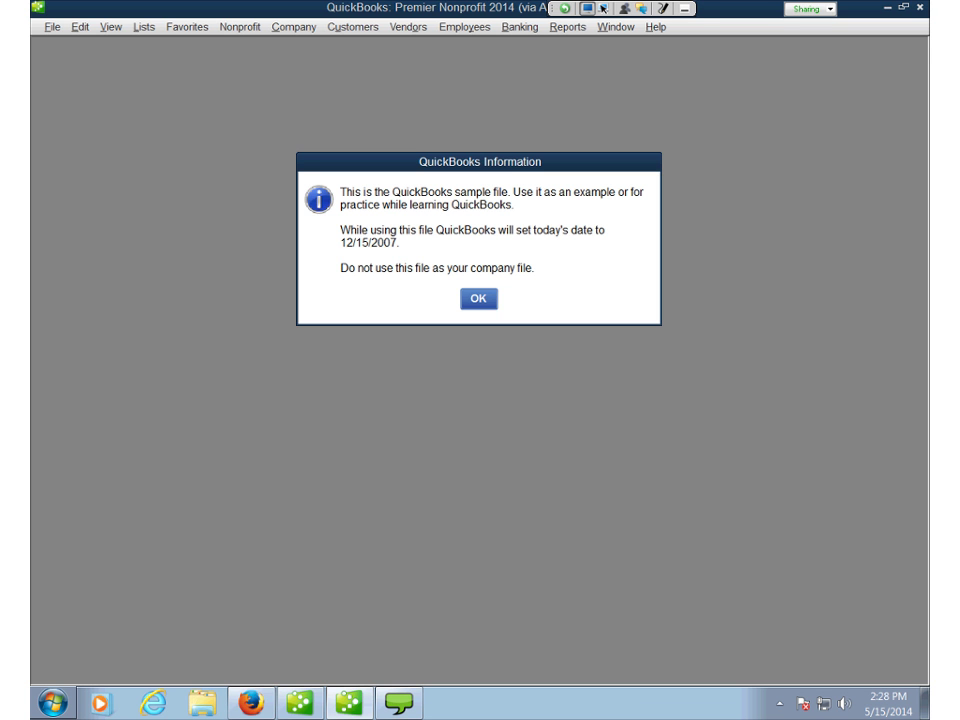
Accept the sample-file notice so Sample Synergy Now loads on its Home page
key("Return")
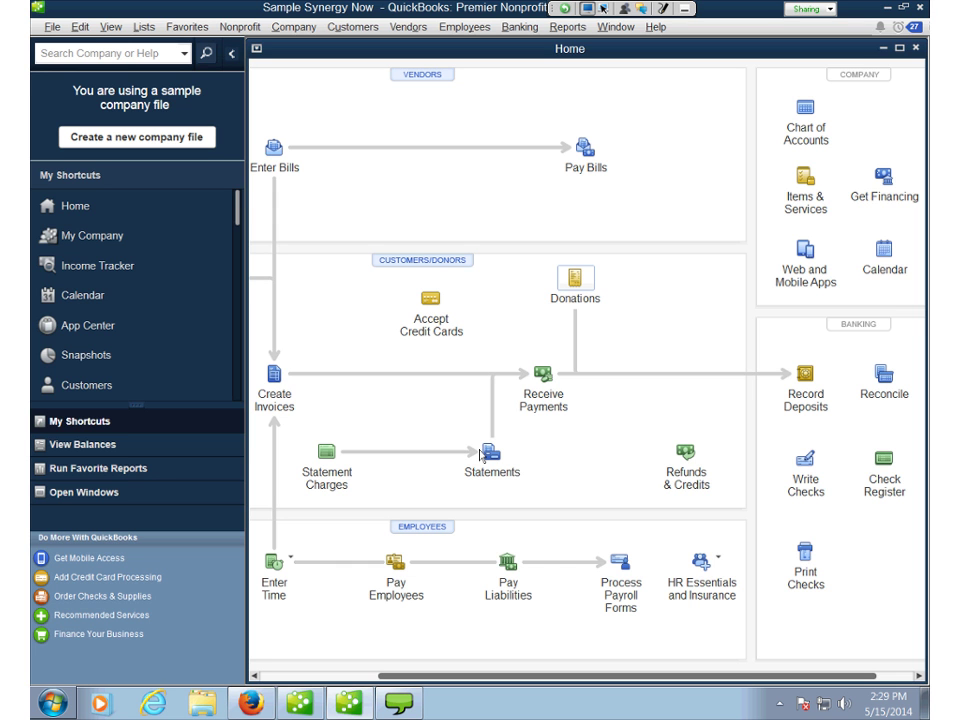
Start a new company file, glance at Other Options, then begin Express Start setup
left_click(50, 26)
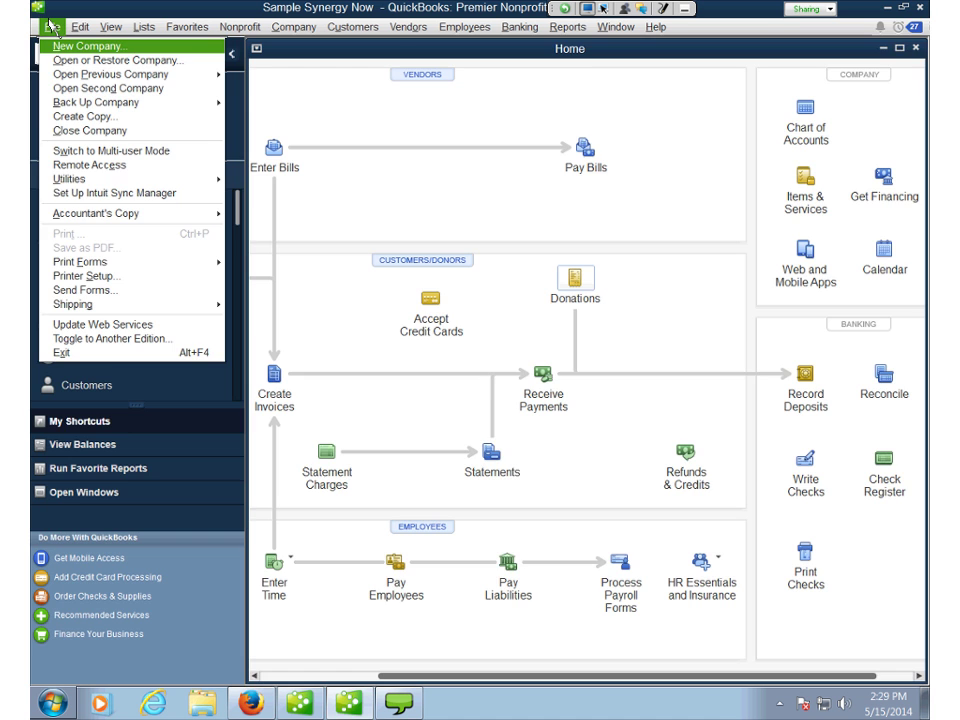
key("Return")
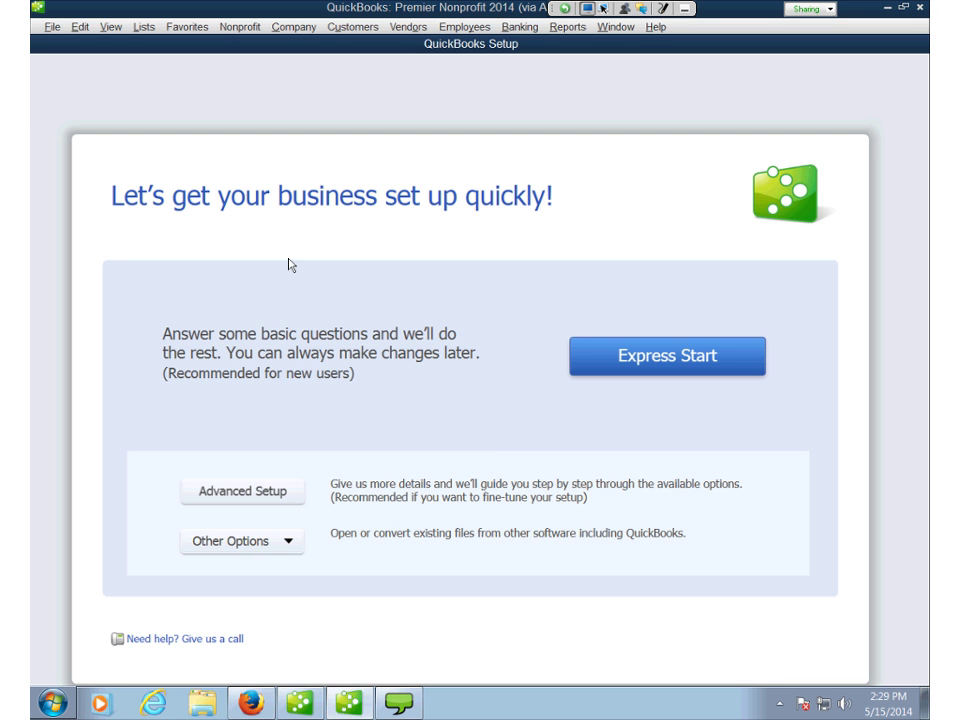
left_click(241, 540)
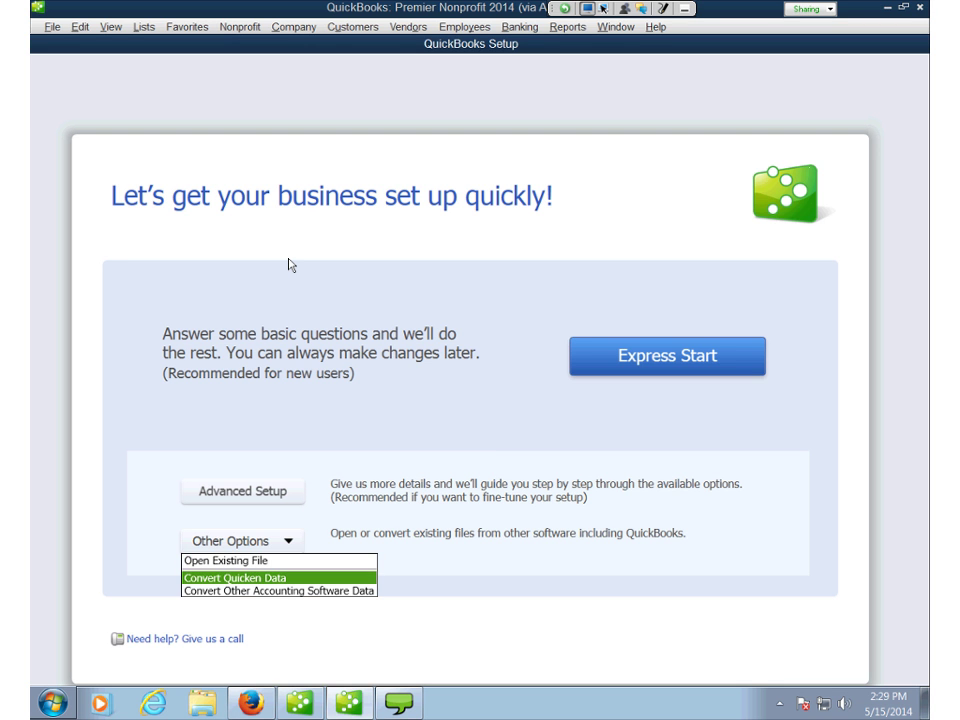
key("Down")
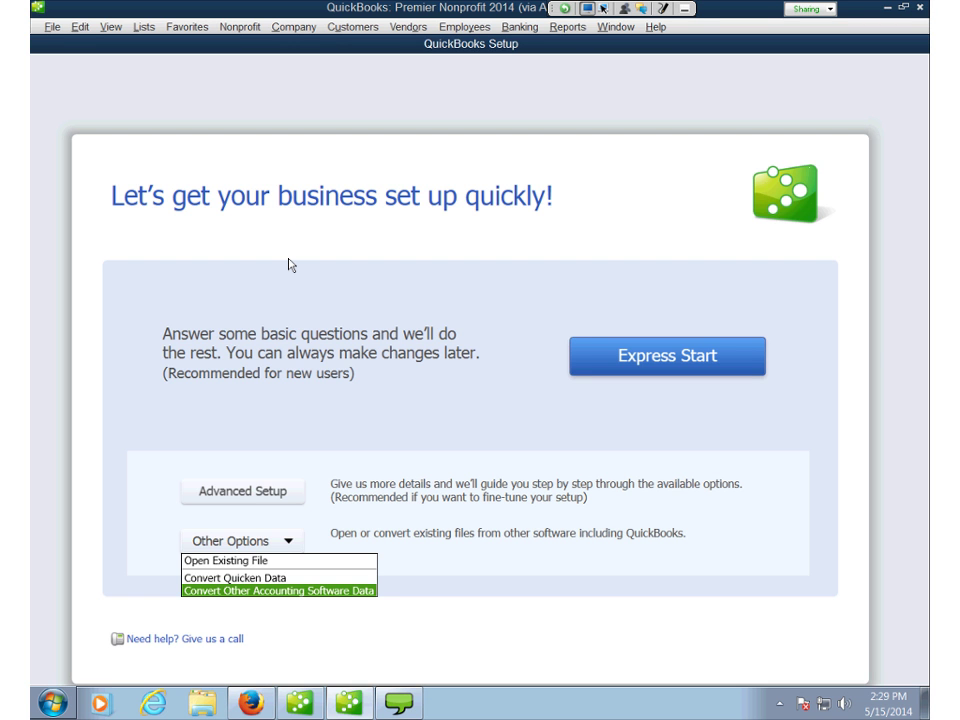
key("Up")
key("Up")
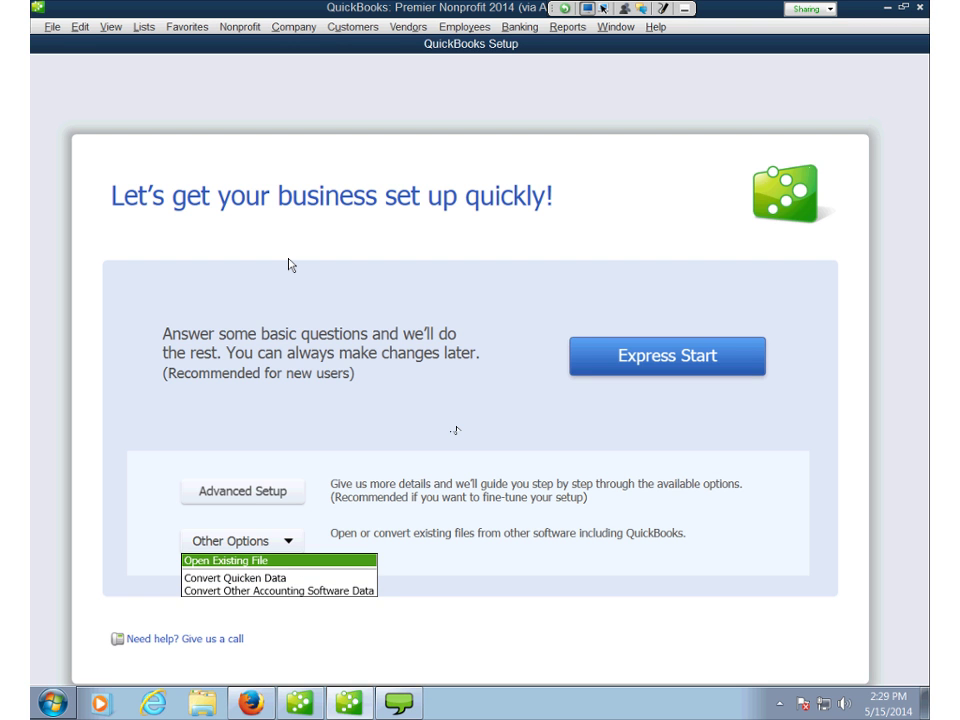
key("Return")
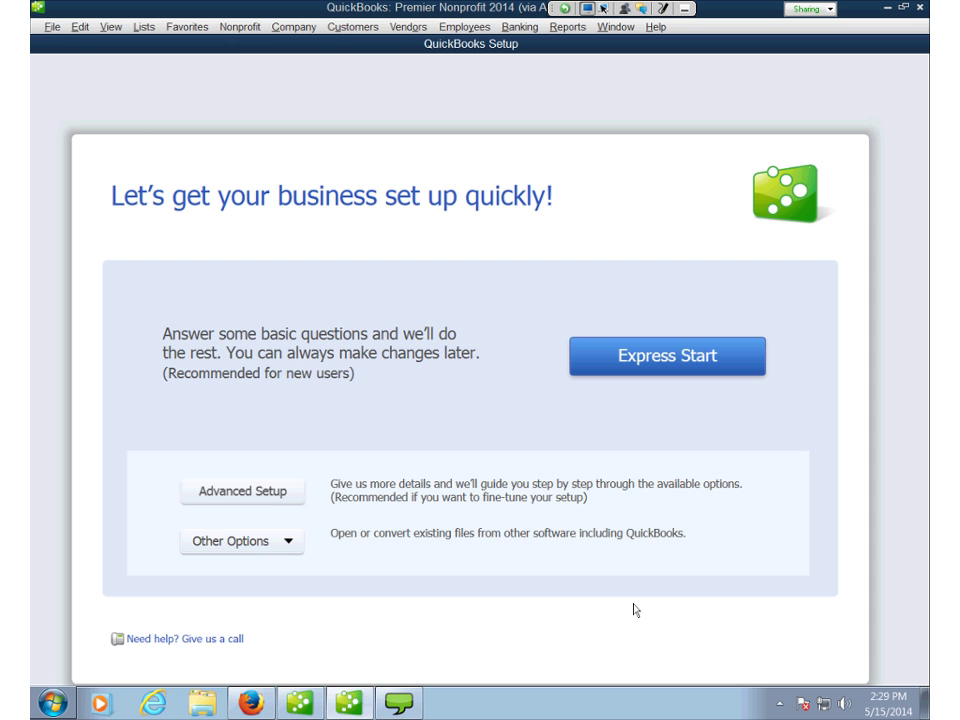
key("Return")
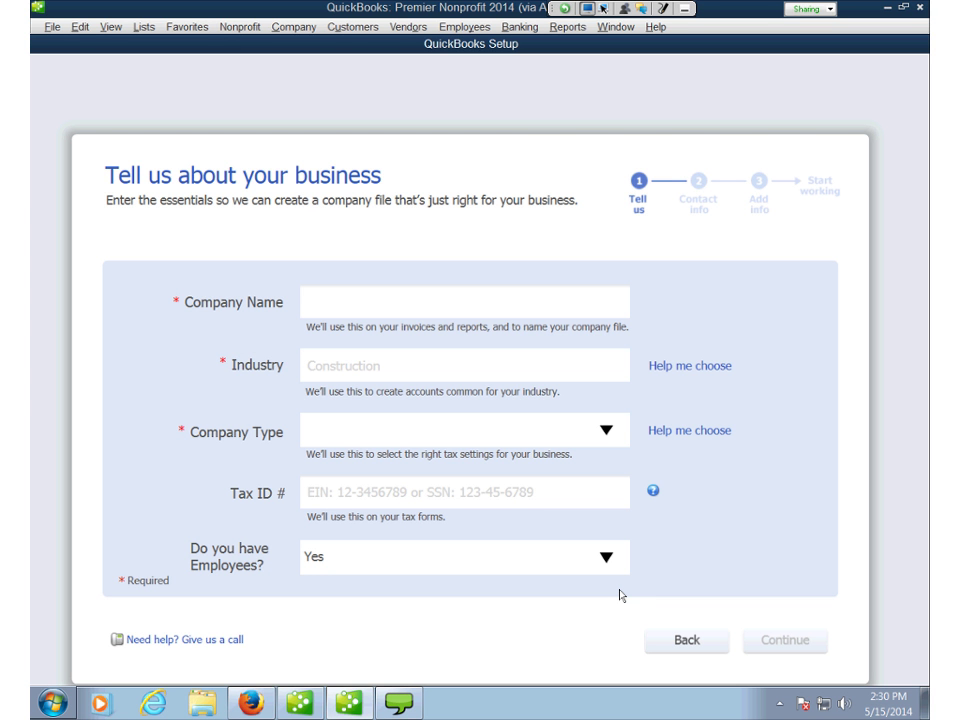
Enter 'My New Organization' as company name and 'Membership Association' as industry
type("My New Organization")
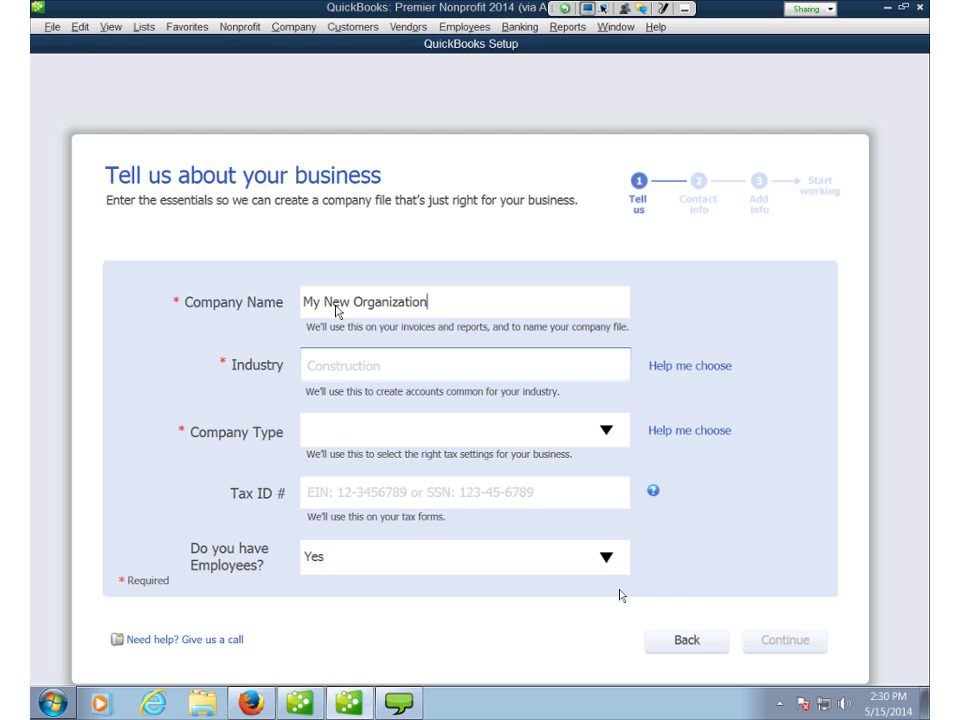
key("Tab")
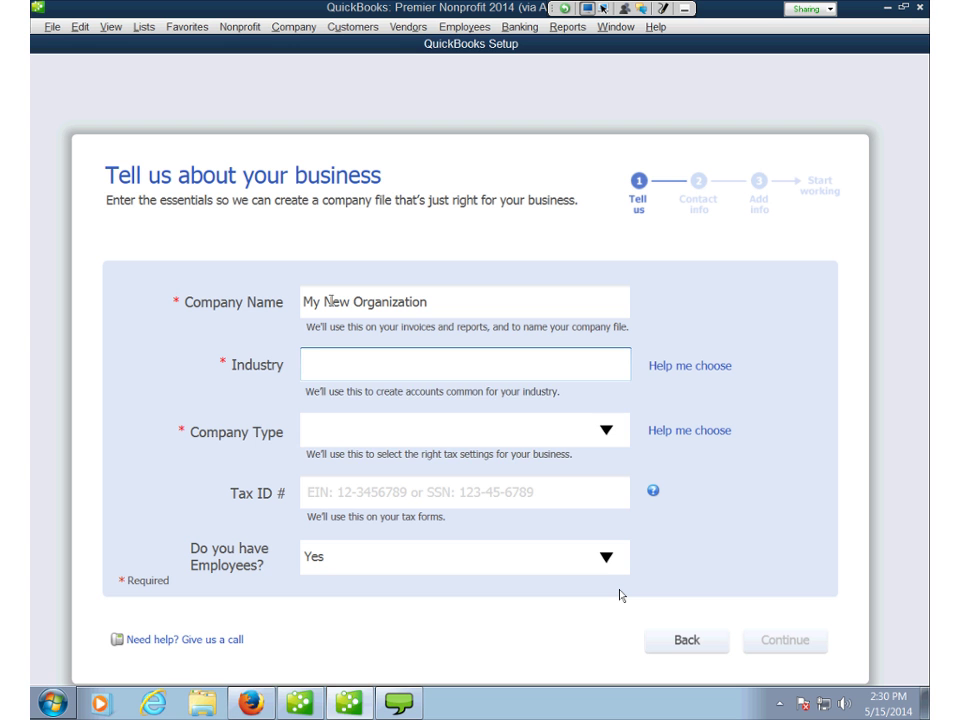
type("Membership Associa")
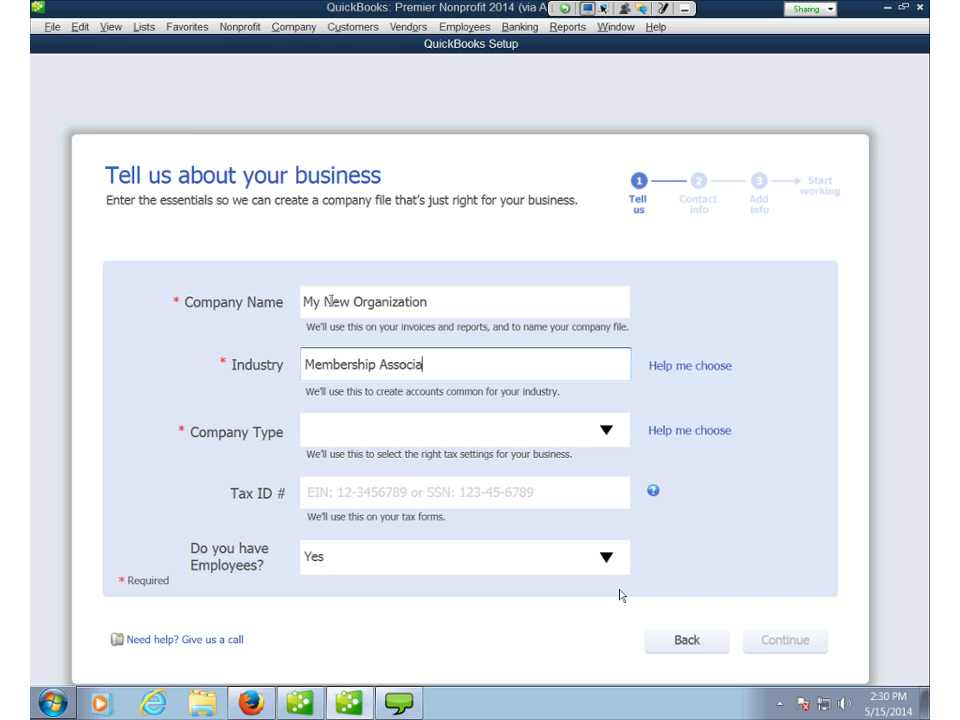
type("tion")
key("Tab")
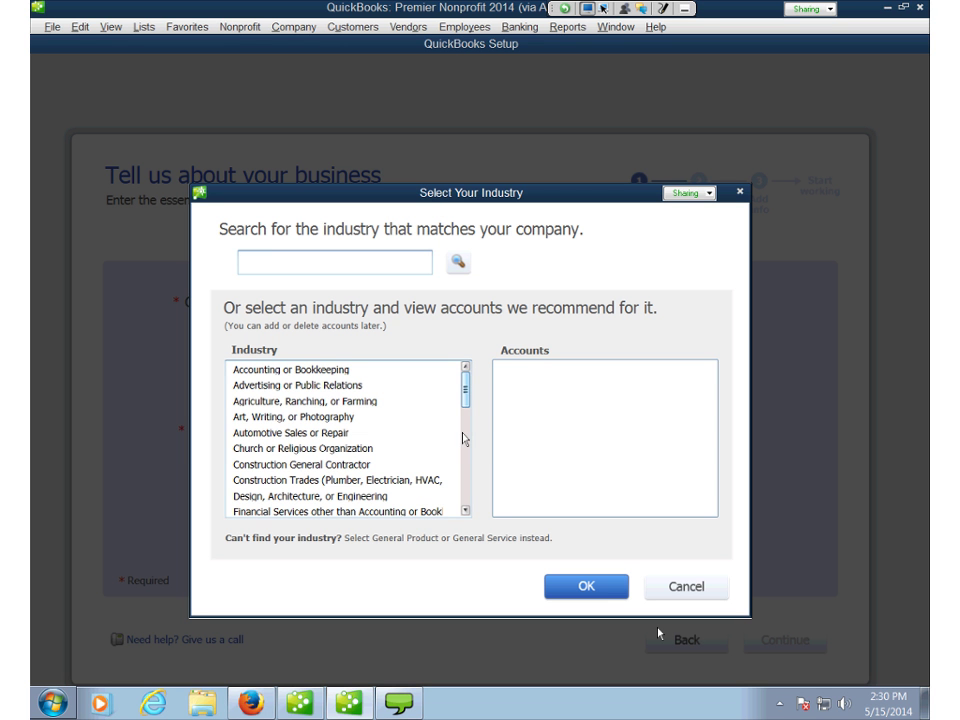
Pick Non-Profit from the Select Your Industry list and confirm it
scroll(465, 438, "down", 5)
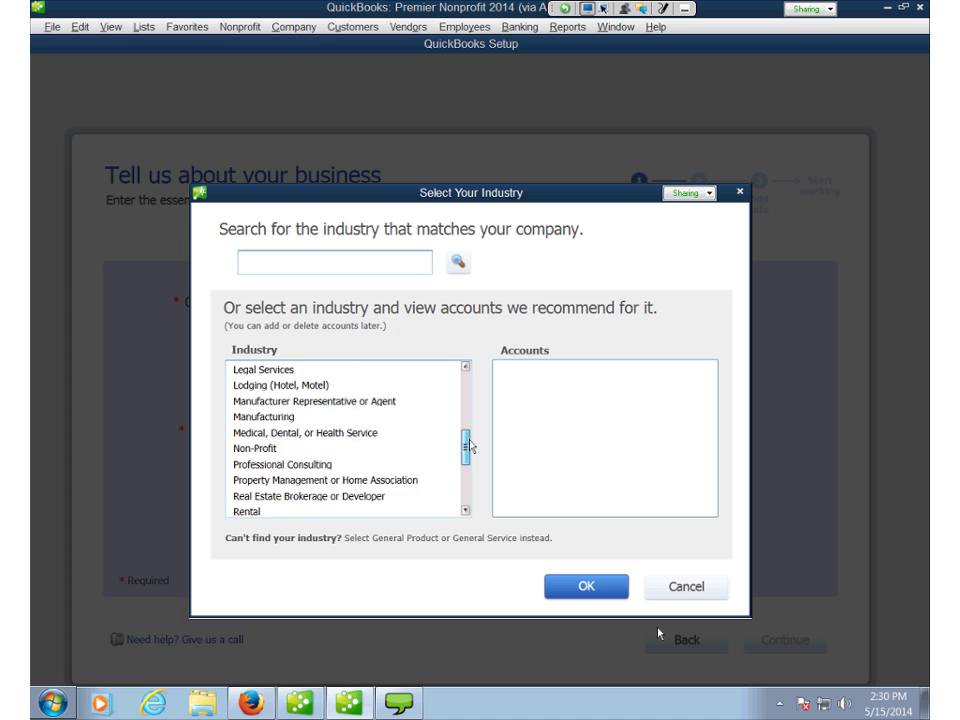
scroll(467, 445, "down", 4)
scroll(467, 441, "up", 1)
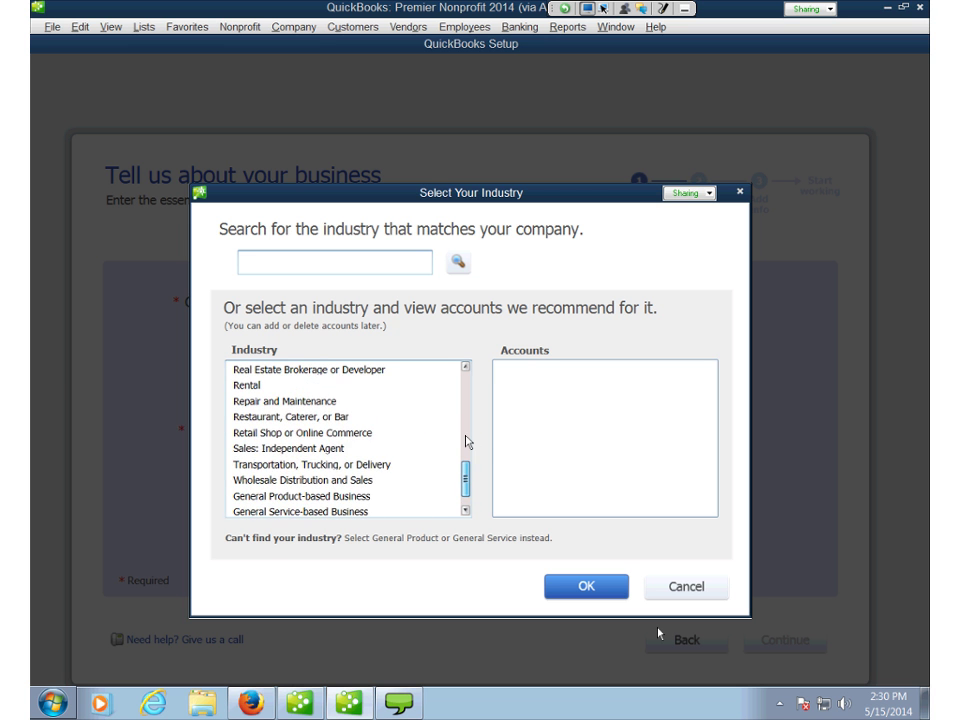
scroll(466, 442, "up", 6)
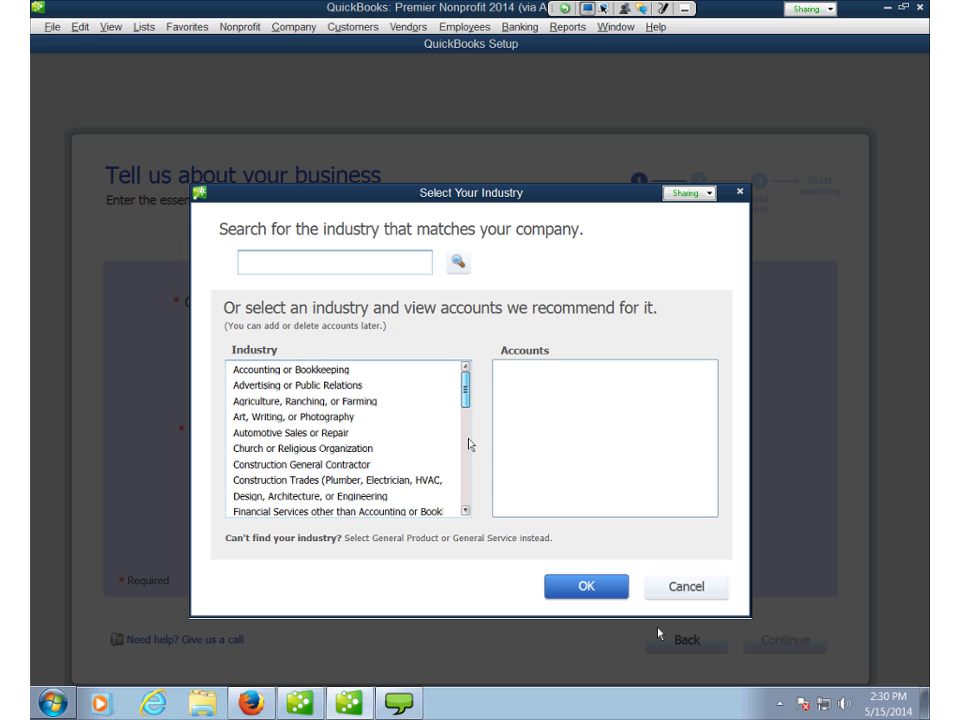
scroll(465, 441, "down", 1)
scroll(465, 441, "down", 1)
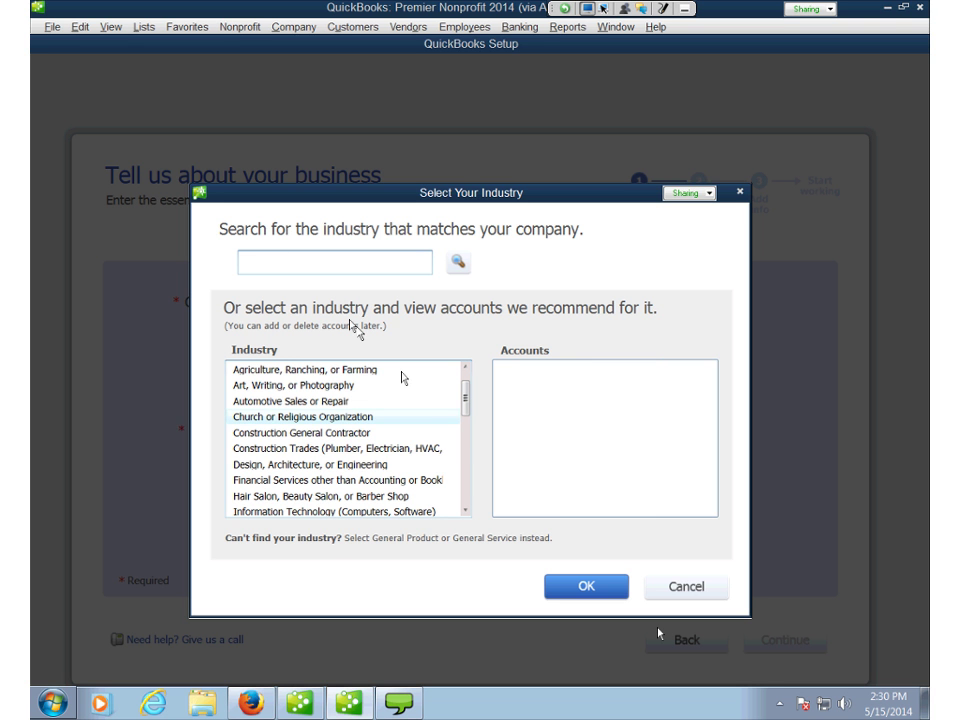
scroll(465, 440, "down", 6)
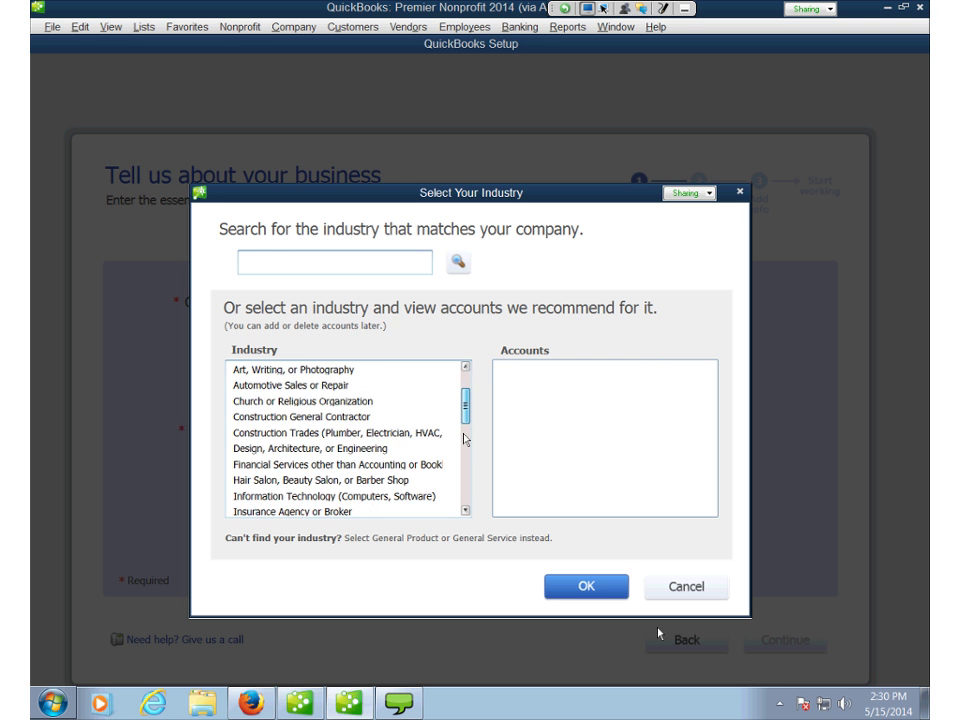
scroll(463, 437, "down", 7)
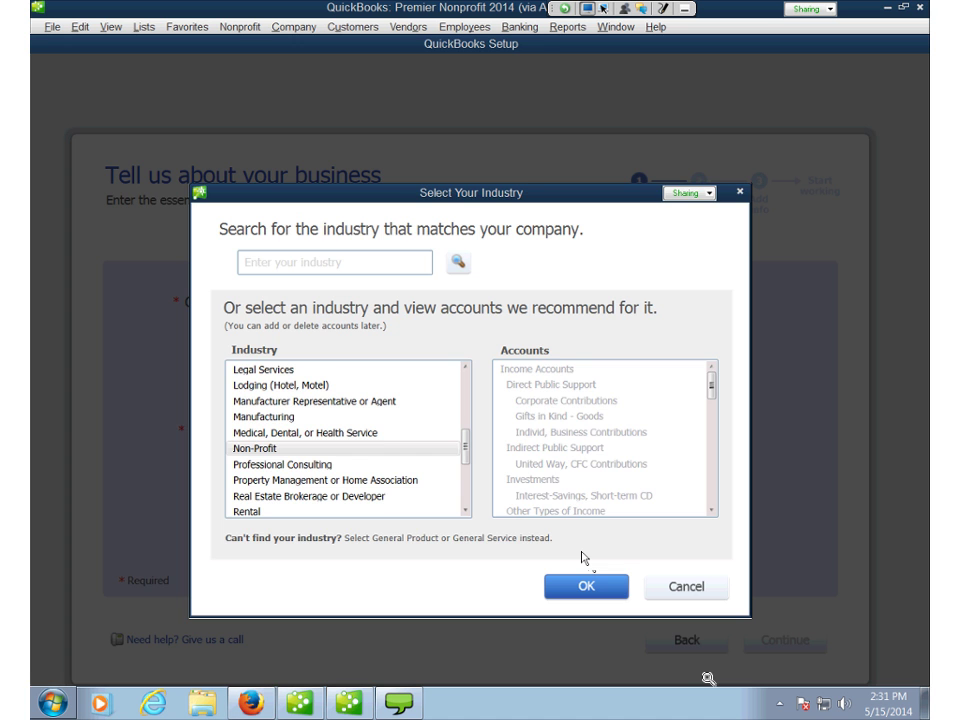
key("Return")
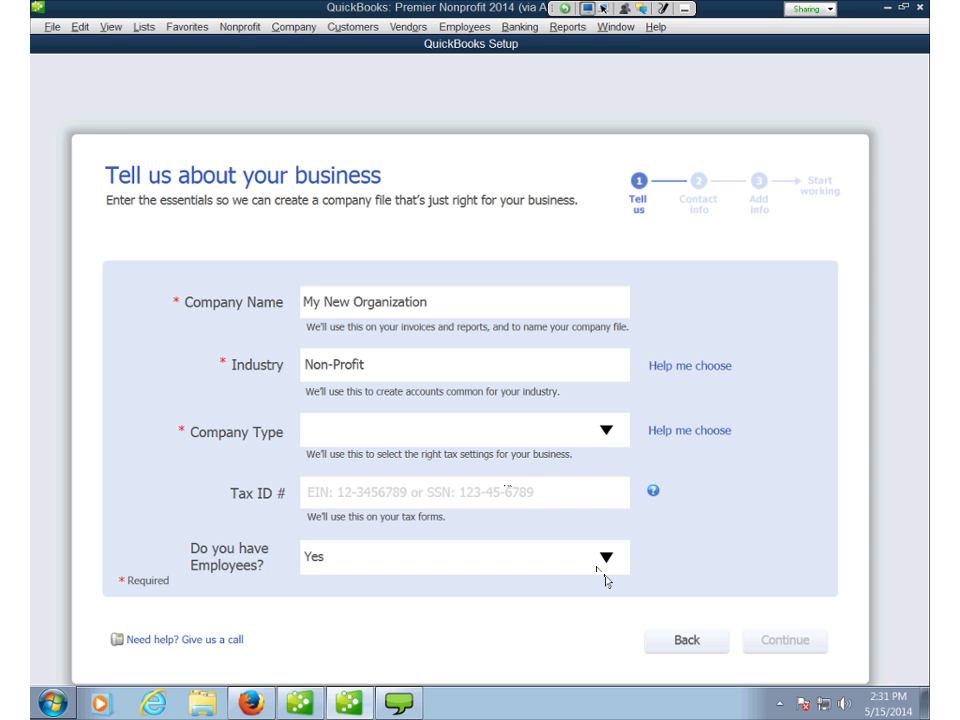
Set the company type to Other / None
key("alt+Down")
key("Down")
key("Down")
key("Down")
key("Down")
key("Down")
key("Down")
key("Down")
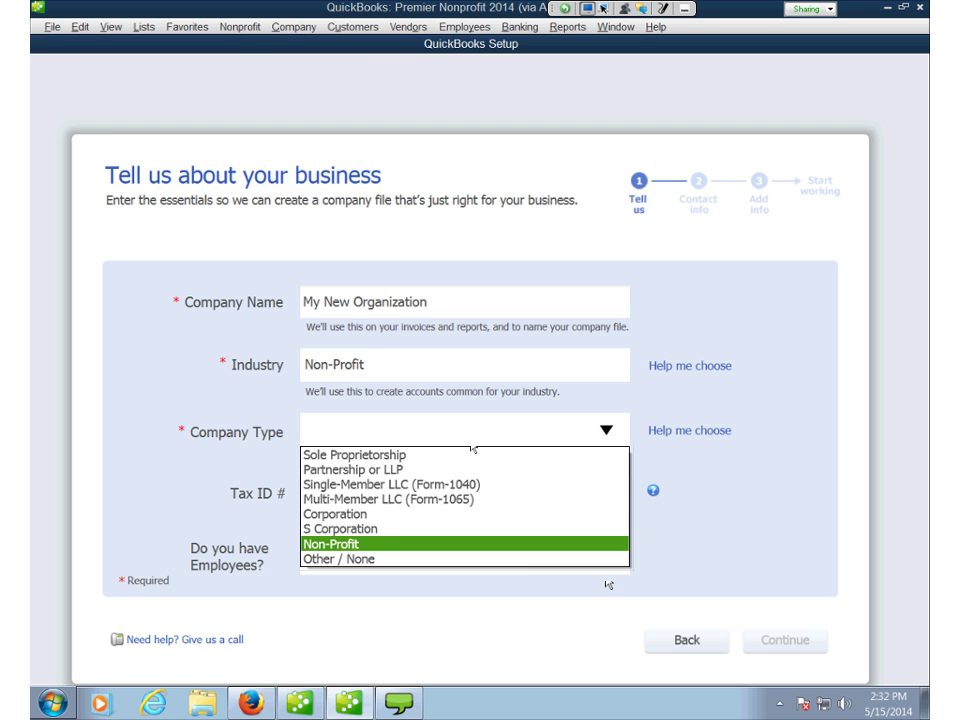
key("Down")
key("Tab")
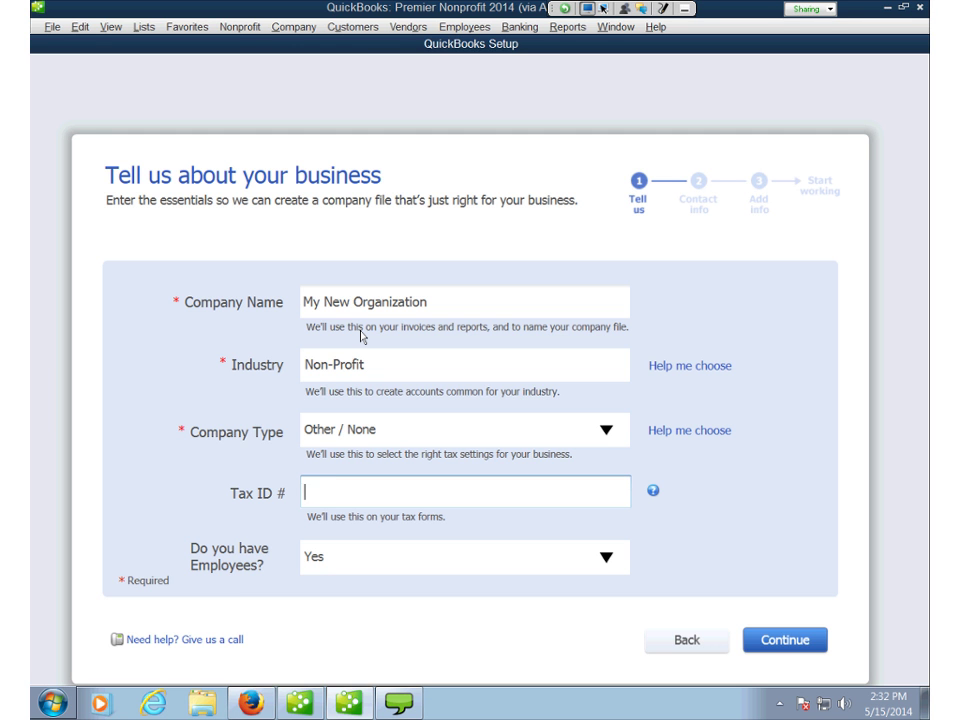
Enter the organization's tax ID, set employees to No, and continue to contact information
type("58-1234567")
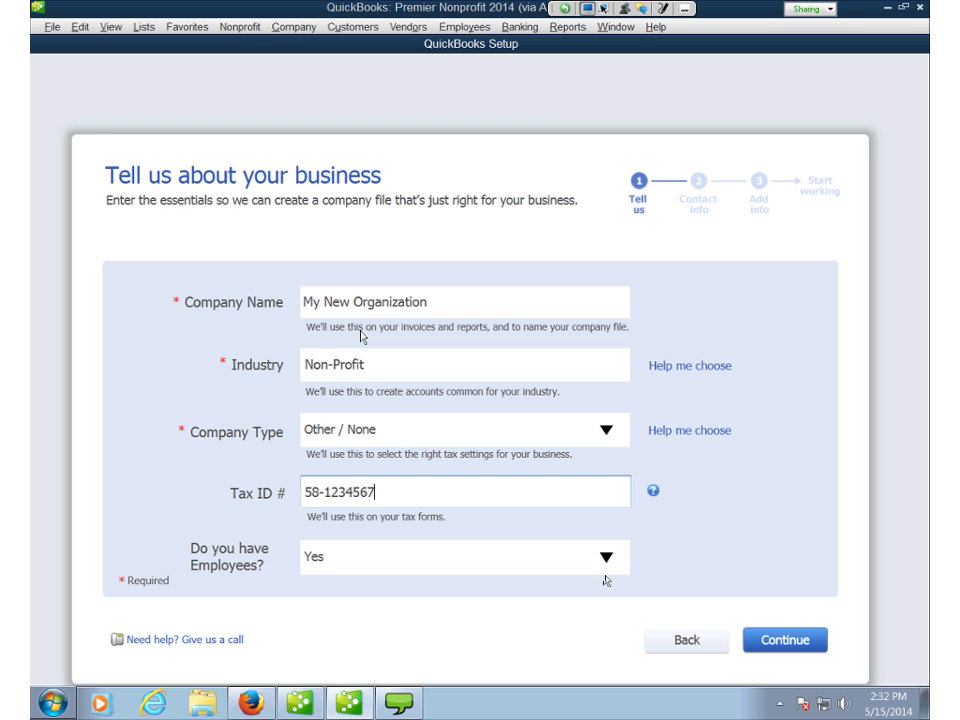
left_click(605, 560)
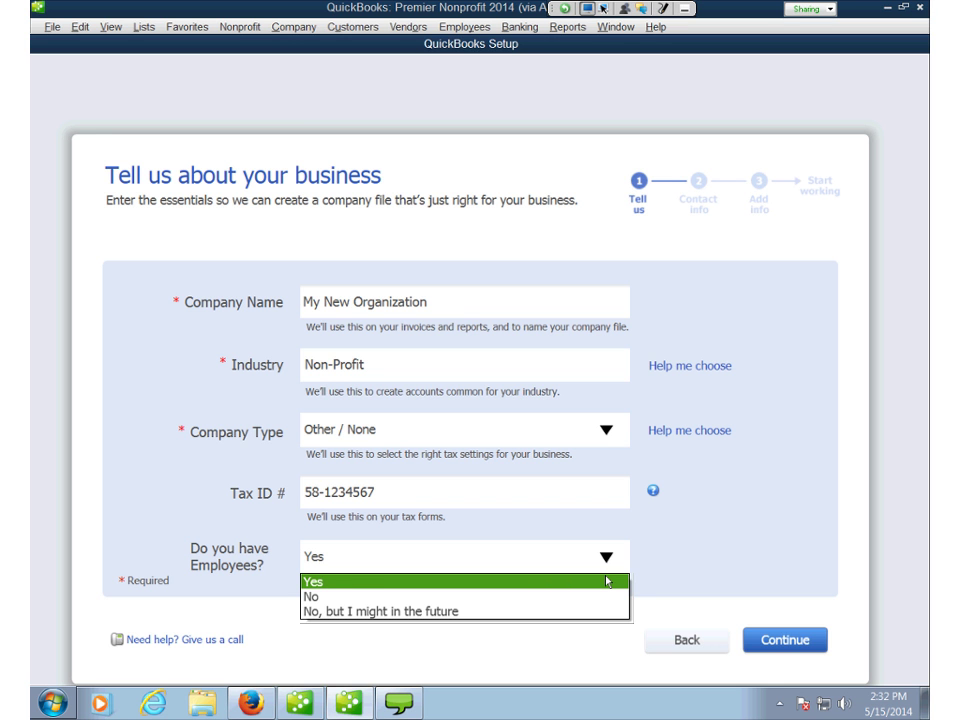
key("Down")
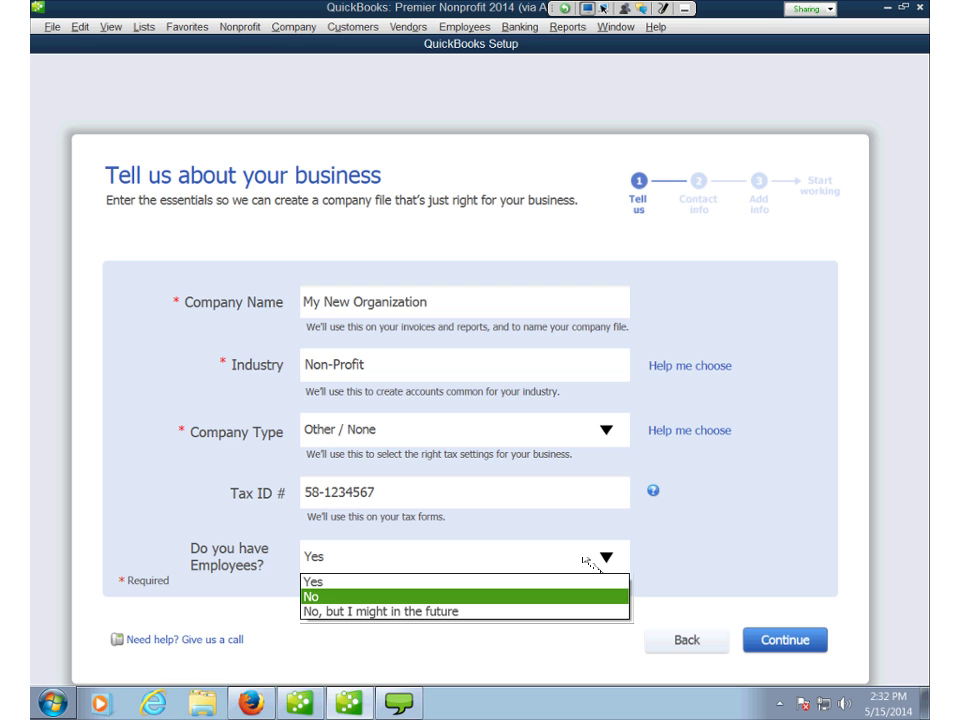
key("Return")
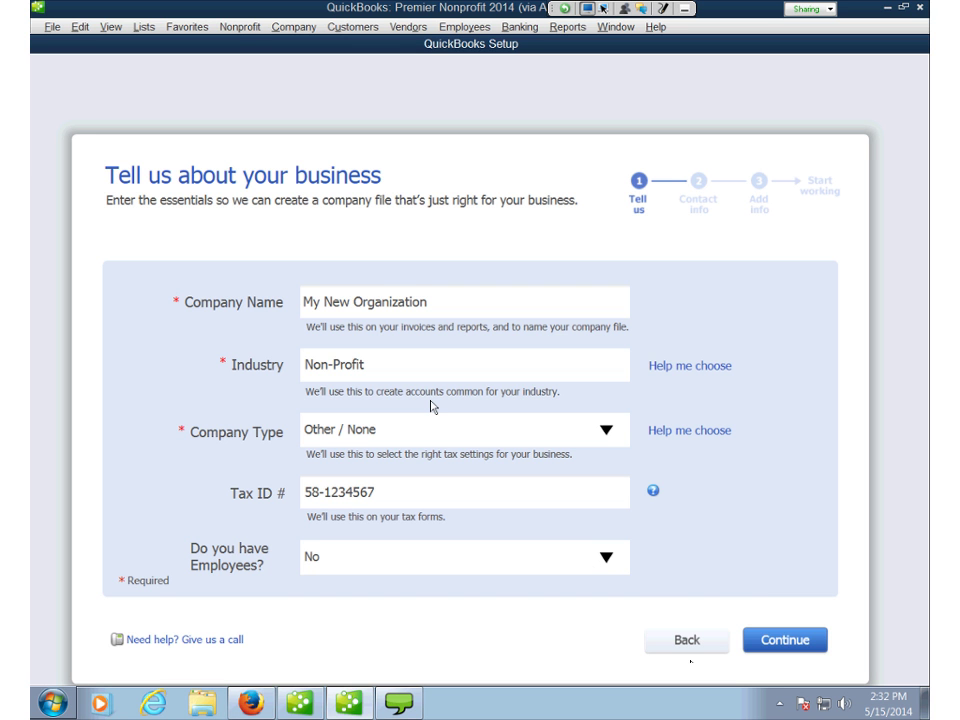
key("Return")
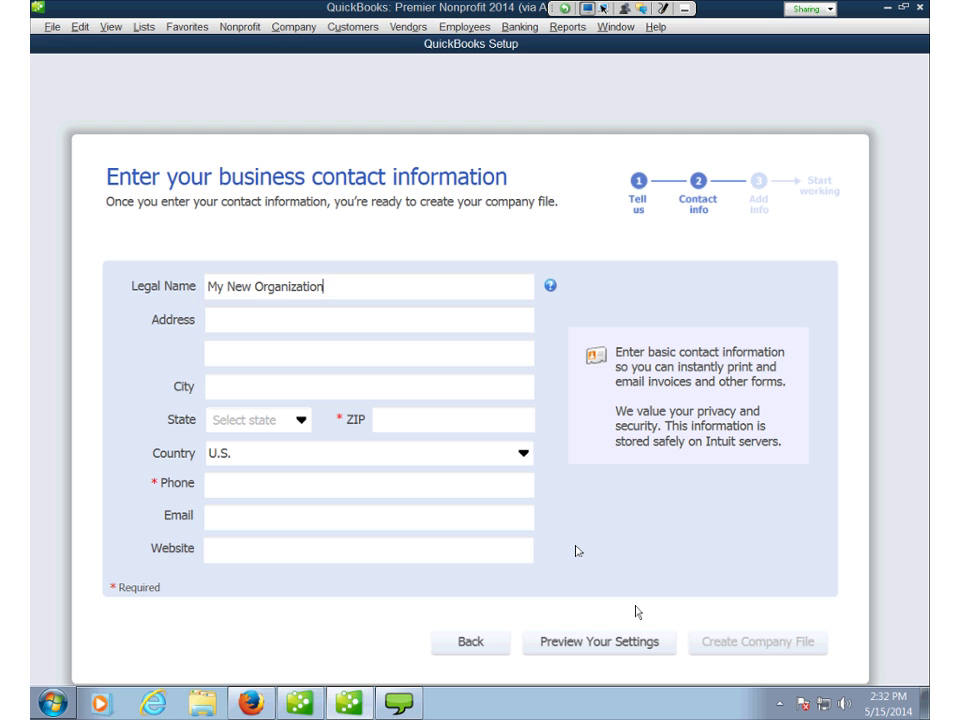
Enter the organization's street address and city, and select its state
key("Tab")
type("123 Main Street")
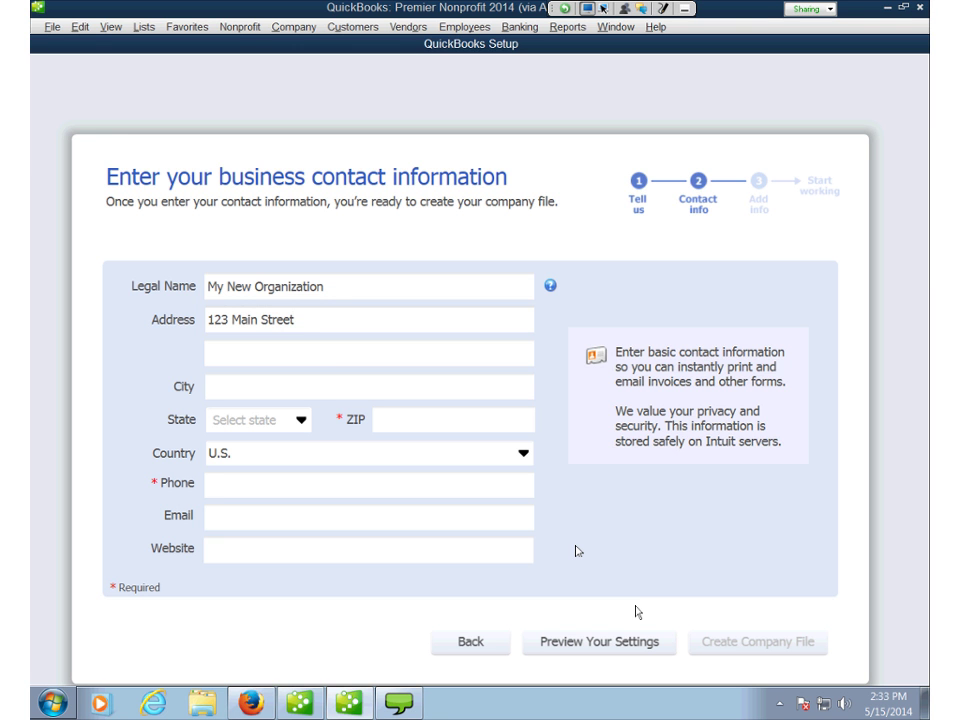
key("Tab")
key("Tab")
type("Atlanta")
key("Tab")
key("i")
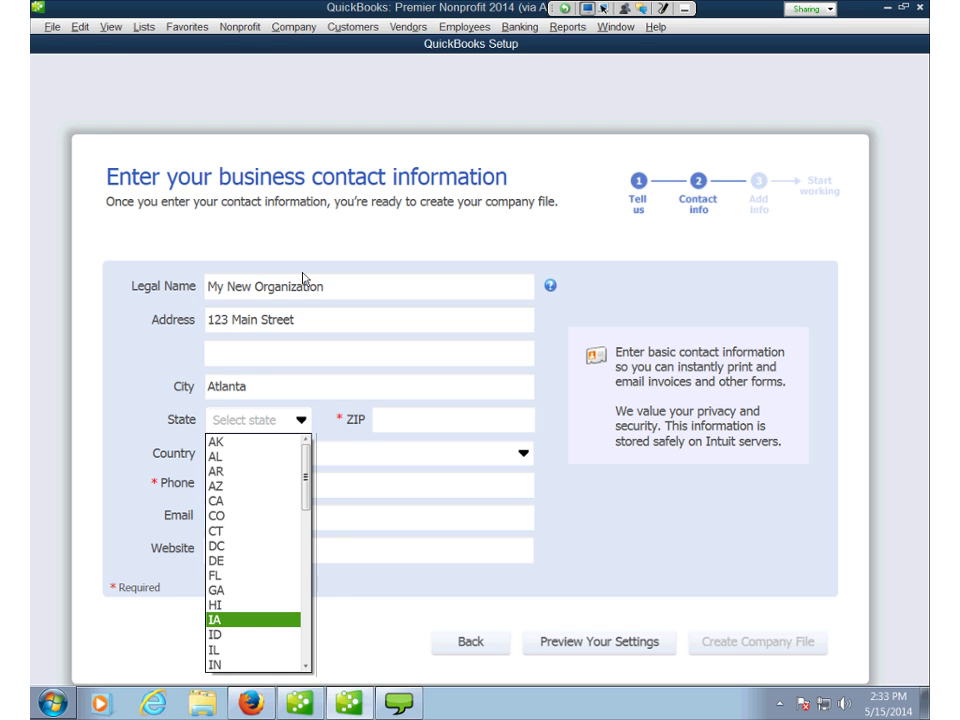
key("g")
key("Tab")
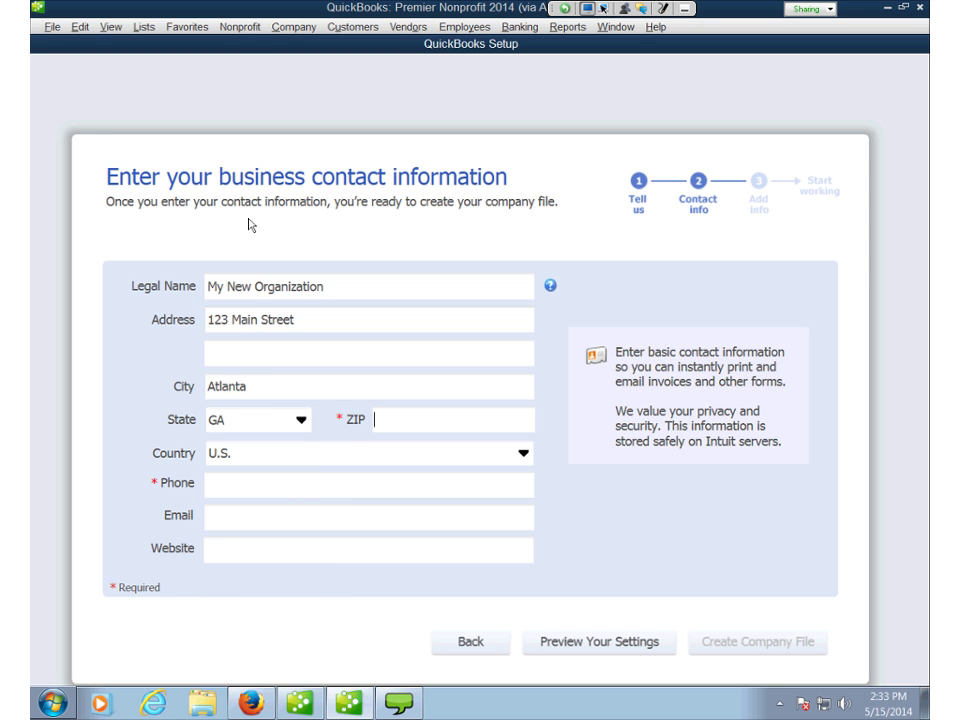
Fill in the ZIP code and the organization's phone number
type("30303")
key("Tab")
key("Tab")
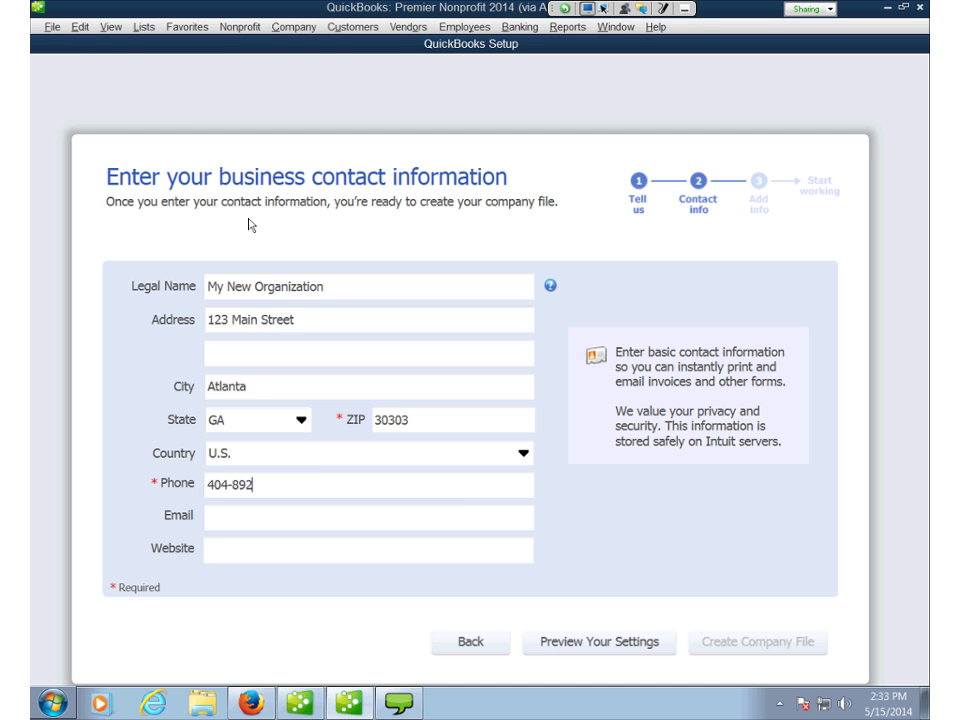
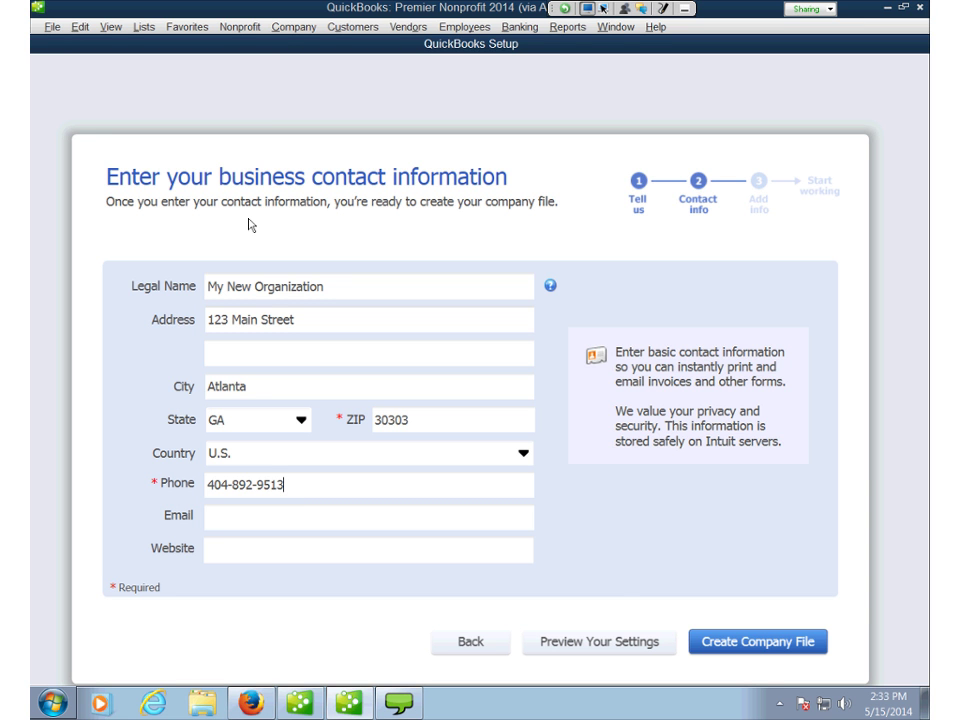
Create the My New Organization company file and move the setup window aside
left_click(757, 641)
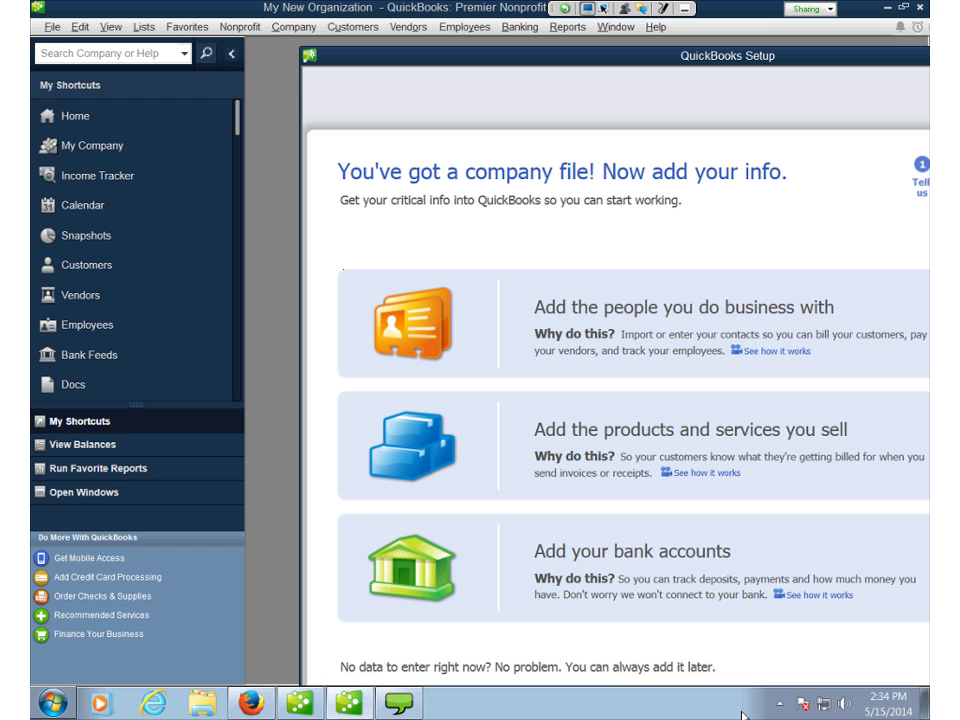
left_click_drag(401, 95, 138, 114)
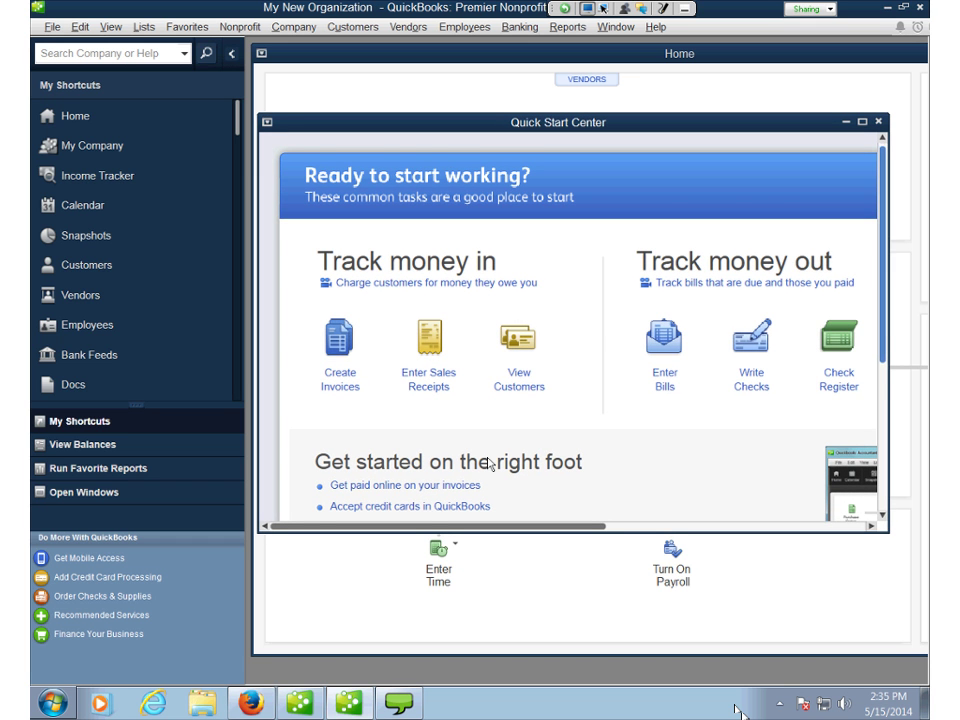
Scroll through the Quick Start Center and close it to reveal the Home page
scroll(490, 463, "down", 2)
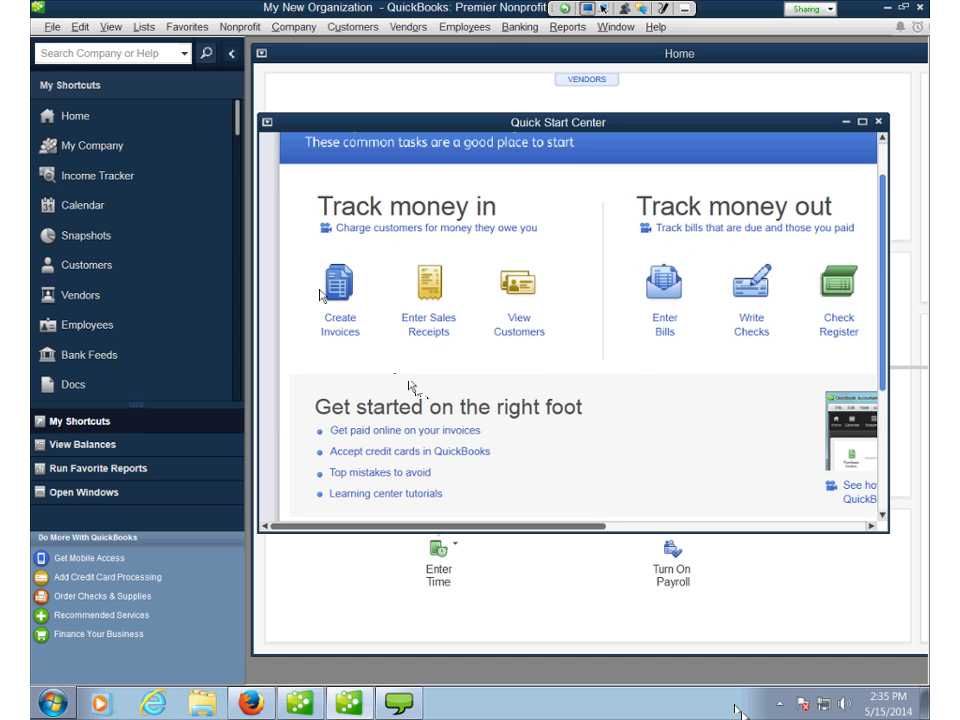
scroll(410, 385, "down", 4)
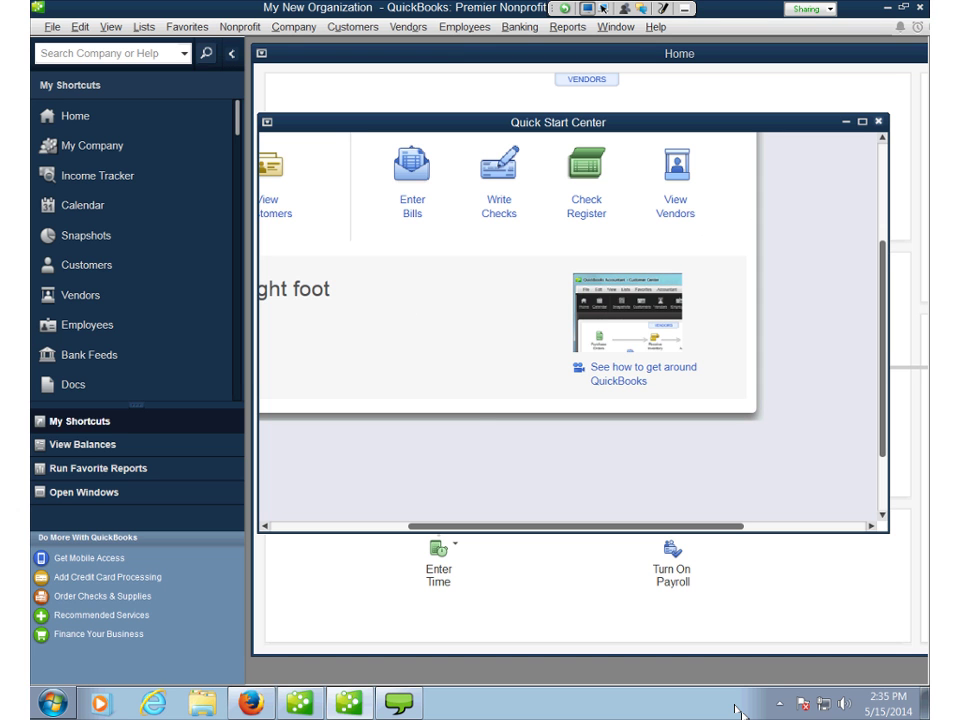
key("Escape")
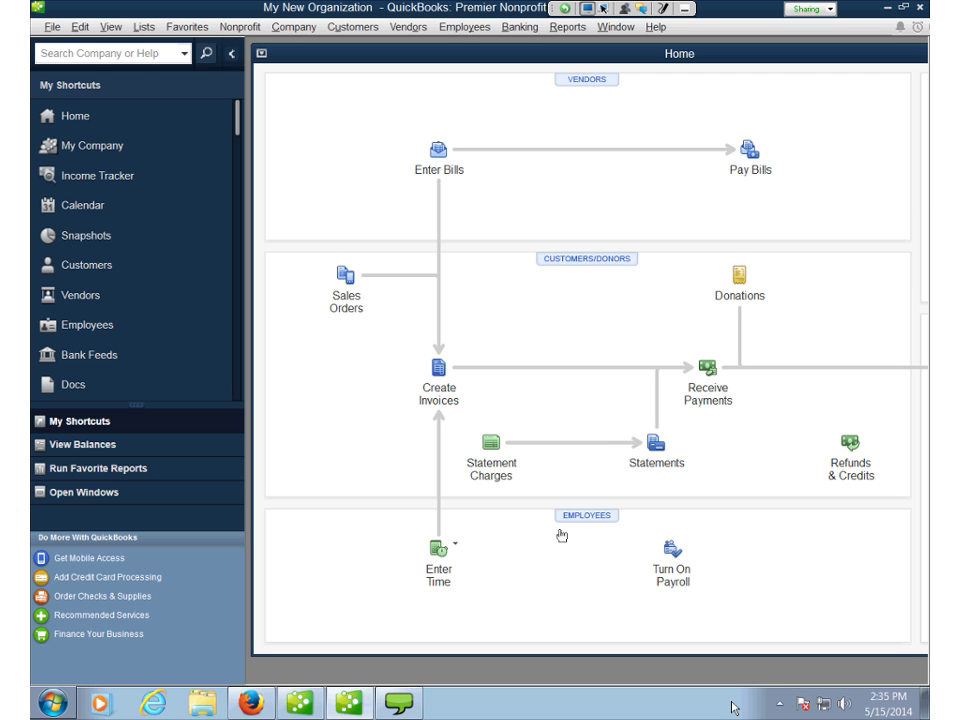
Open the 2014 Non-Profit (Use for Chapters 1-2) company file via Open or Restore Company
left_click(52, 27)
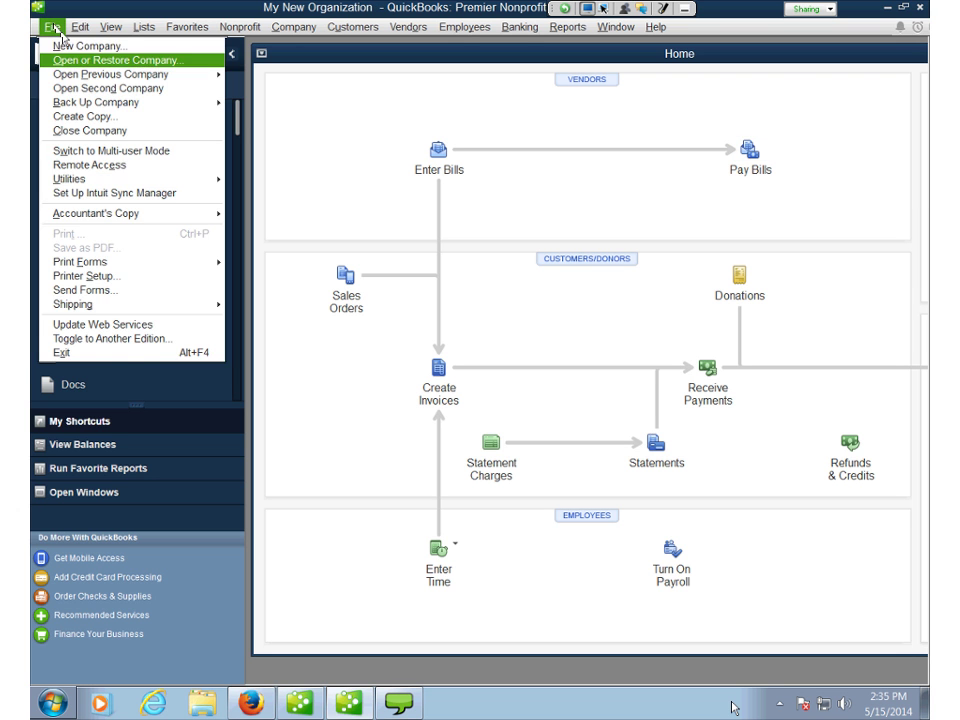
left_click(58, 31)
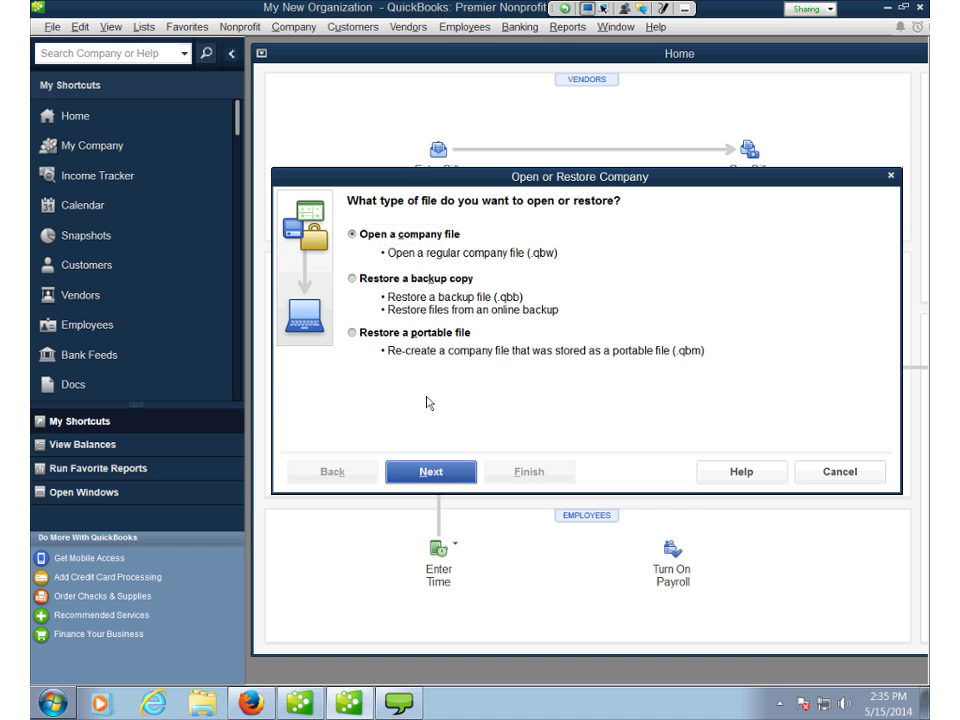
key("Return")
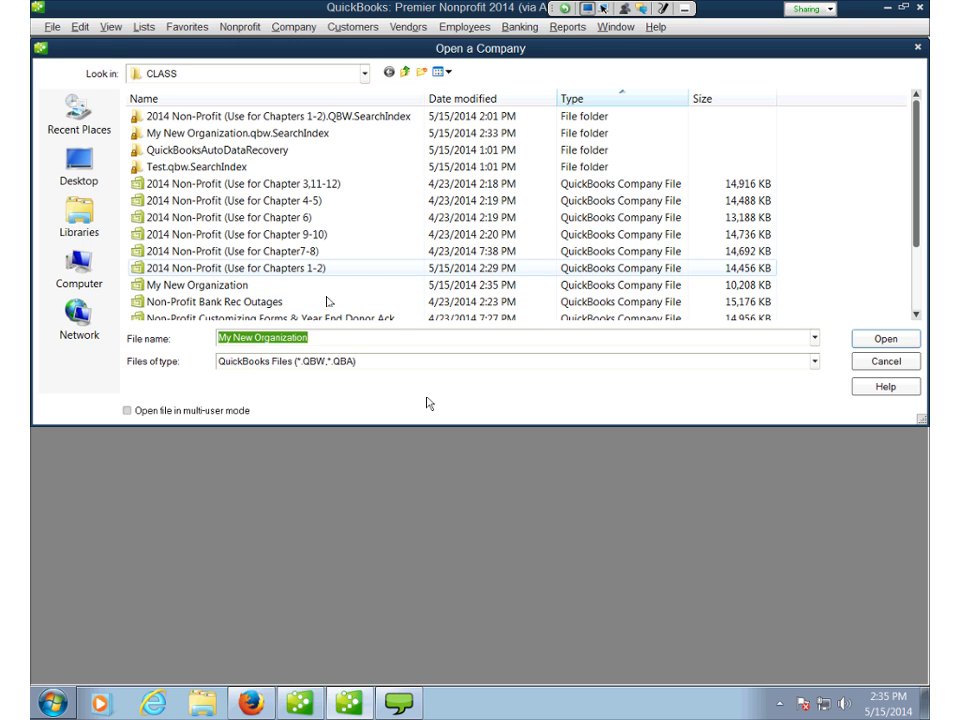
left_click(323, 268)
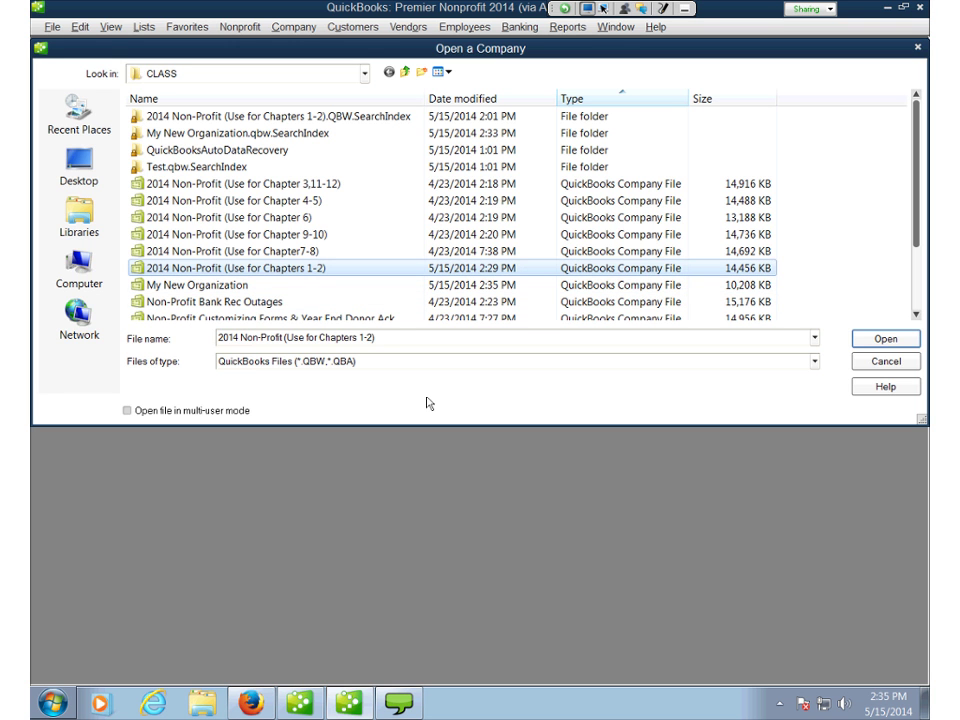
key("Return")
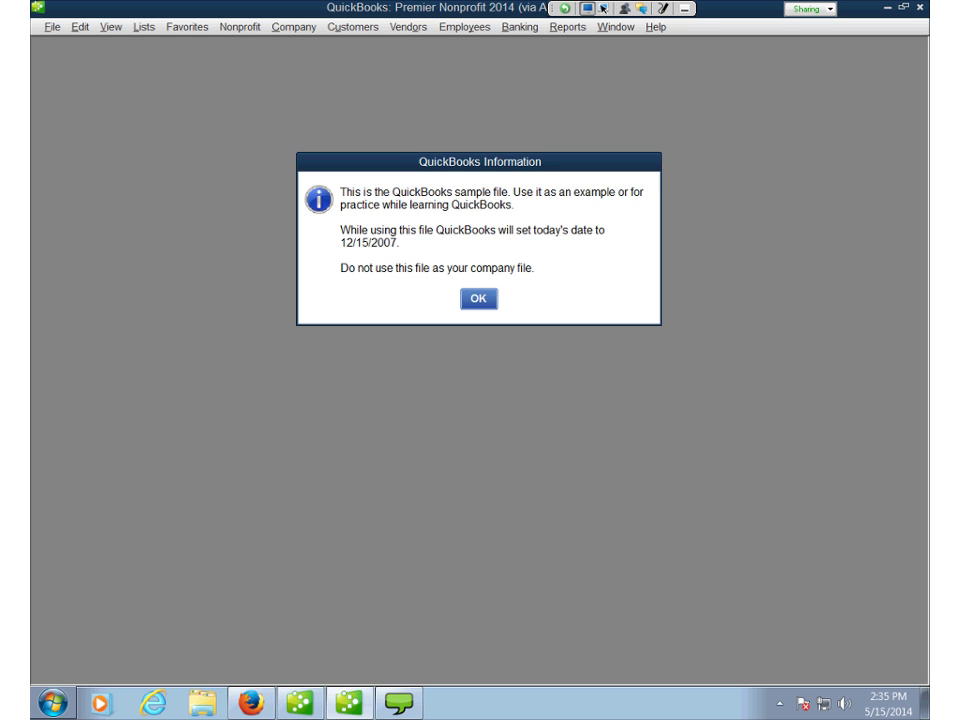
Accept the sample-file notice and show Product Information (94 transactions, 66 accounts) with F2
key("Return")
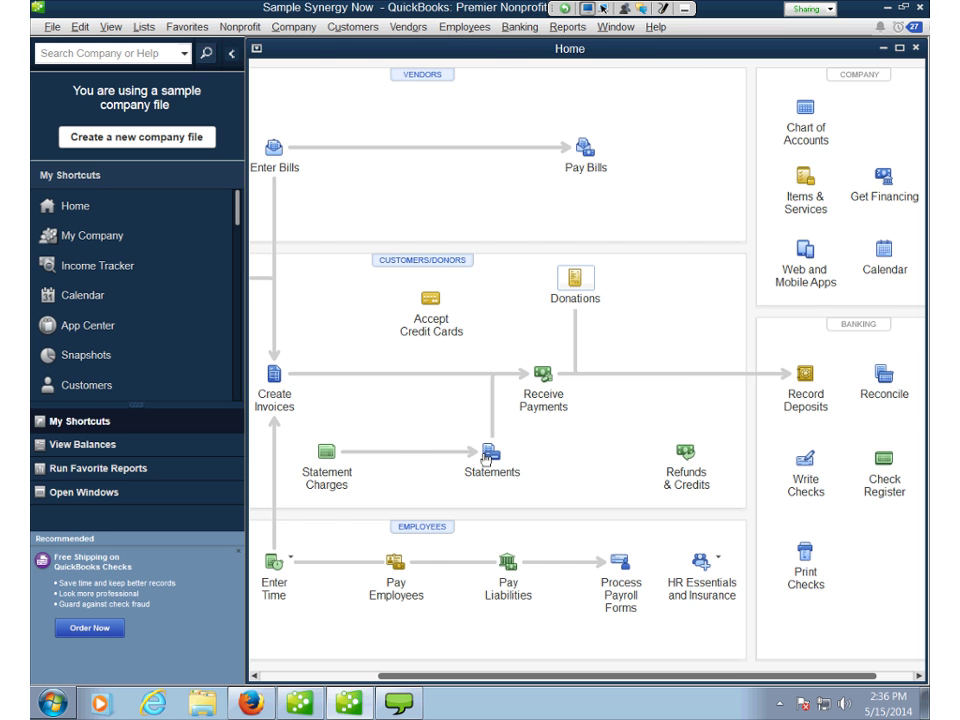
key("F2")
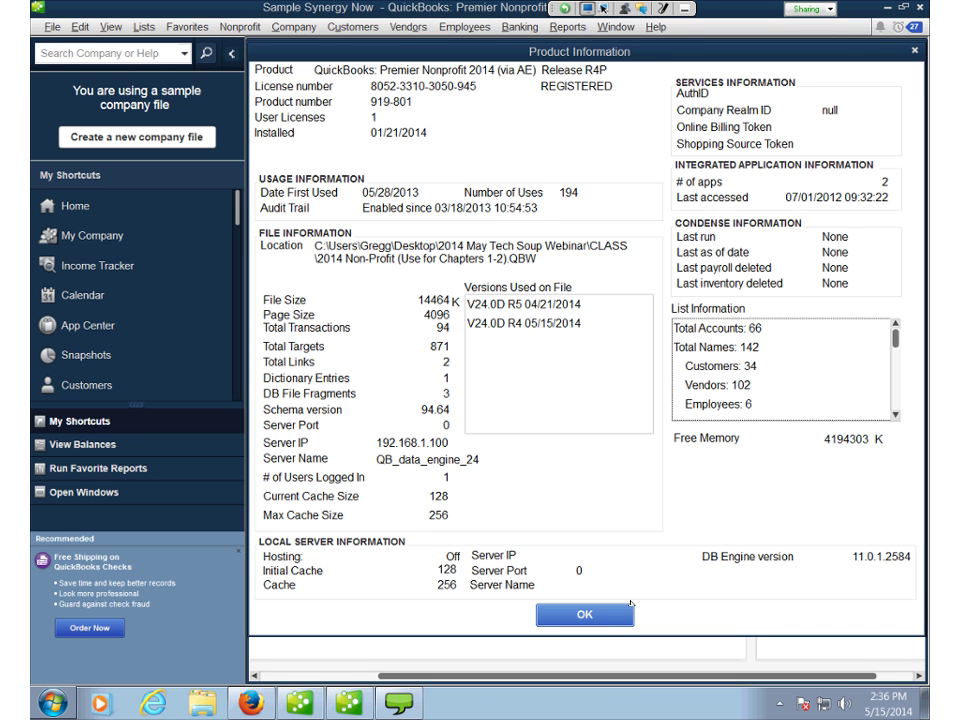
Dismiss the Product Information window with OK, back on Sample Synergy Now's Home page
left_click(629, 606)
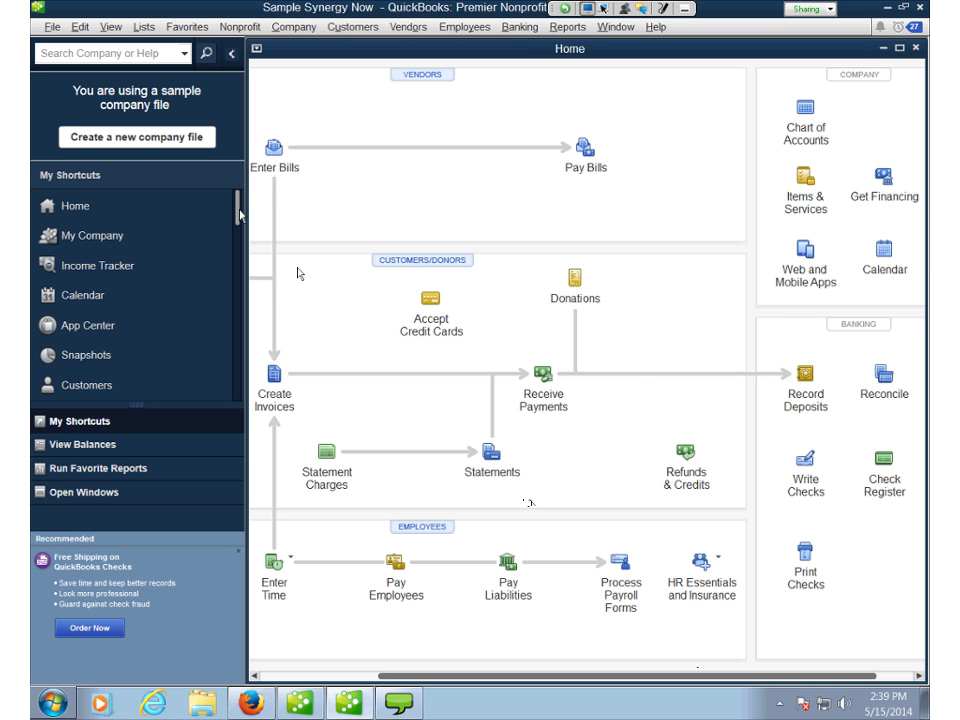
Alt+Tab over to the QuickBooks window holding the We Care Community Foundation sample company
key("alt+Tab")
key("alt+Tab")
key("alt+Tab")
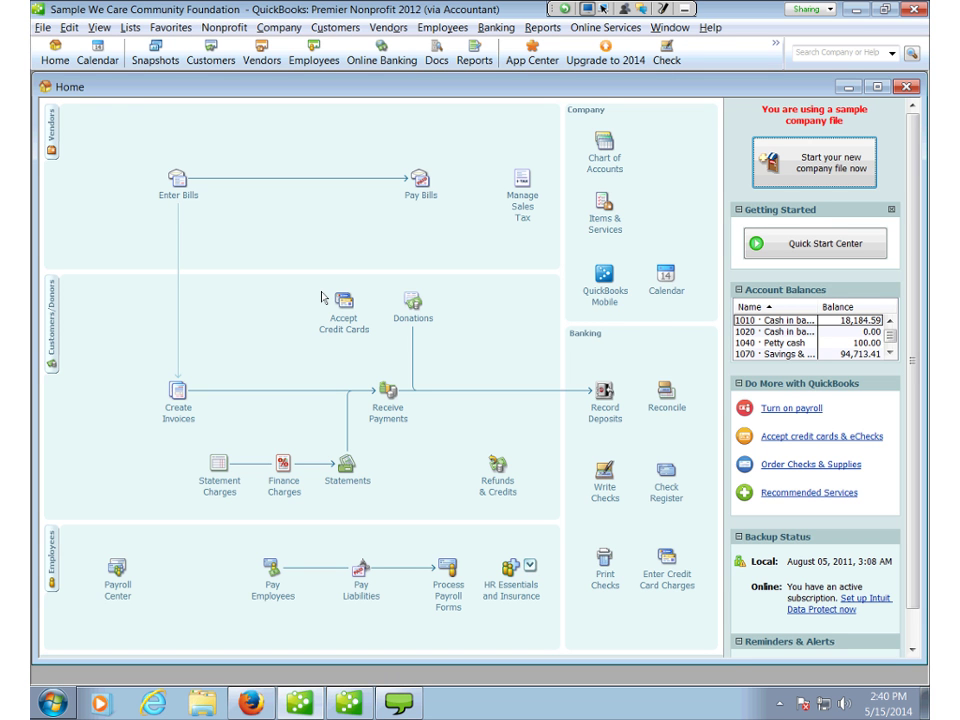
key("alt+Tab")
key("alt+Tab")
key("alt+Tab")
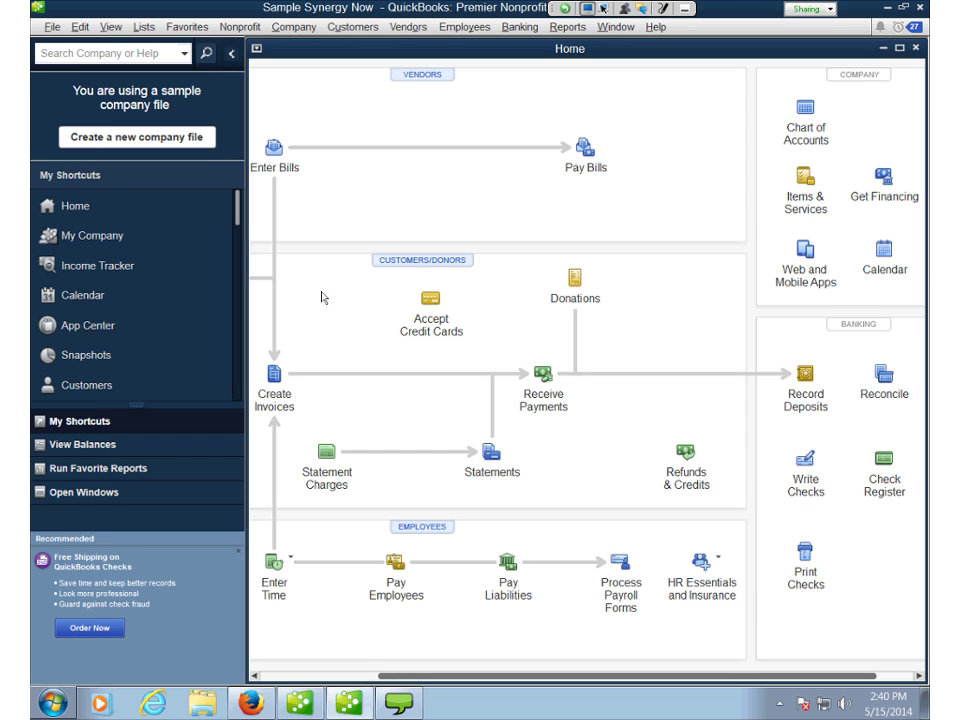
key("alt+Tab")
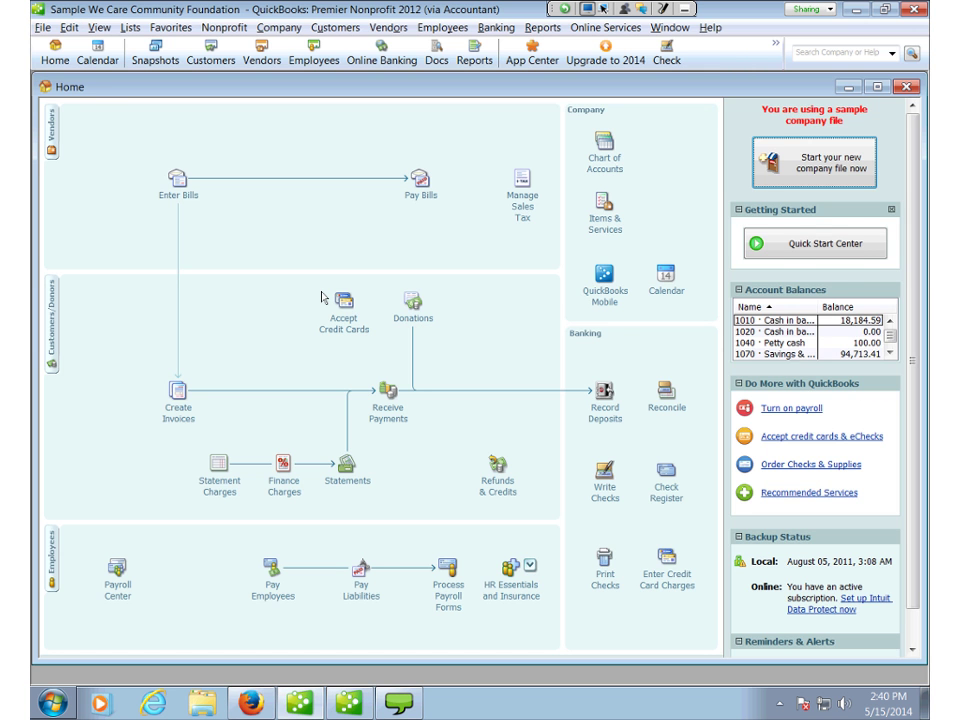
key("alt+Tab")
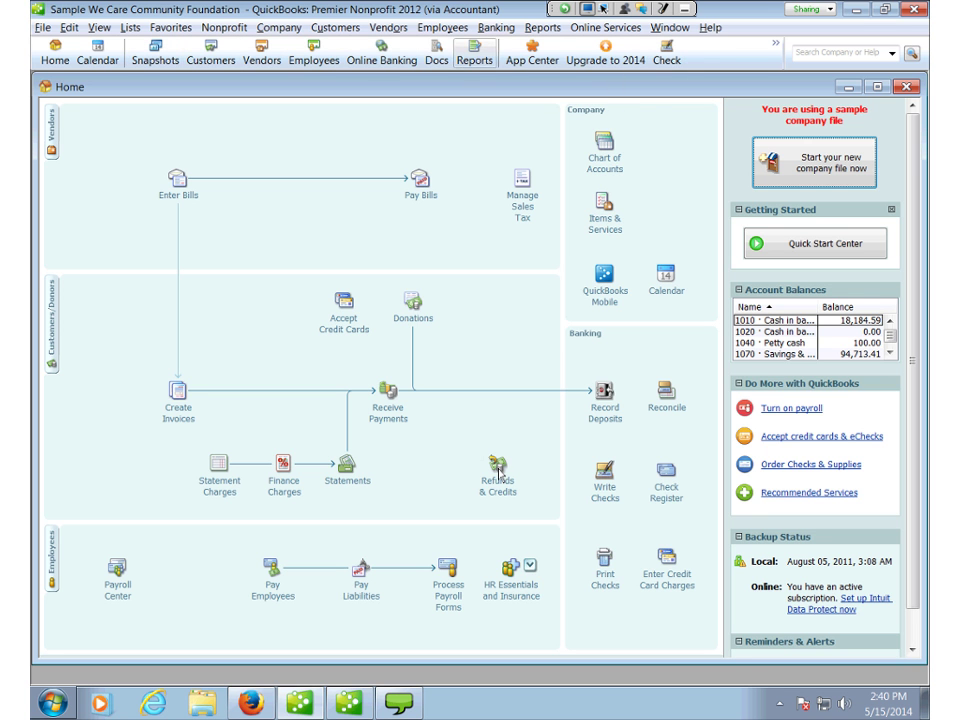
Open the Company menu by keyboard, then close it to leave the We Care Home page showing
key("alt+b")
key("Left")
key("Left")
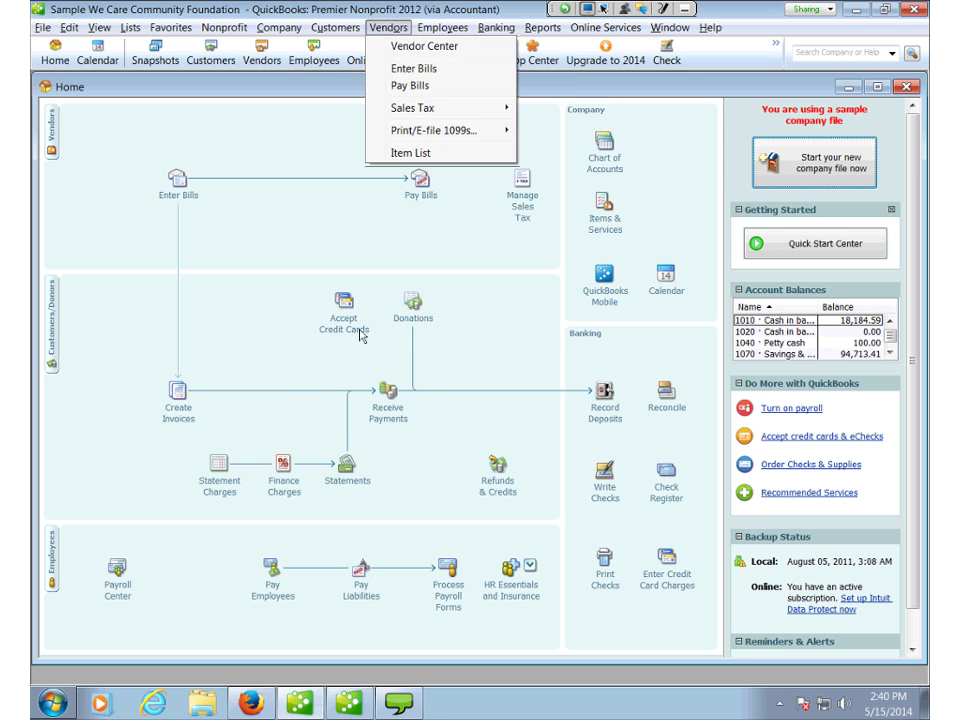
key("Left")
key("Left")
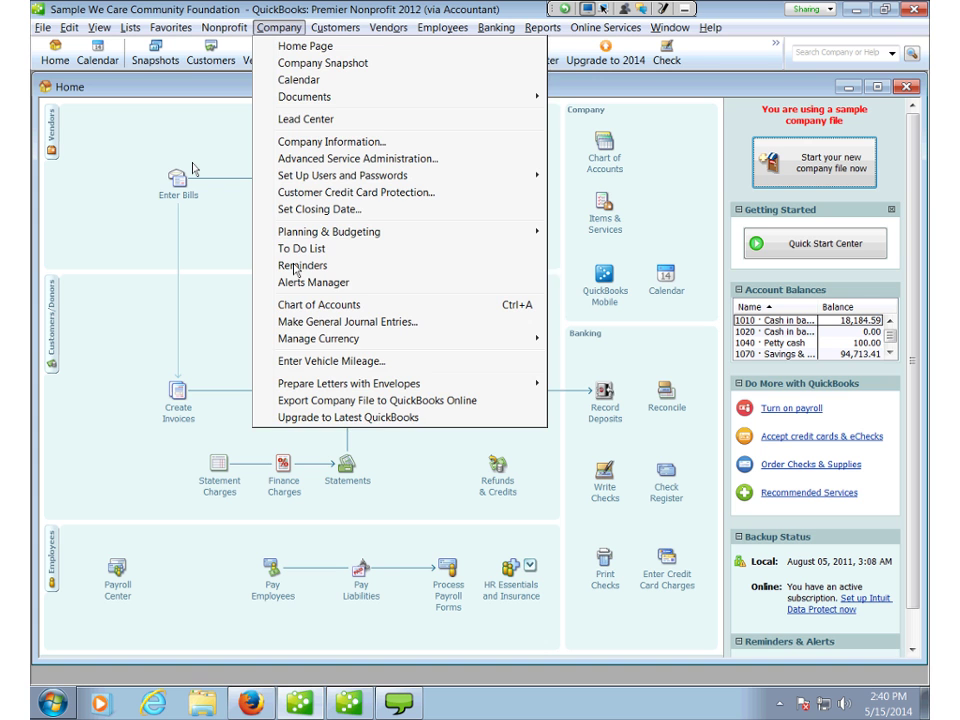
key("Escape")
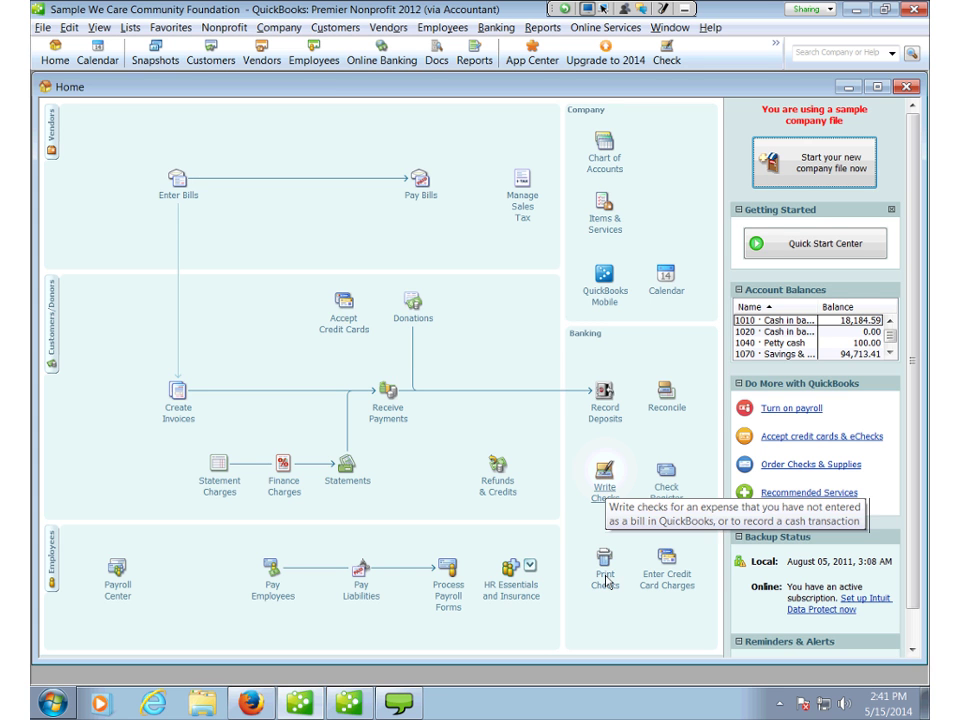
key("ctrl+w")
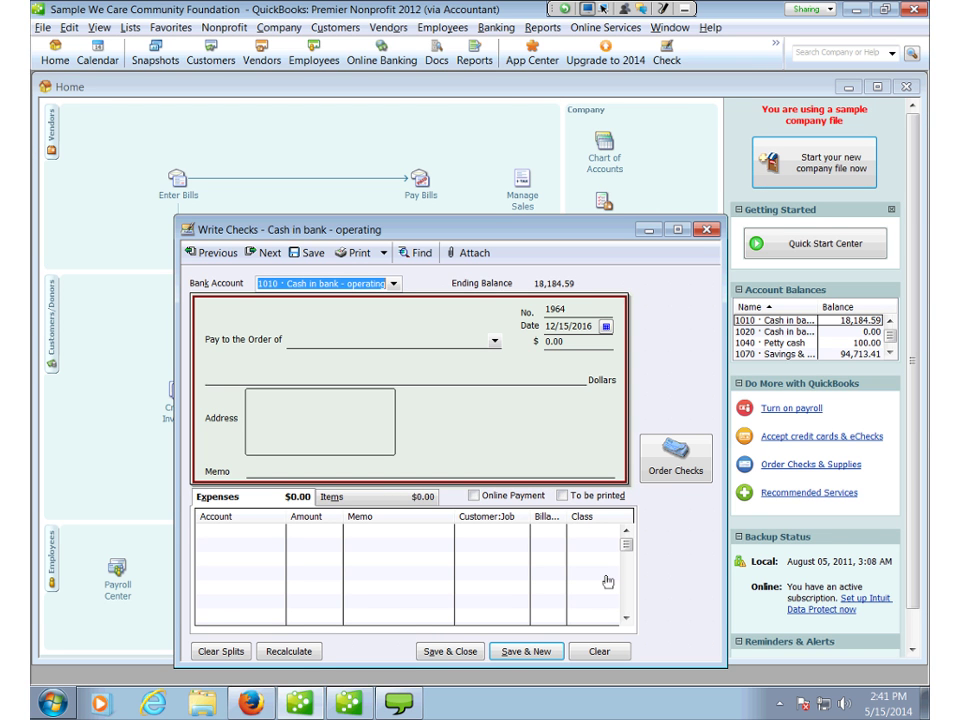
key("Tab")
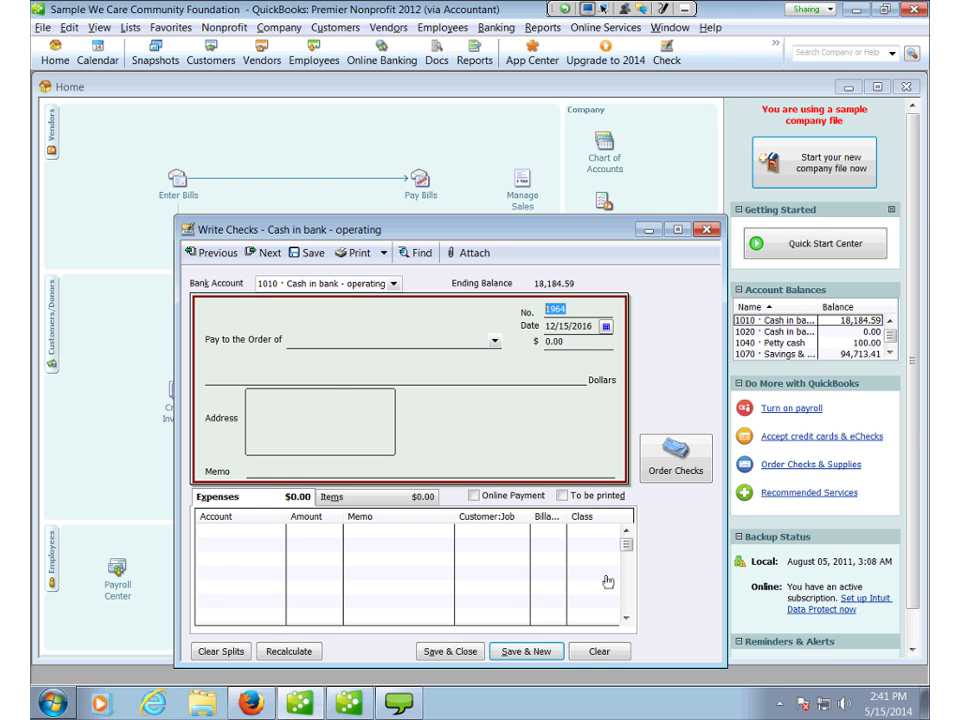
key("Escape")
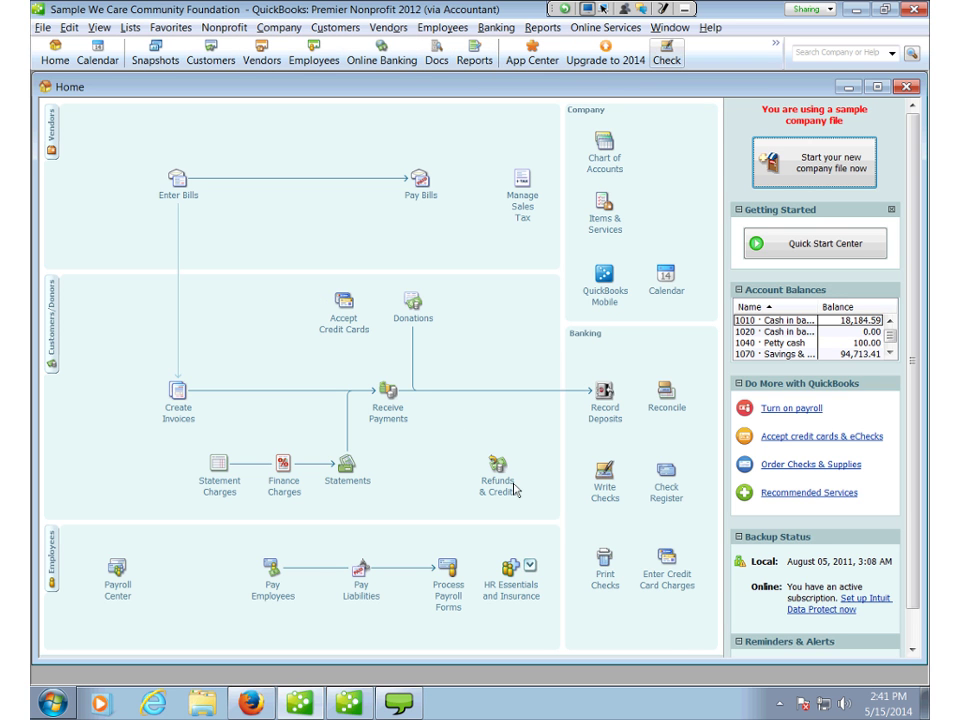
key("ctrl+w")
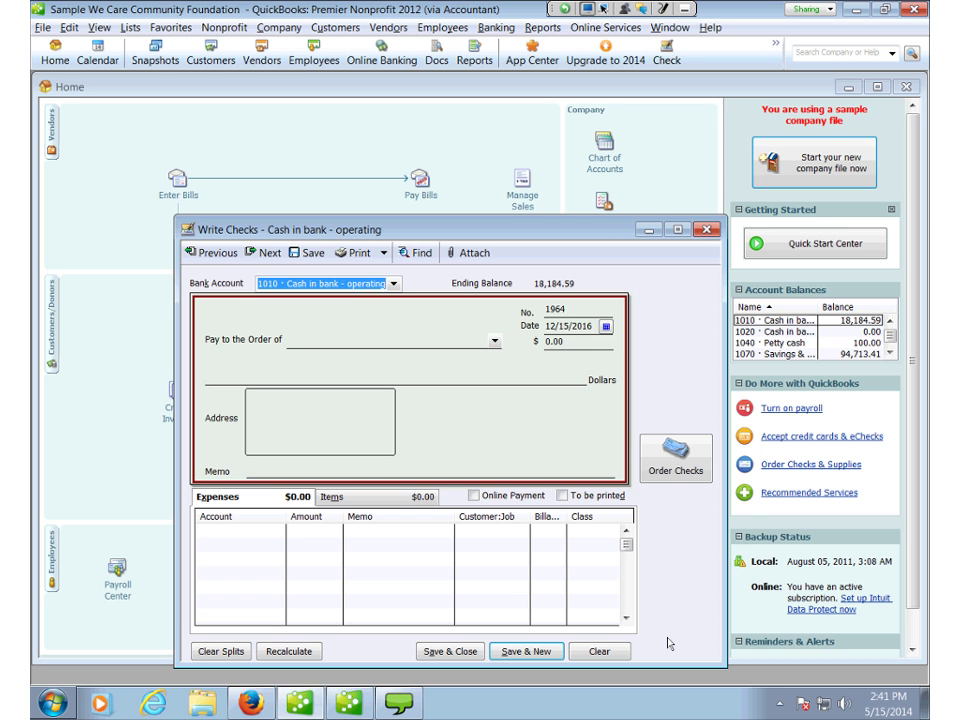
key("Tab")
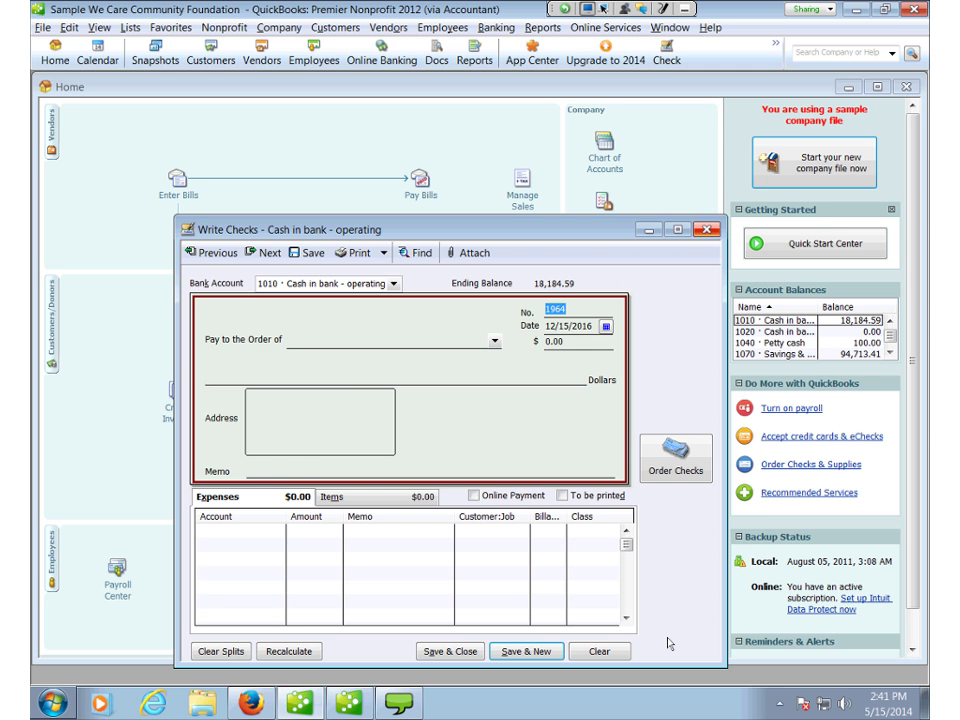
key("Escape")
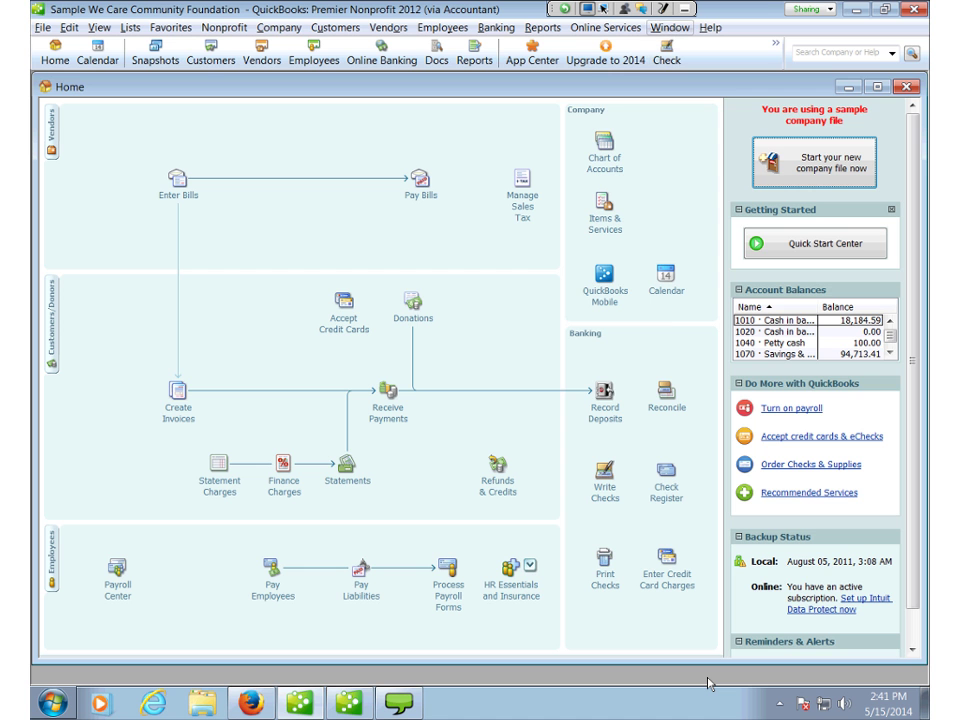
Open a blank Write Checks form on Cash in bank - operating from the Banking menu (check 1964)
key("Left")
key("Left")
key("Down")
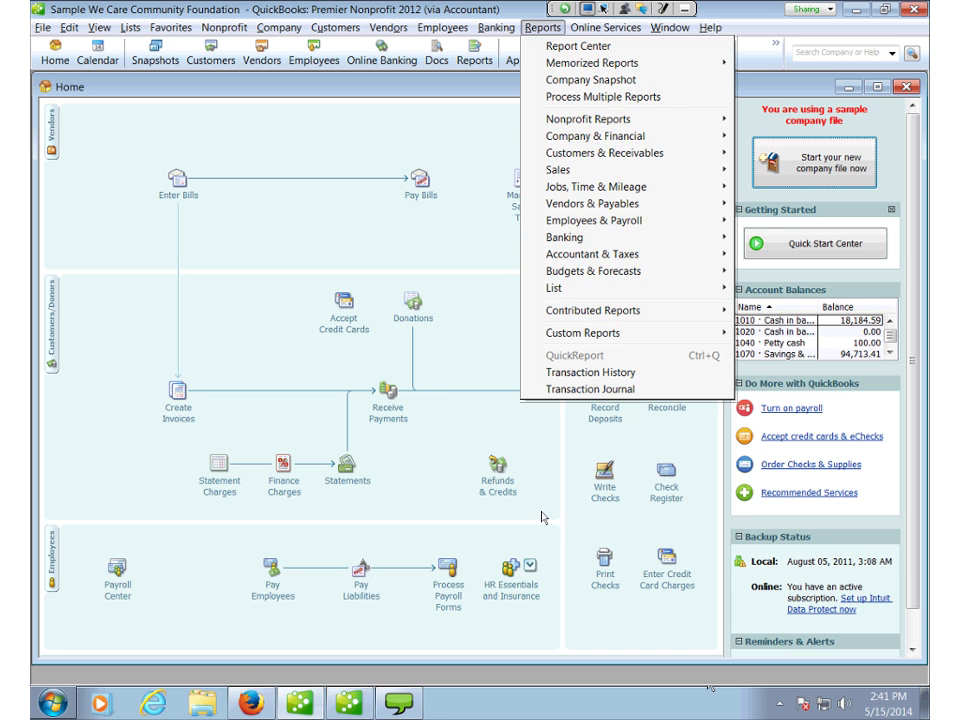
key("Left")
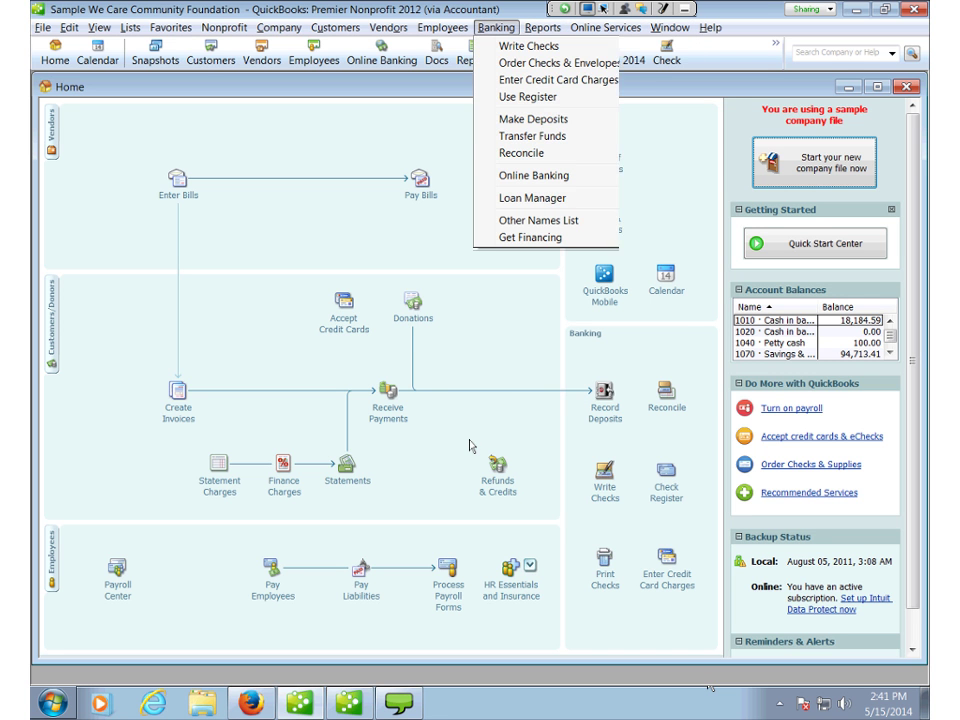
key("Left")
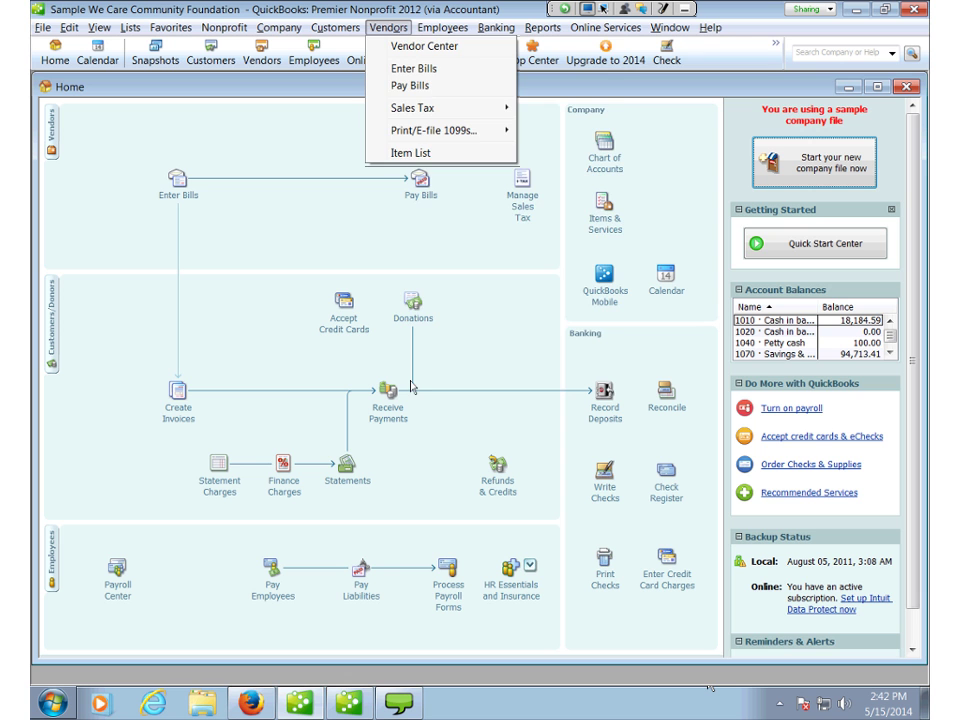
key("Right")
key("Escape")
key("Right")
key("Down")
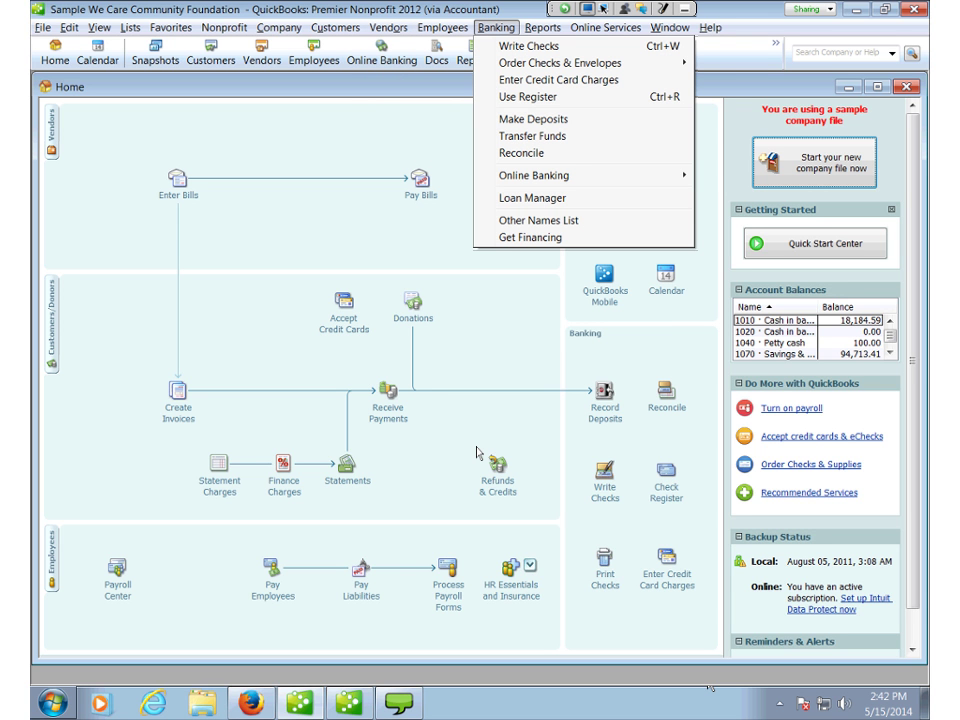
key("Down")
key("Return")
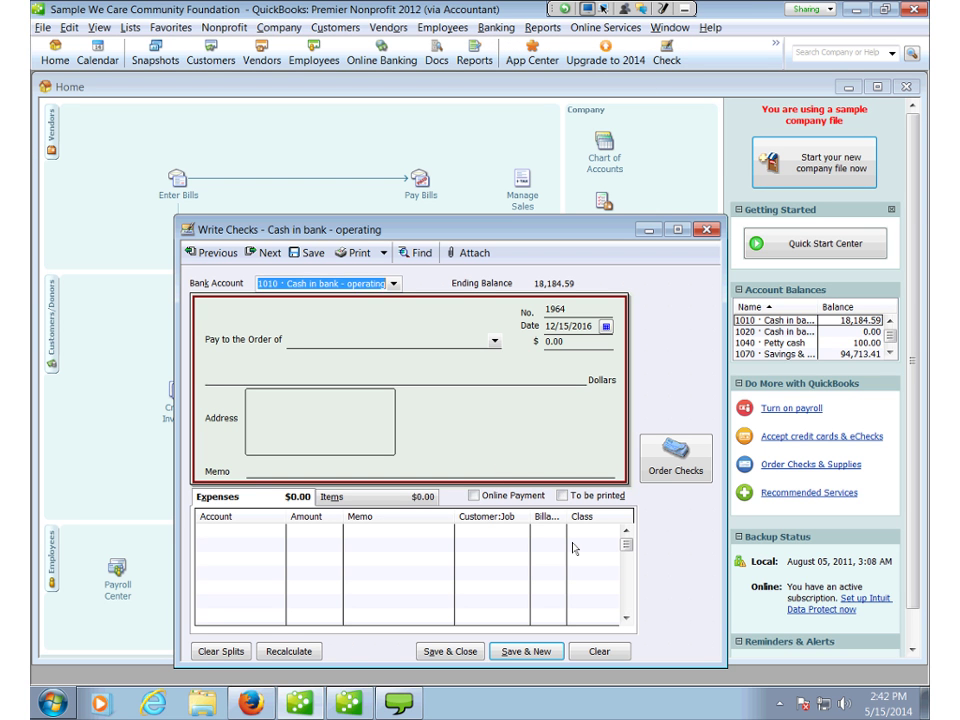
Move to the check No. field, then discard the blank check without recording it
key("Tab")
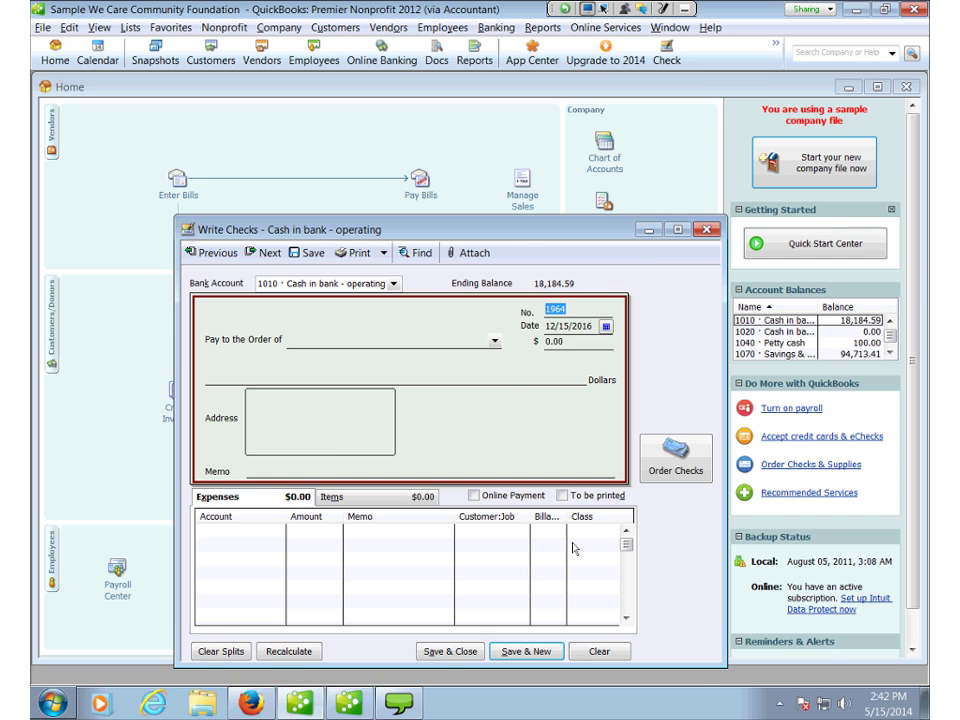
key("Escape")
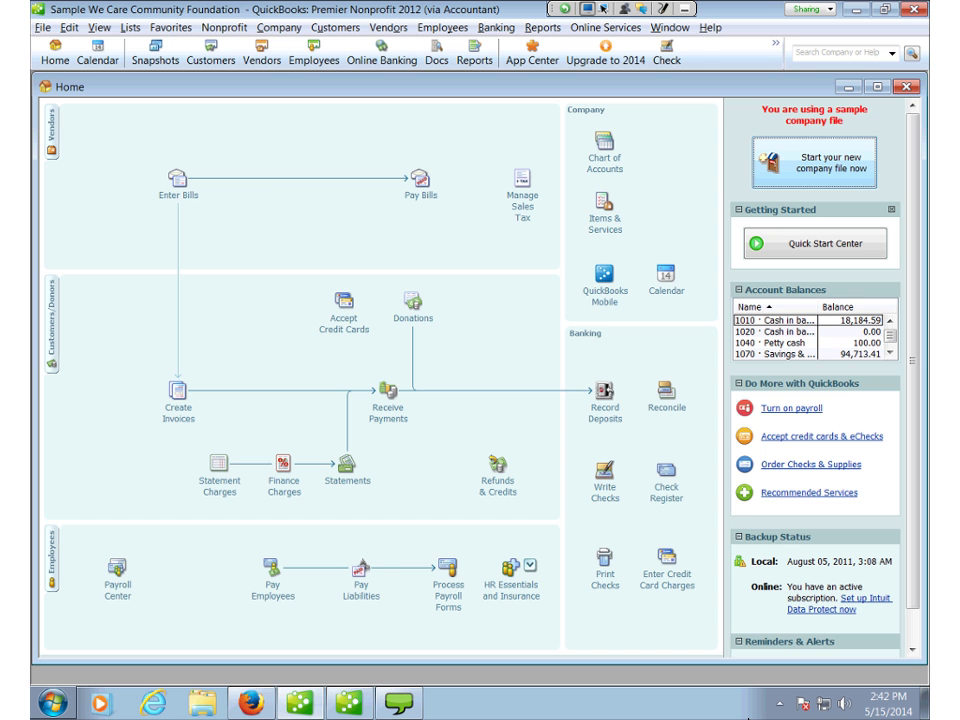
Open and close the File menu, then Alt+Tab to the QuickBooks 2014 Sample Synergy Now window
left_click(41, 20)
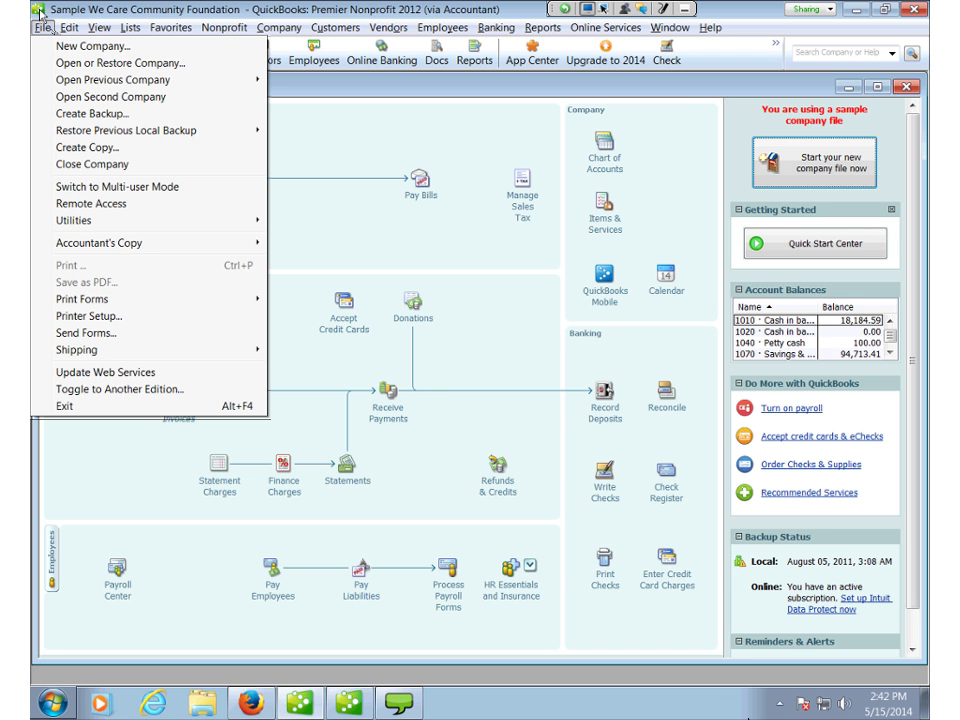
left_click(41, 20)
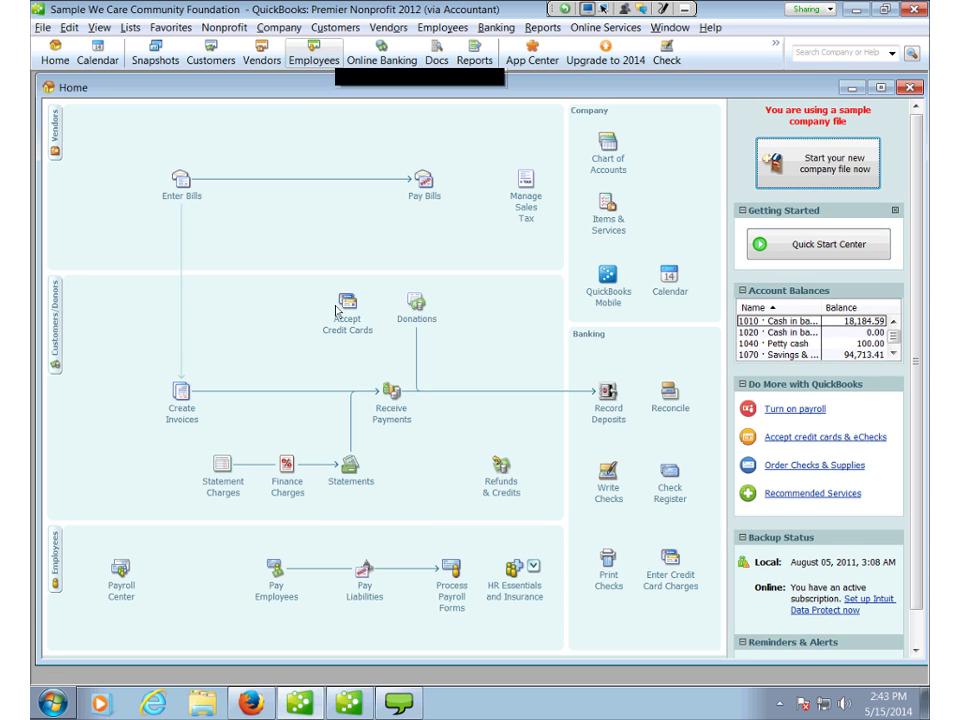
key("alt+Tab")
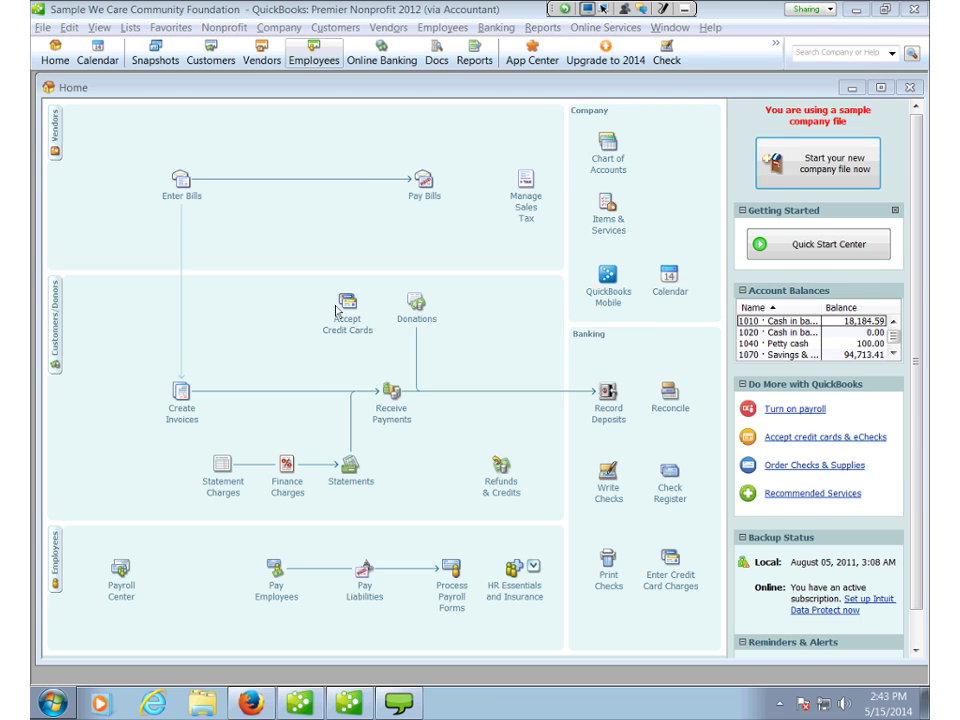
key("alt+Tab")
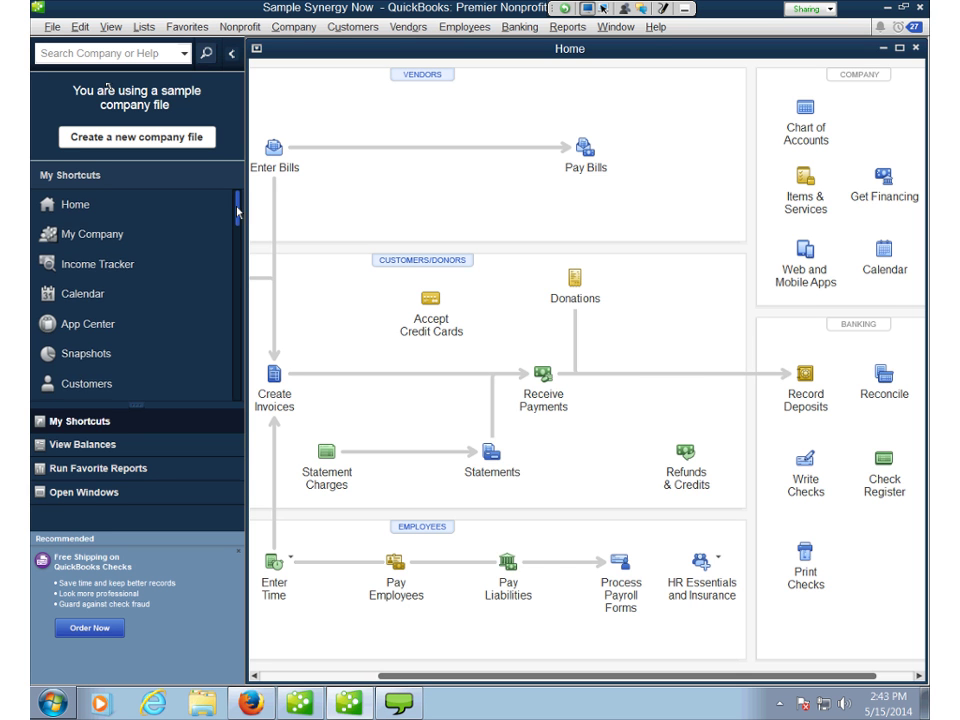
Close the open Write Checks form without recording a check
scroll(228, 203, "down", 1)
scroll(226, 200, "down", 5)
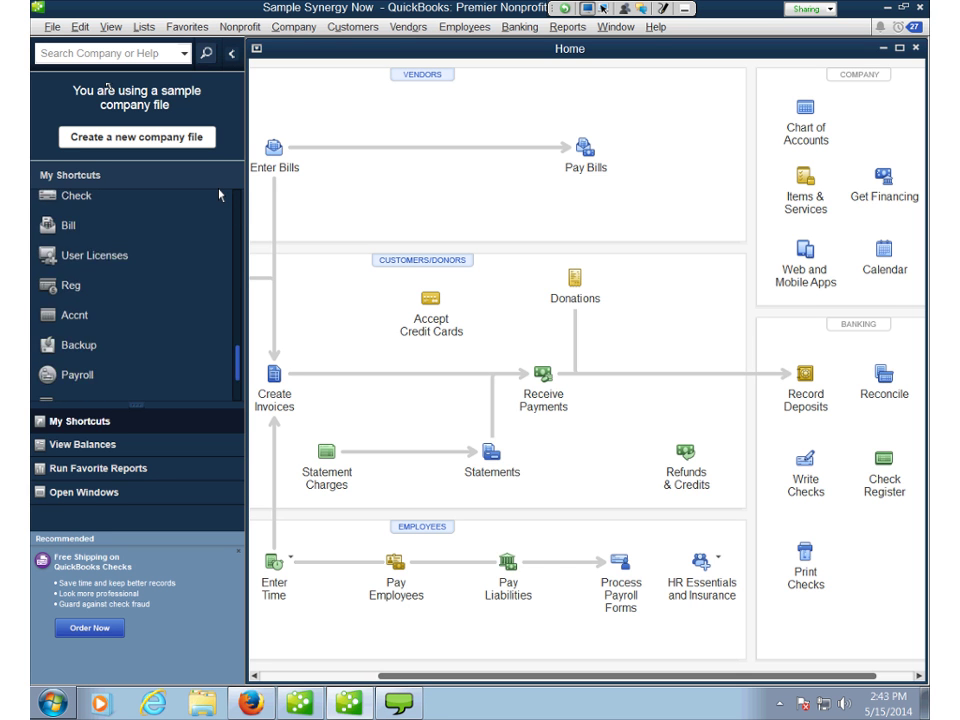
scroll(236, 208, "up", 5)
scroll(236, 208, "down", 1)
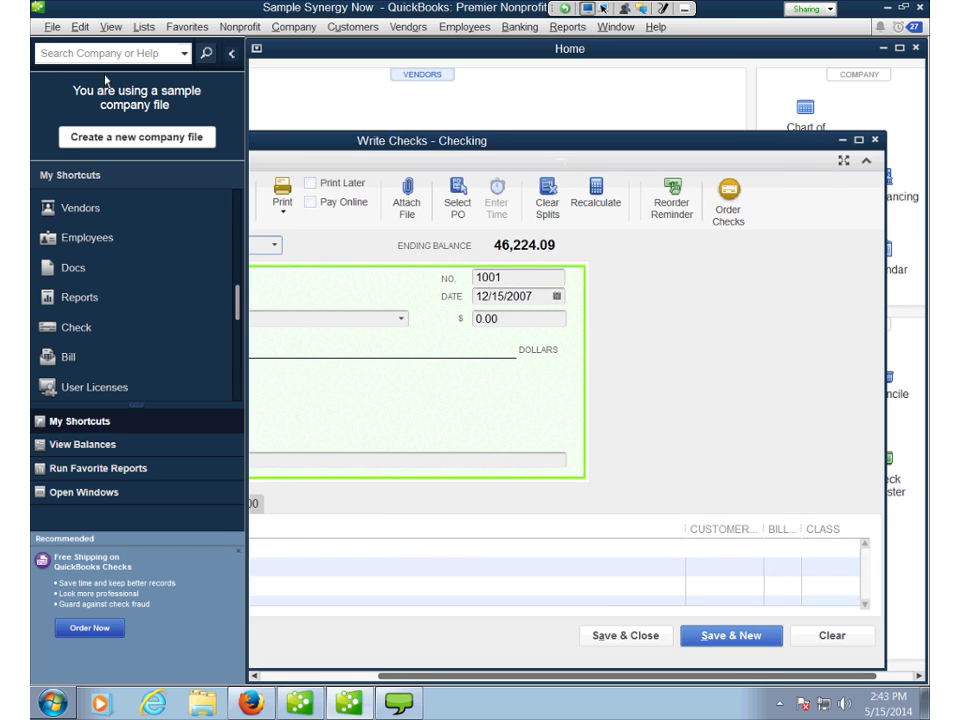
key("Escape")
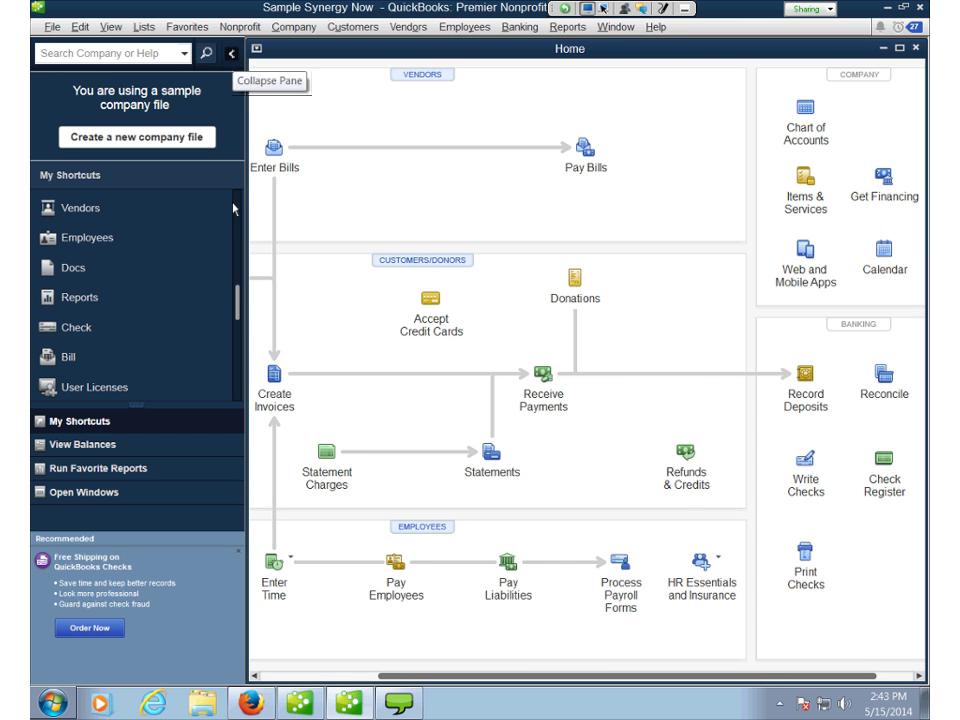
Collapse and re-expand the left shortcuts pane, then open the View menu at Top Icon Bar
left_click(232, 53)
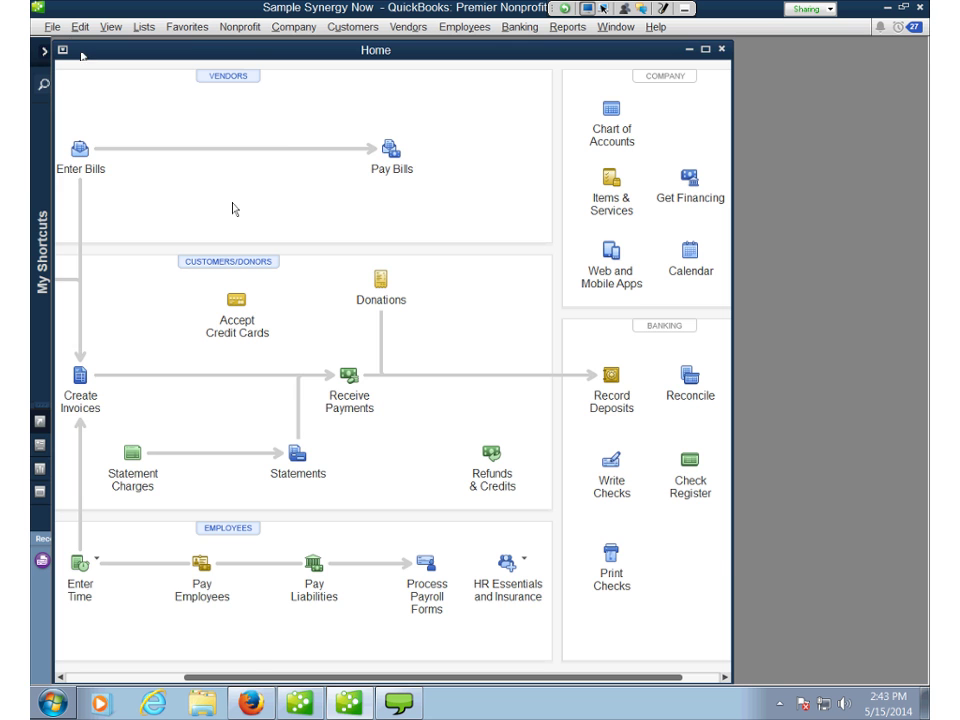
left_click(42, 50)
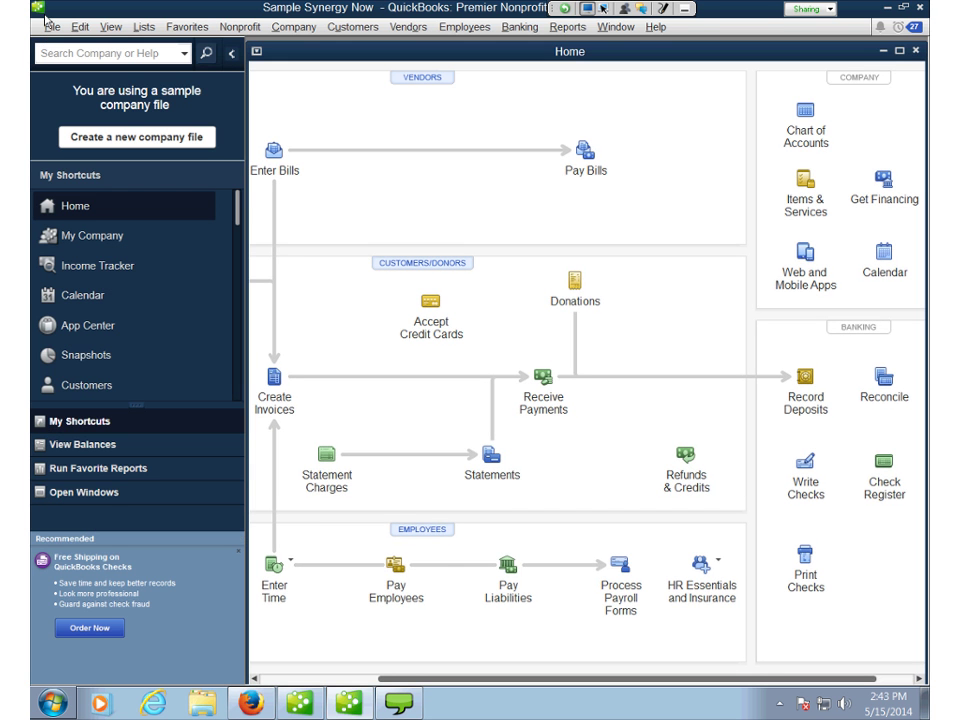
key("alt")
key("Right")
key("Right")
key("Down")
key("Down")
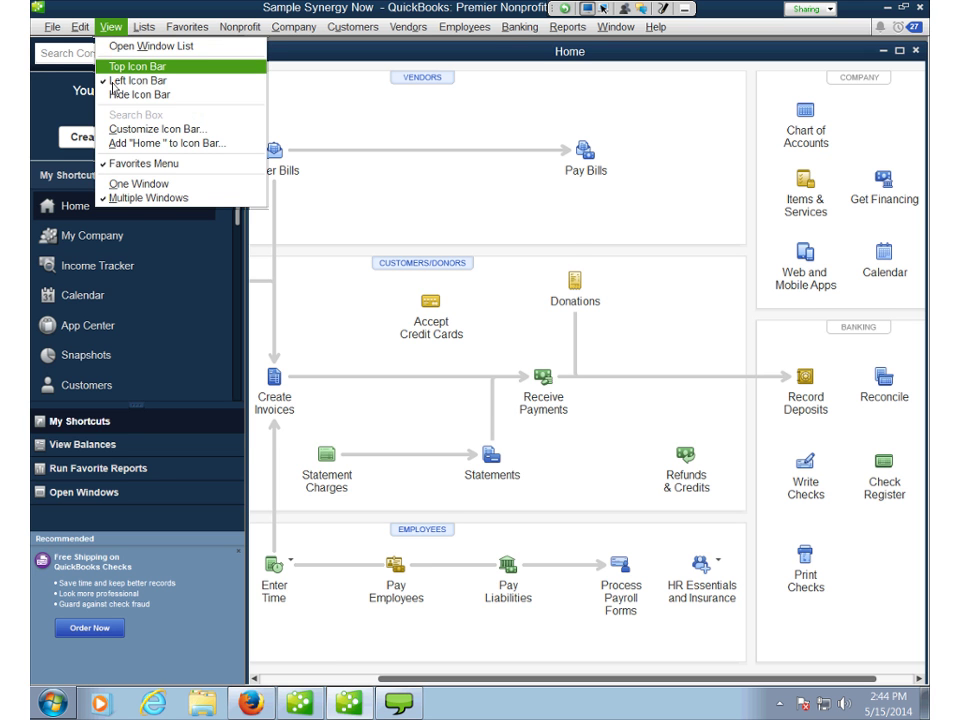
key("Return")
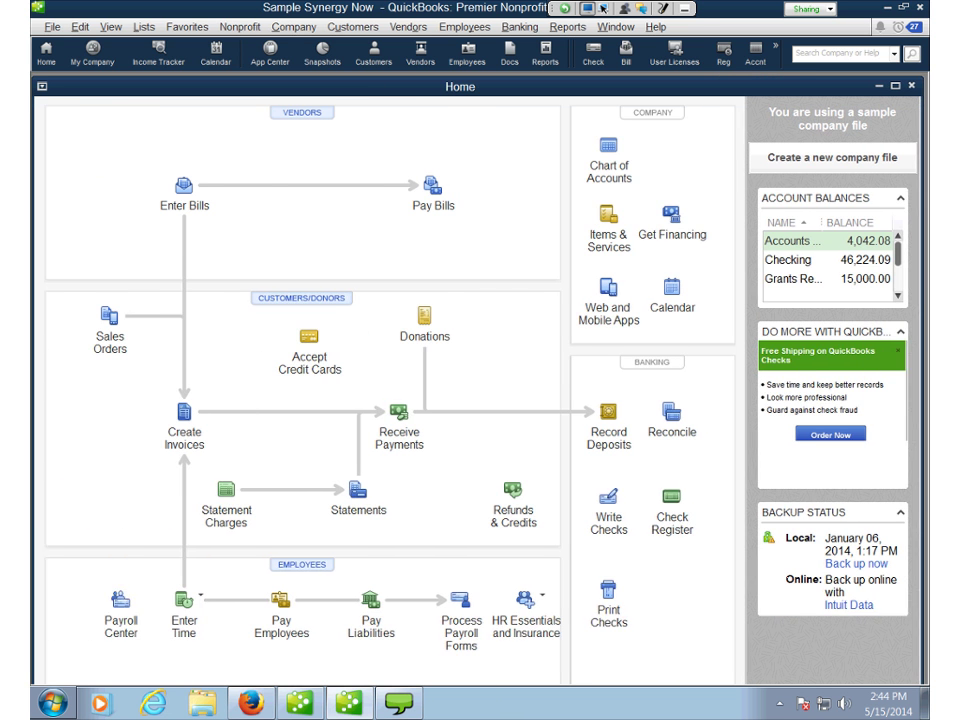
key("alt+Tab")
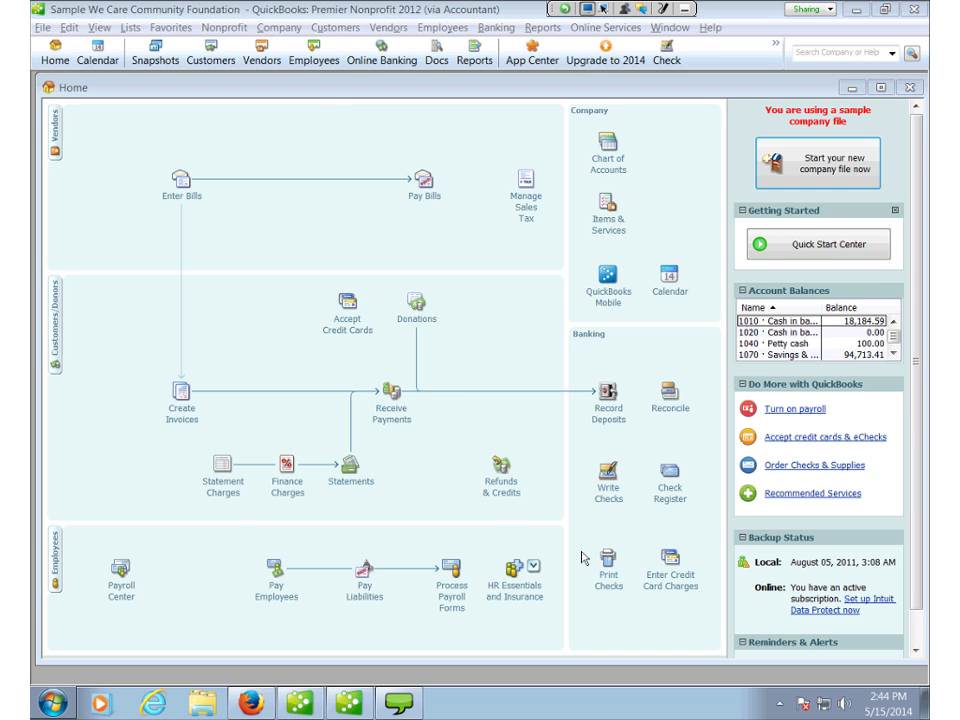
key("alt+Tab")
key("alt+Tab")
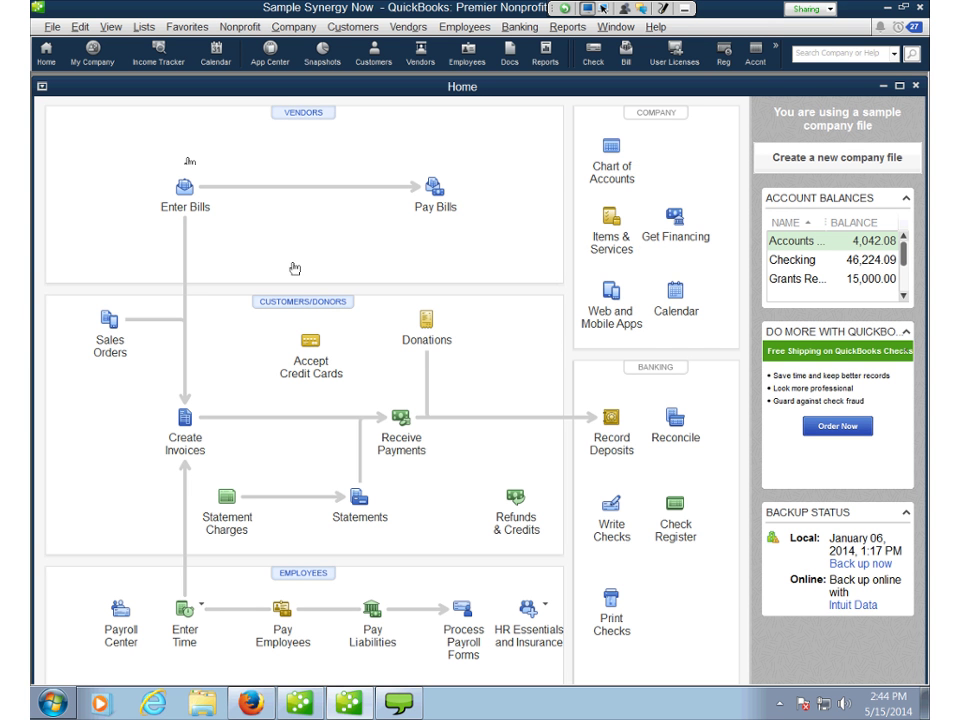
In Edit > Preferences > Desktop View, enable coloured icons on a light background for the Top Icon Bar
left_click(79, 27)
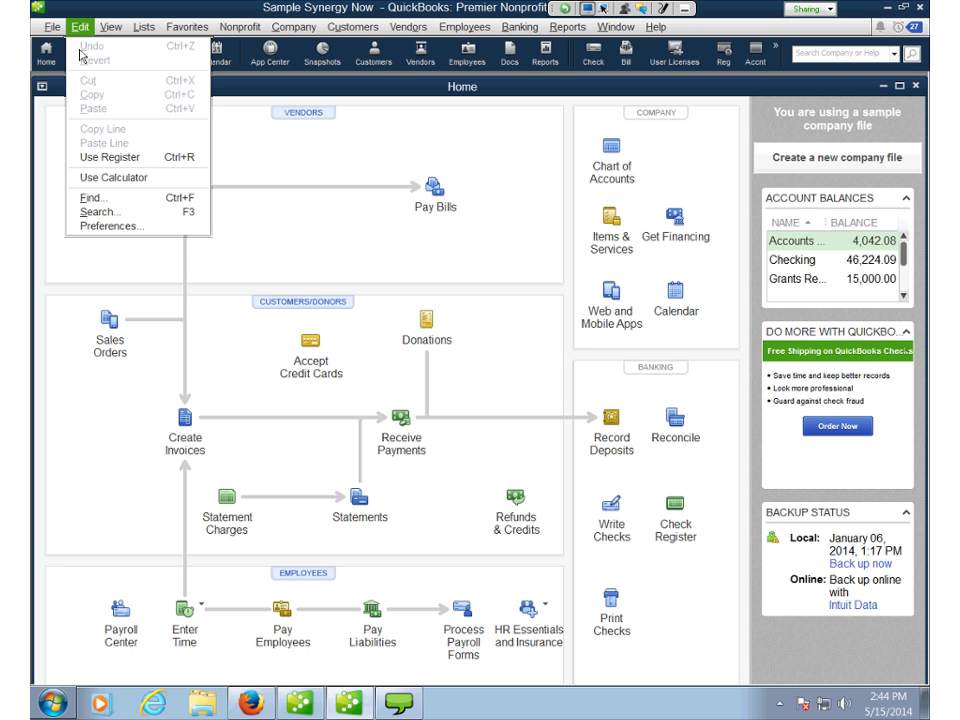
key("Up")
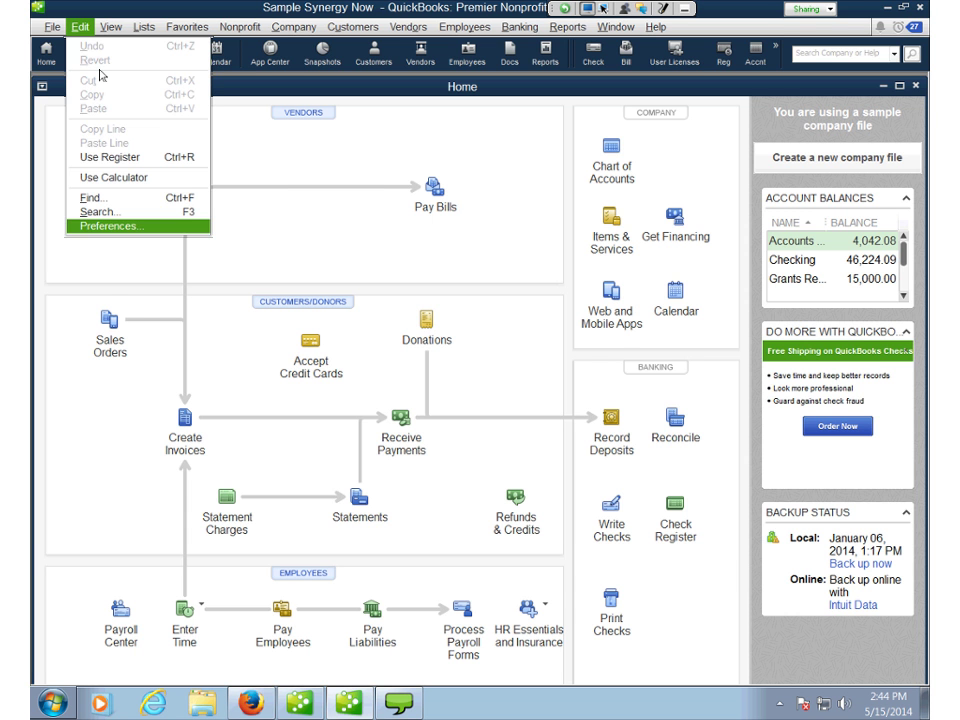
key("Return")
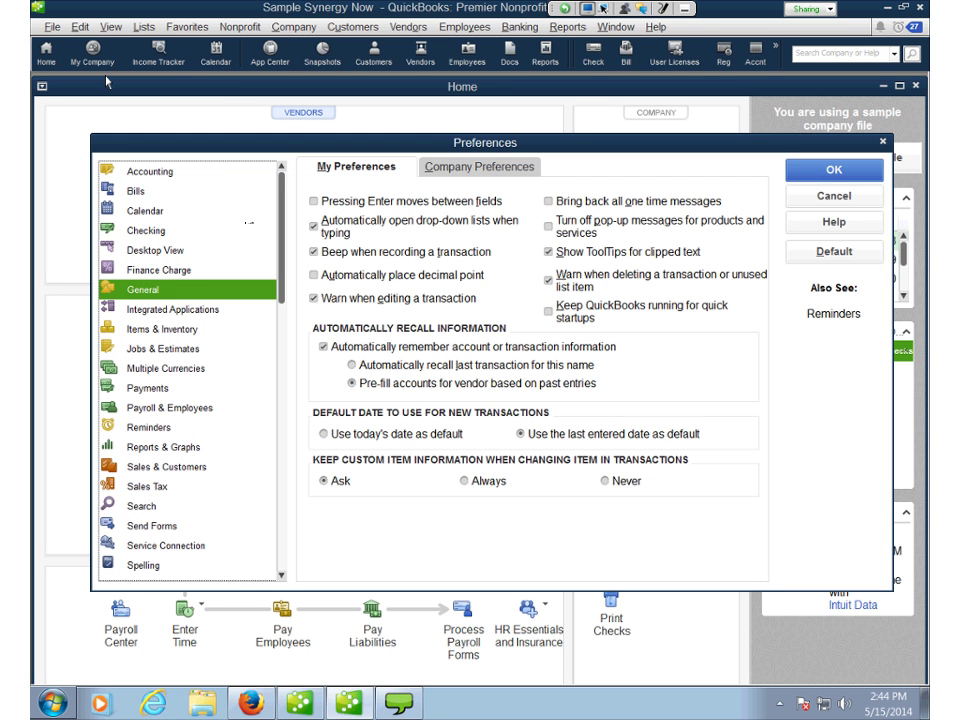
key("Up")
key("Up")
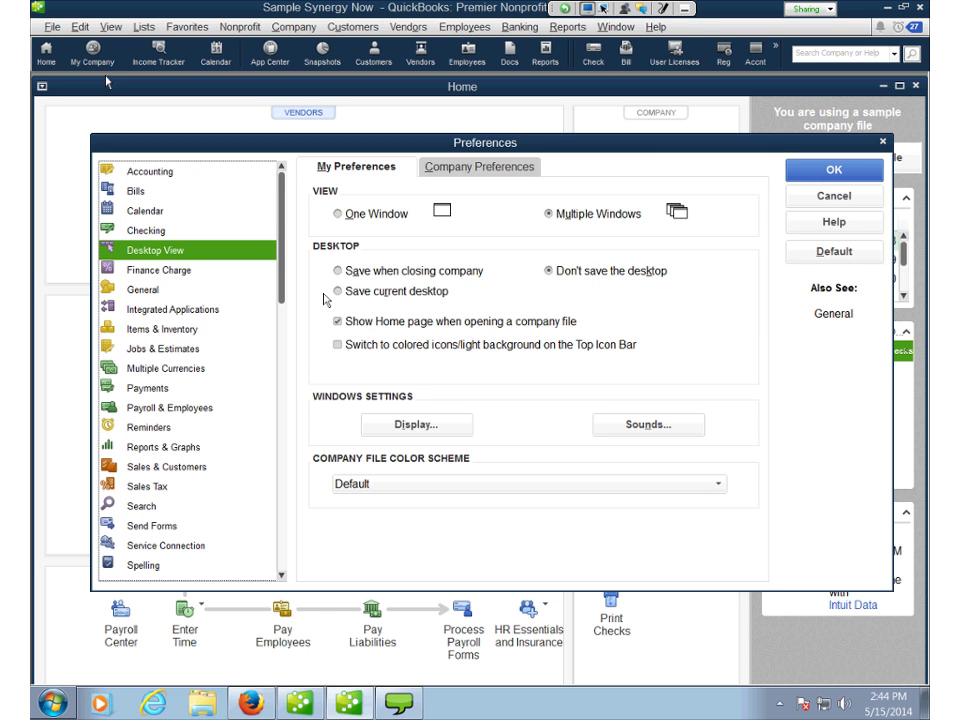
left_click(337, 344)
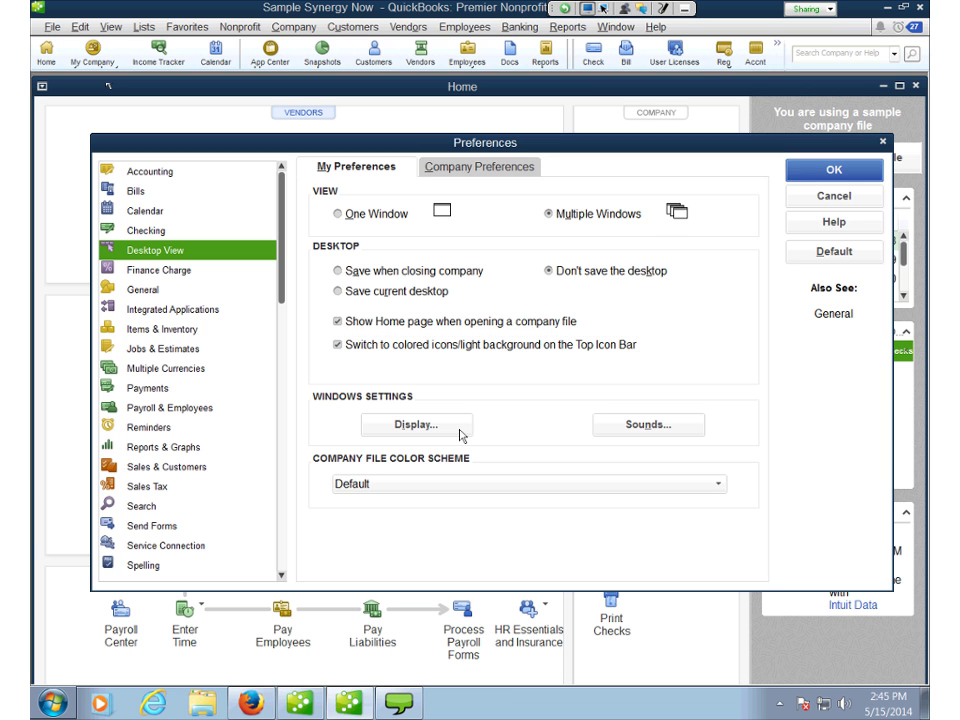
key("Return")
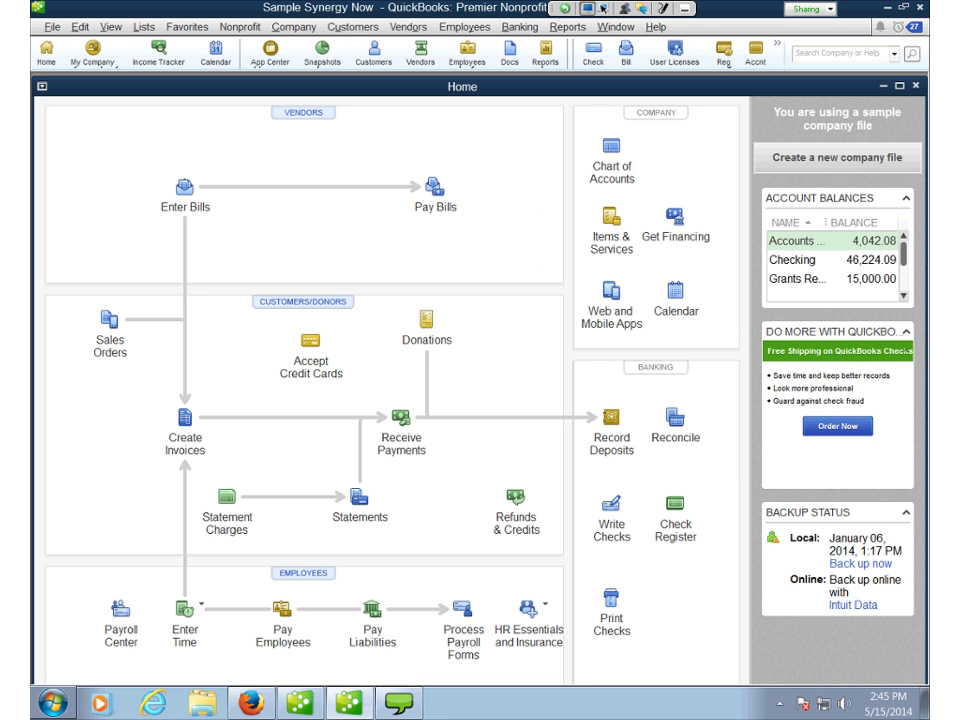
Close Synergy Now's Home page, leaving an empty company workspace
key("Escape")
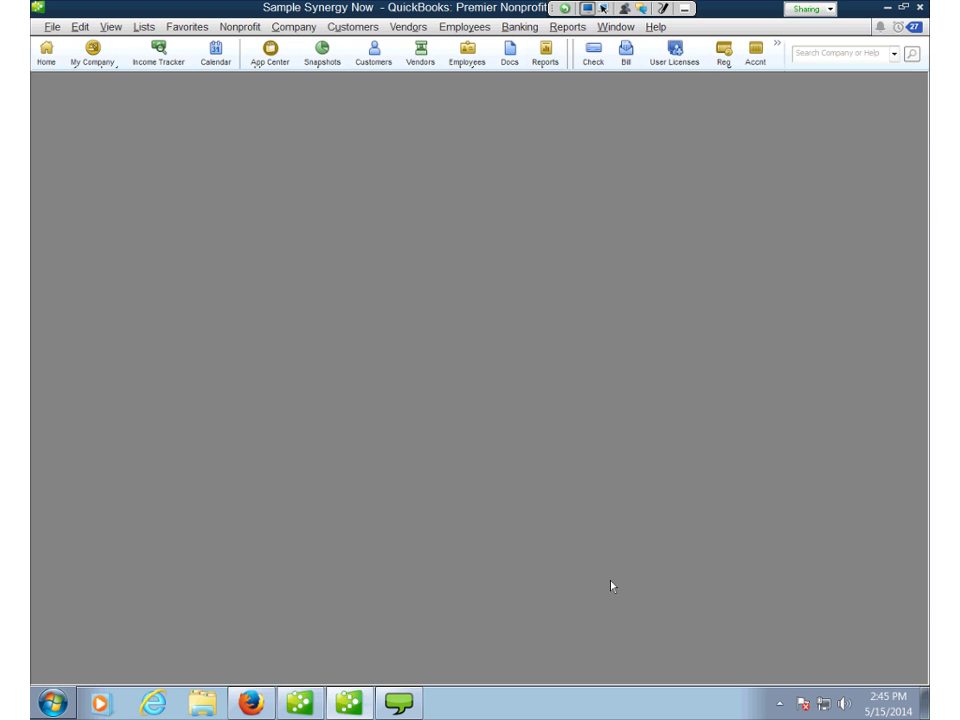
key("alt+r")
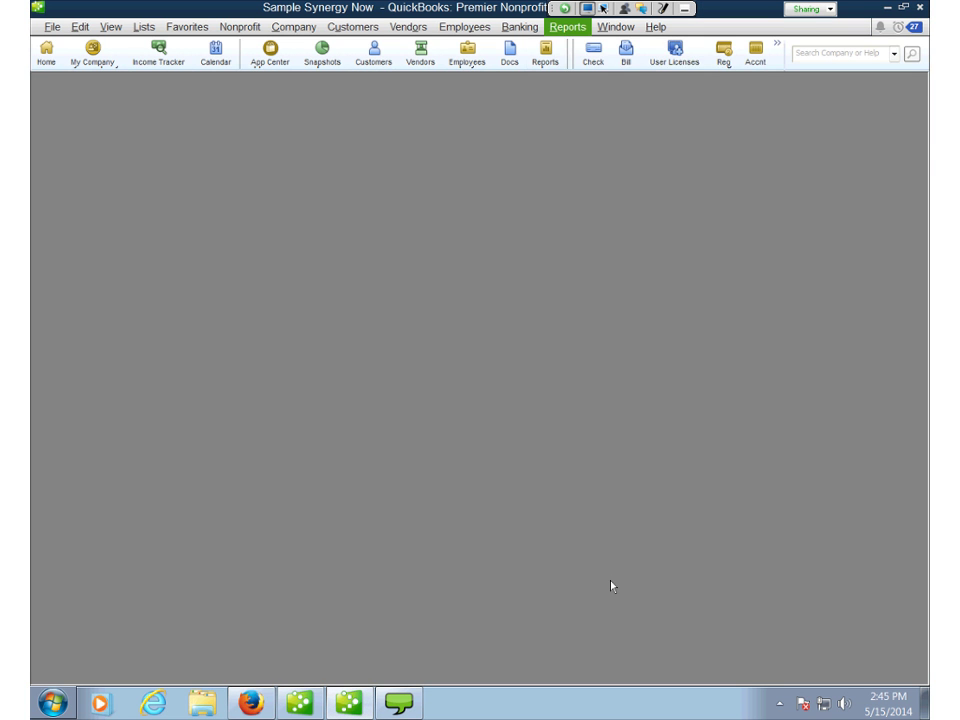
Open Reports > Company & Financial > Profit & Loss Standard for December 1-15, 2007
key("Return")
key("Down")
key("Down")
key("Down")
key("Down")
key("Down")
key("Down")
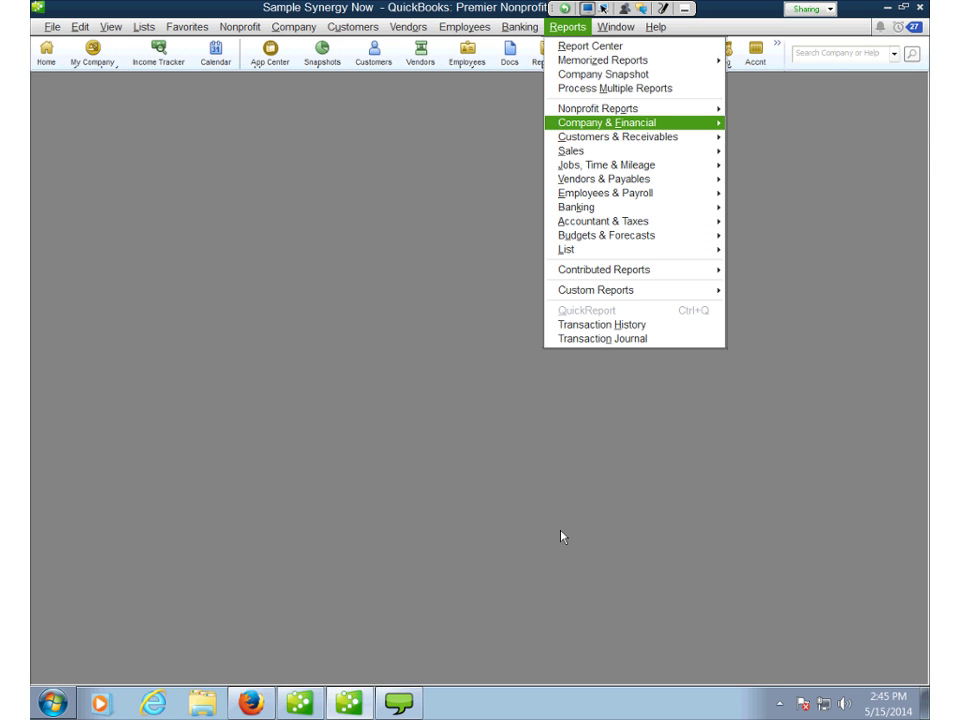
key("Right")
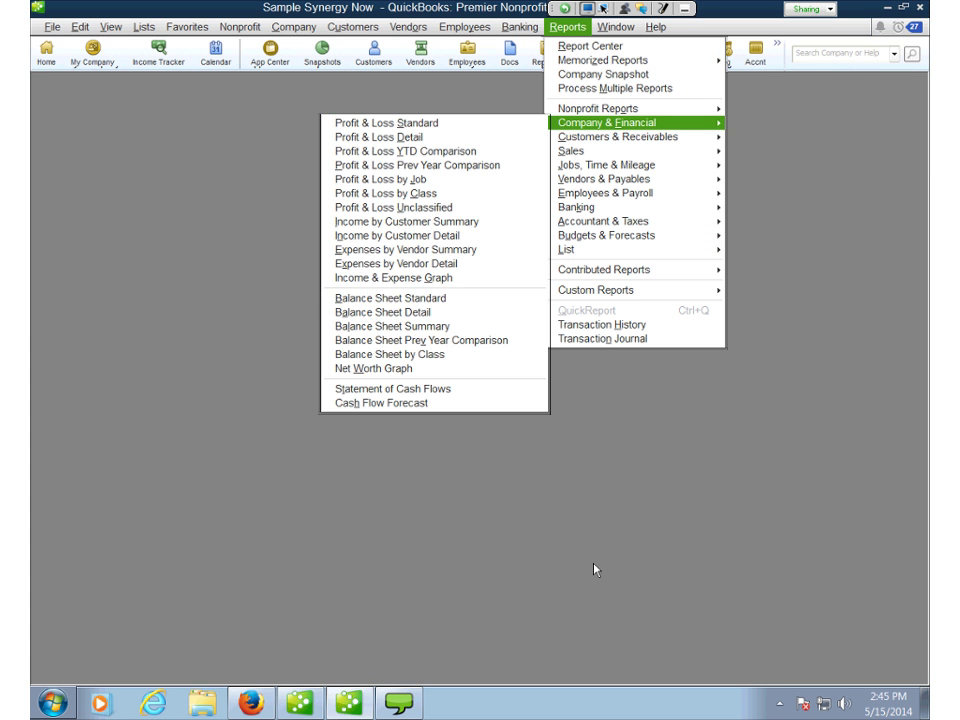
key("Down")
key("Down")
key("Up")
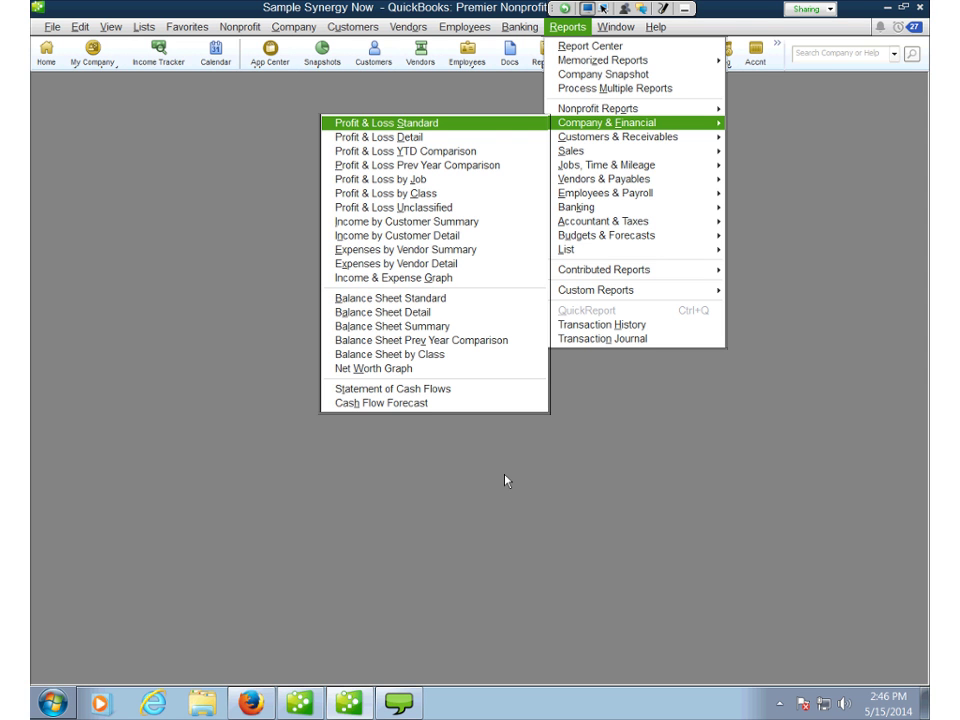
key("Return")
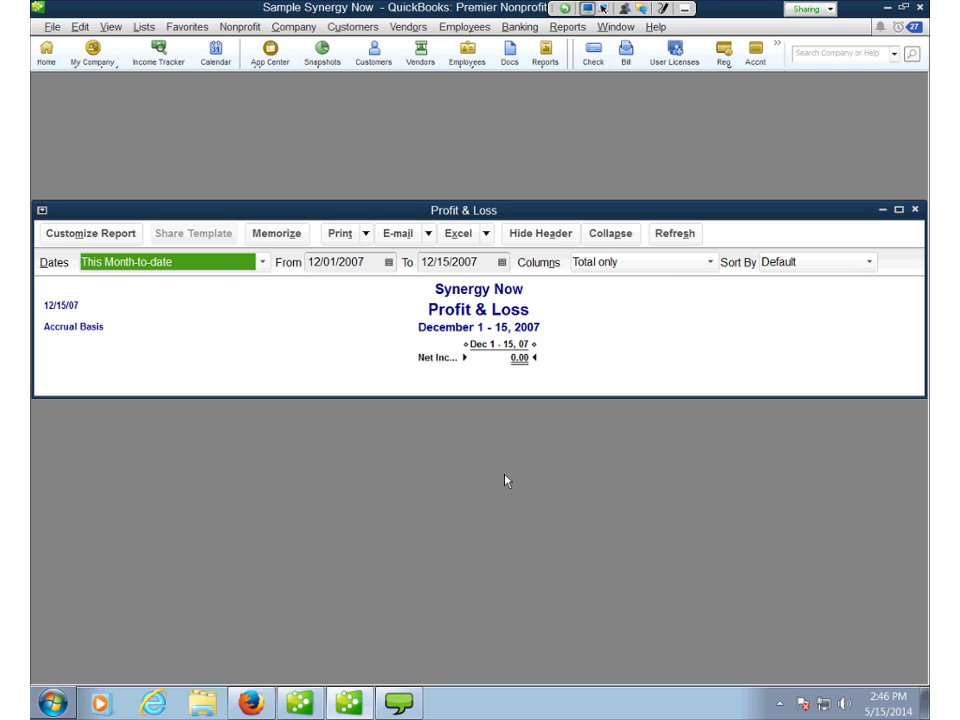
key("alt+r")
Open the Balance Sheet Standard report from Company & Financial reports
key("Down")
key("Down")
key("Down")
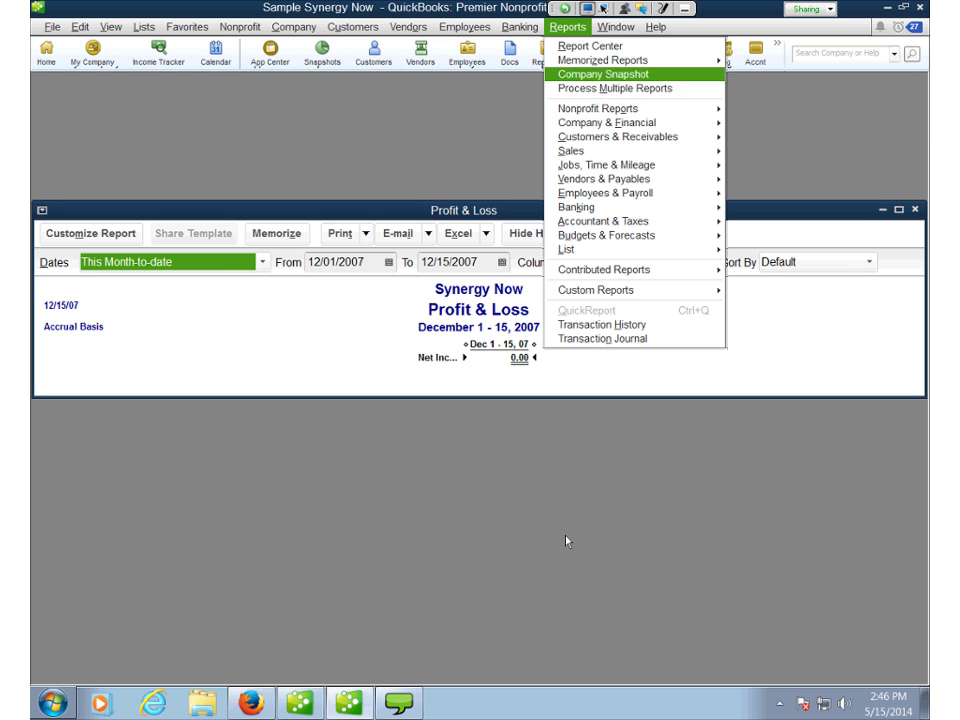
key("Down")
key("Down")
key("Down")
key("Right")
key("Down")
key("Down")
key("Down")
key("Down")
key("Down")
key("Down")
key("Down")
key("Down")
key("Down")
key("Down")
key("Down")
key("Down")
key("Down")
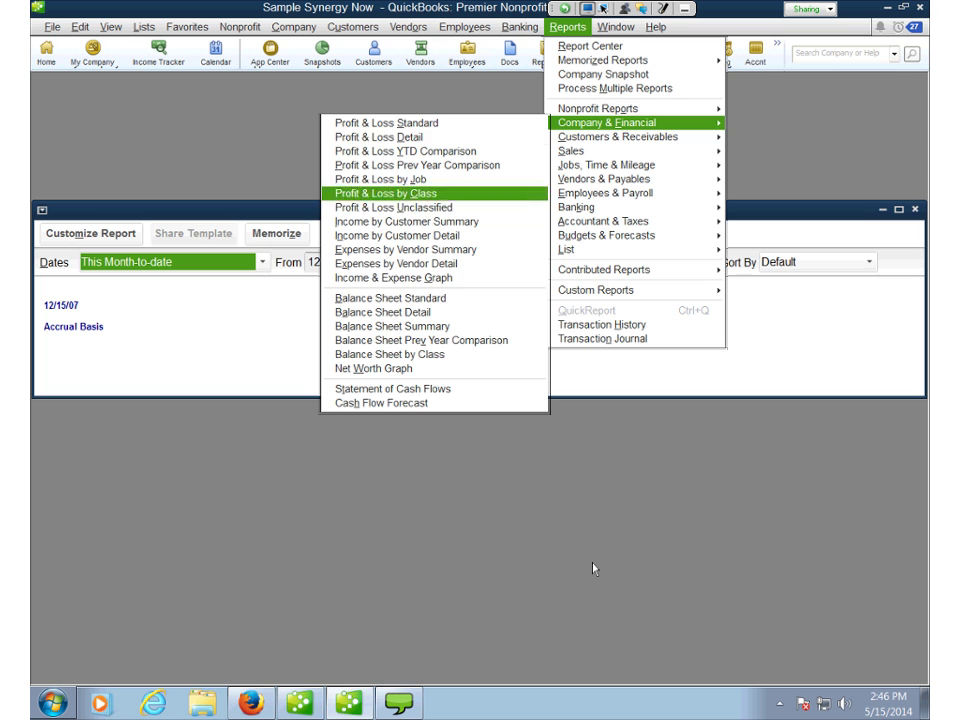
key("Return")
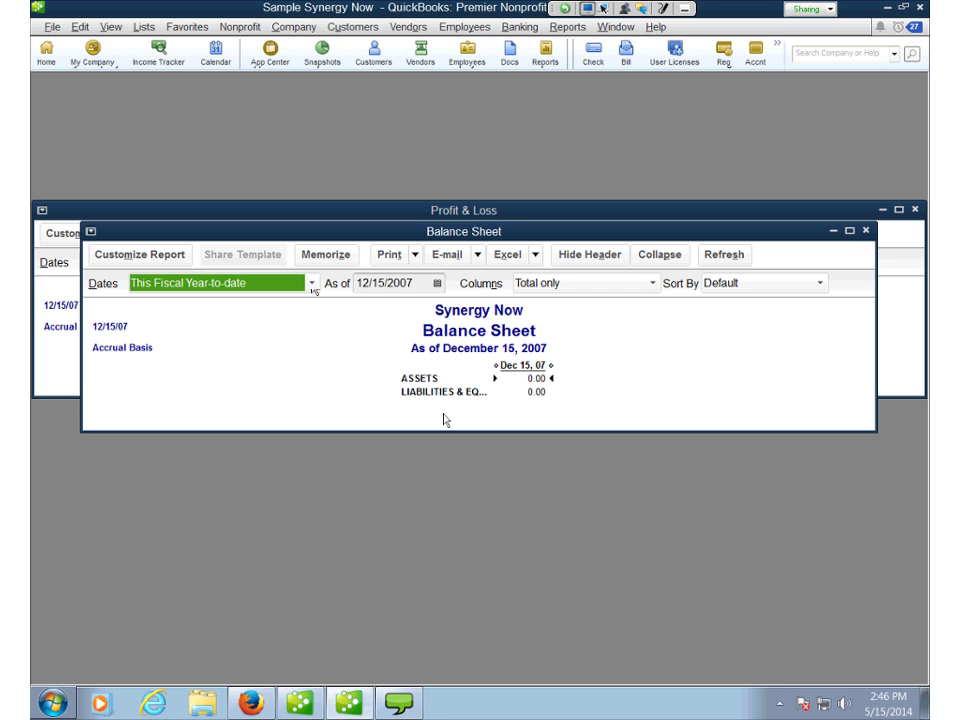
Set the Balance Sheet's As of date to 06/30/2020
key("Tab")
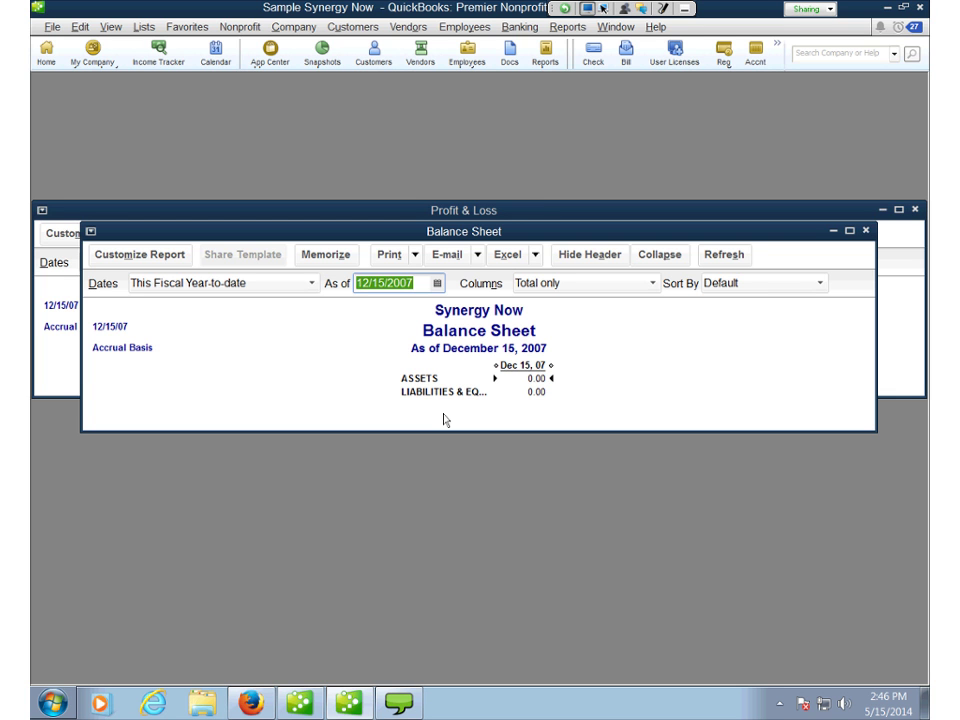
type("0630")
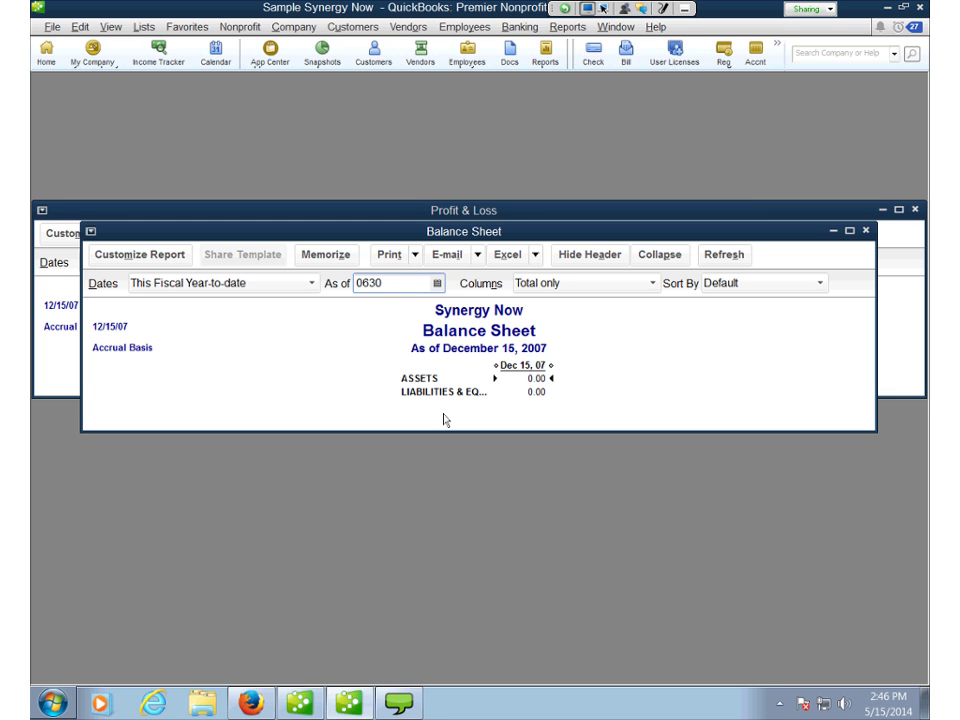
type("1")
key("BackSpace")
type("20")
key("Tab")
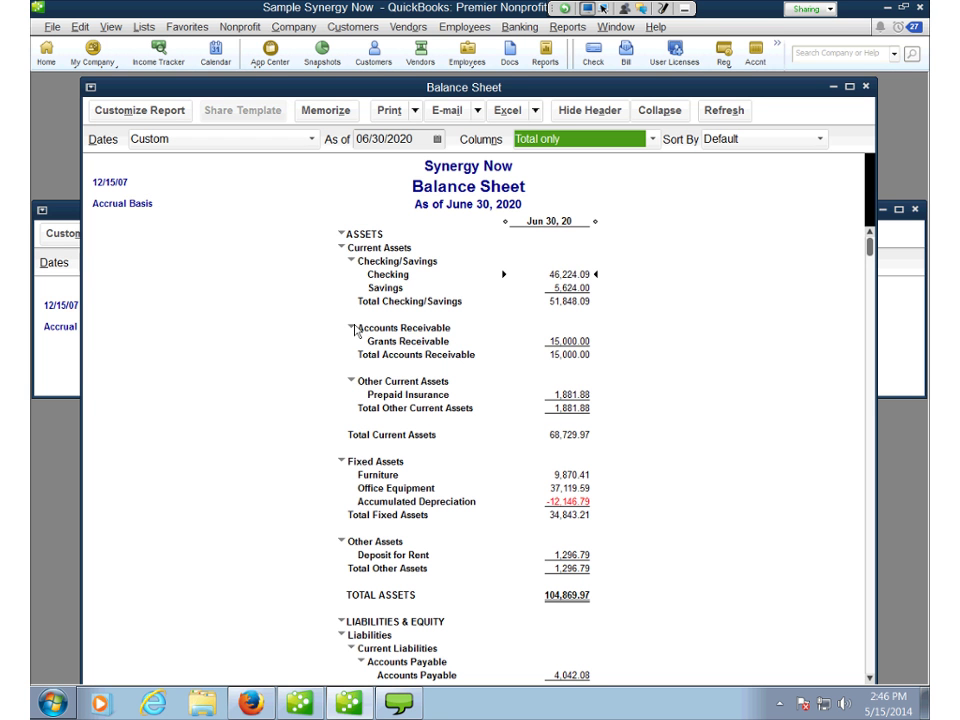
Set the Profit & Loss dates to 07/01/2019 through 06/30/2020 and refresh it
key("ctrl+Tab")
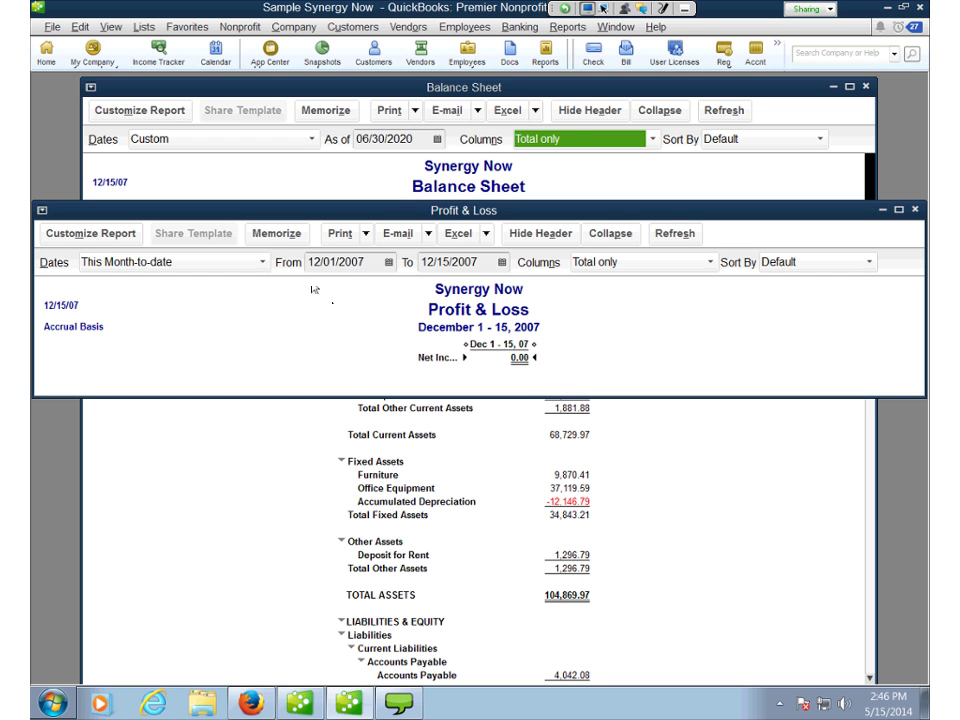
key("alt+m")
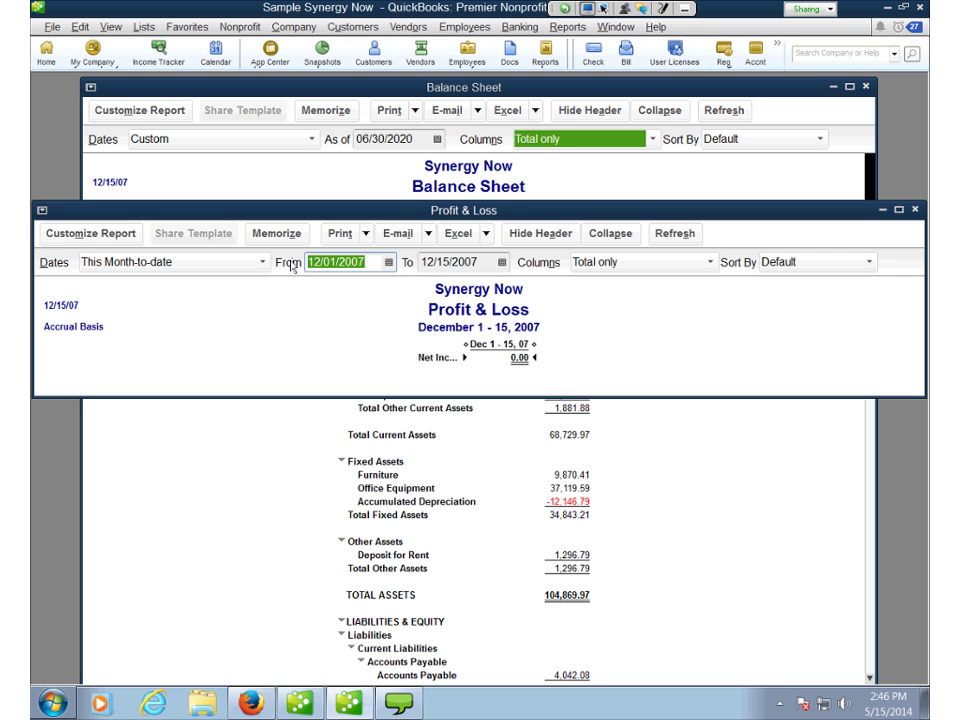
type("07/01/")
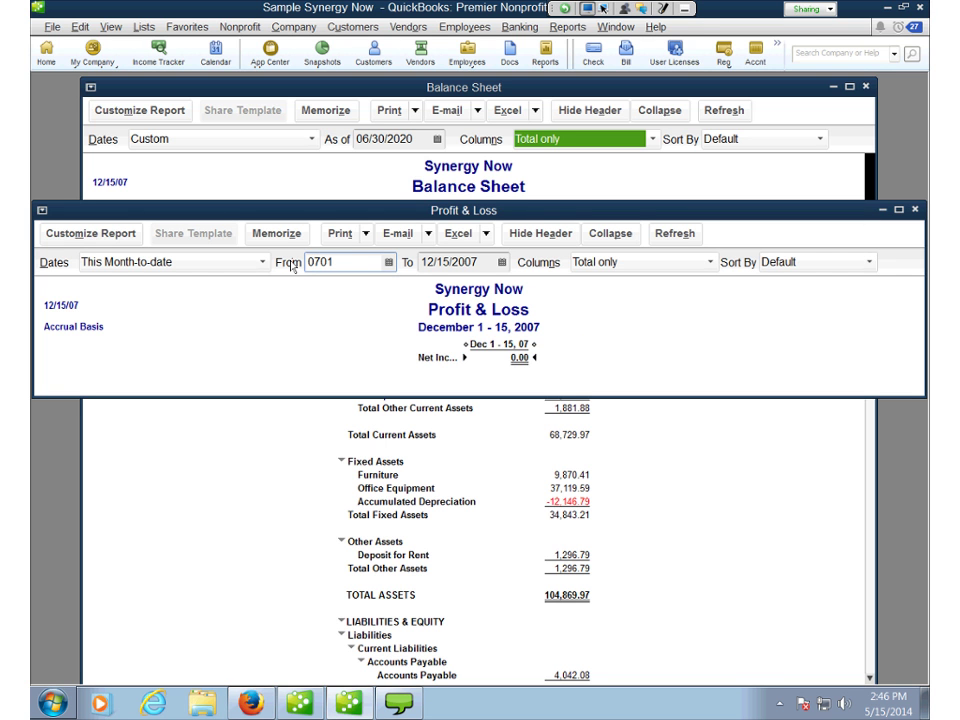
type("2019")
key("Tab")
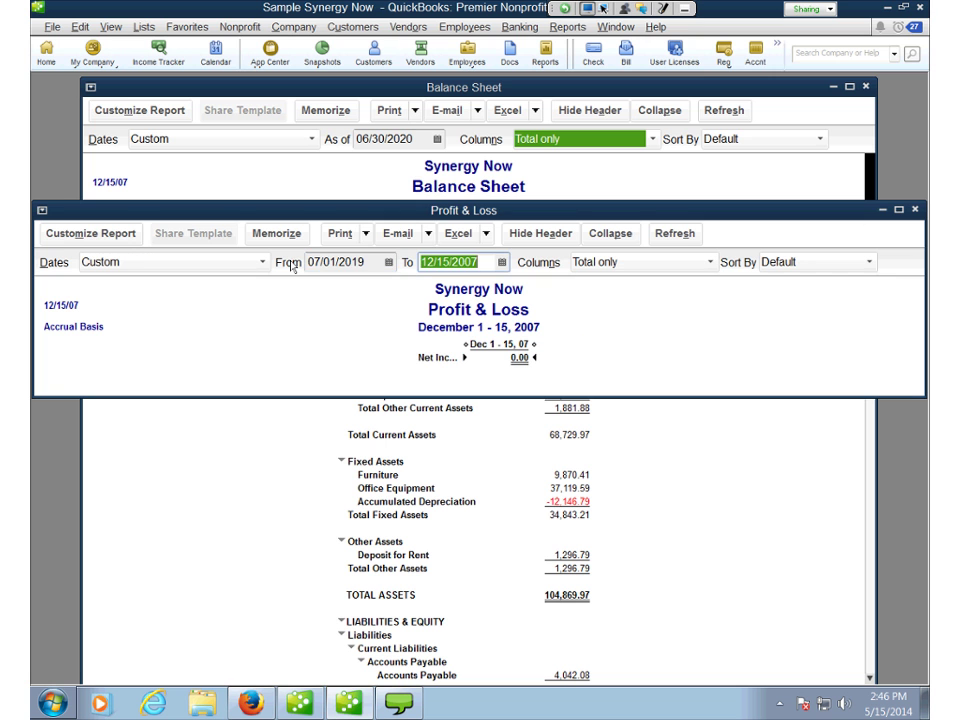
type("0630")
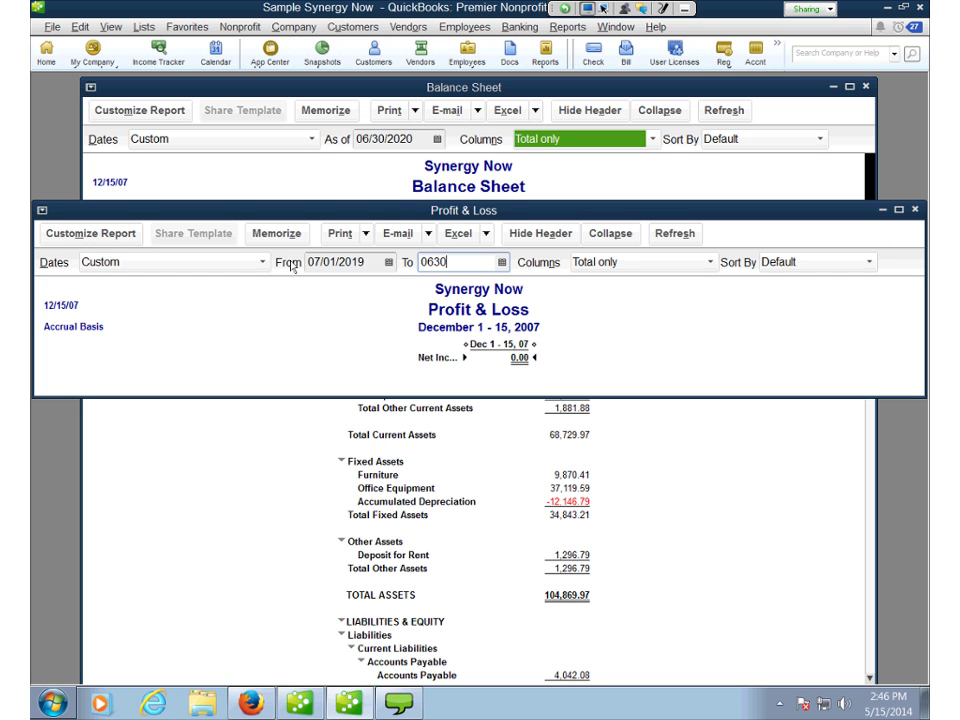
type("2020")
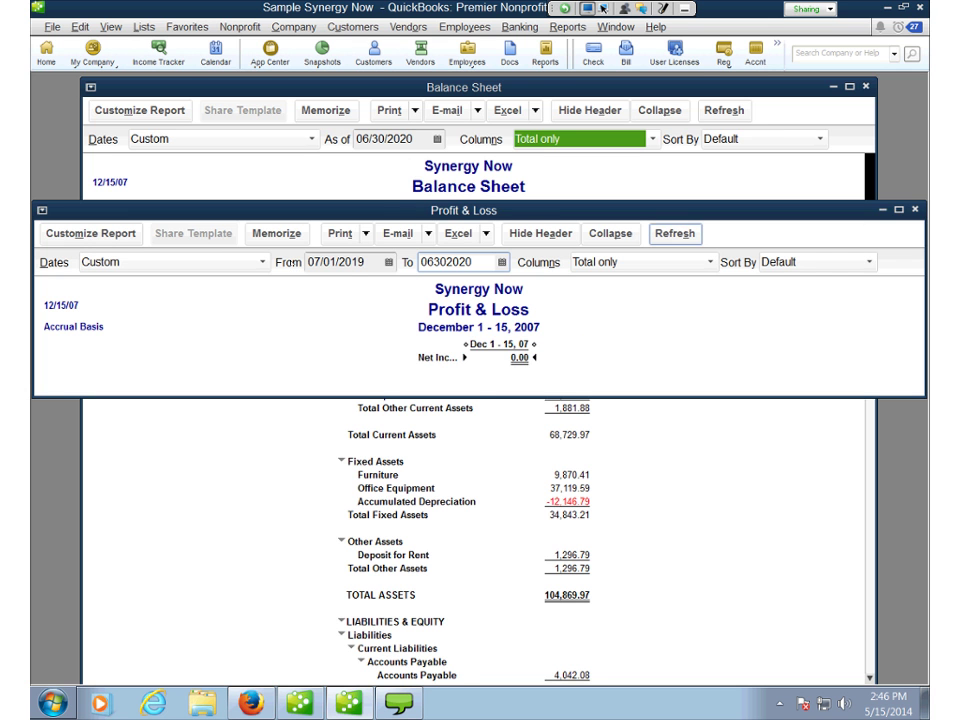
left_click(674, 233)
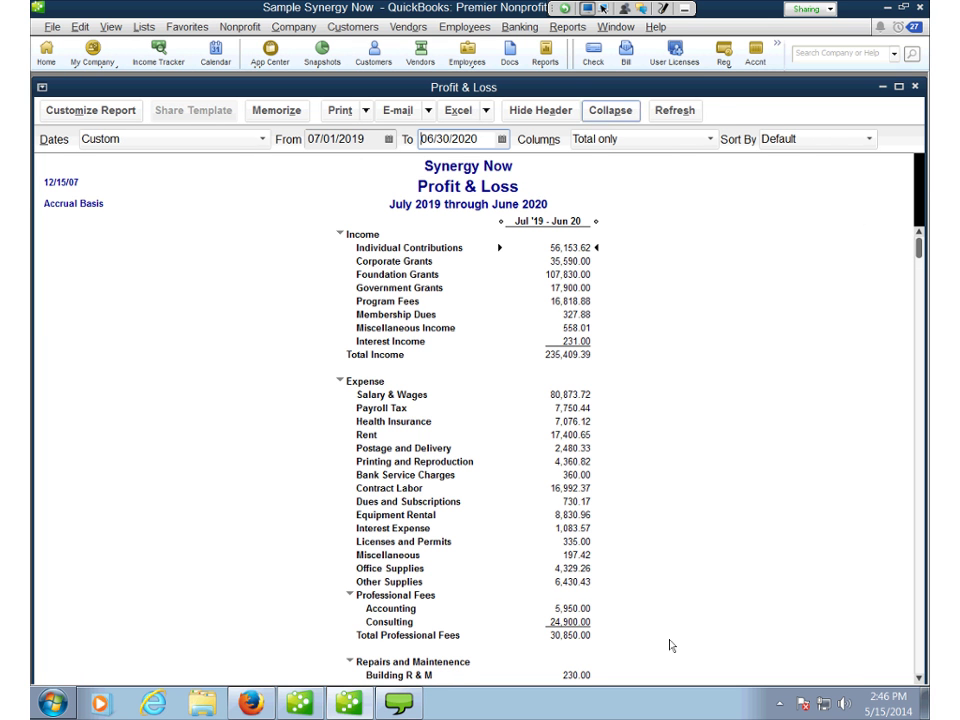
key("alt+w")
Tile the Balance Sheet and Profit & Loss windows vertically side by side
key("Down")
key("Down")
key("Down")
key("Escape")
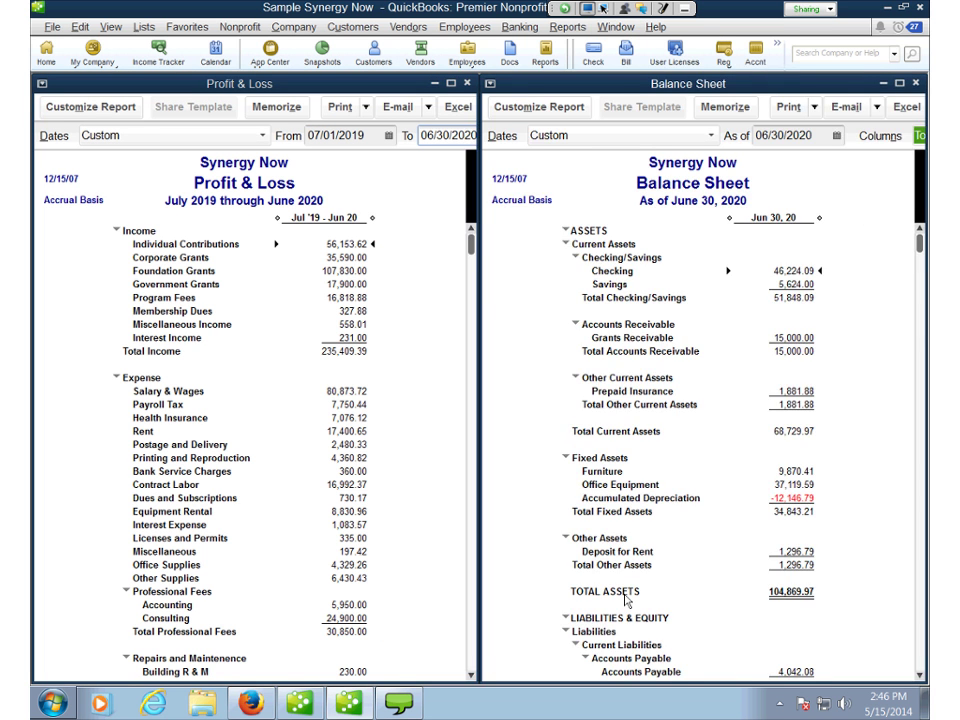
key("Left")
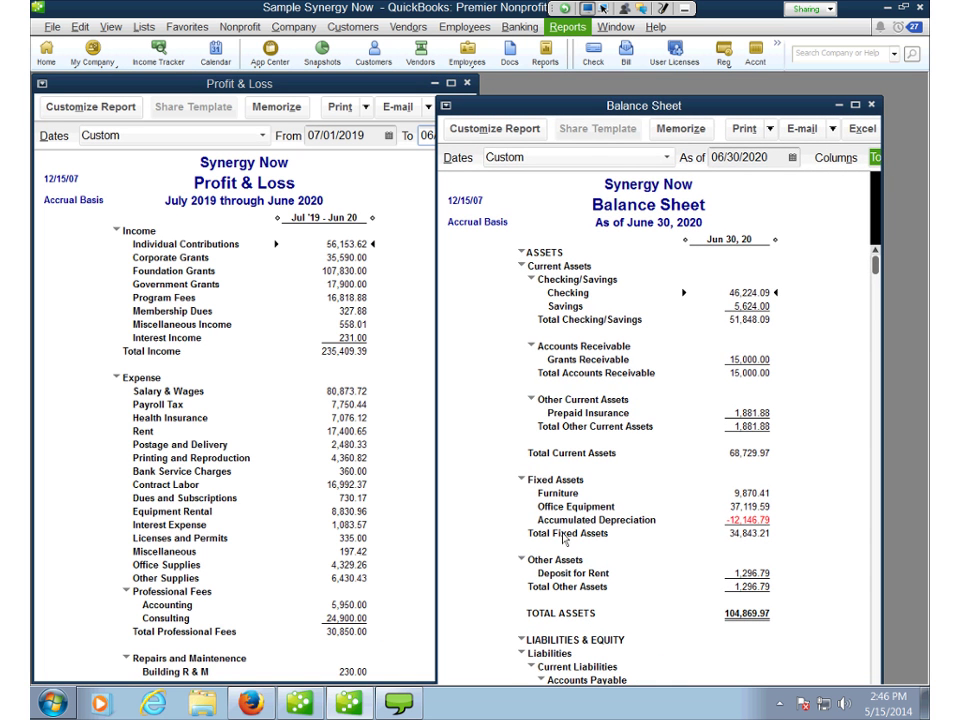
key("alt+w")
key("Down")
key("Down")
key("Down")
key("Escape")
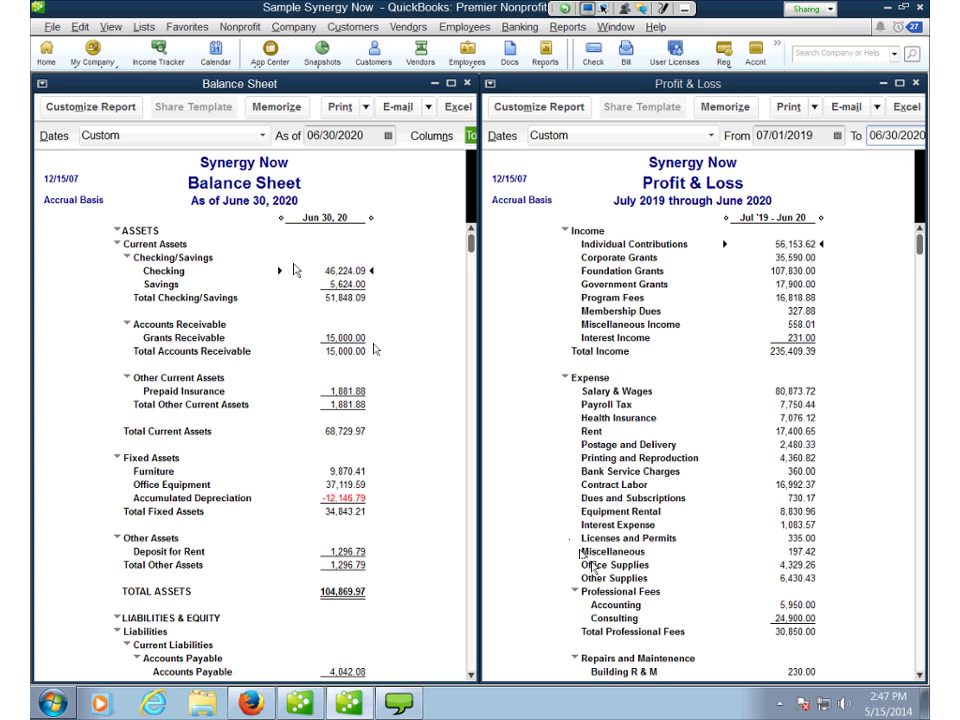
left_click(143, 26)
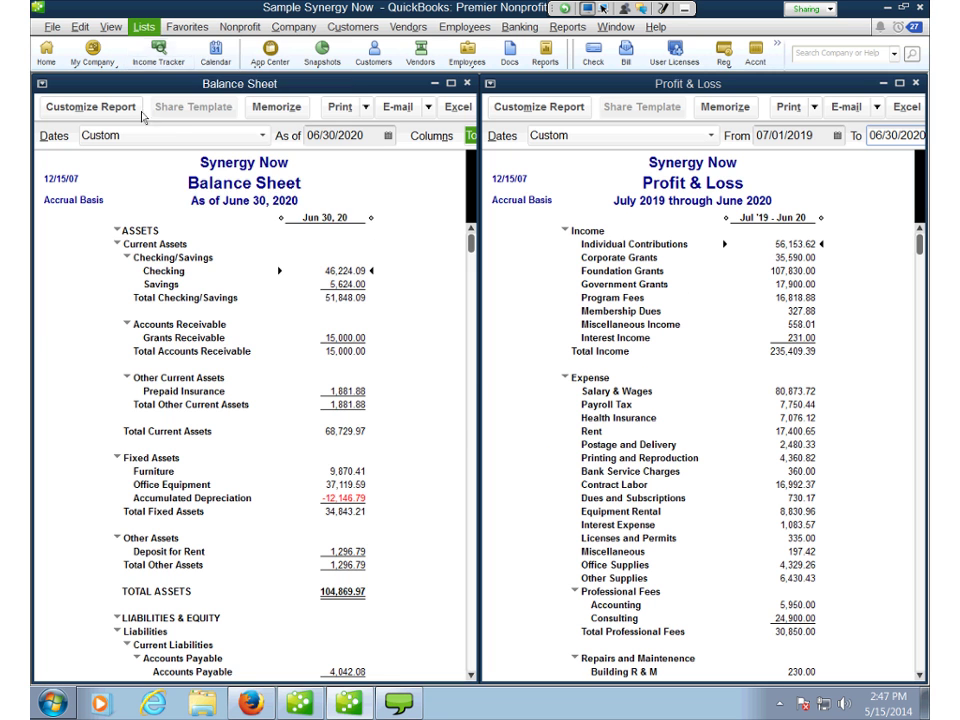
Open the Chart of Accounts, drag it over the Profit & Loss, then close it
left_click(146, 121)
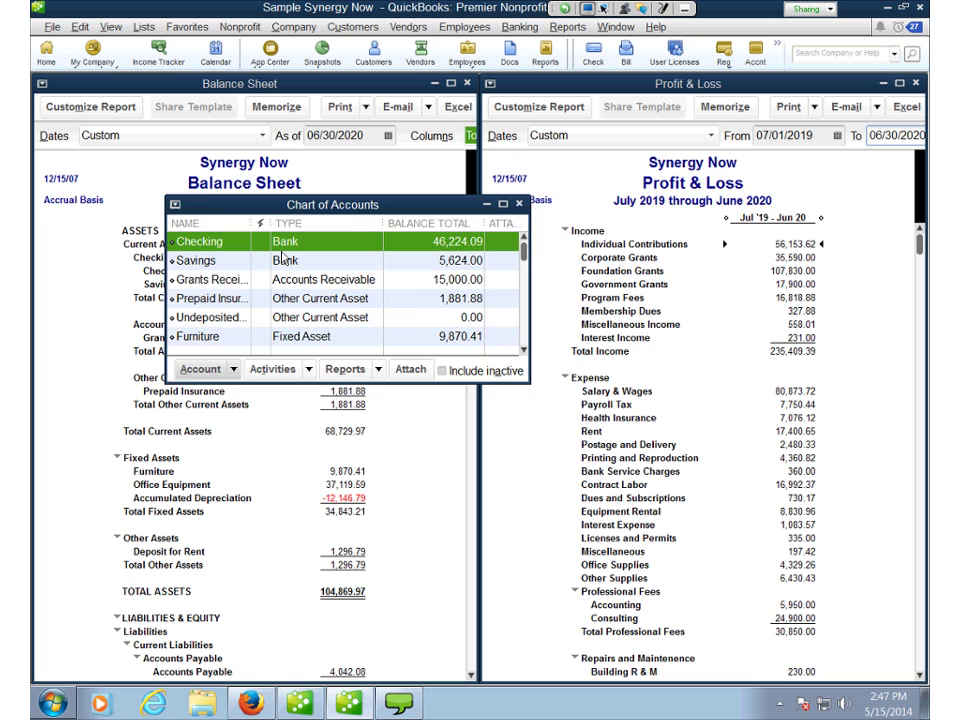
left_click_drag(280, 201, 508, 203)
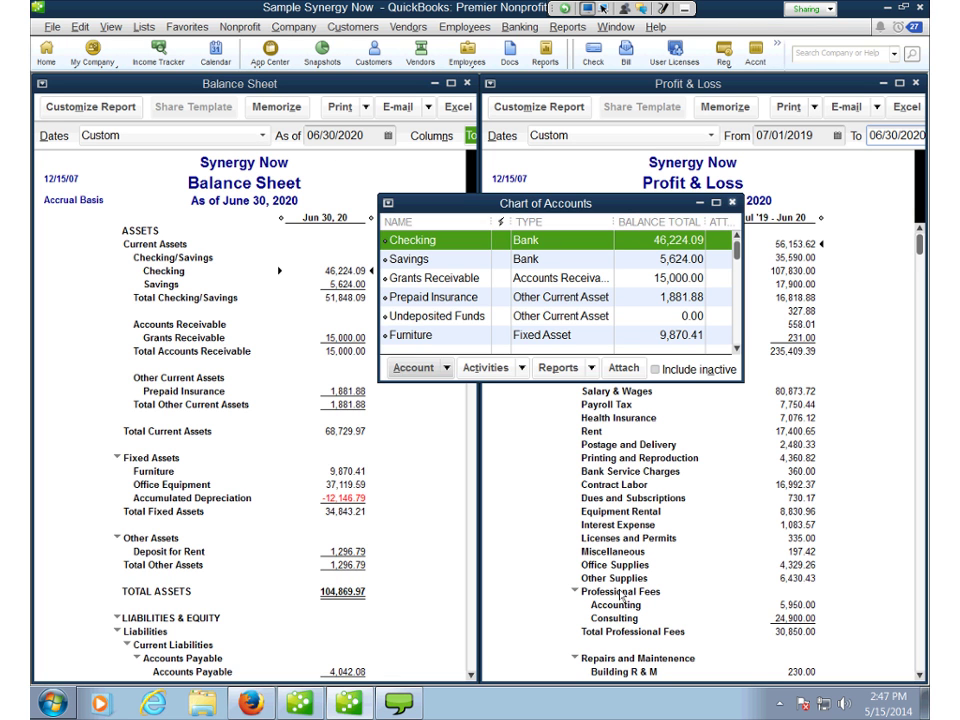
key("Escape")
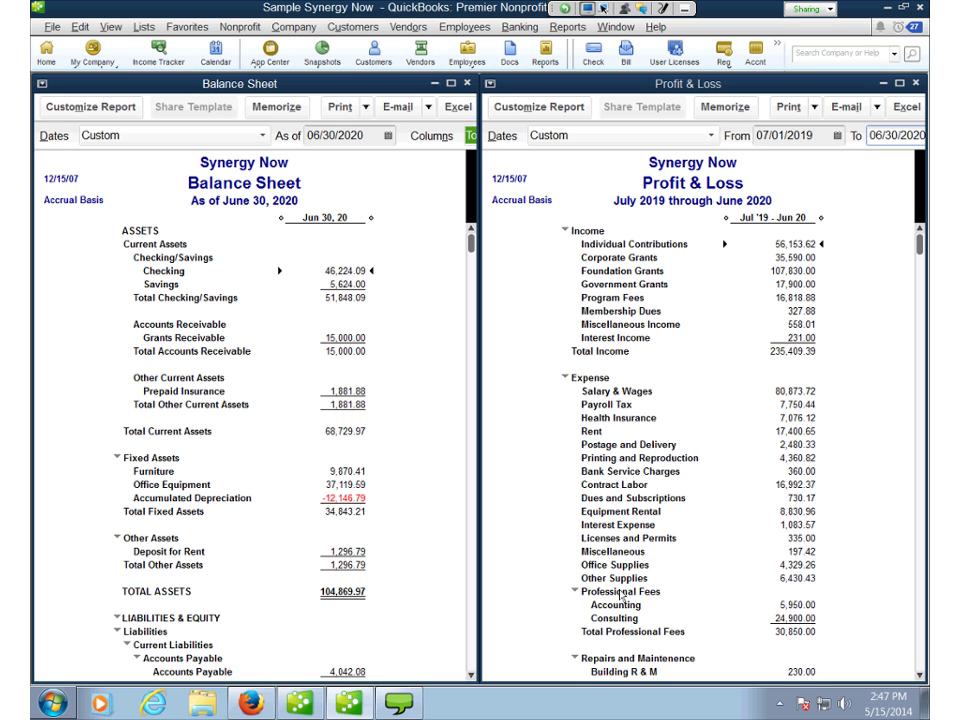
Reopen the Chart of Accounts from Lists and move its window down over the reports
key("alt+l")
key("Down")
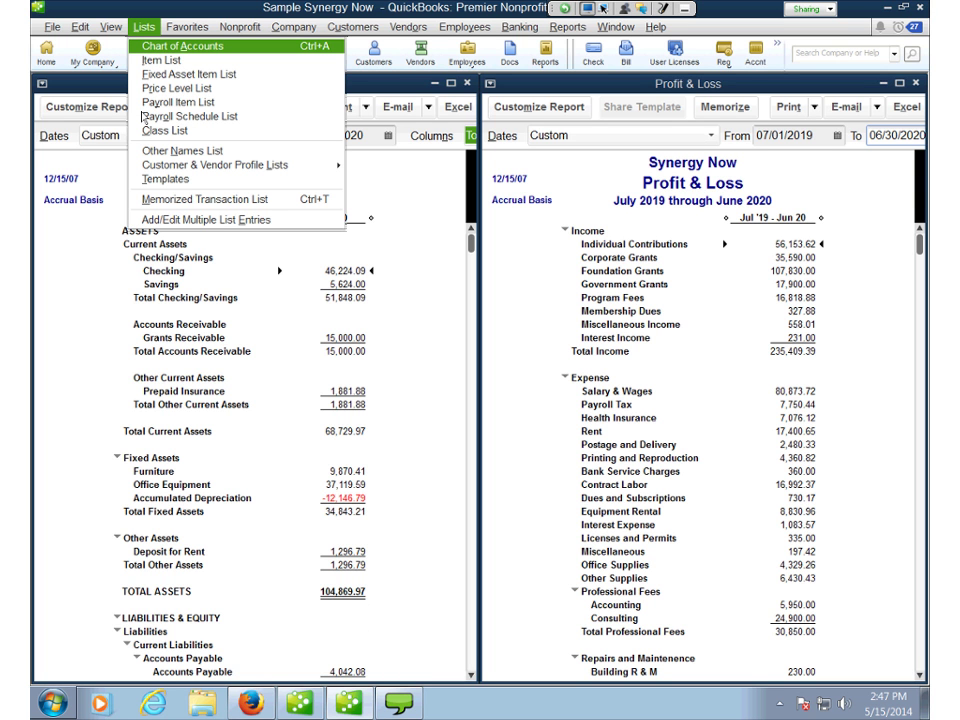
key("Return")
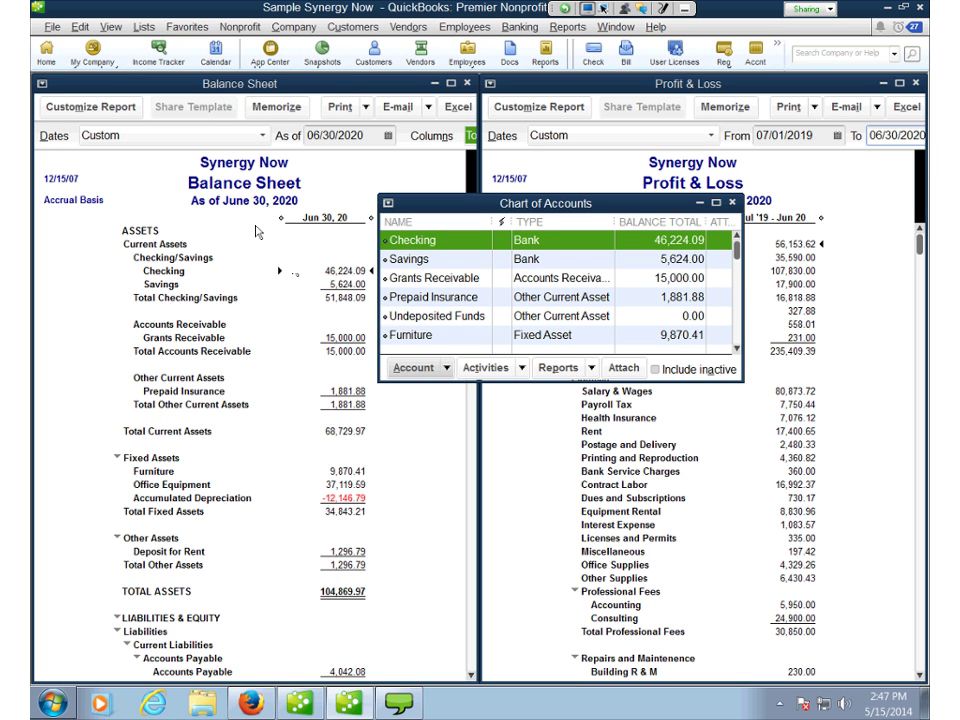
key("alt+space")
key("m")
key("Down")
key("Down")
key("Down")
key("Down")
key("Down")
key("Down")
key("Down")
key("Down")
key("Down")
key("Down")
key("Down")
key("Down")
key("Left")
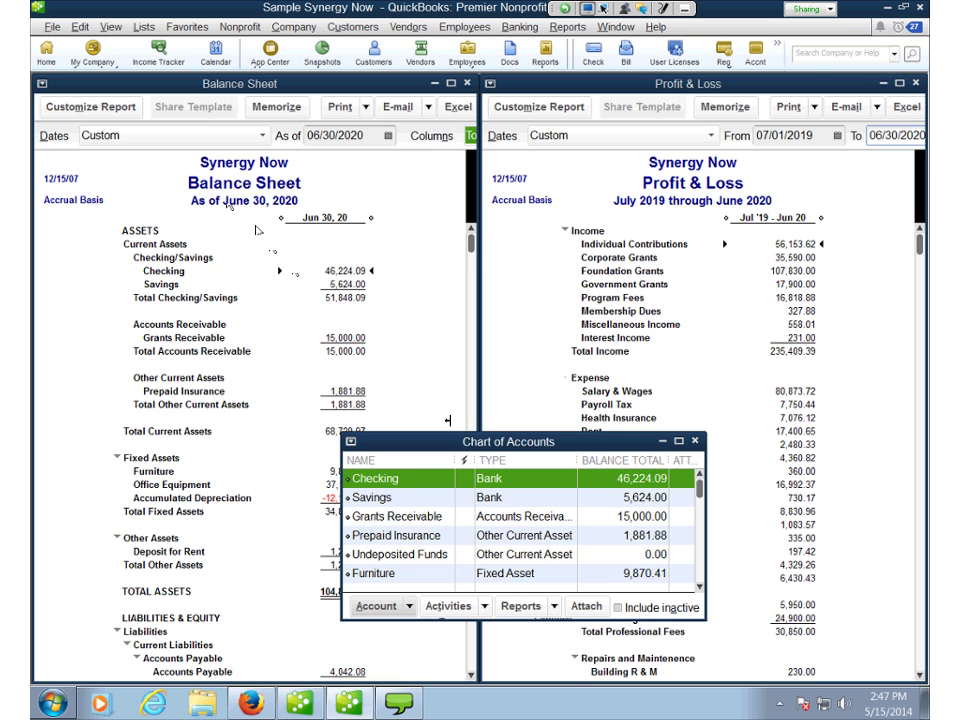
key("Return")
key("Escape")
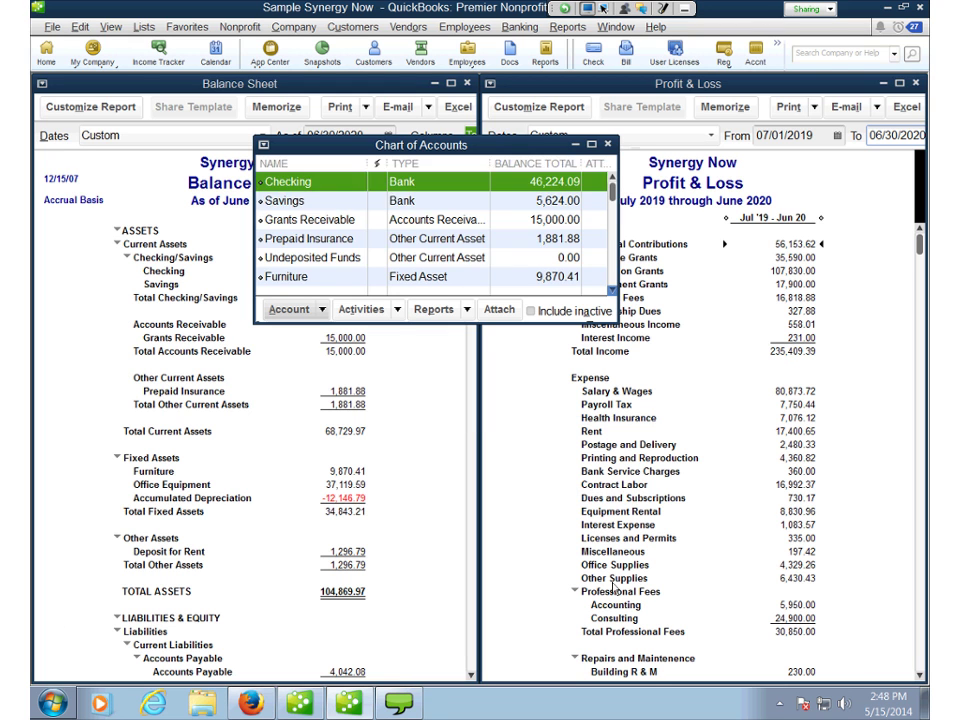
Scroll the Chart of Accounts down and select the Foundation Grants account
scroll(613, 588, "down", 1)
scroll(613, 588, "down", 3)
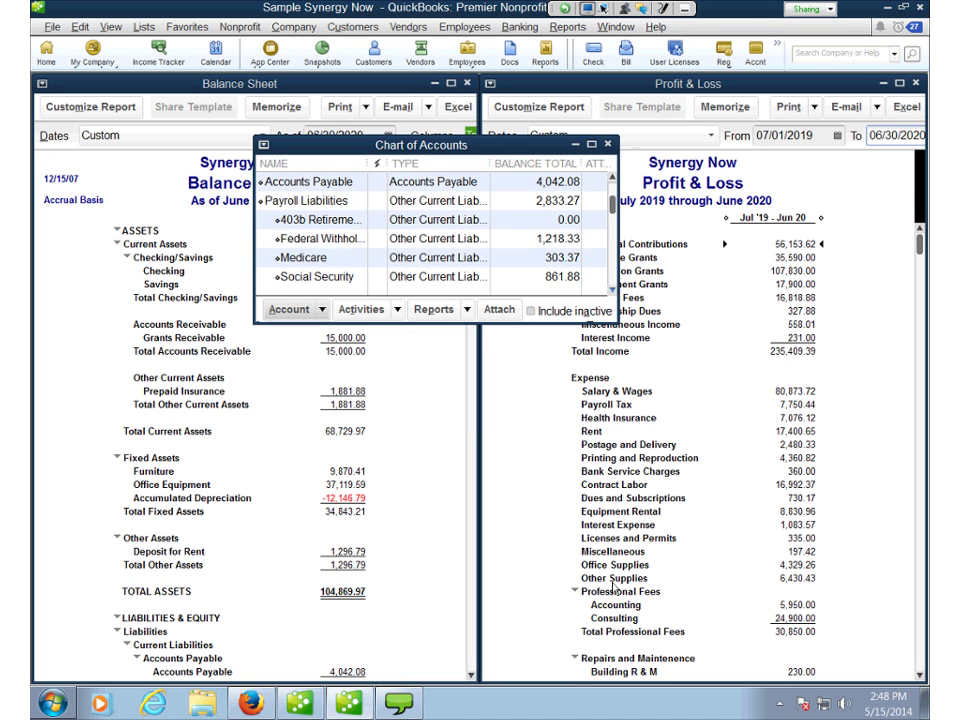
scroll(613, 590, "down", 3)
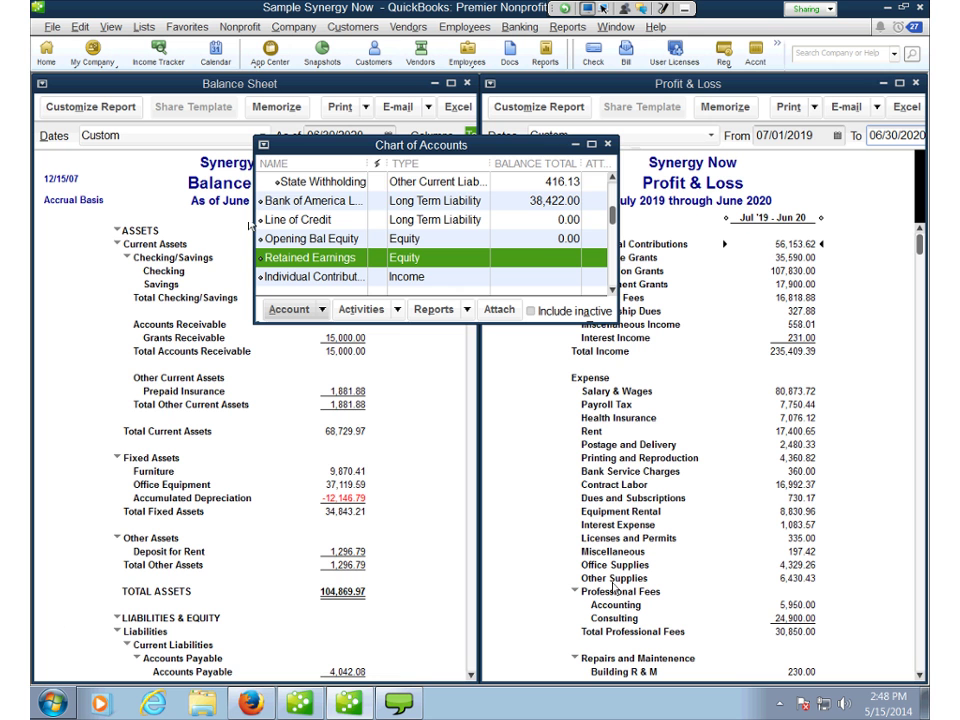
scroll(435, 230, "down", 1)
scroll(435, 230, "down", 1)
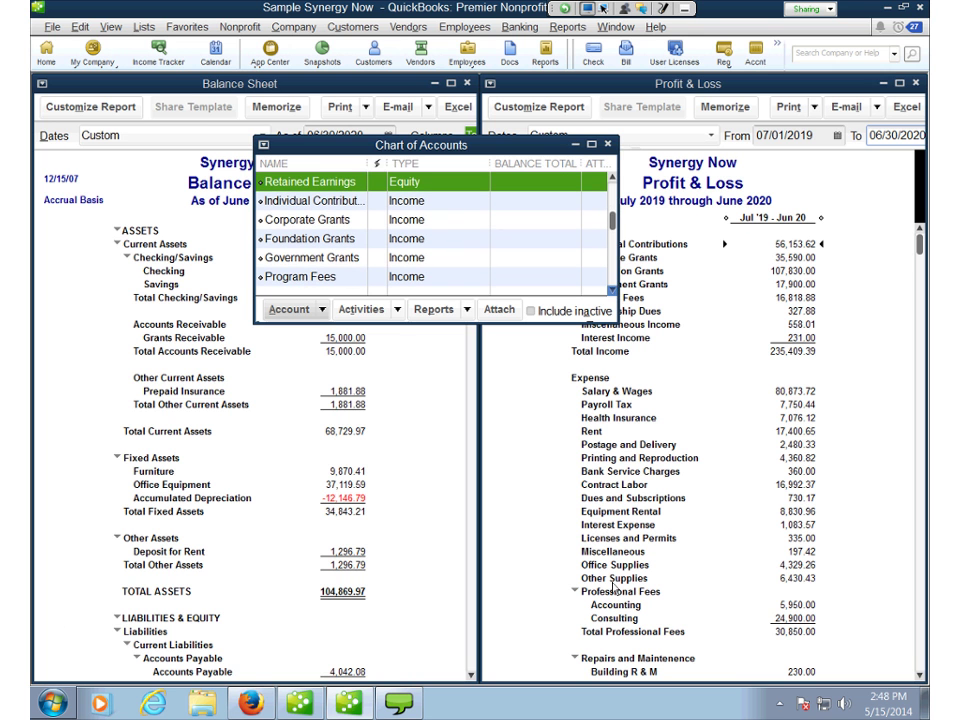
scroll(613, 589, "down", 1)
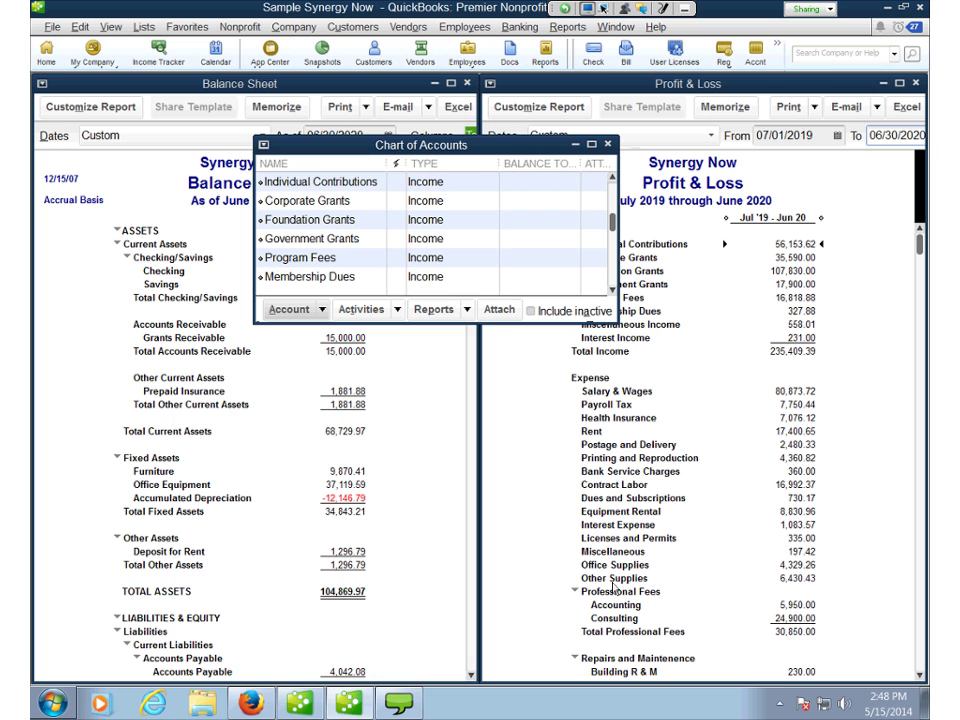
key("Down")
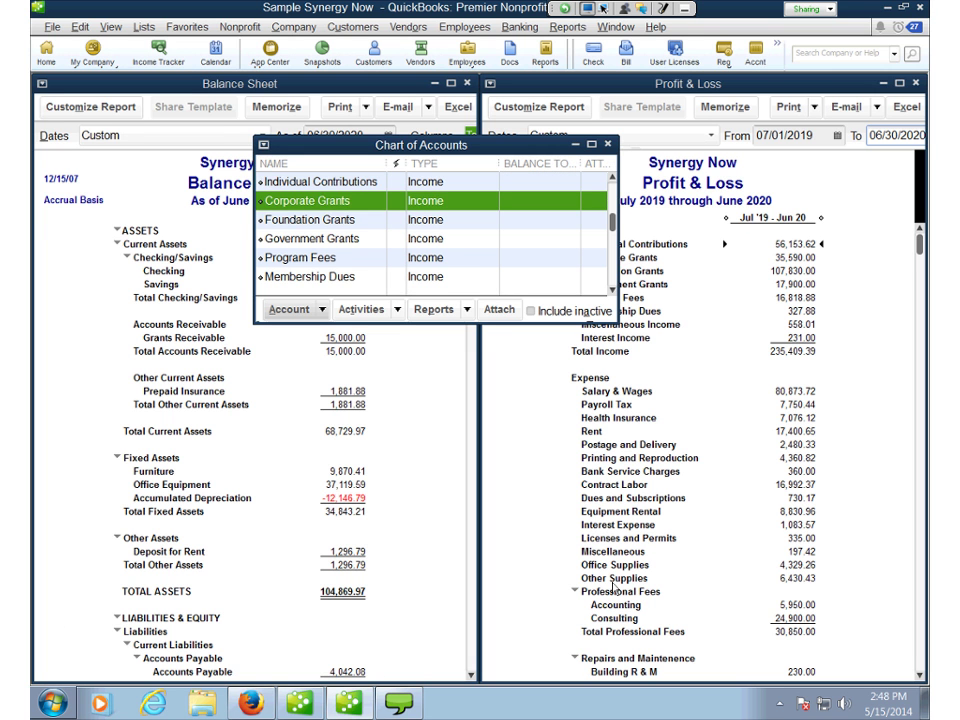
key("Down")
left_click_drag(421, 144, 321, 142)
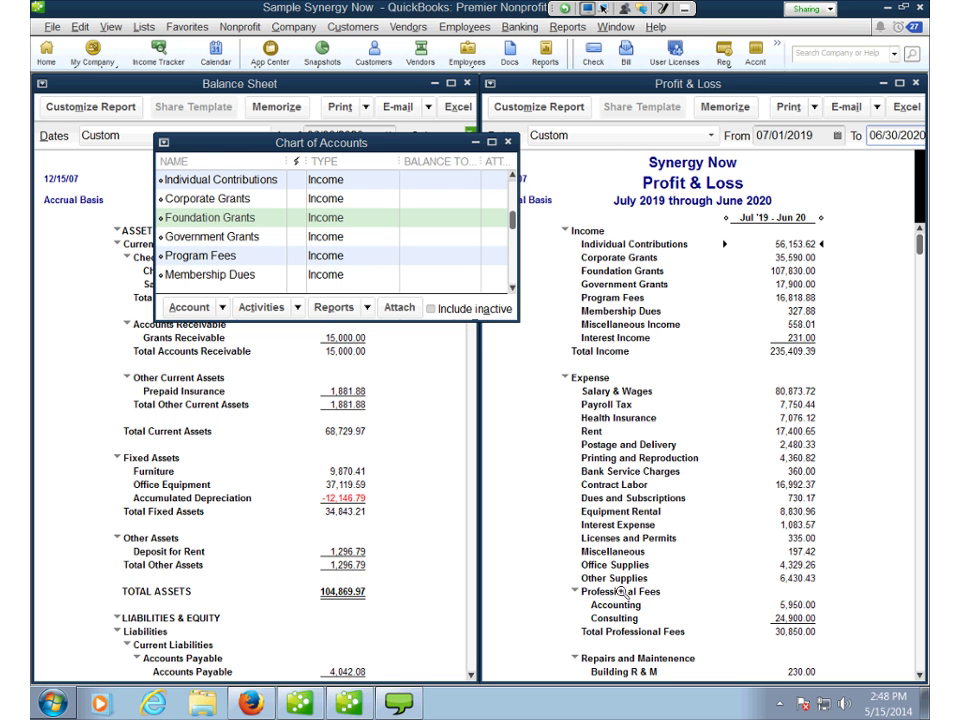
left_click(512, 487)
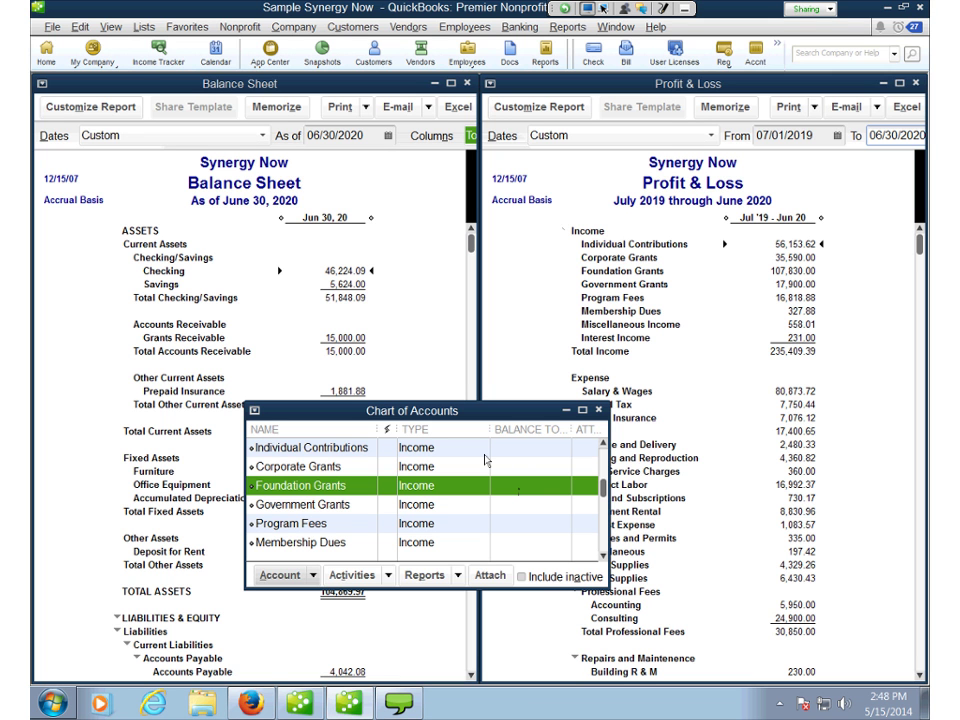
Reposition the Chart of Accounts window and choose Account > New
left_click_drag(485, 410, 619, 219)
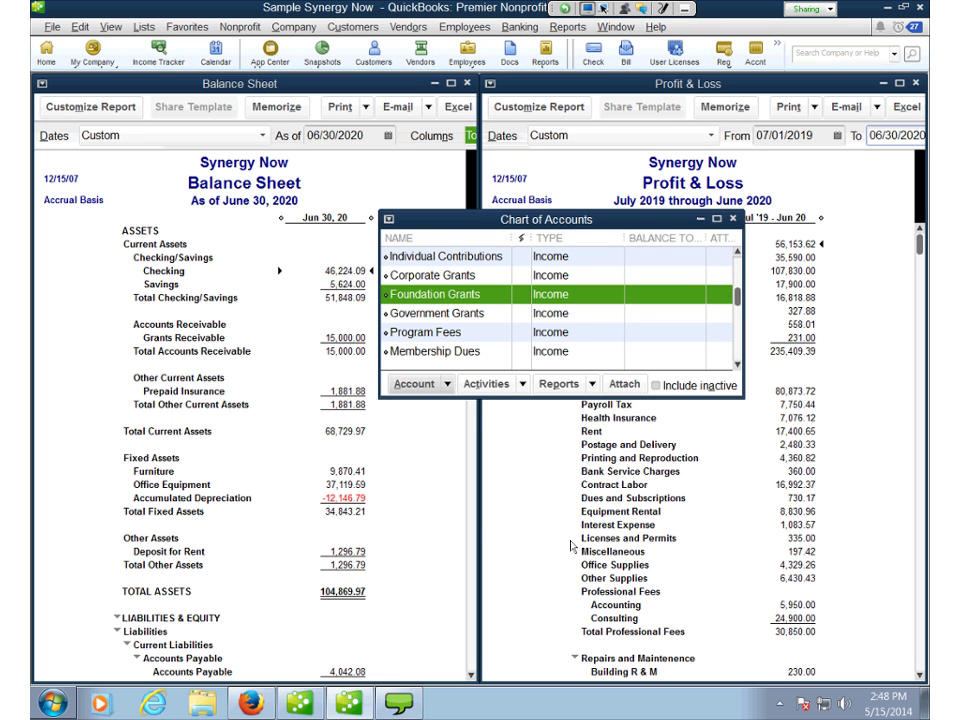
left_click_drag(546, 219, 586, 269)
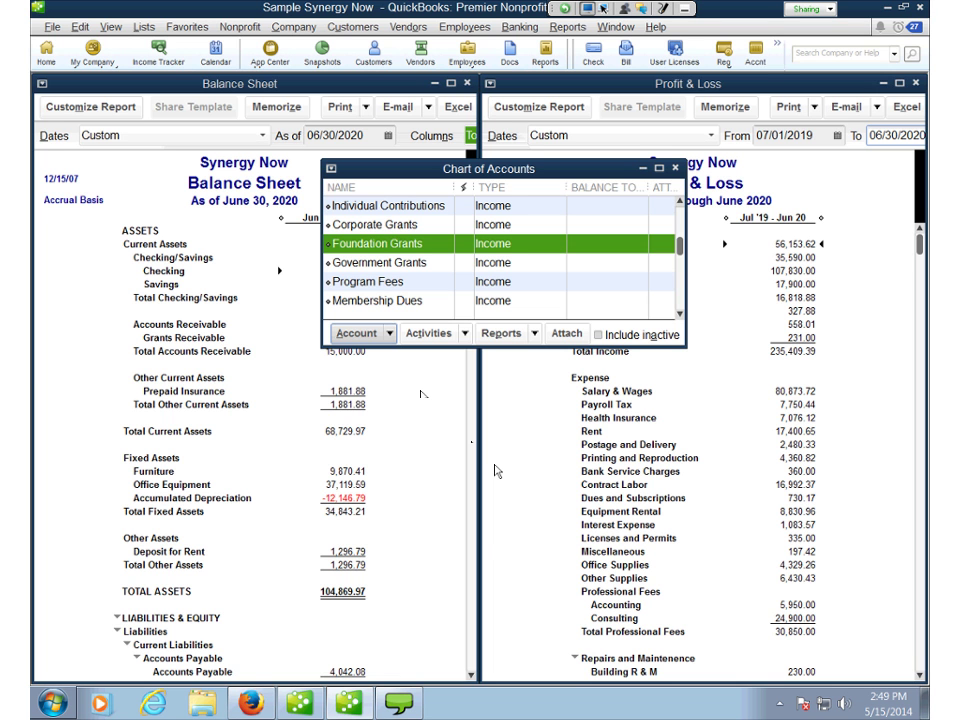
left_click(356, 333)
left_click(381, 355)
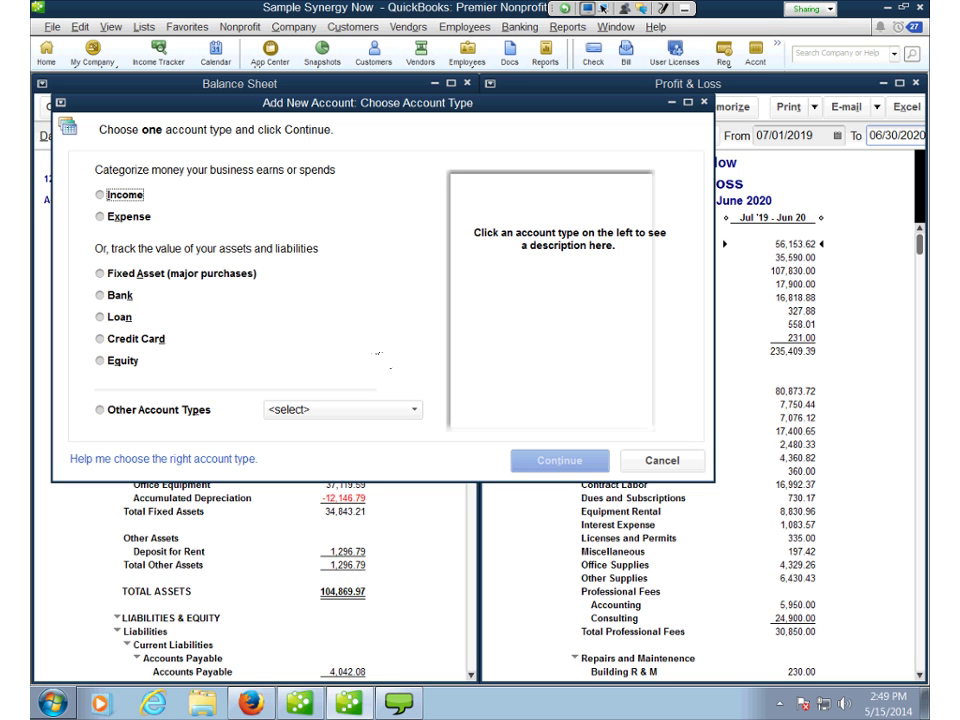
Pick Fixed Asset as the new account's type and continue to the details form
left_click(120, 216)
left_click(124, 194)
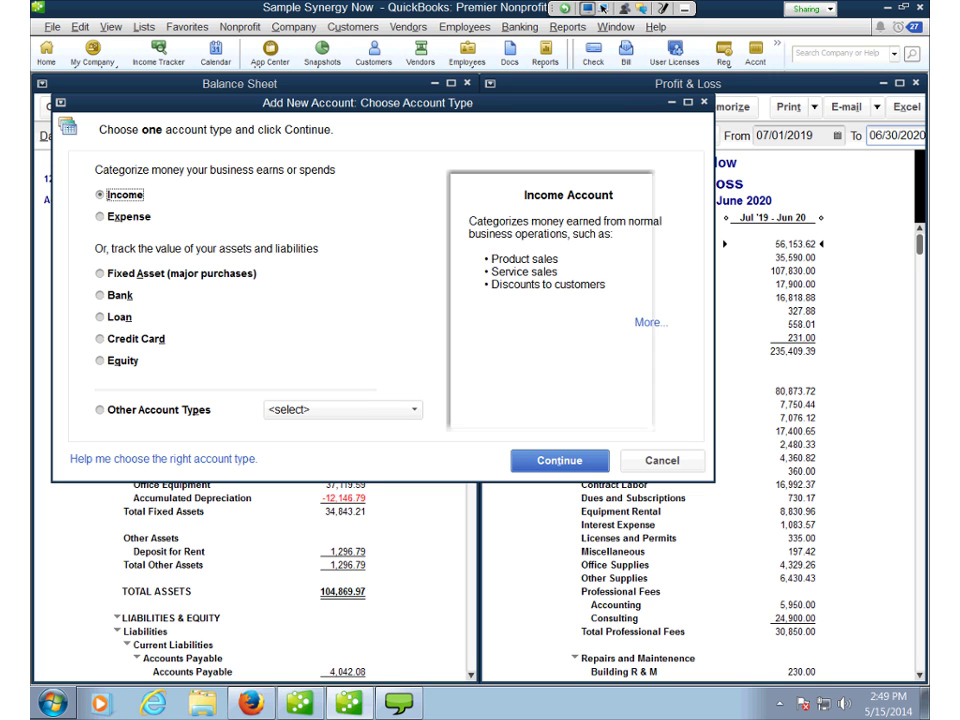
left_click(120, 295)
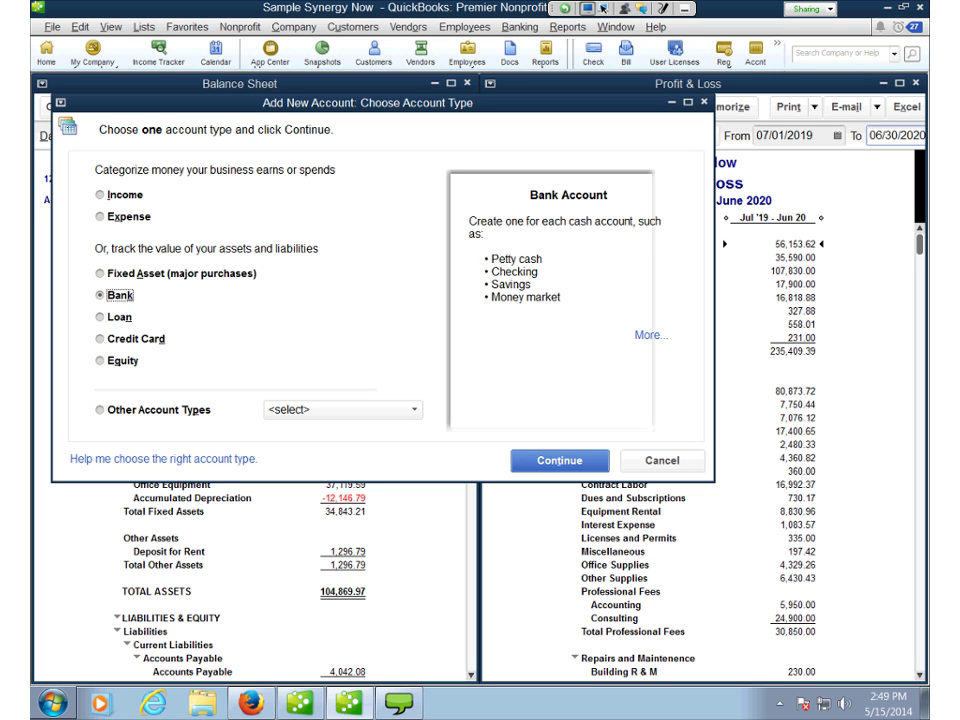
left_click(99, 273)
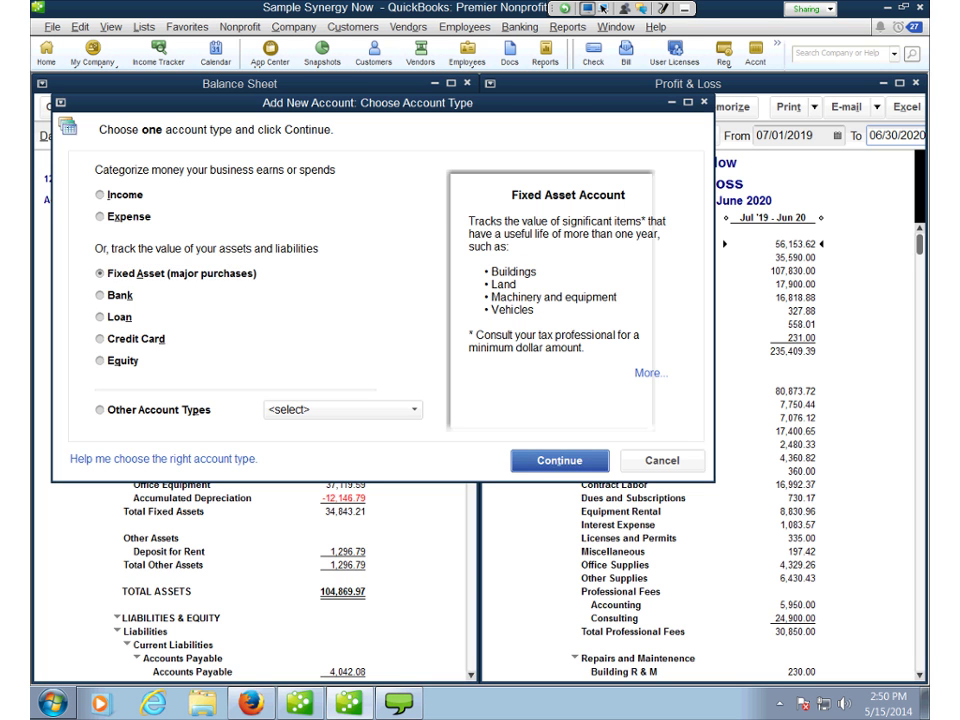
left_click(559, 460)
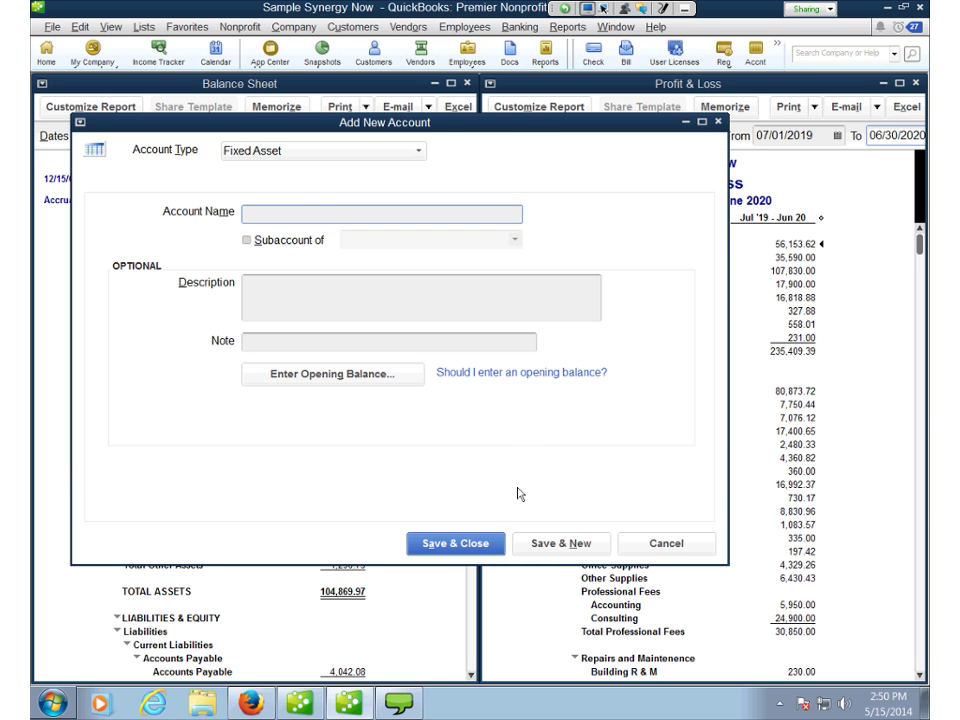
Name the new Fixed Asset account 'Computer Equipment' and save it
type("Computer Equipment")
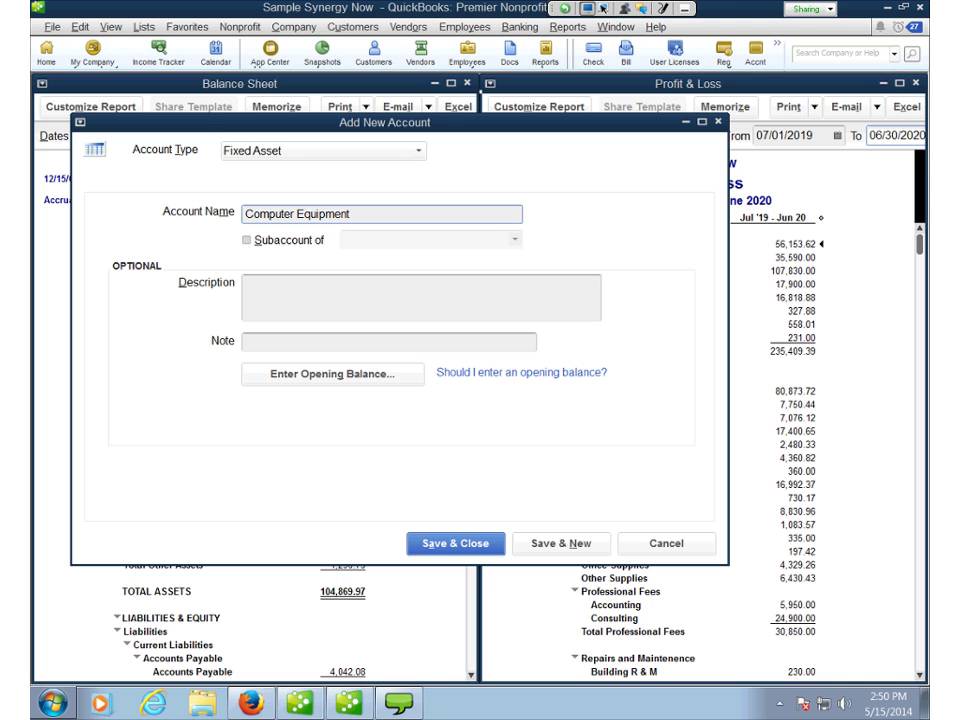
left_click_drag(350, 214, 228, 200)
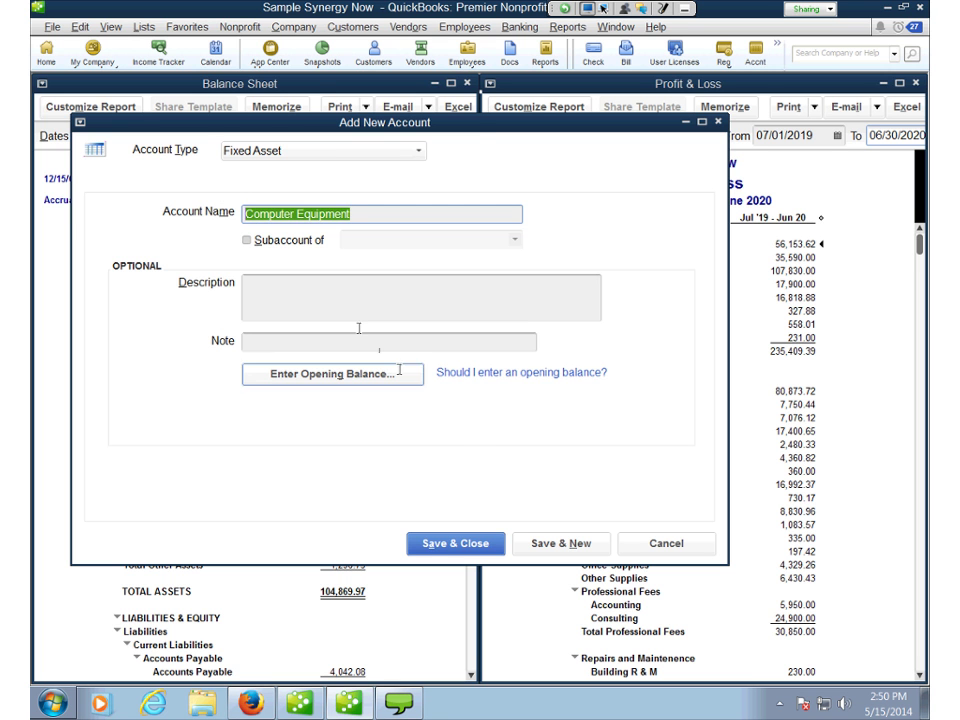
key("Return")
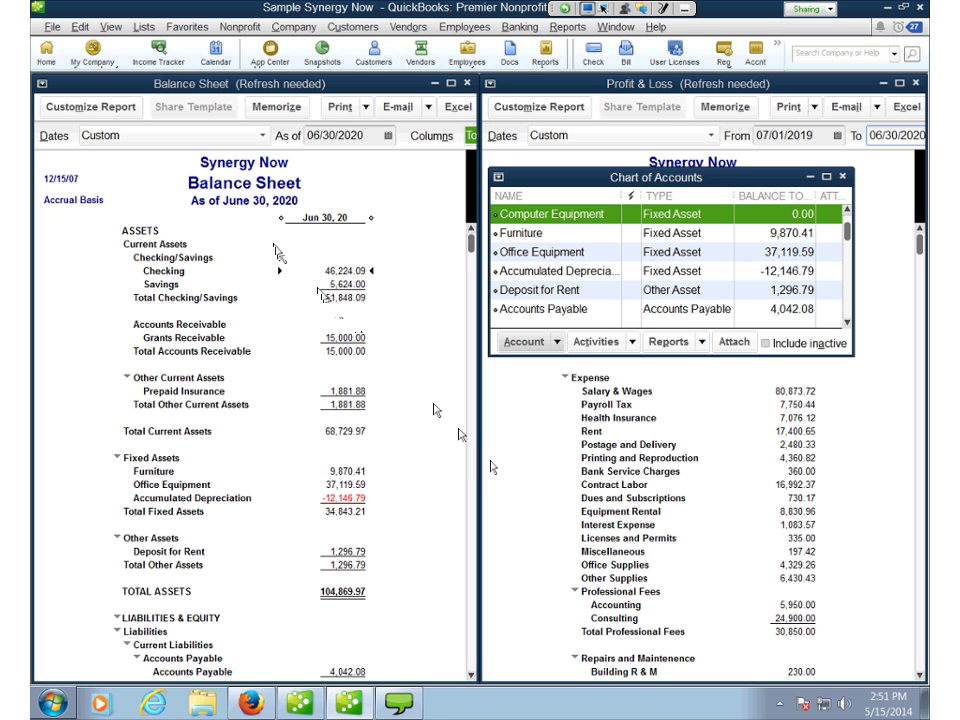
Refresh the Balance Sheet when prompted and scroll down through its totals
left_click(277, 252)
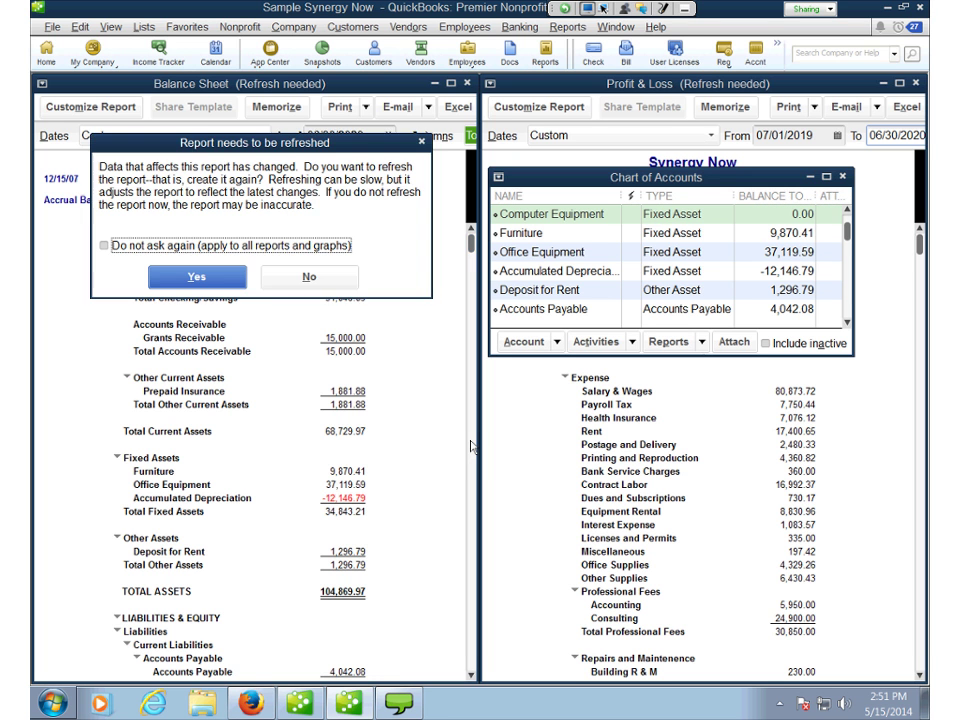
key("Return")
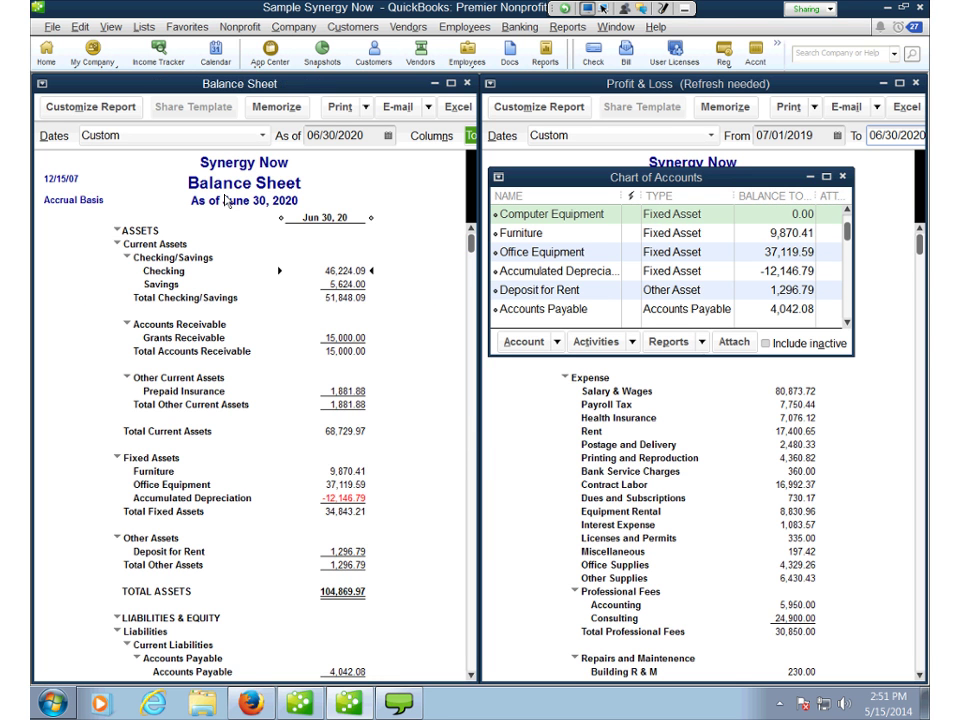
scroll(447, 421, "down", 4)
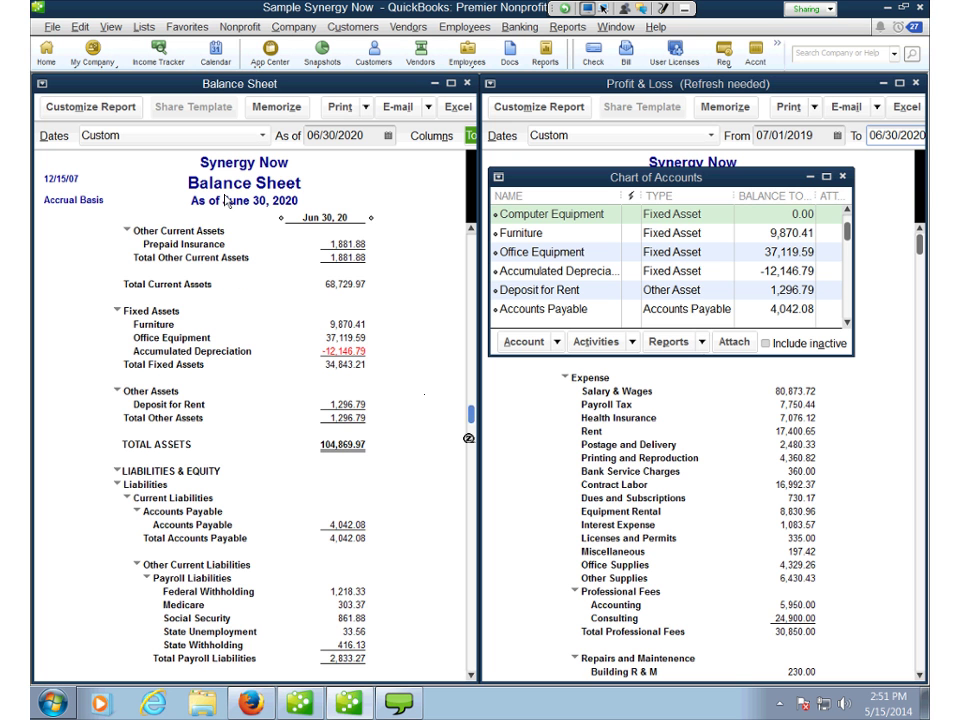
left_click_drag(469, 432, 469, 440)
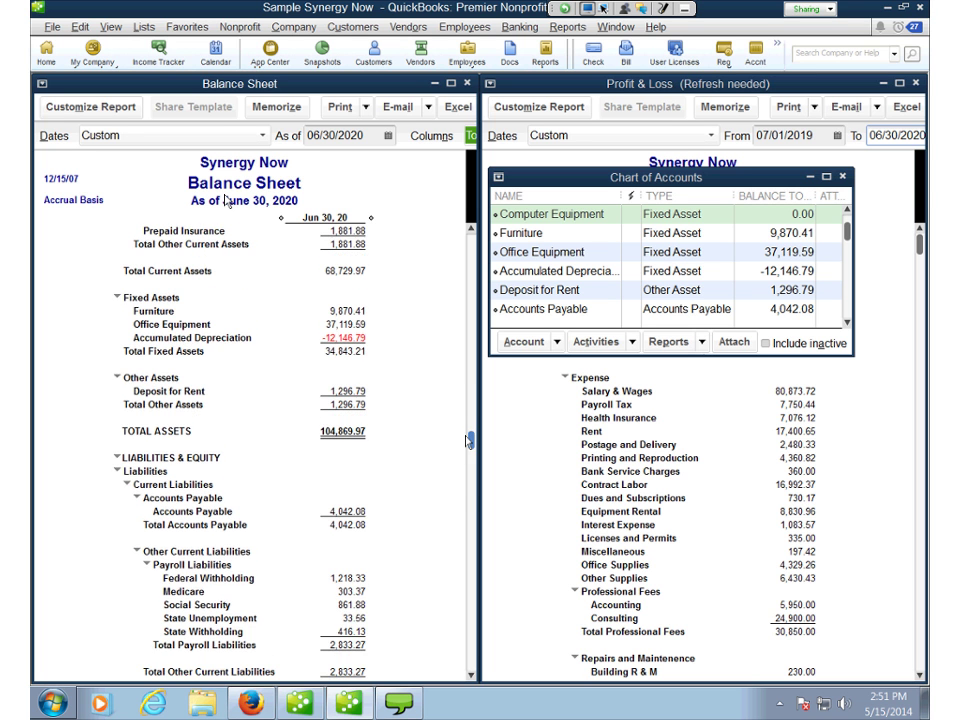
scroll(452, 428, "down", 2)
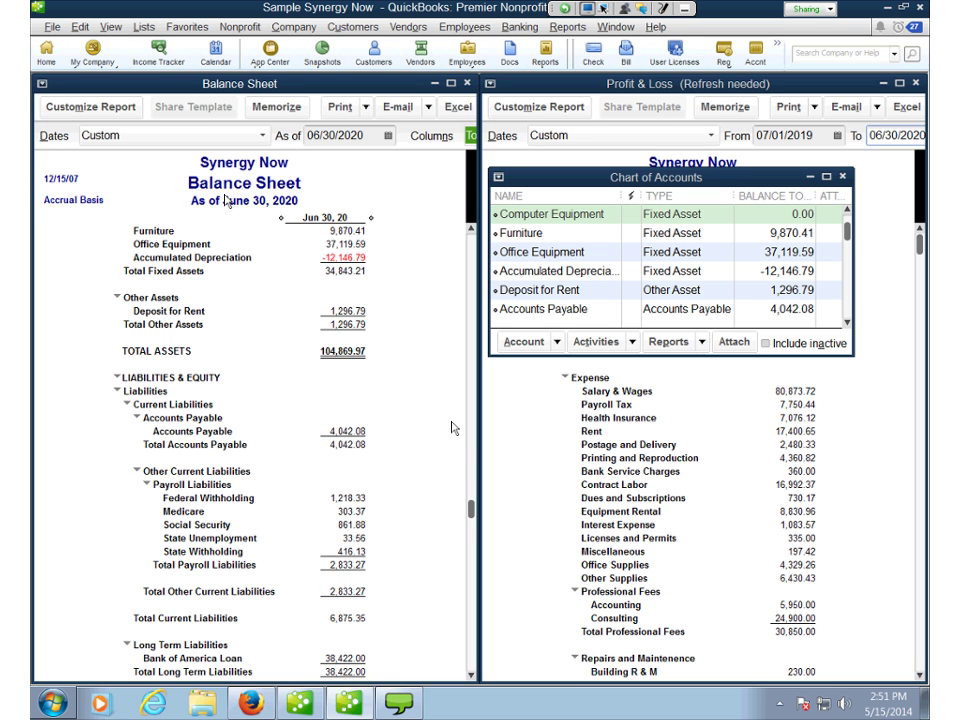
scroll(466, 442, "down", 1)
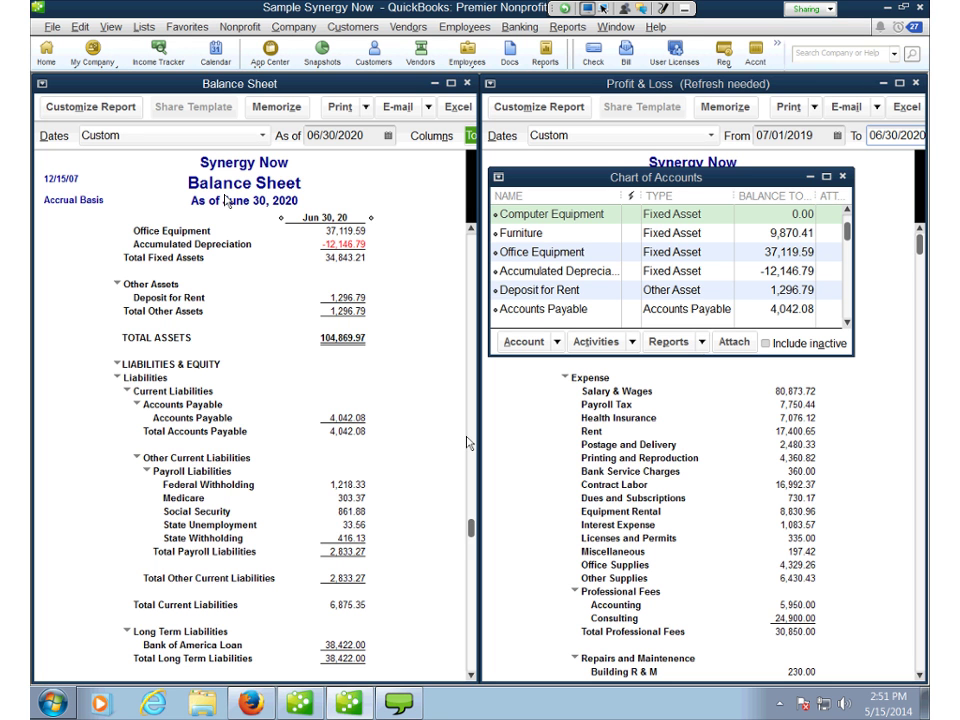
scroll(468, 444, "down", 1)
scroll(453, 429, "down", 1)
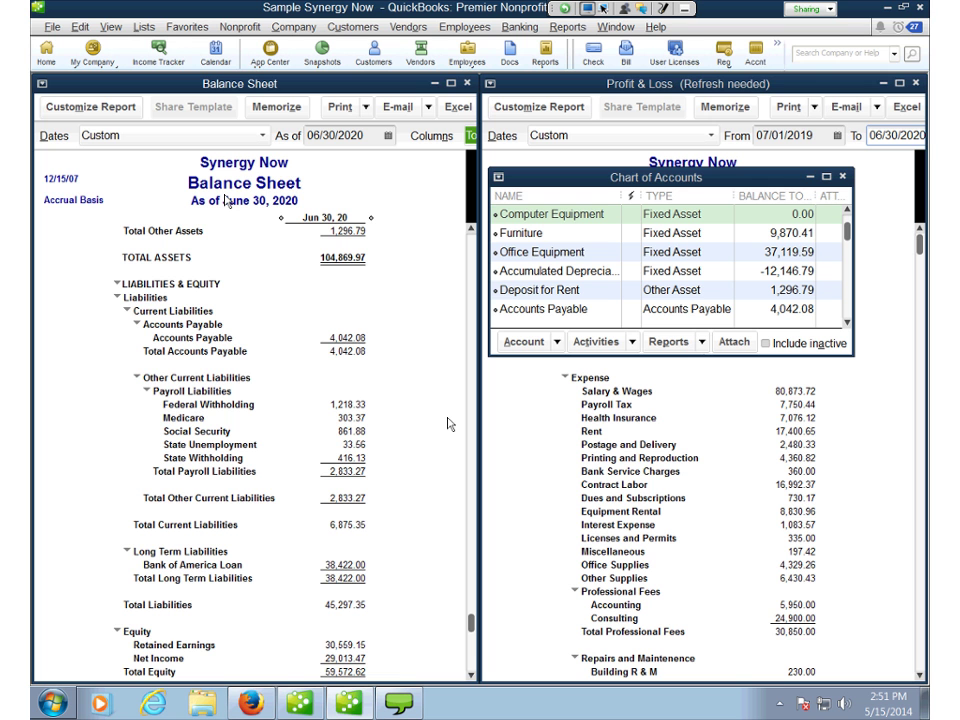
scroll(450, 432, "down", 2)
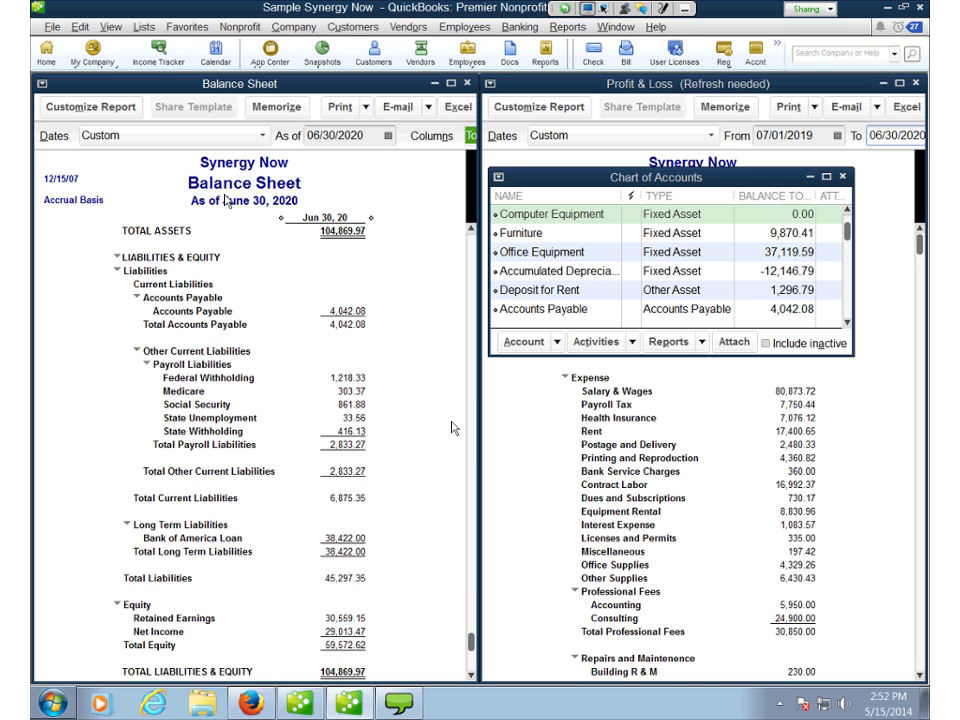
scroll(455, 431, "down", 2)
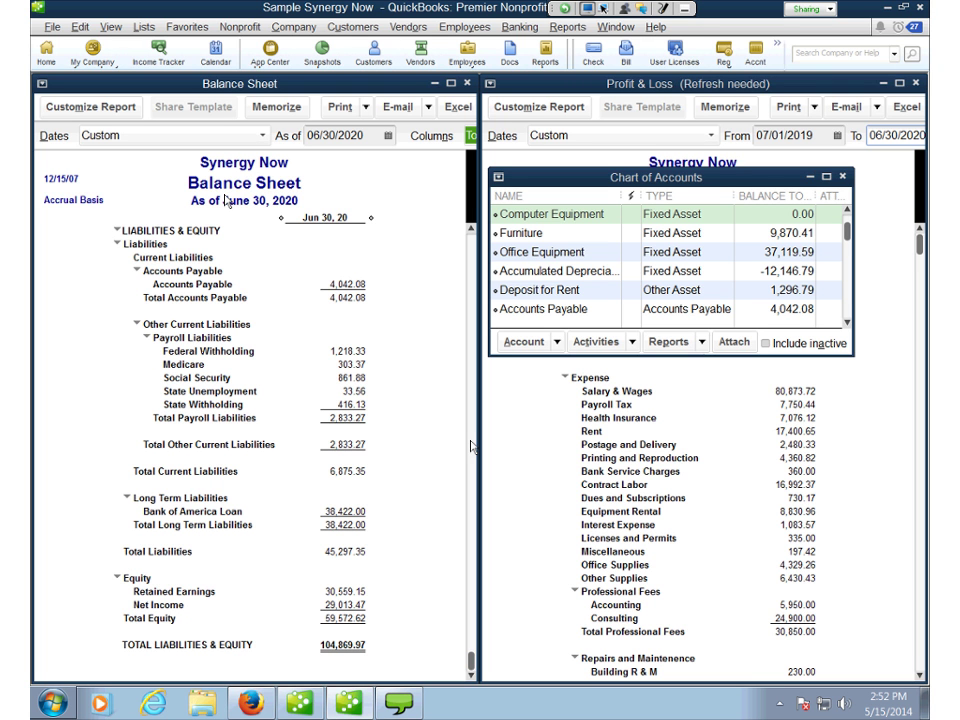
Reopen the Sample Synergy Now company file and dismiss the sample-file notice
left_click(52, 28)
key("Down")
key("Down")
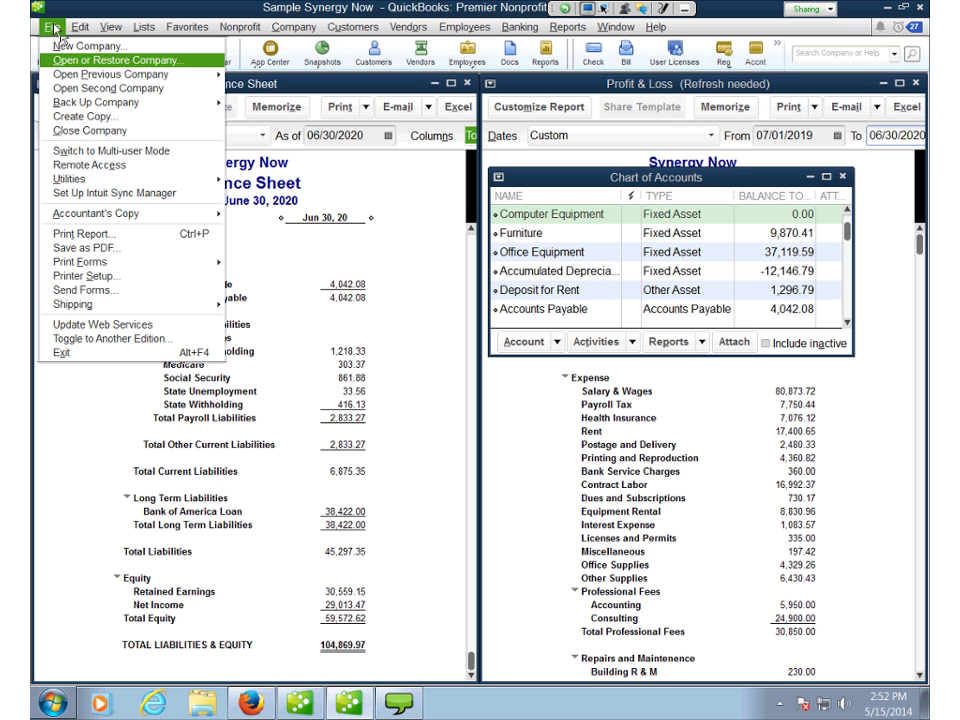
key("Return")
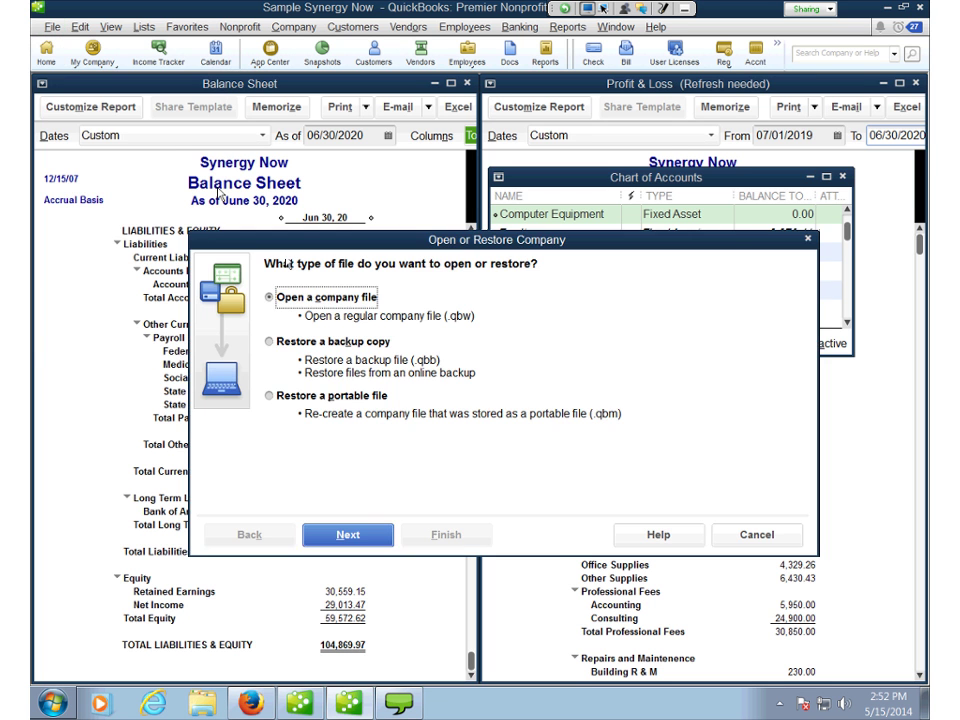
key("Escape")
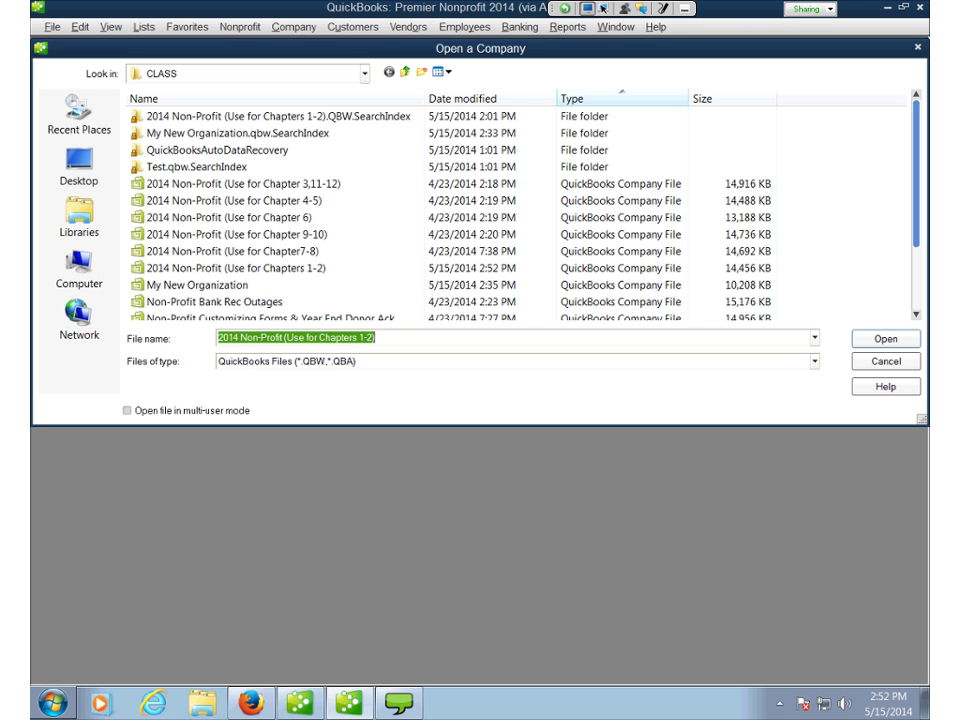
scroll(520, 210, "down", 2)
scroll(520, 210, "up", 2)
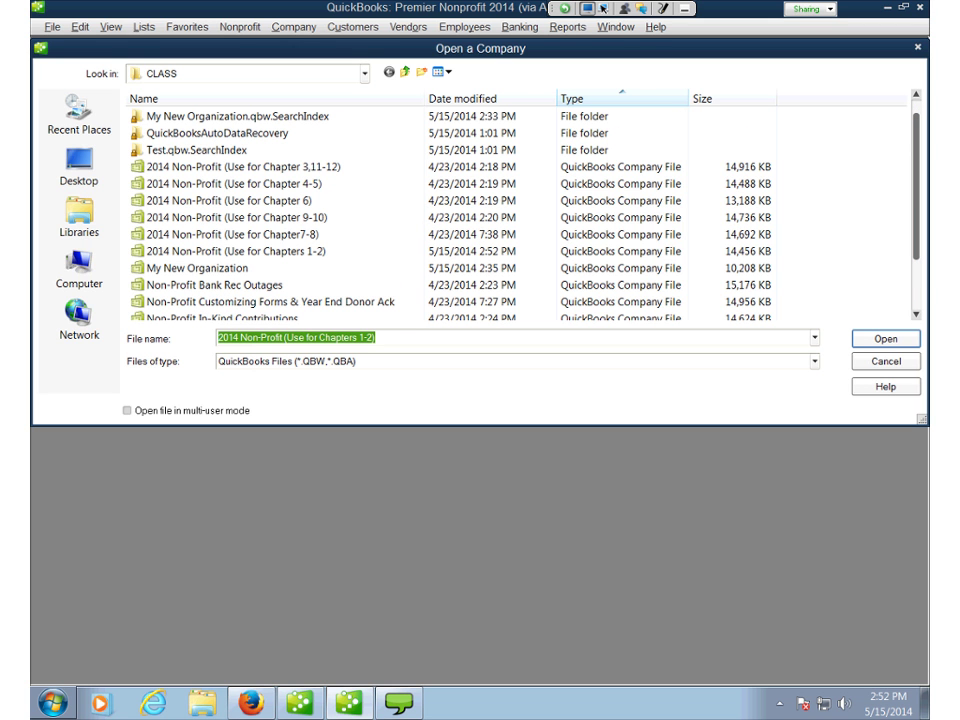
key("Return")
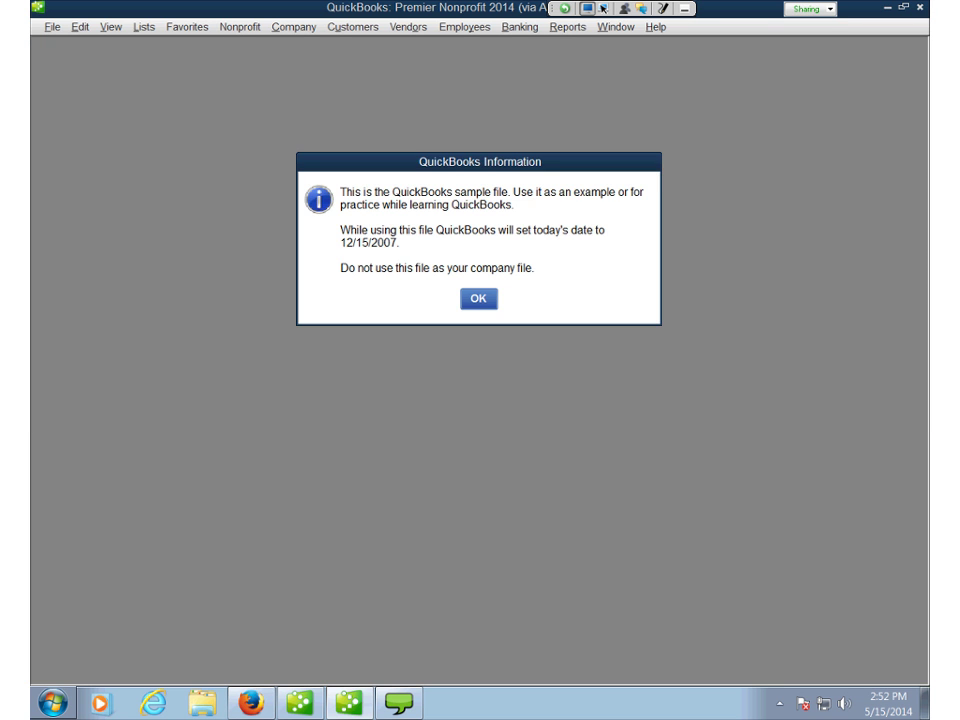
key("Return")
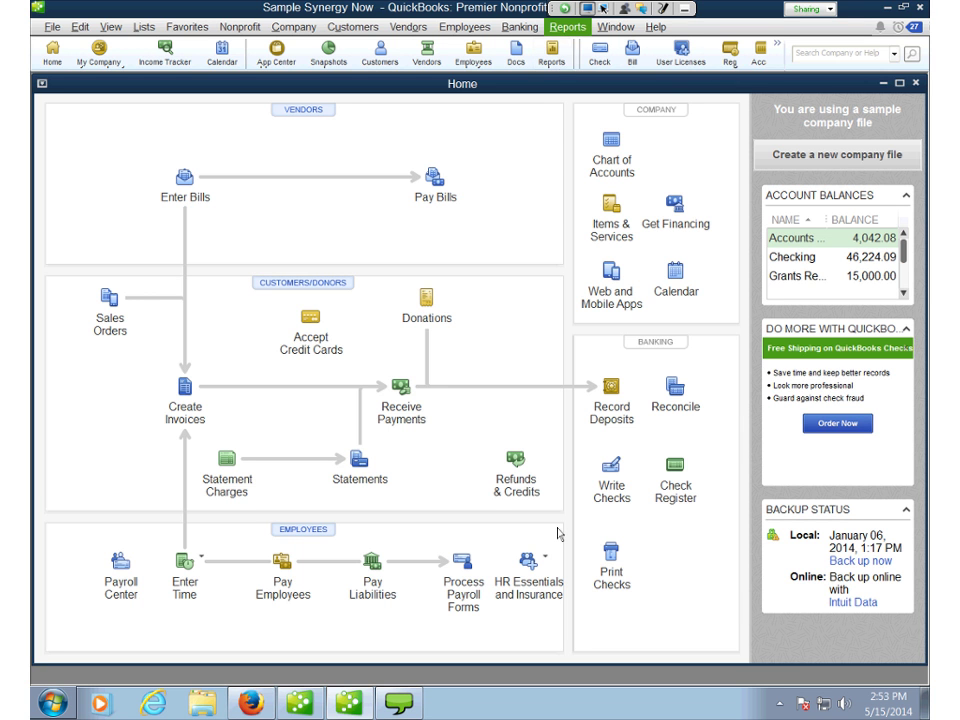
Open the Profit & Loss Standard report and set its Dates to All
key("alt+r")
key("Down")
key("Down")
key("Down")
key("Down")
key("Down")
key("Down")
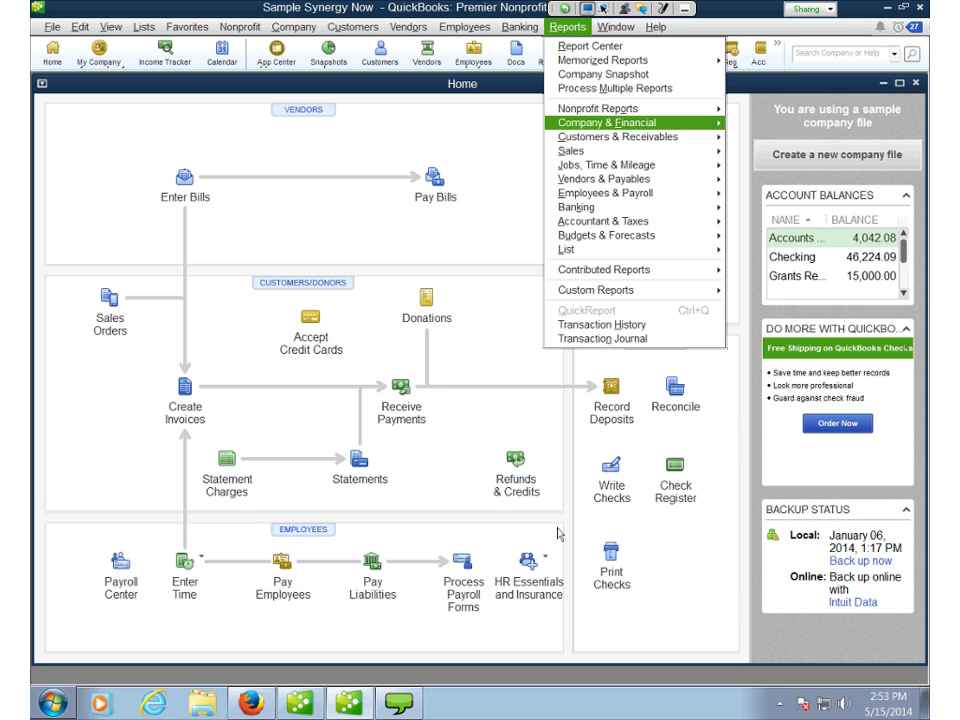
key("Right")
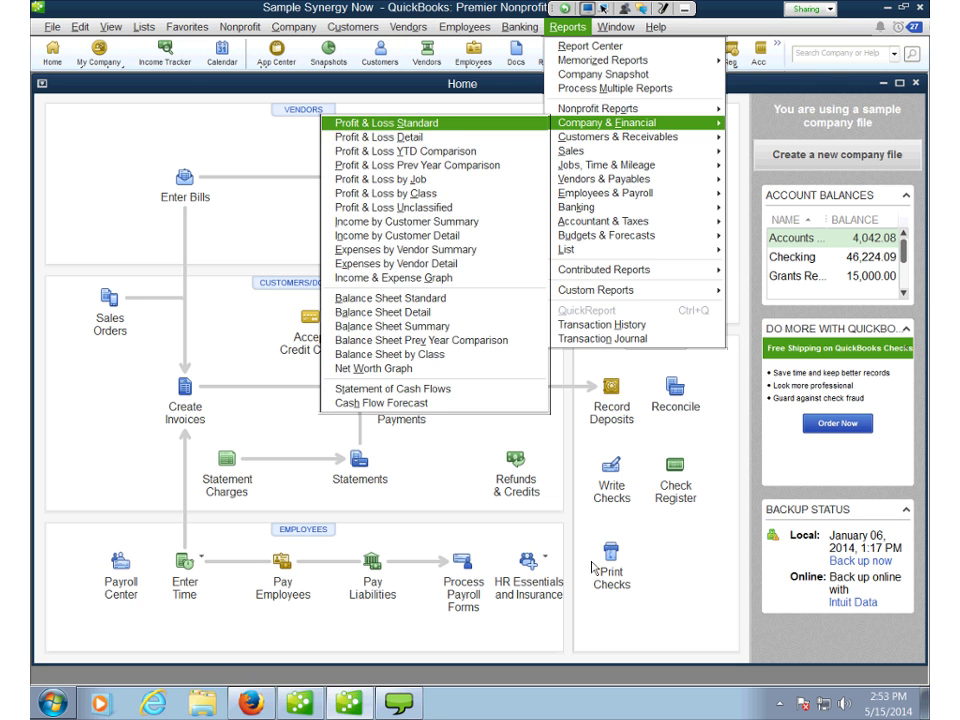
key("Return")
type("All")
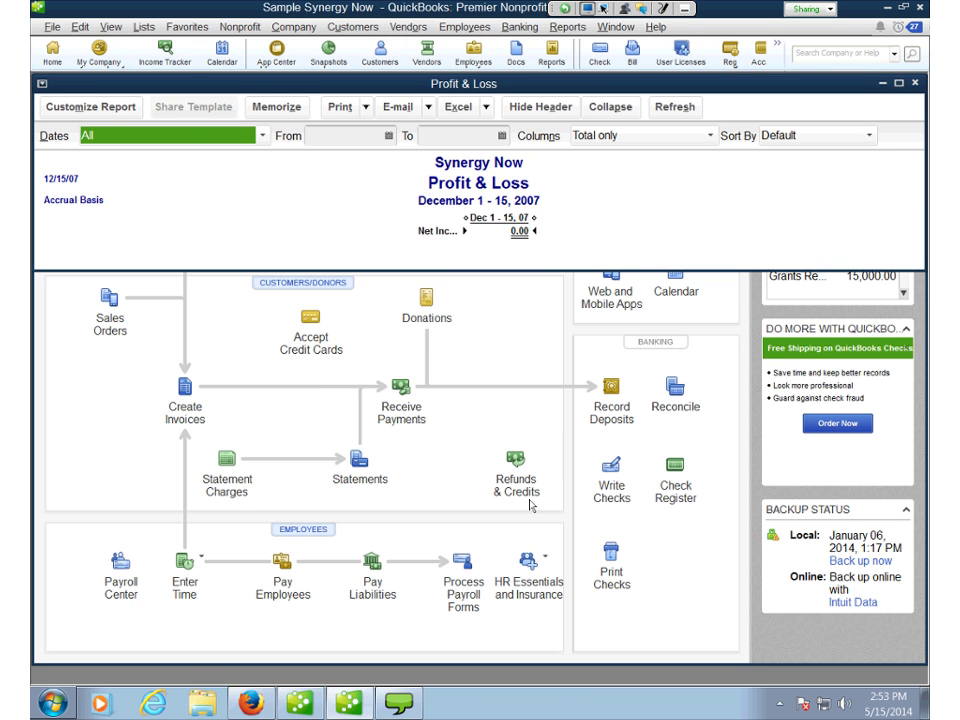
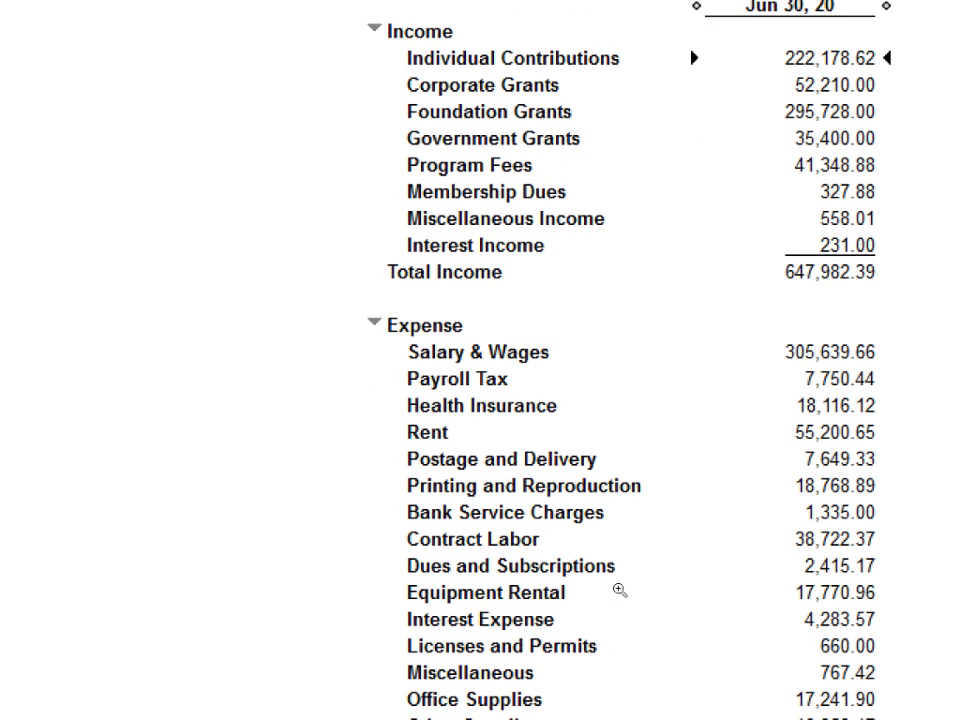
Open the Chart of Accounts from the Lists menu
scroll(620, 590, "down", 1)
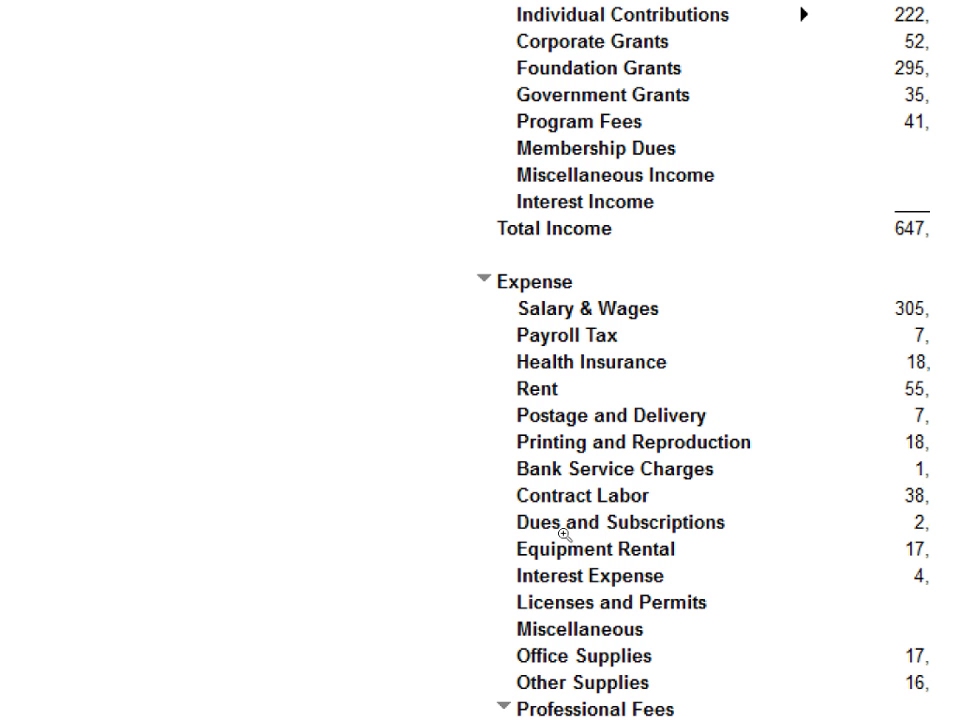
scroll(560, 530, "down", 1)
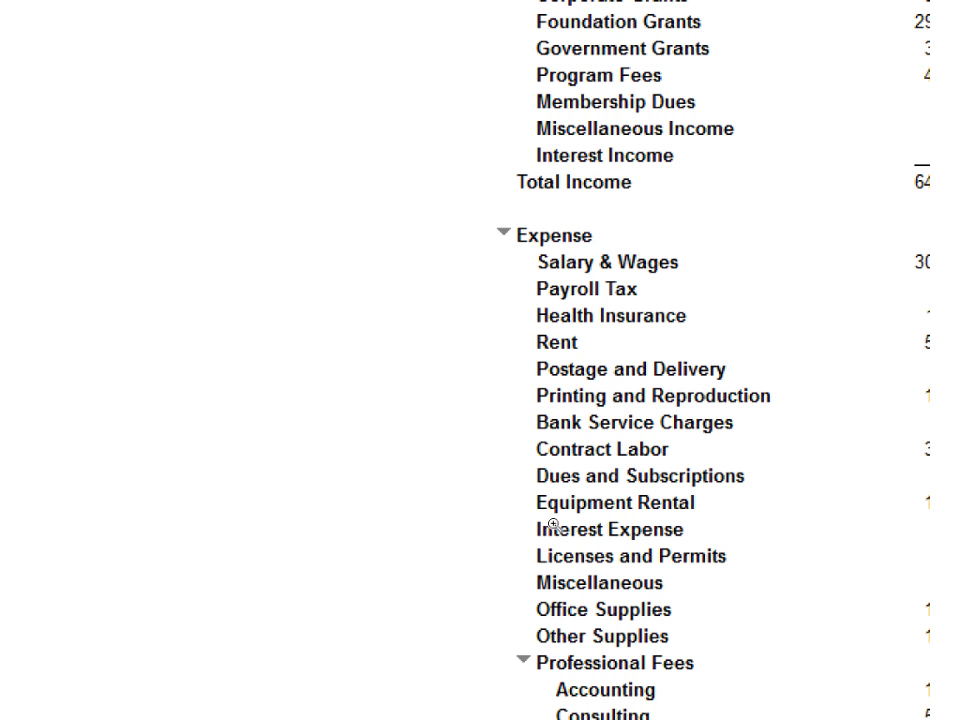
scroll(553, 521, "up", 2)
scroll(553, 521, "right", 1)
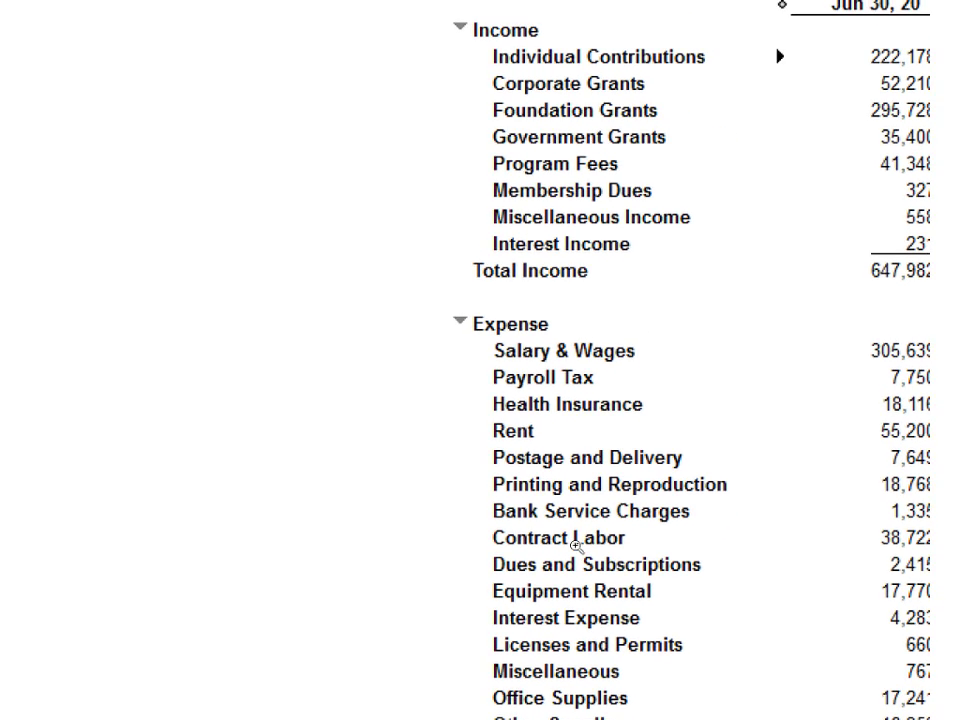
scroll(575, 543, "down", 1)
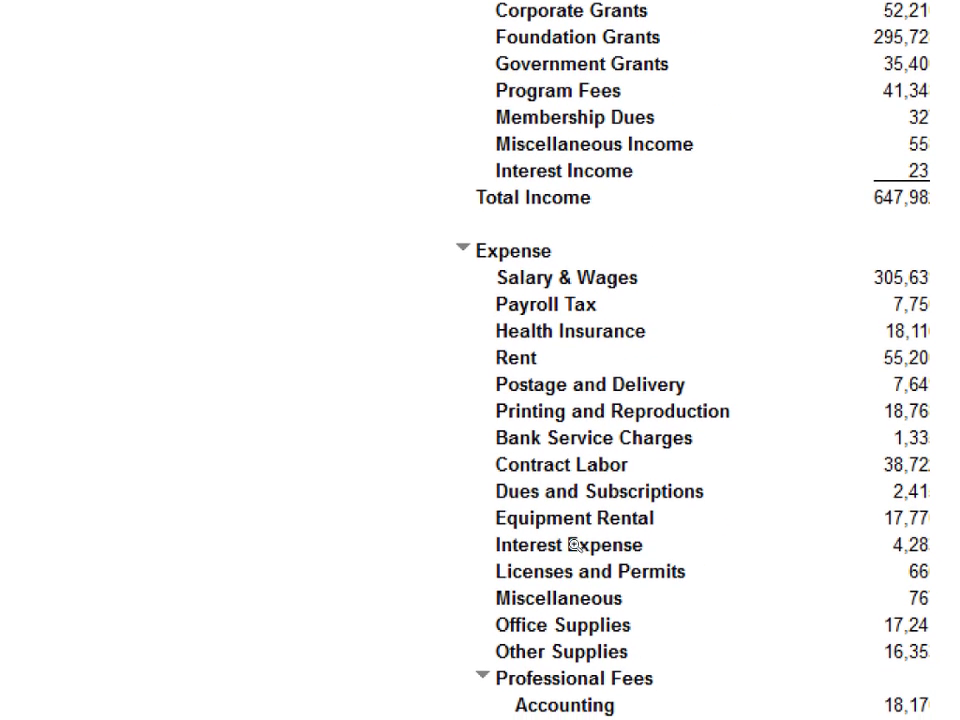
scroll(574, 546, "down", 3)
scroll(568, 545, "down", 7)
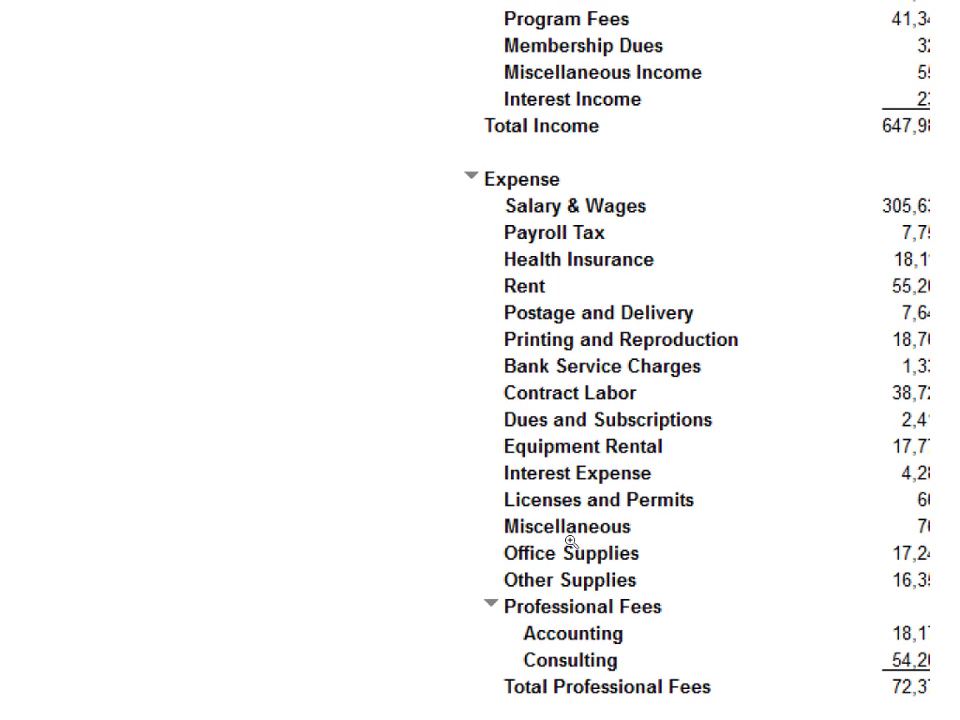
scroll(566, 558, "right", 1)
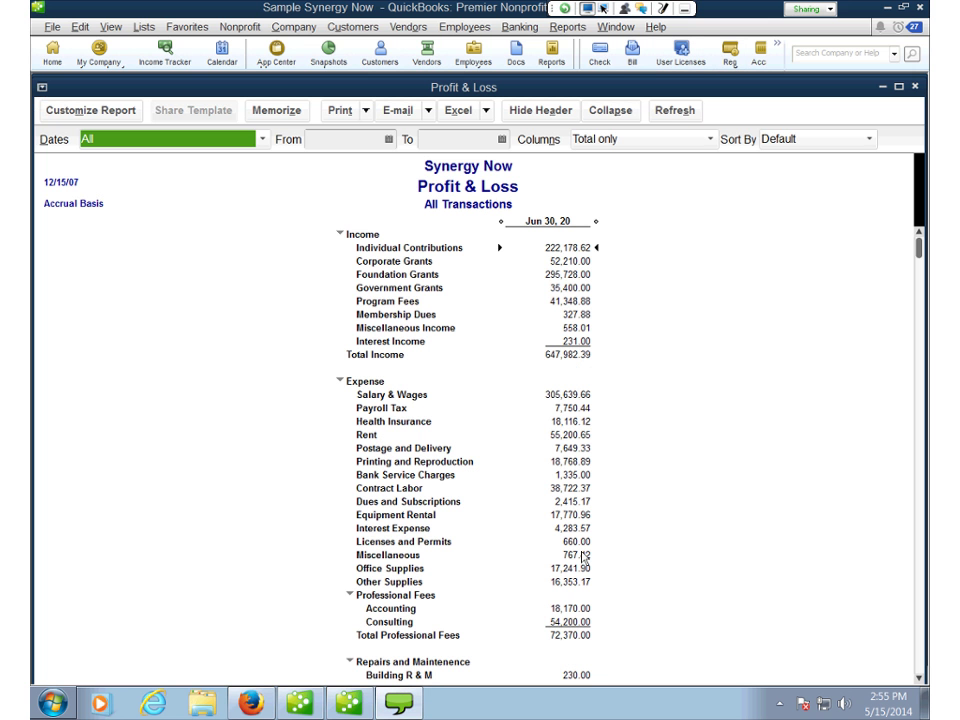
left_click(143, 27)
left_click(180, 46)
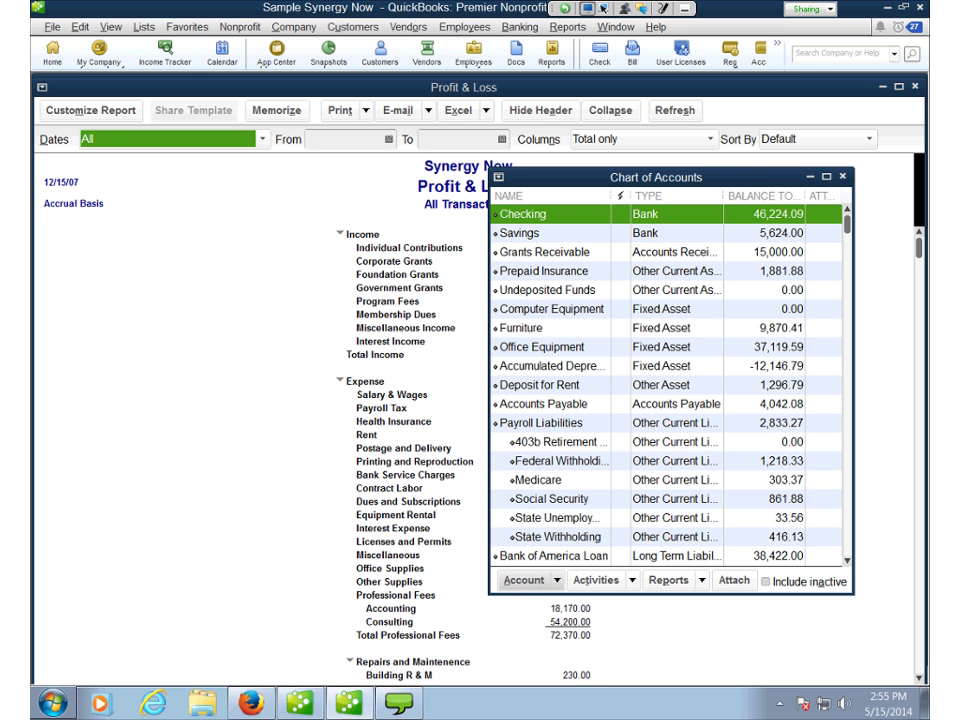
scroll(668, 385, "down", 7)
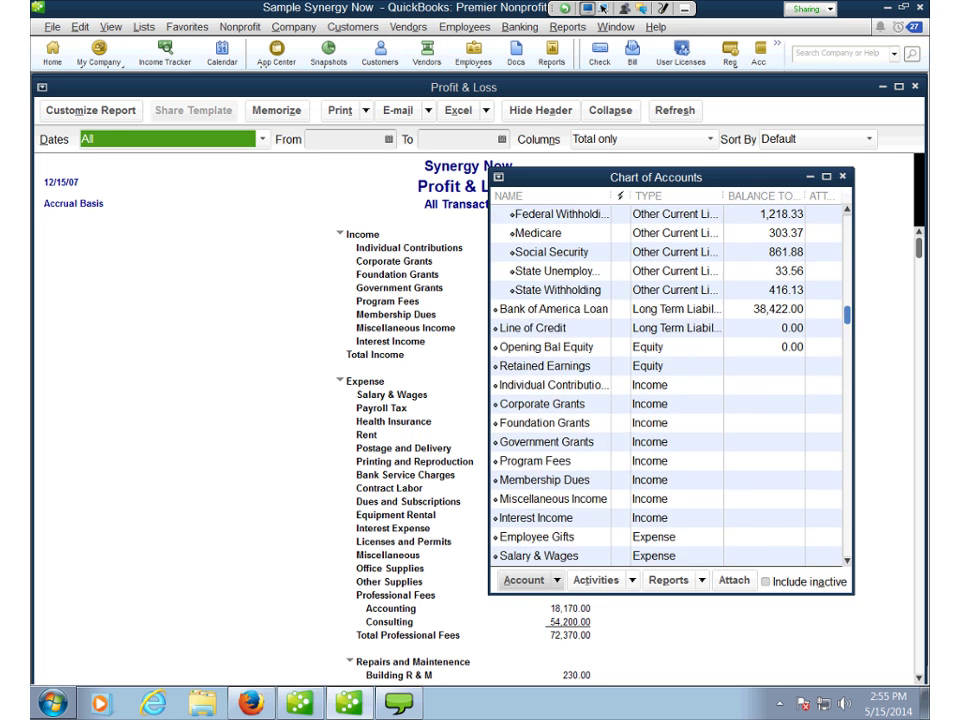
scroll(668, 385, "down", 2)
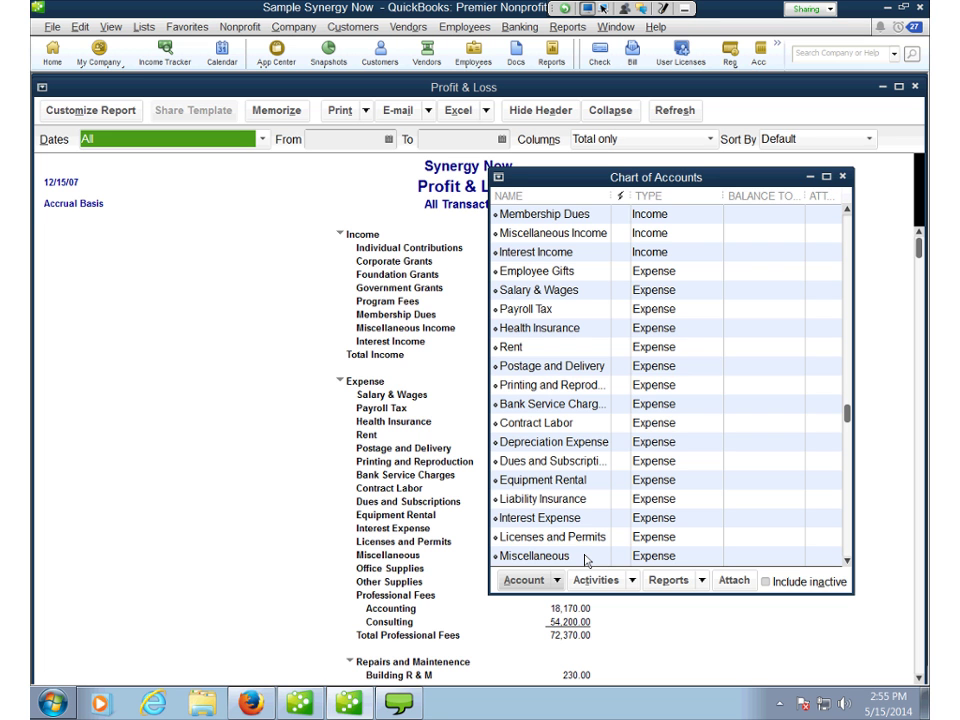
Select the Postage account, browse its Account actions without choosing one, and close the Chart of Accounts
type("po")
key("alt+a")
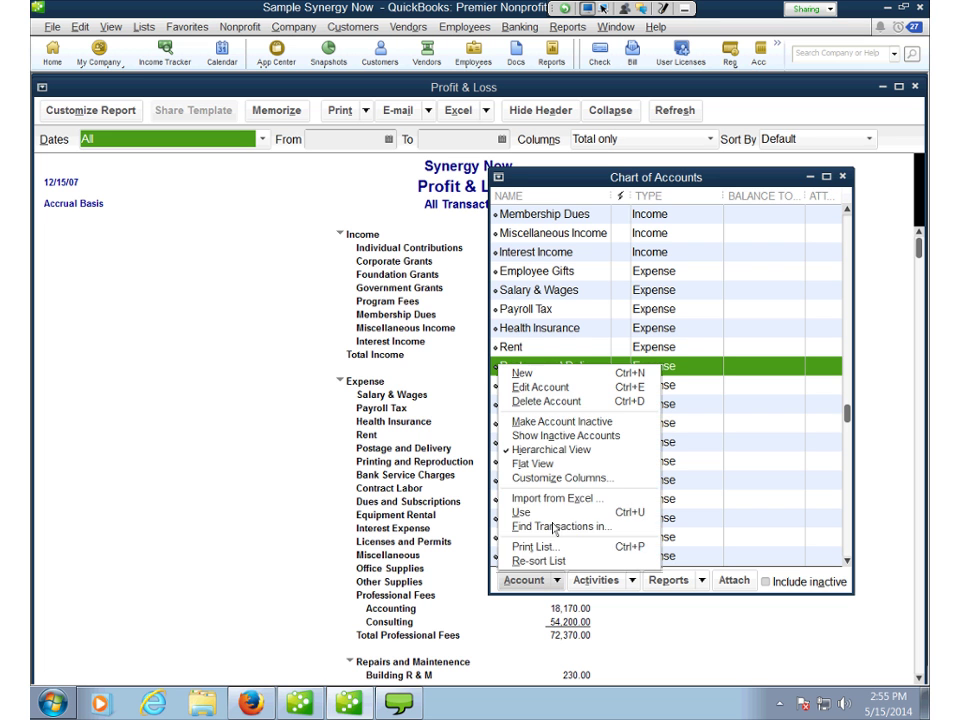
key("Up")
key("Up")
key("Up")
key("Up")
key("Up")
key("Up")
key("Up")
key("Up")
key("Up")
key("Up")
key("Up")
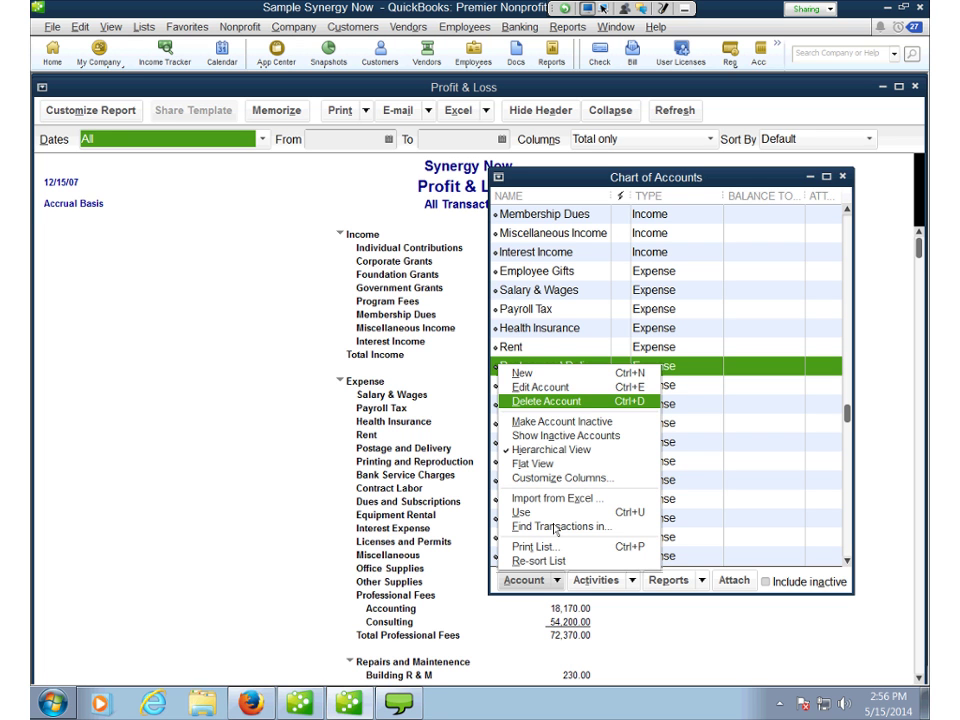
key("Up")
key("Up")
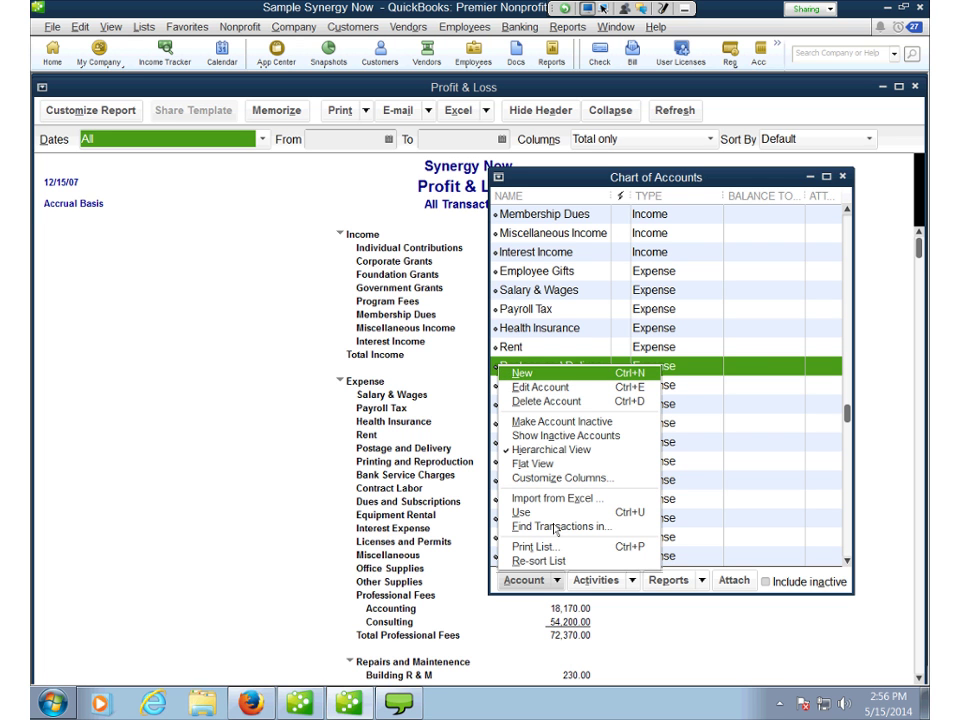
key("Down")
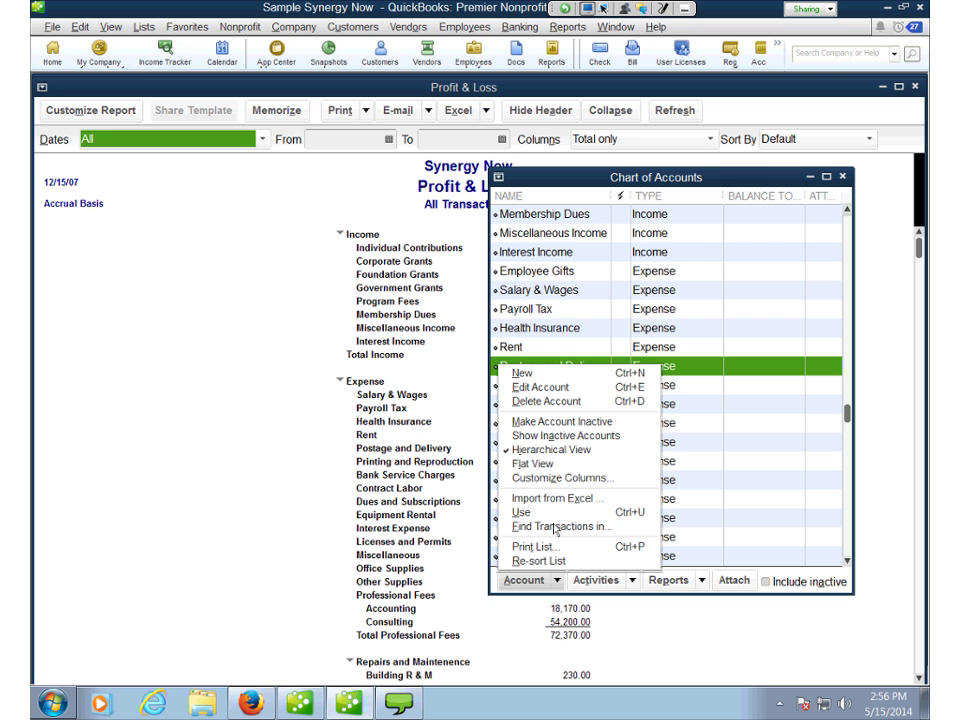
key("Escape")
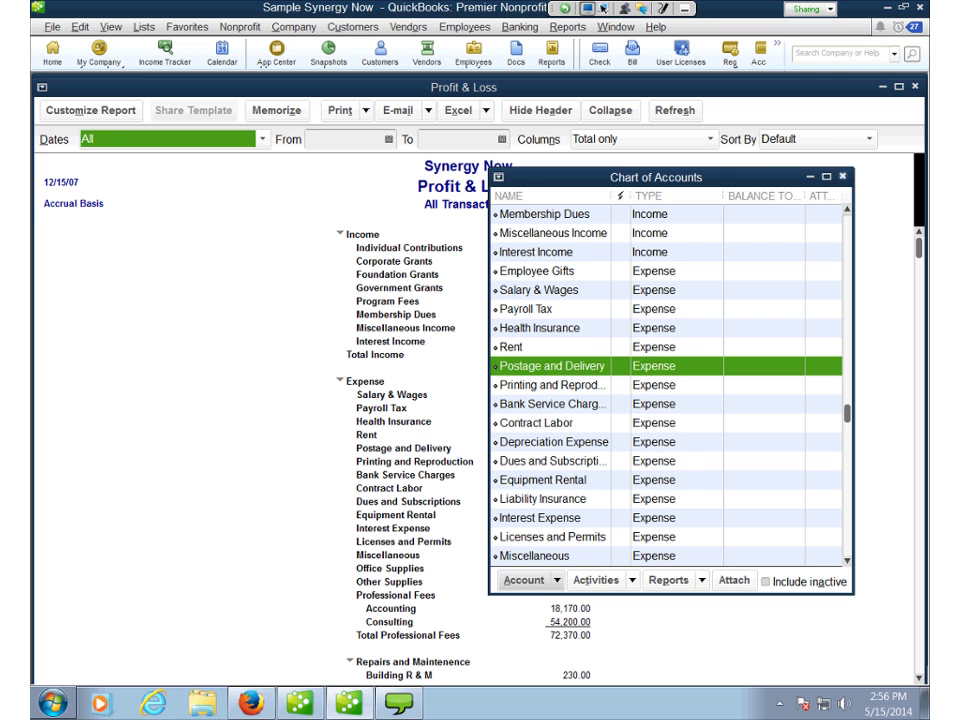
key("Escape")
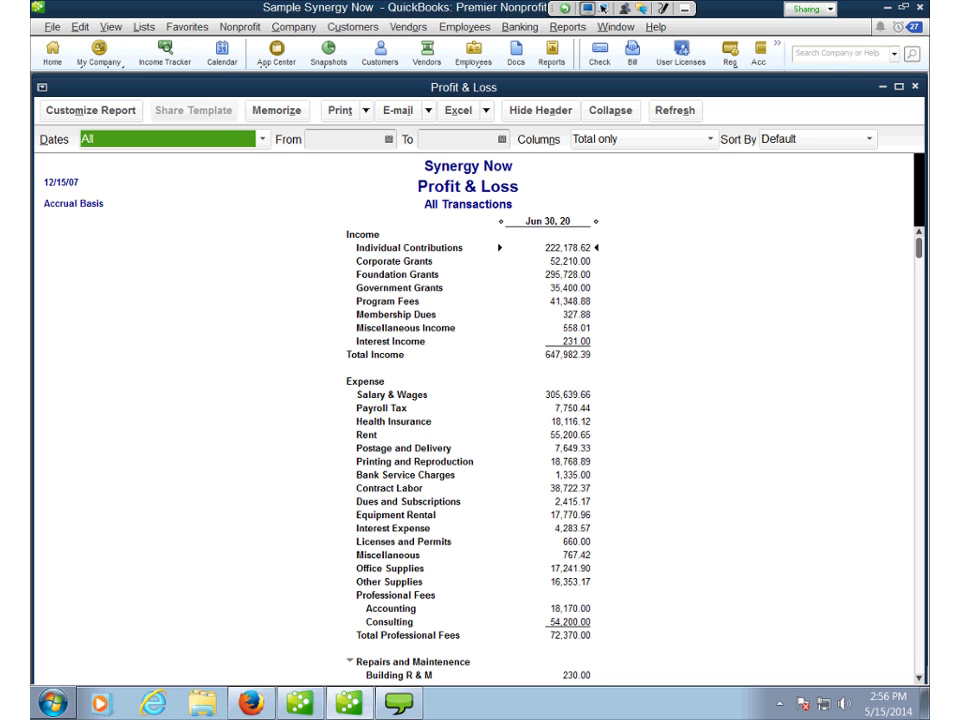
Open the company file 2014 Non-Profit (Use for Chapter 3,11-12) and acknowledge the sample file notice
left_click(49, 24)
key("Down")
key("Down")
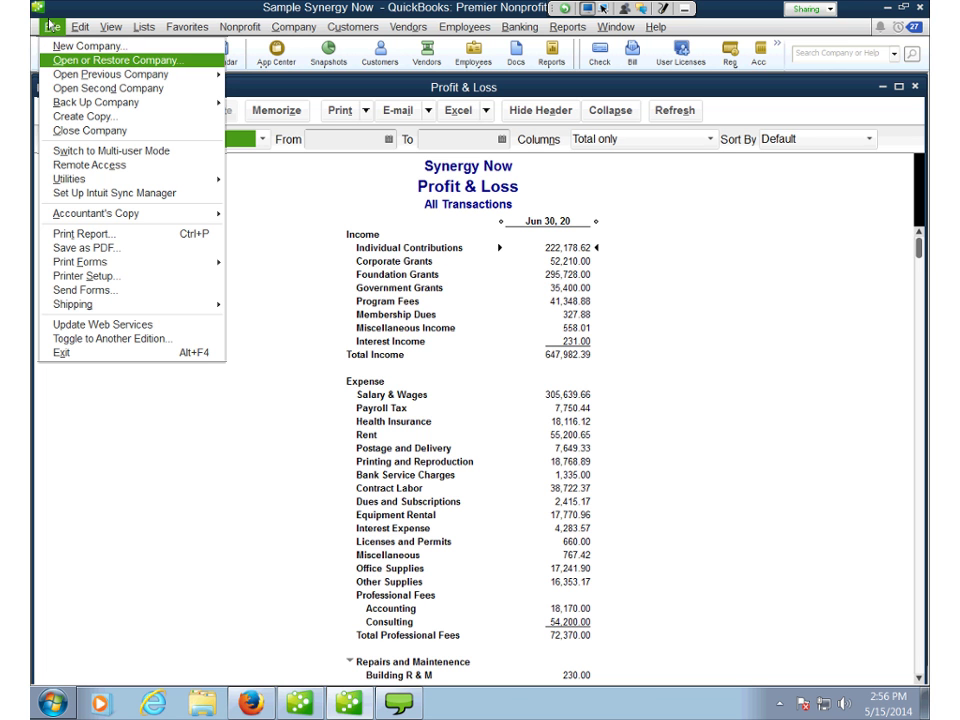
key("Return")
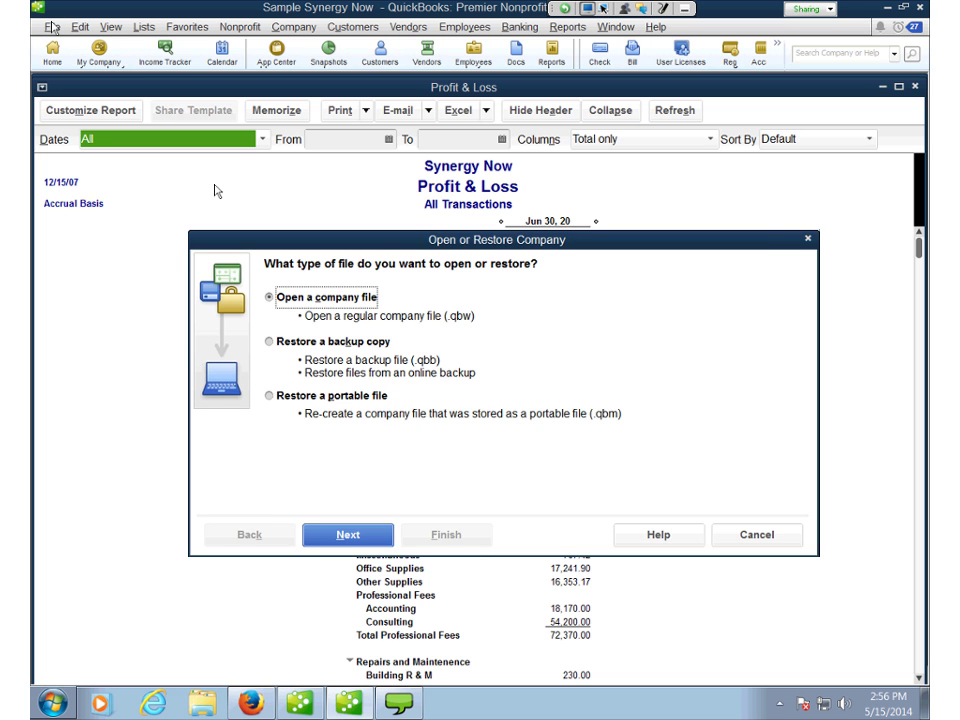
key("Return")
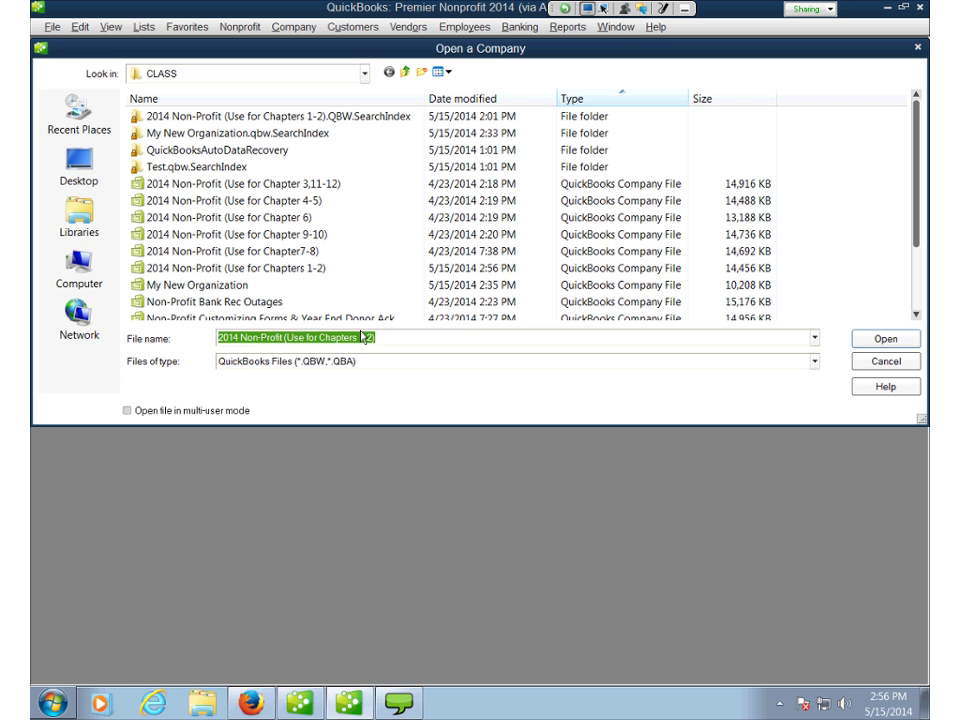
left_click(300, 184)
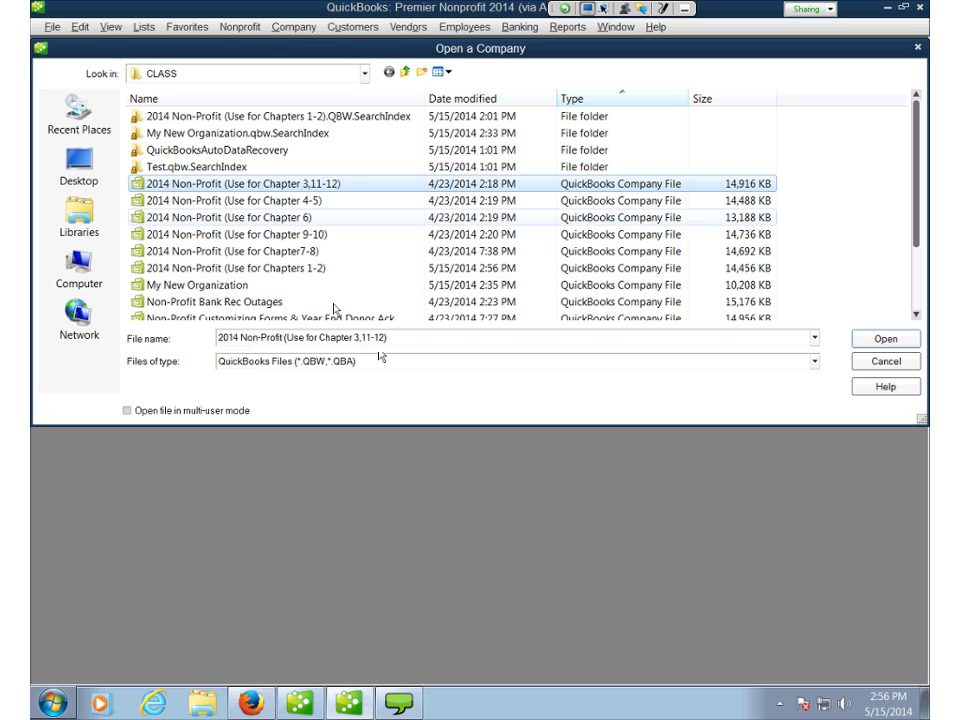
key("Return")
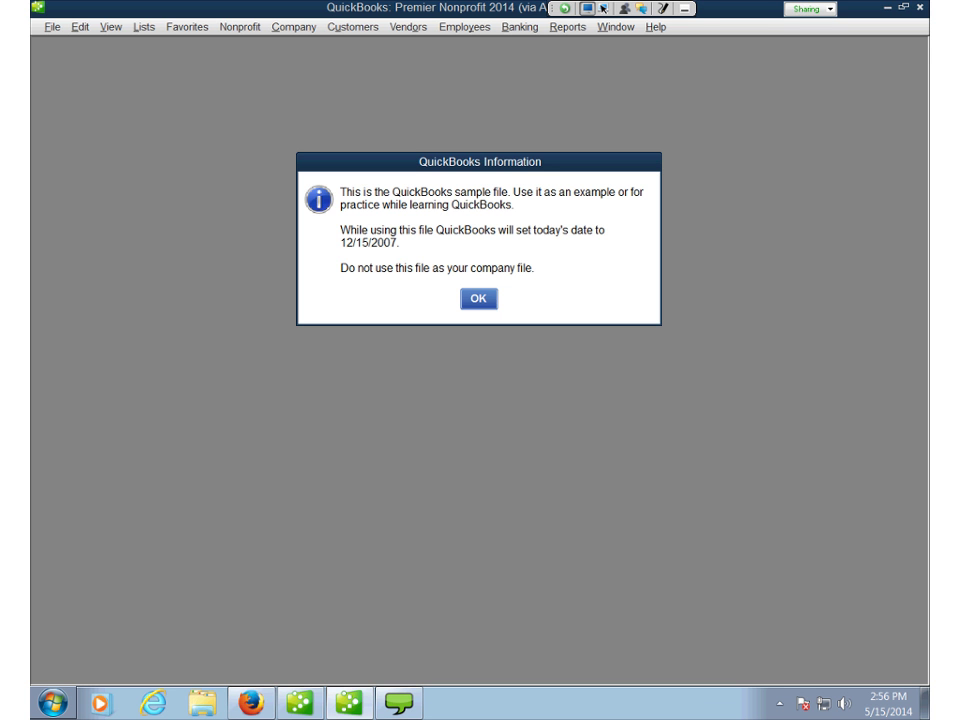
key("Return")
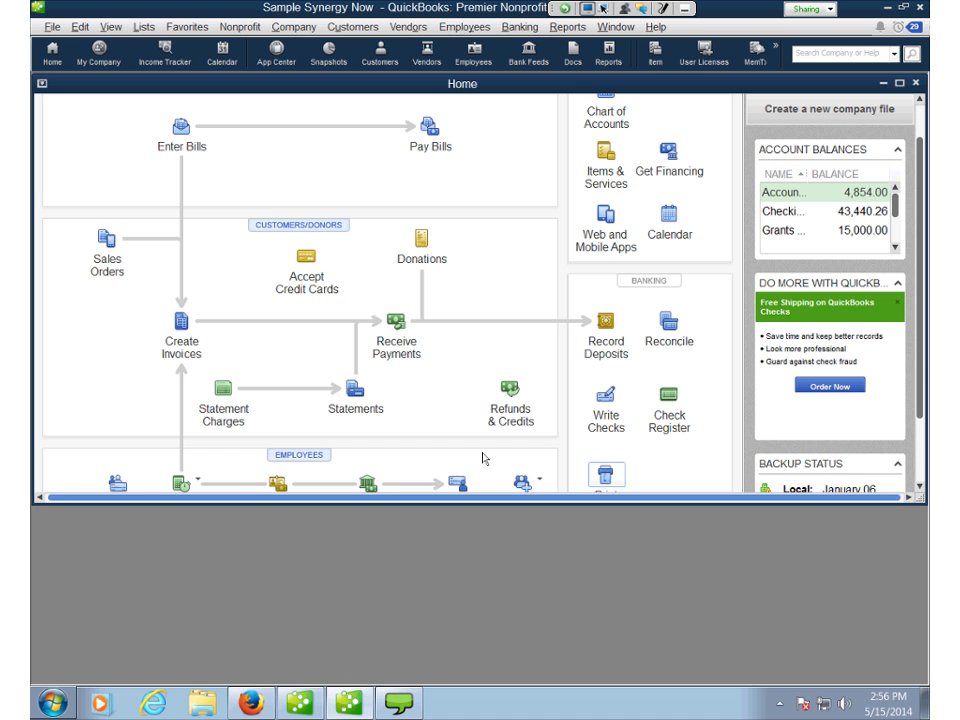
Stretch the Home window to show the Employees row, then review Accounting Company Preferences for class tracking
left_click_drag(600, 499, 626, 601)
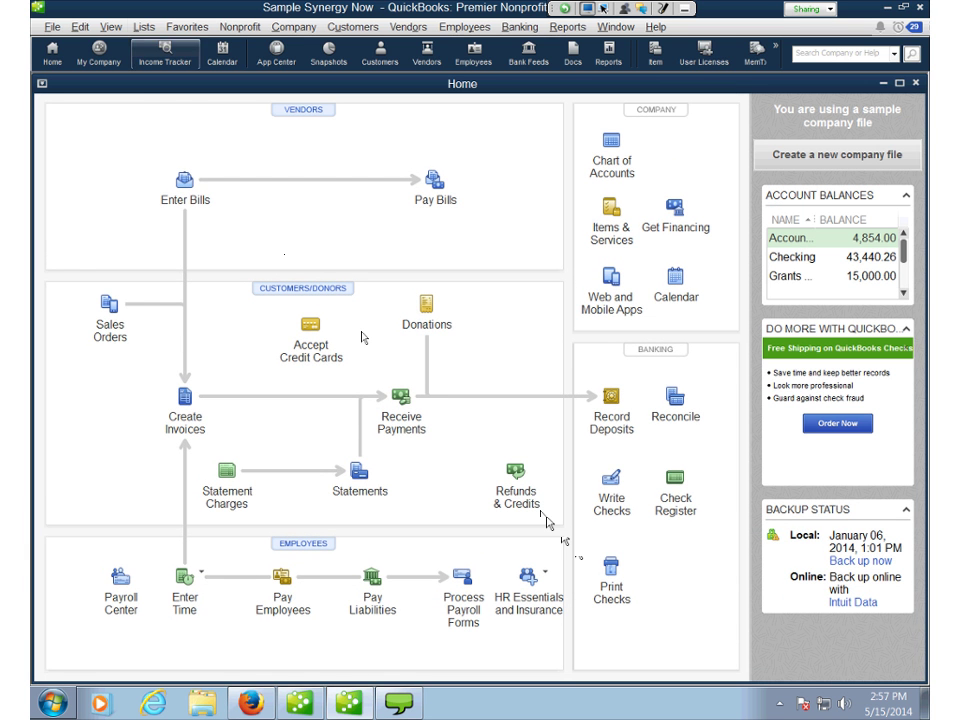
key("alt+l")
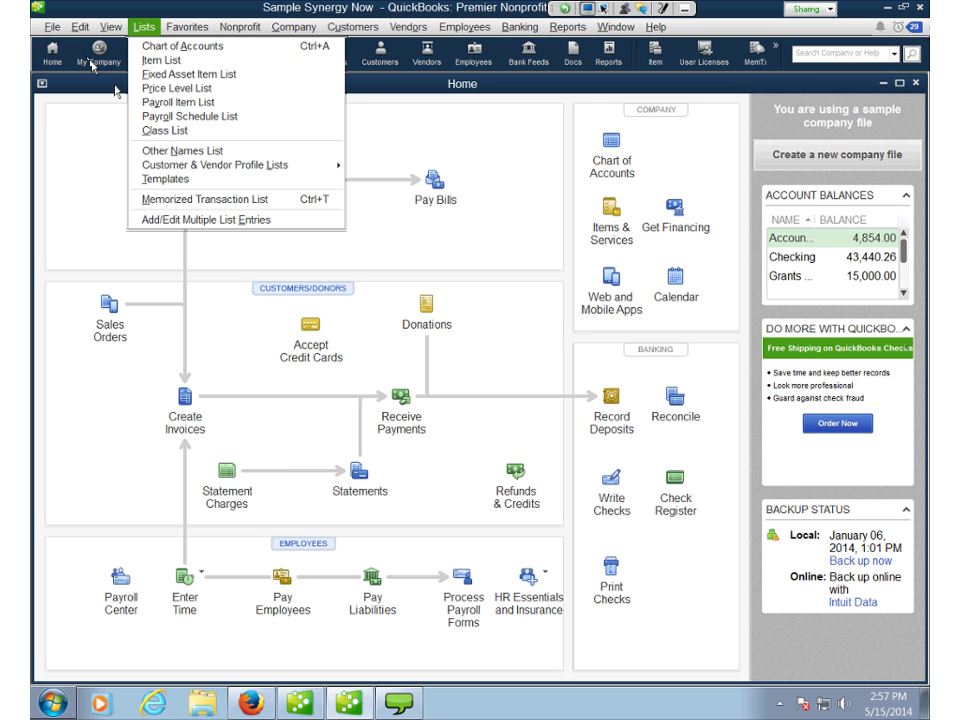
left_click(80, 27)
key("Up")
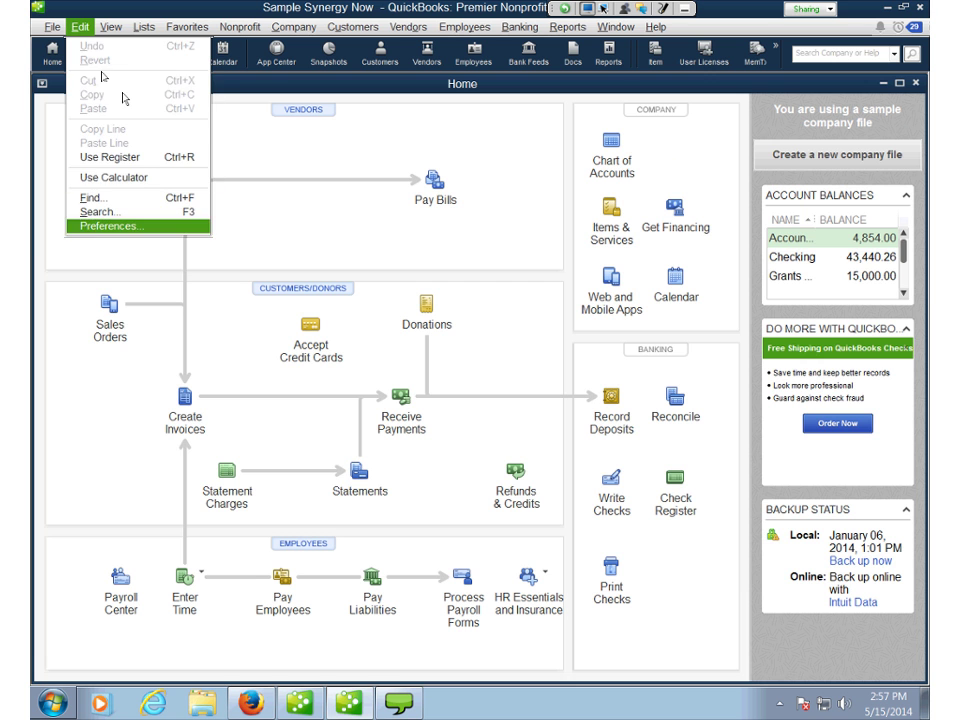
key("Return")
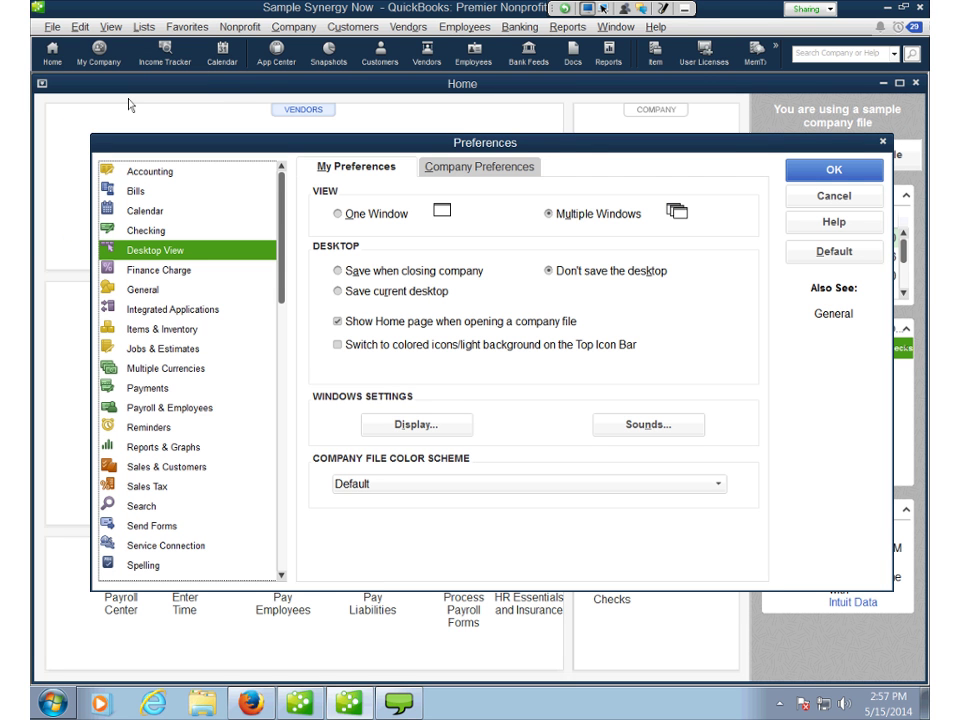
key("Home")
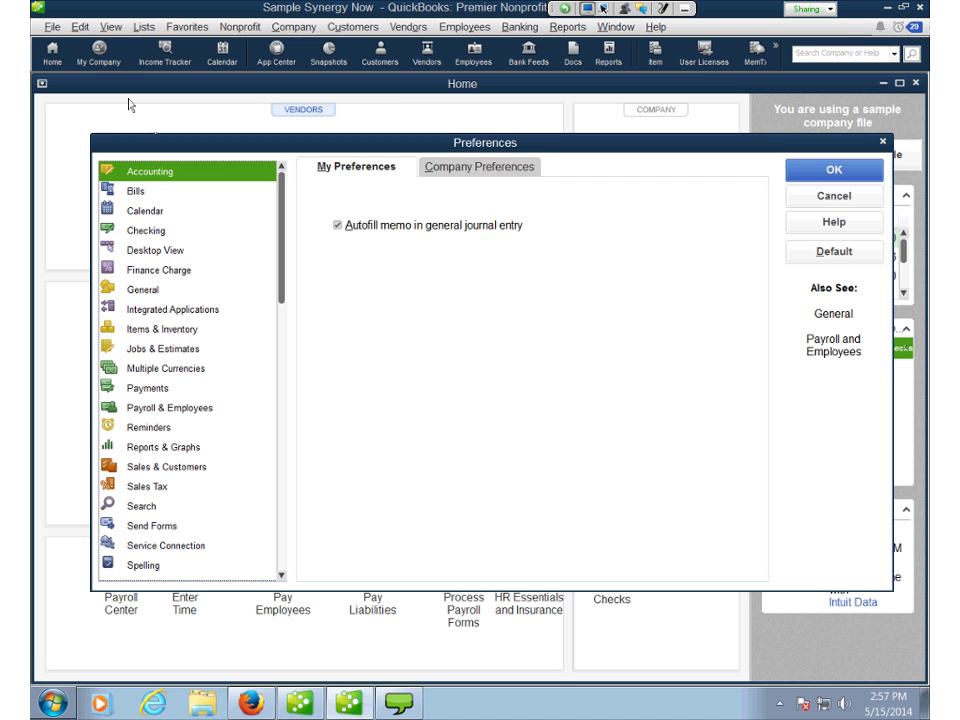
key("ctrl+Tab")
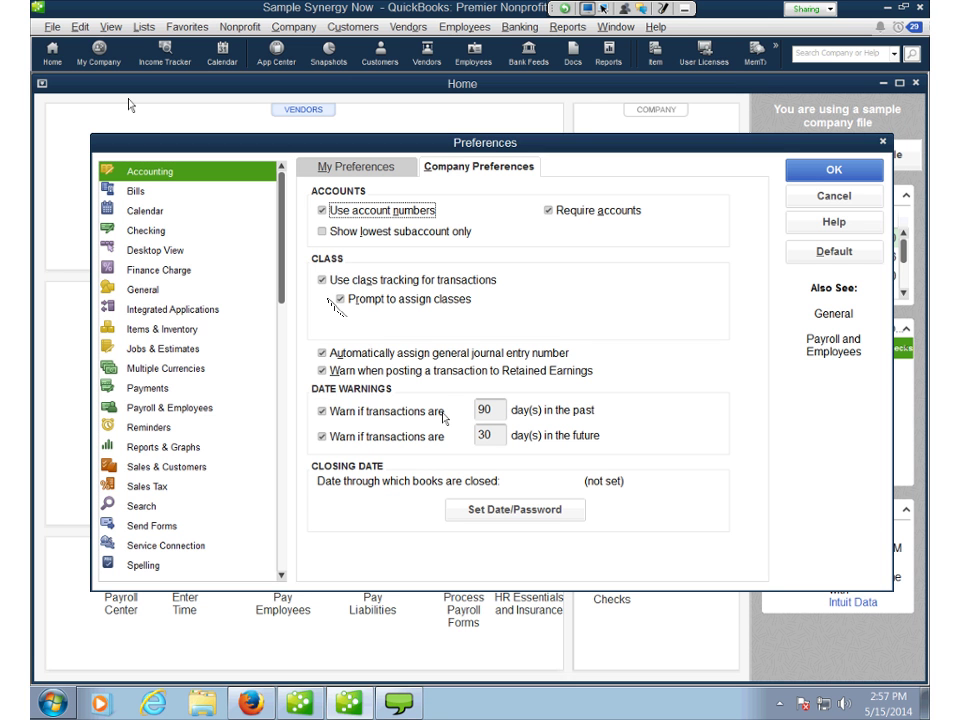
key("Return")
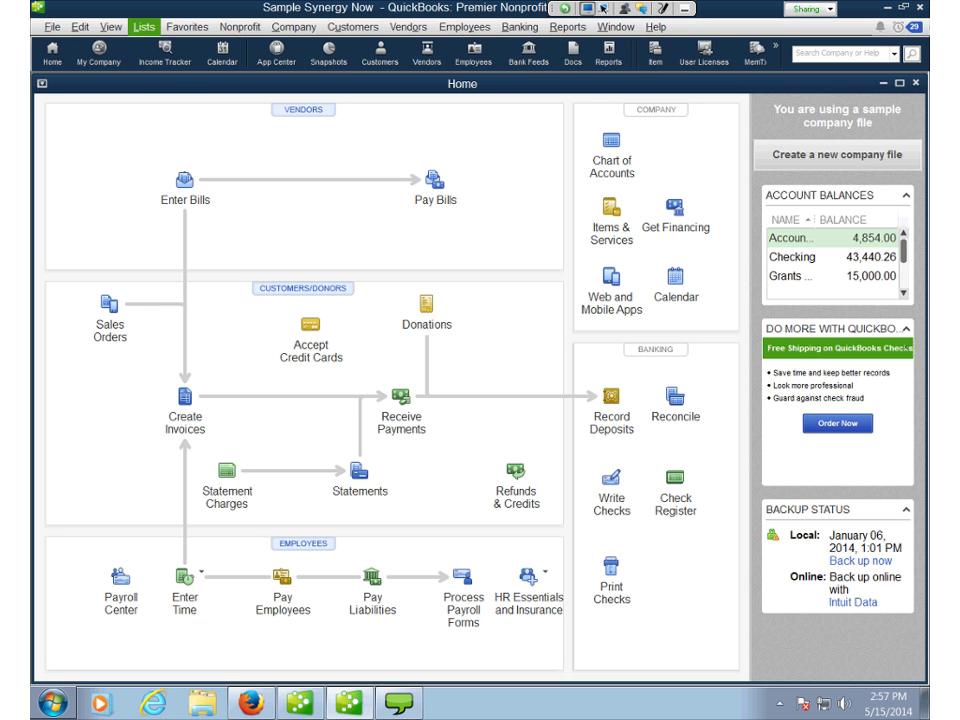
View and close the Class List, then start a Checking check numbered 1004
key("Down")
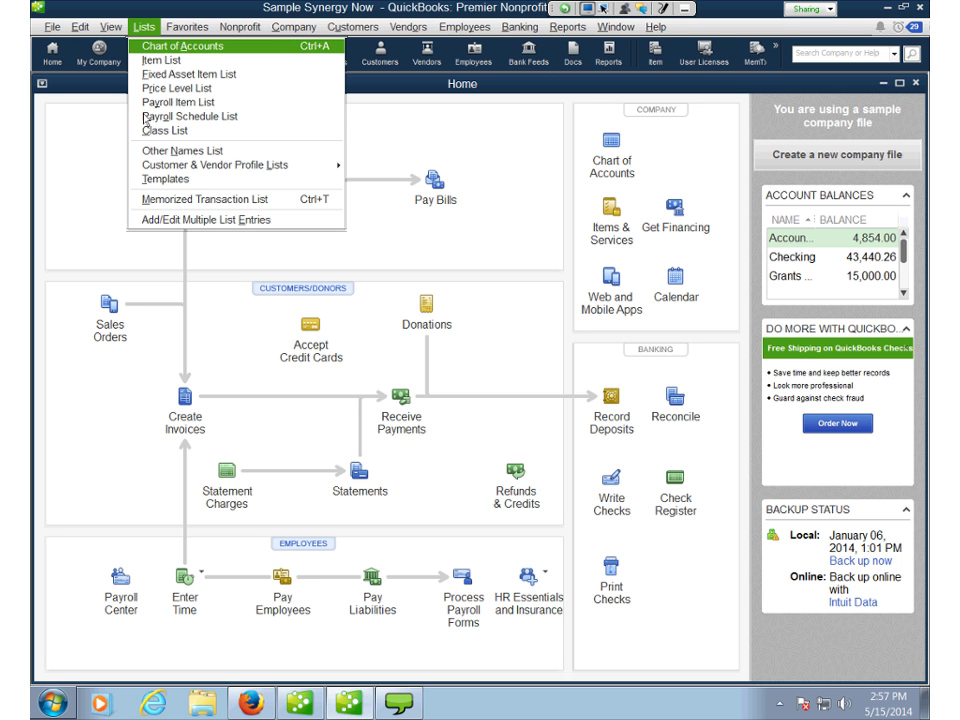
key("Down")
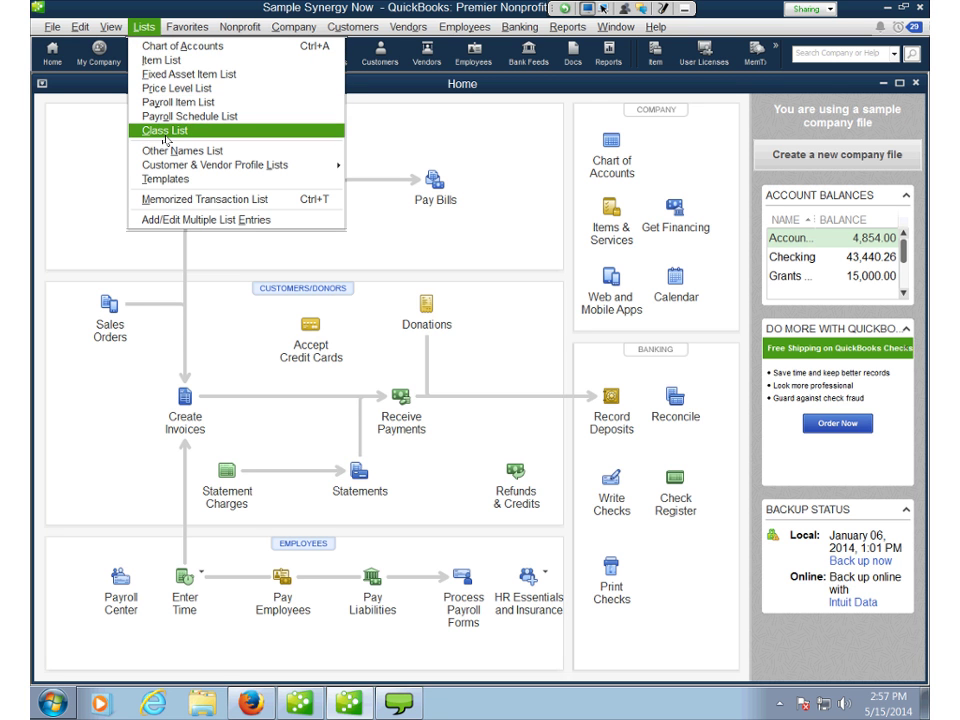
left_click(166, 131)
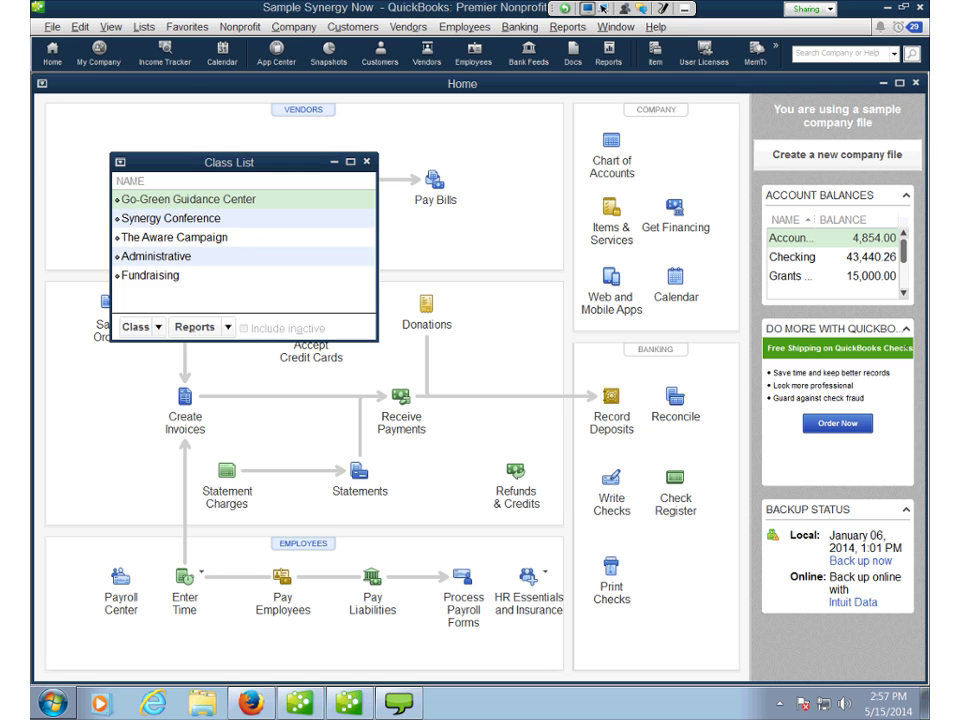
left_click(366, 161)
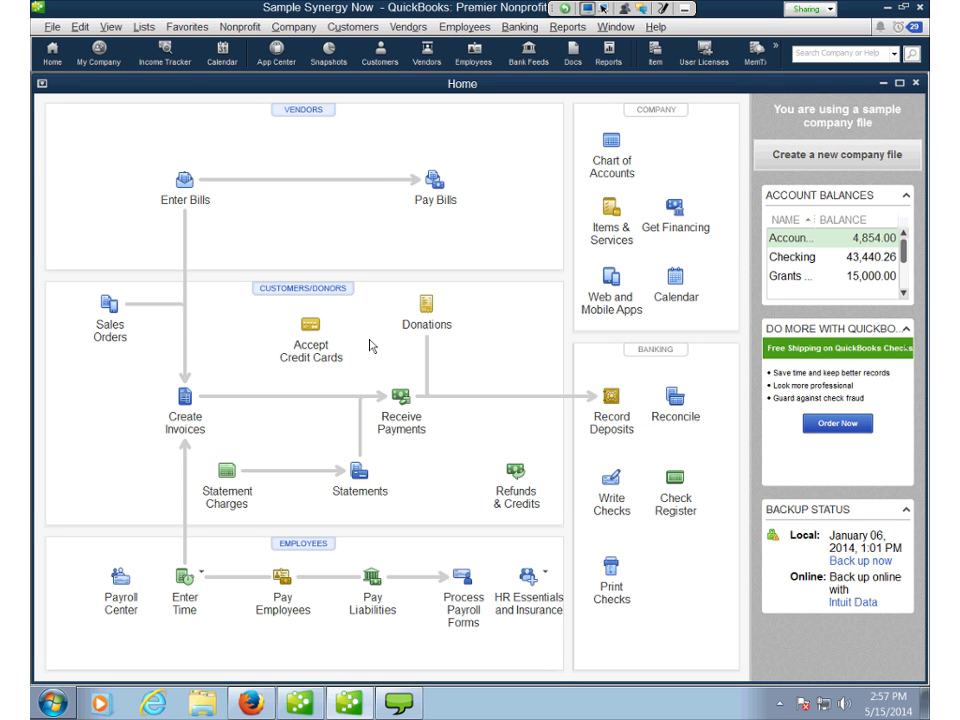
left_click(611, 480)
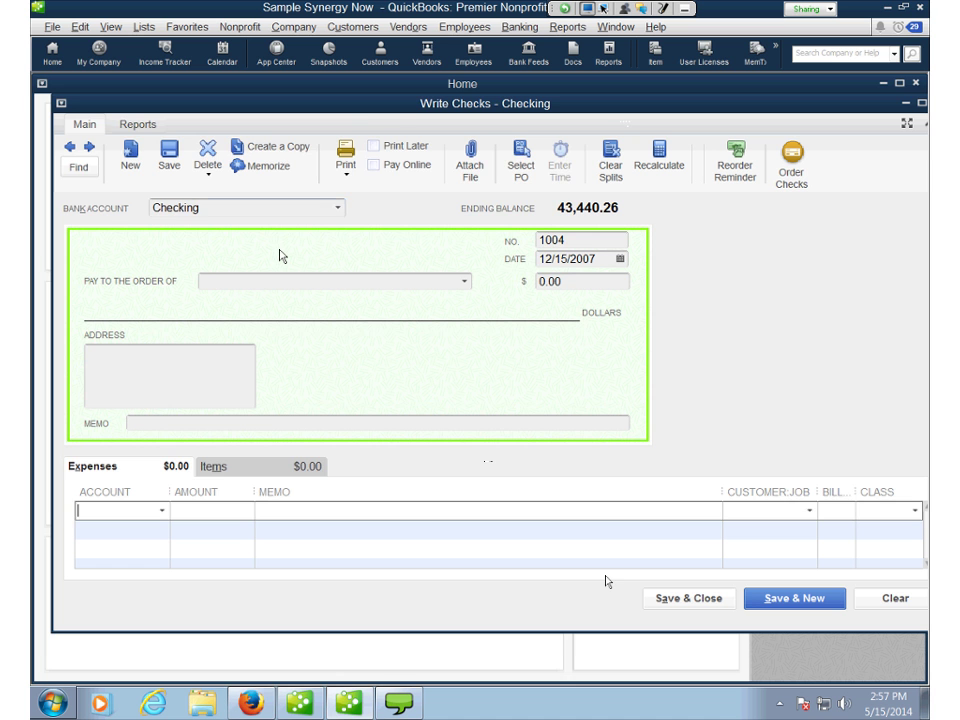
Code the first expense line to 6250 Postage and Delivery, class Go-Green Guidance Center
key("alt+Down")
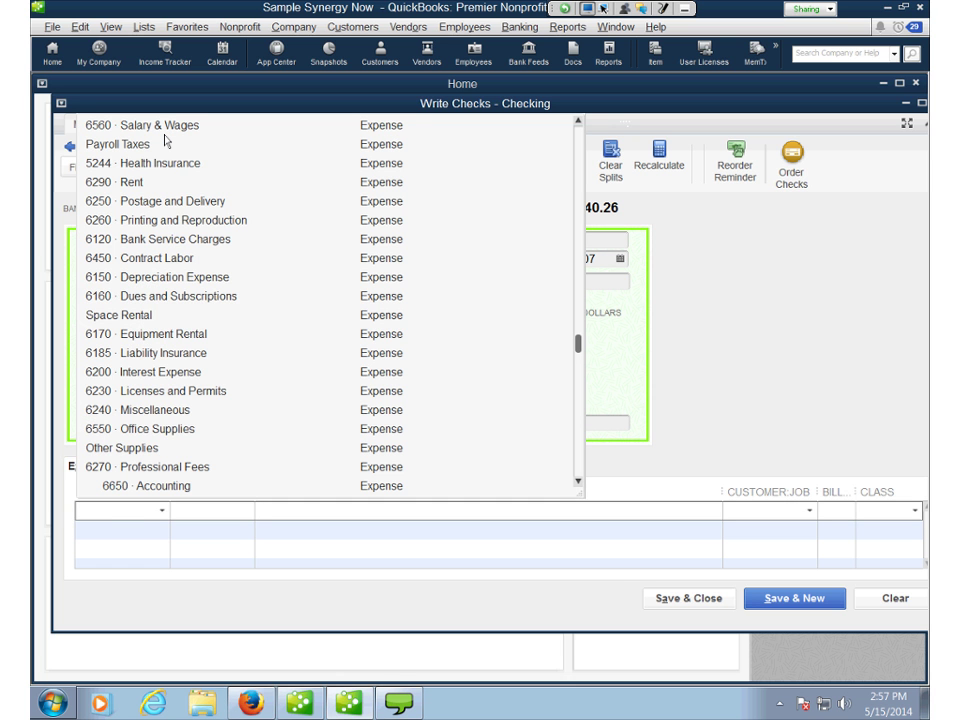
left_click(160, 201)
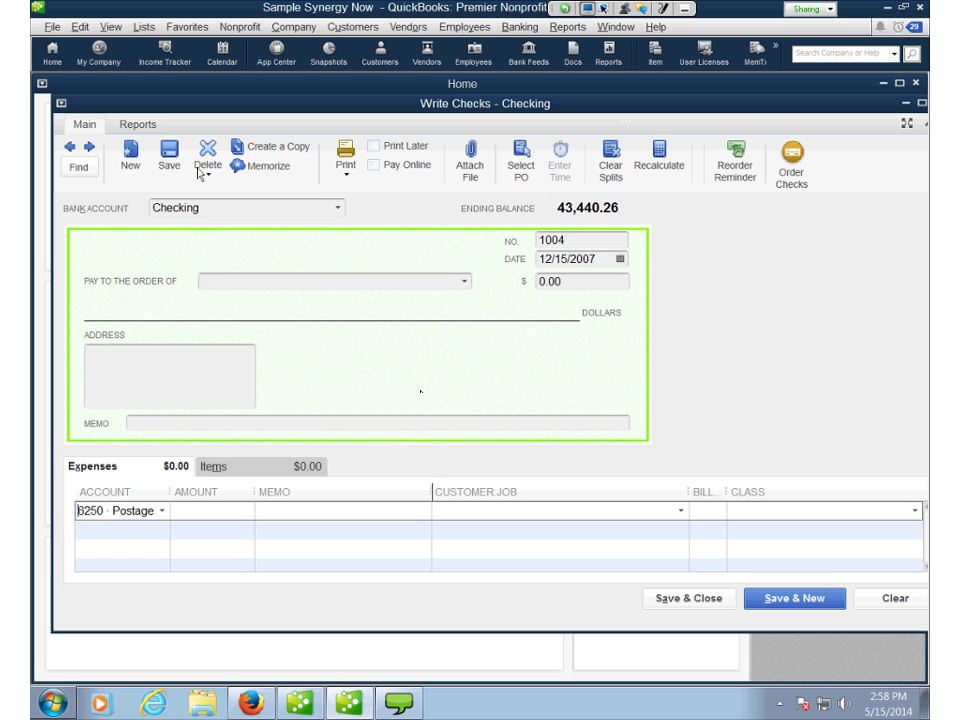
key("Tab")
key("Tab")
key("Tab")
key("Tab")
key("alt+Down")
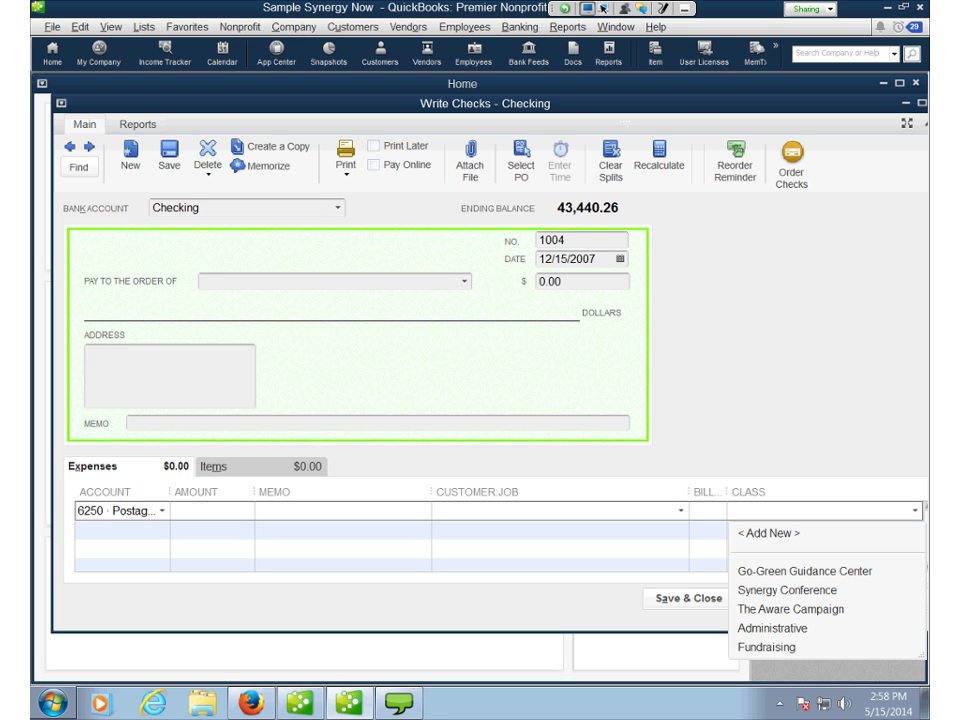
key("Down")
key("Down")
key("Return")
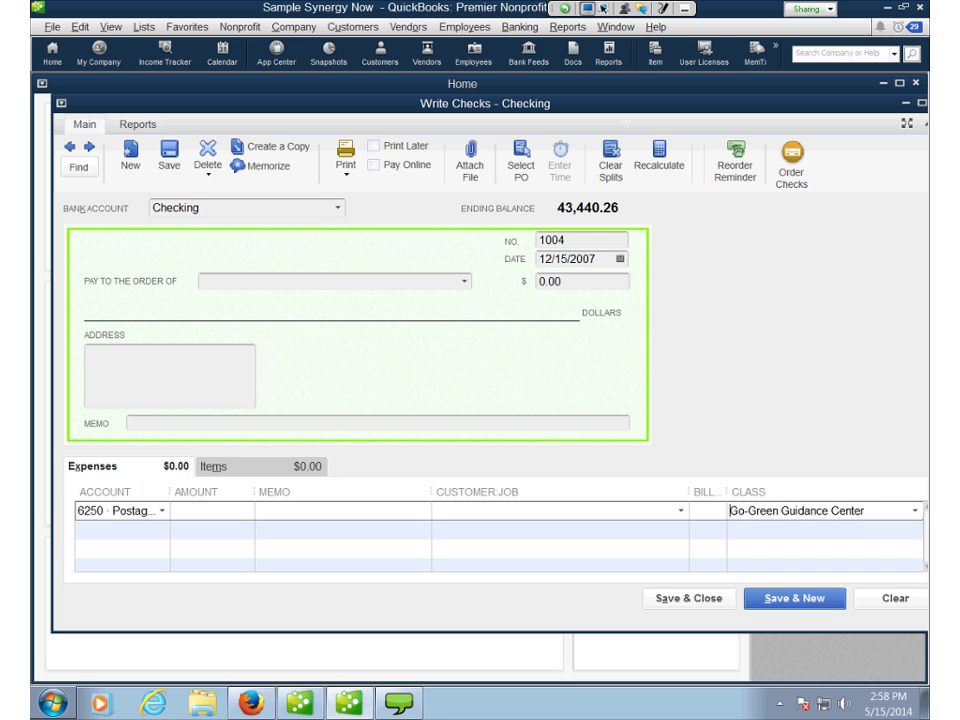
Add a second Postage and Delivery line for Synergy Conference, then close the check and answer the recording prompt
left_click(118, 529)
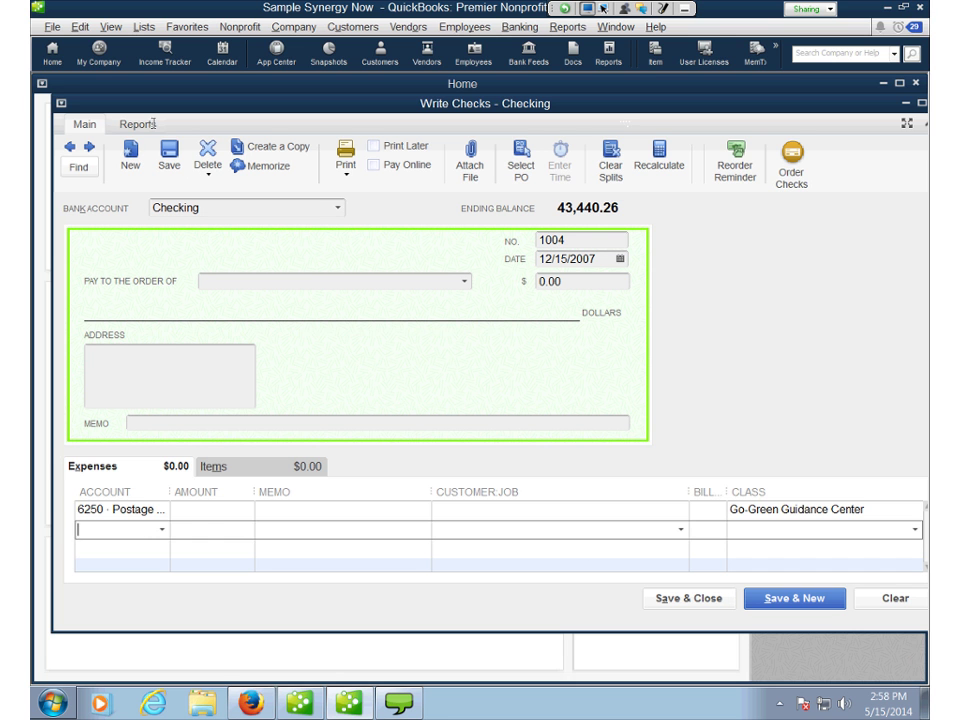
type("Po")
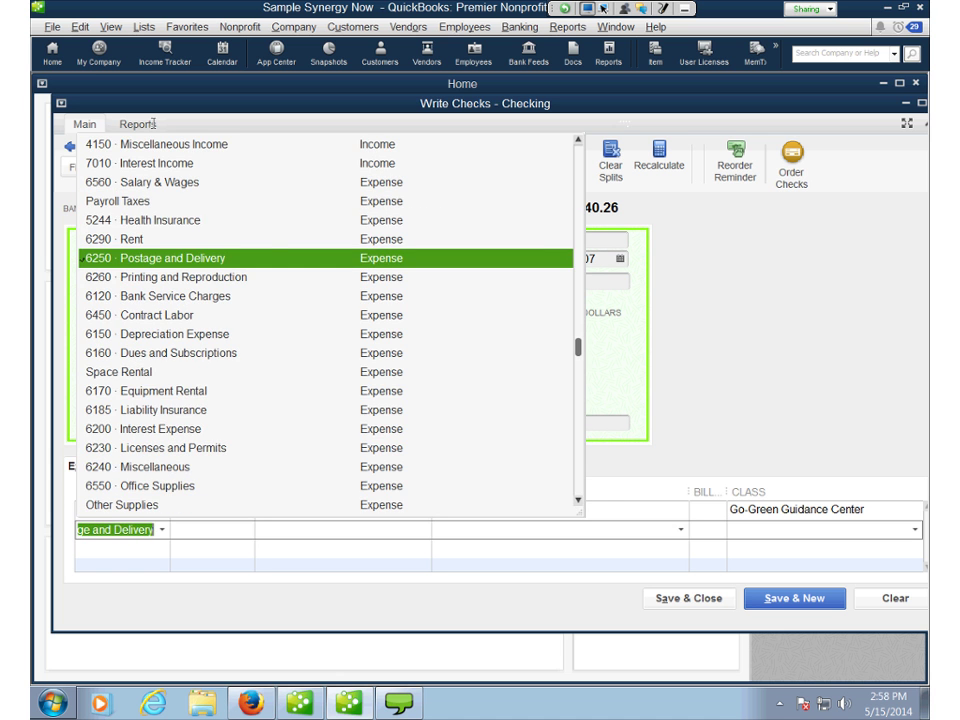
key("Return")
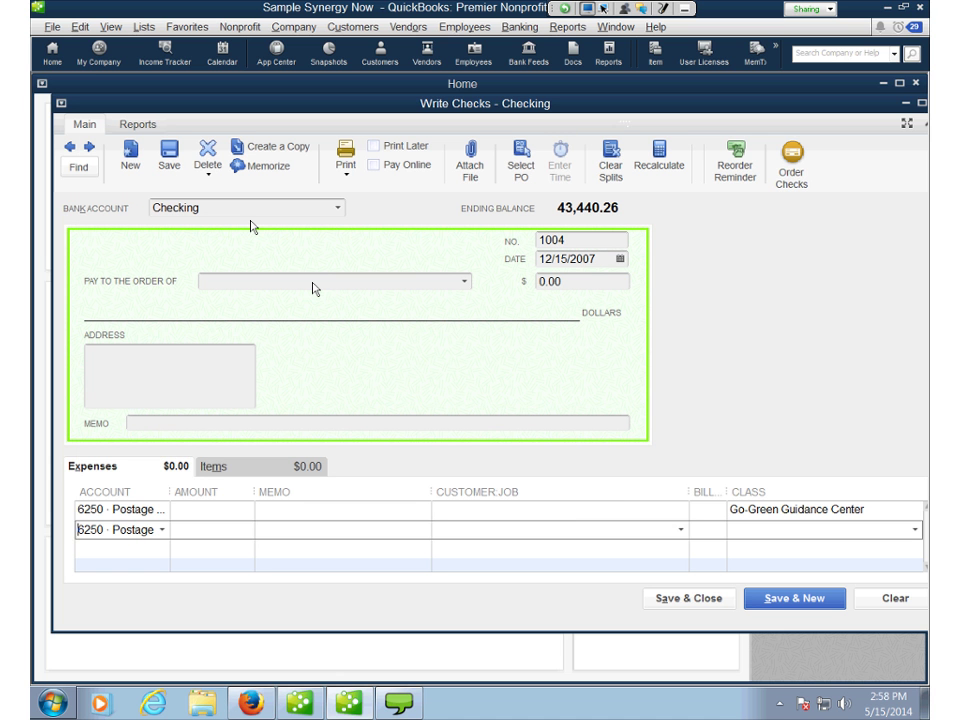
key("Tab")
key("Tab")
key("Tab")
key("Tab")
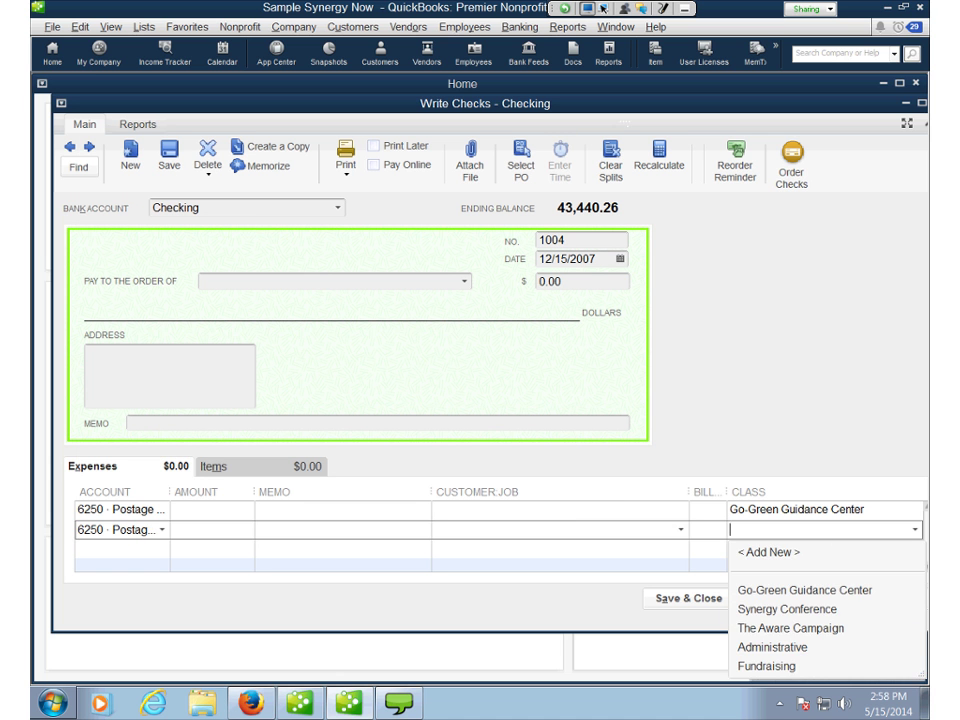
type("S")
key("Return")
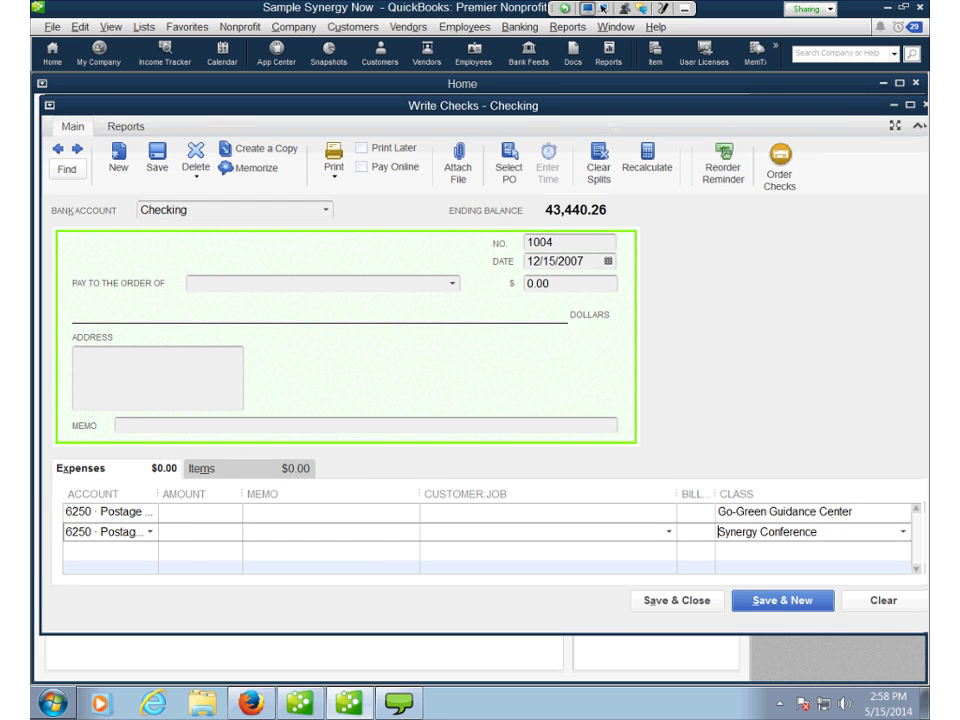
key("Escape")
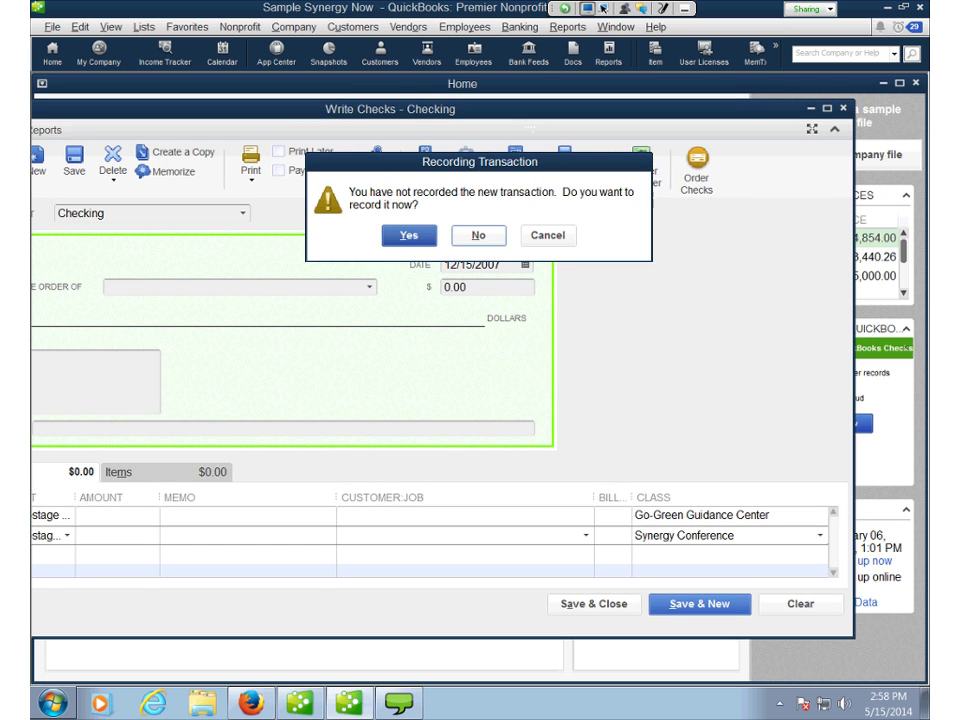
left_click(478, 235)
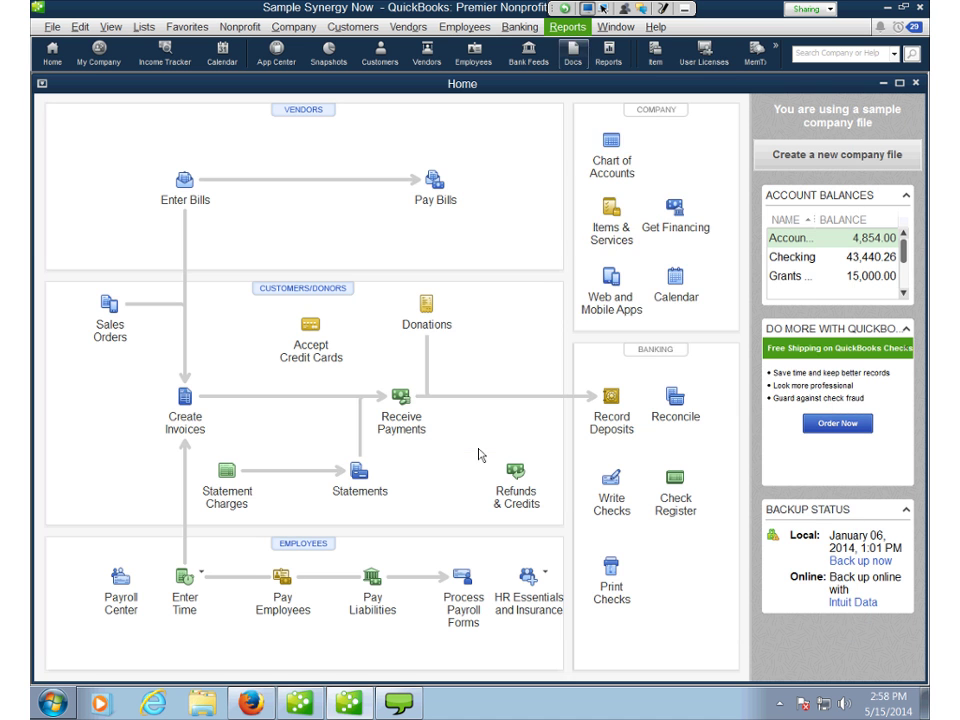
key("alt+r")
key("Down")
key("Down")
key("Down")
key("Down")
key("Down")
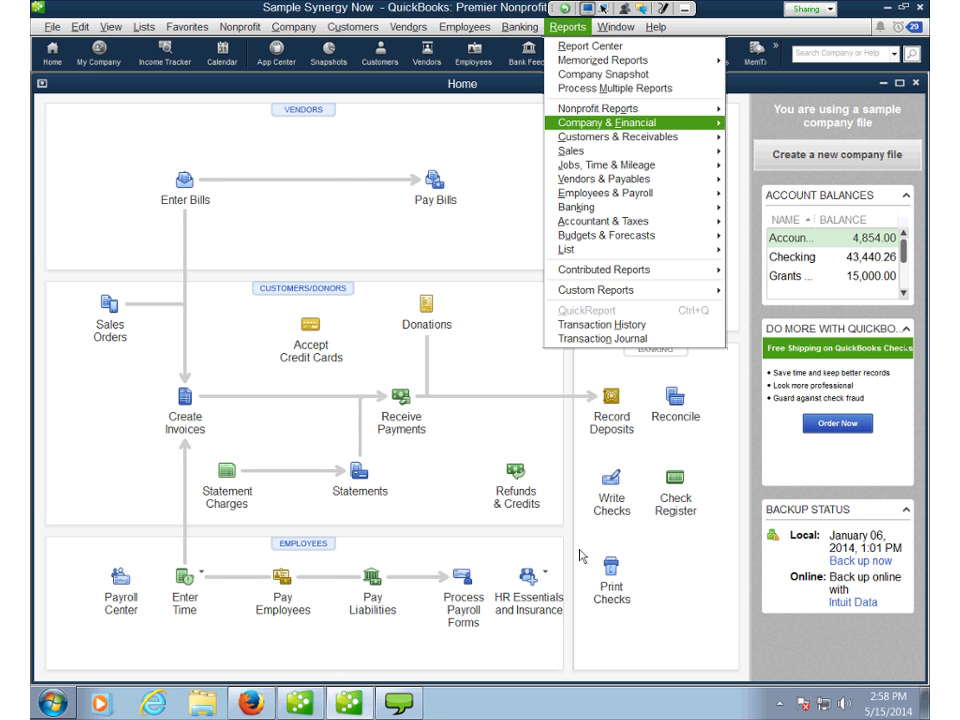
key("Right")
key("Down")
key("Down")
key("Down")
key("Down")
key("Down")
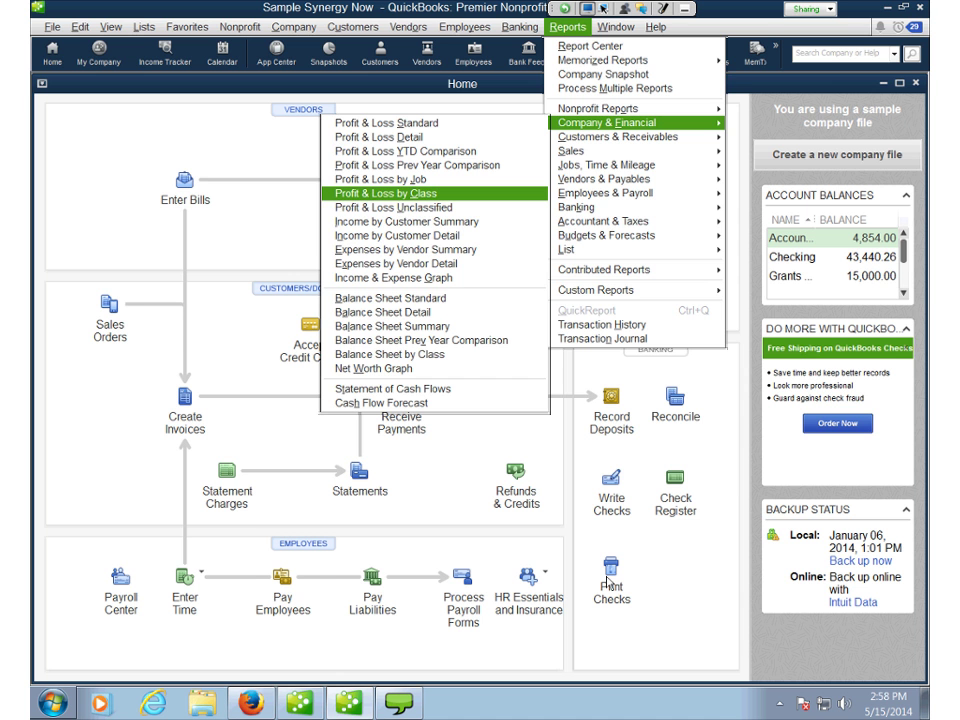
key("Return")
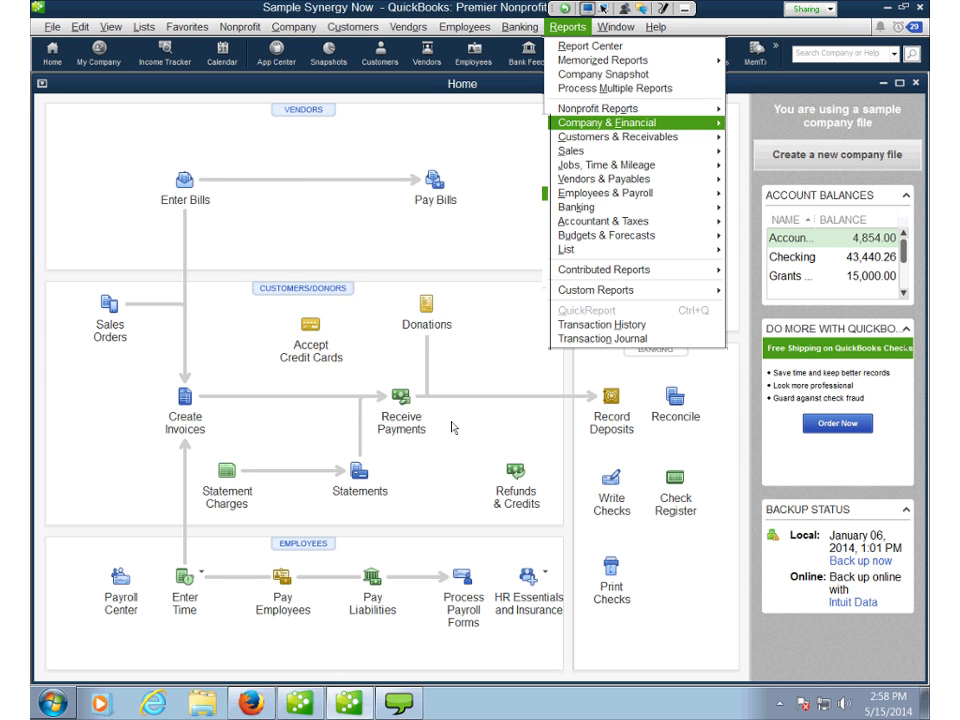
type("a")
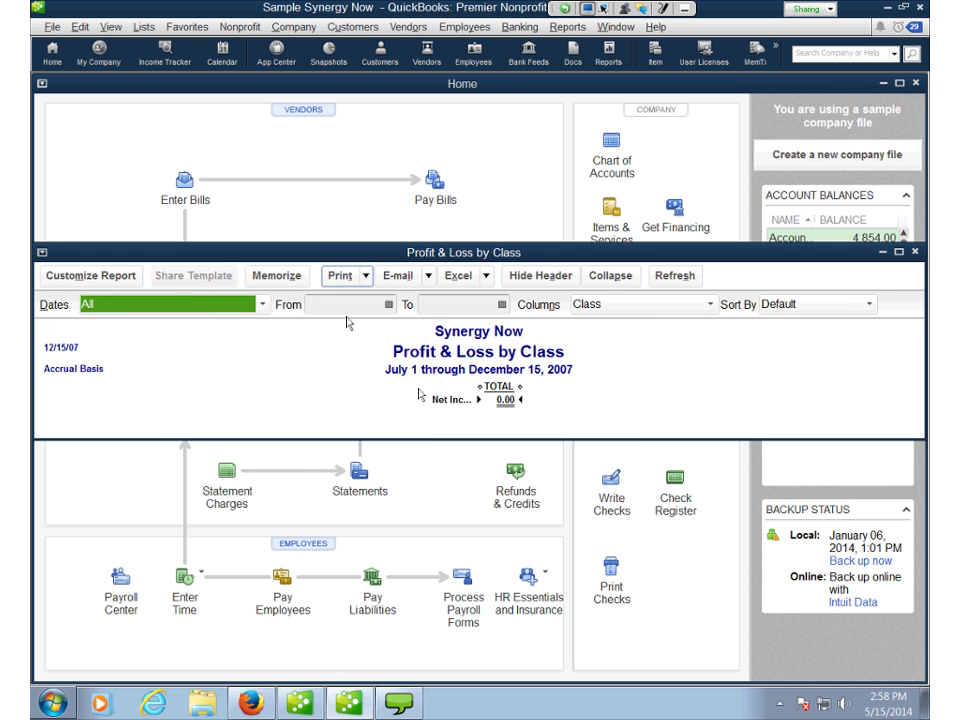
key("Tab")
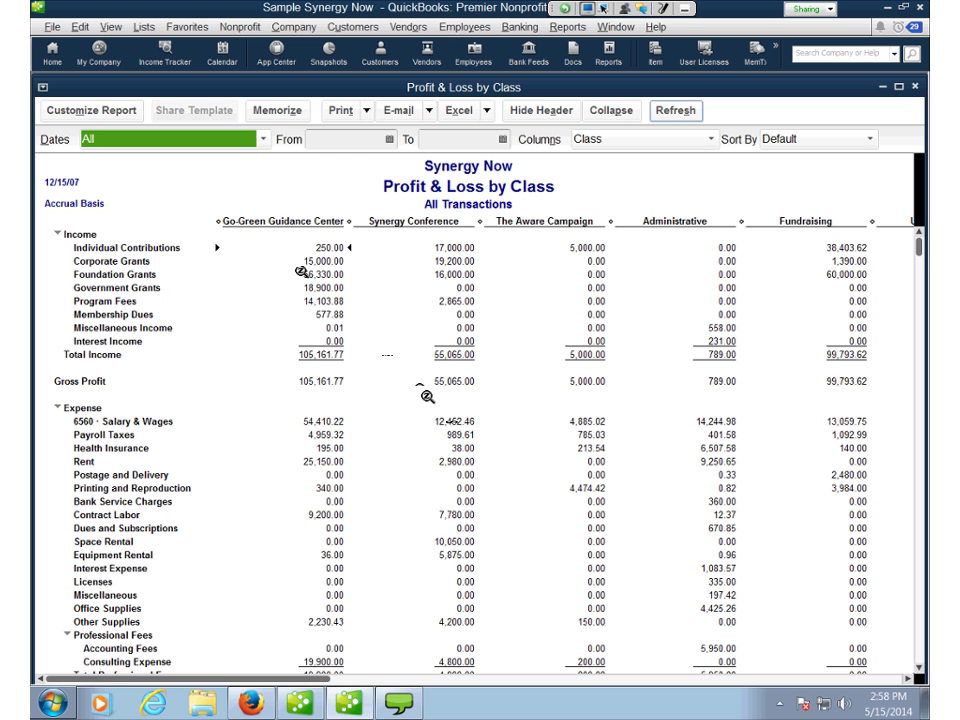
left_click(610, 110)
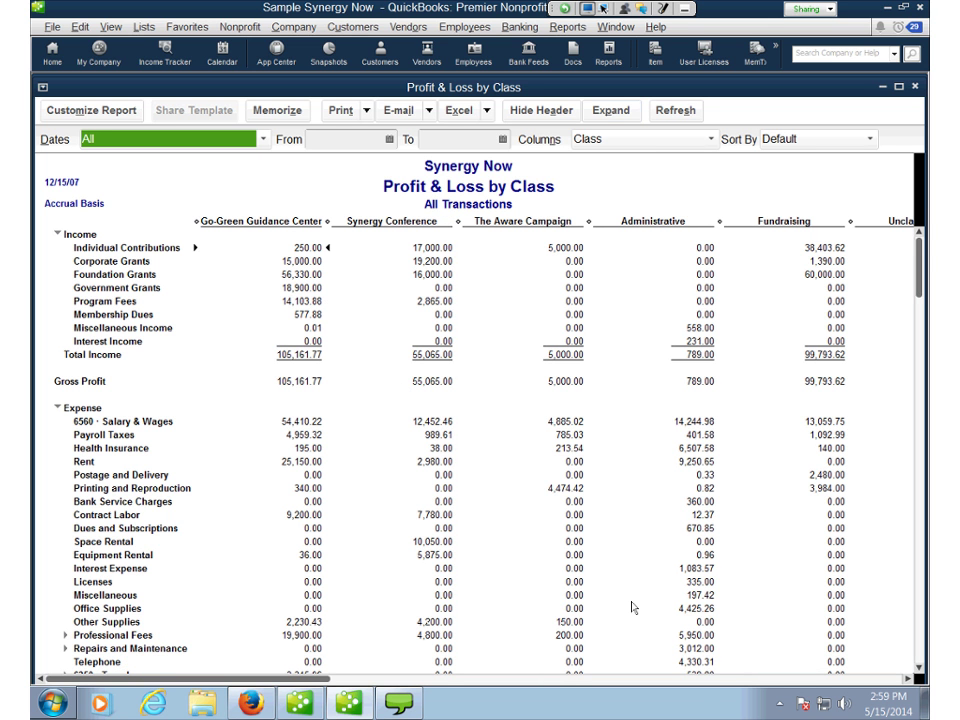
scroll(572, 606, "down", 5)
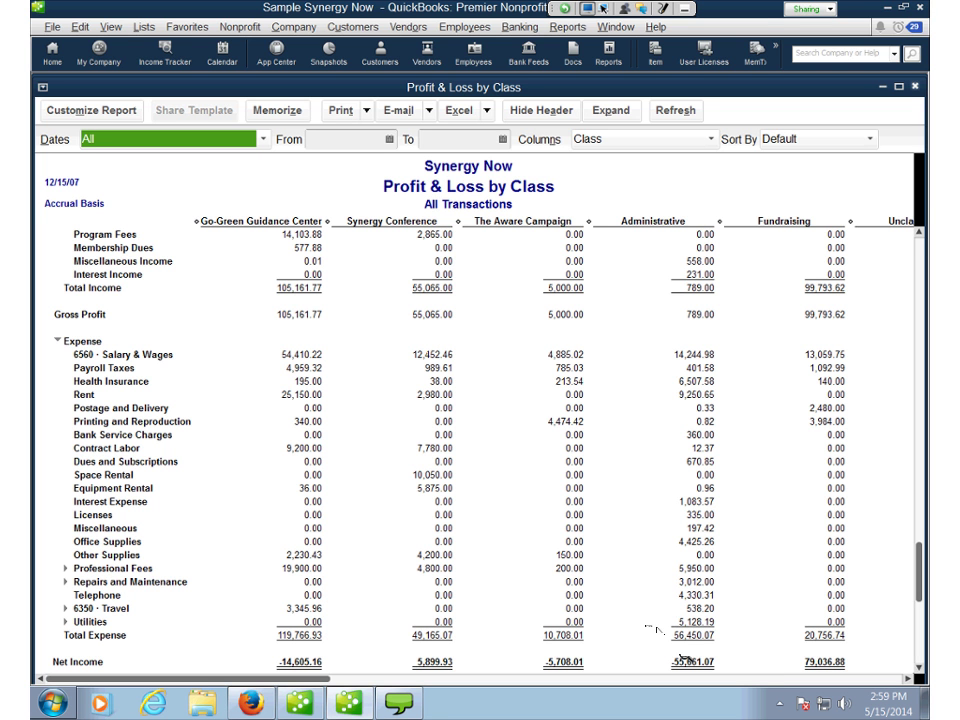
key("Escape")
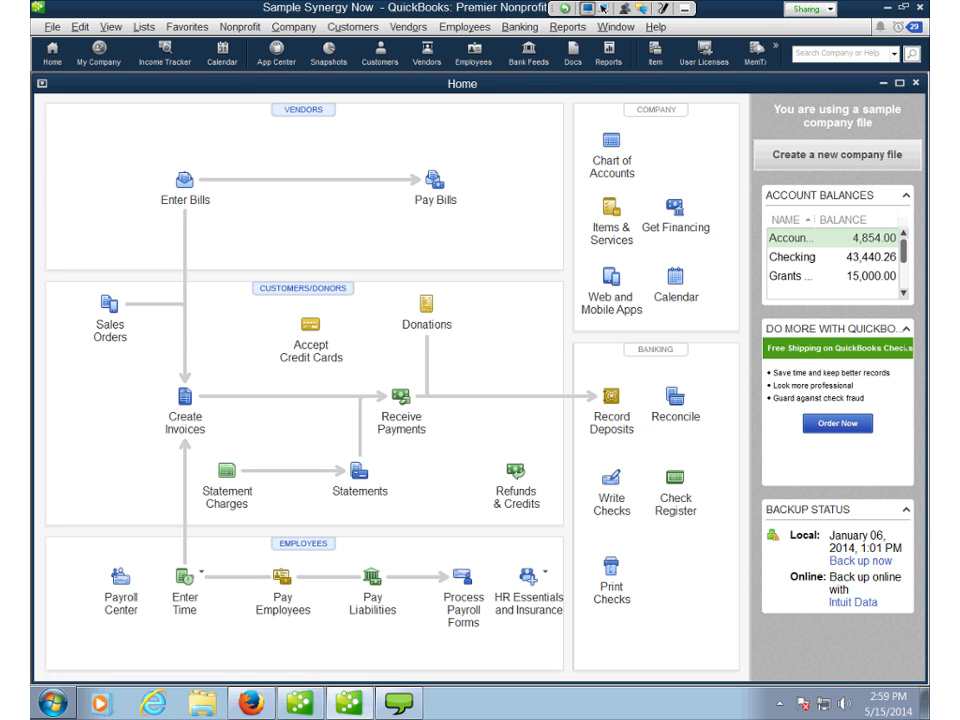
Open the Vendor Center and start a new single vendor, then cancel it
key("alt+o")
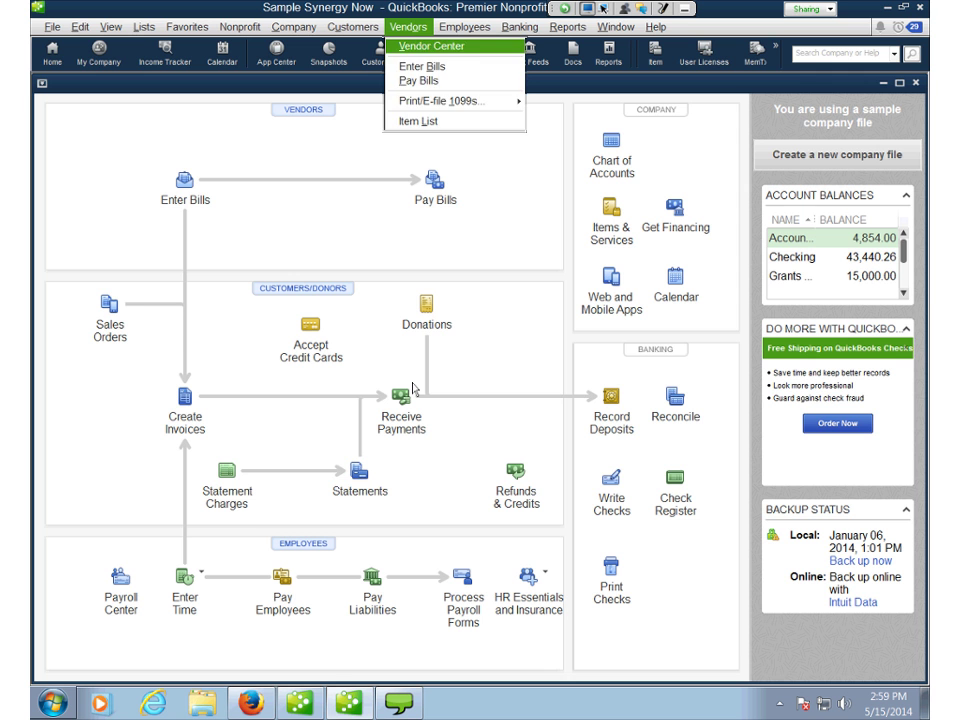
key("Return")
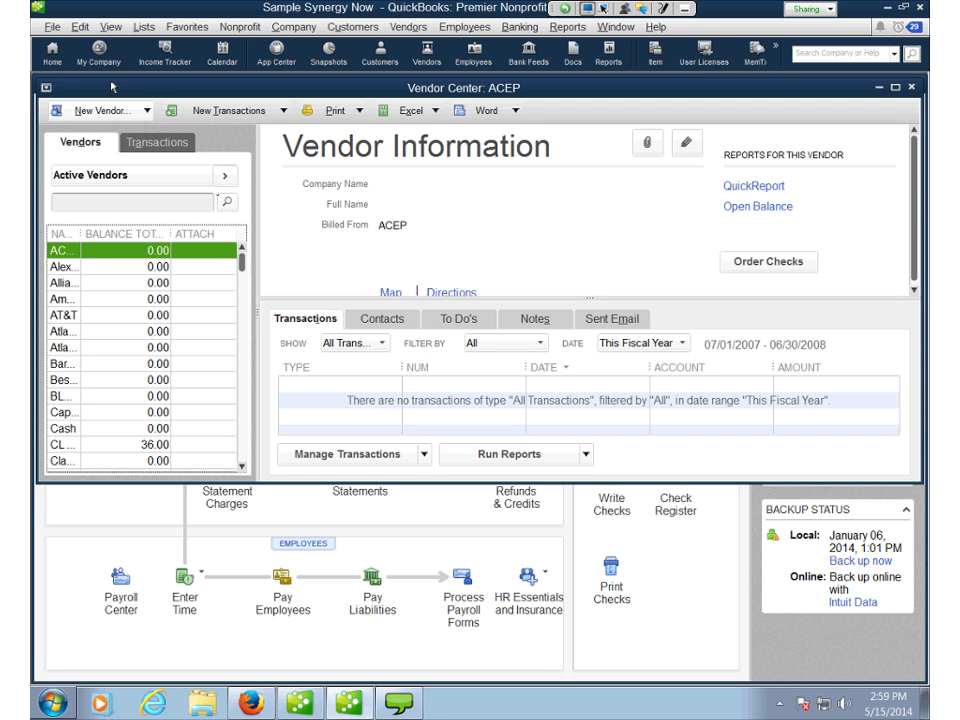
key("alt+n")
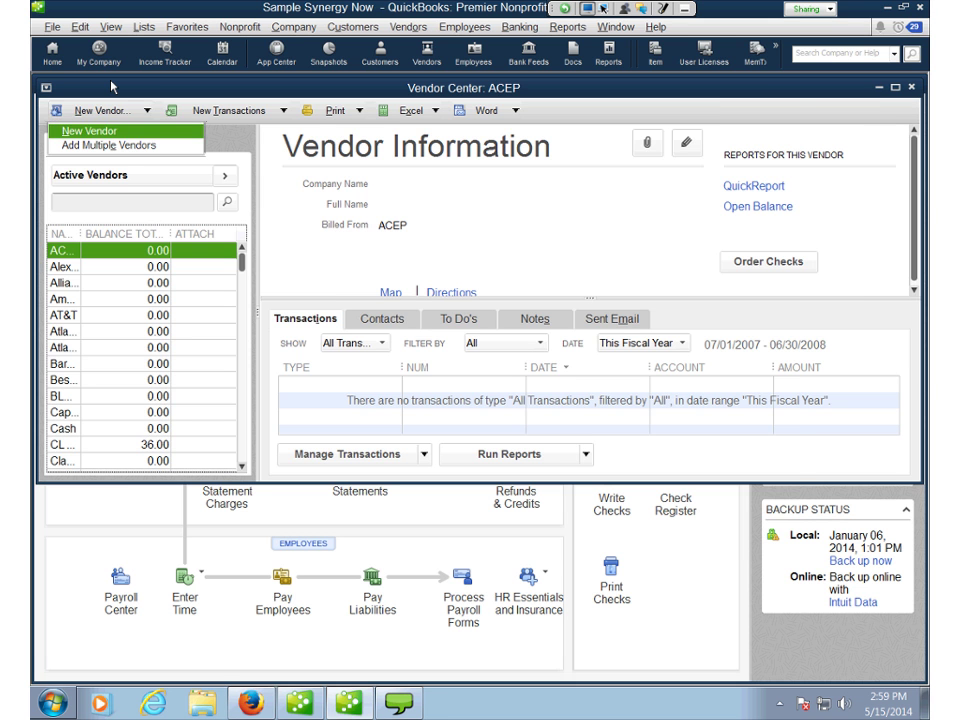
key("Return")
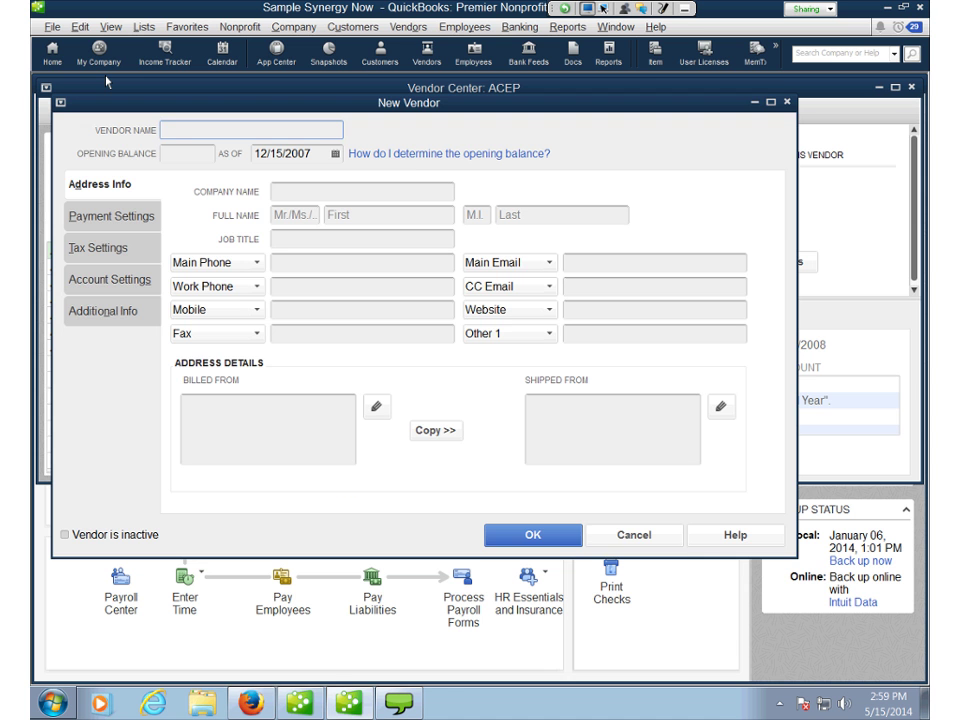
key("Escape")
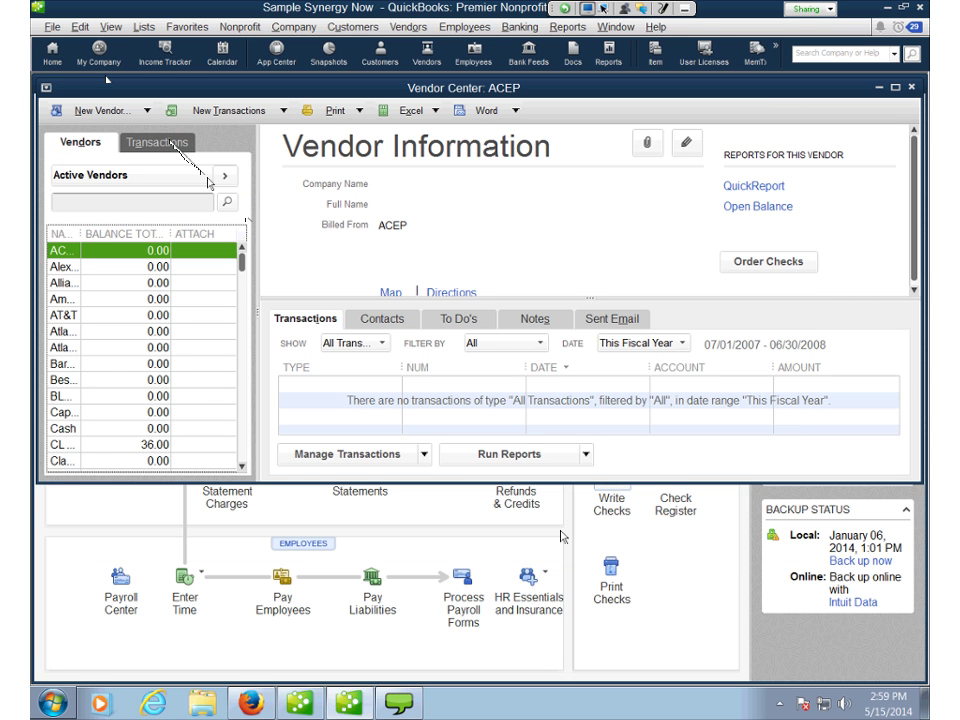
Open Add/Edit Multiple List Entries for vendors, inspect the Youthful Voices row, and close the Vendor Center
left_click(148, 112)
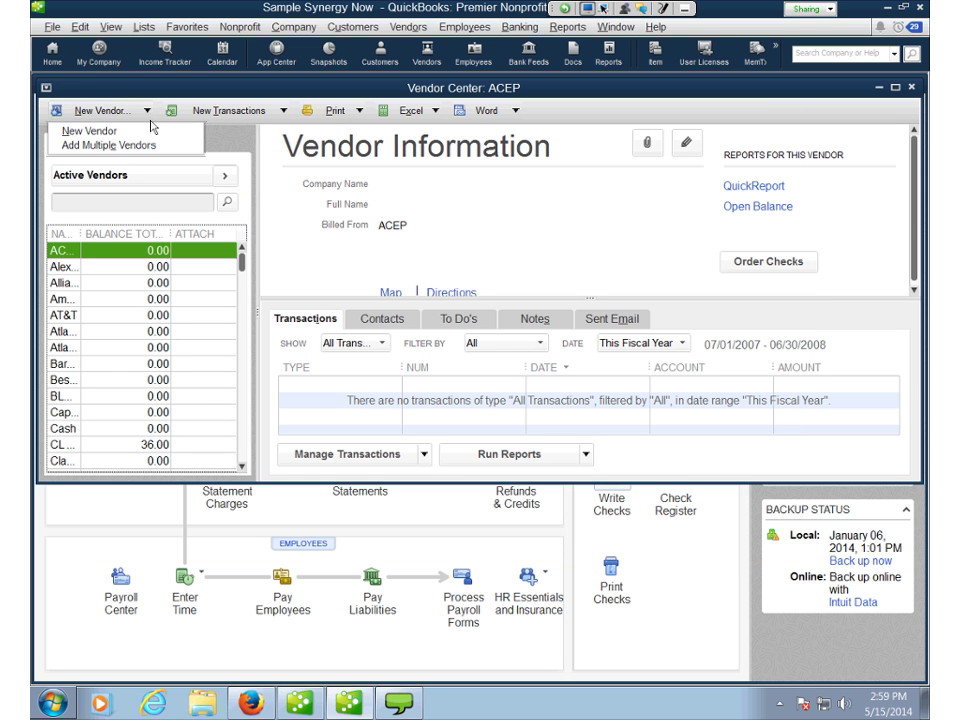
key("Down")
key("Down")
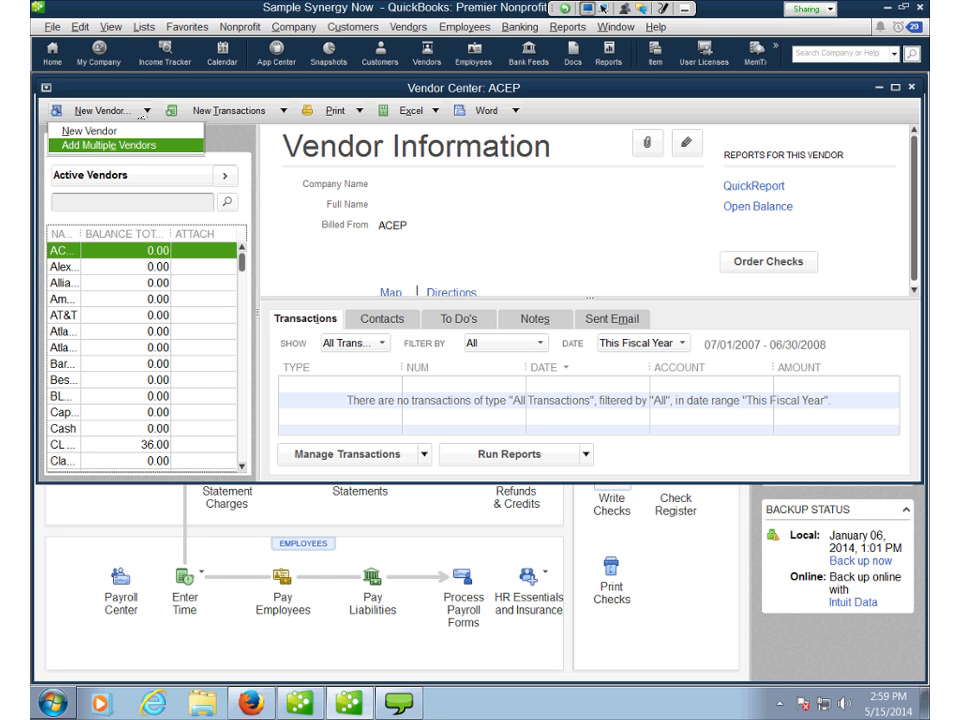
key("Return")
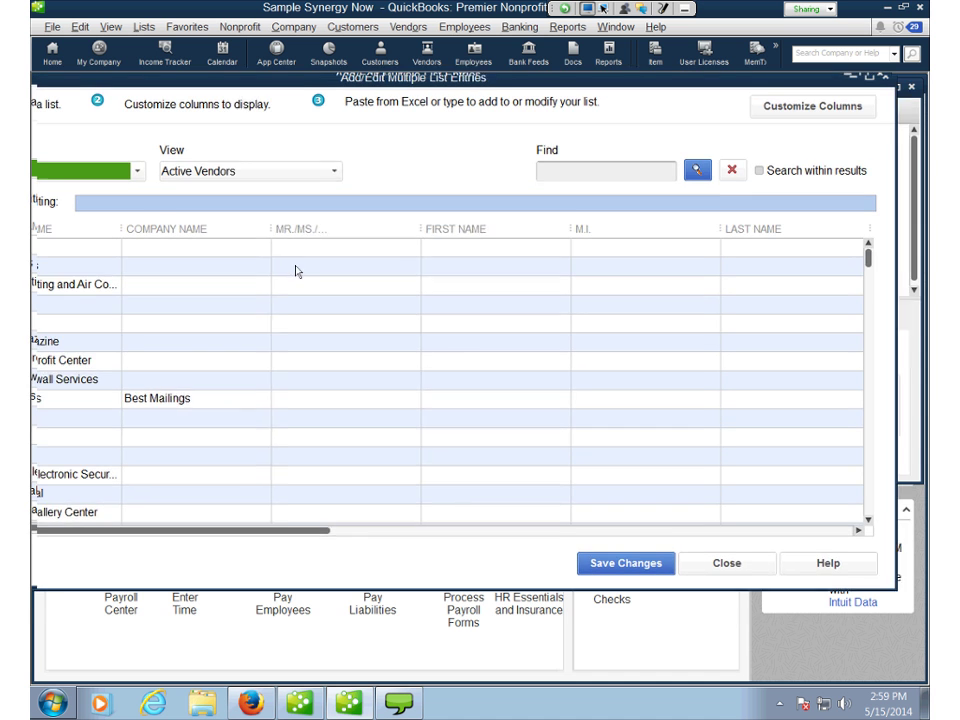
scroll(455, 380, "down", 15)
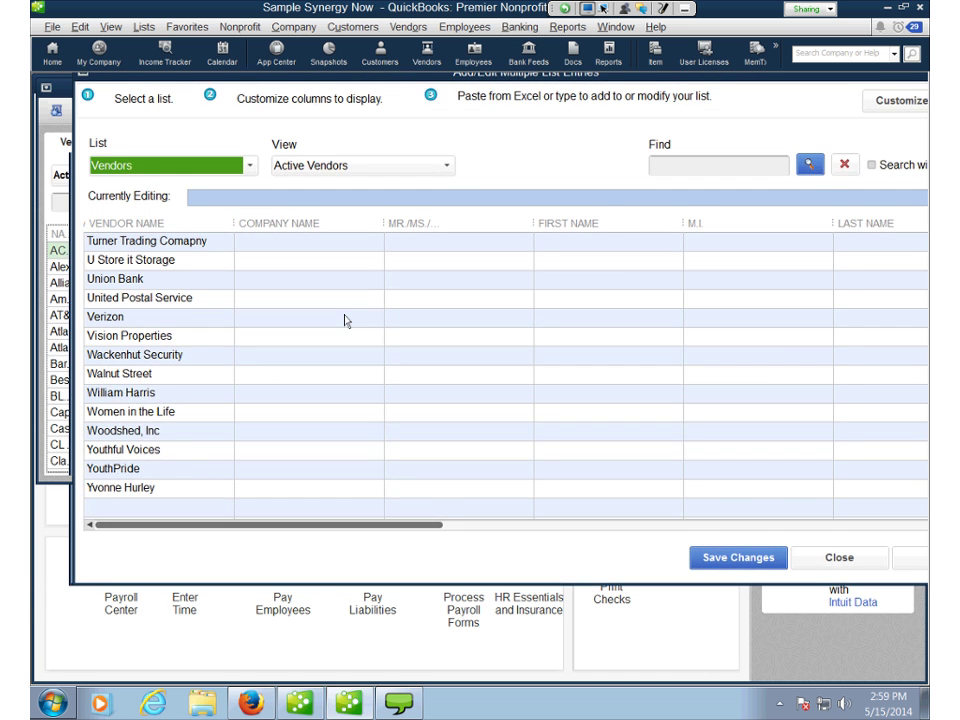
right_click(118, 508)
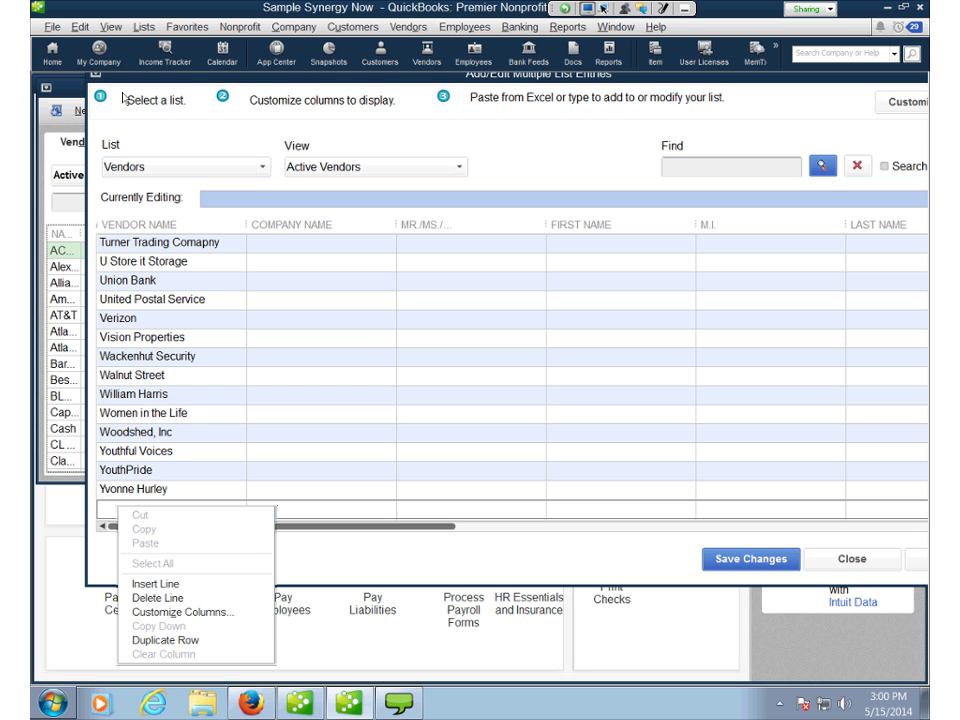
left_click(446, 418)
left_click(475, 452)
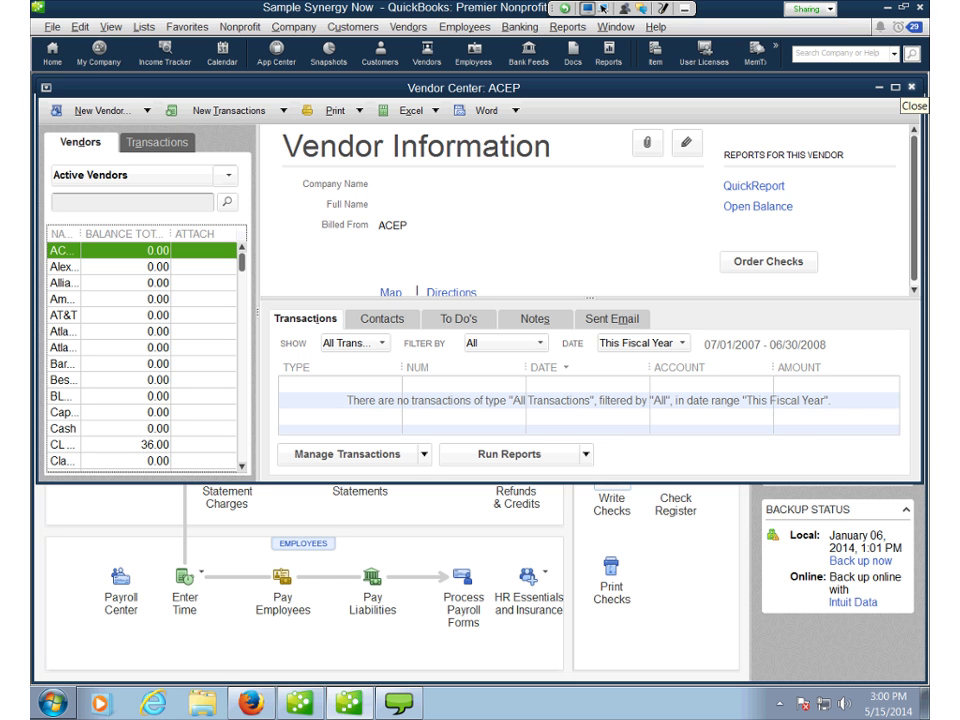
left_click(911, 87)
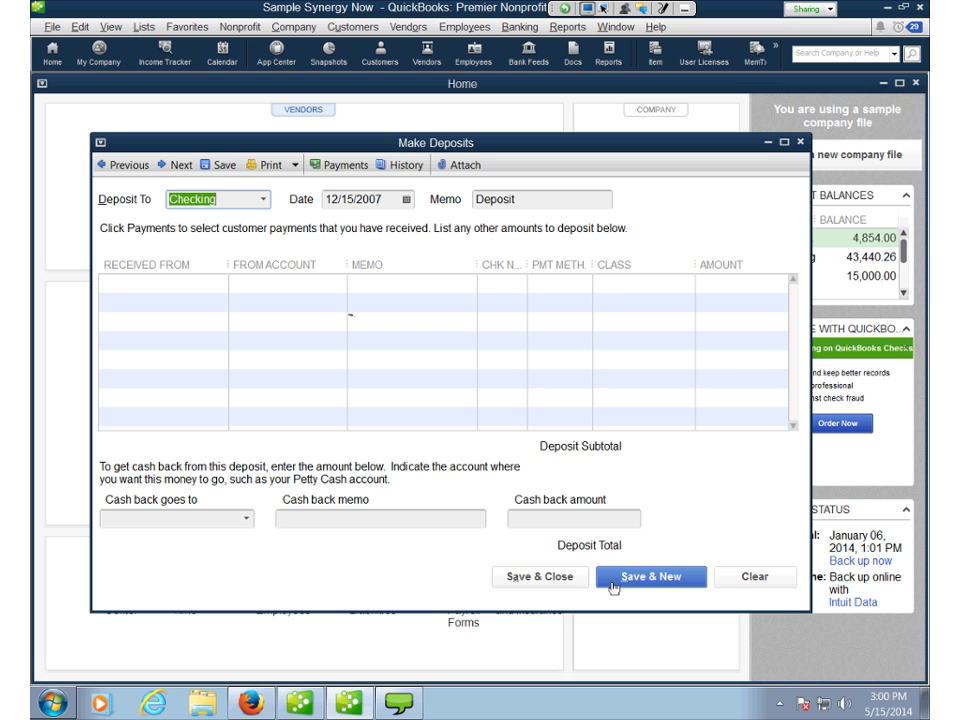
Enter the first deposit line: Individual Contributions, class Go-Green Guidance Center, amount 10,000
left_click(343, 313)
key("alt+Down")
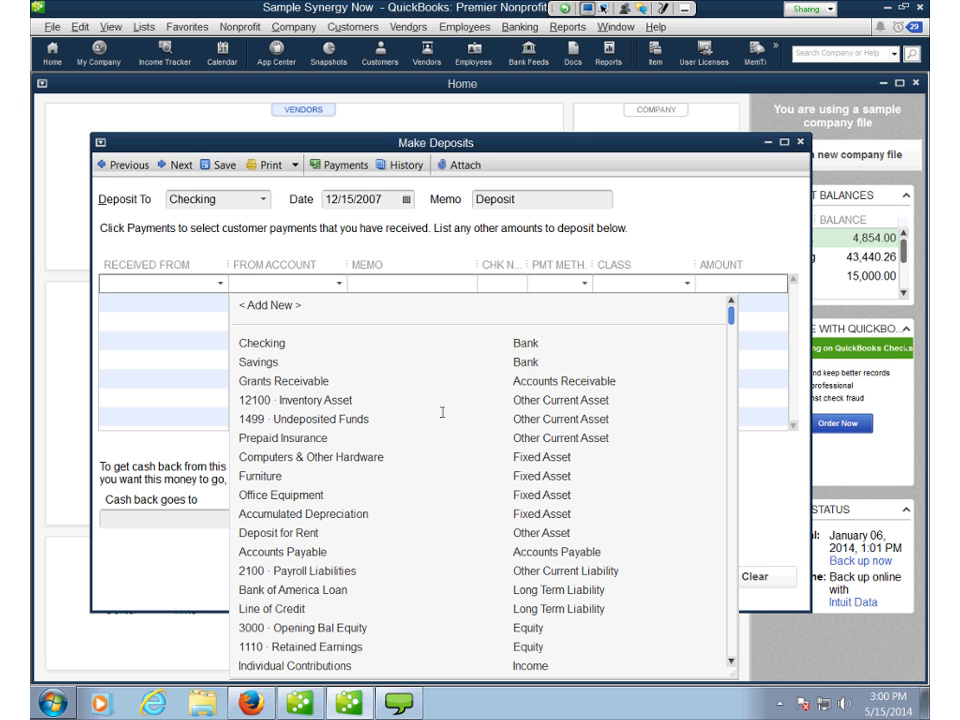
scroll(716, 690, "down", 3)
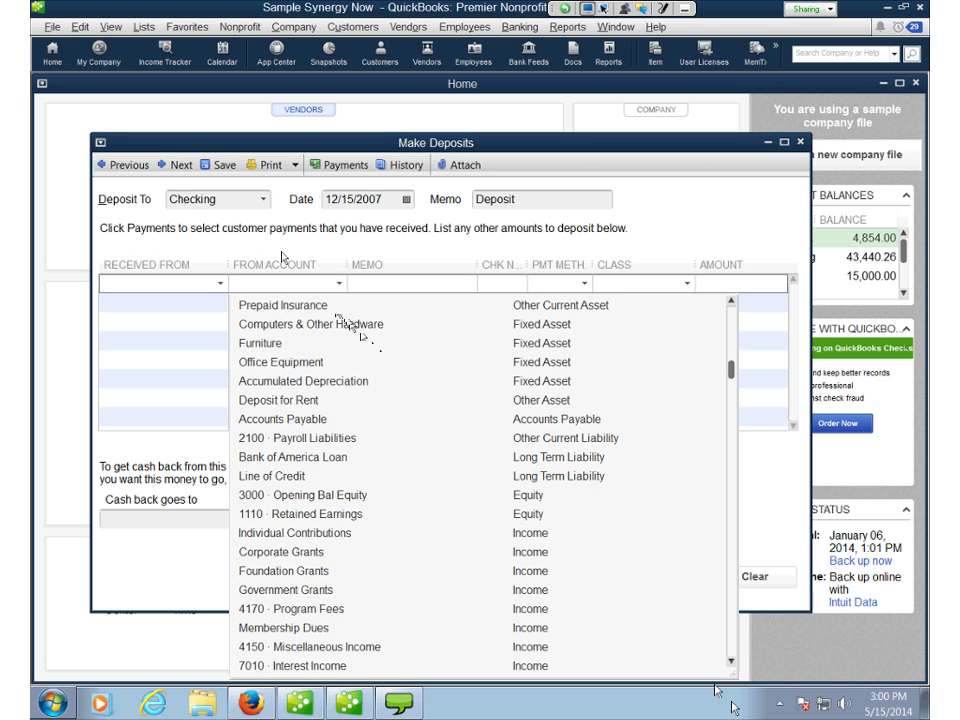
left_click(294, 533)
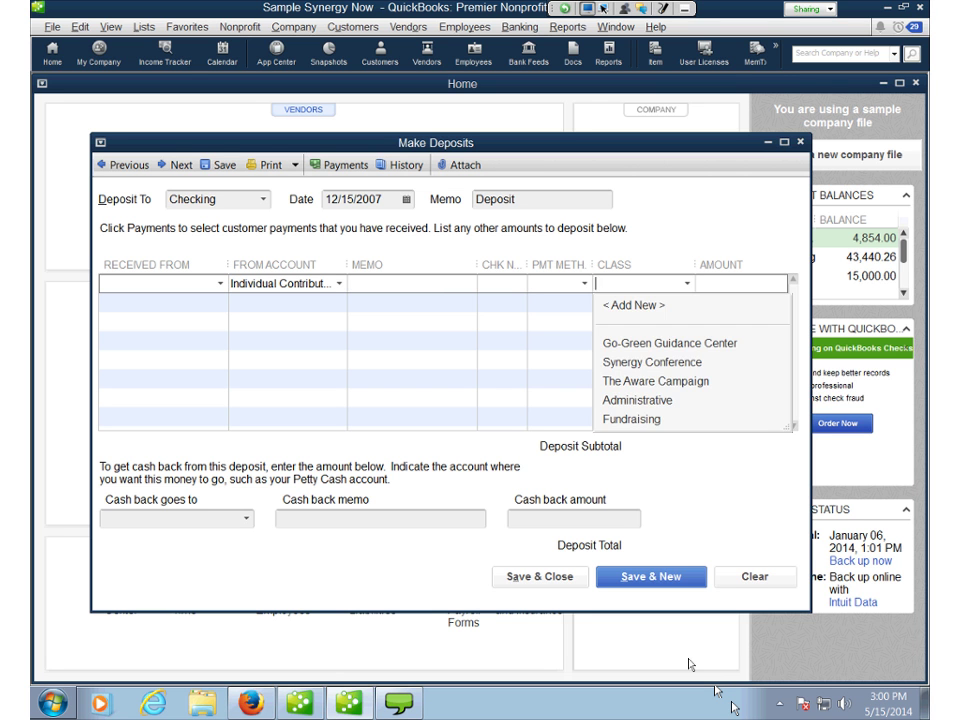
type("Go-Green Guid...")
key("Tab")
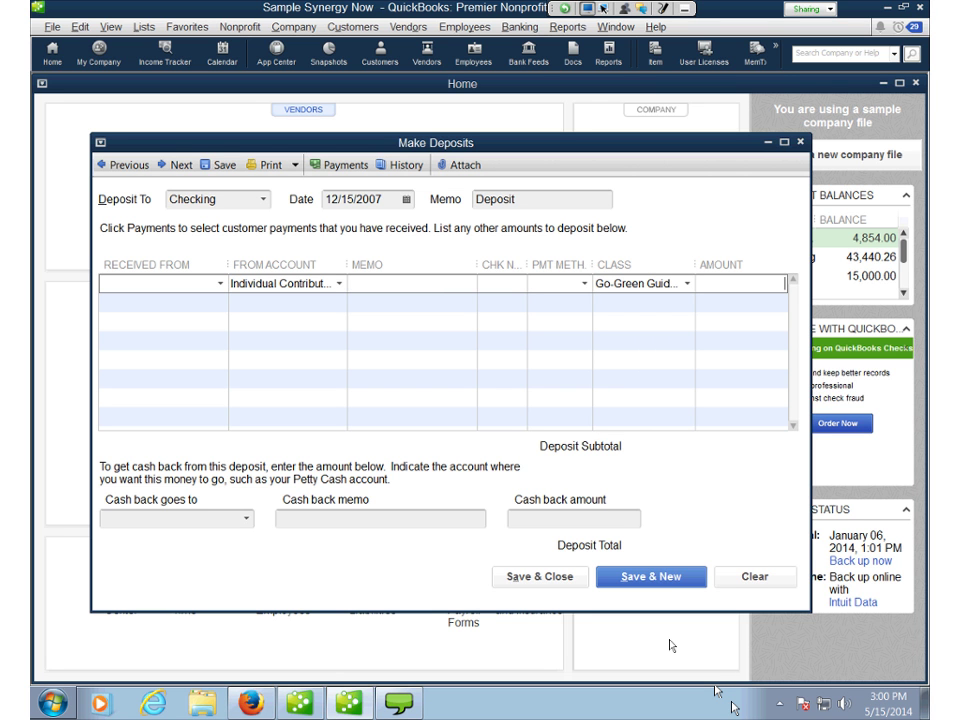
type("10000")
left_click(332, 304)
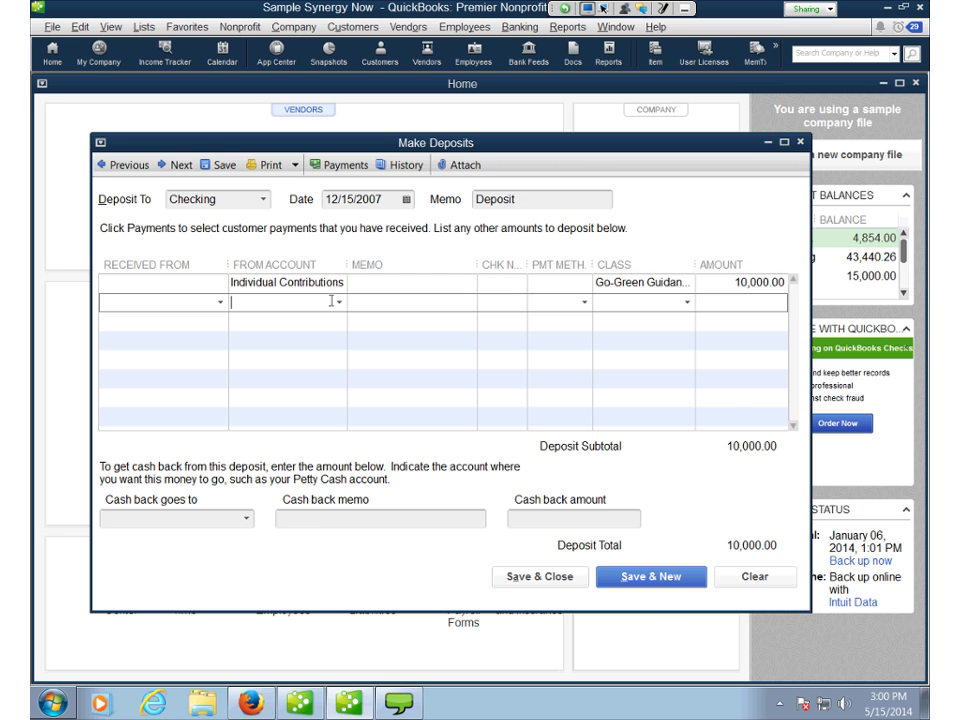
Add a Membership Dues line for 325.00, then close the deposit without recording it
left_click(339, 302)
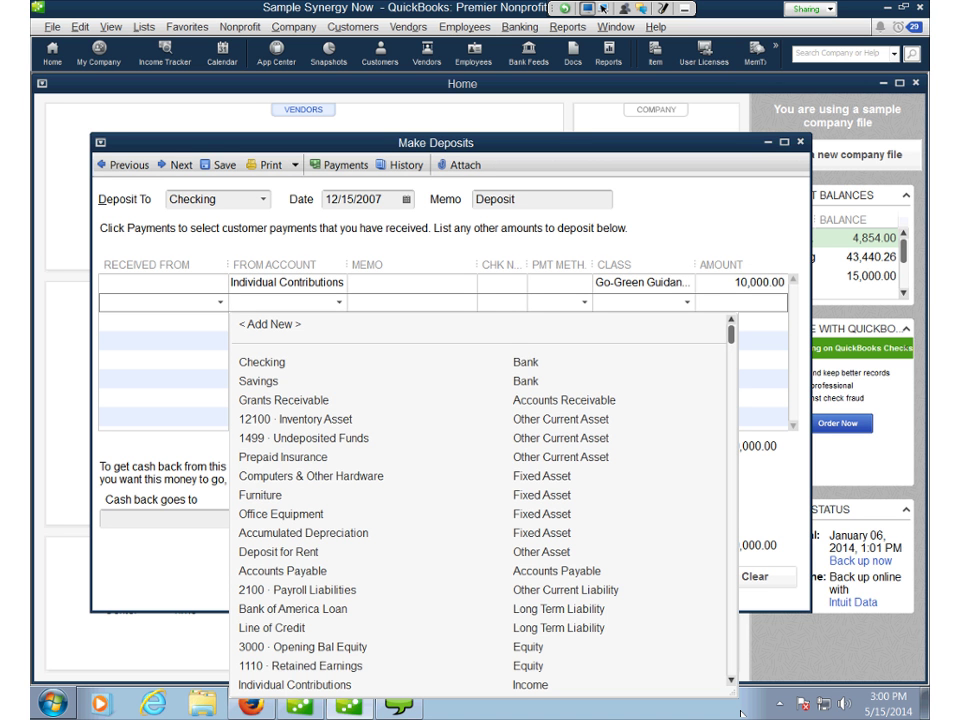
scroll(741, 712, "down", 6)
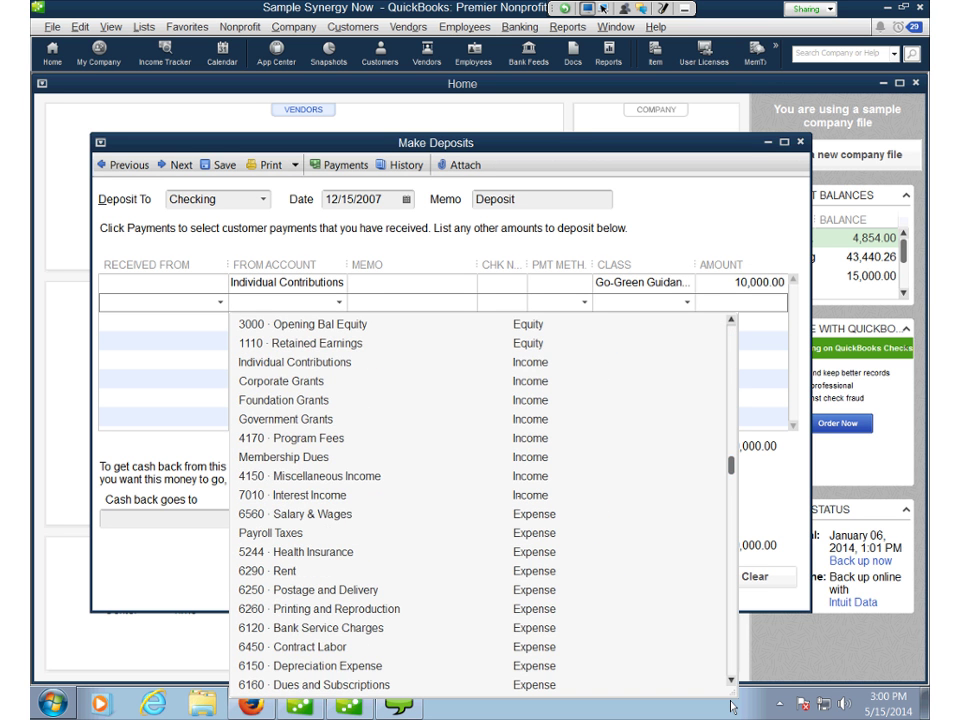
left_click(283, 457)
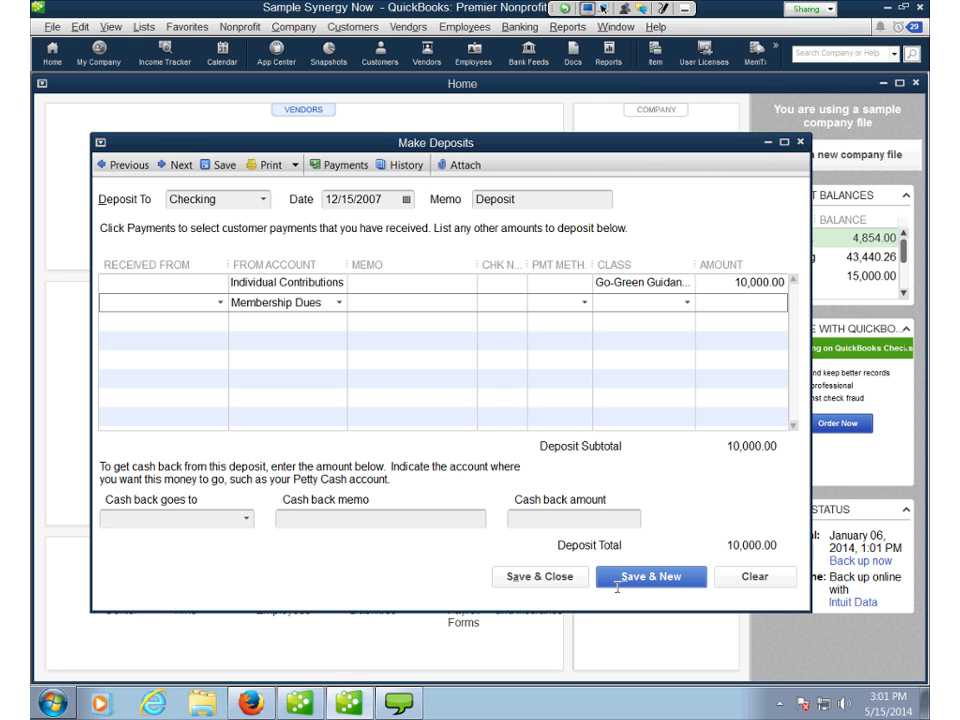
type("325.00")
key("Tab")
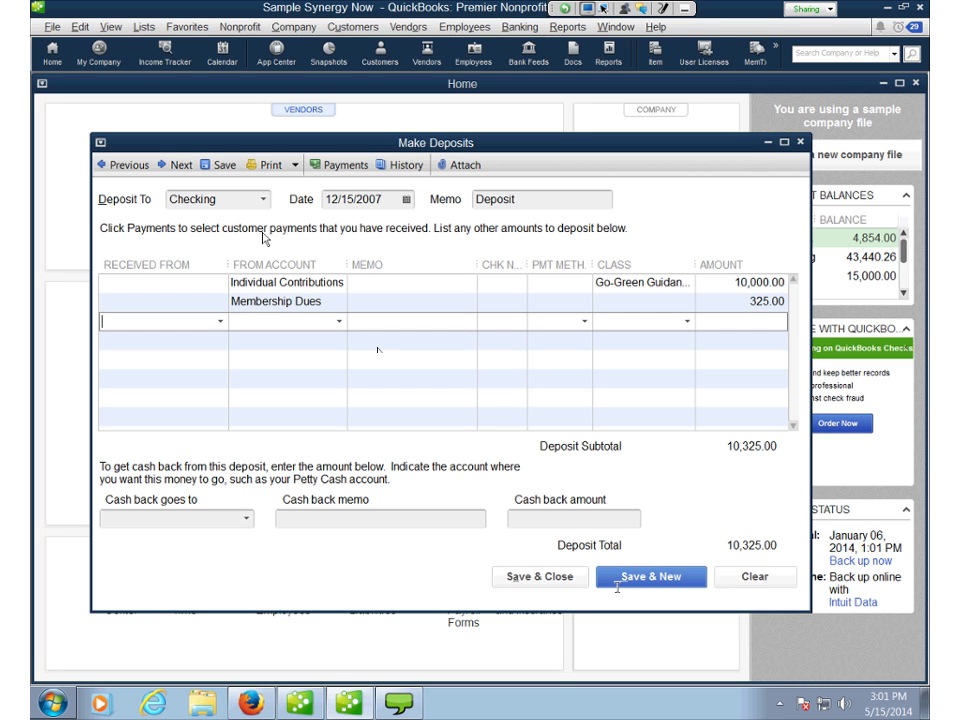
key("shift+Tab")
key("shift+Tab")
key("shift+Tab")
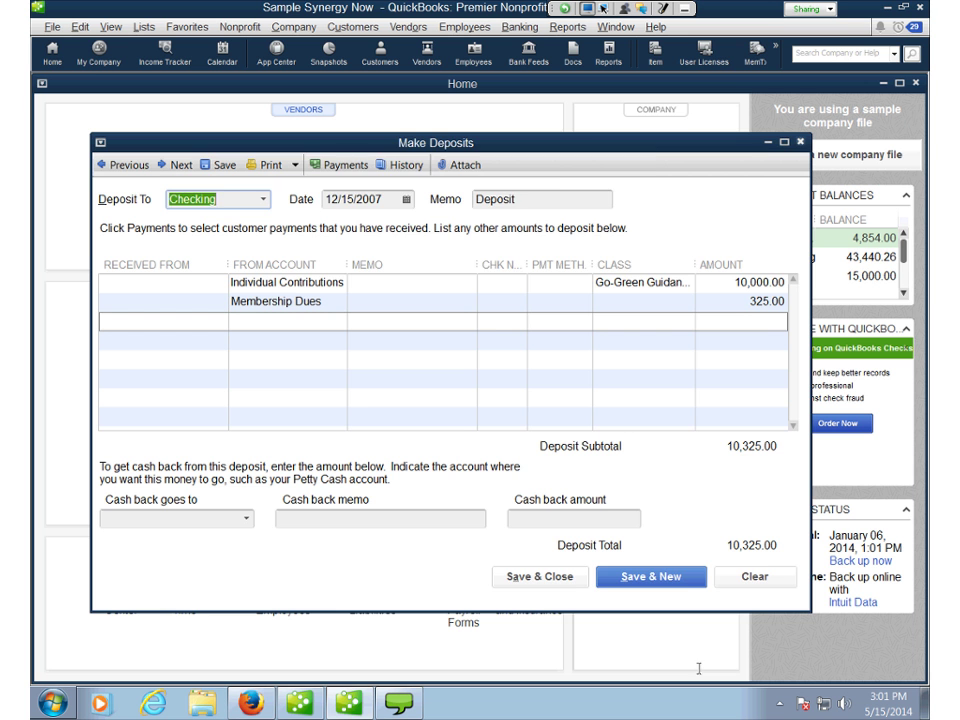
key("Escape")
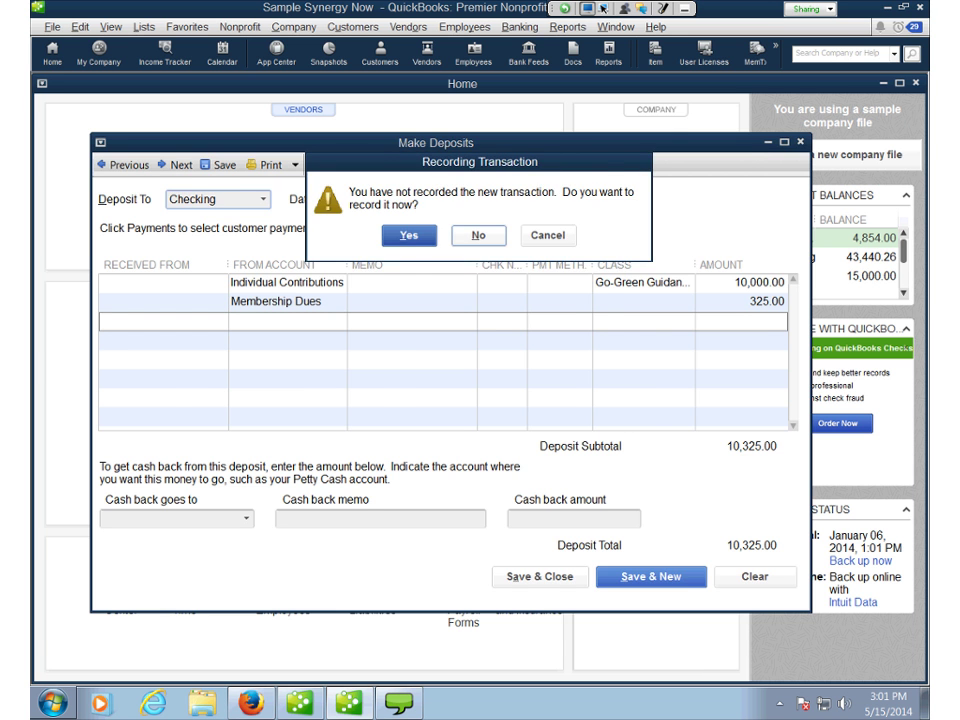
left_click(478, 235)
key("ctrl+w")
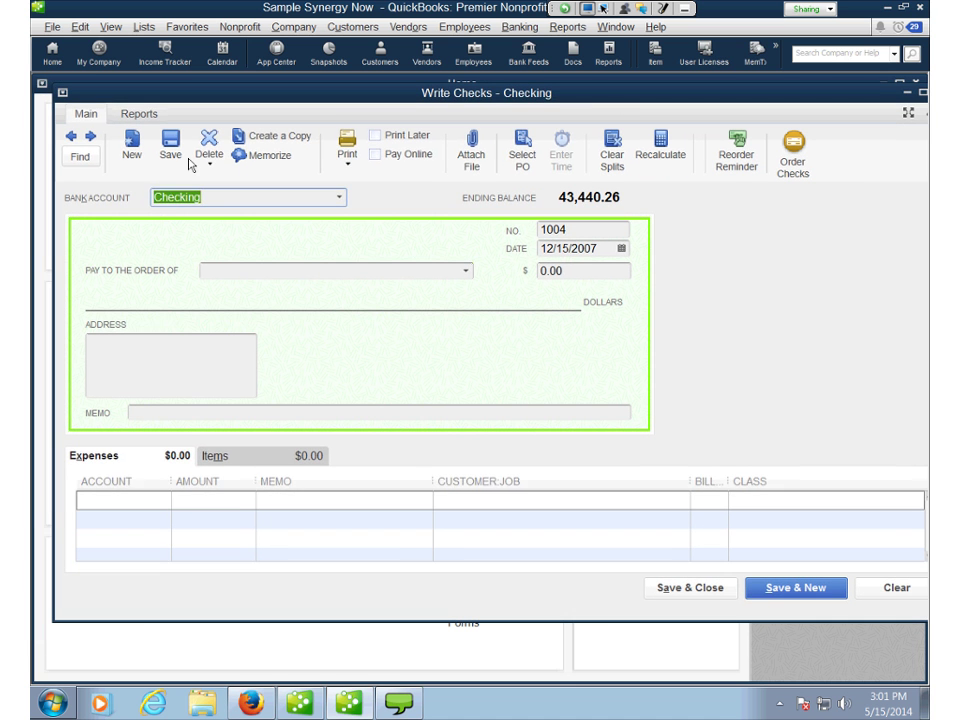
key("Escape")
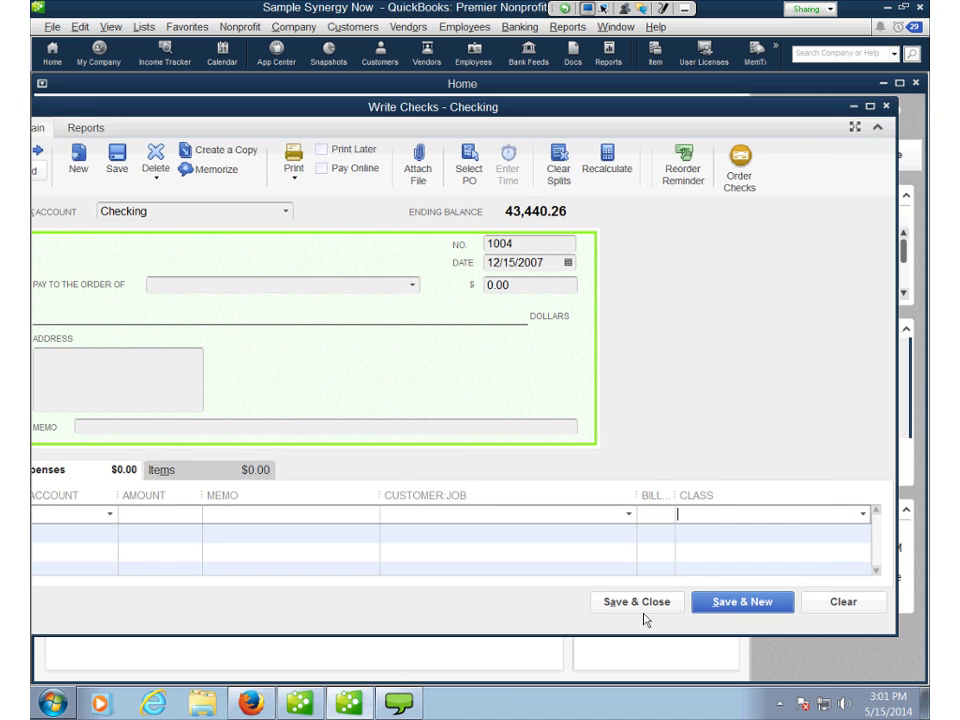
left_click(640, 605)
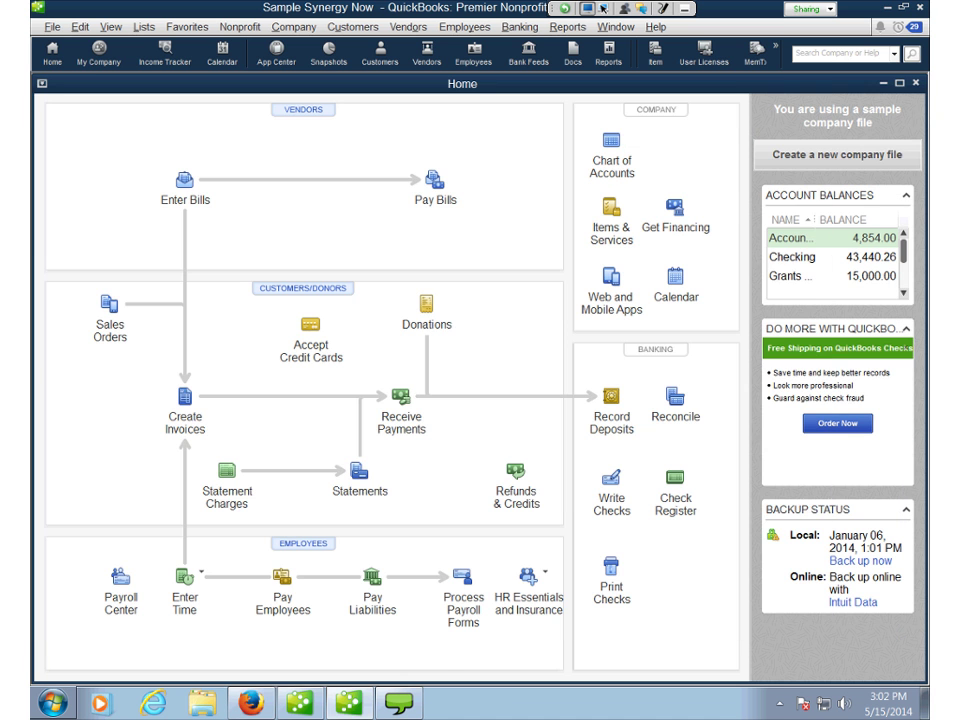
Start a new bill for the chosen vendor with reference number 123 and amount due 100.00
left_click(189, 163)
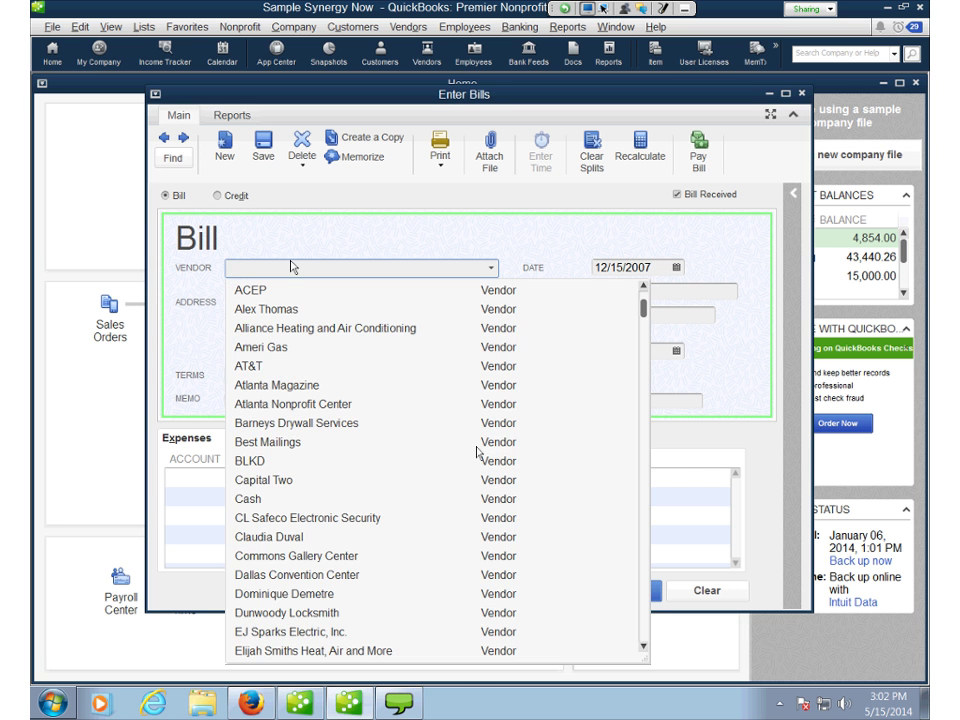
left_click(300, 309)
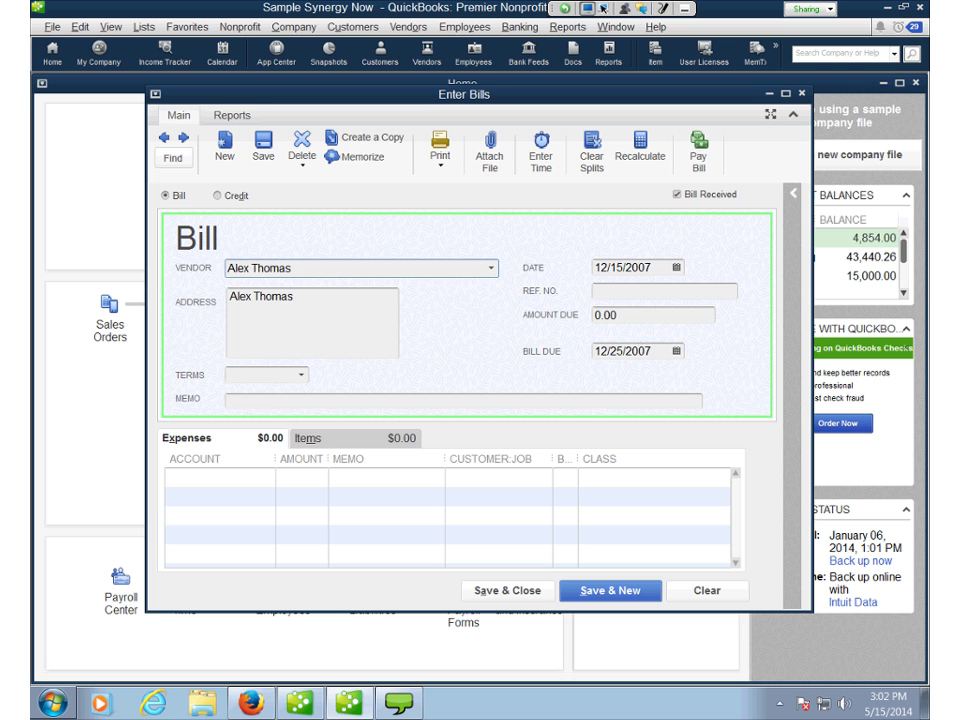
left_click(664, 291)
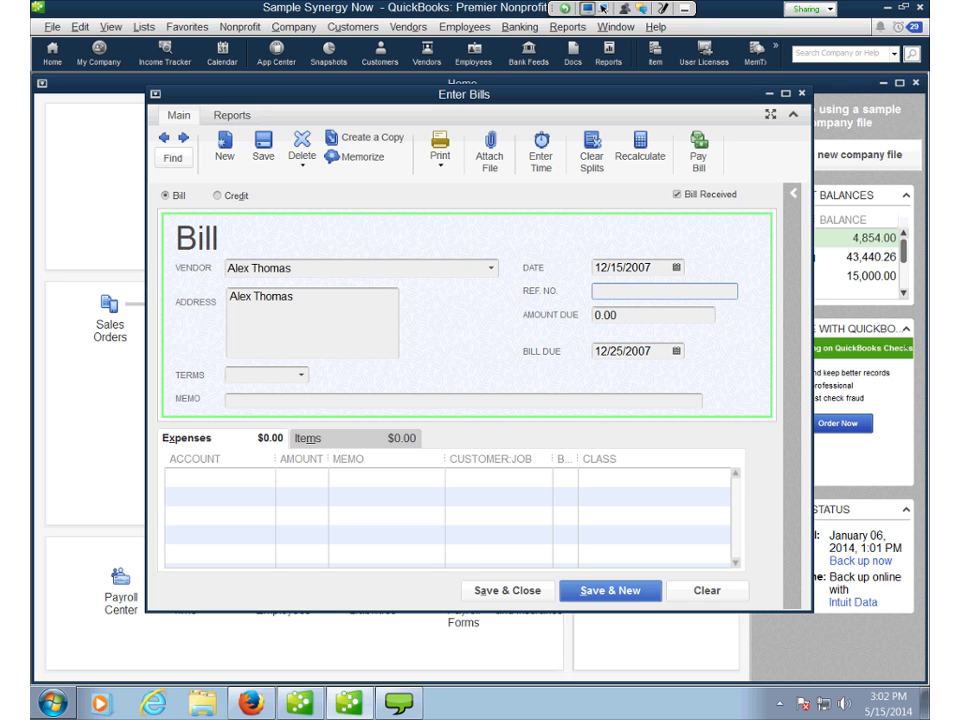
type("123")
key("Tab")
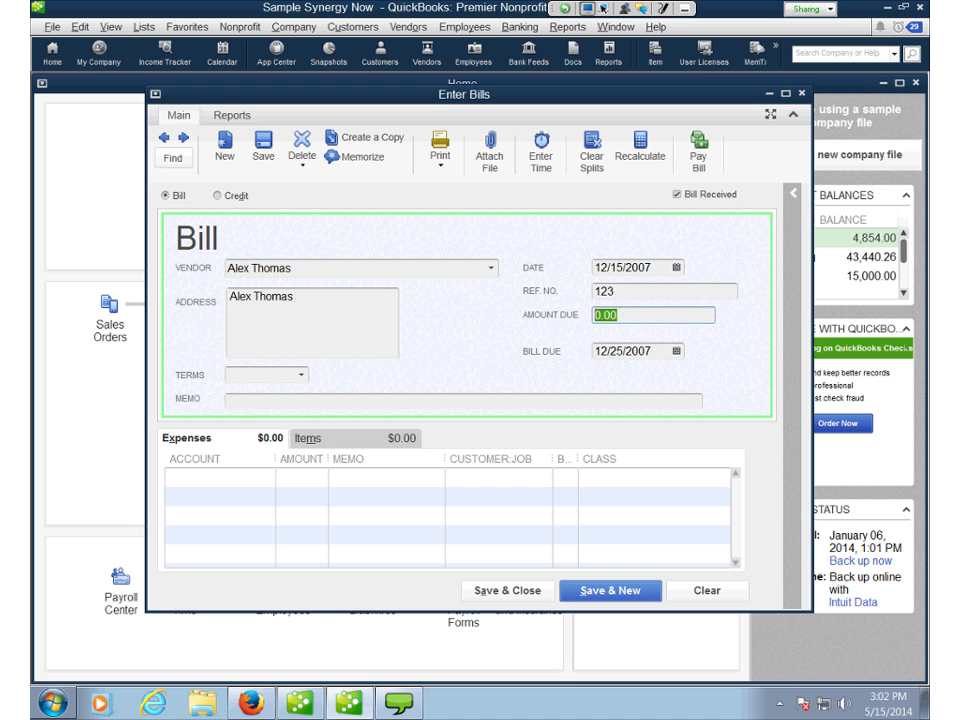
type("100.00")
key("Tab")
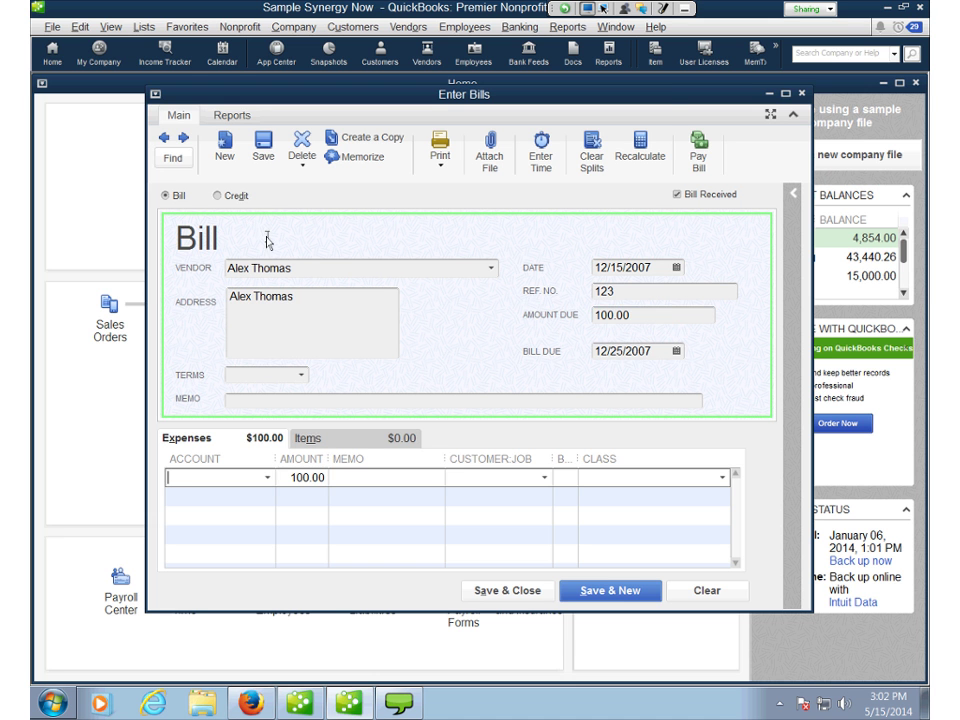
Charge it to account 6550 with class Administrative, date it 06/30/2020, and save the bill
type("6550")
key("Return")
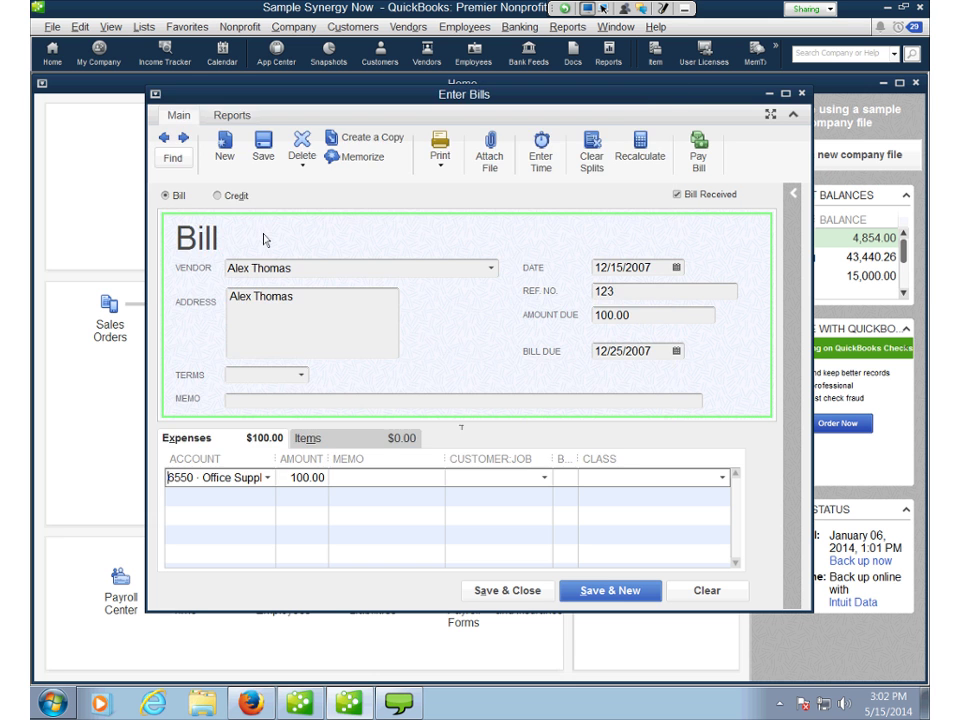
key("Tab")
key("Tab")
key("Tab")
key("Tab")
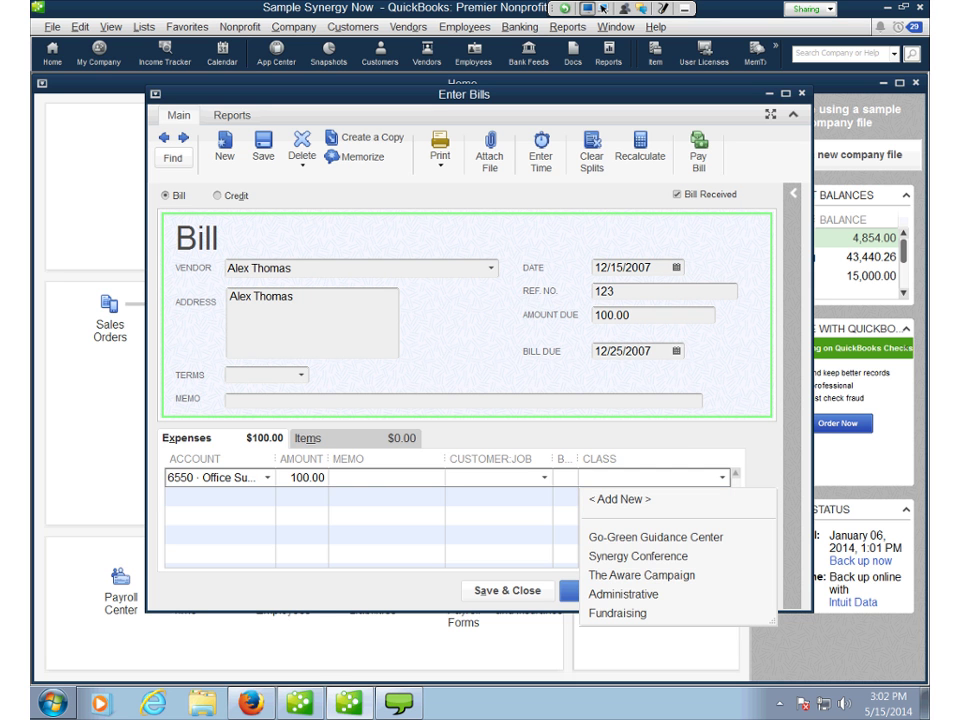
type("ative")
key("Return")
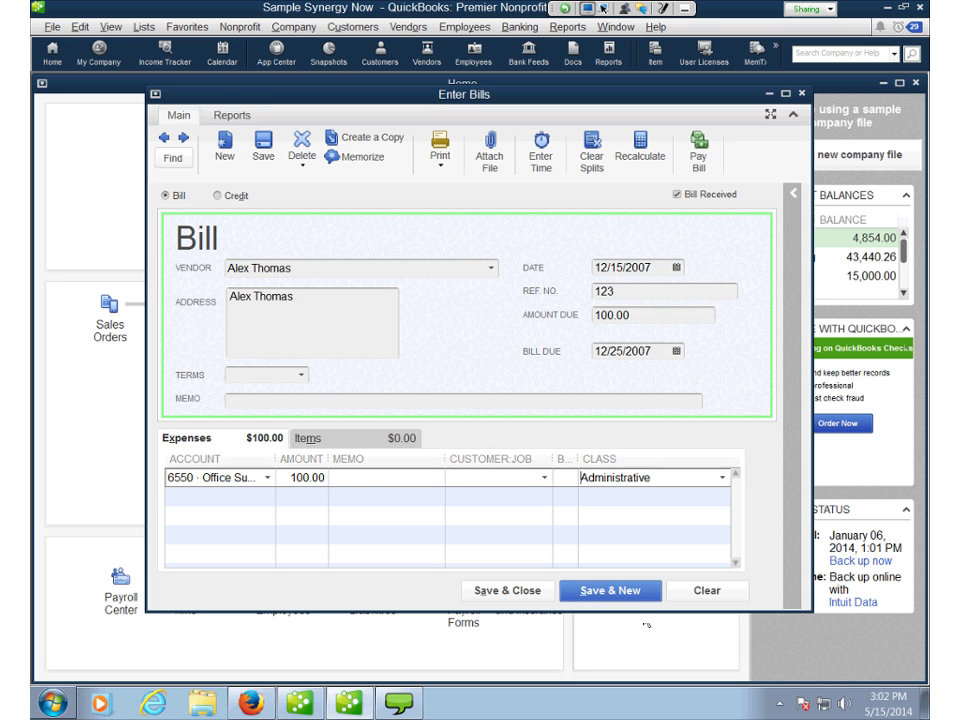
key("Tab")
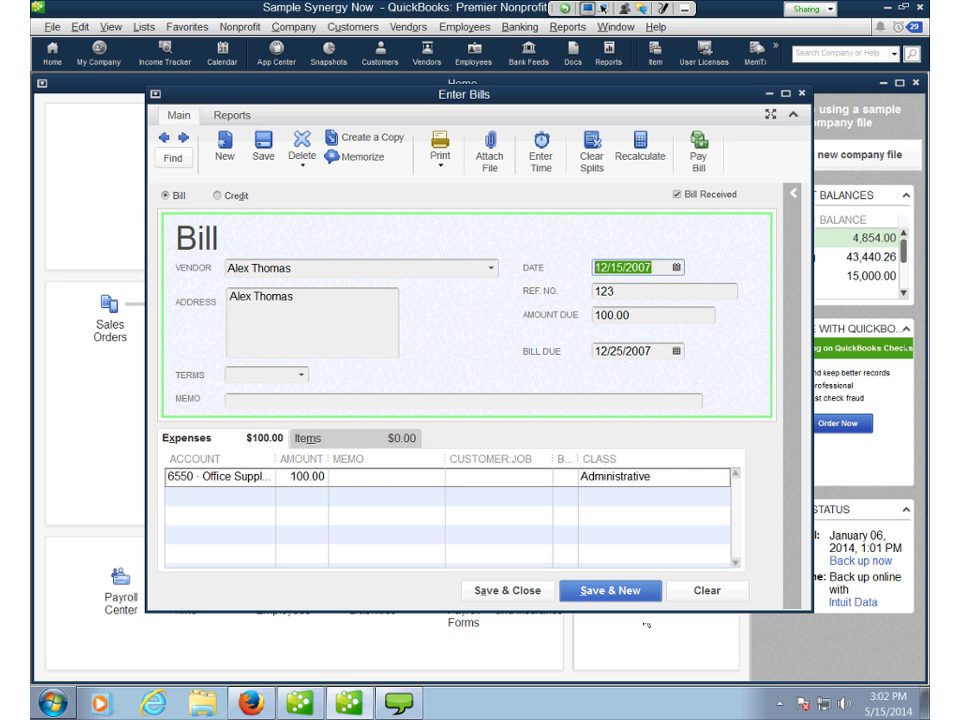
type("06")
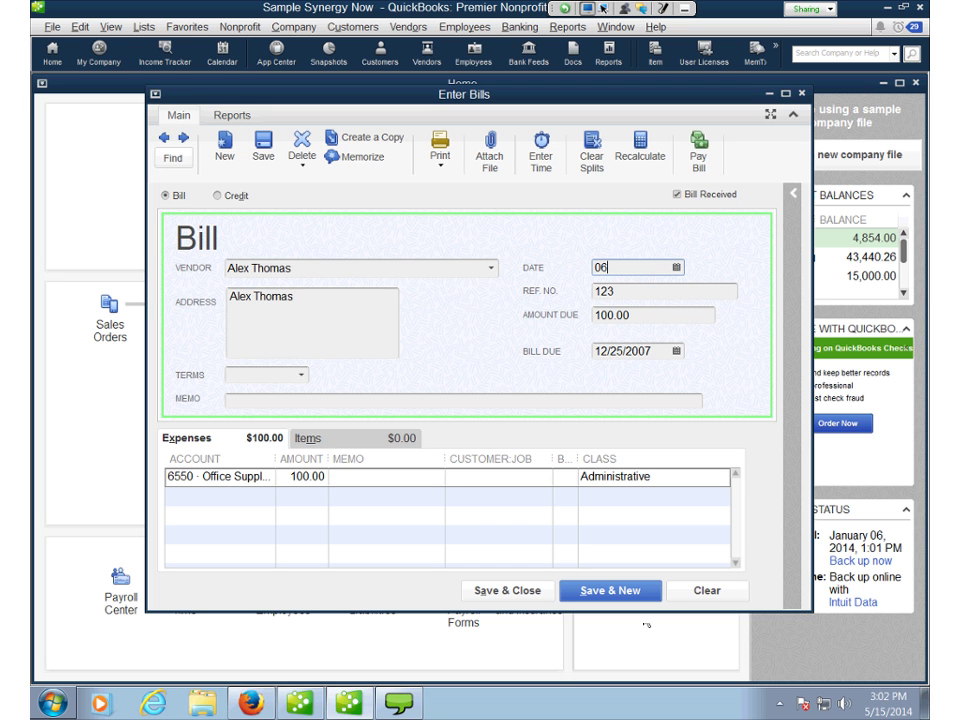
type("3020")
left_click(527, 497)
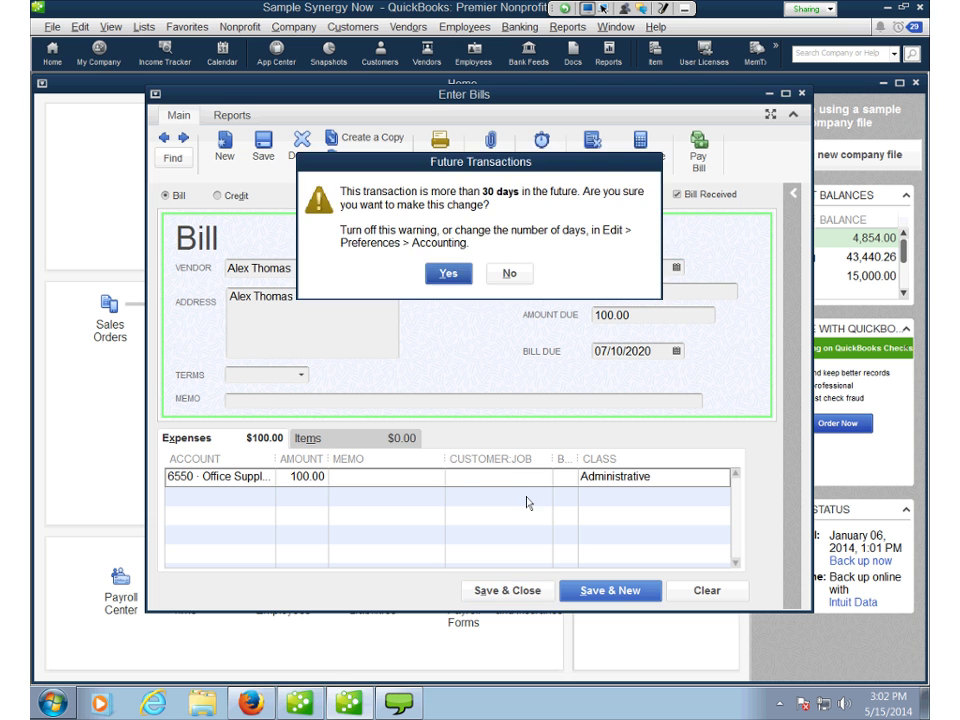
key("Return")
key("alt+a")
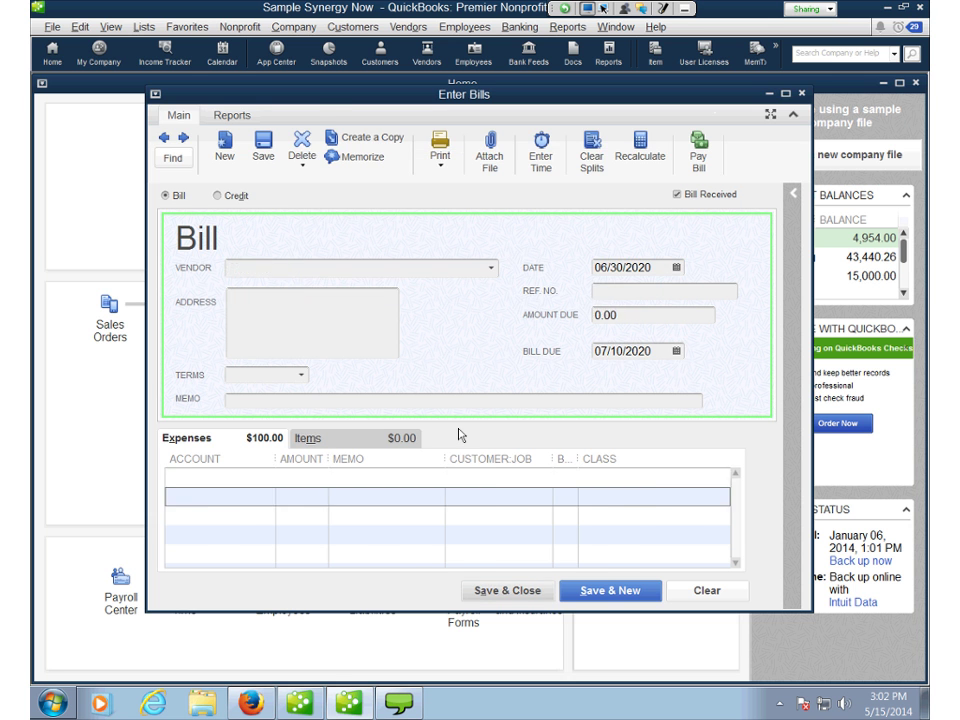
key("alt+r")
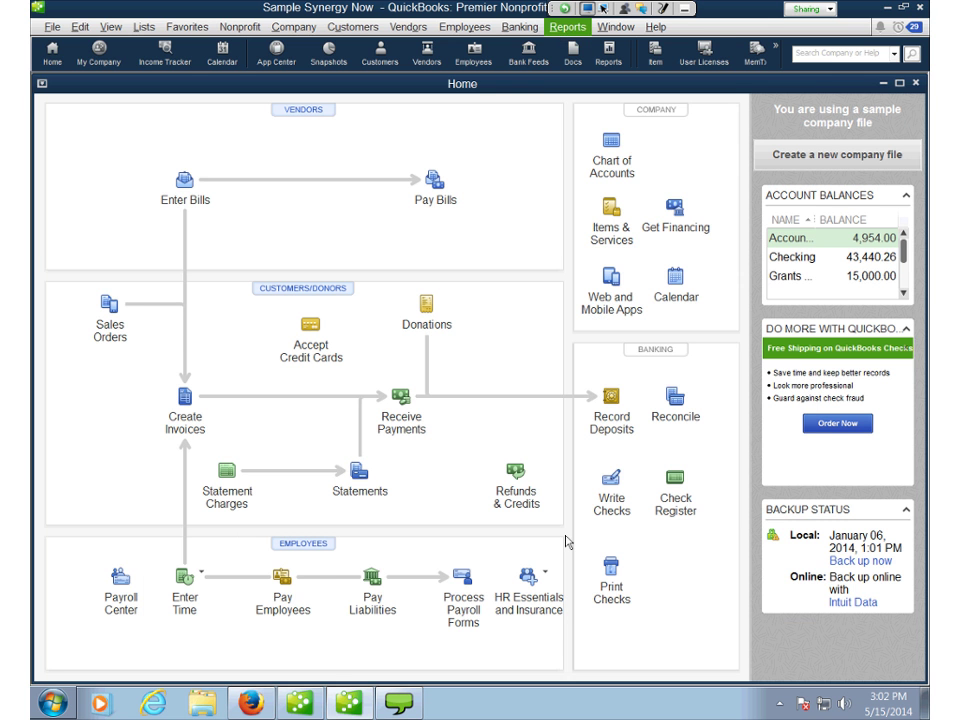
key("Down")
key("Down")
key("Down")
key("Down")
key("Down")
key("Down")
key("Down")
key("Down")
key("Down")
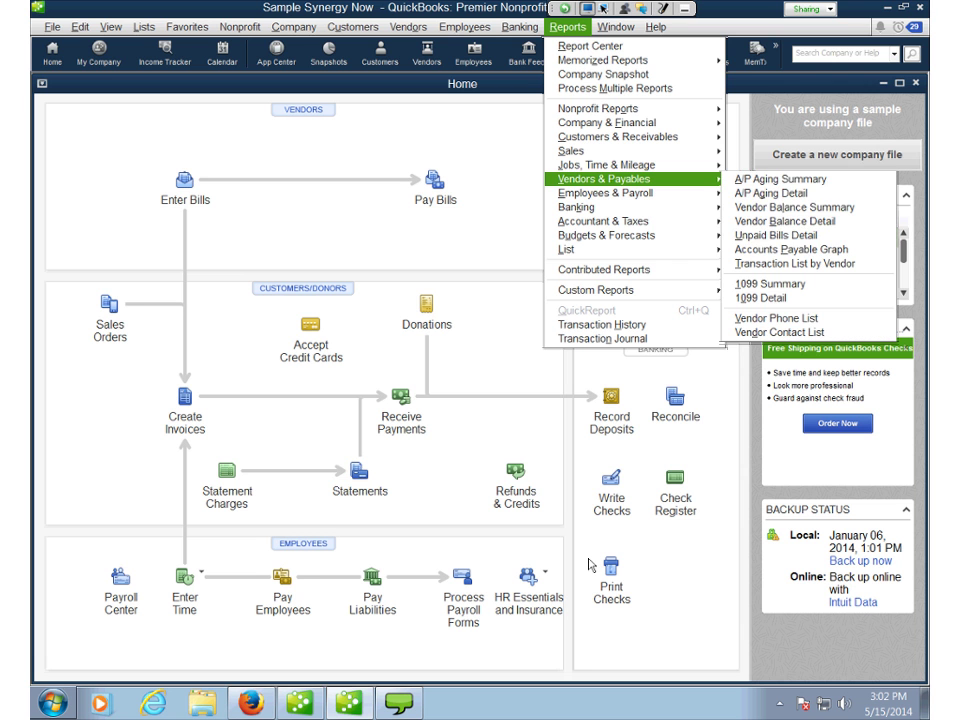
key("Right")
key("Down")
key("Down")
key("Down")
key("Down")
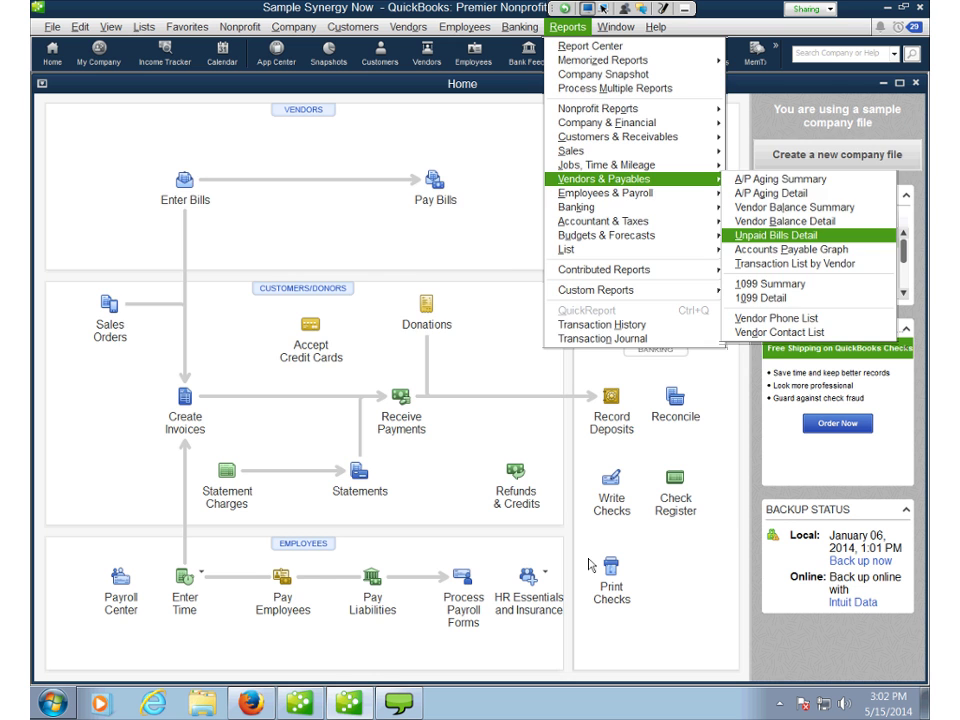
key("Return")
type("a")
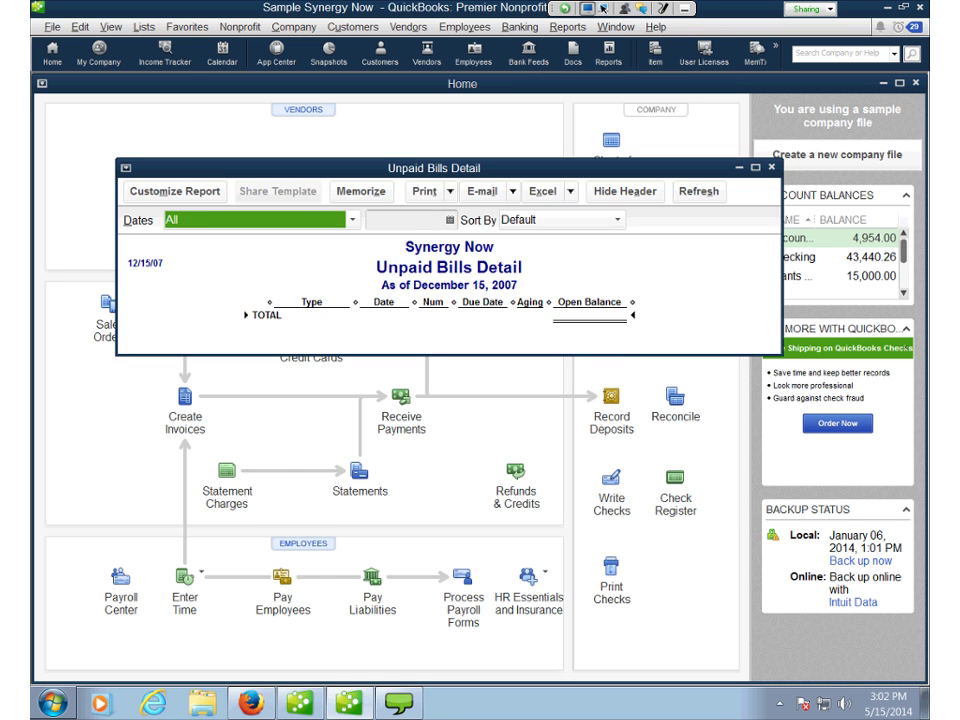
key("Tab")
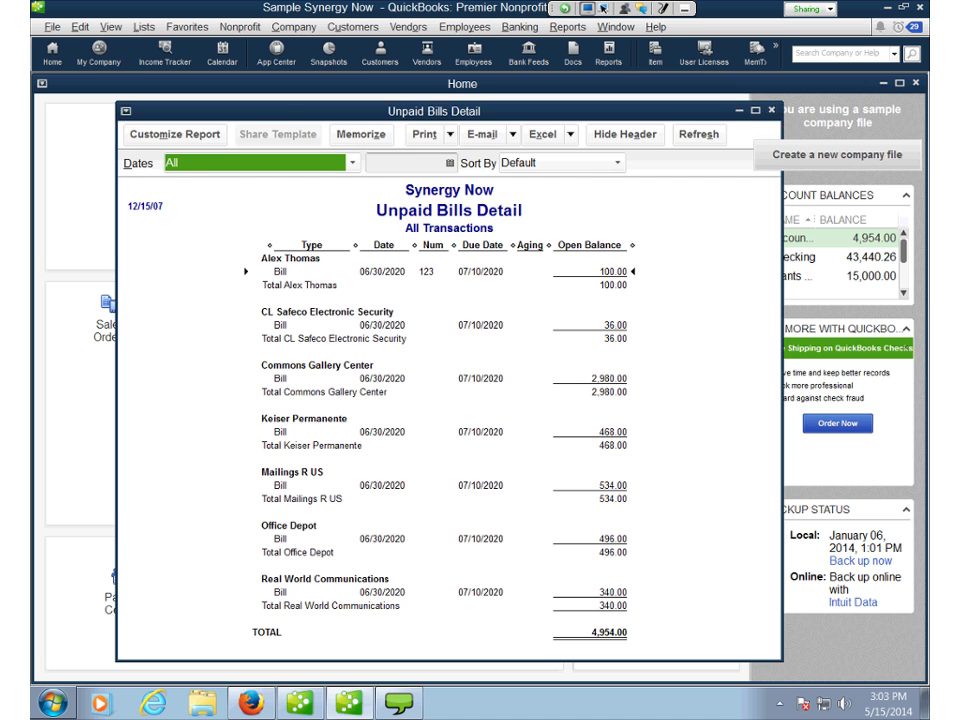
left_click(771, 111)
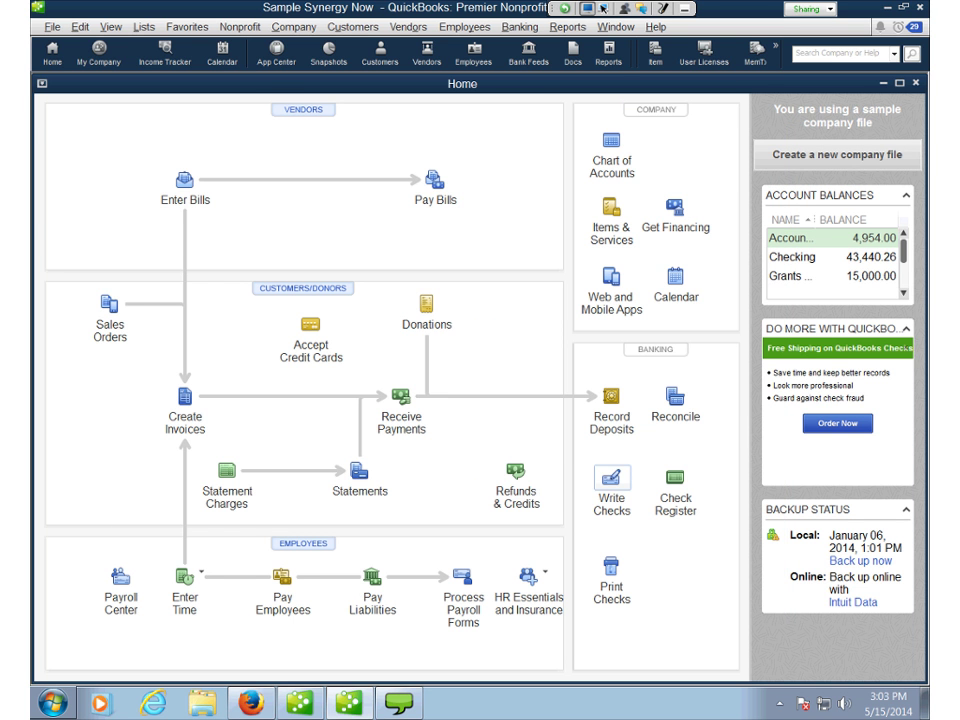
Pay the $100, Mailings R US and Commons Gallery Center bills from Checking, accepting the future date
left_click(611, 480)
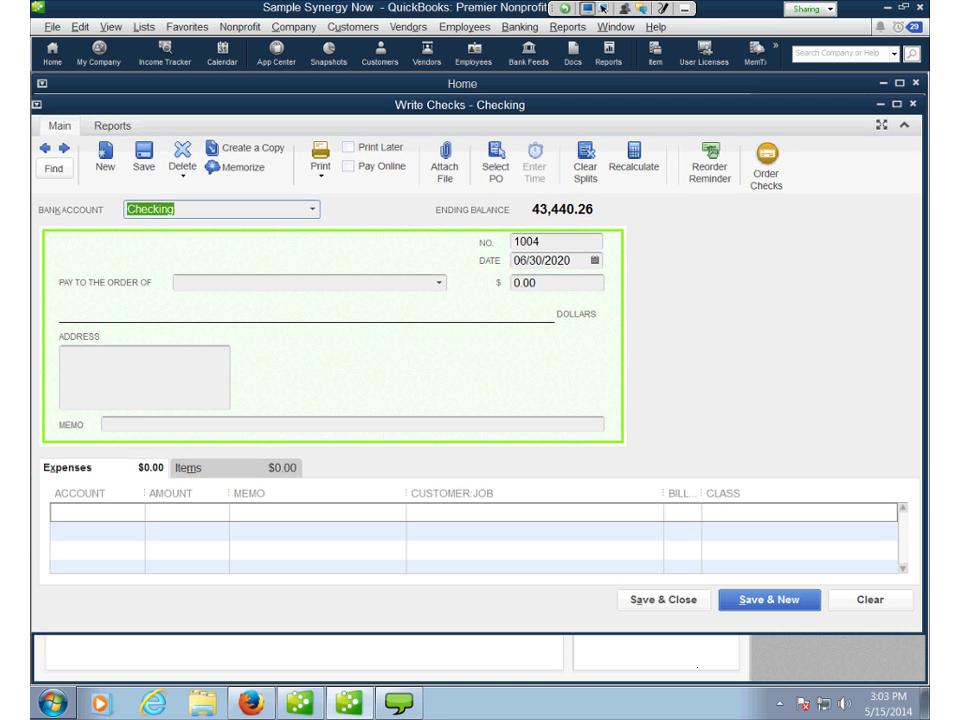
key("Escape")
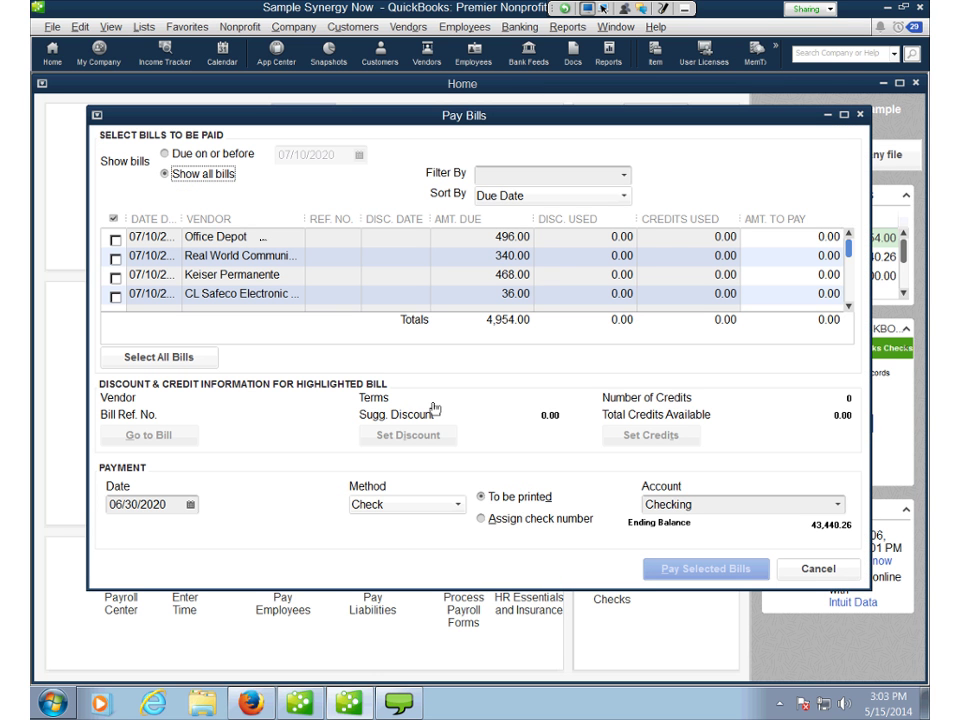
scroll(434, 408, "down", 3)
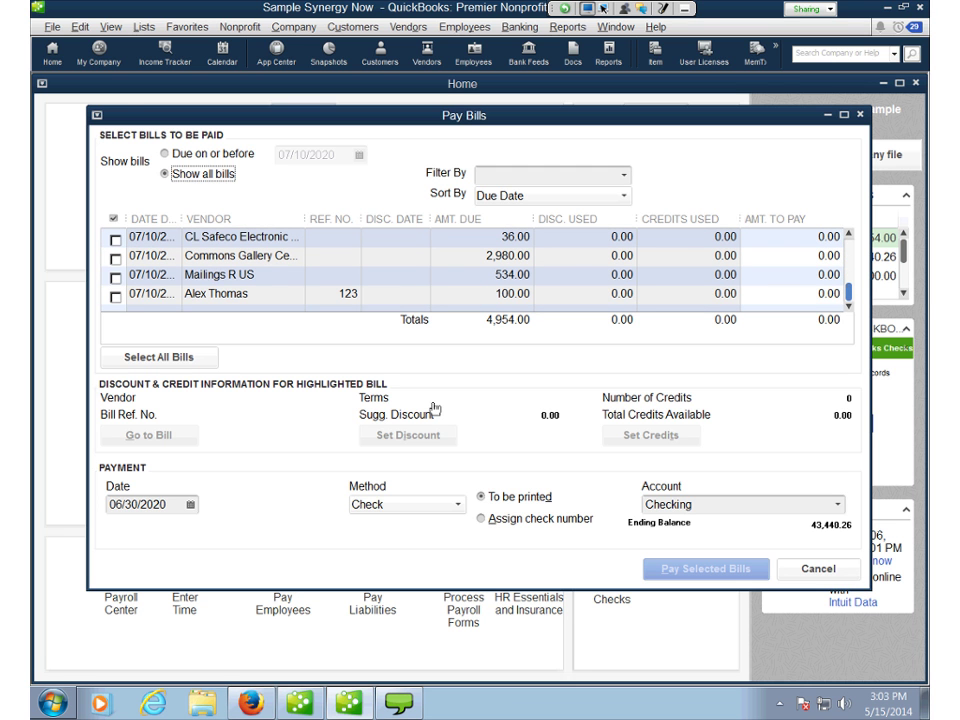
left_click(115, 296)
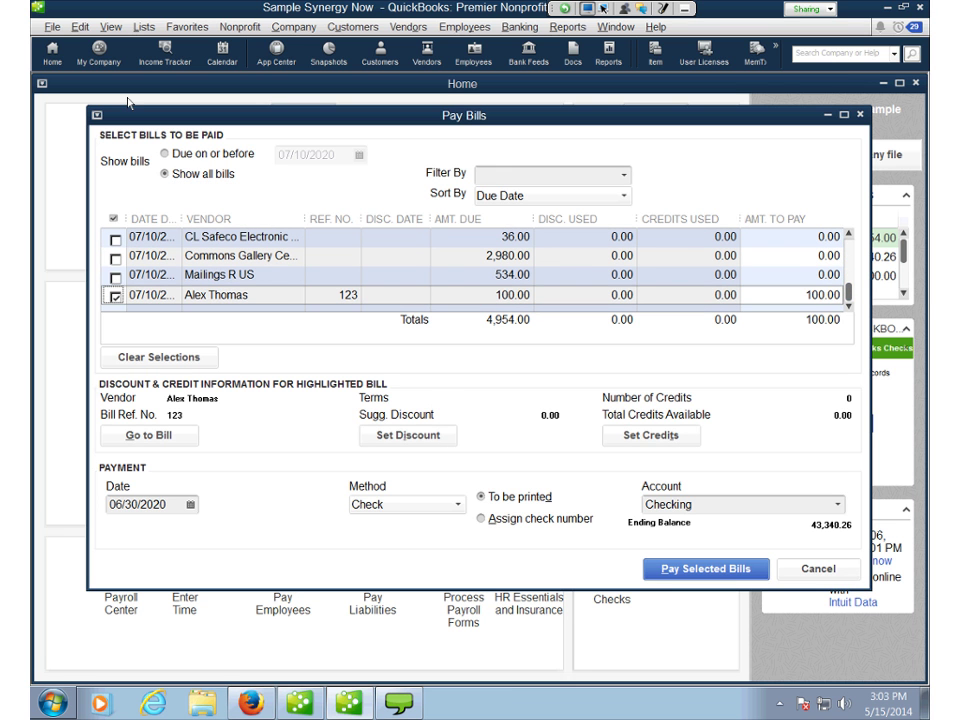
left_click(115, 277)
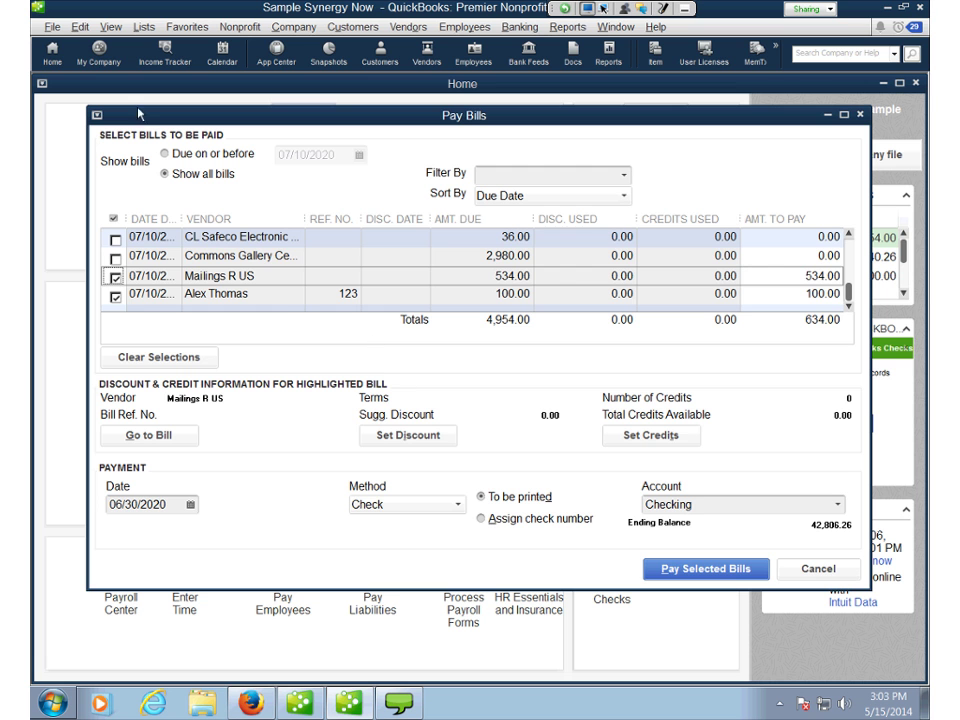
left_click(115, 257)
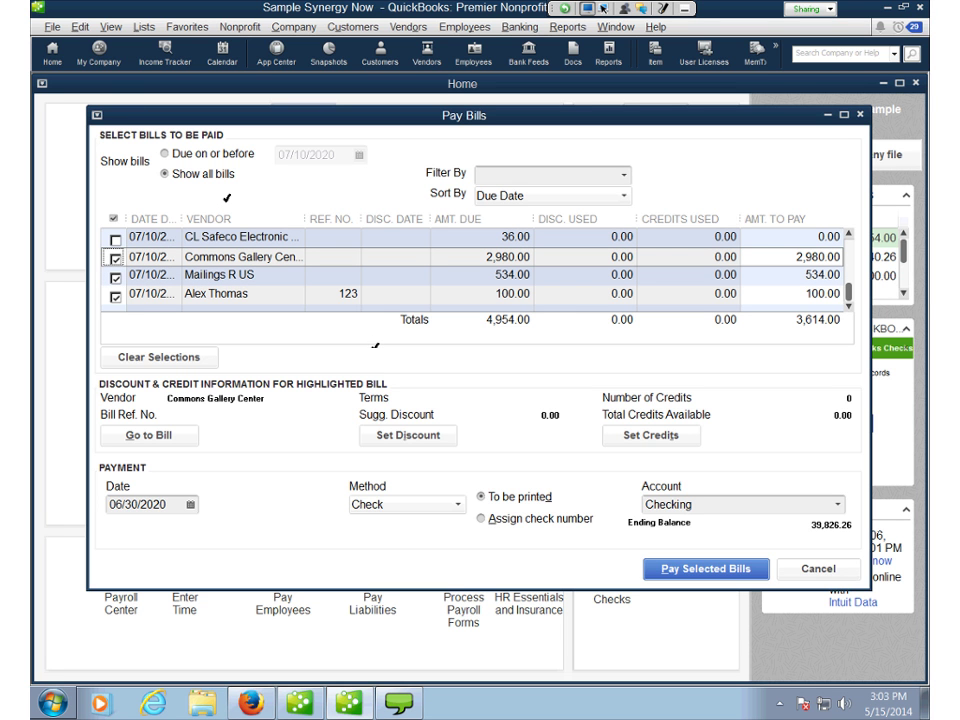
key("Return")
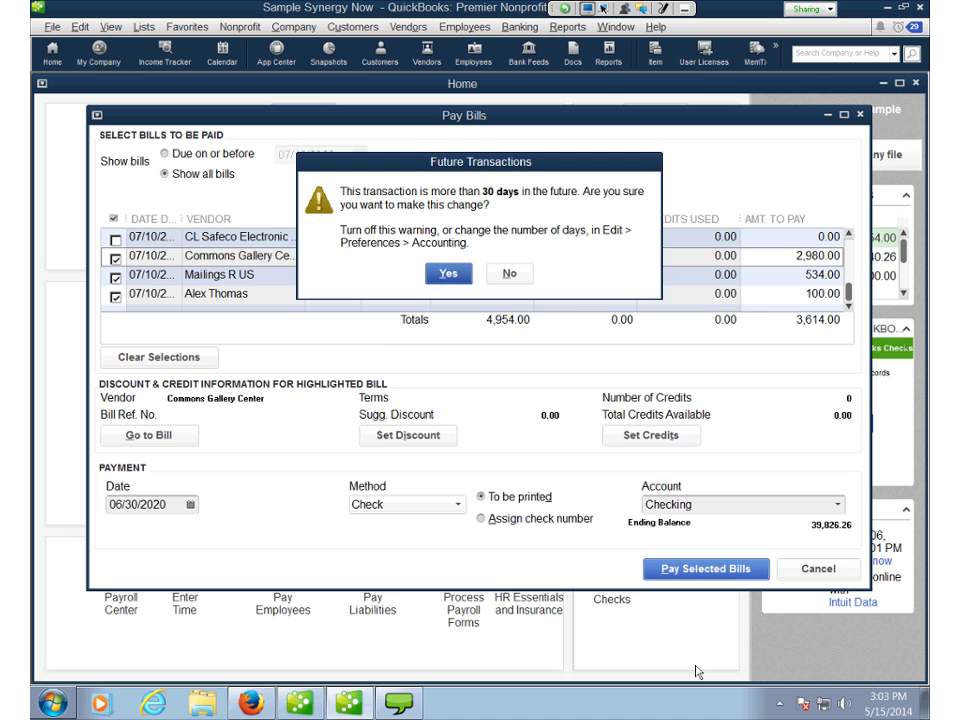
key("Return")
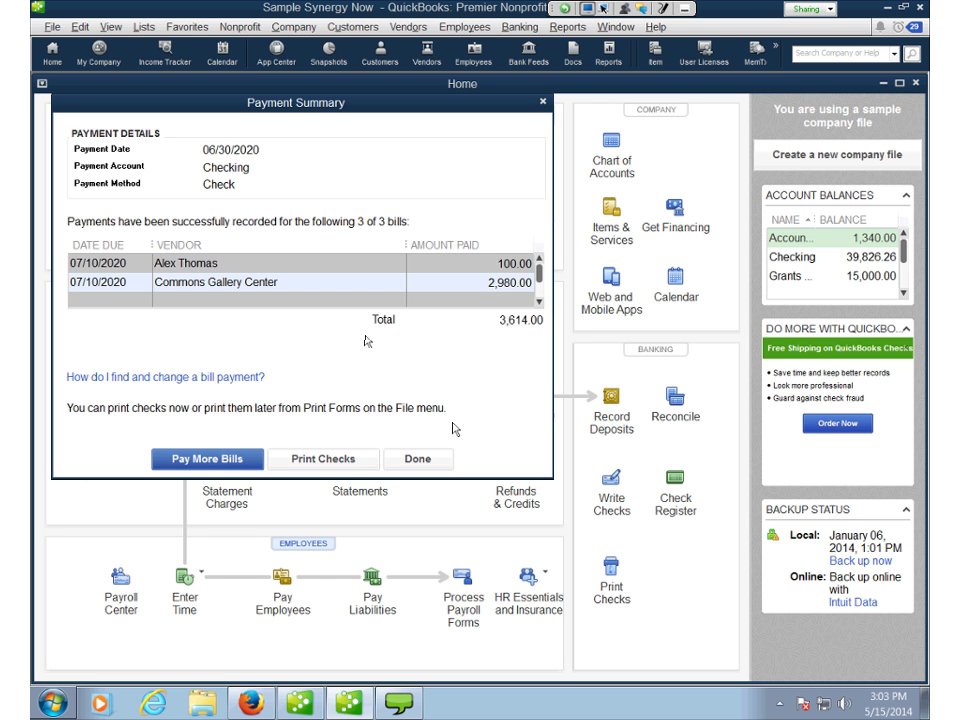
Choose Print Checks in the Payment Summary and accept the 8 checks totalling $17,532.00
key("Tab")
key("Return")
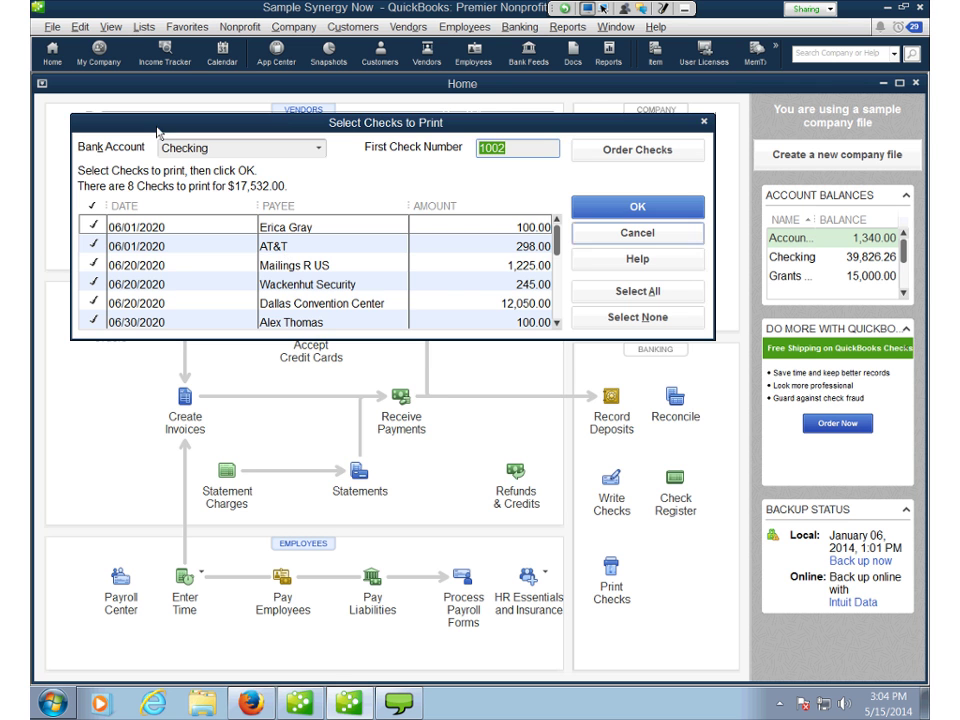
left_click(637, 207)
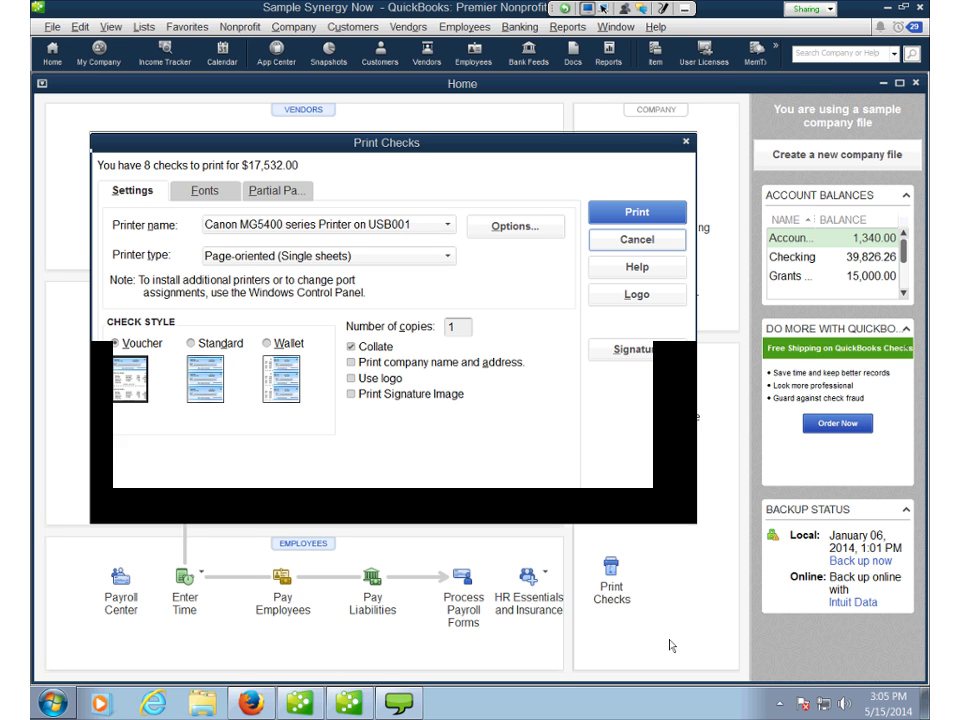
Cancel the Print Checks dialog without printing
key("Escape")
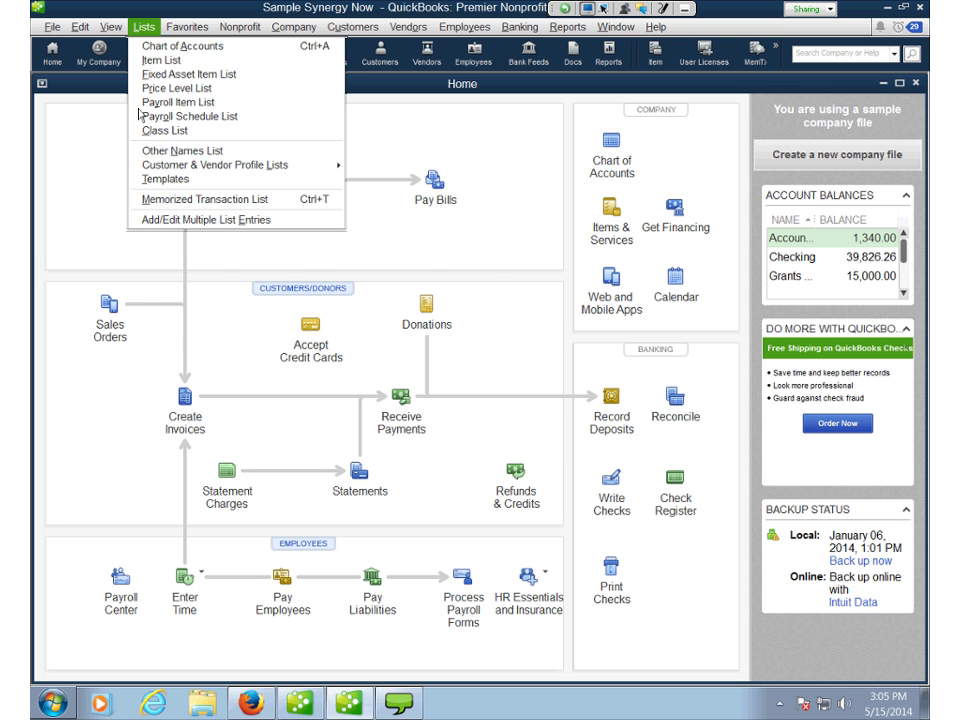
Open the Chart of Accounts, enlarge its window and scroll down to the expense accounts
key("Down")
key("Return")
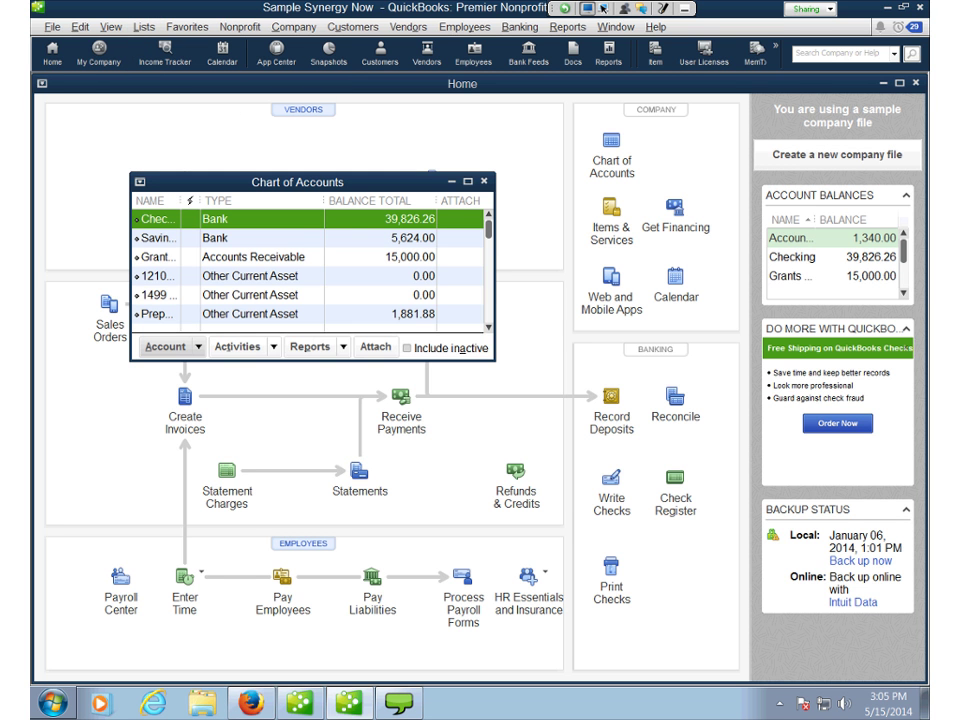
left_click_drag(494, 360, 686, 610)
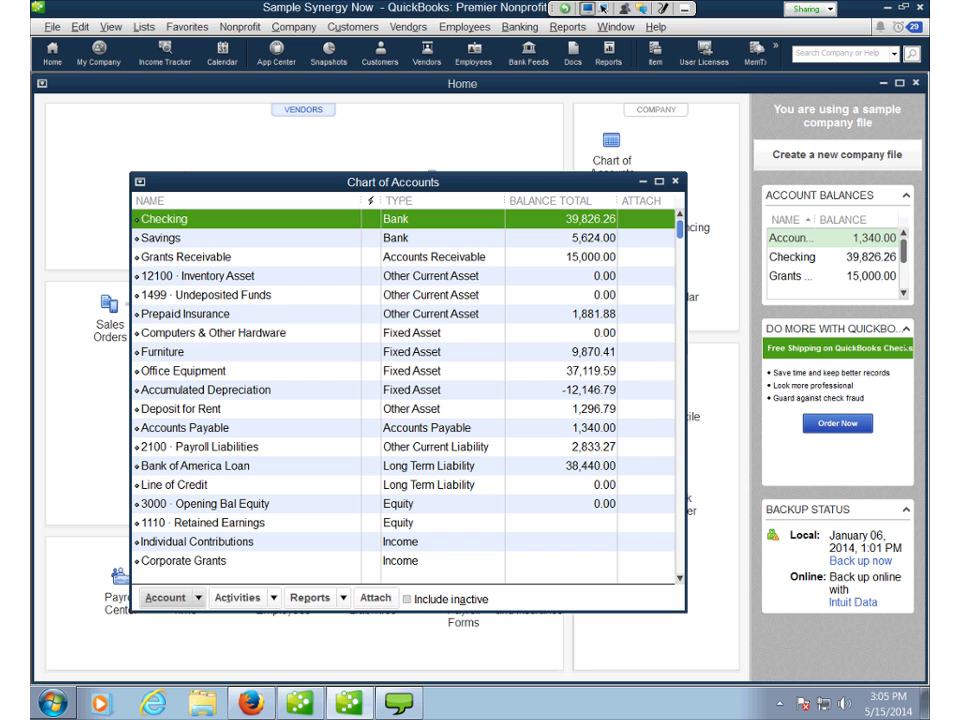
scroll(405, 395, "down", 3)
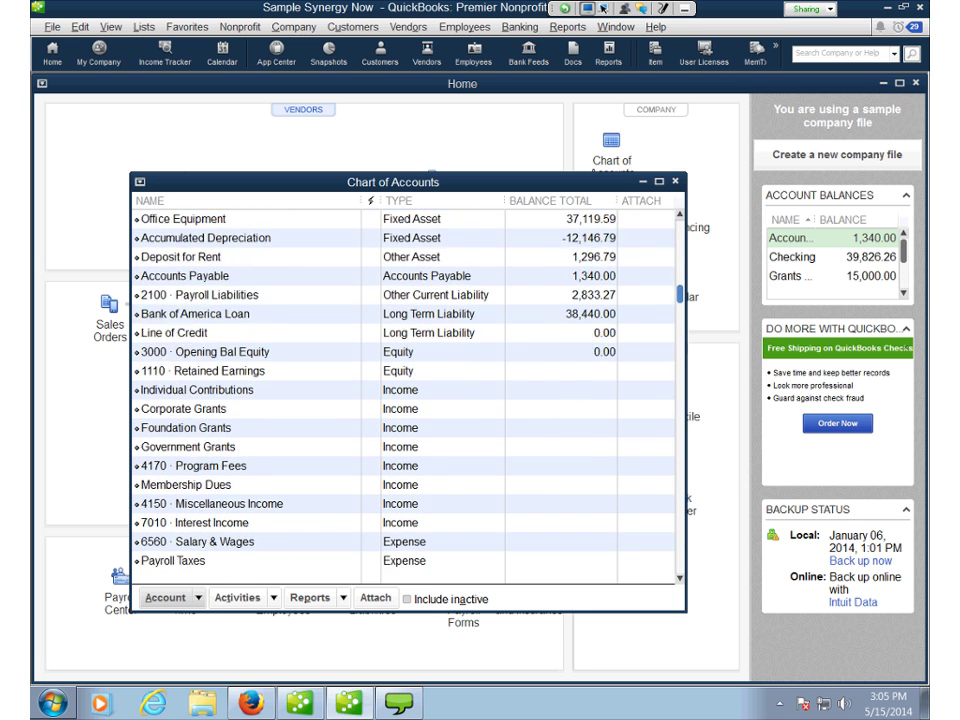
scroll(405, 395, "down", 4)
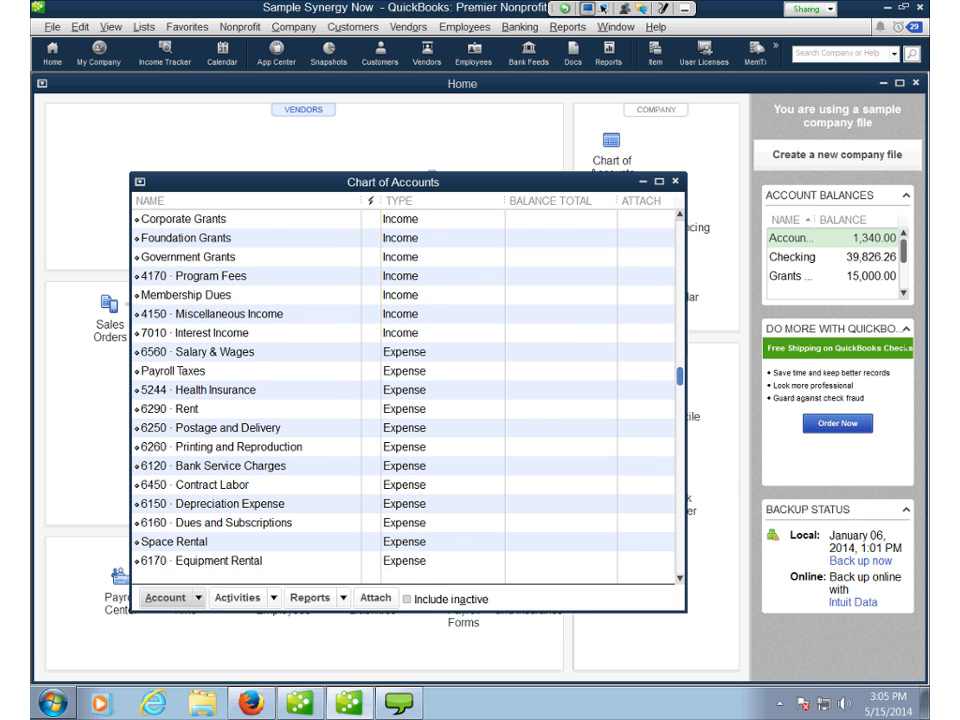
scroll(405, 395, "down", 1)
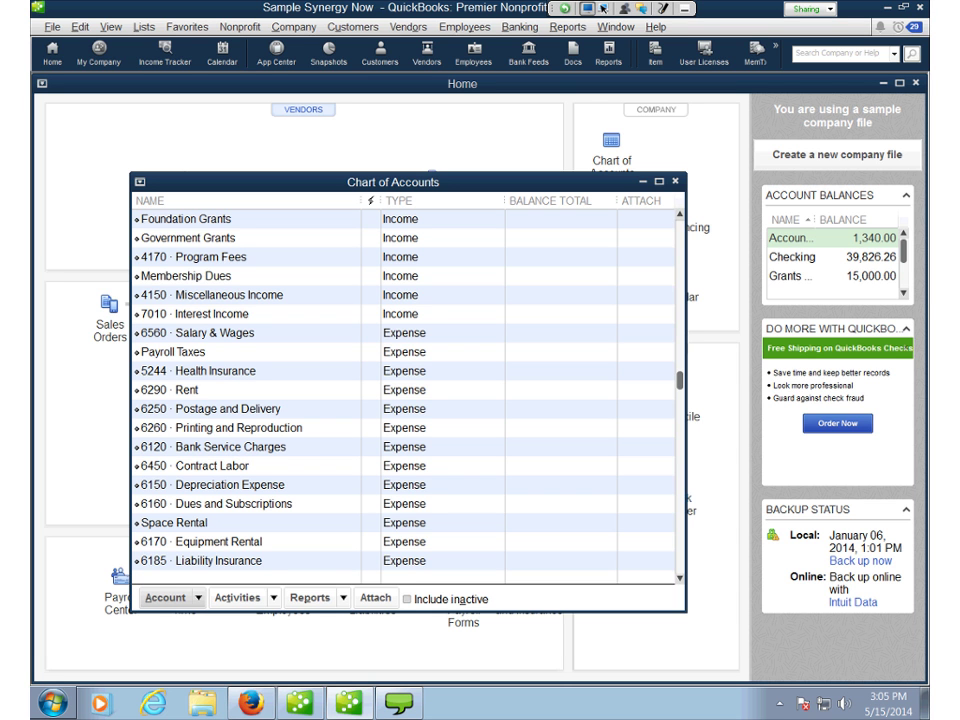
key("alt+r")
key("Down")
key("Down")
key("Down")
key("Down")
key("Down")
key("Down")
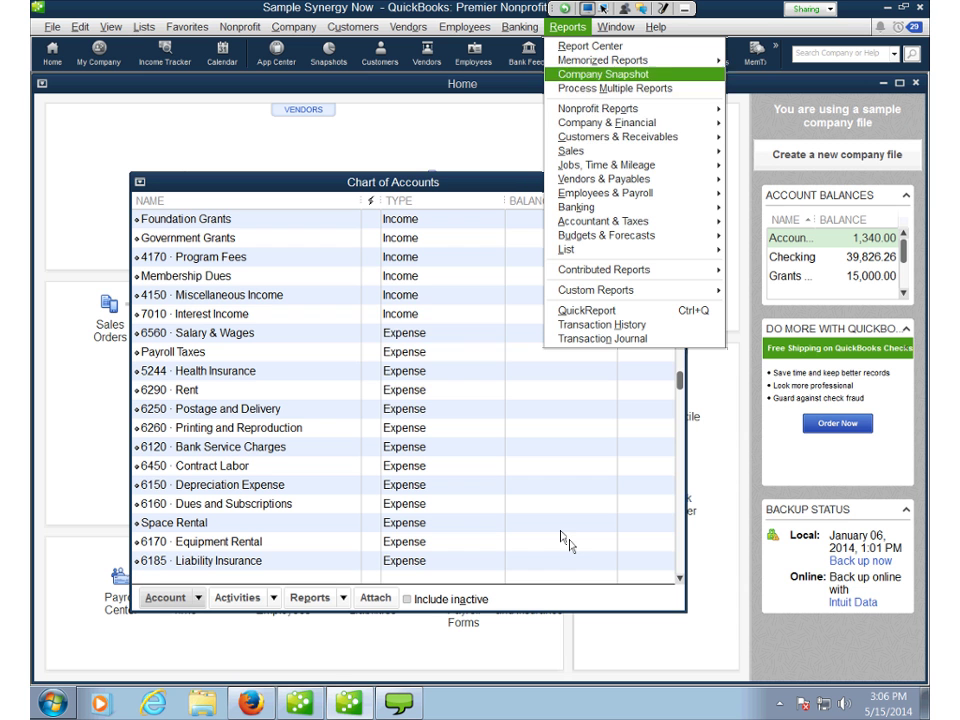
key("Up")
key("Right")
key("Down")
key("Down")
key("Down")
key("Down")
key("Down")
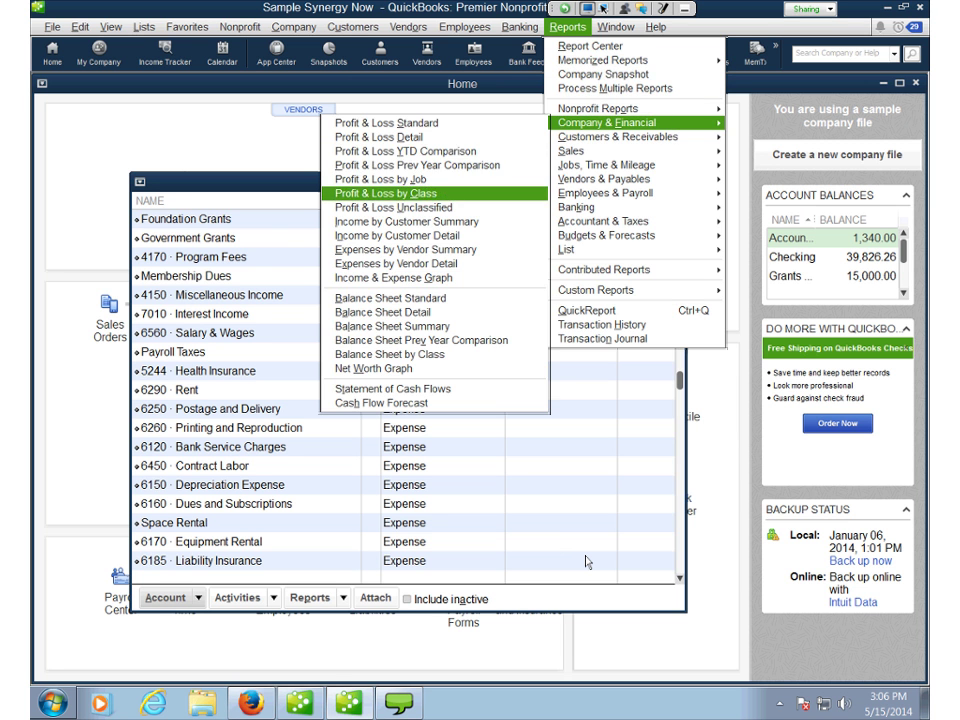
key("Escape")
key("Escape")
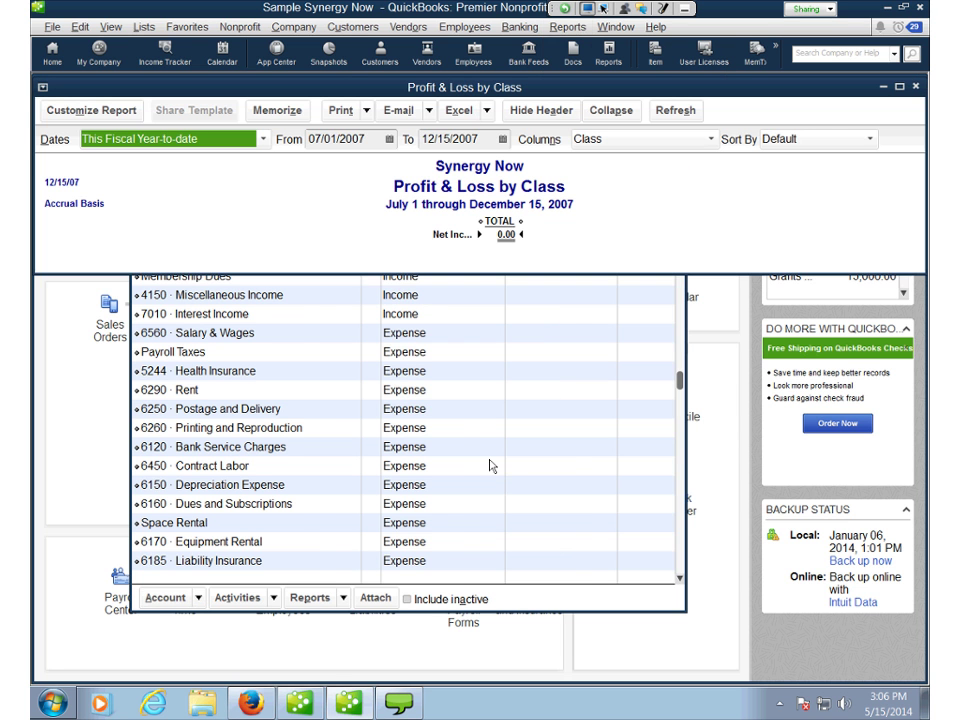
key("a")
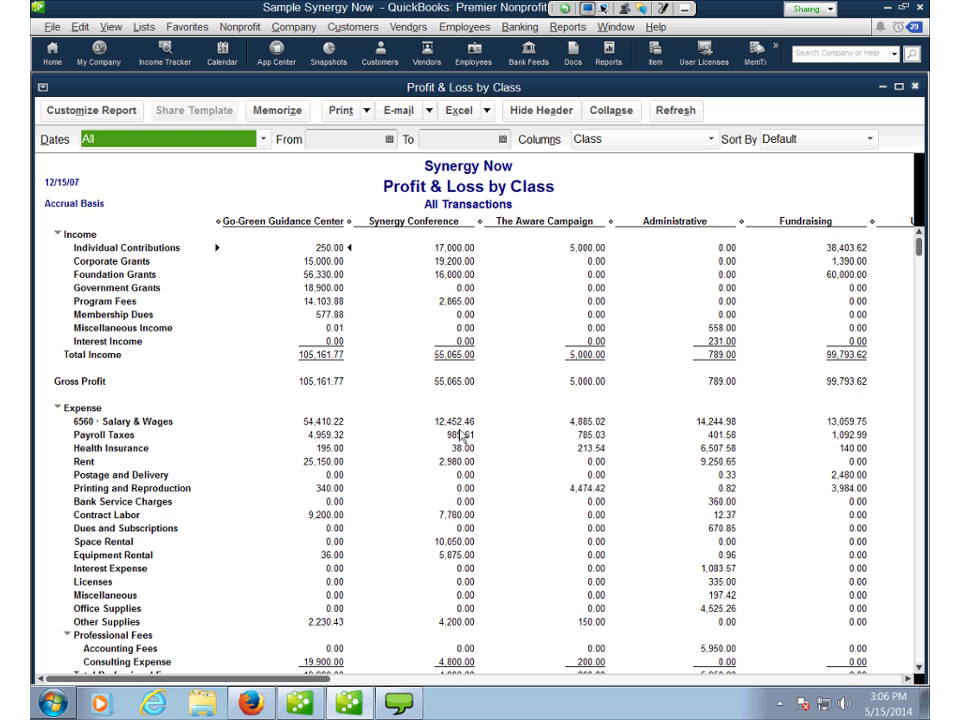
key("Escape")
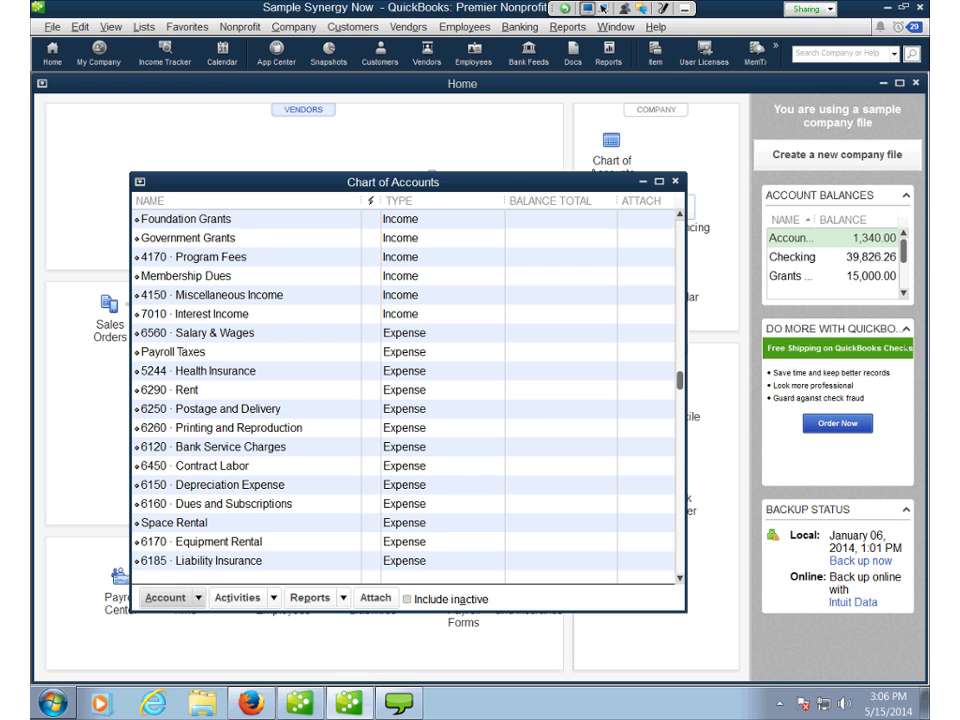
left_click(220, 427)
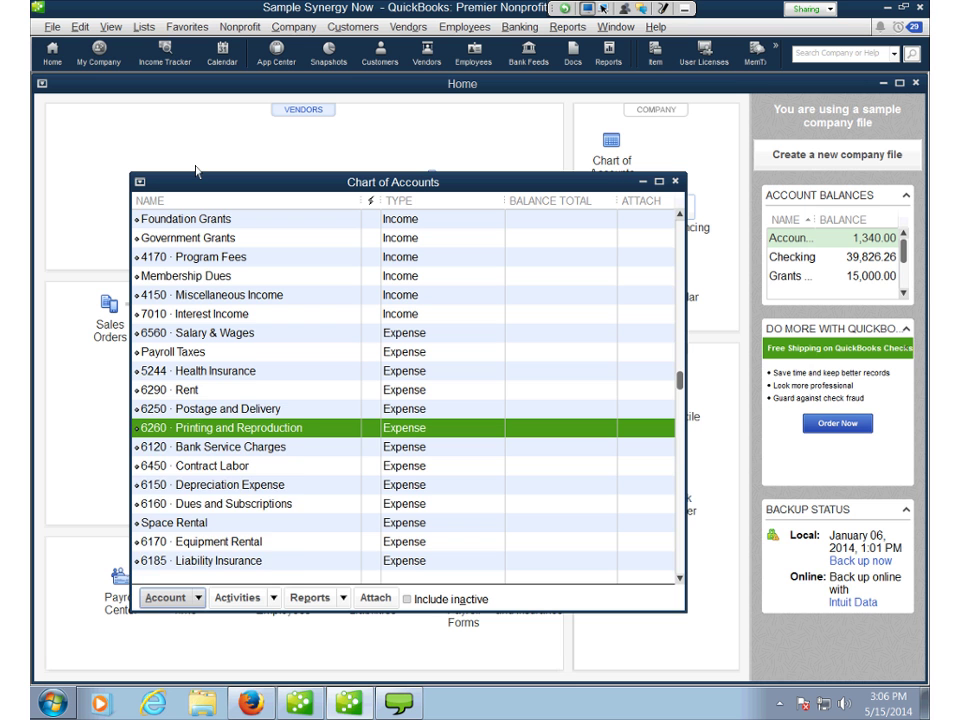
key("alt+a")
key("Up")
key("Up")
key("Up")
key("Up")
key("Up")
key("Up")
key("Up")
key("Up")
key("Up")
key("Up")
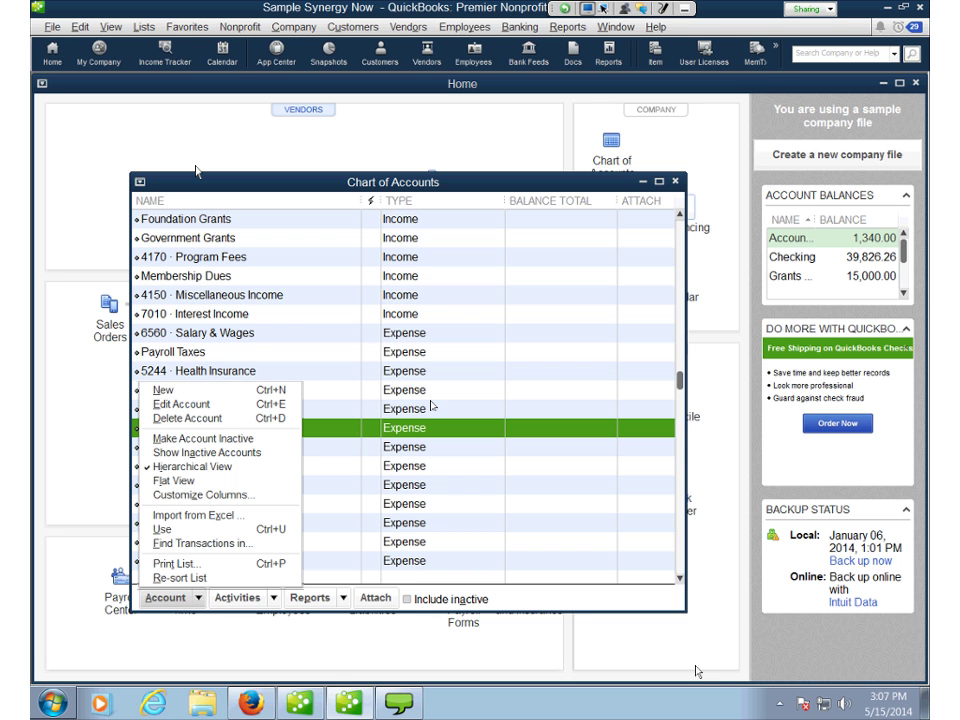
key("Escape")
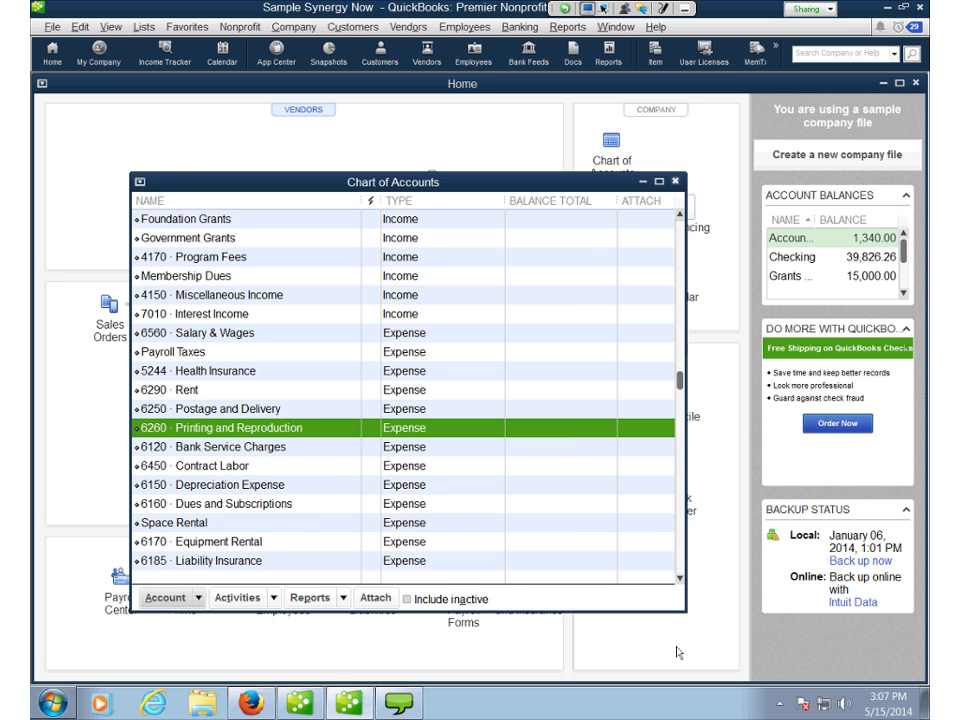
Close the Chart of Accounts, then view and close the standard Profit & Loss report
key("Escape")
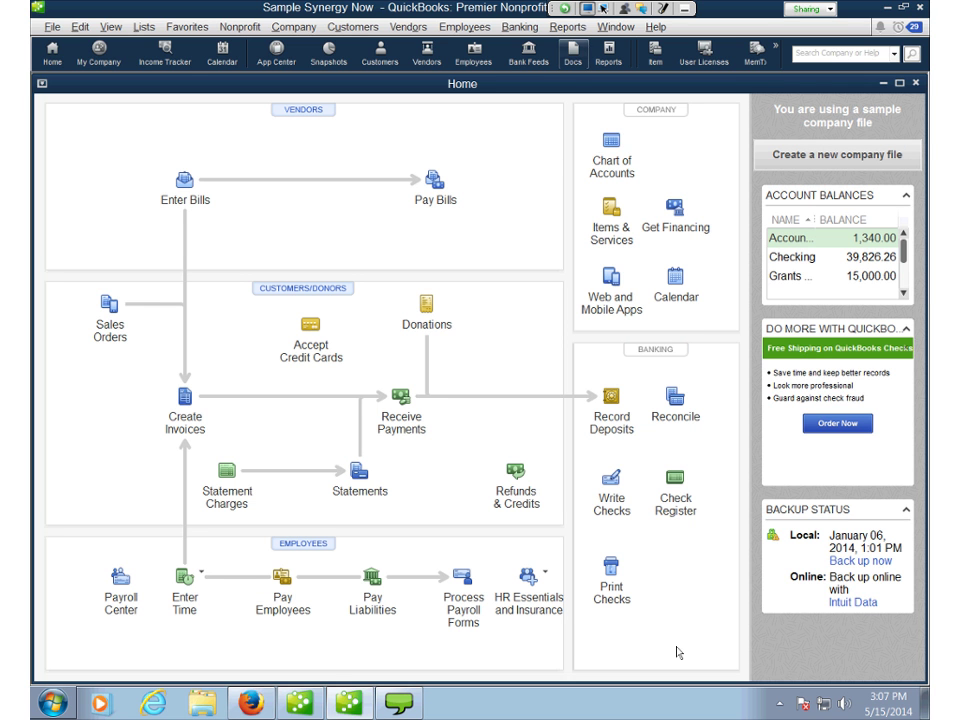
key("alt+r")
key("Down")
key("Down")
key("Down")
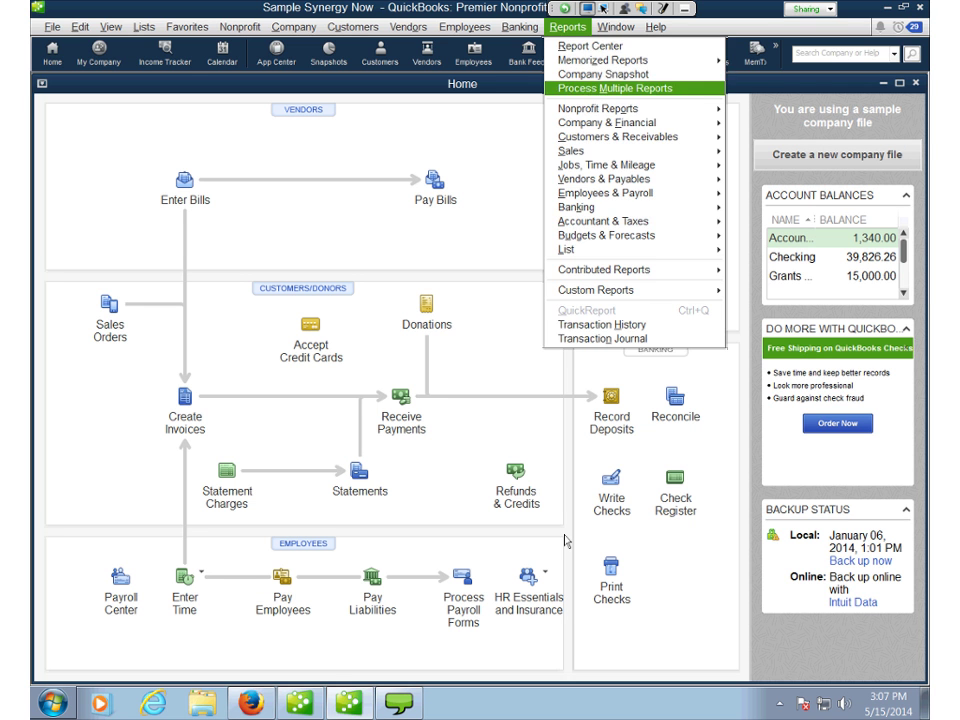
key("Down")
key("Down")
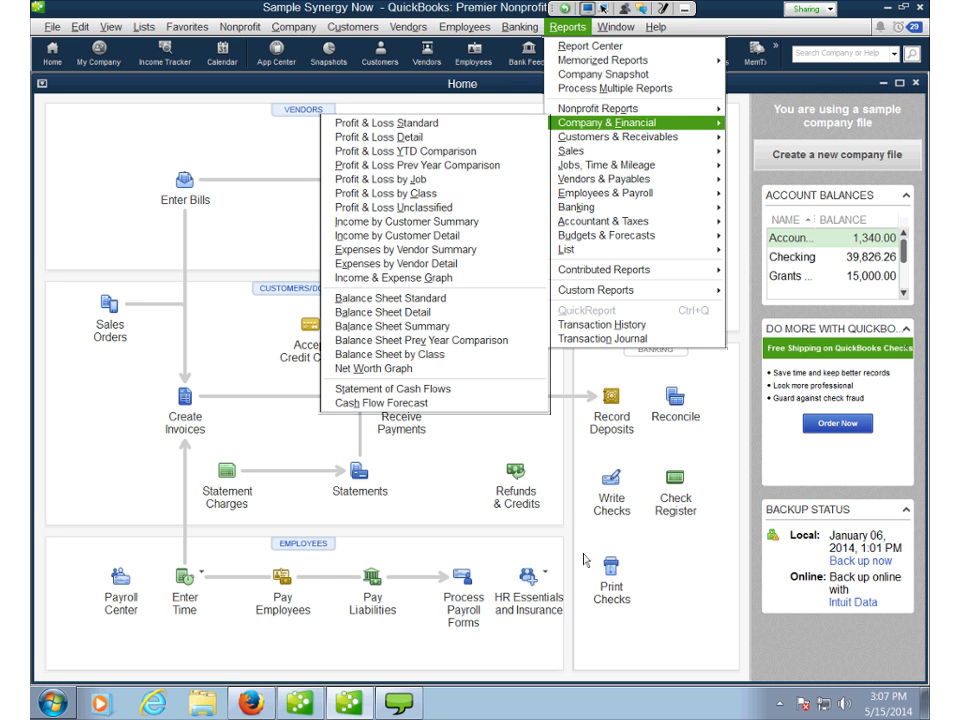
key("Right")
key("Left")
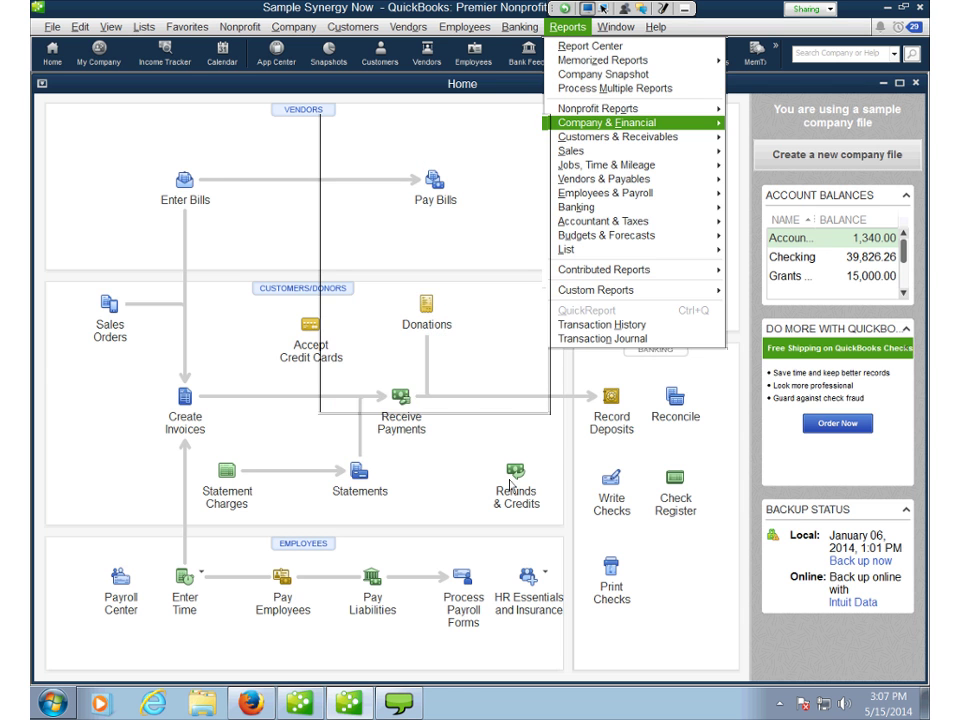
key("Right")
key("Return")
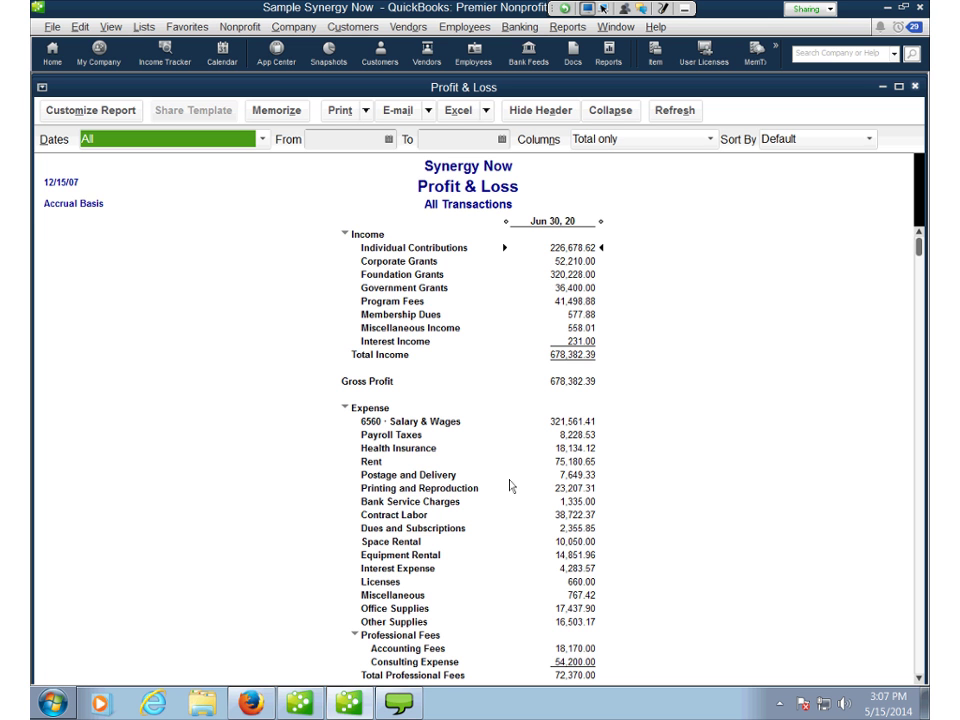
key("Escape")
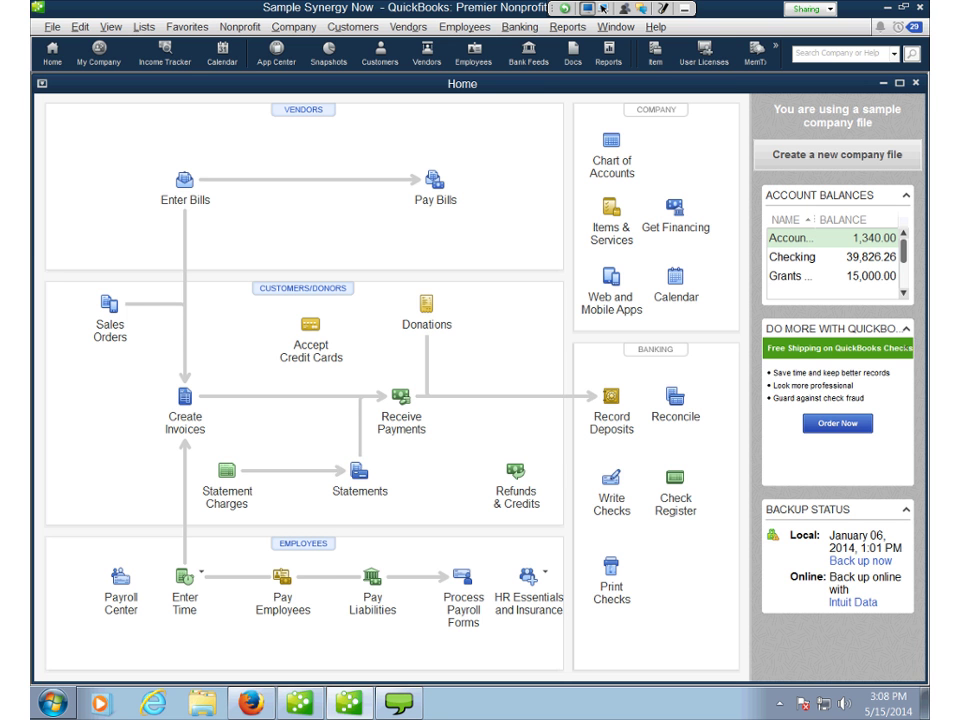
Run the Profit & Loss by Class report with Dates set to All
key("alt+r")
key("Down")
key("Down")
key("Down")
key("Down")
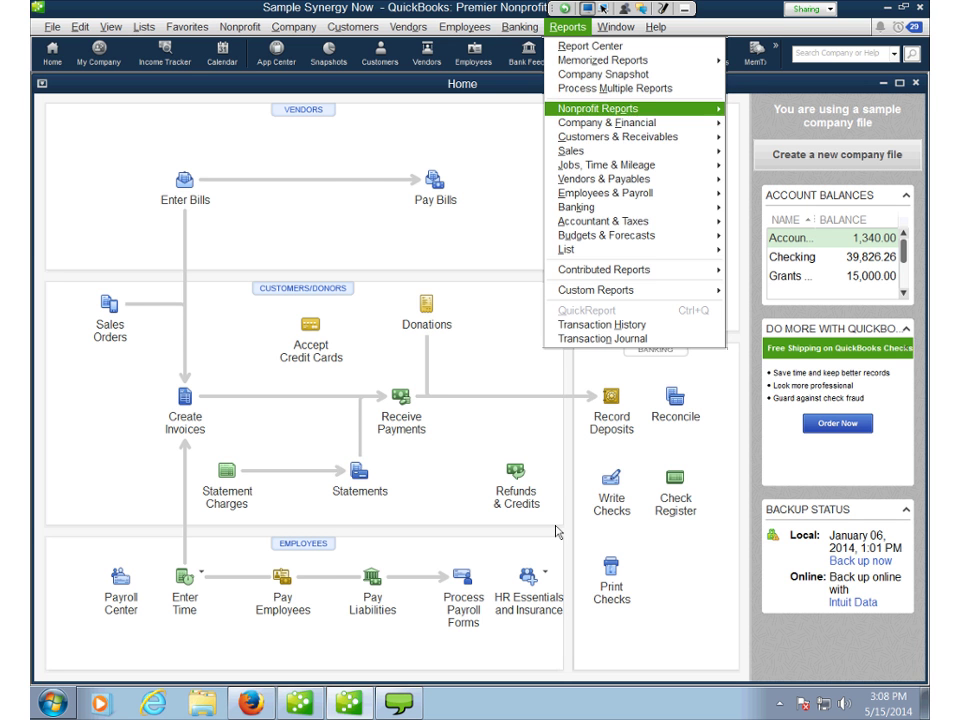
key("Down")
key("Right")
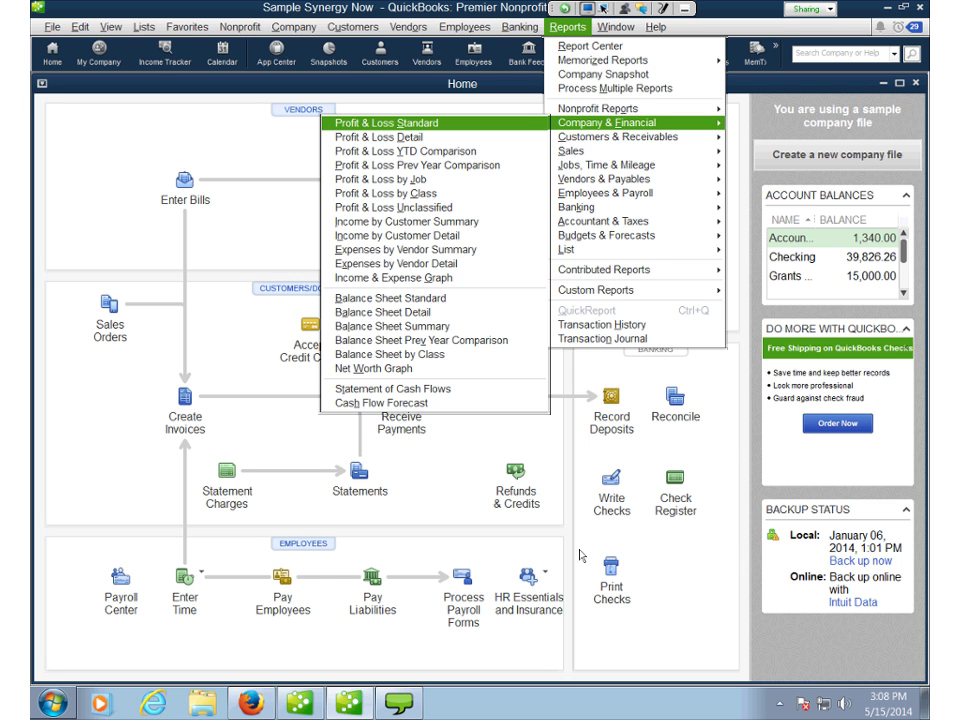
key("Down")
key("Down")
key("Down")
key("Down")
key("Down")
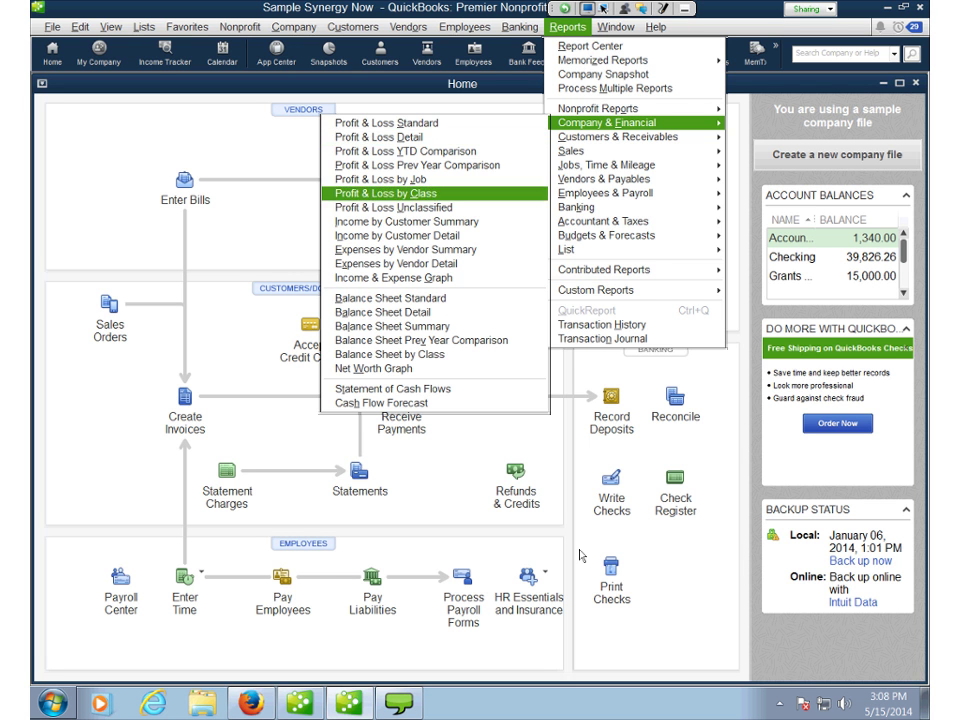
key("Return")
type("All")
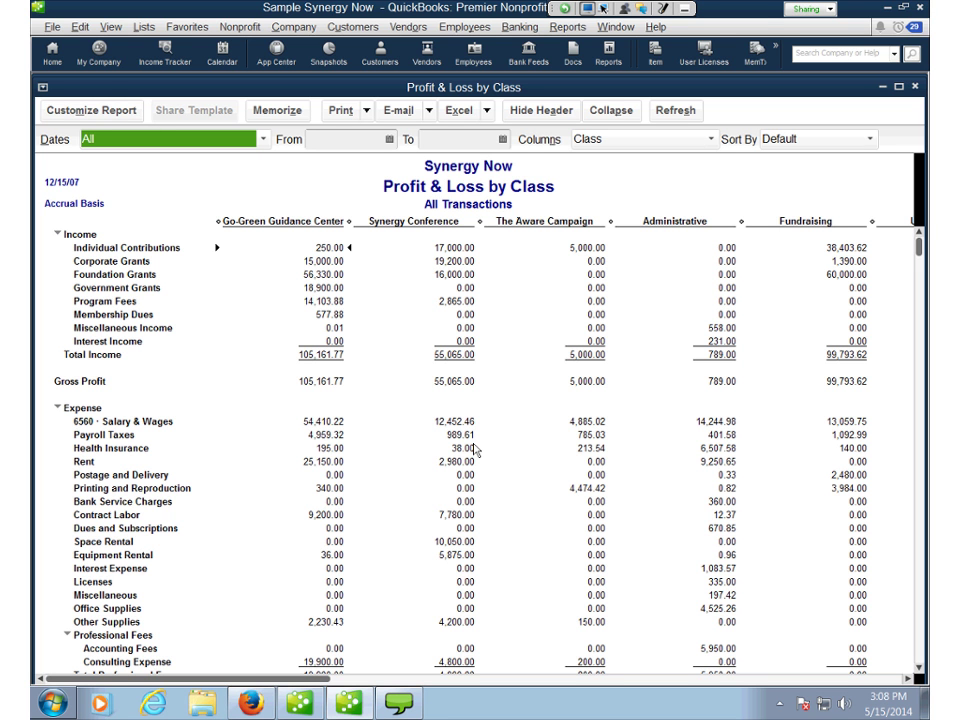
Set the report date range from 07/01/2019 to 06/30/2020
left_click(92, 110)
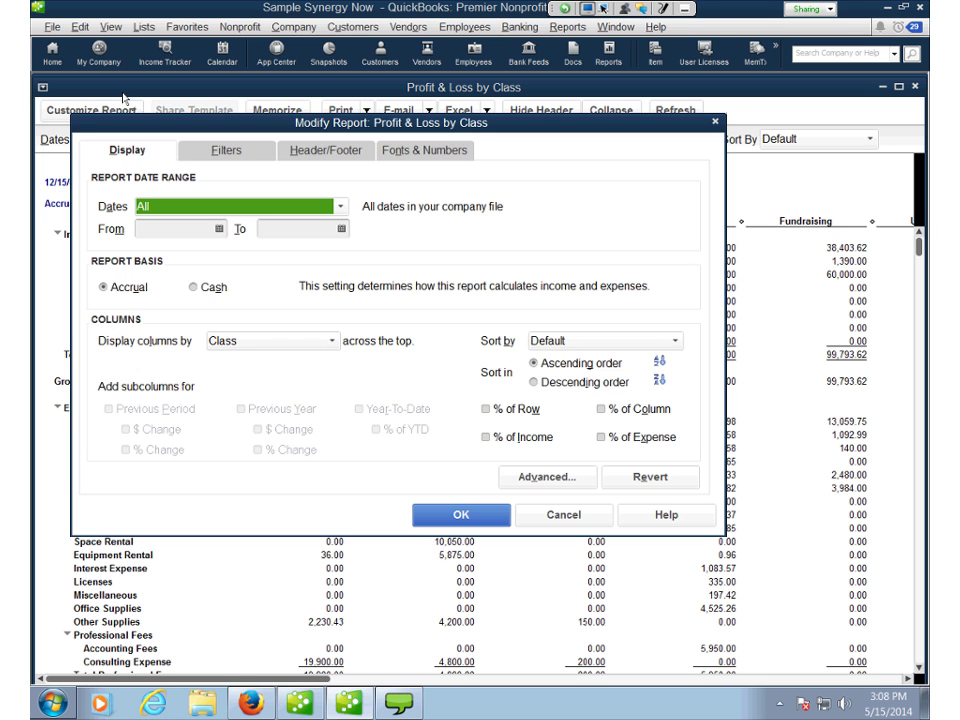
left_click(563, 514)
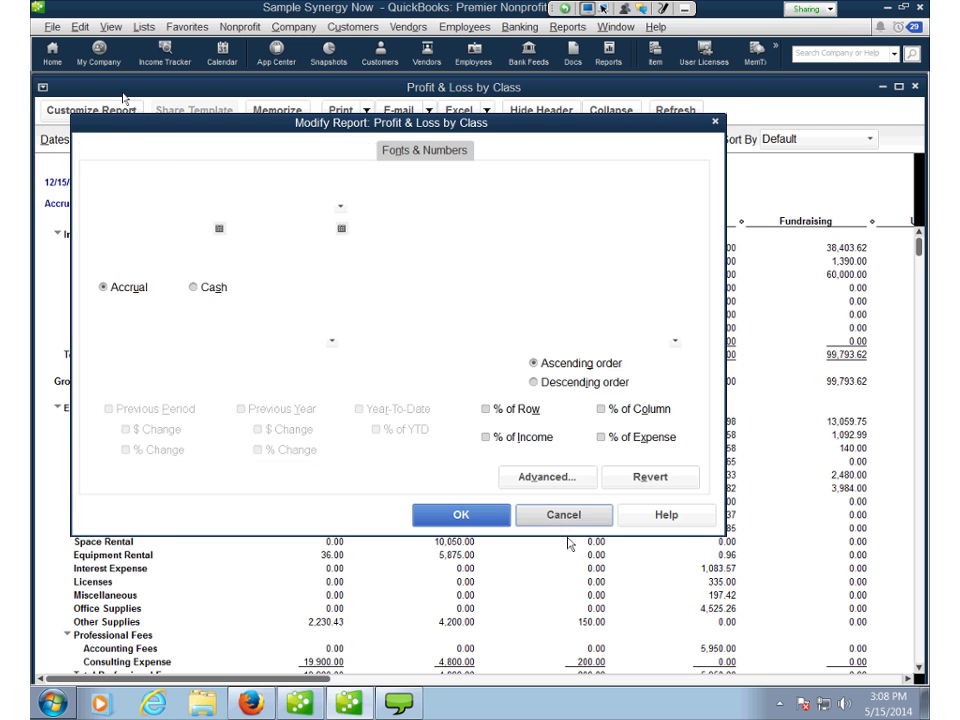
key("Tab")
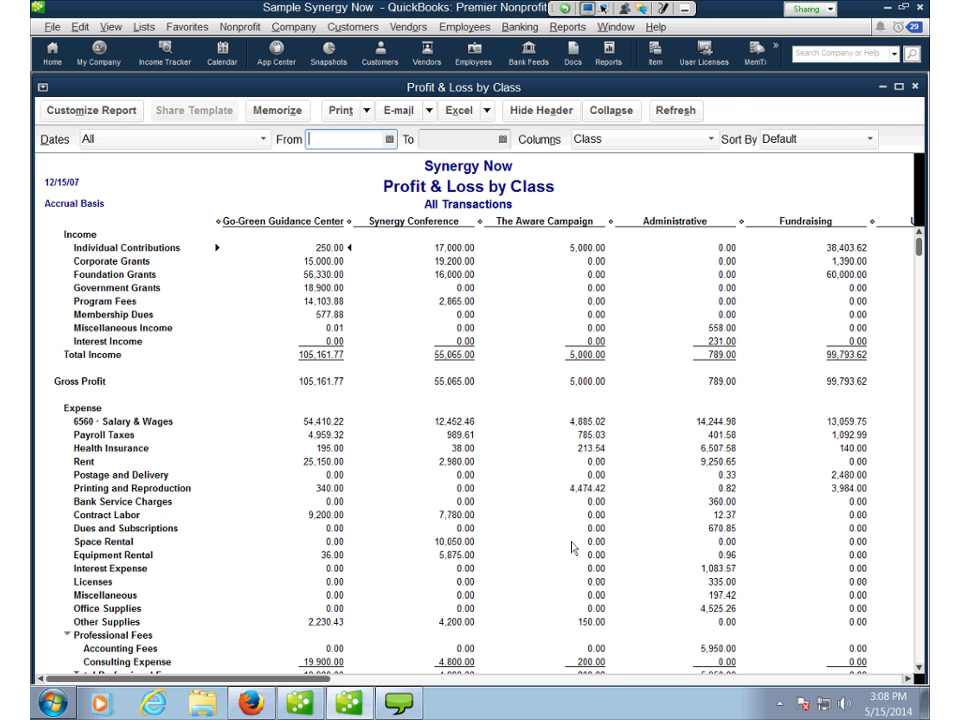
type("070119")
key("Tab")
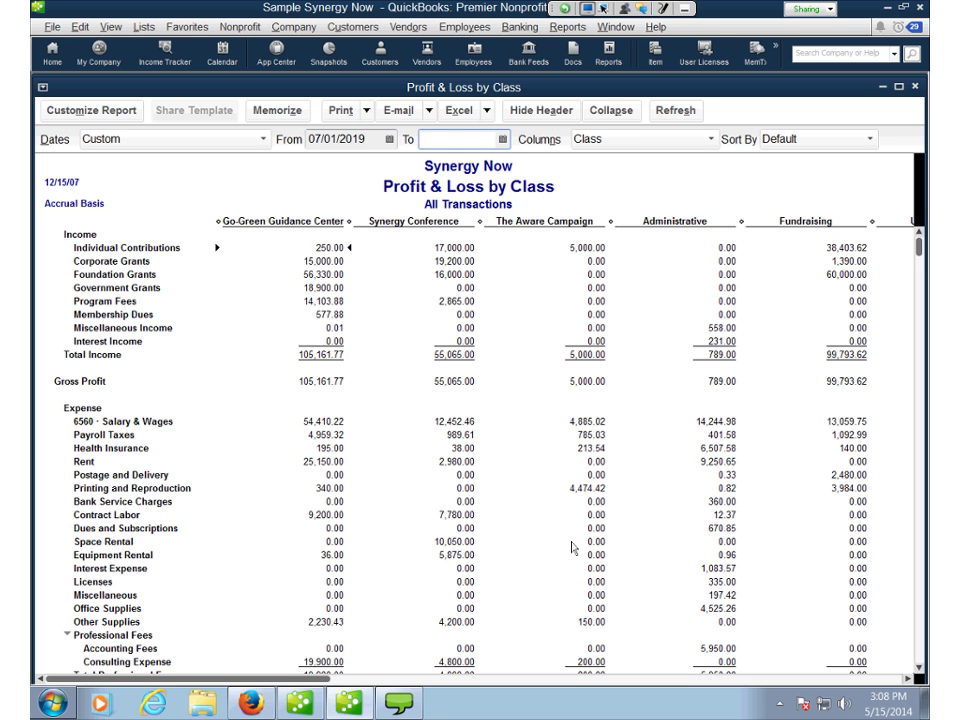
type("06302020")
key("Tab")
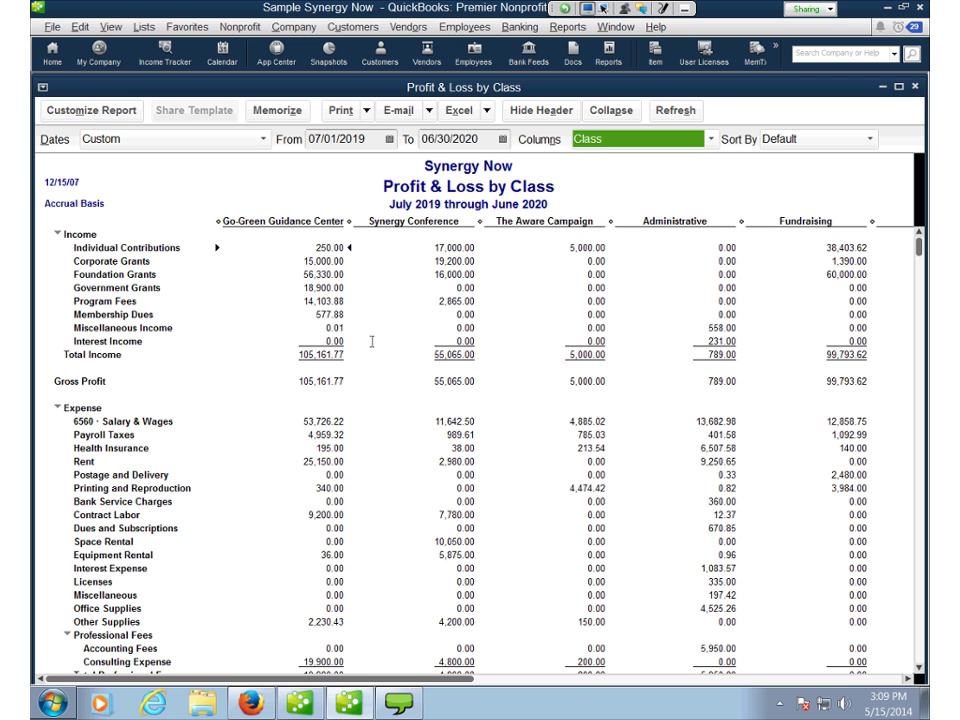
Change the report columns from Class to Total only
key("alt+Down")
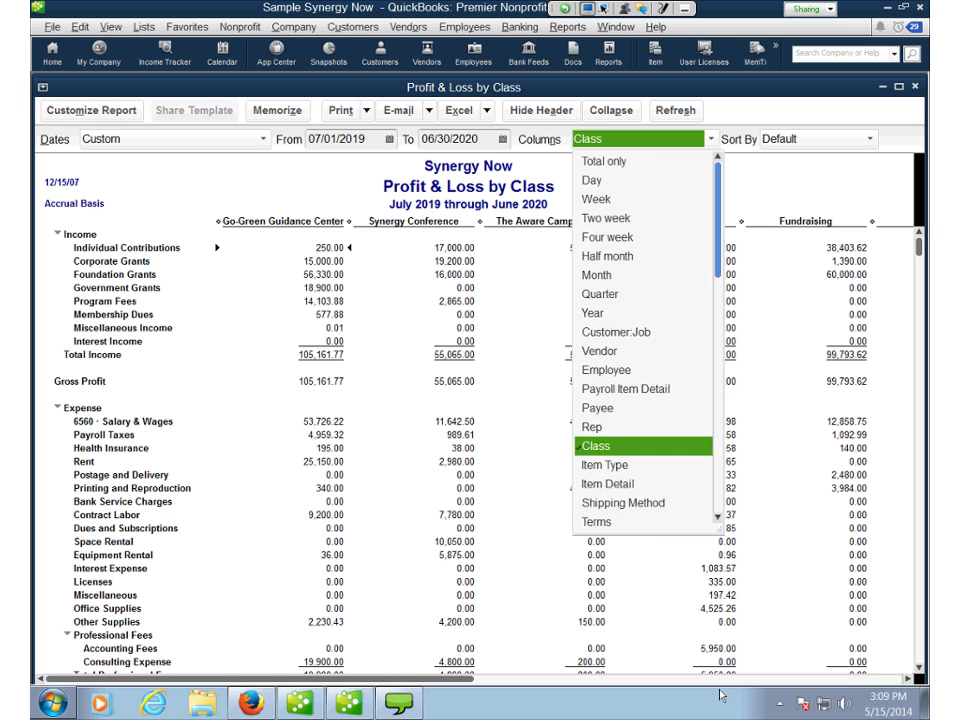
key("Home")
key("Return")
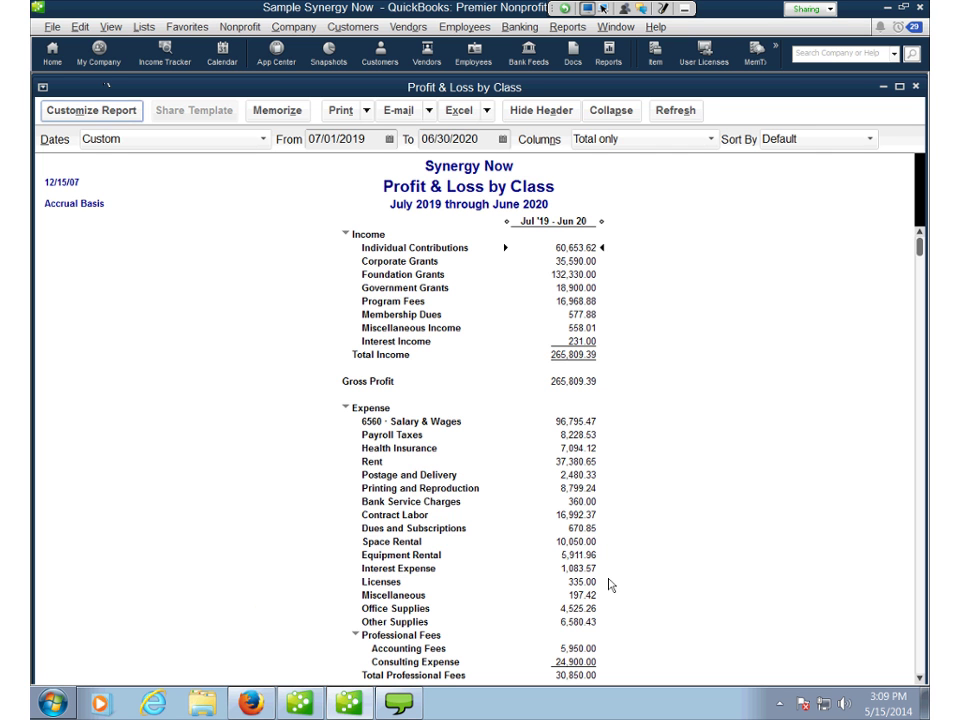
Add Previous Year and $ Change comparison columns to the report
left_click(91, 110)
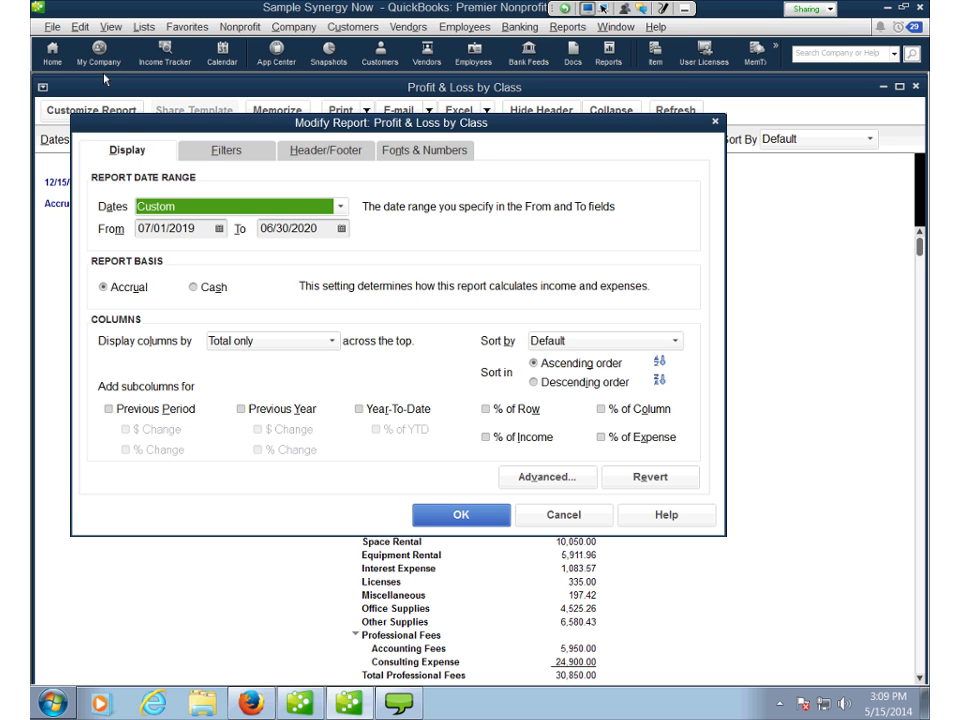
key("alt+y")
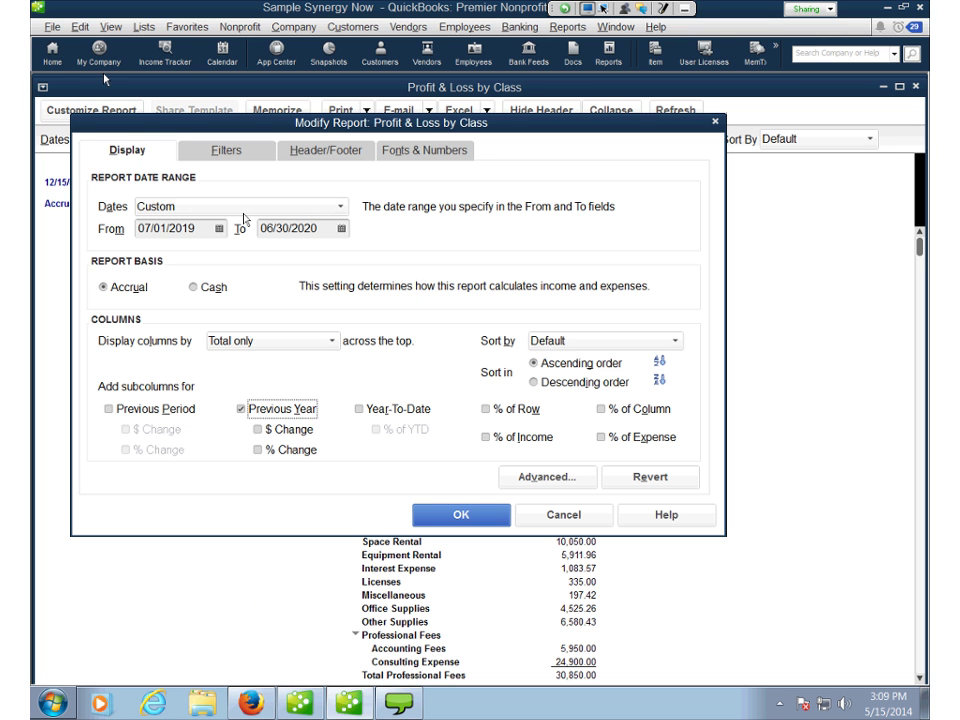
key("Tab")
key("space")
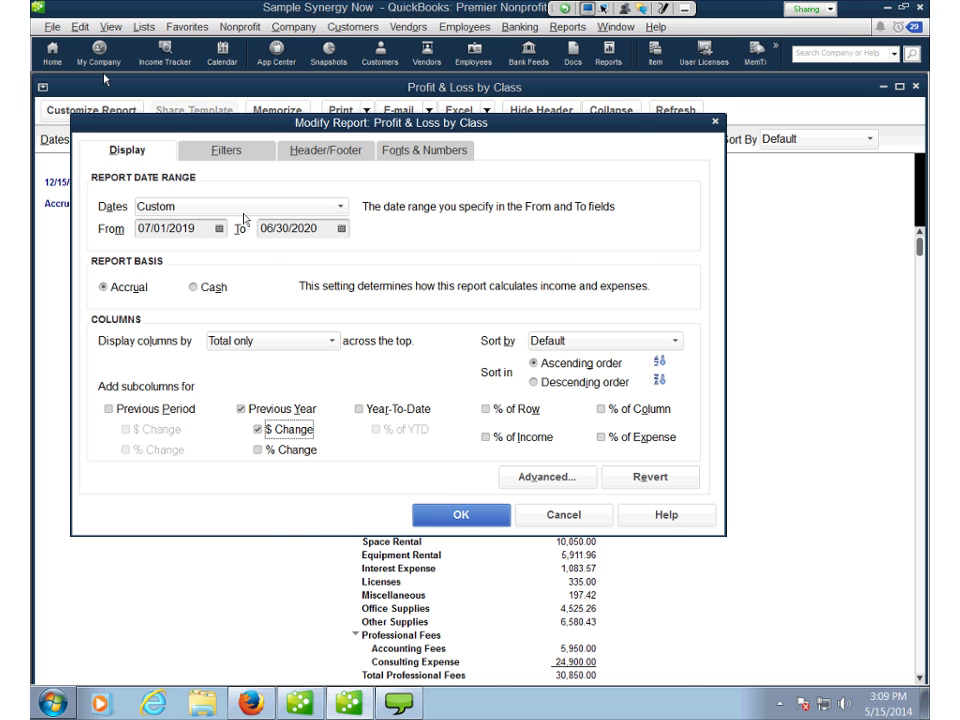
key("Return")
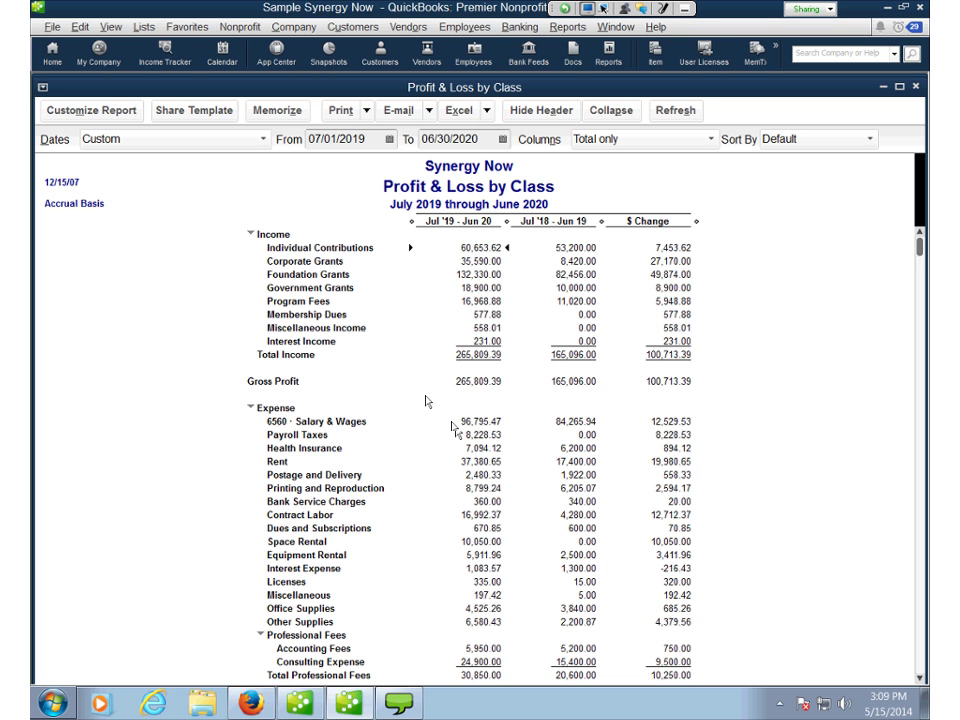
Set the report's To date to 09/30/2019 from the calendar
key("alt+Down")
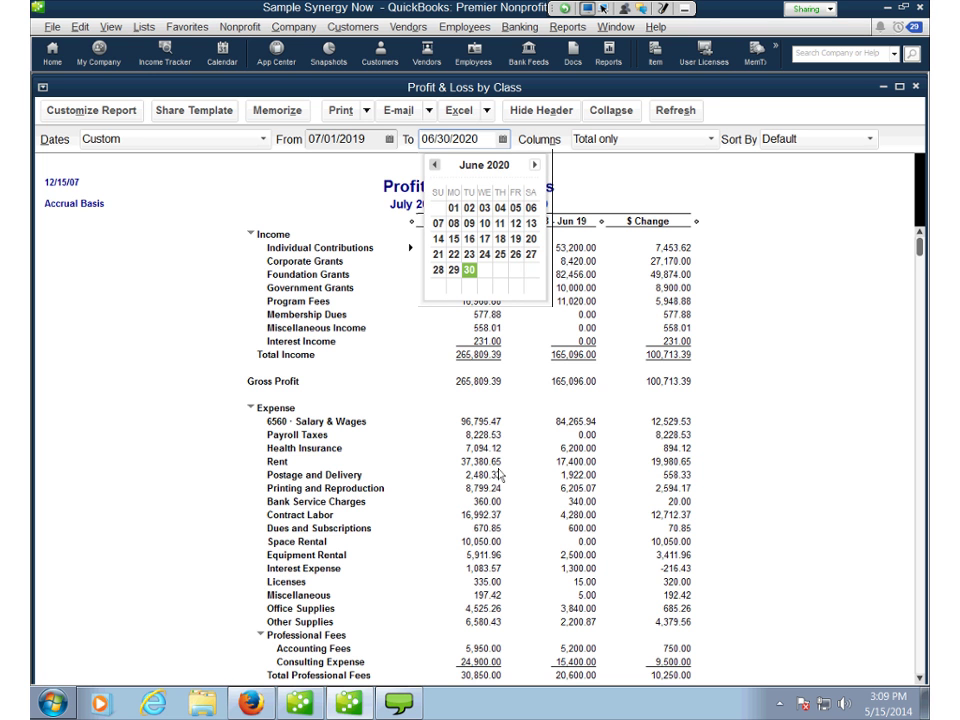
key("Page_Up")
key("Page_Up")
key("Page_Up")
key("Page_Up")
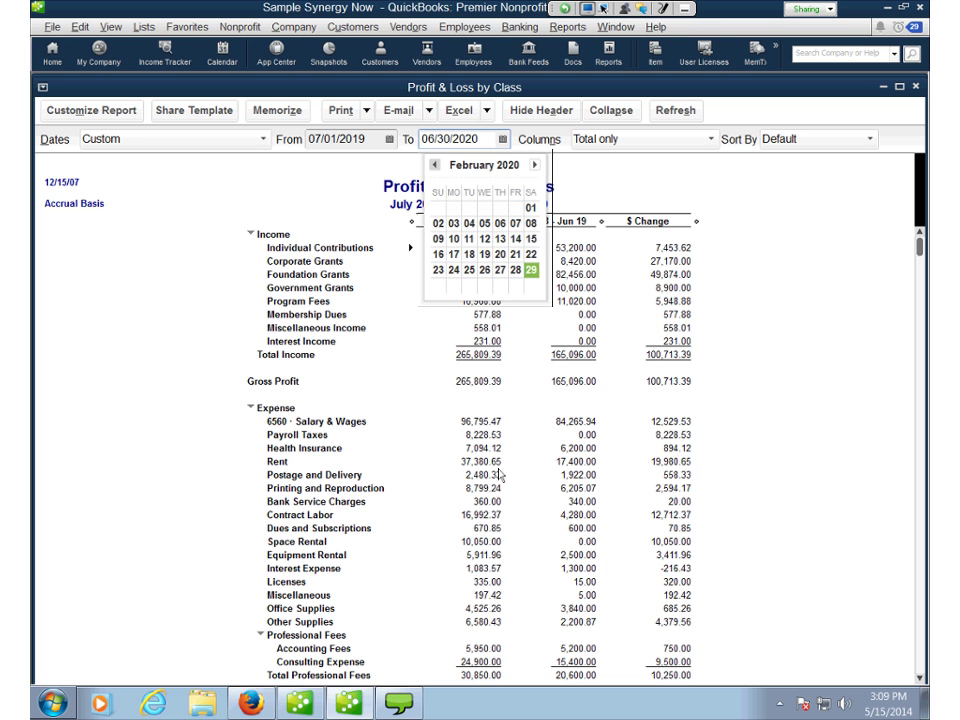
key("Page_Up")
key("Page_Up")
key("Page_Up")
key("Page_Up")
key("Page_Up")
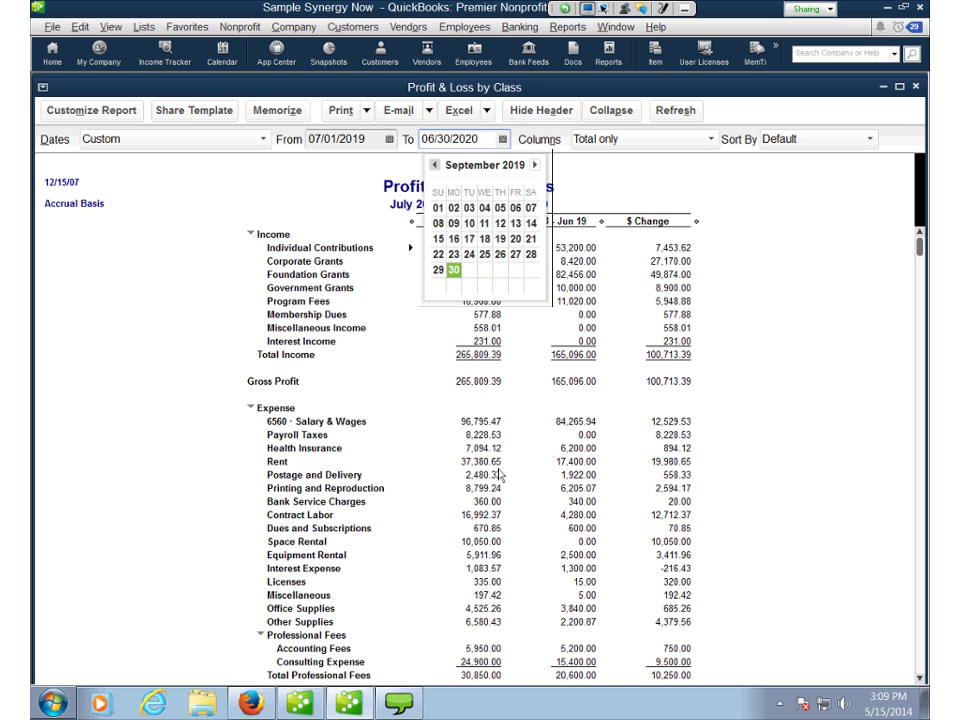
key("Return")
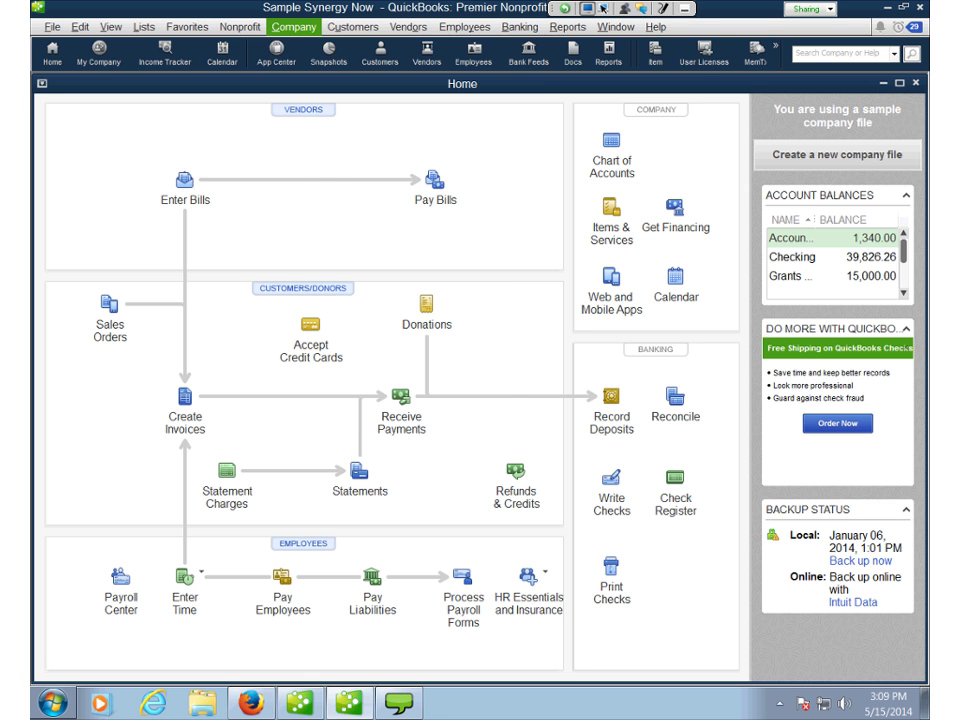
Open My Company and review the contact, legal and identification details
key("Down")
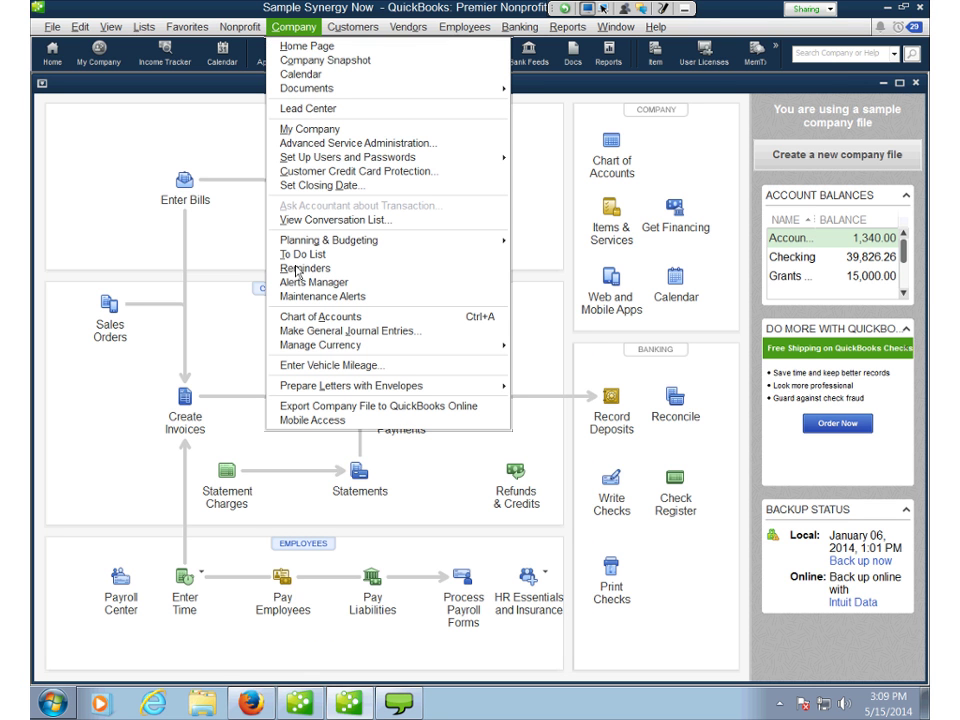
key("Down")
key("Down")
key("Down")
key("Down")
key("Down")
key("Down")
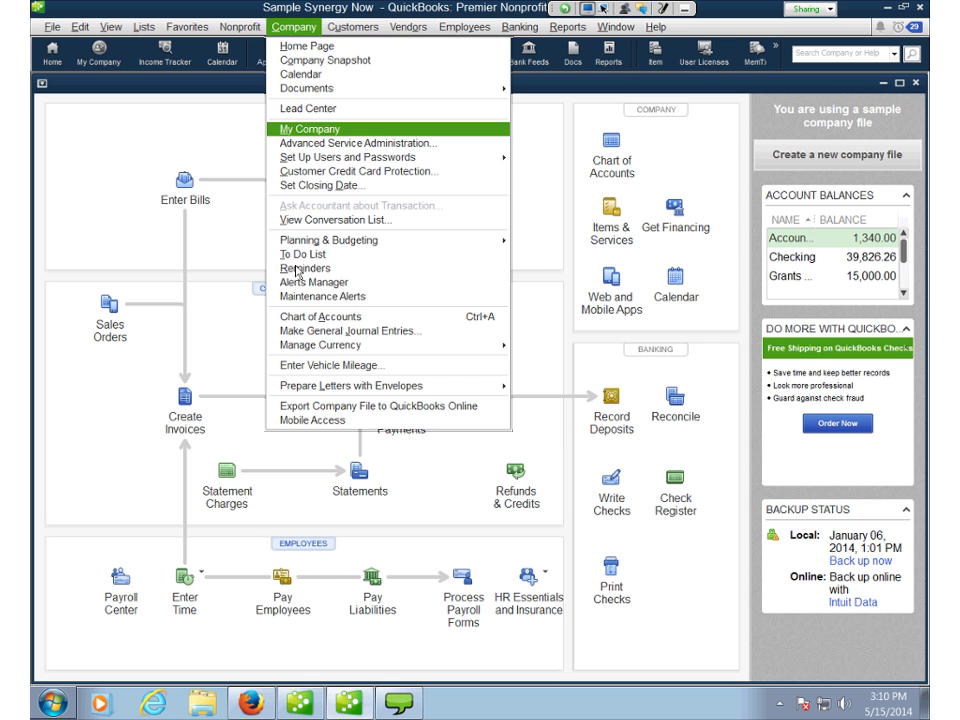
key("Return")
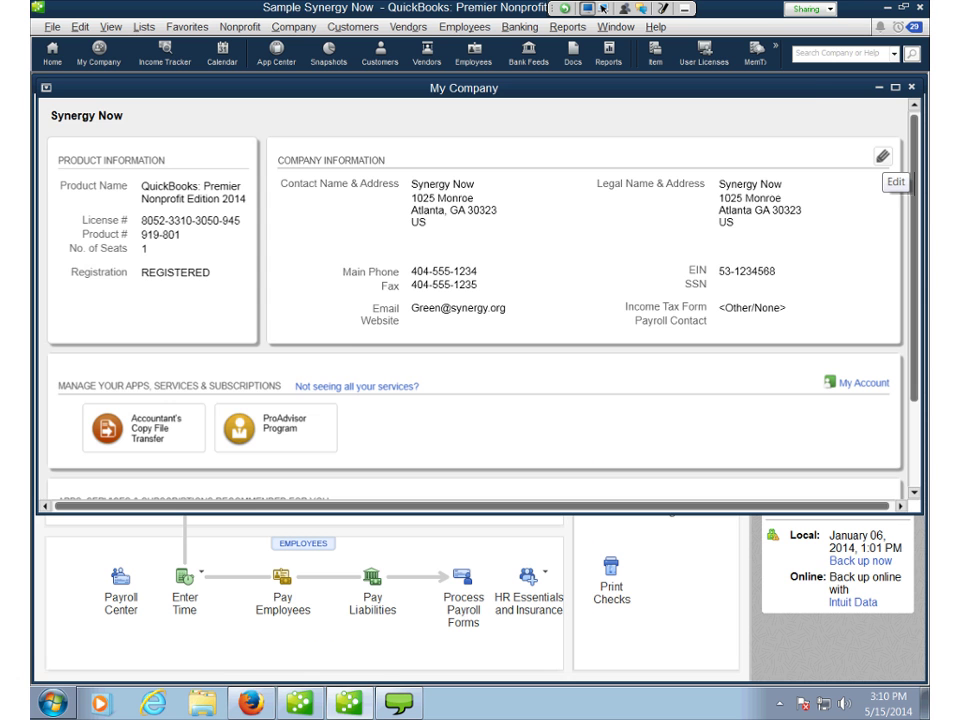
left_click(882, 156)
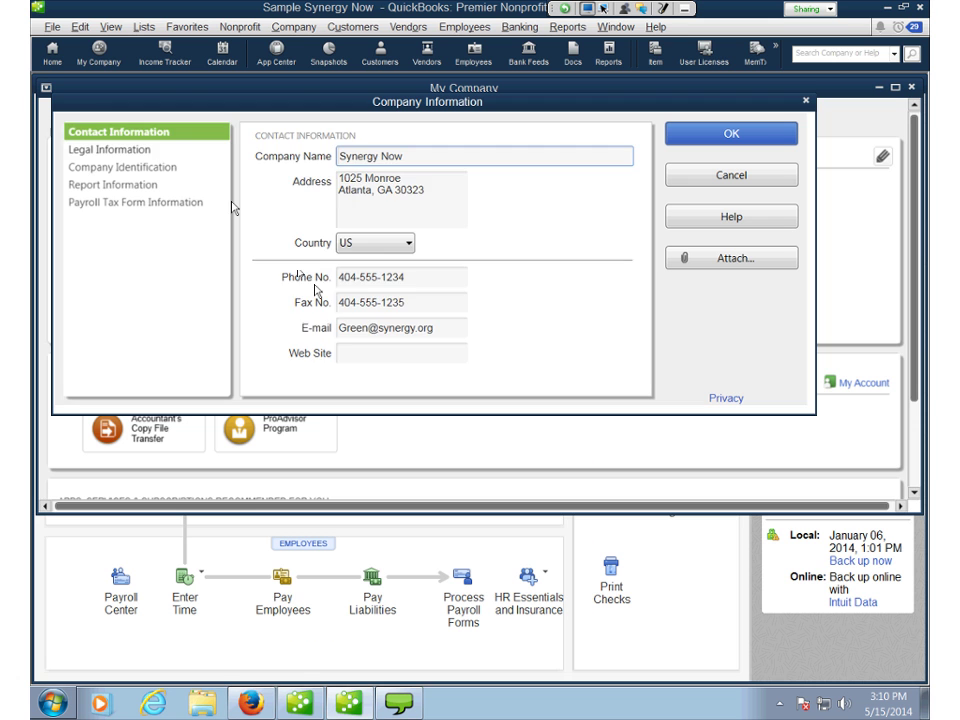
left_click(112, 149)
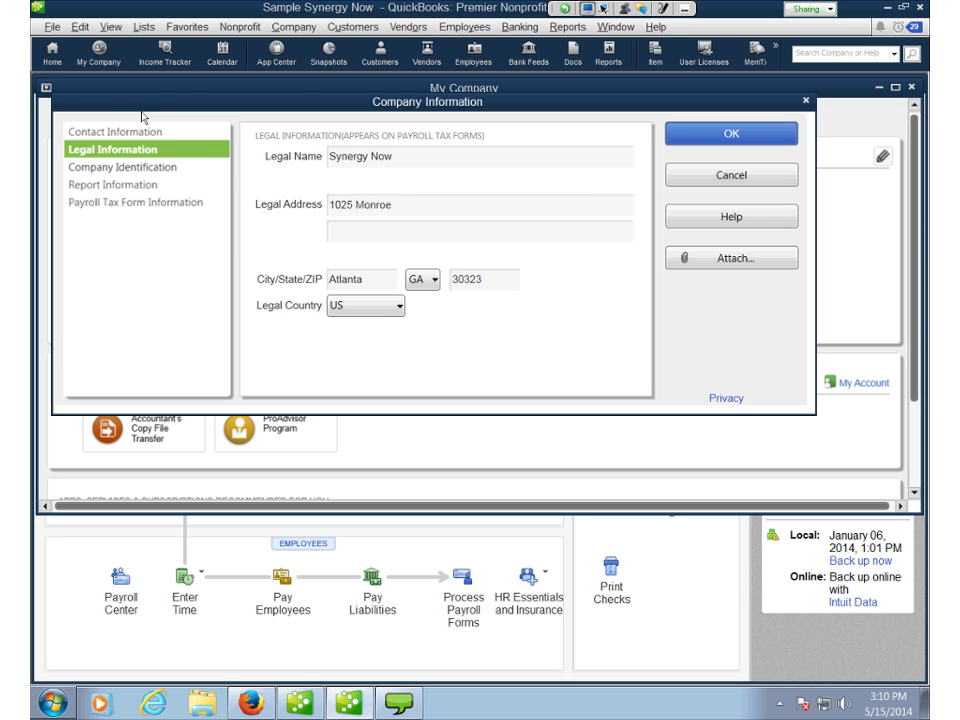
key("Down")
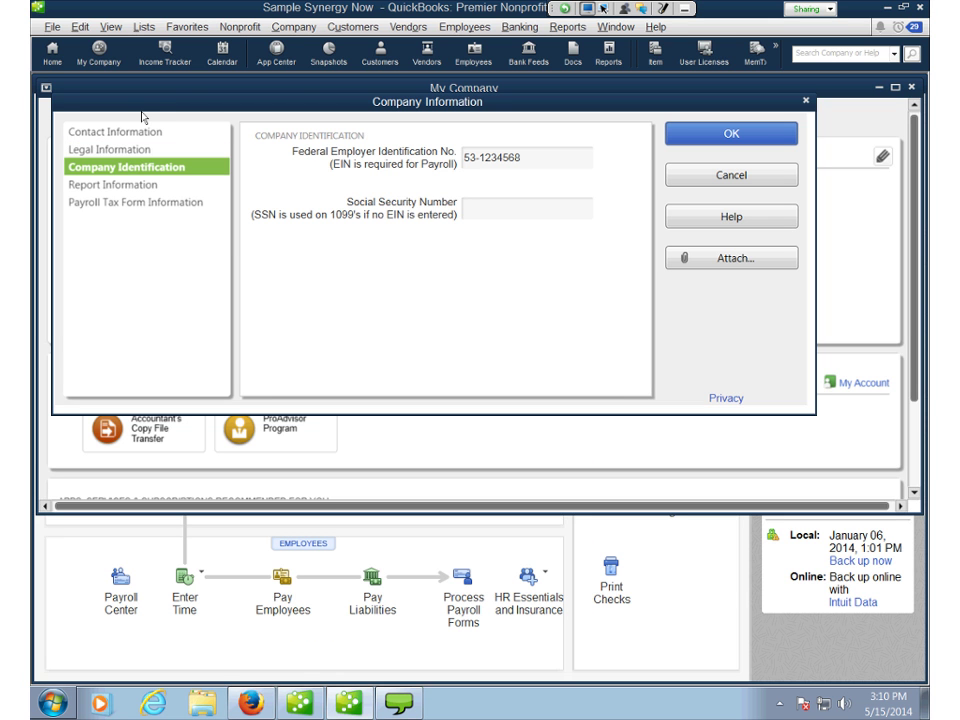
key("Down")
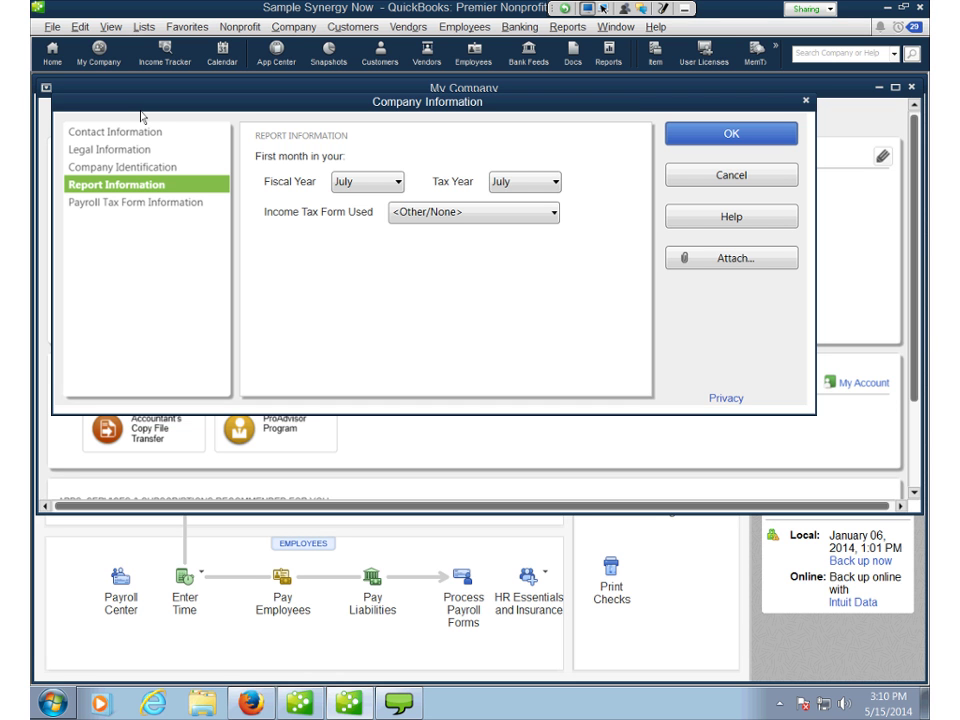
Keep Income Tax Form as <Other/None> and close Company Information and My Company unchanged
key("alt+Down")
key("Down")
key("Down")
key("Down")
key("Down")
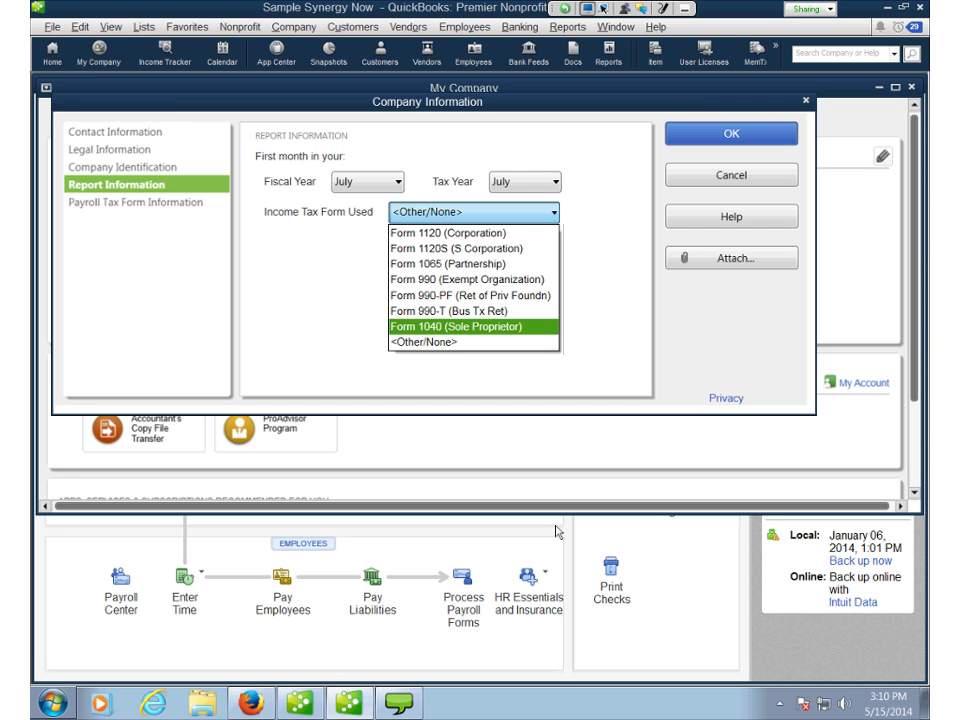
key("Up")
key("Up")
key("Up")
key("Down")
key("Down")
key("Down")
key("Down")
key("Return")
key("Tab")
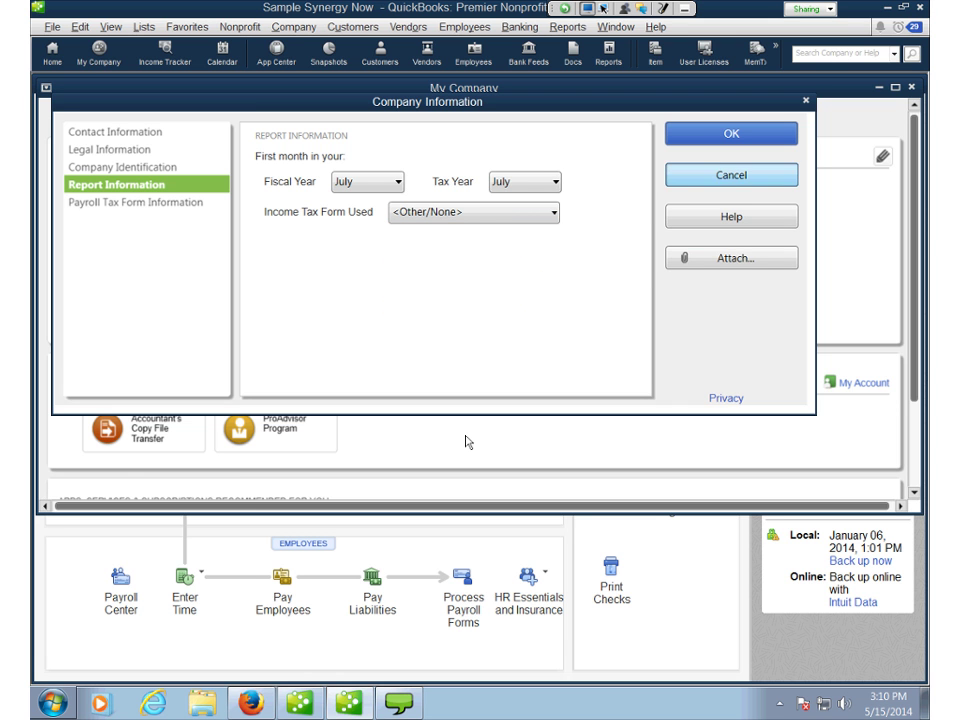
key("Escape")
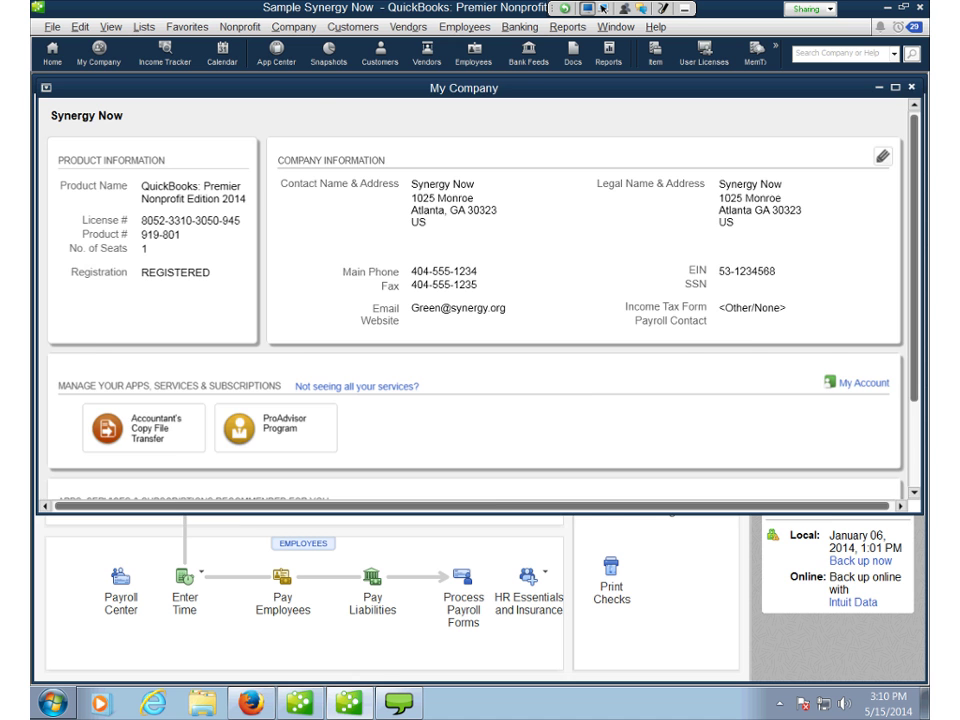
key("Escape")
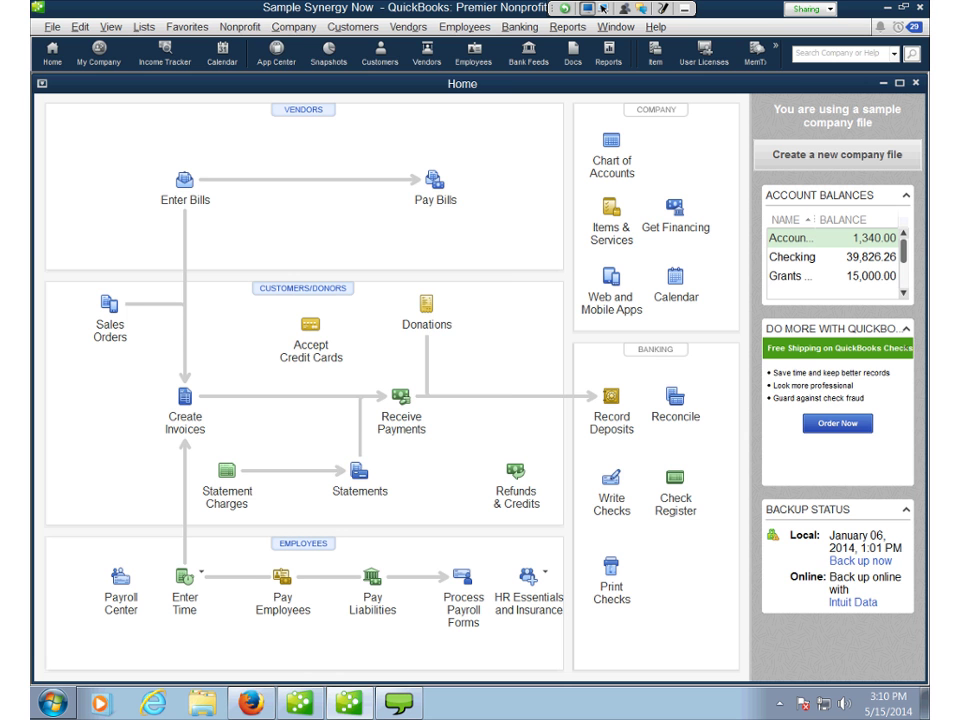
Open Set Up Budgets and widen the ACCOUNT column to show full account names
left_click(294, 27)
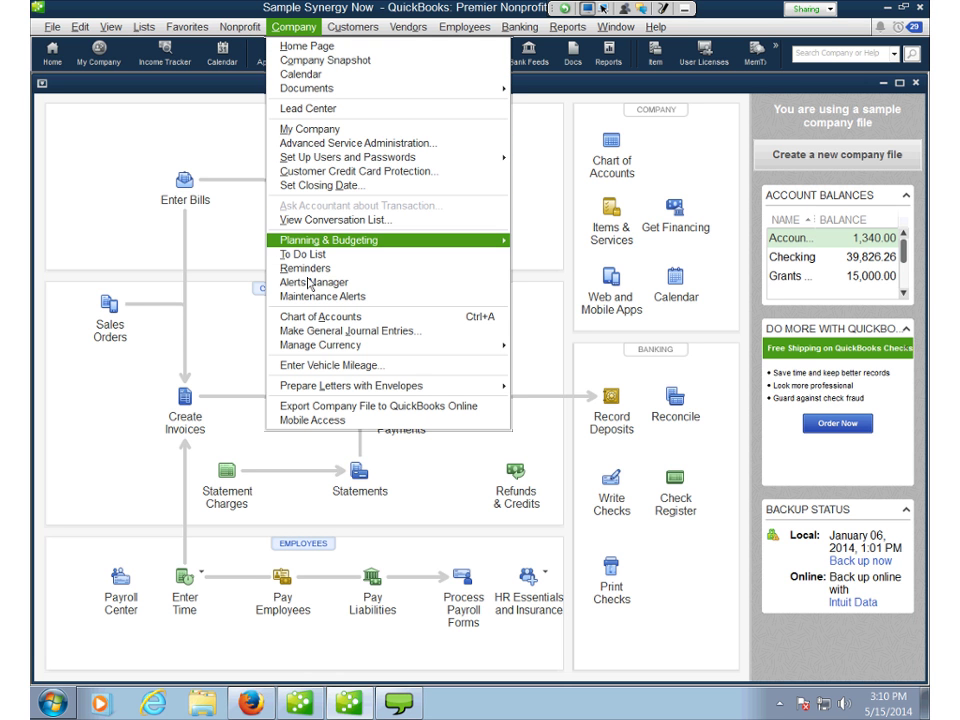
key("Right")
key("Down")
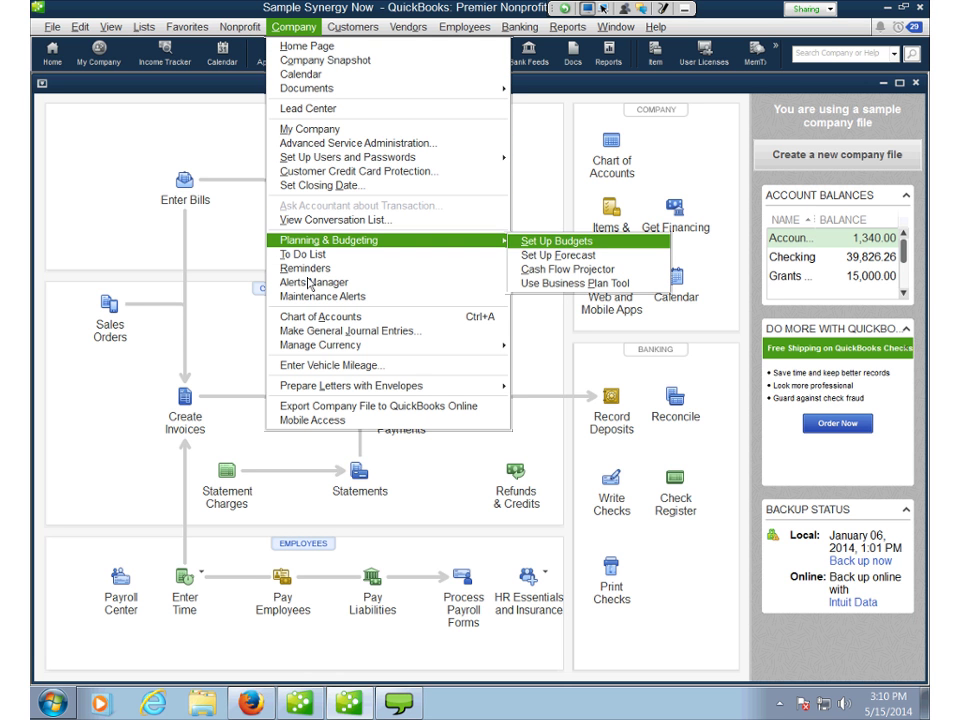
key("Return")
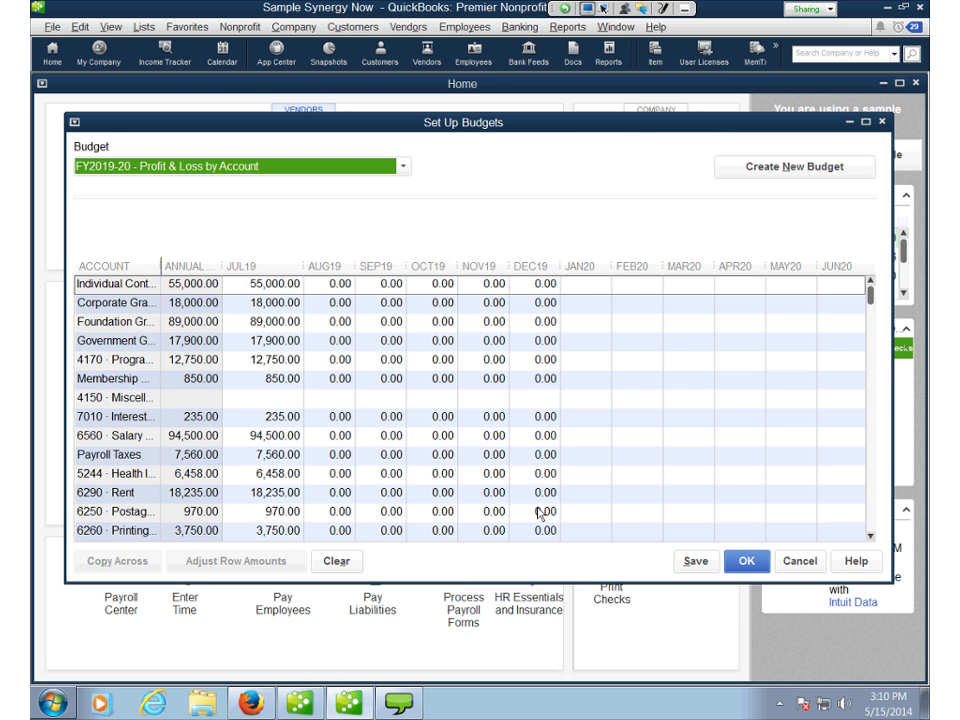
left_click_drag(161, 266, 262, 266)
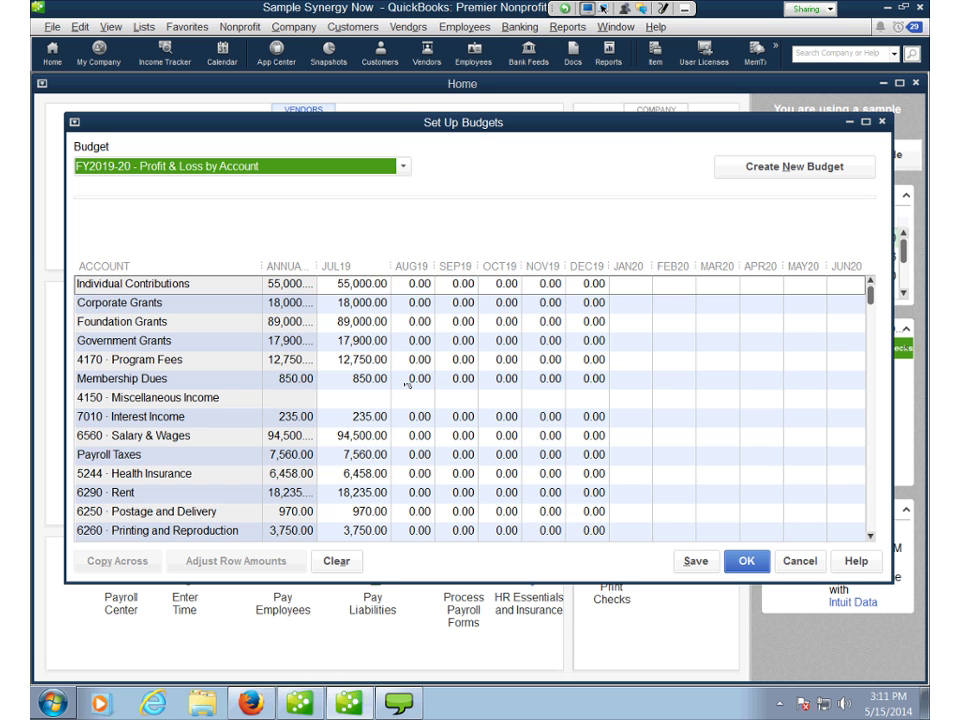
left_click(795, 166)
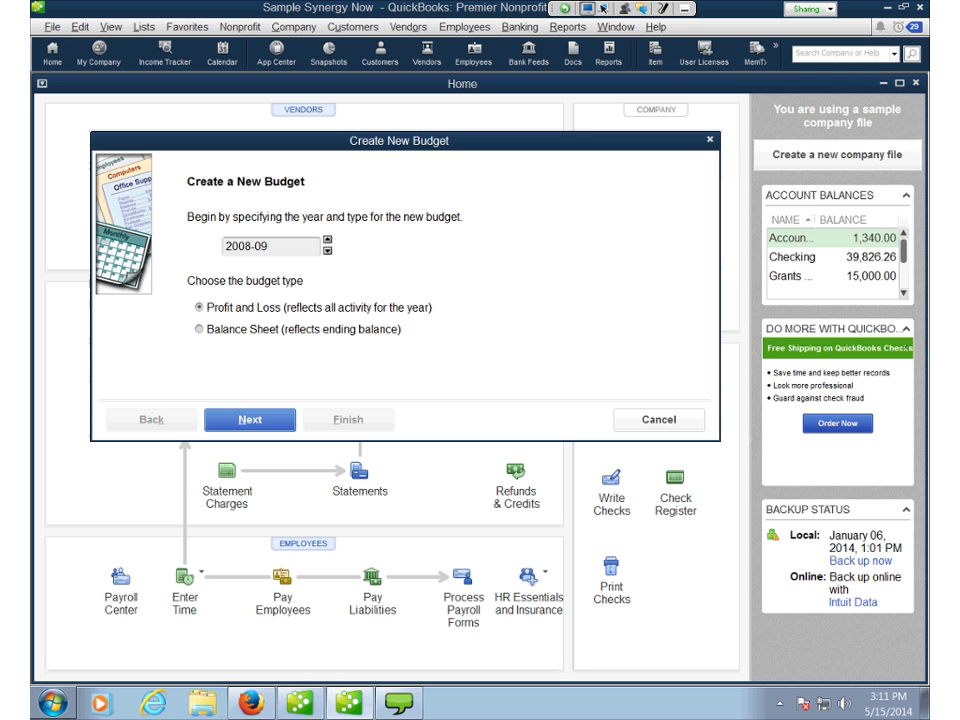
Create an FY2014-15 Profit and Loss budget with no additional criteria
key("Up")
key("Up")
key("Up")
key("Up")
key("Up")
key("Up")
key("Return")
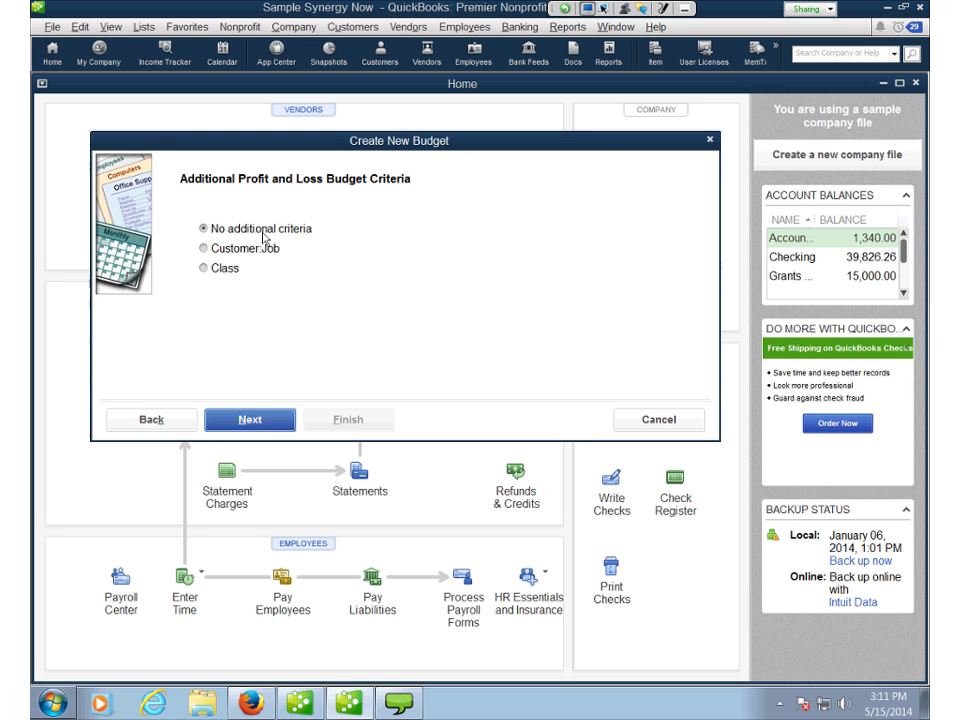
key("Return")
key("Return")
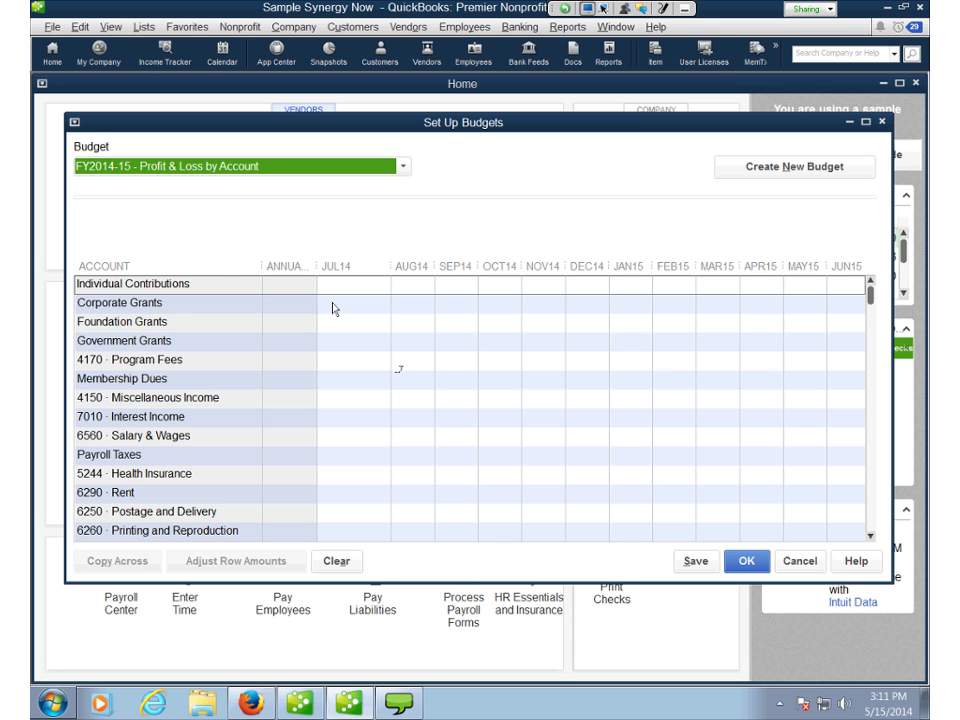
Enter trial July and August amounts of 2,000 and 3,000, then clear them
key("Tab")
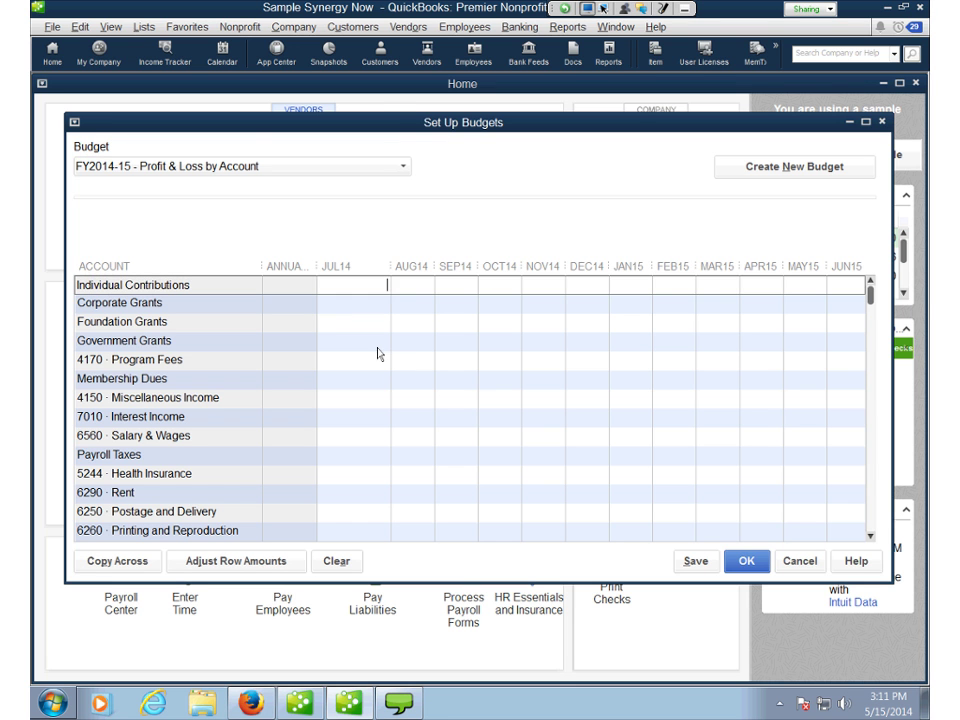
type("2000")
key("Tab")
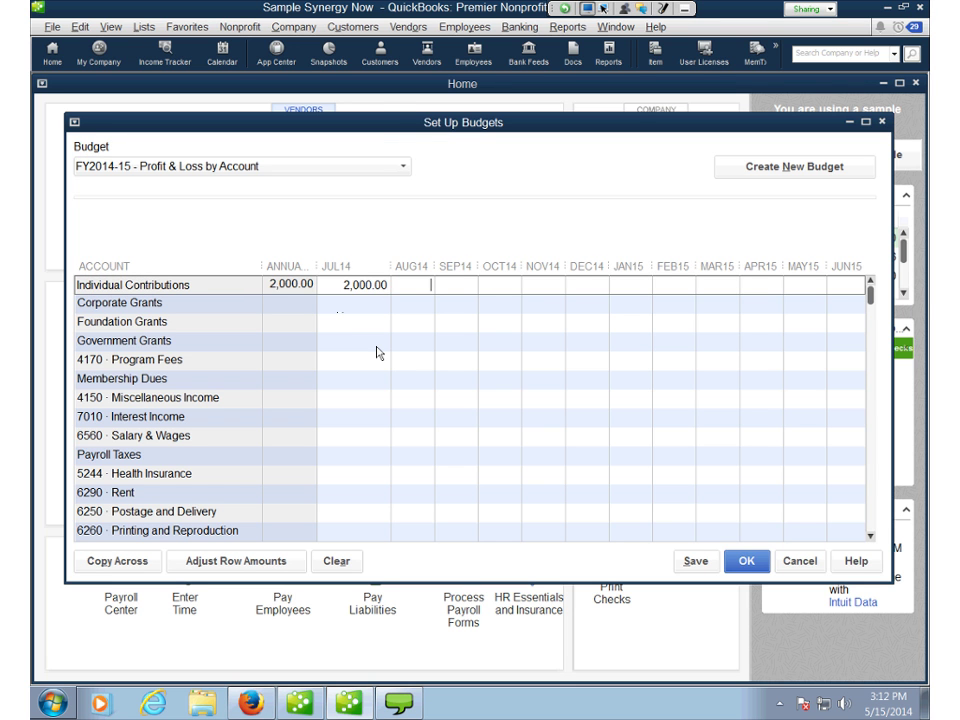
type("3000")
key("Tab")
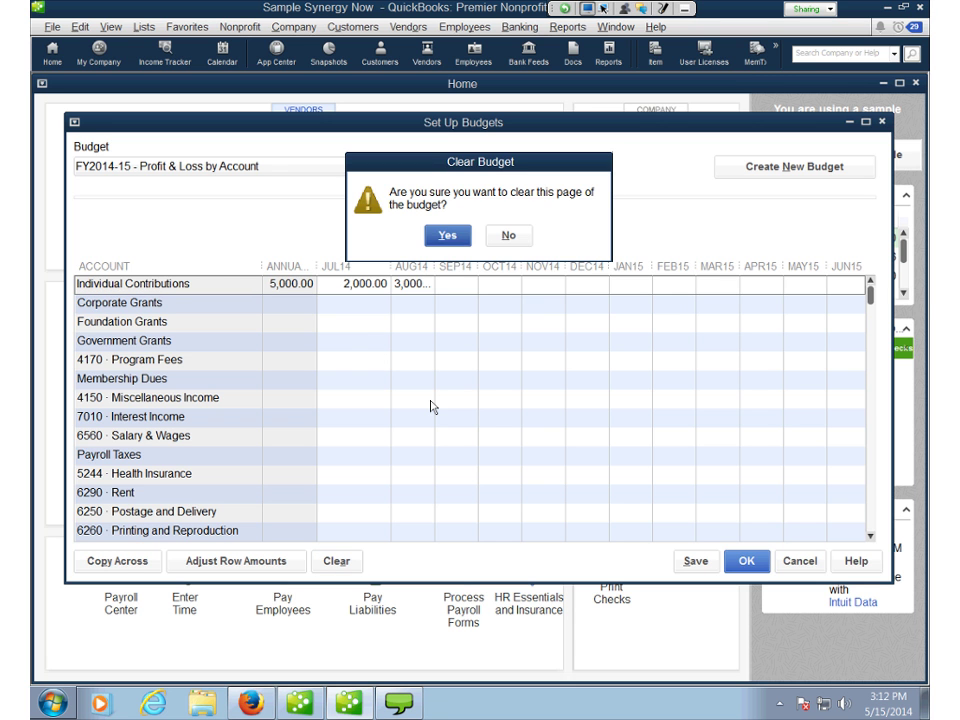
key("Return")
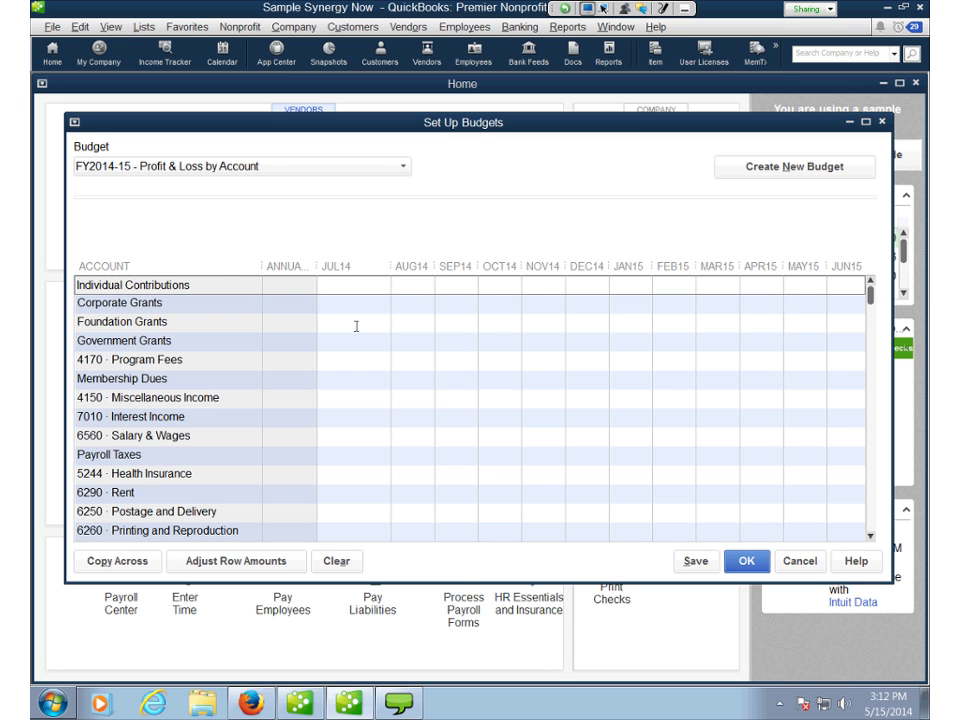
Budget JUL14 income: Individual Contributions 40,000, Corporate 30,000, Foundation 80,000, Government Grants 100,000
type("400")
key("BackSpace")
key("BackSpace")
key("BackSpace")
type("40000")
key("Down")
type("30000")
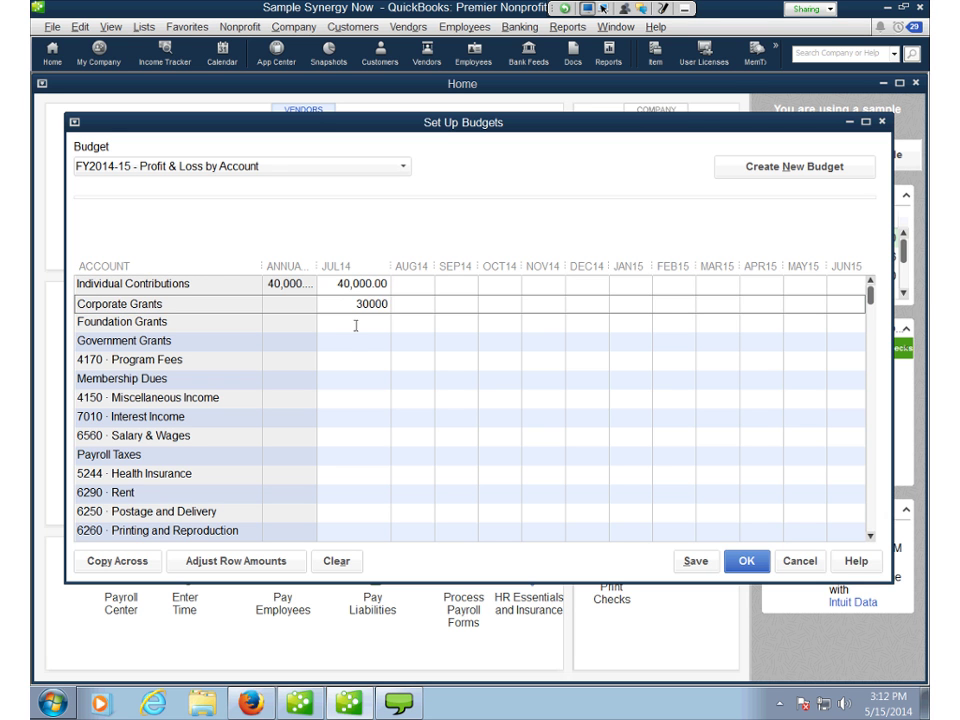
key("Down")
type("80000")
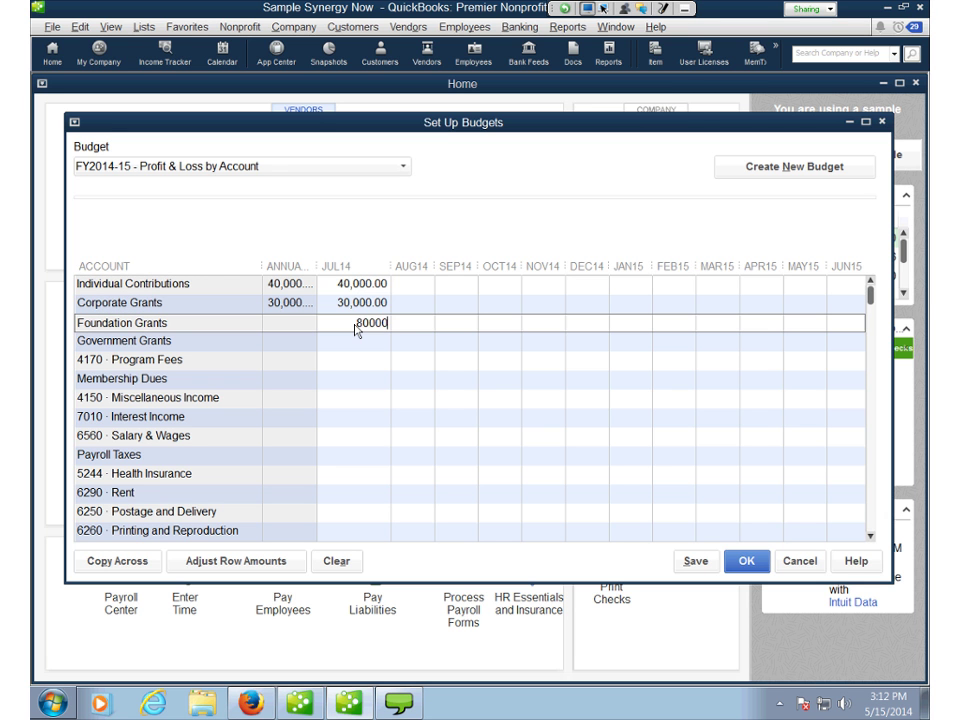
key("Down")
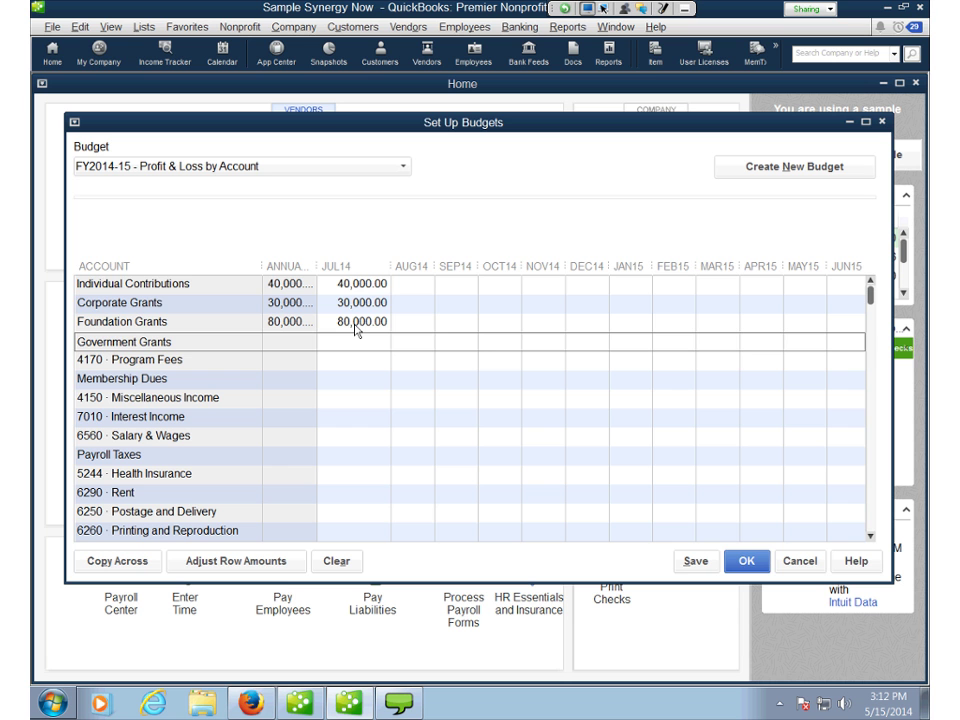
type("100000")
key("Down")
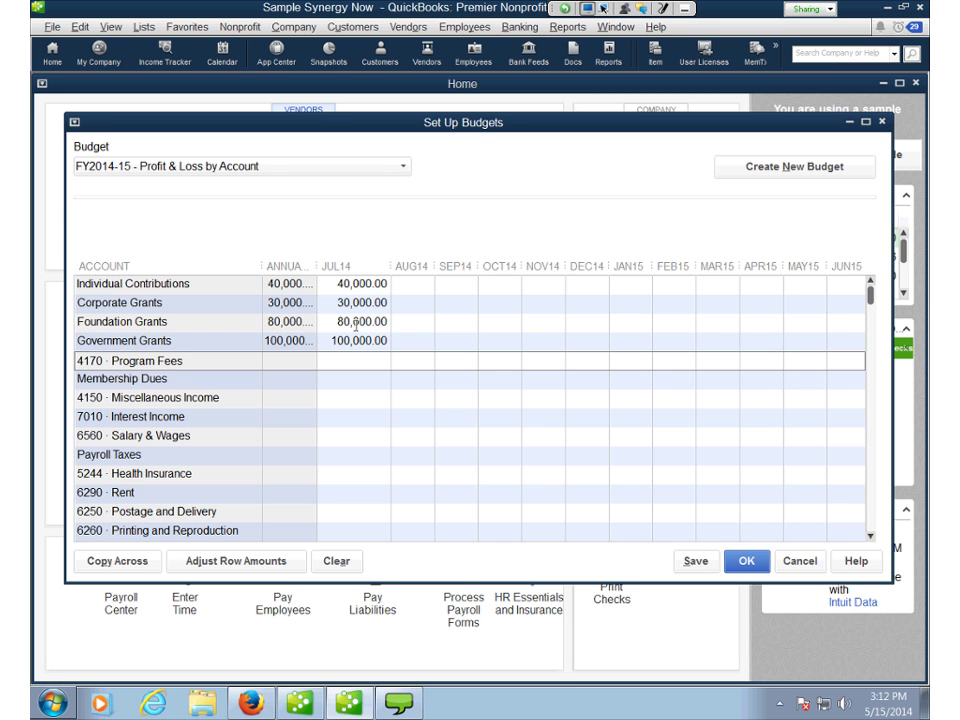
Budget JUL14 Salary 100,000, Payroll Taxes 10,000, Health Insurance 50,000, Rent 40,000, and save
key("Down")
key("Down")
key("Down")
key("Down")
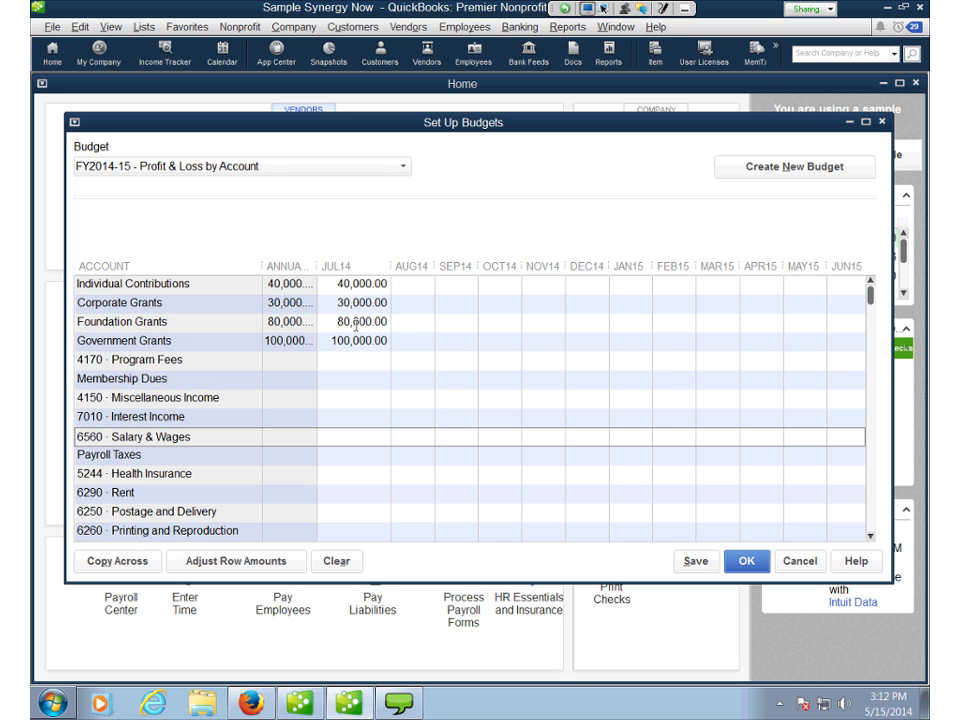
type("100000")
key("Down")
type("10000")
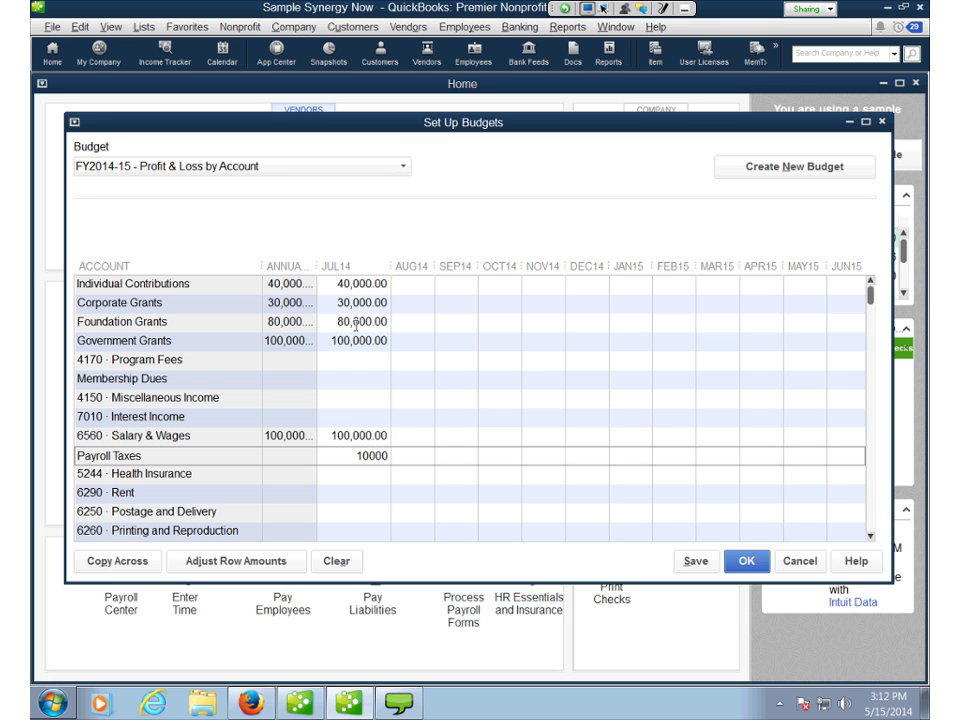
key("Down")
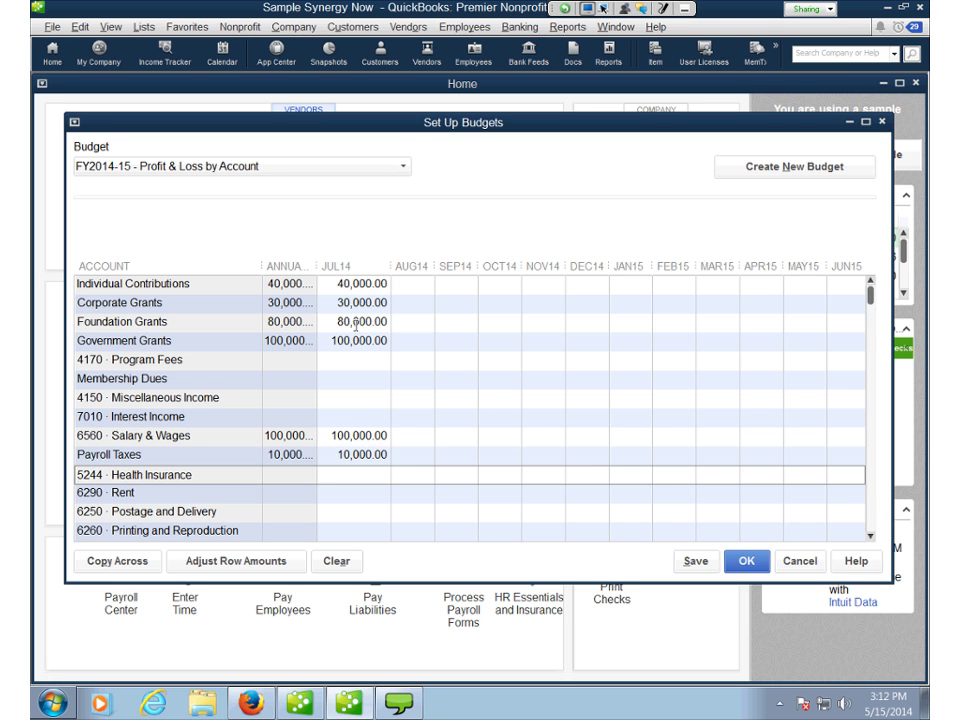
type("50000")
key("Down")
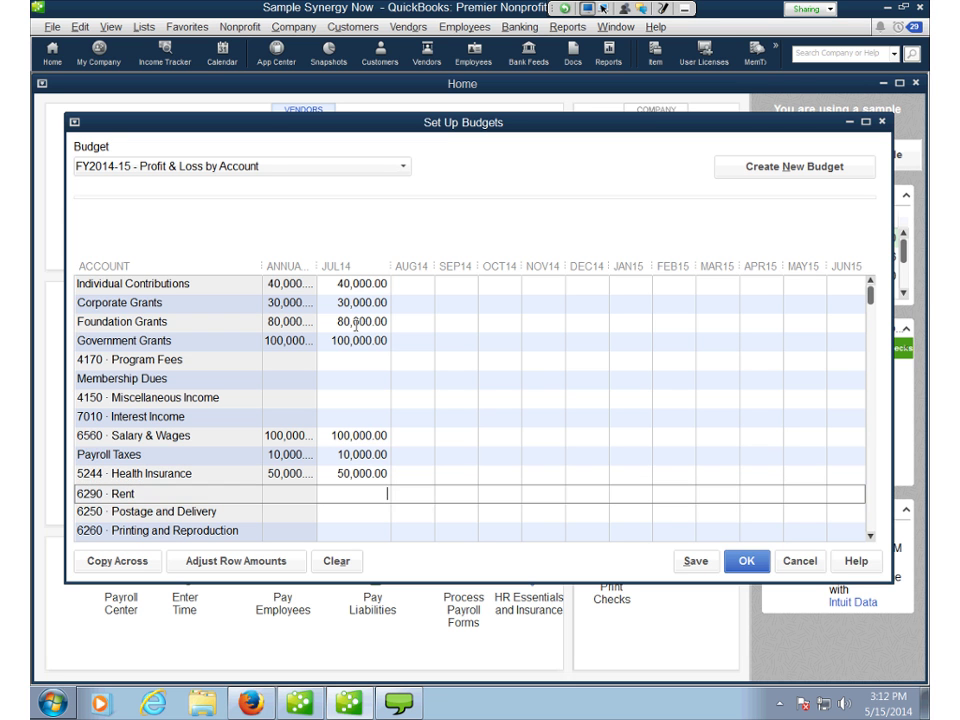
type("40000")
key("Down")
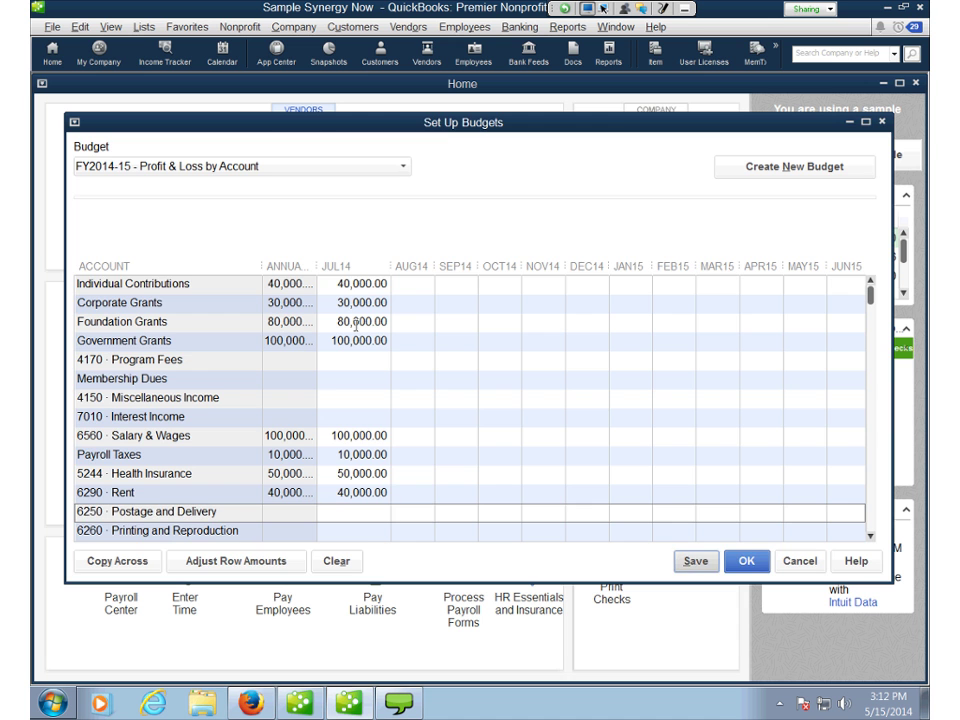
key("Return")
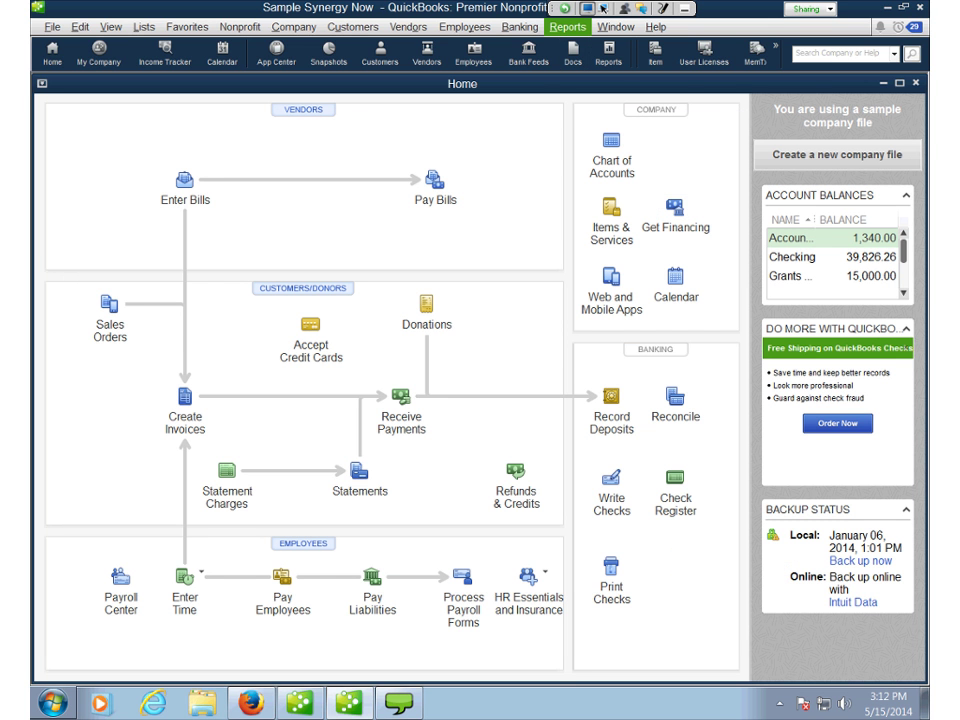
Generate the Budget Overview report for the FY2014-15 budget
key("Down")
key("Down")
key("Down")
key("Down")
key("Down")
key("Down")
key("Down")
key("Down")
key("Down")
key("Down")
key("Down")
key("Down")
key("Down")
key("Down")
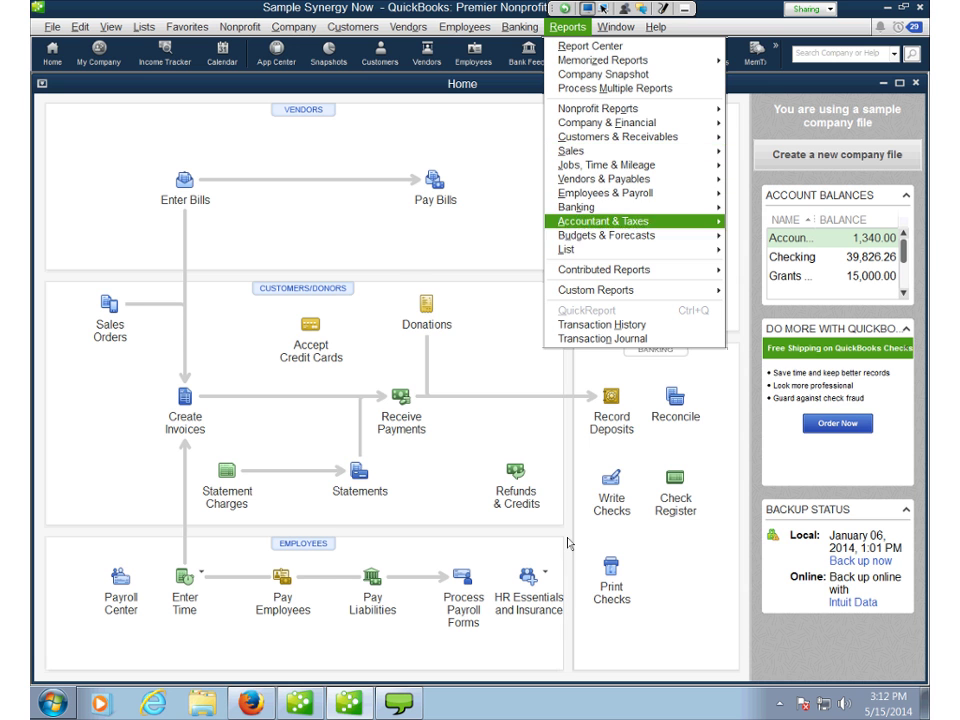
key("Right")
key("Down")
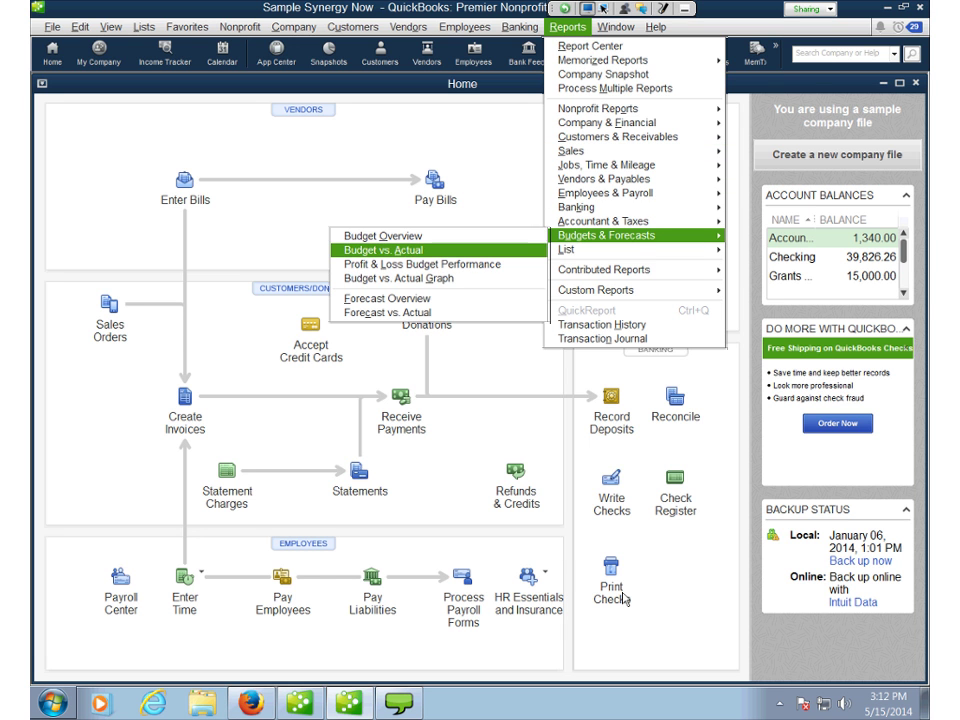
key("Up")
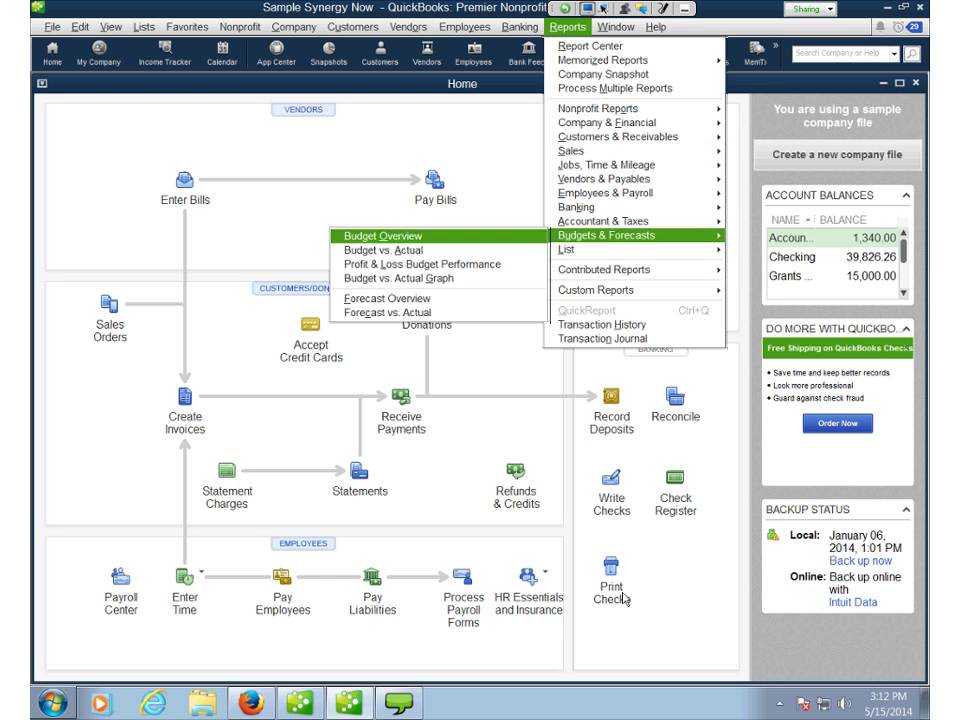
key("Return")
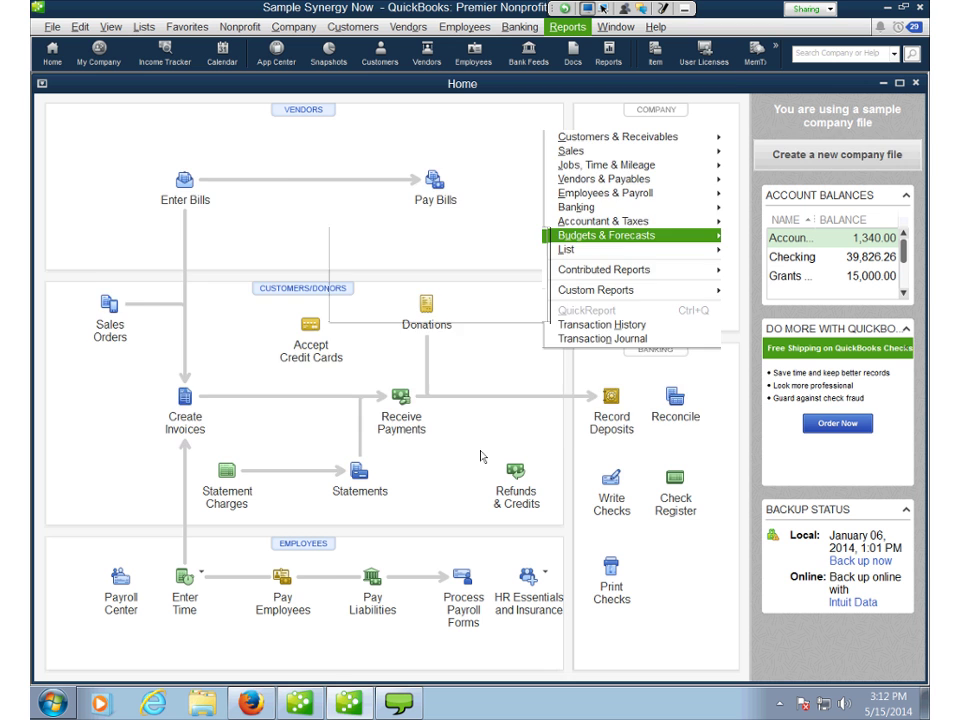
key("alt+Down")
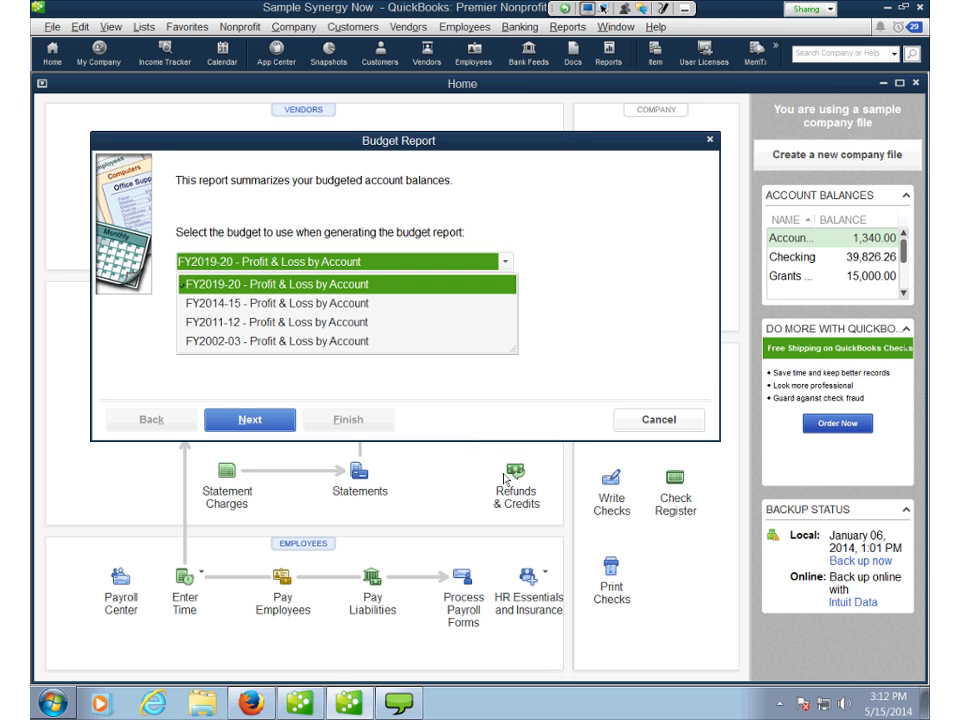
key("Down")
key("Return")
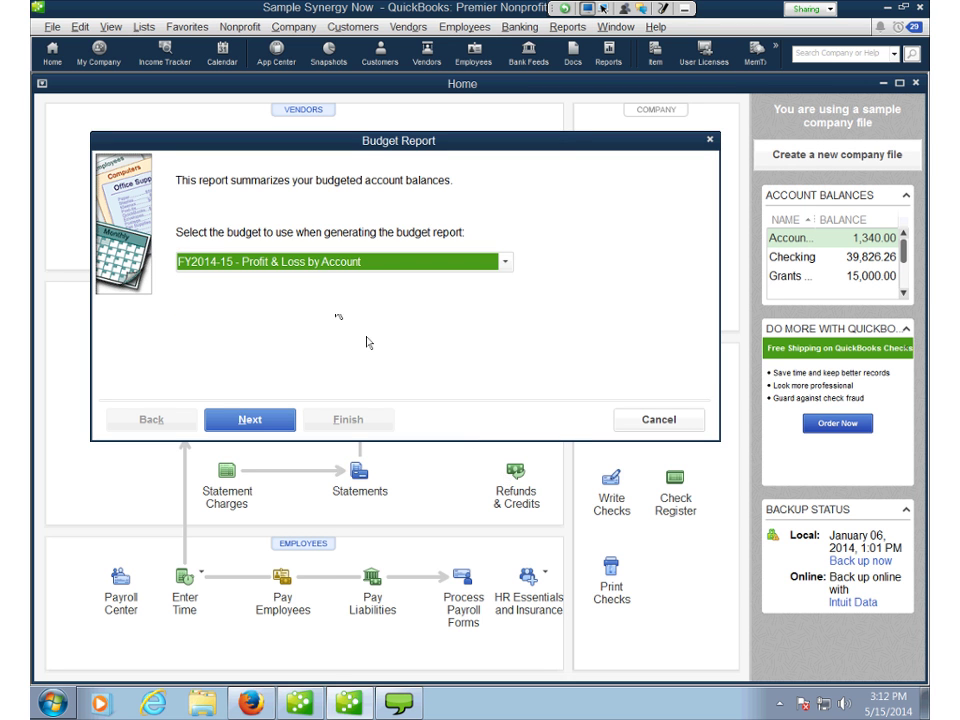
key("Return")
key("Return")
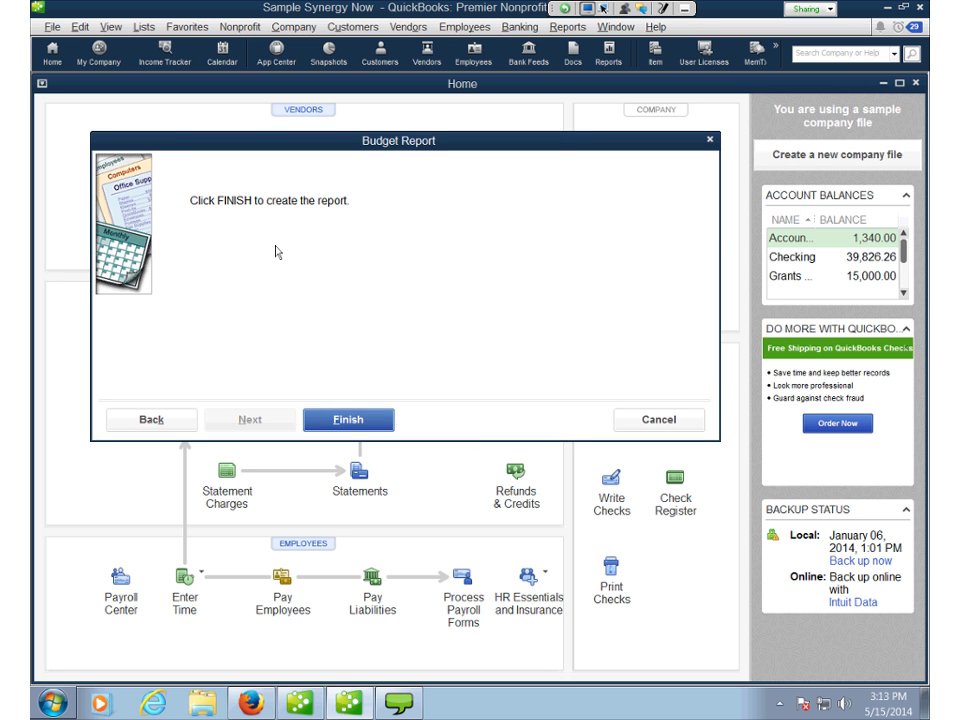
key("Return")
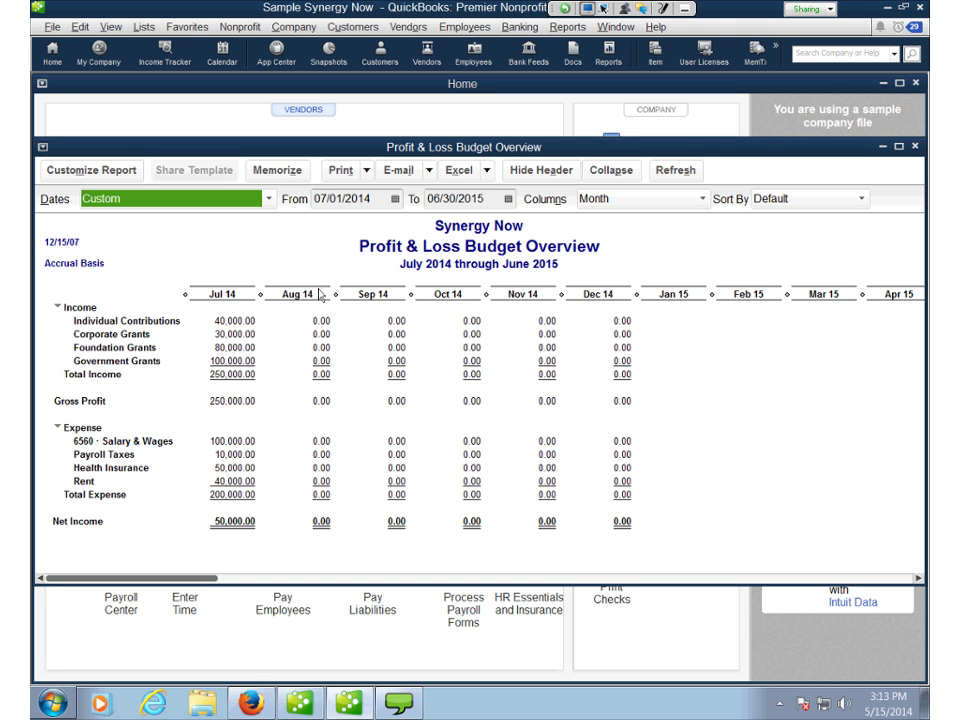
Show the budget overview as a single Total column, then close it
left_click(702, 198)
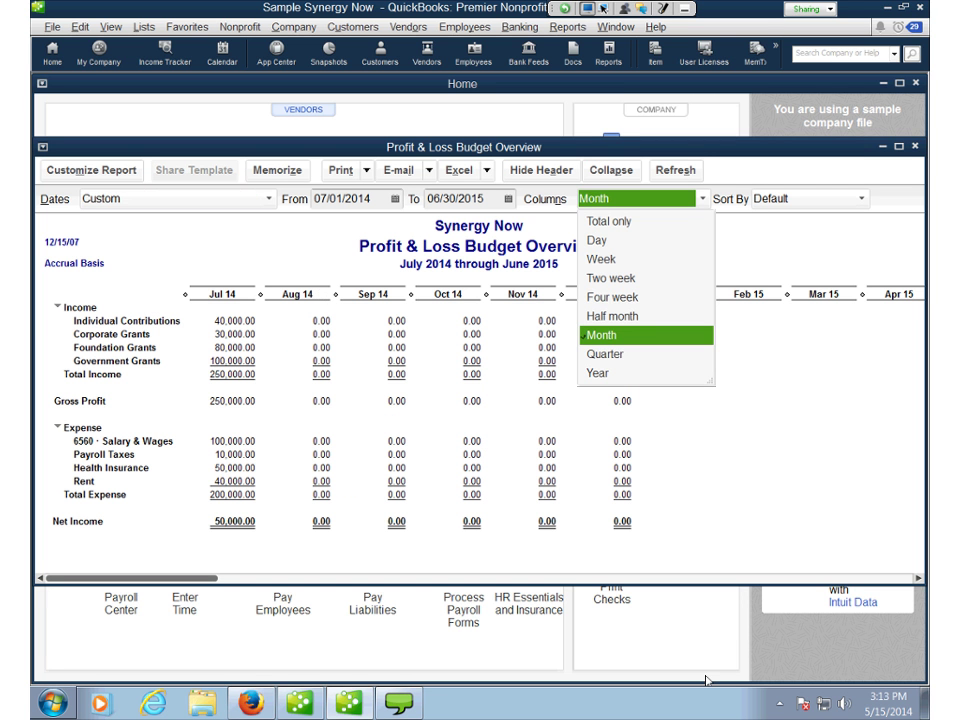
key("Escape")
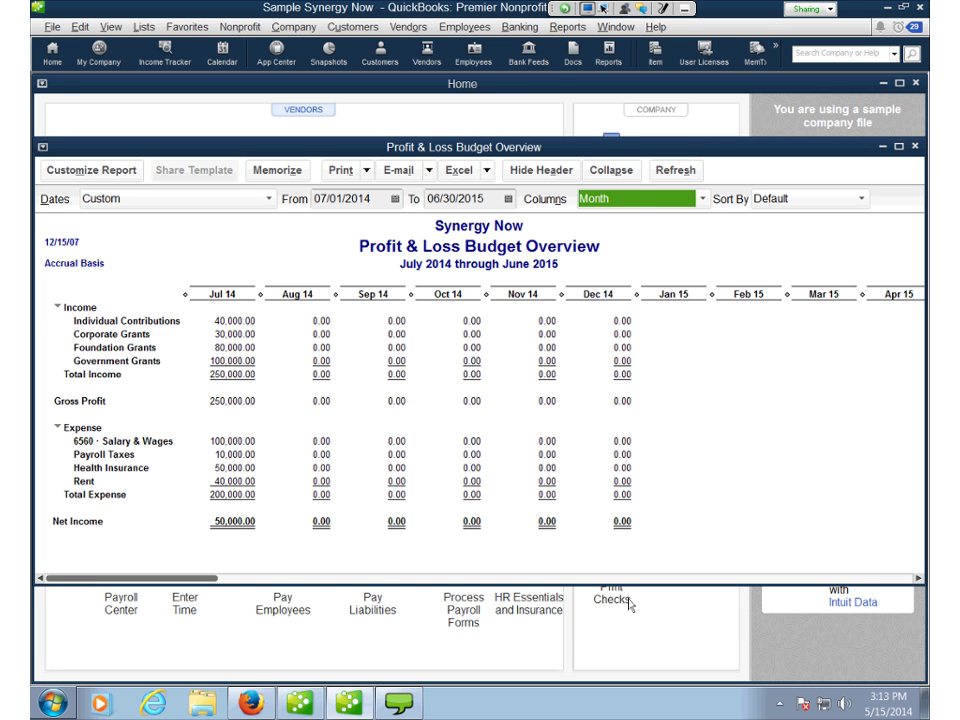
key("t")
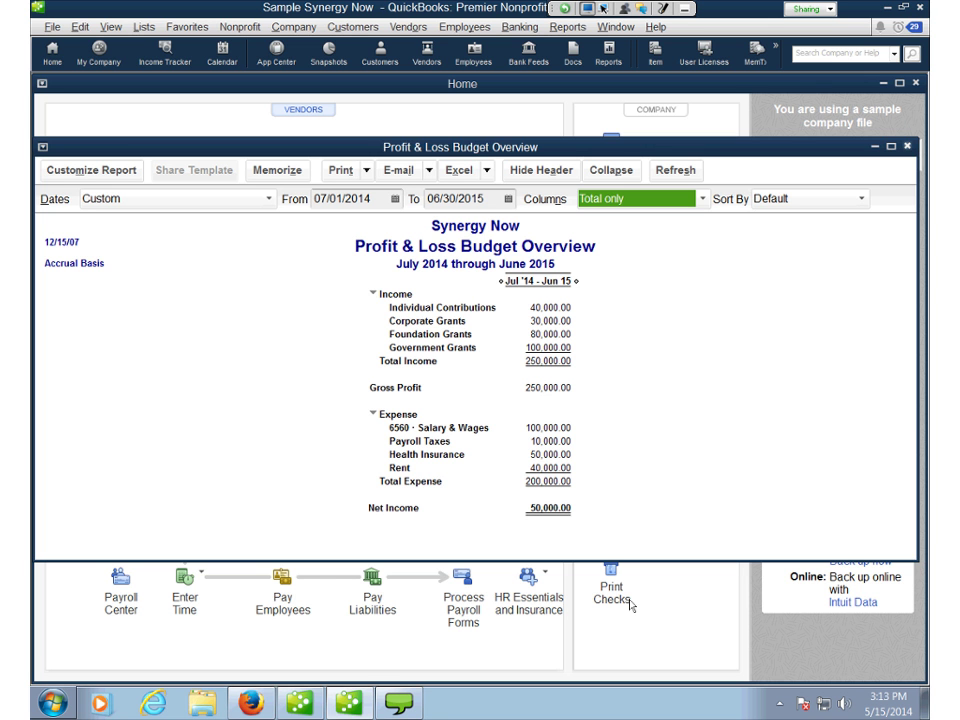
key("Escape")
Create a Profit & Loss Budget vs. Actual report from the FY2019-20 budget, laid out Account by Month
key("alt+r")
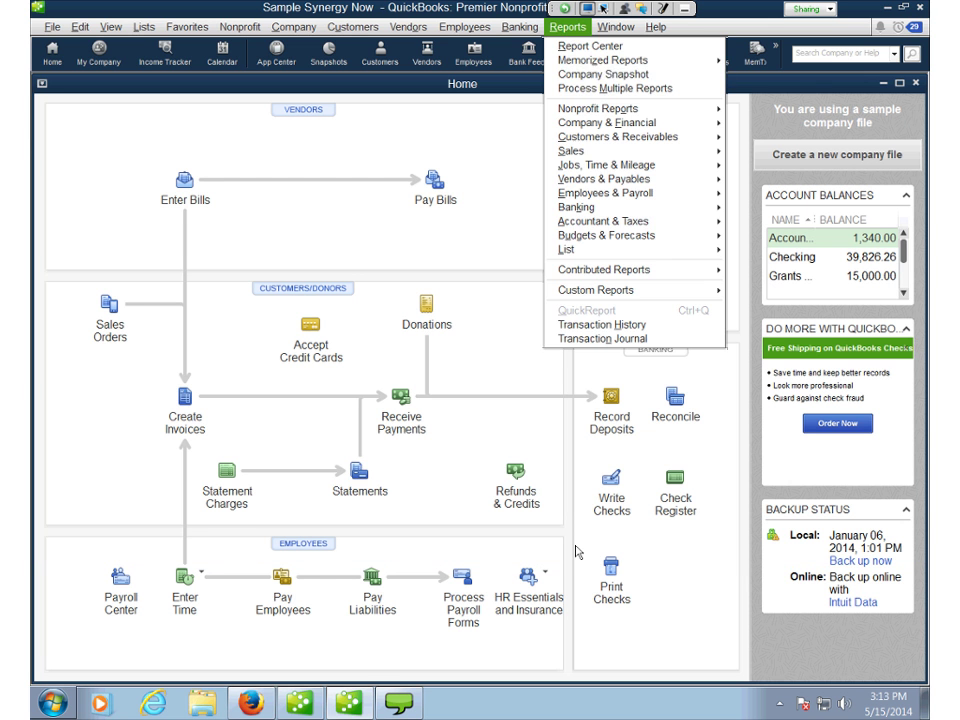
key("s")
key("Down")
key("Down")
key("Down")
key("Down")
key("Down")
key("Down")
key("Right")
key("Down")
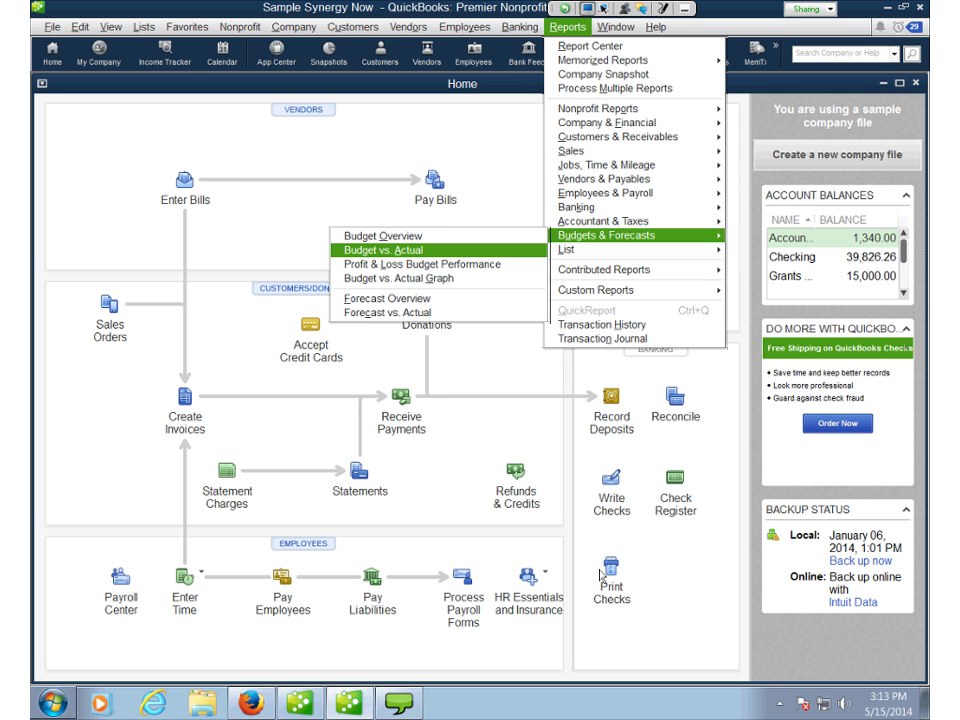
key("Return")
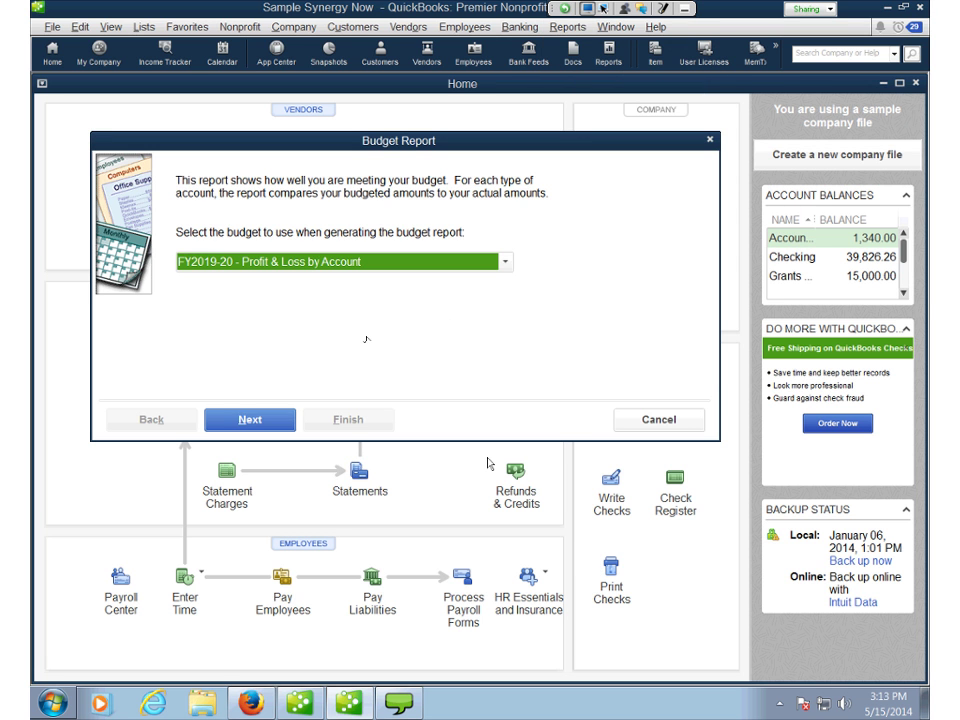
key("Return")
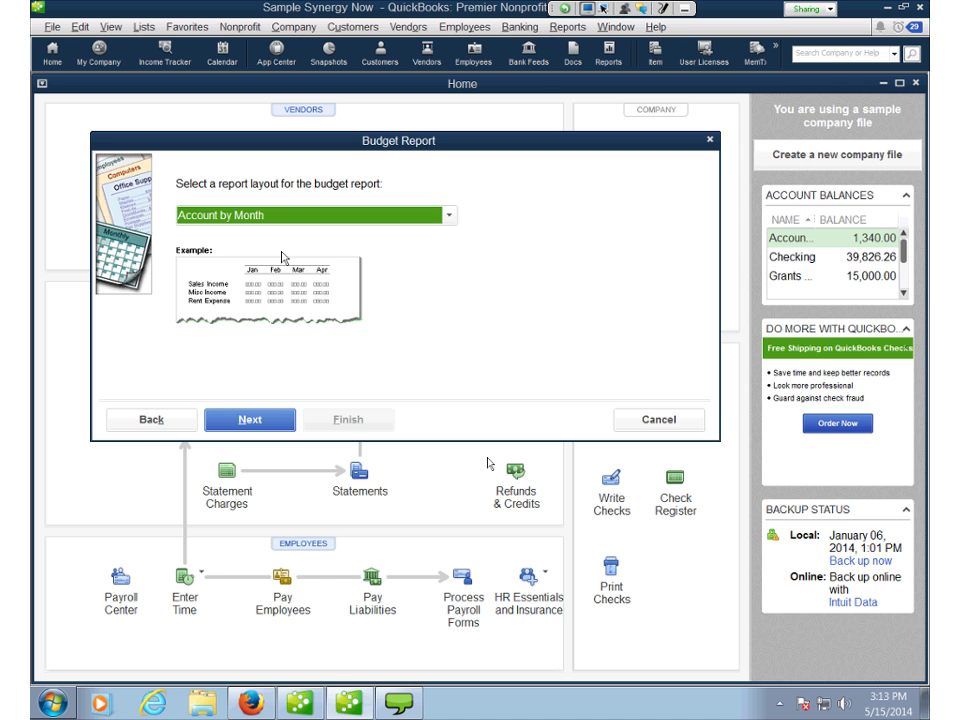
key("Return")
key("Return")
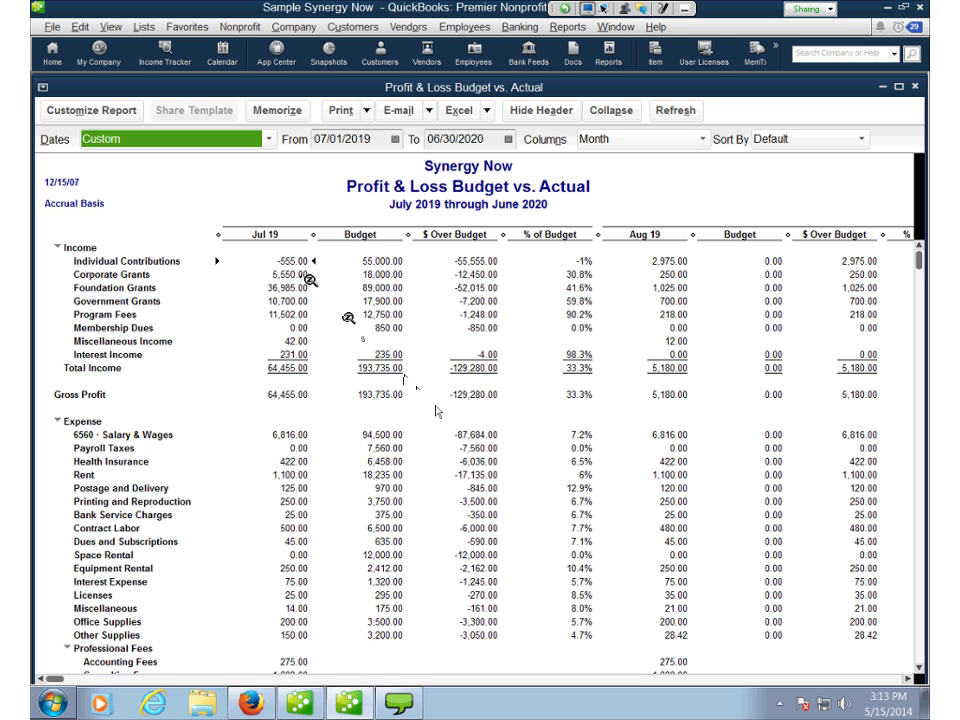
Scroll across the July 2019–June 2020 monthly columns and open the Columns options
scroll(436, 411, "right", 3)
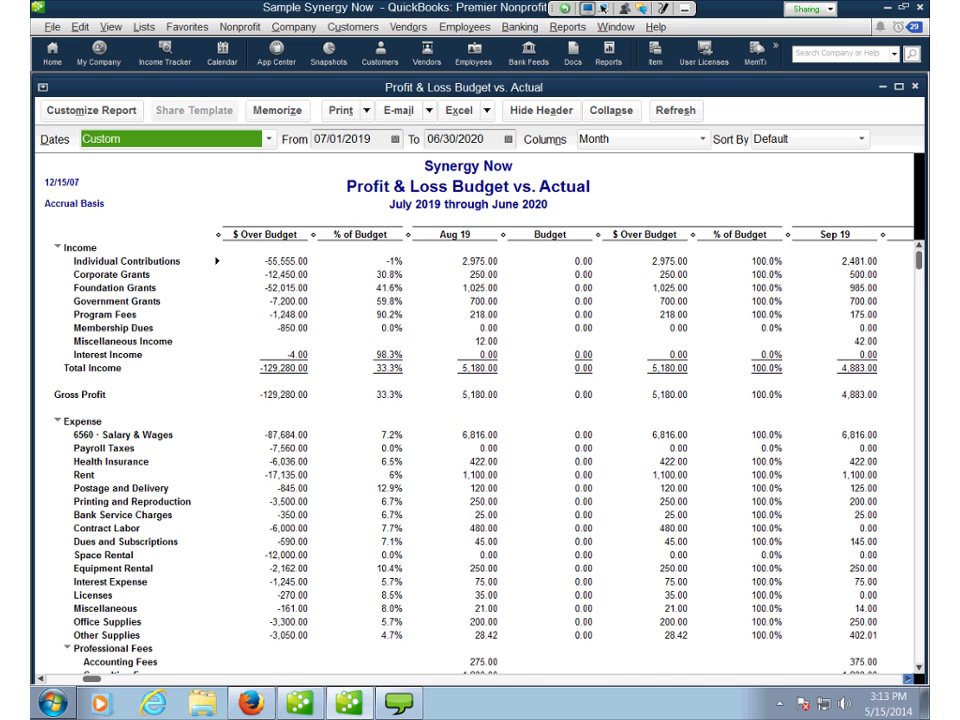
scroll(480, 450, "right", 1)
scroll(480, 450, "right", 1)
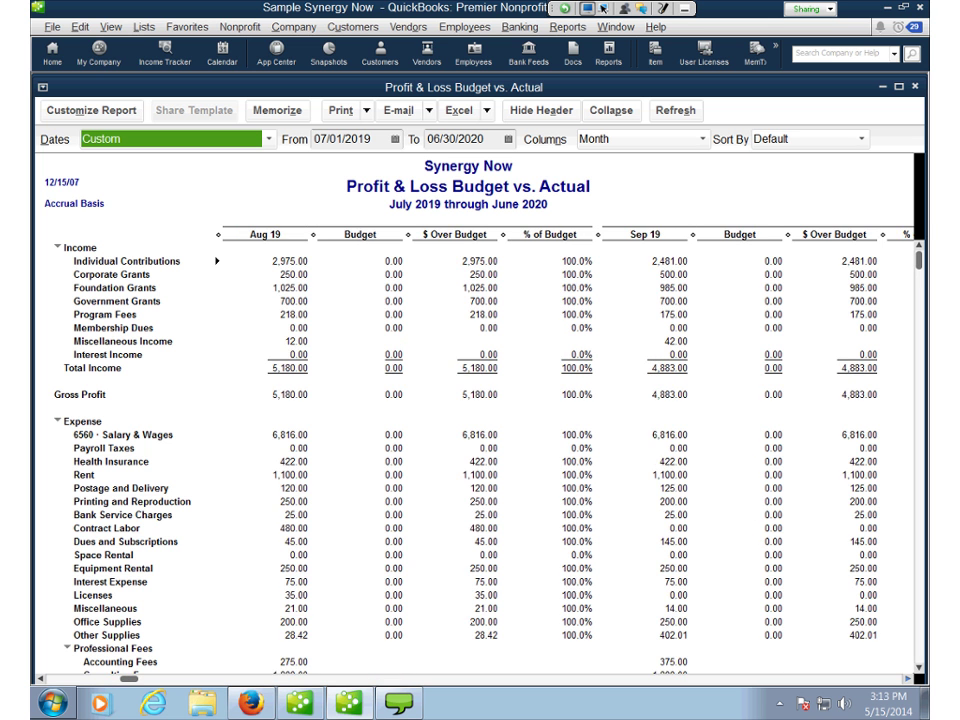
scroll(563, 541, "right", 4)
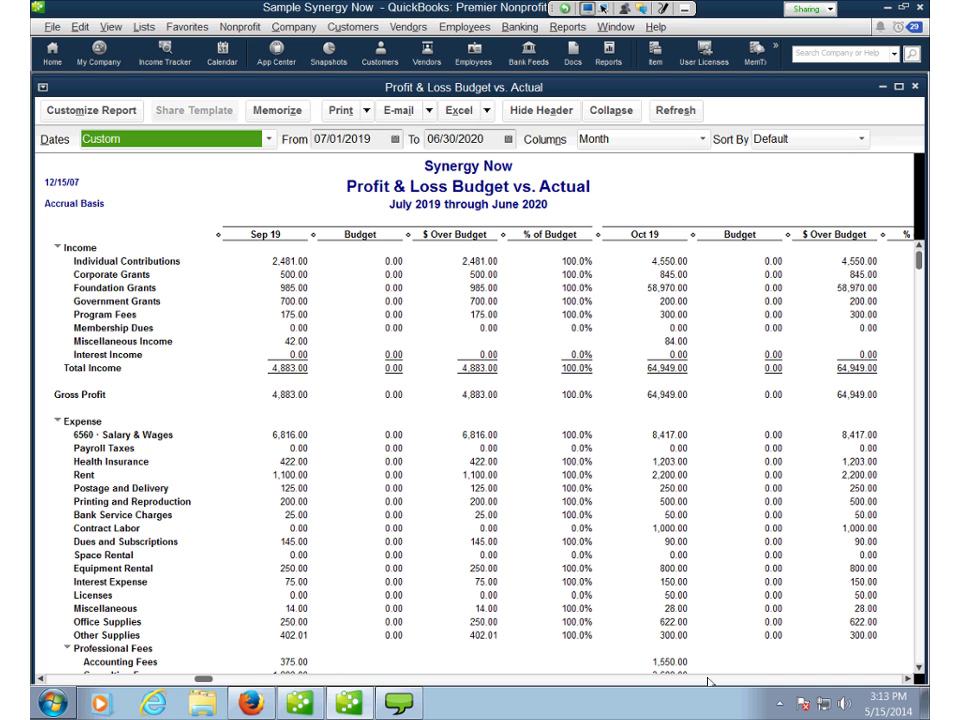
left_click(640, 139)
Set the report's Columns to Total only, showing one July 2019–June 2020 column
key("Home")
key("Return")
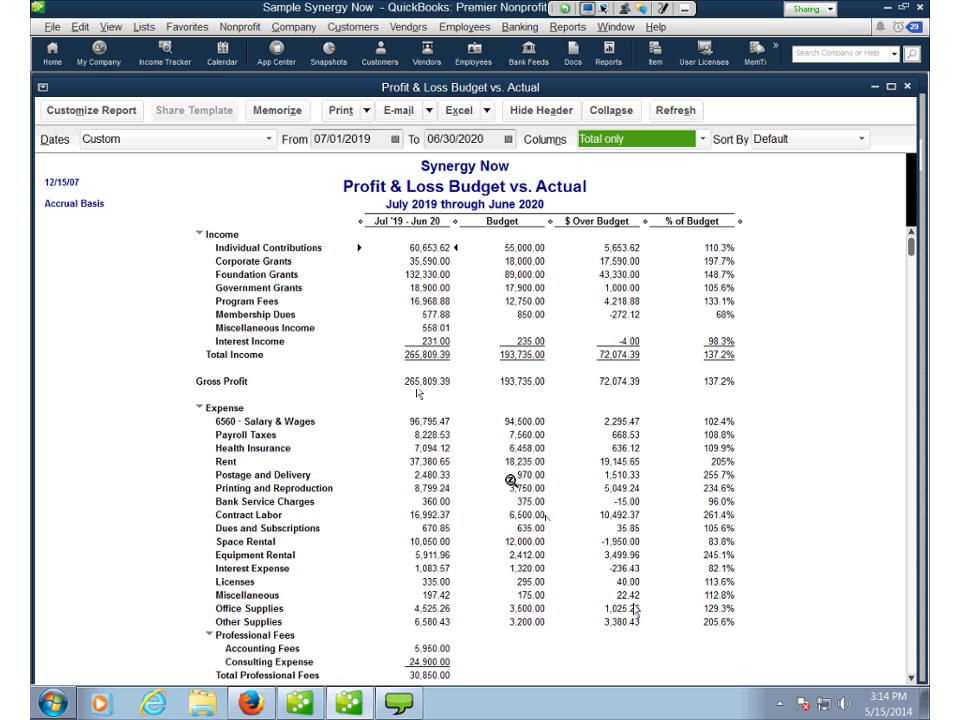
Open the Non-Profit Bank Rec Outages company file and dismiss the sample-file notice
left_click(64, 30)
left_click(90, 60)
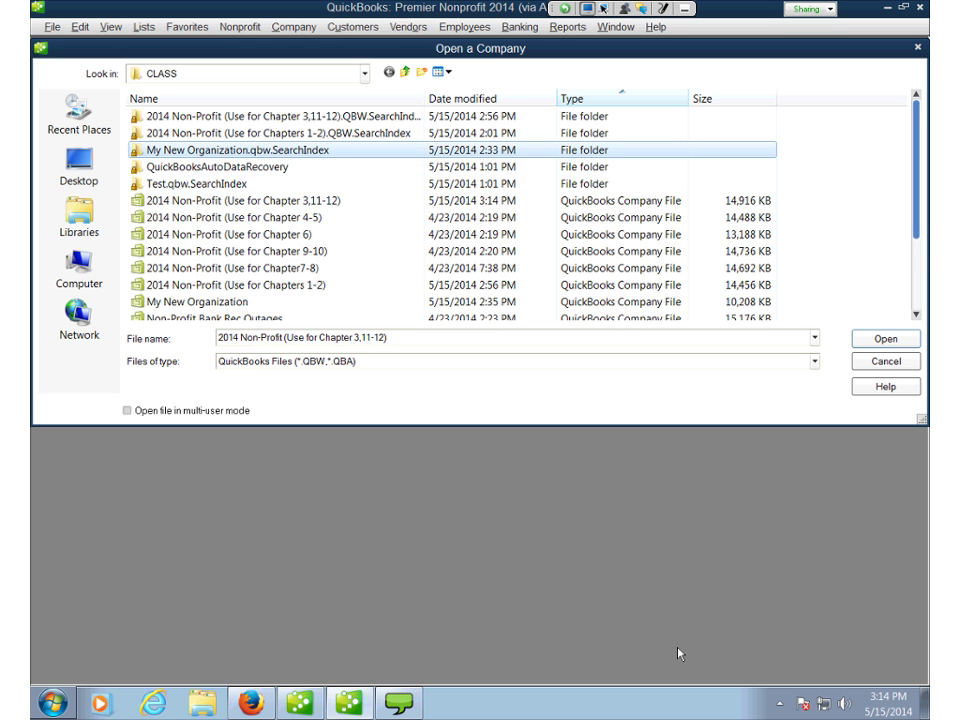
scroll(678, 654, "down", 2)
scroll(678, 654, "down", 1)
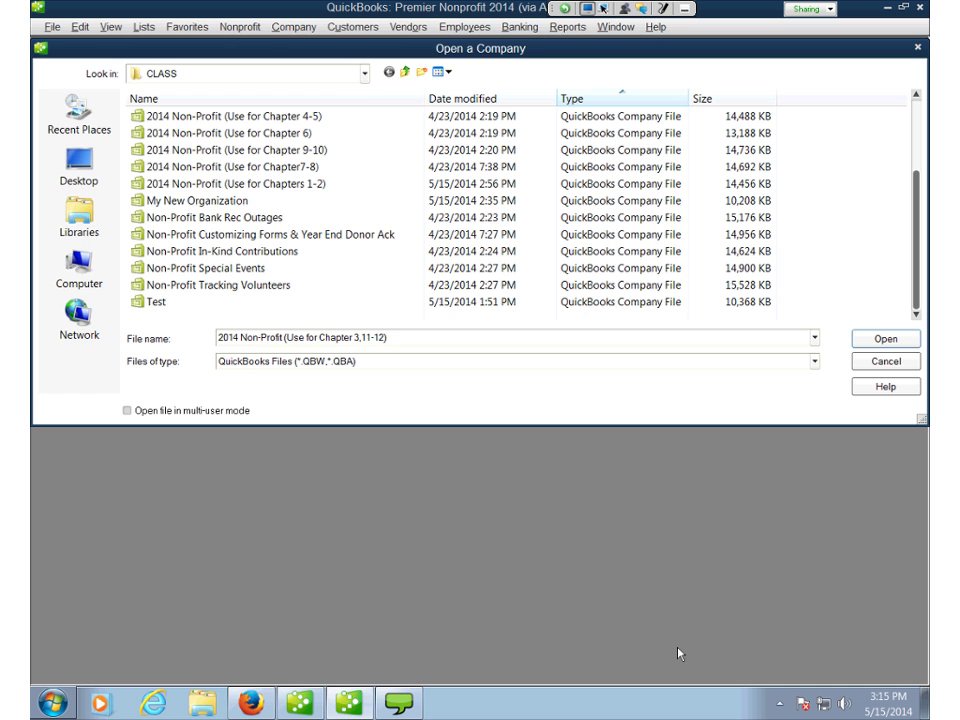
left_click(230, 217)
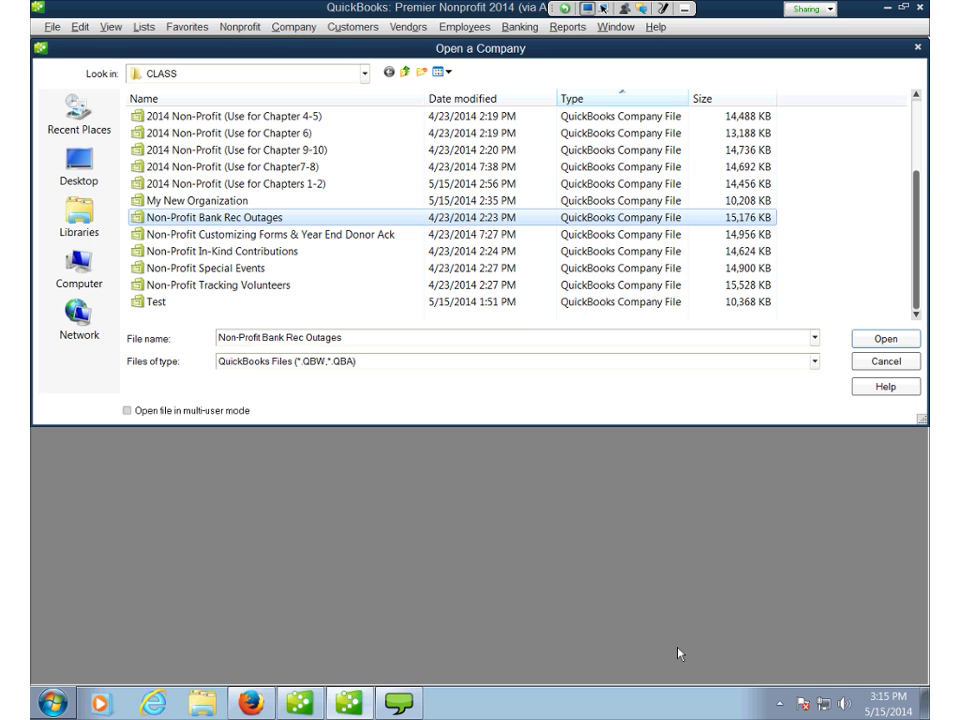
key("Return")
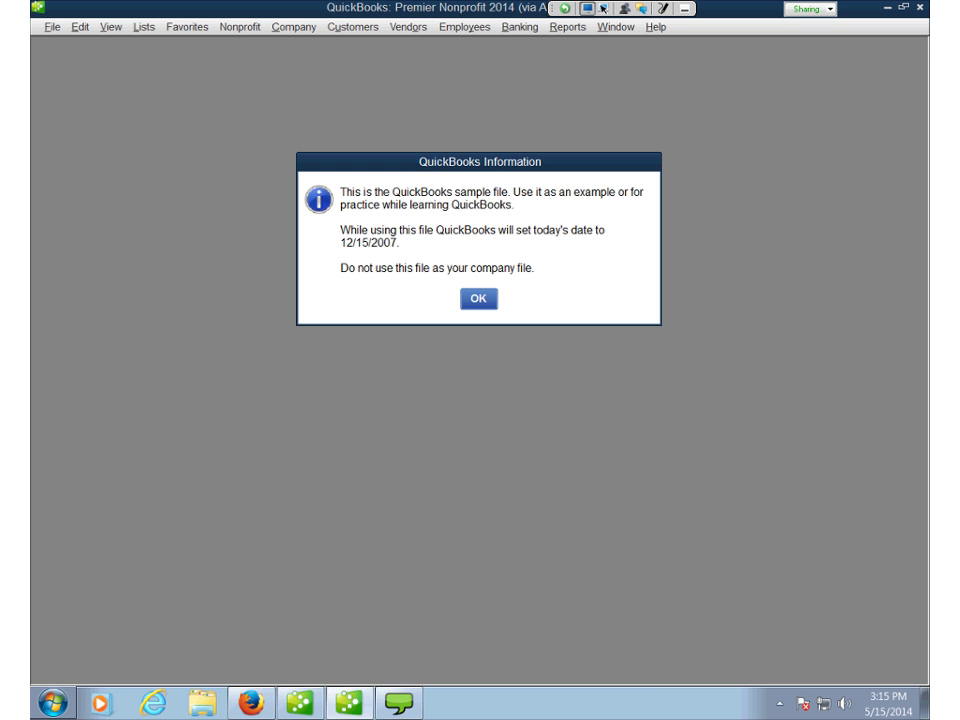
key("Return")
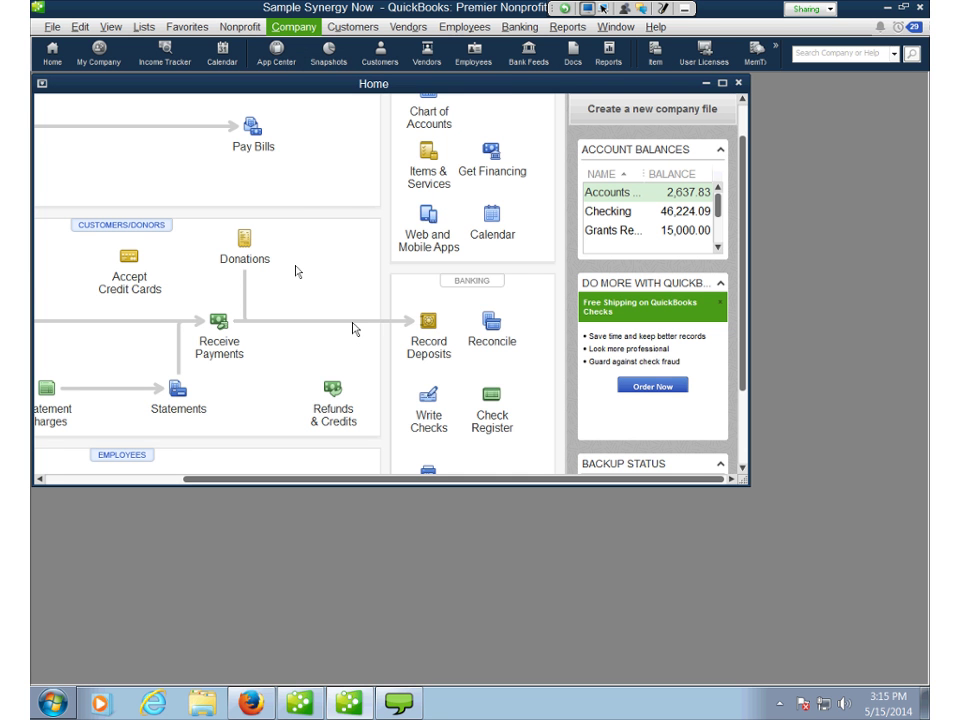
key("alt+c")
key("Down")
key("Down")
key("Down")
key("Down")
key("Down")
key("Down")
key("Down")
key("Down")
key("Down")
key("Down")
key("Down")
Start a new 2008-09 Profit & Loss budget by Class, created from scratch
key("Right")
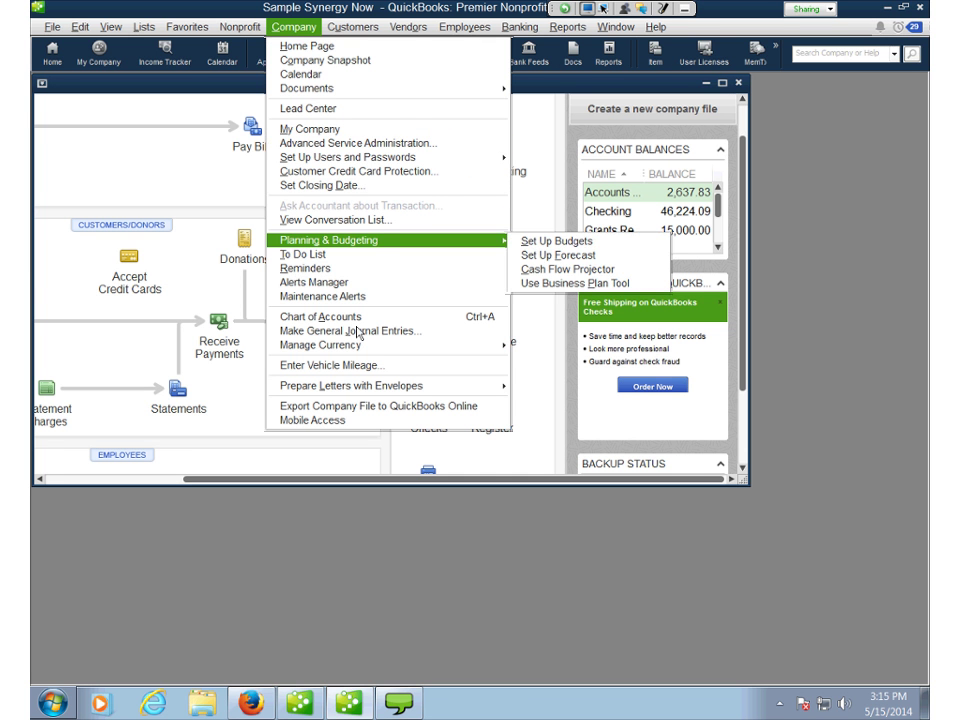
key("Left")
key("Right")
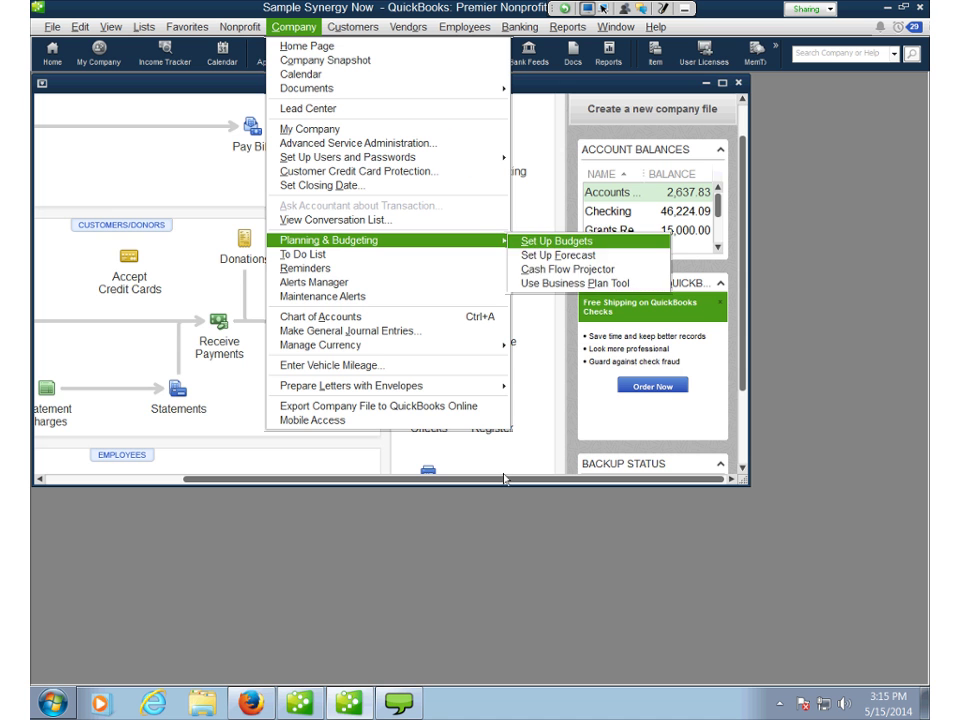
key("Left")
key("Right")
key("Return")
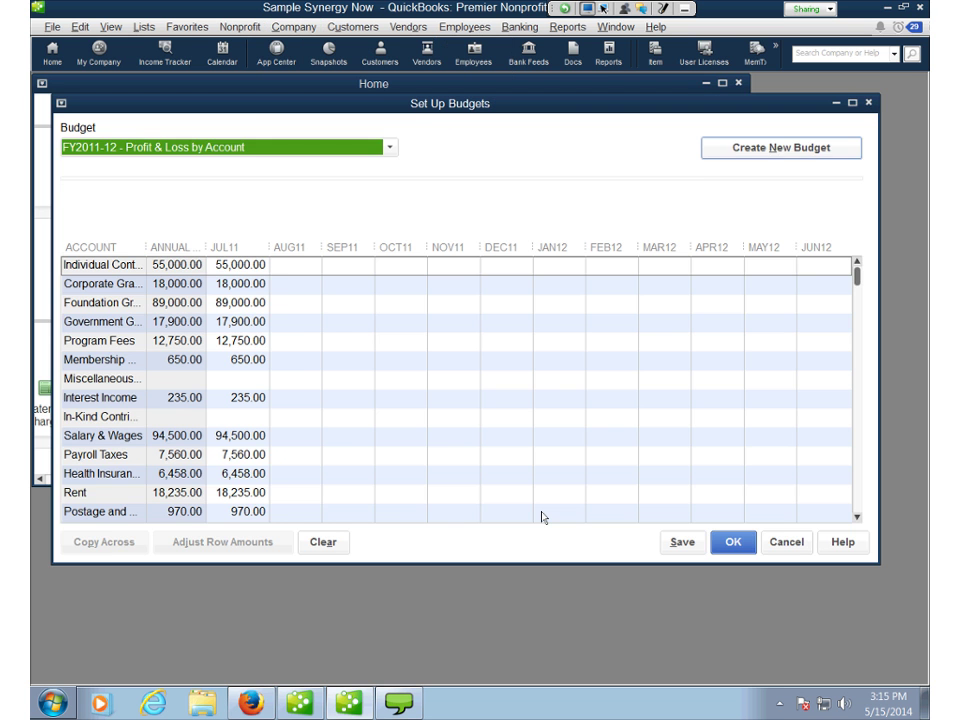
key("alt+n")
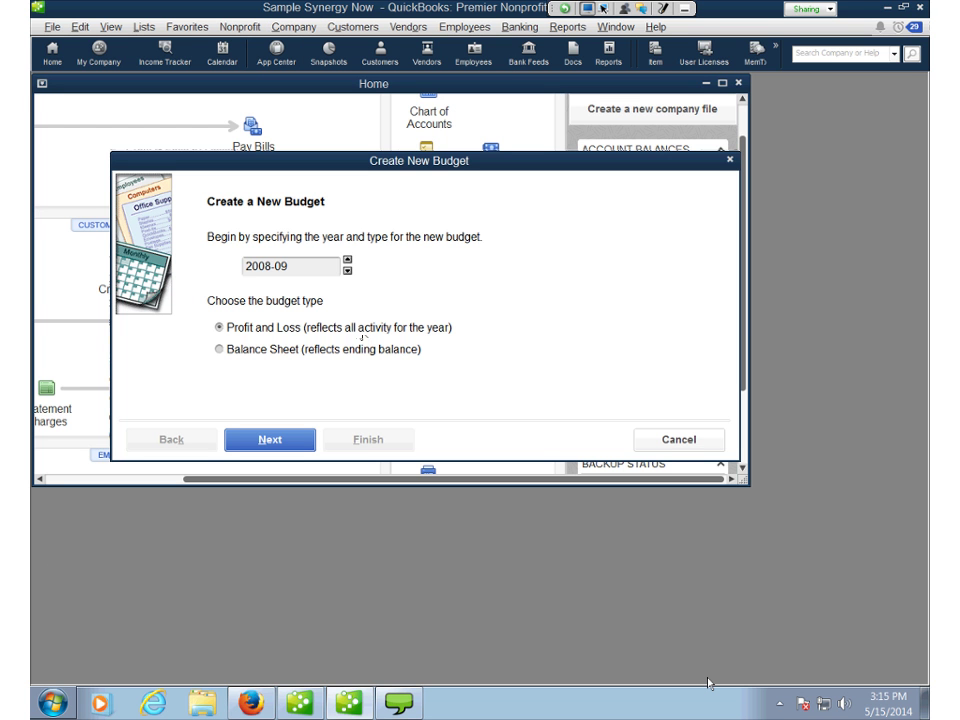
key("alt+n")
key("Down")
key("Down")
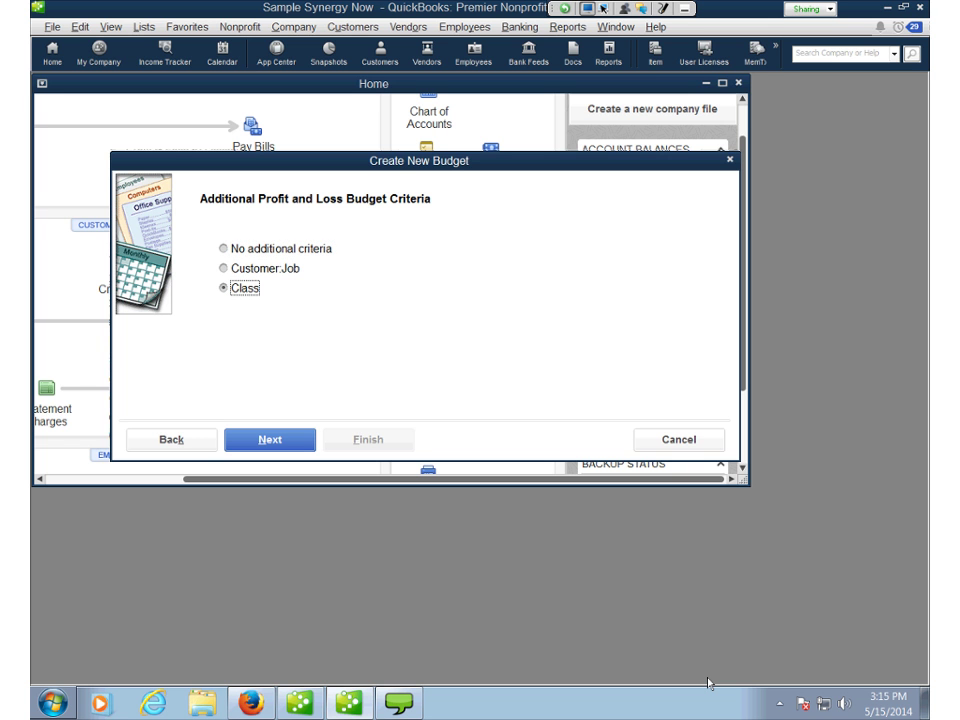
key("alt+n")
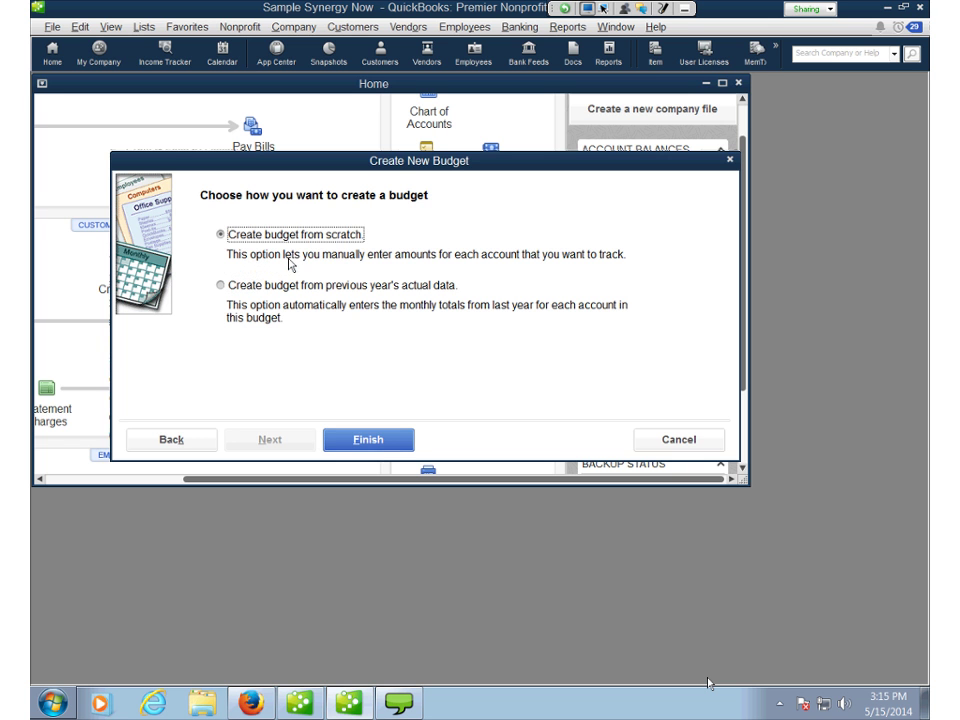
key("Return")
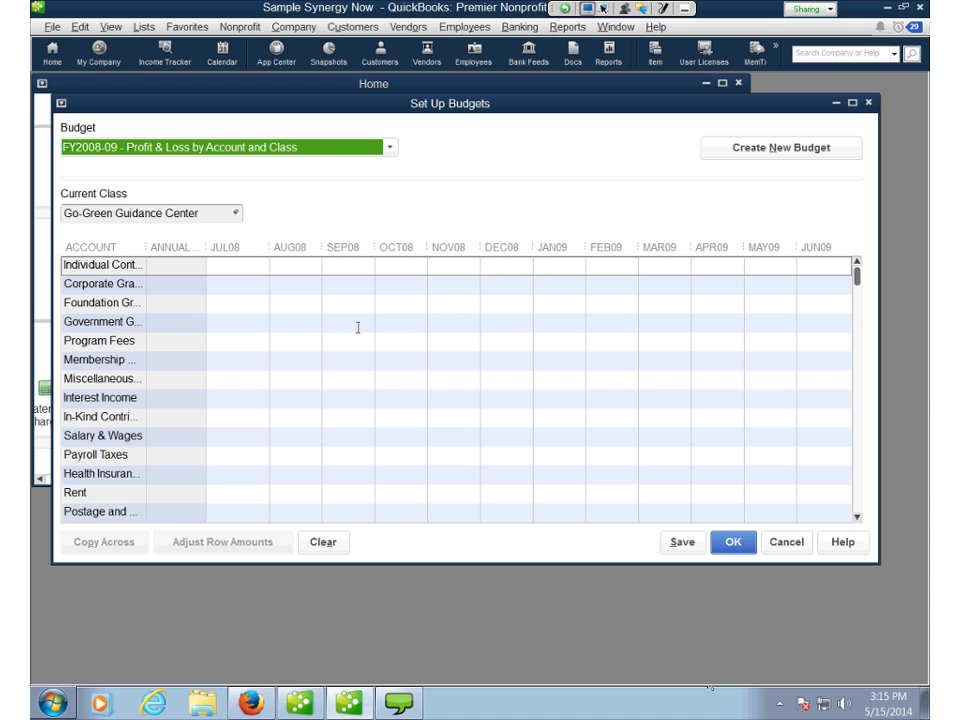
Keep Go-Green Guidance Center as the current class and close Set Up Budgets
left_click(229, 212)
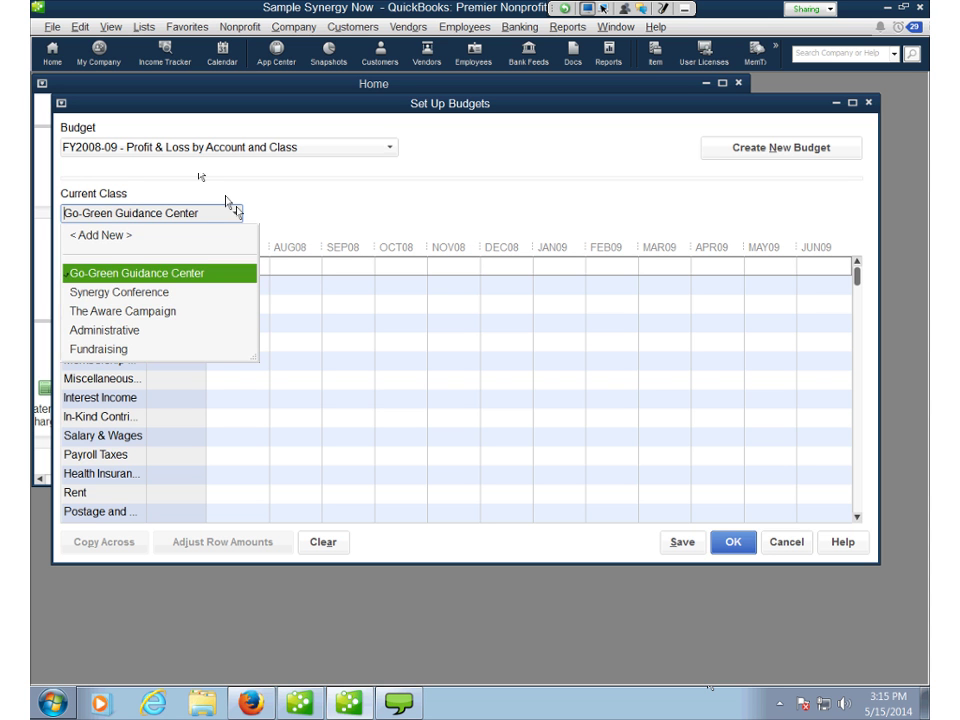
left_click(231, 208)
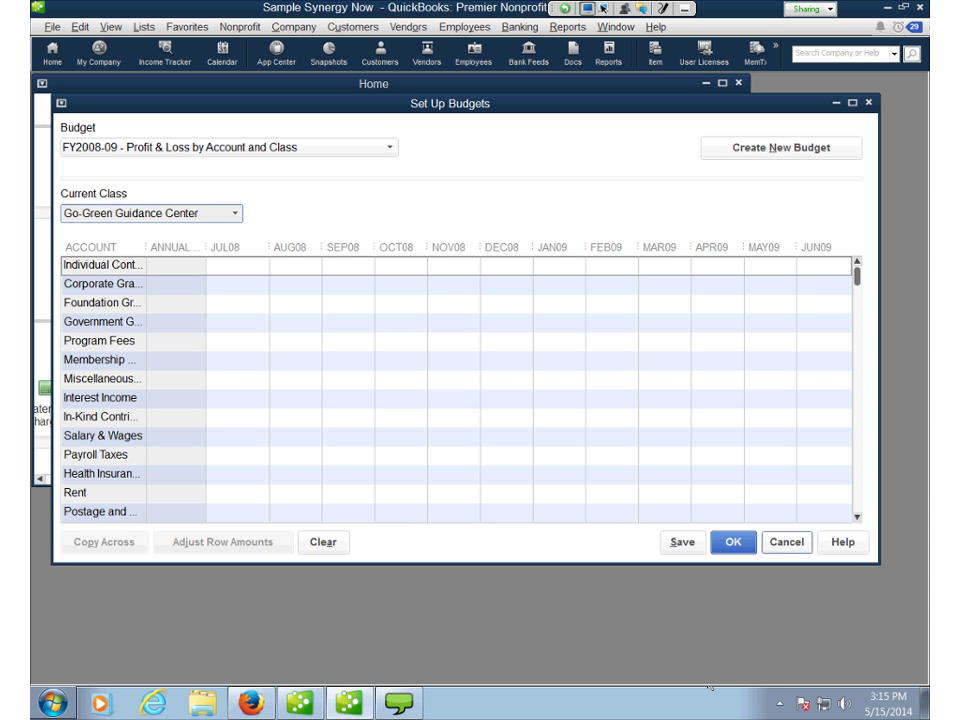
key("Escape")
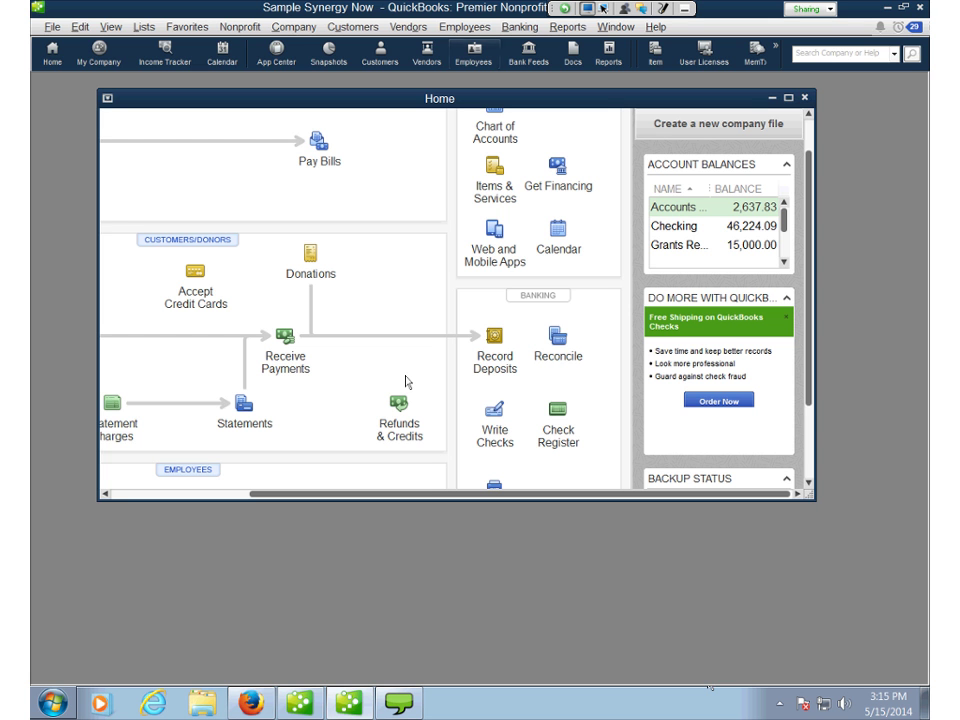
key("alt")
key("Left")
key("Down")
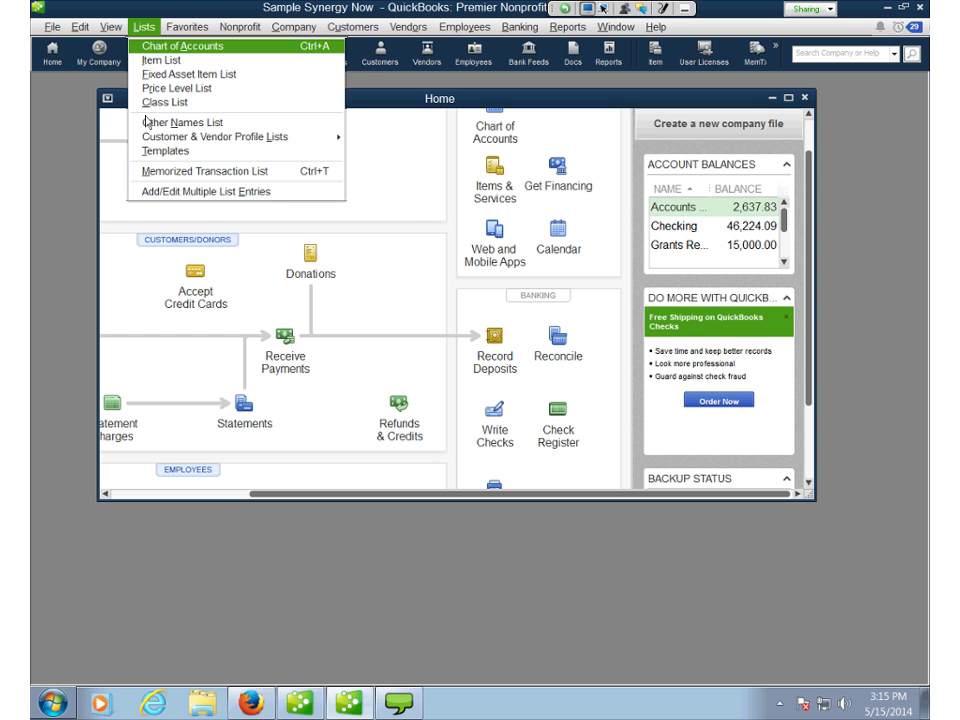
key("Return")
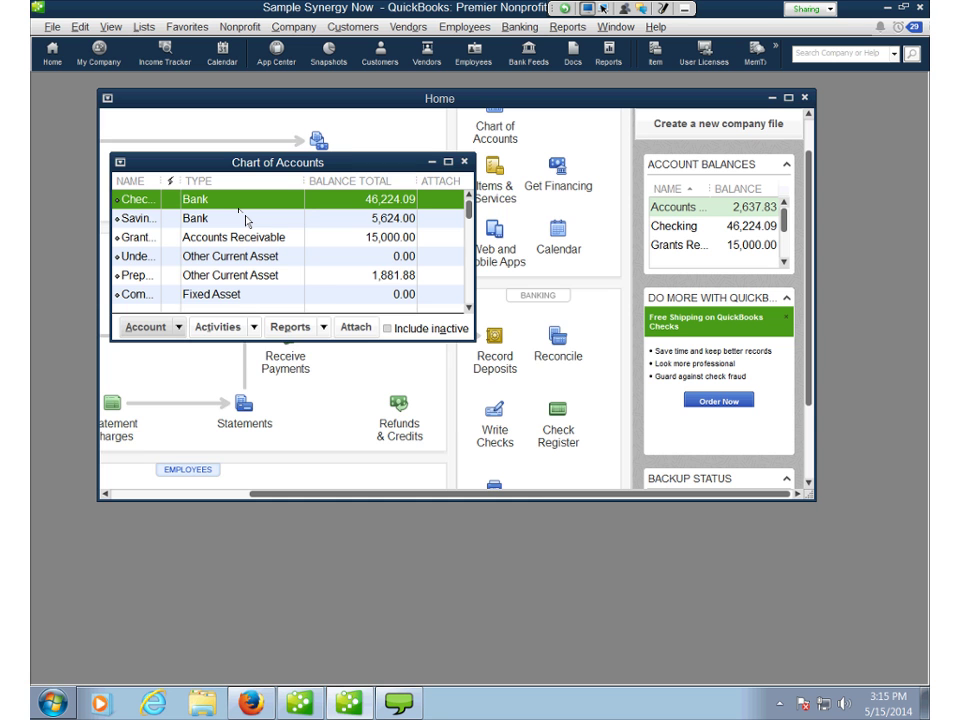
key("ctrl+r")
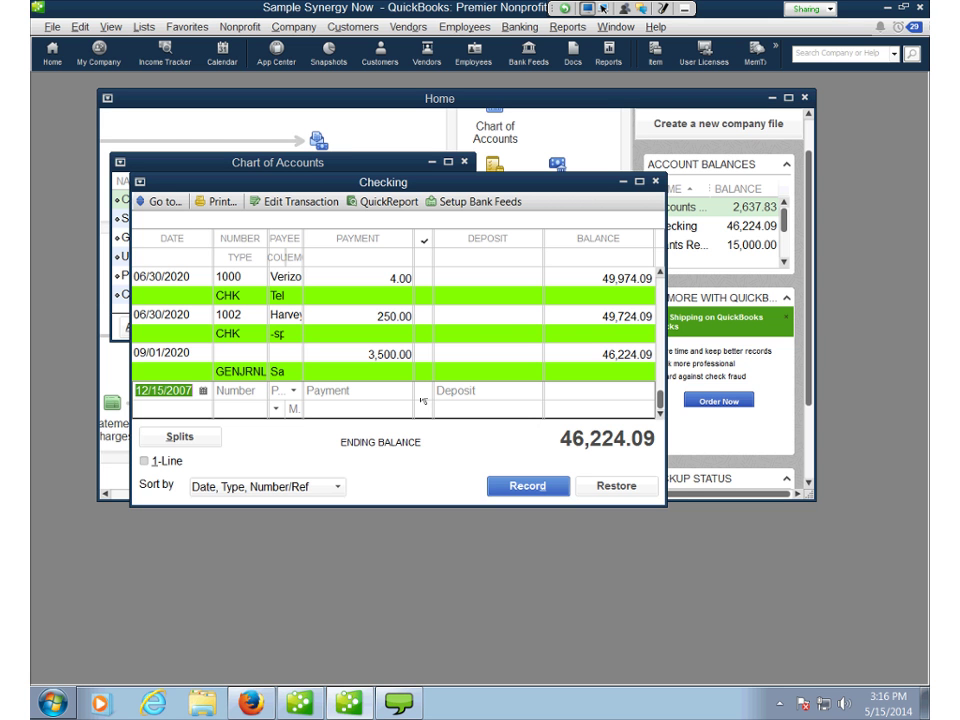
key("Escape")
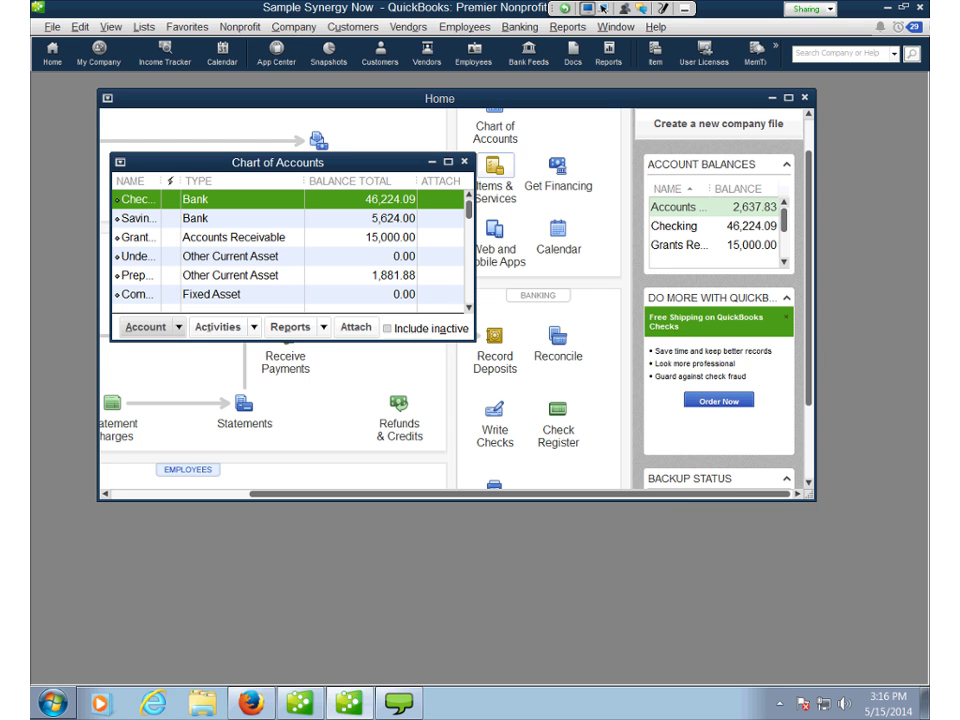
key("Escape")
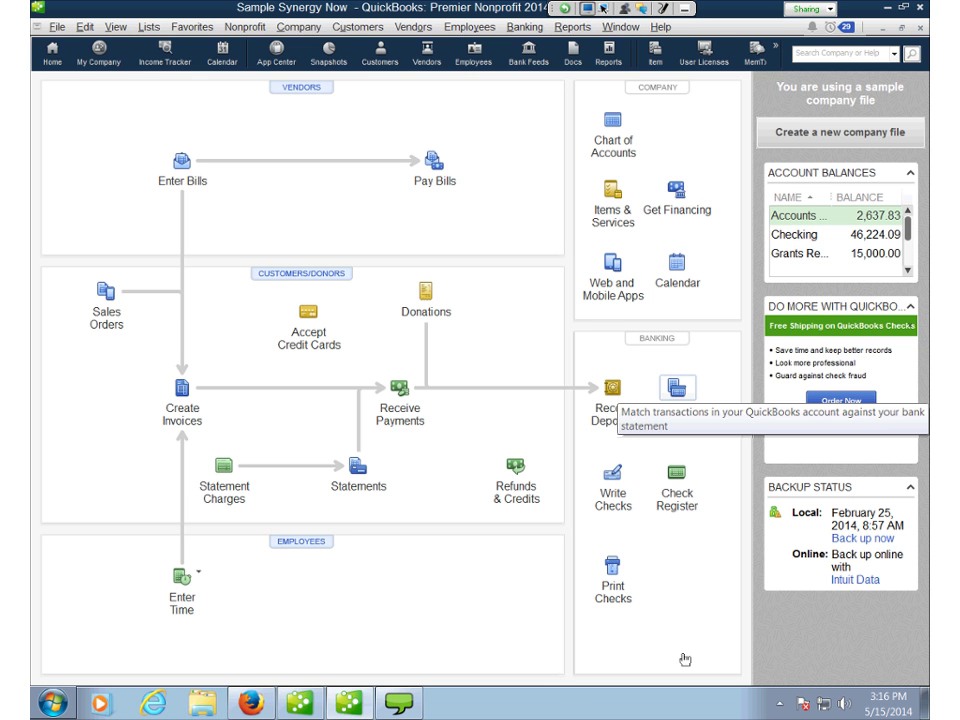
Reconcile Checking against the 07/31/2019 statement with a 24,111.00 ending balance, accepting the future-transactions warning
left_click(676, 388)
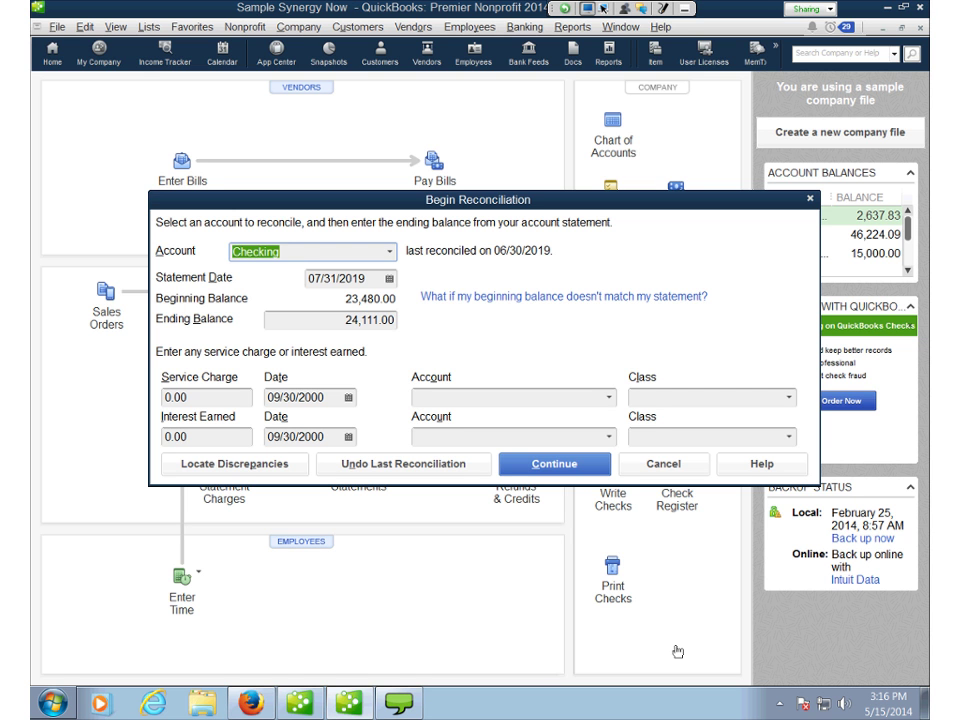
left_click(285, 320)
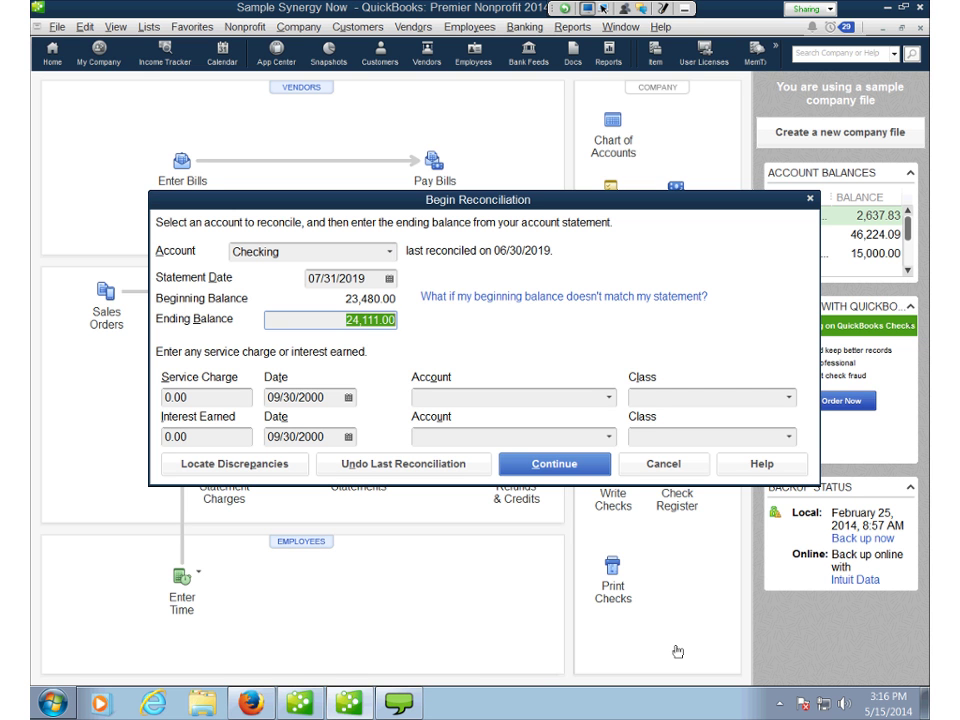
key("Return")
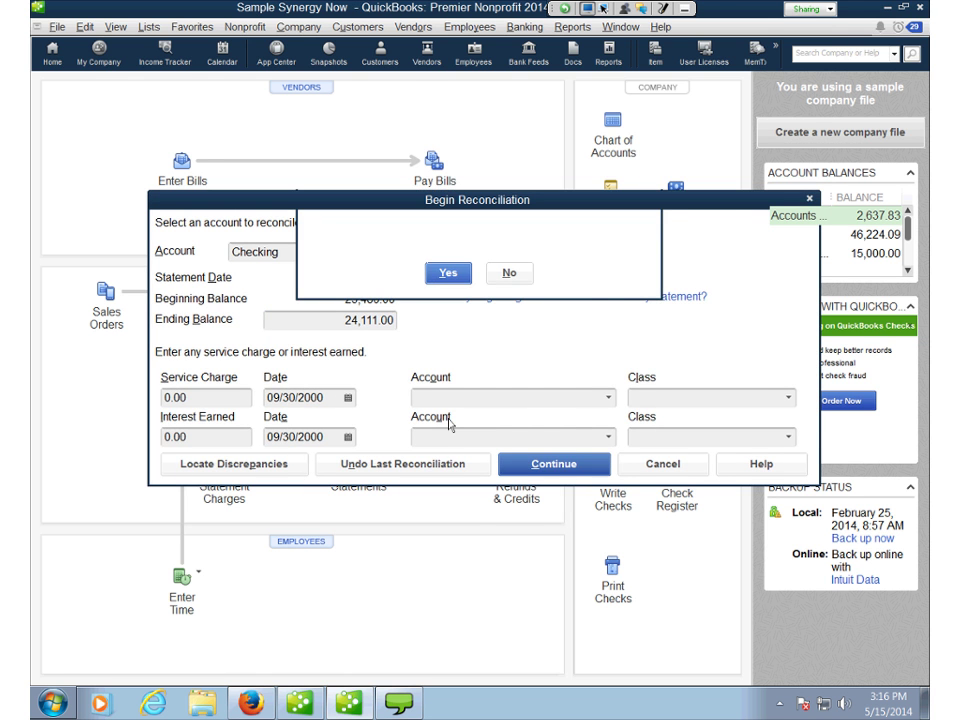
key("Return")
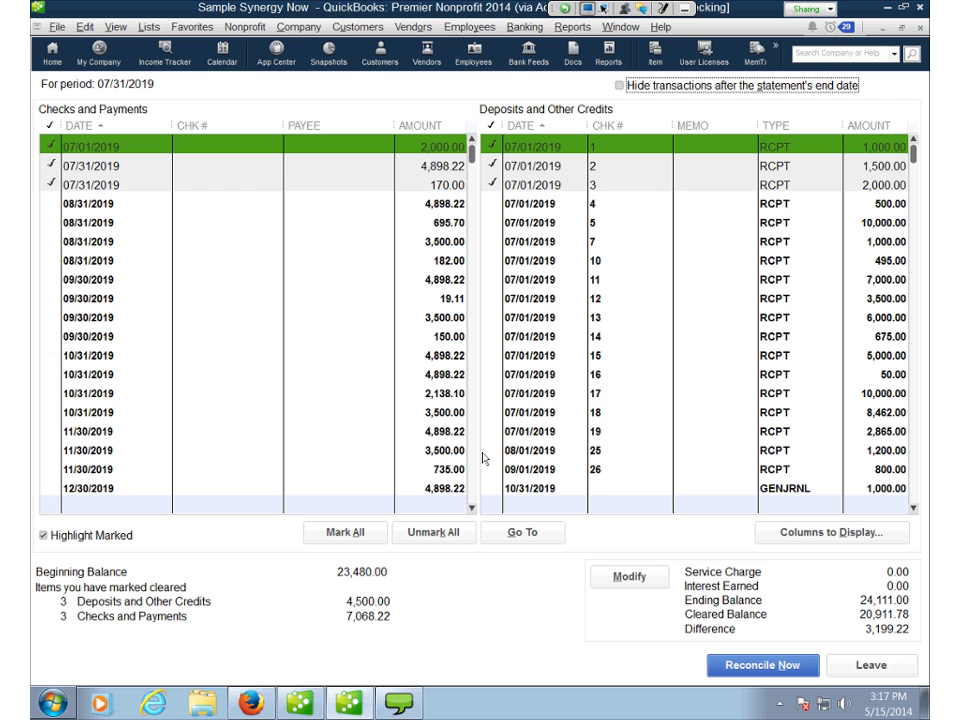
Mark the 500.00 and 10,000.00 deposits as cleared
key("Down")
key("Down")
key("Down")
key("space")
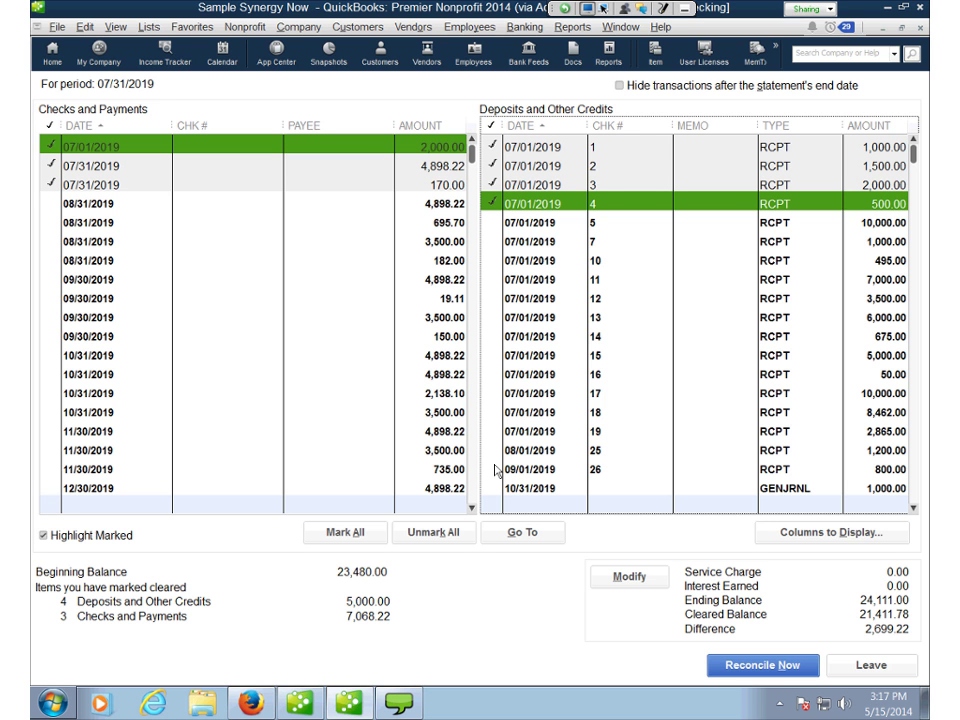
key("space")
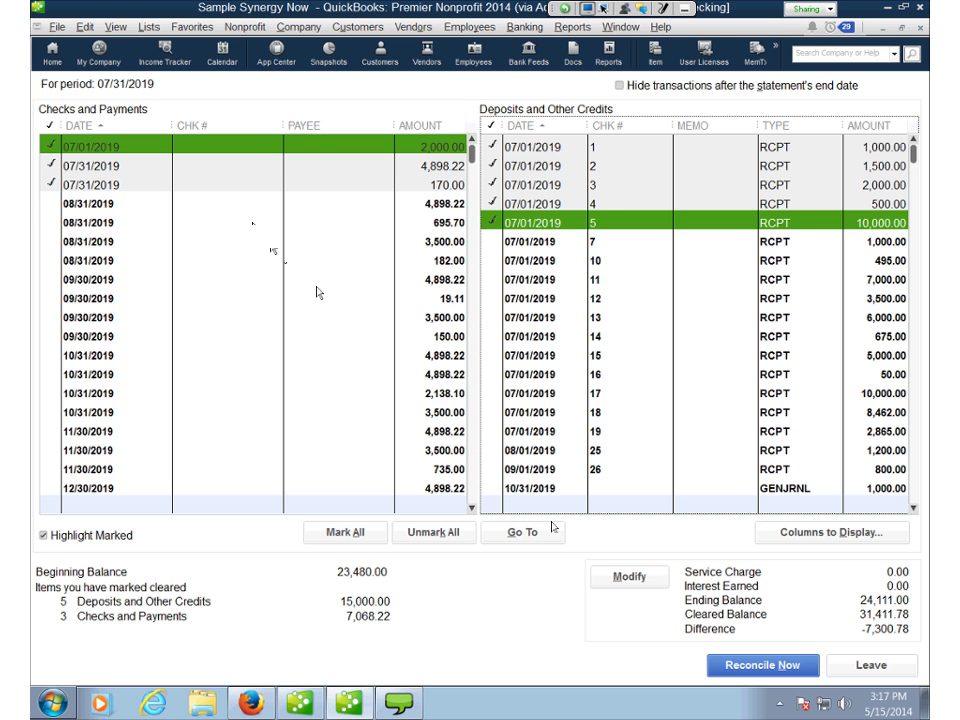
Clear the checks of 4,898.22, 695.70, 3,500.00, 182.00 and the 09/30 4,898.22
key("Down")
key("Down")
key("Down")
key("space")
key("Down")
key("space")
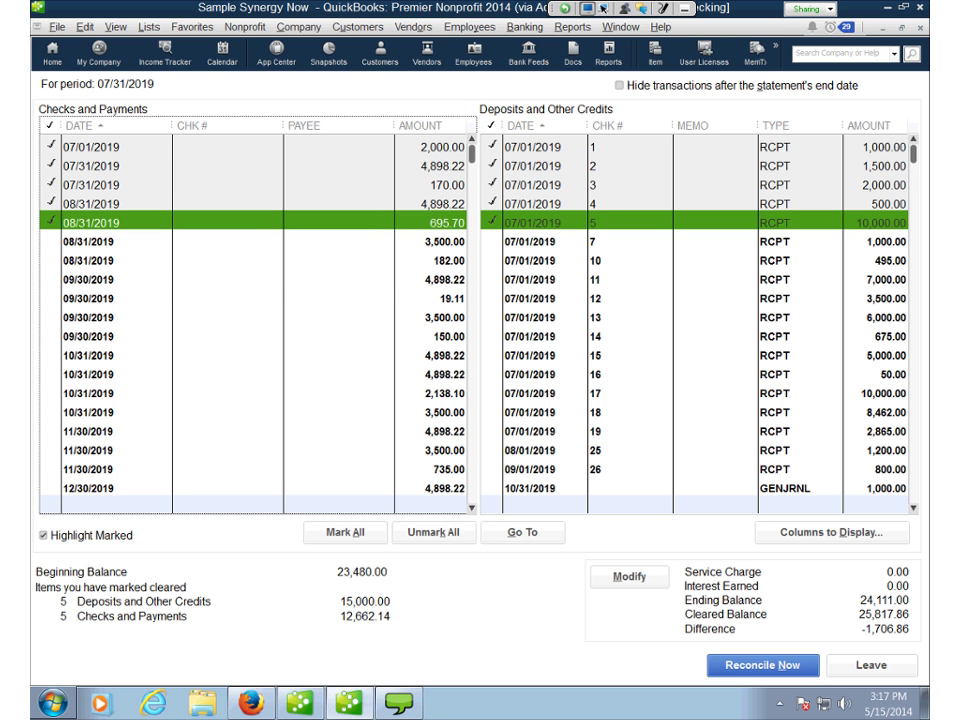
key("Down")
key("space")
key("Down")
key("Down")
key("space")
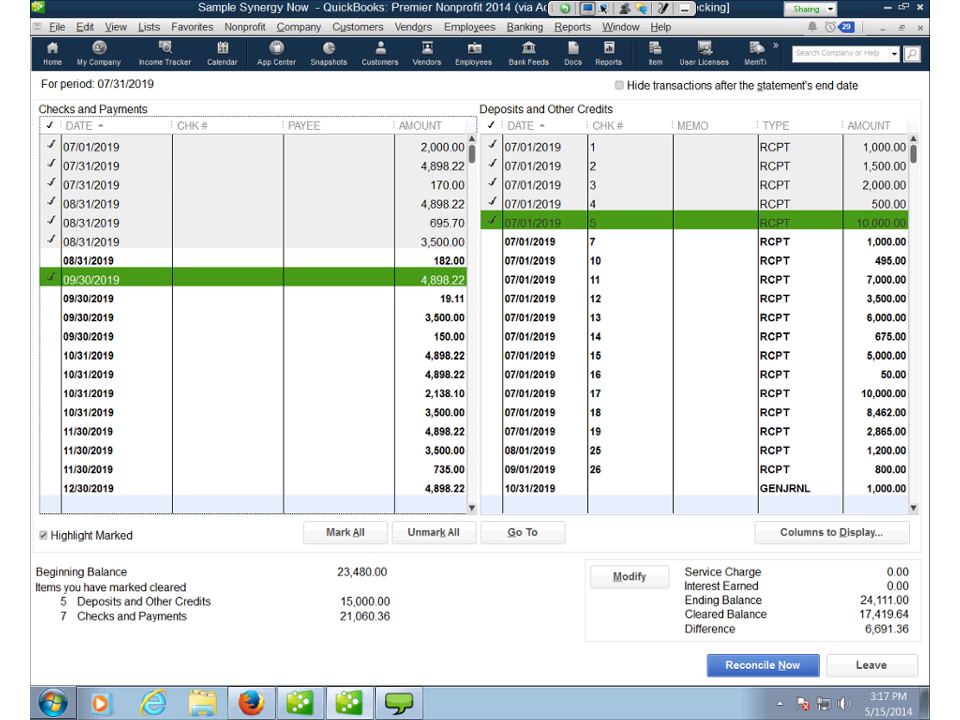
key("Up")
key("space")
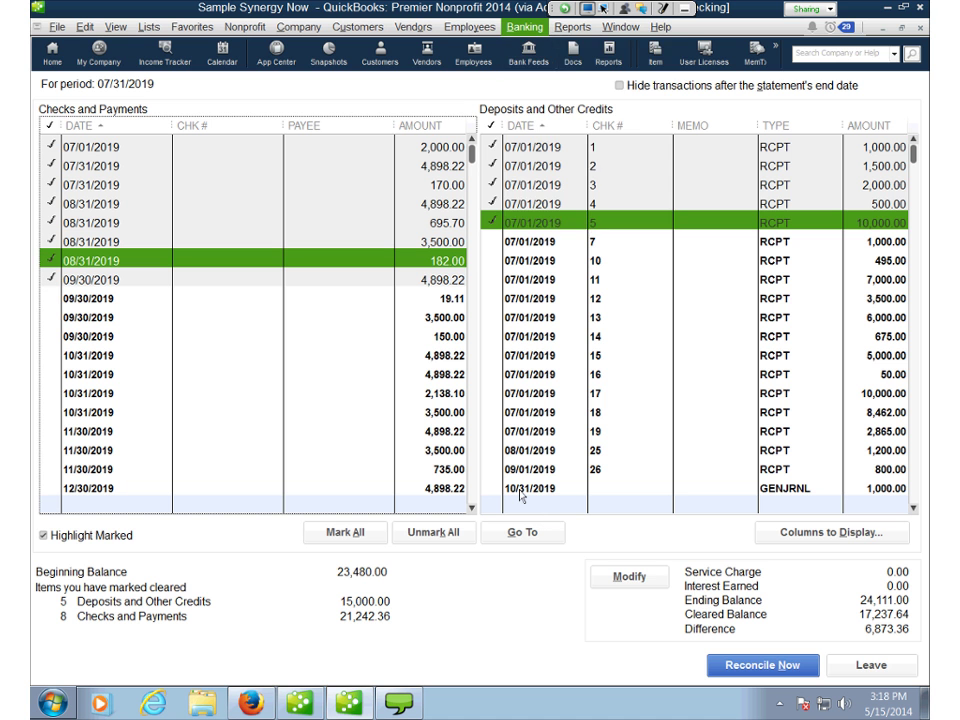
key("alt+b")
key("Down")
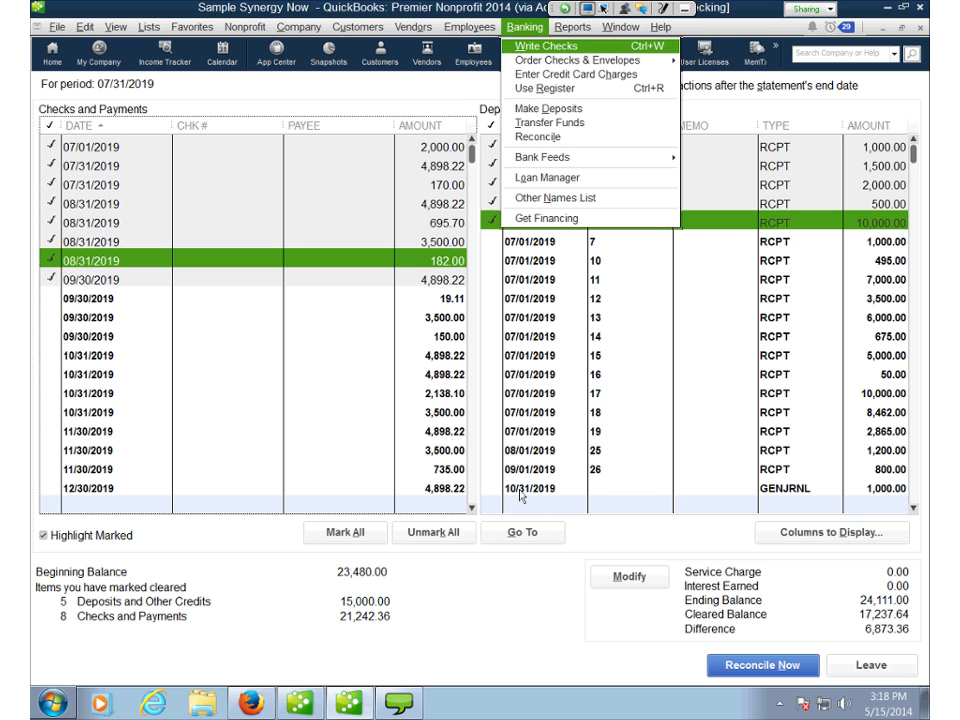
key("Escape")
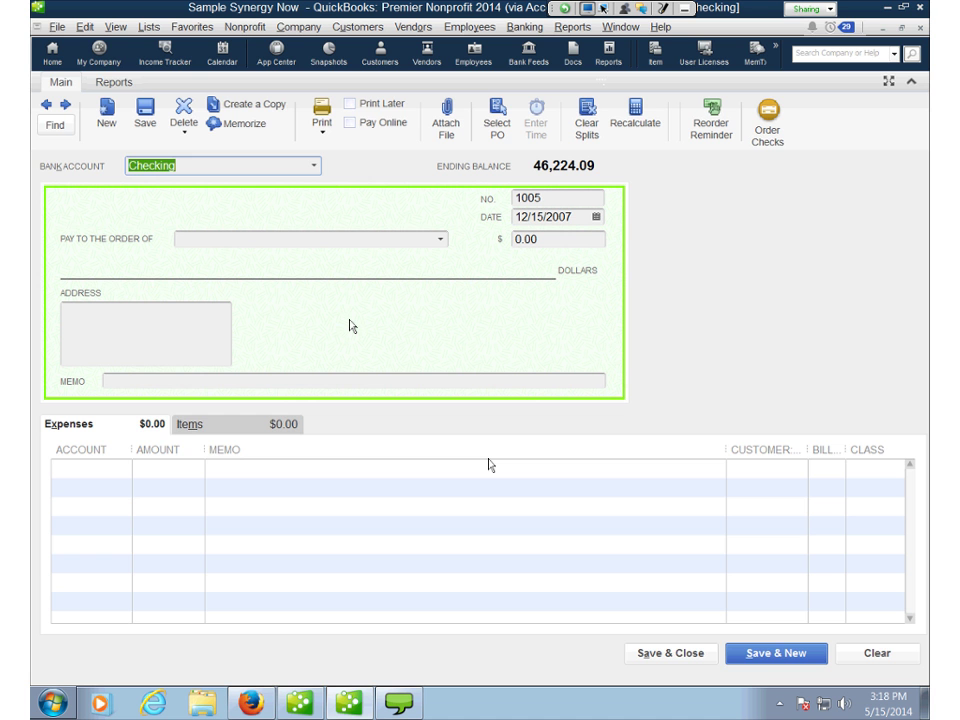
key("Escape")
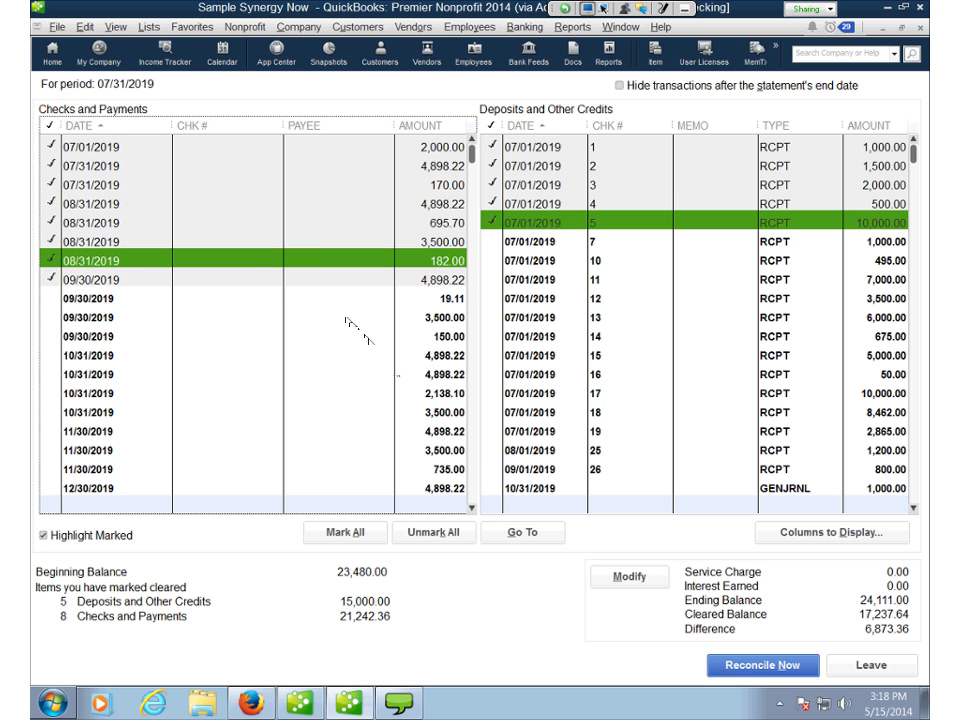
Mark deposit 7 (1,000.00) and deposit 10 (495.00) cleared, then go to the Home page
key("Down")
key("space")
key("Down")
key("space")
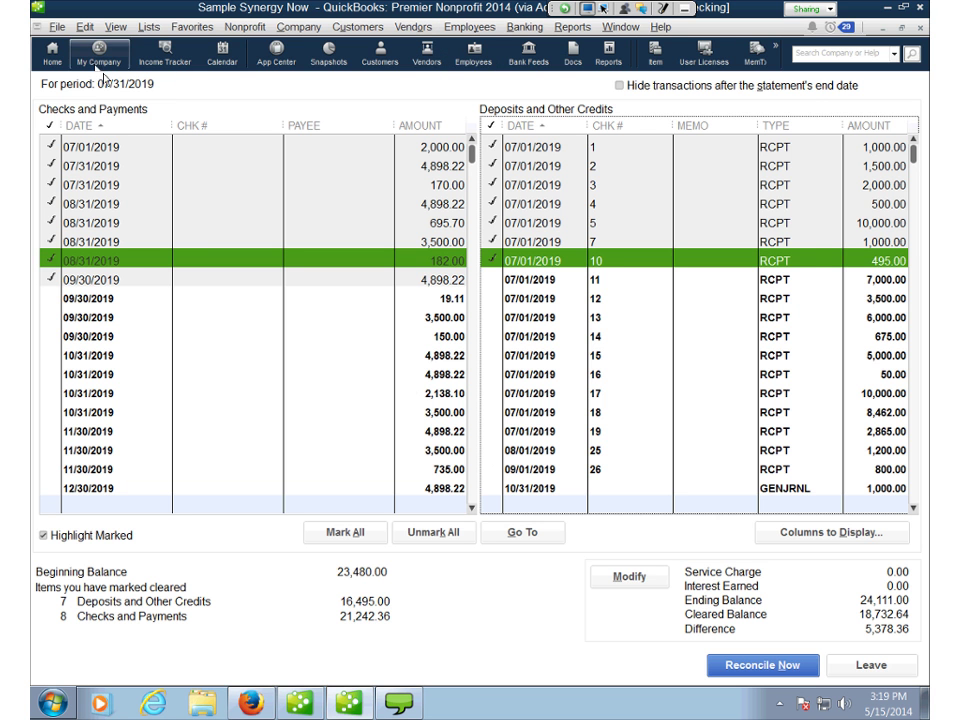
left_click(52, 50)
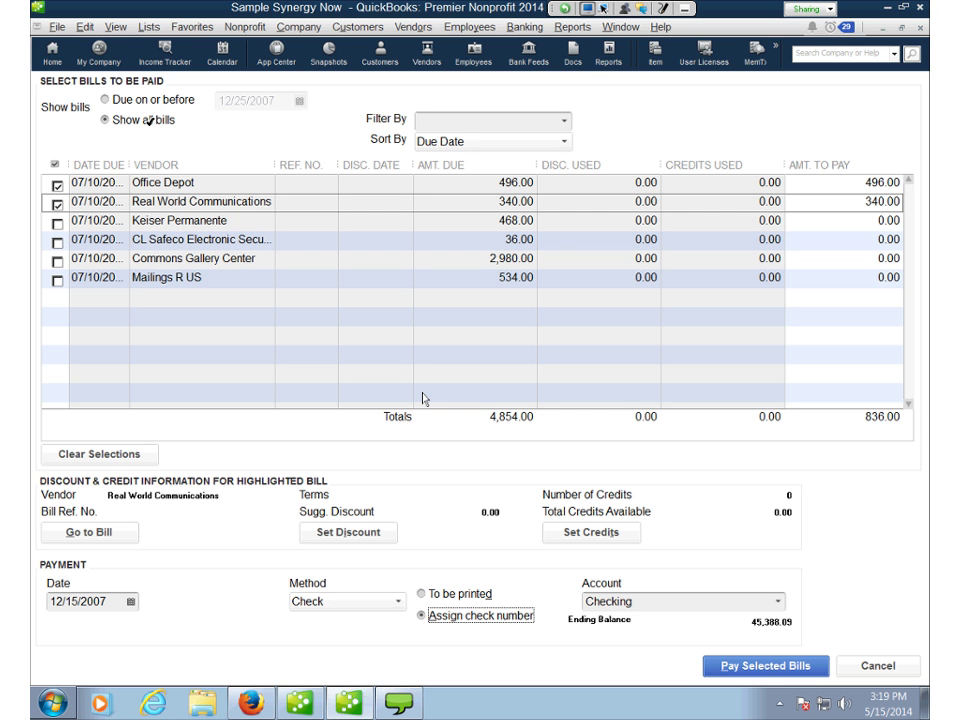
Pay both selected bills with 'on-line' as each check number, recording 836.00 in payments
left_click(706, 674)
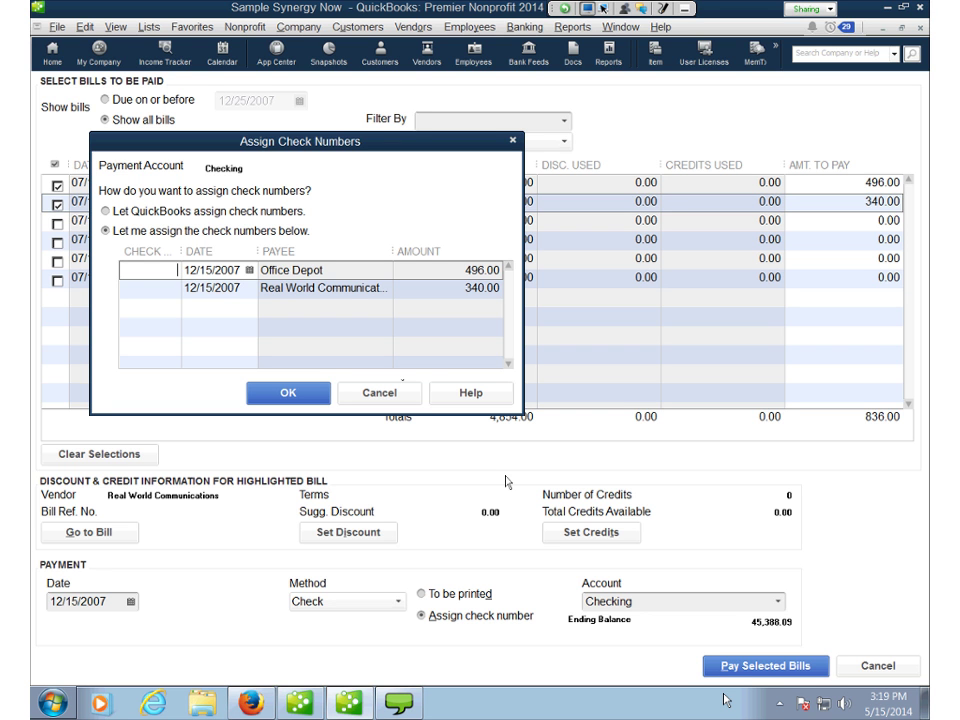
type("on-line")
key("Down")
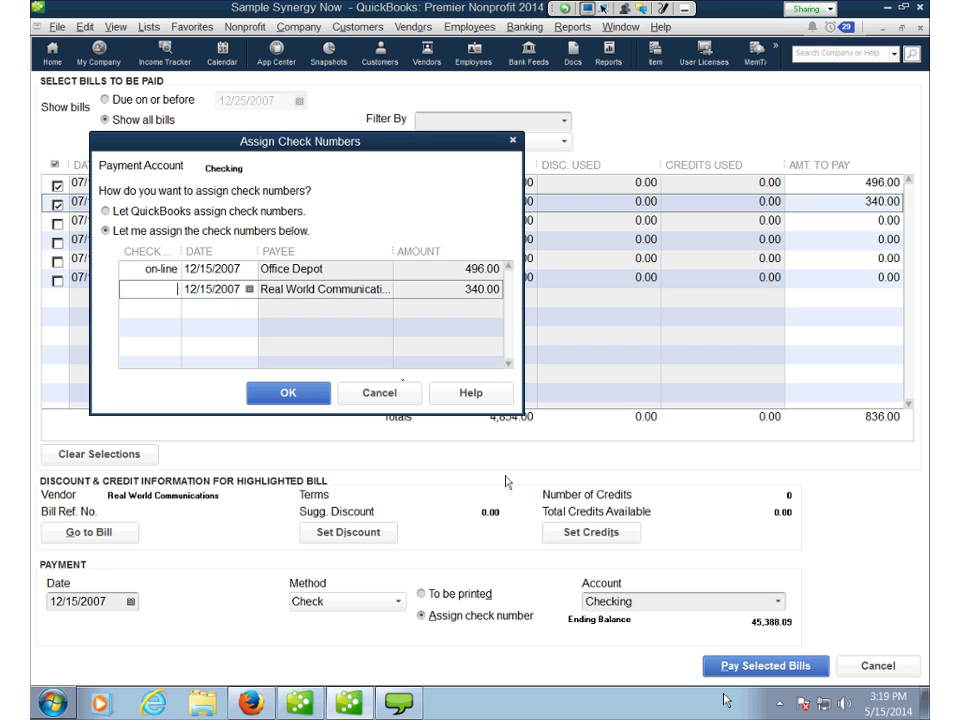
type("on-line")
left_click(302, 277)
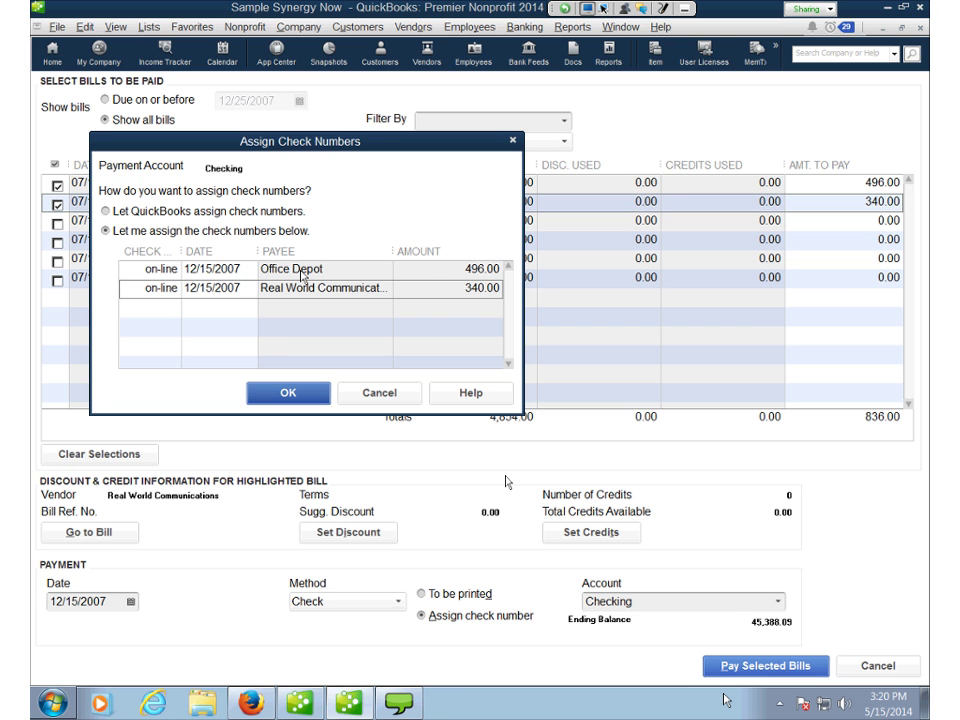
key("Return")
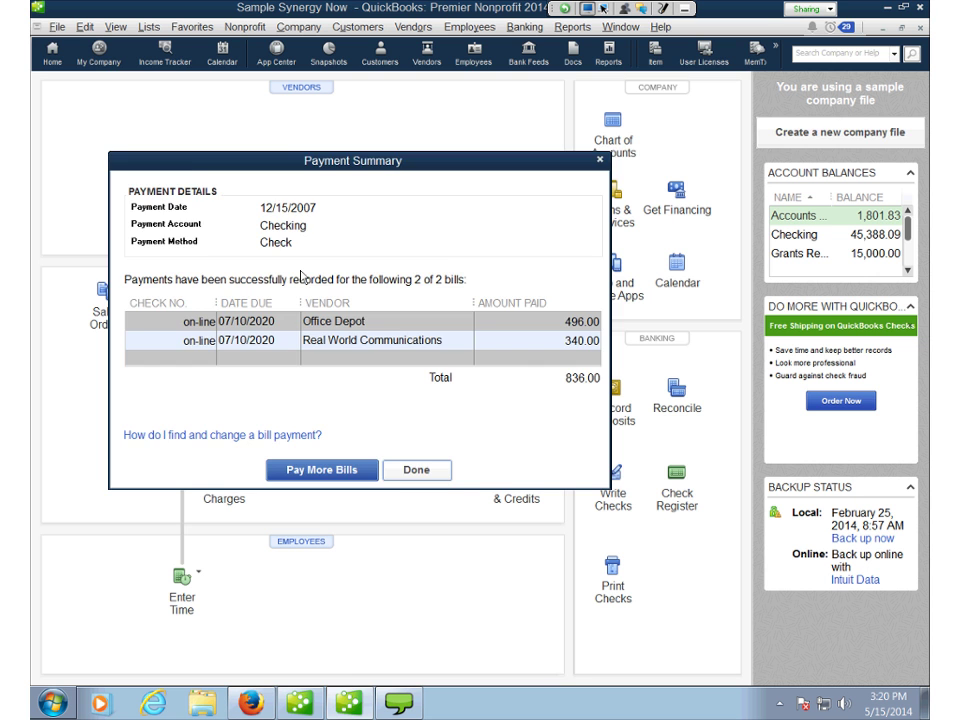
key("Return")
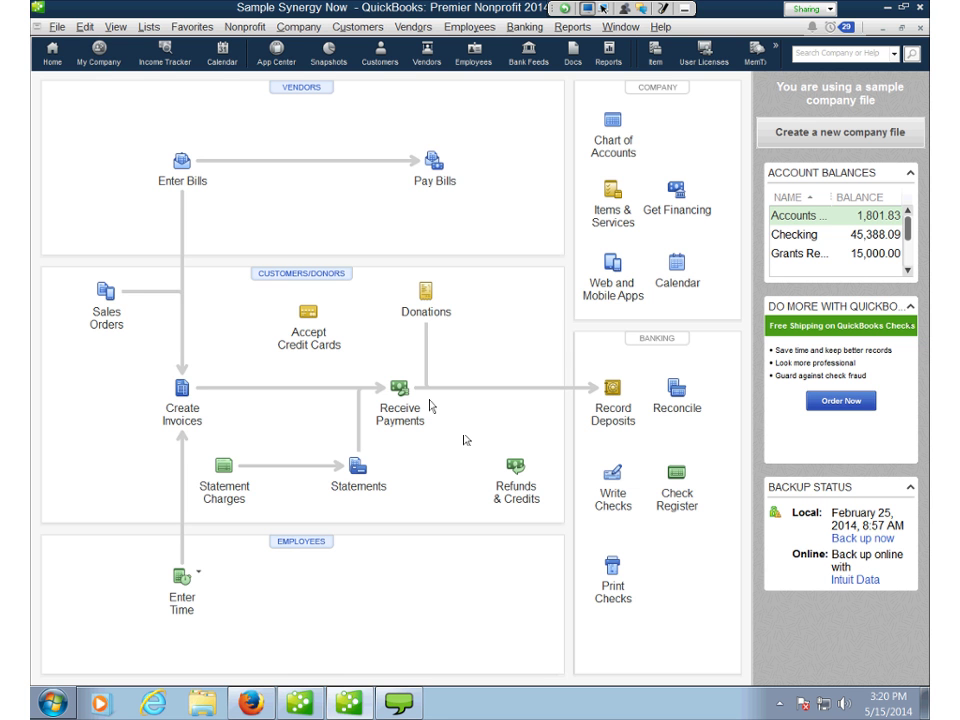
Open the '2014 Non-Profit (Use for Chapter 7-8)' company file via Open or Restore Company
left_click(55, 27)
left_click(60, 60)
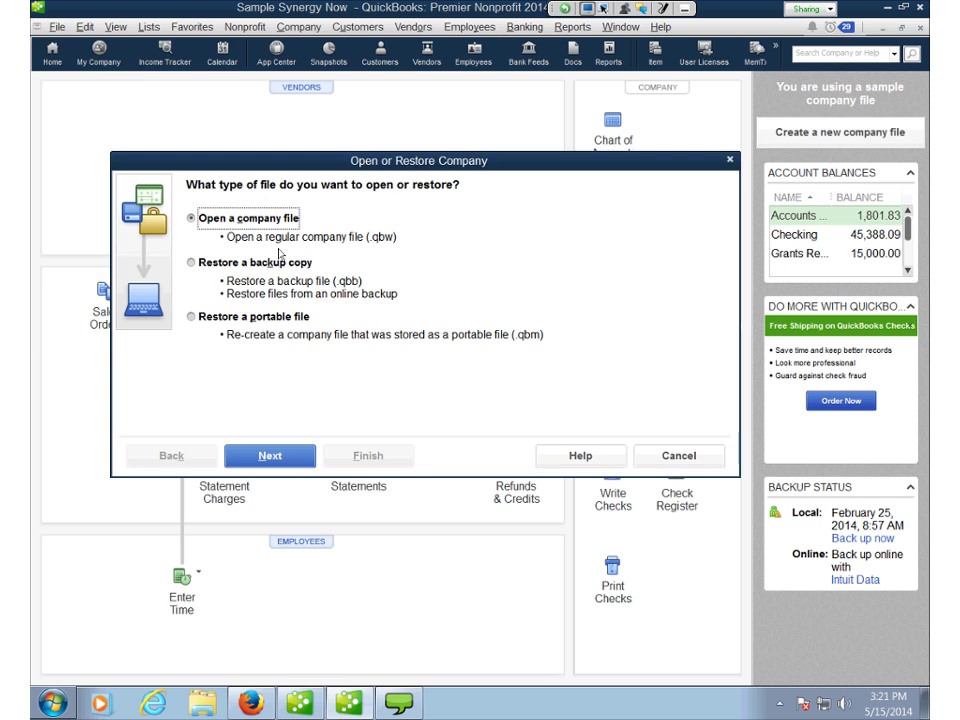
key("Return")
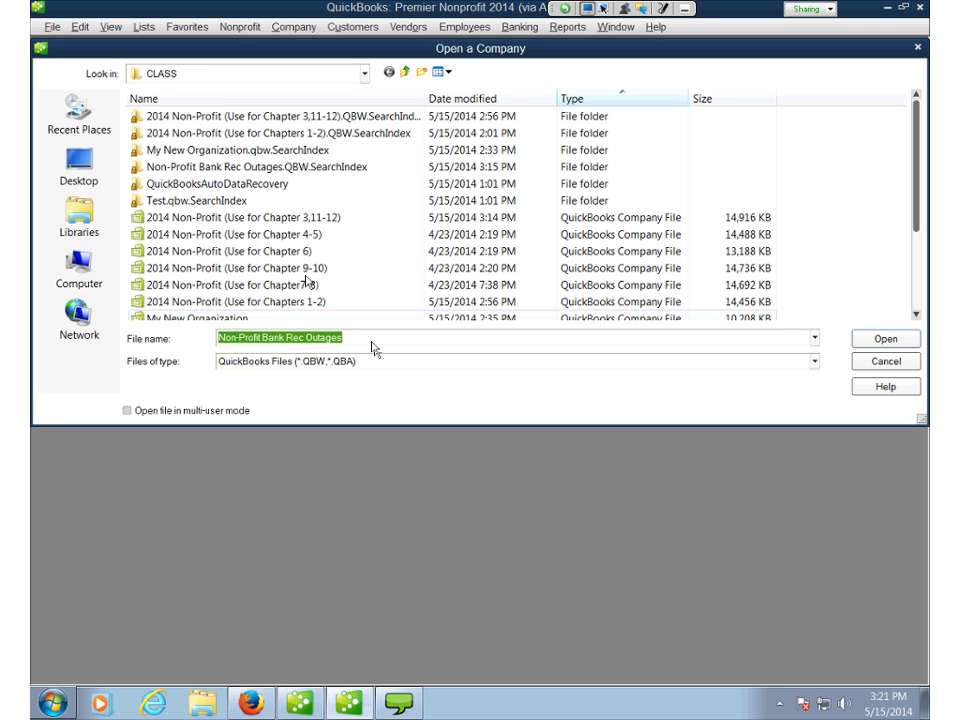
left_click(328, 287)
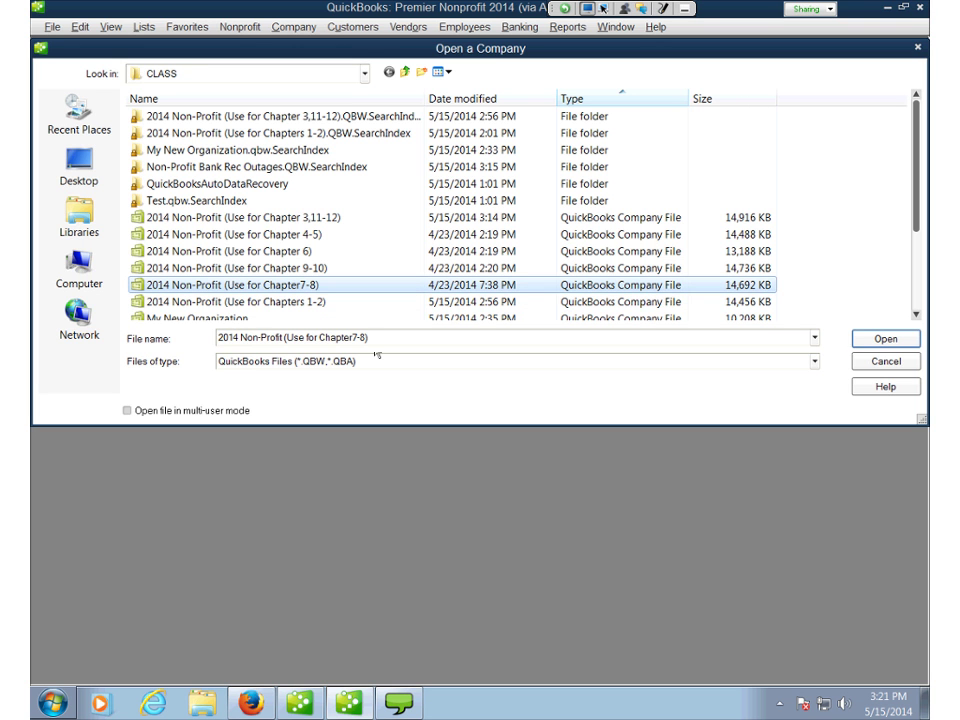
key("Return")
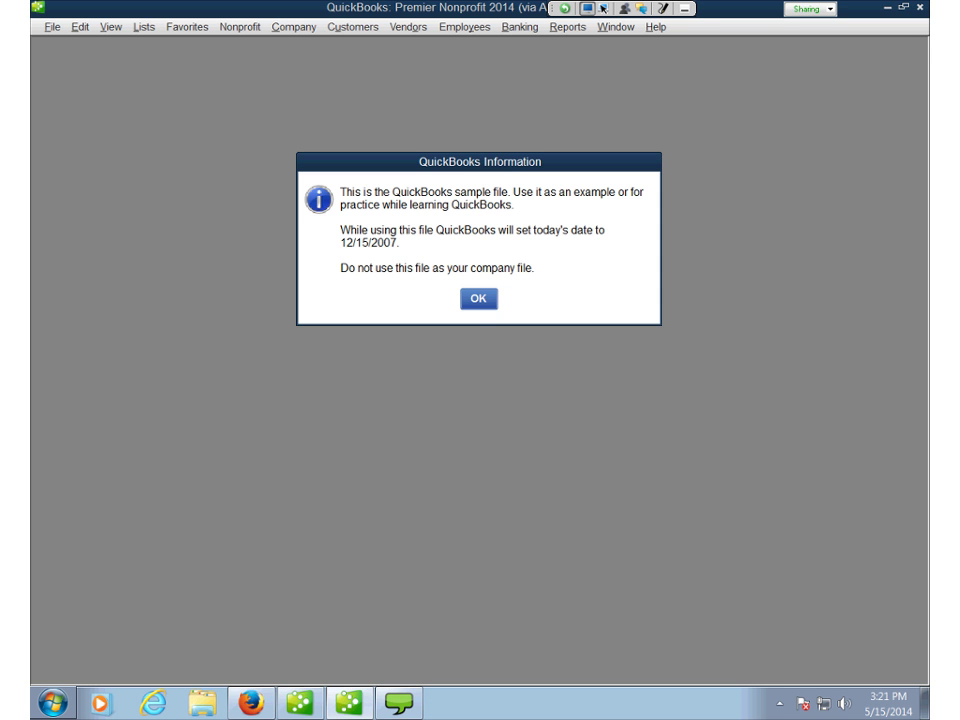
Dismiss the sample-file and update prompts, then bring up a blank Donations sales receipt
key("Return")
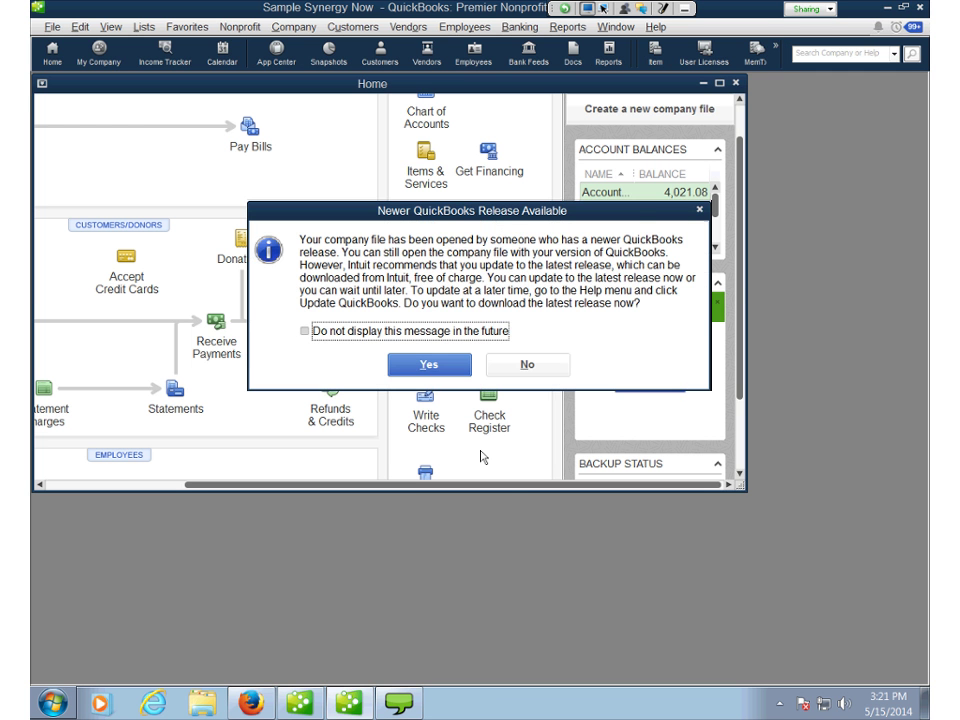
key("Escape")
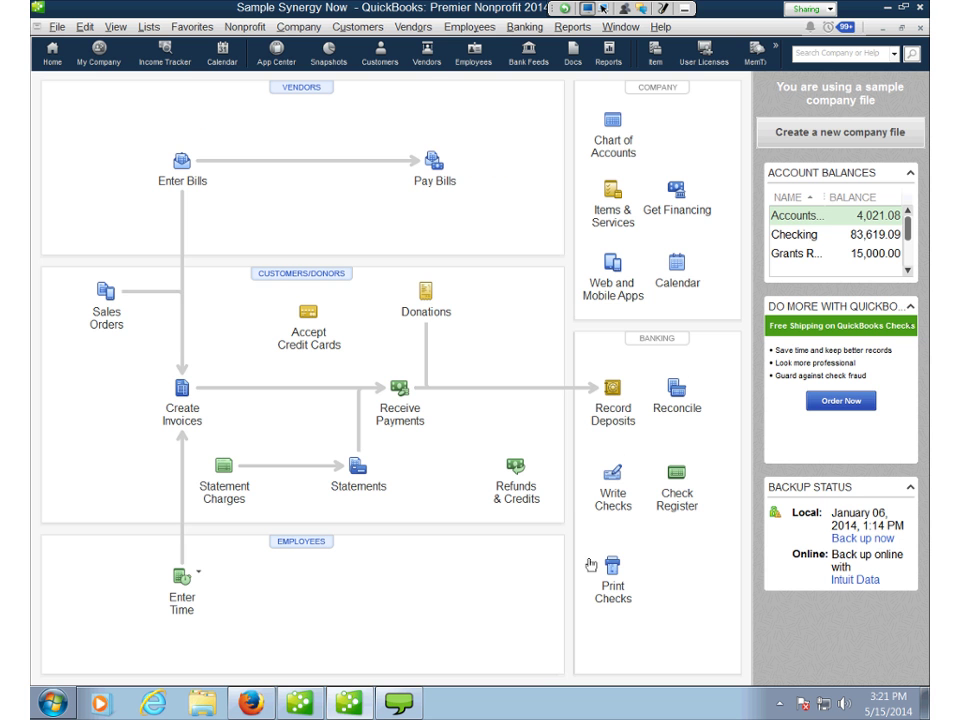
left_click(611, 578)
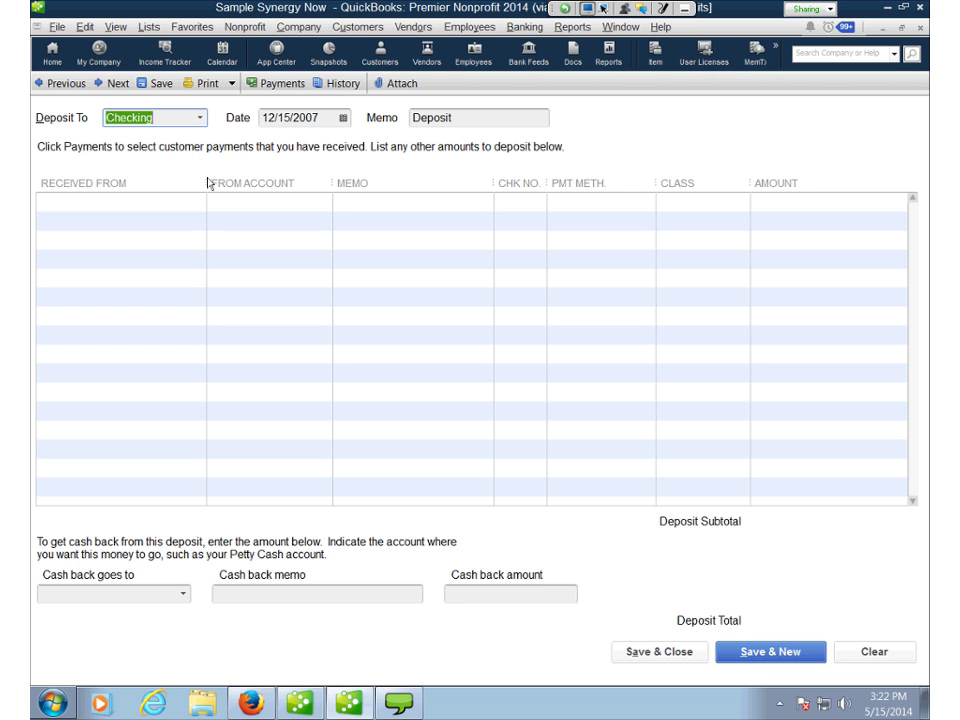
key("Escape")
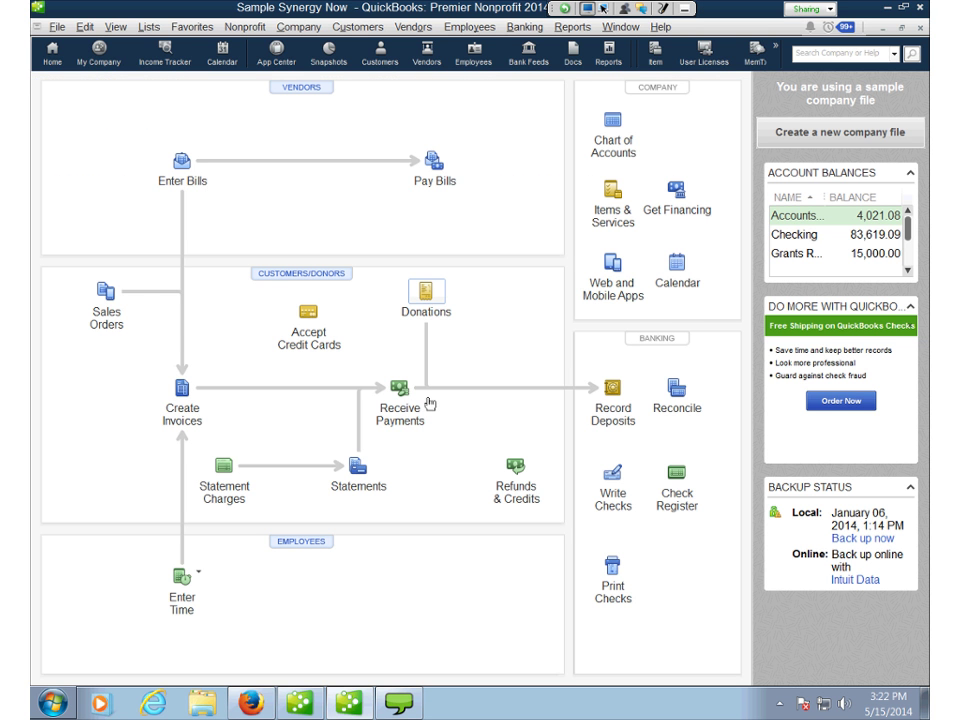
left_click(429, 403)
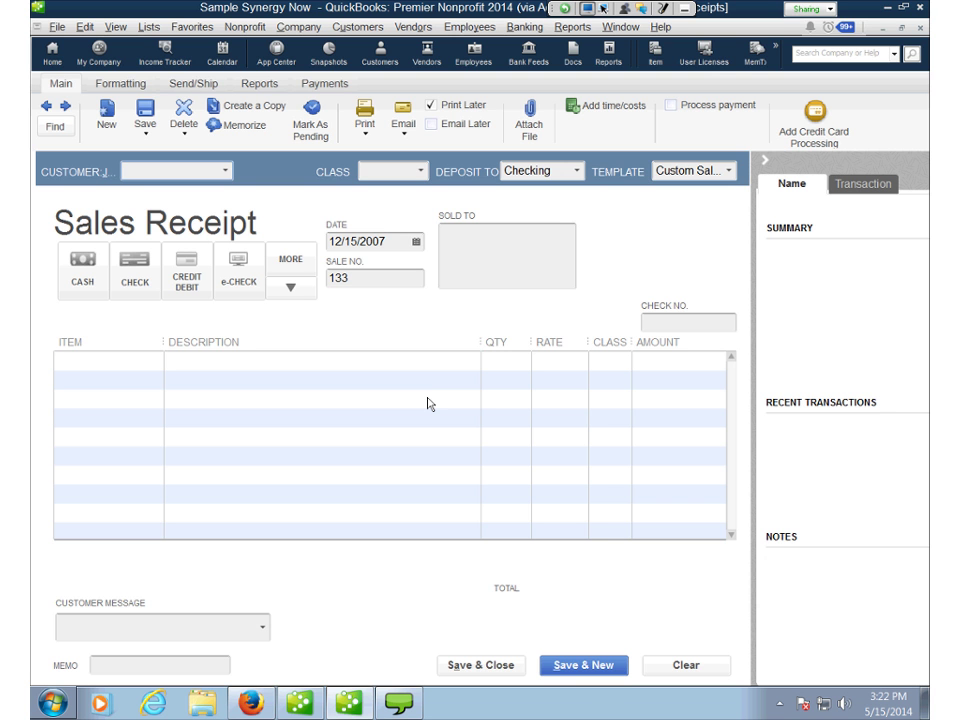
key("Escape")
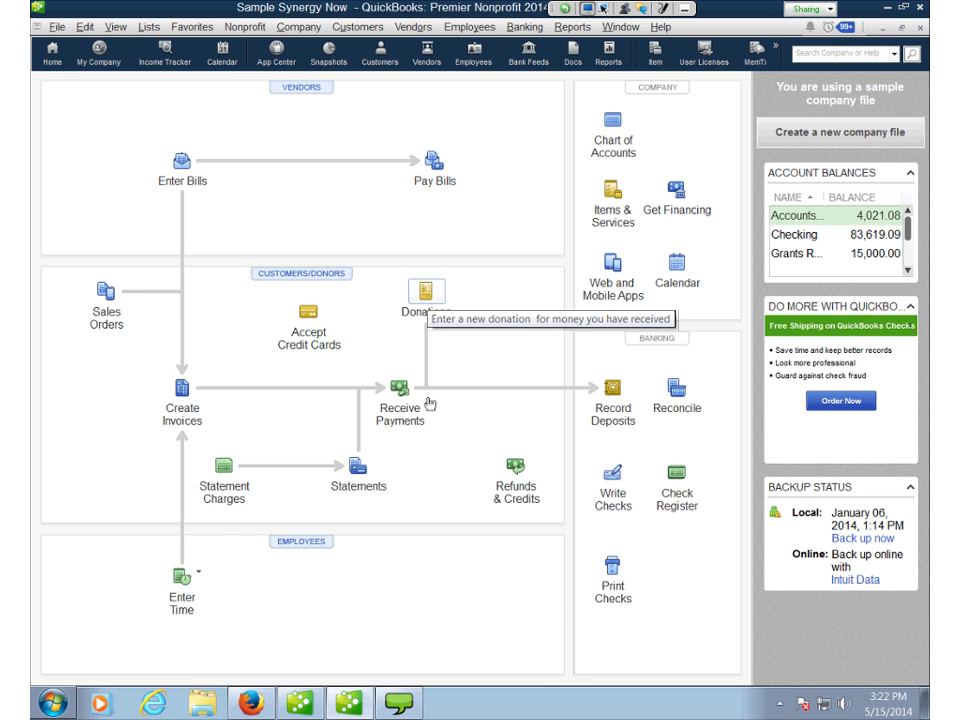
left_click(430, 403)
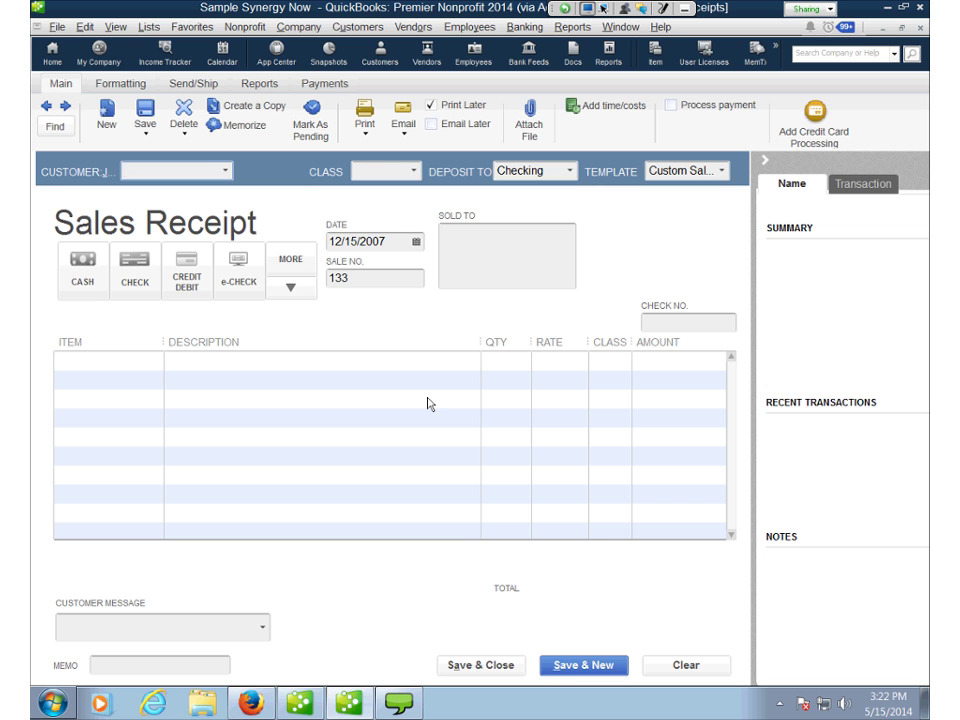
Choose the donor and set the receipt's line item to Individual Contributions
left_click(224, 171)
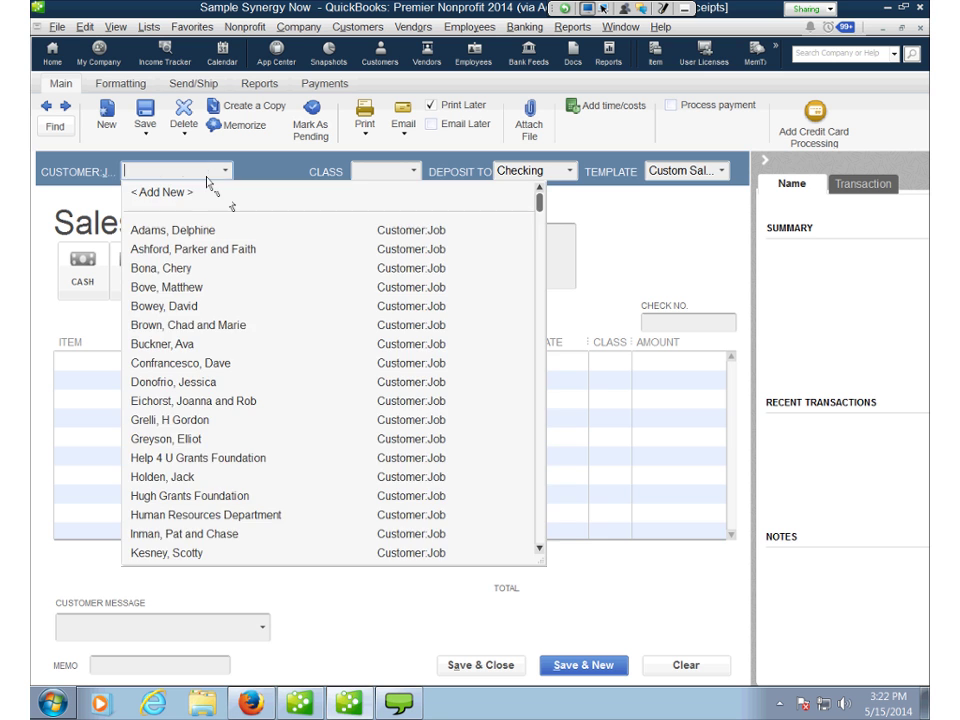
key("Down")
key("Return")
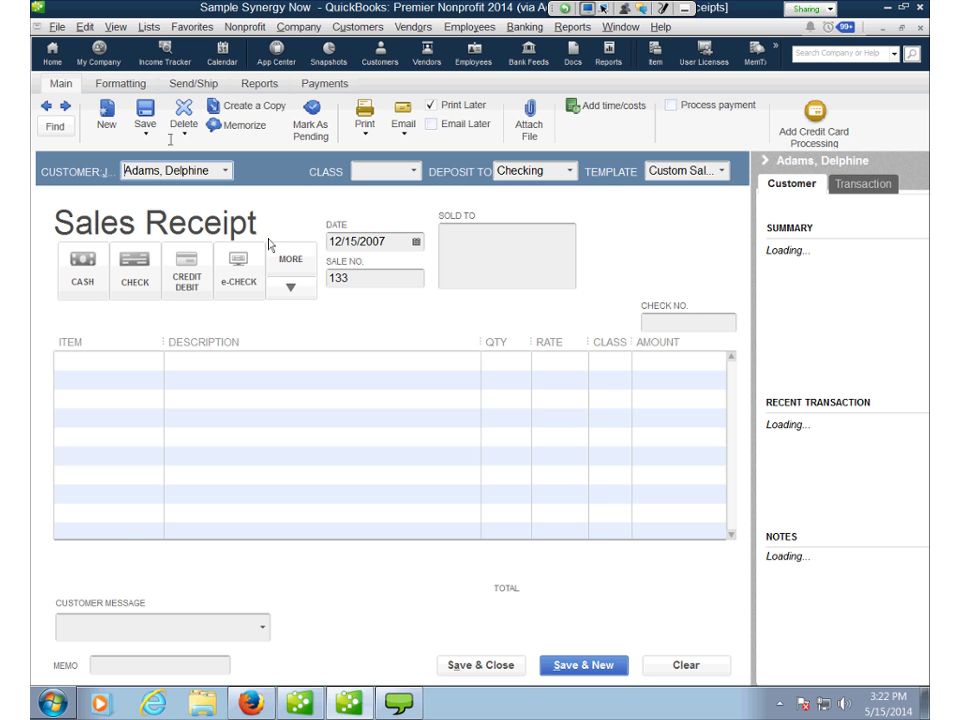
key("alt+Down")
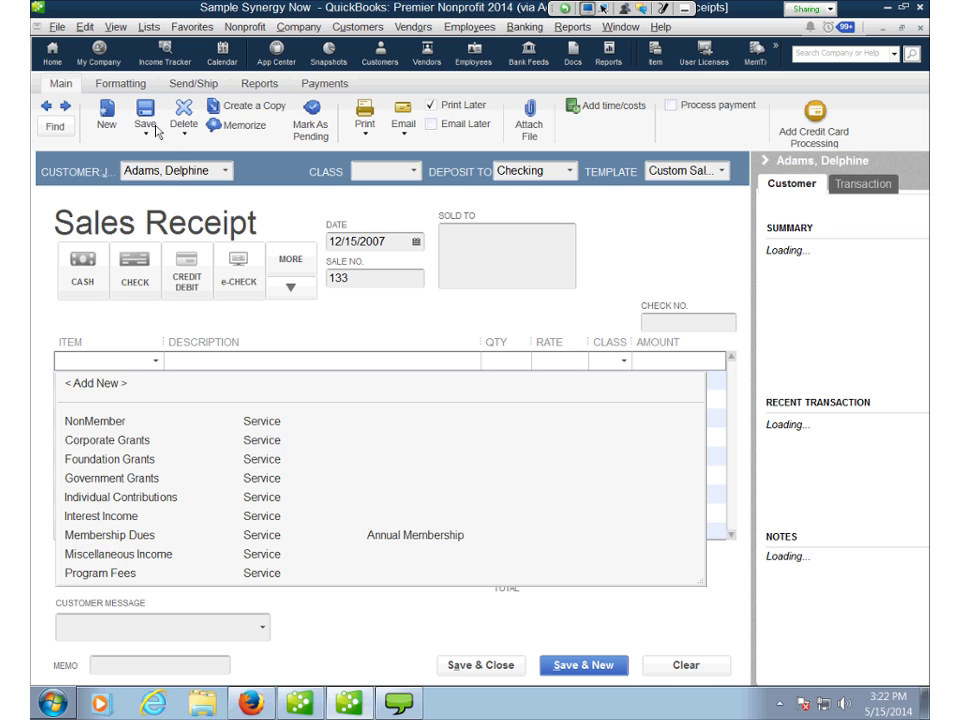
type("Individual Contribut")
key("Return")
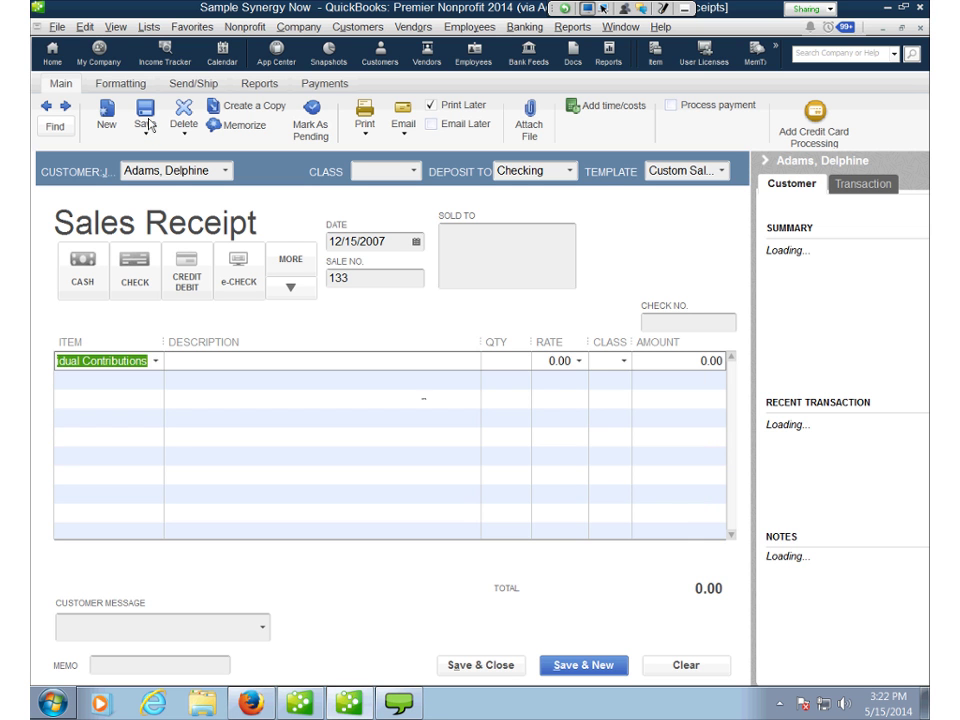
Enter check number 1333 and a line amount of 1,000.00
key("shift+Tab")
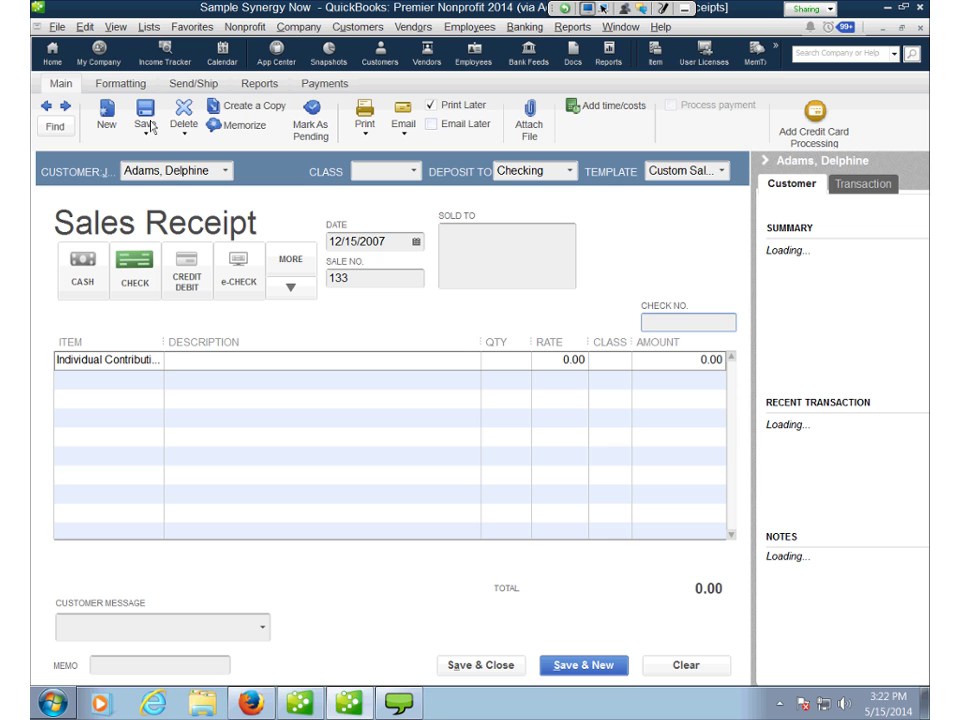
type("1333")
key("Tab")
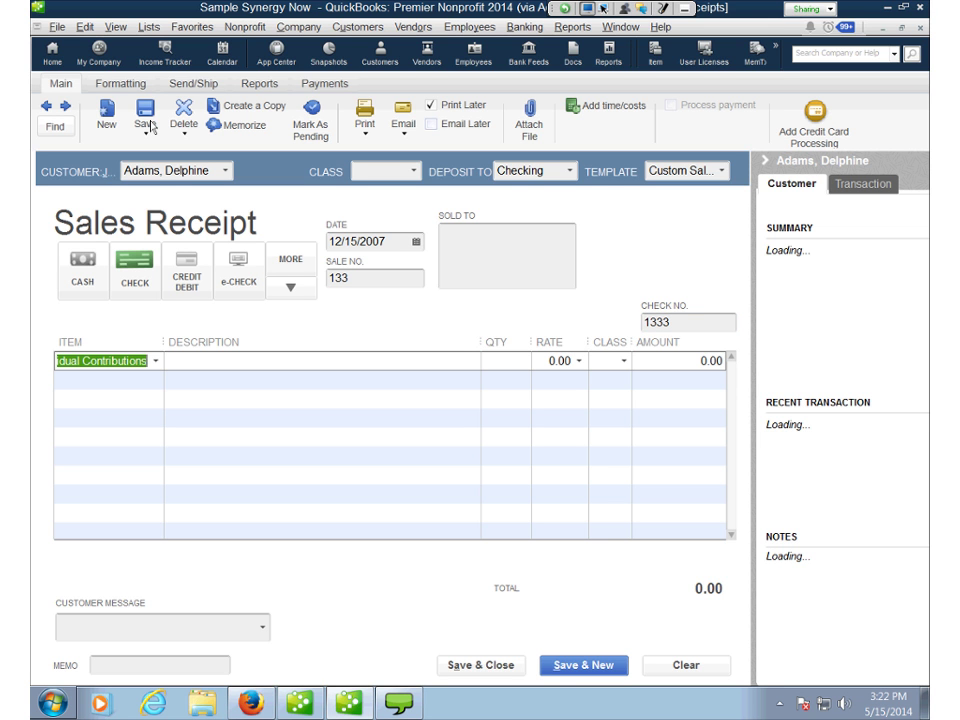
key("Tab")
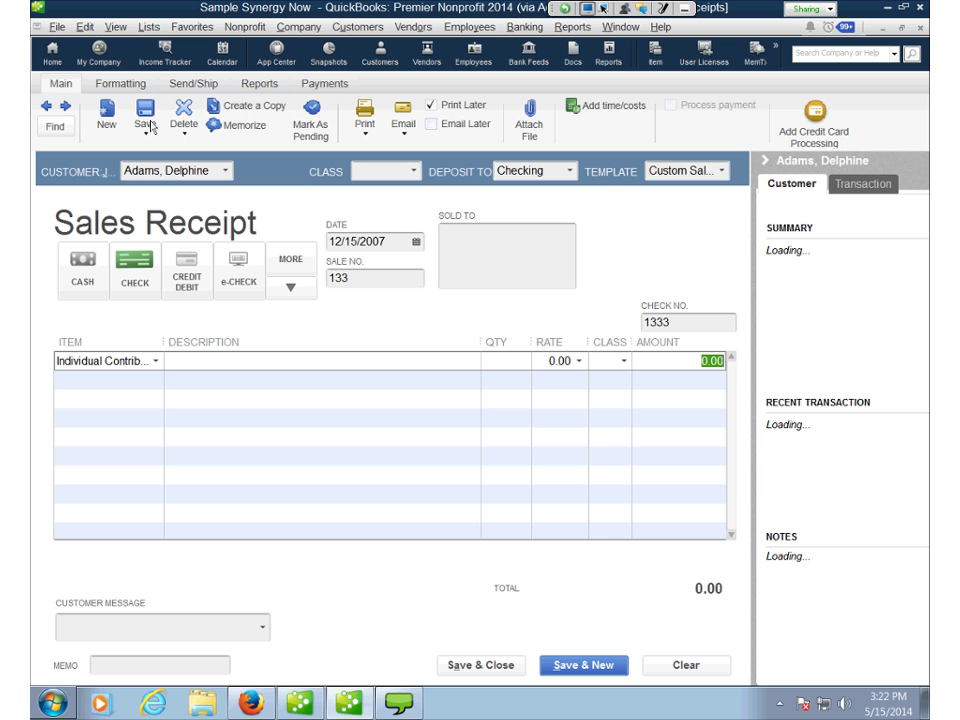
type("1000")
key("Tab")
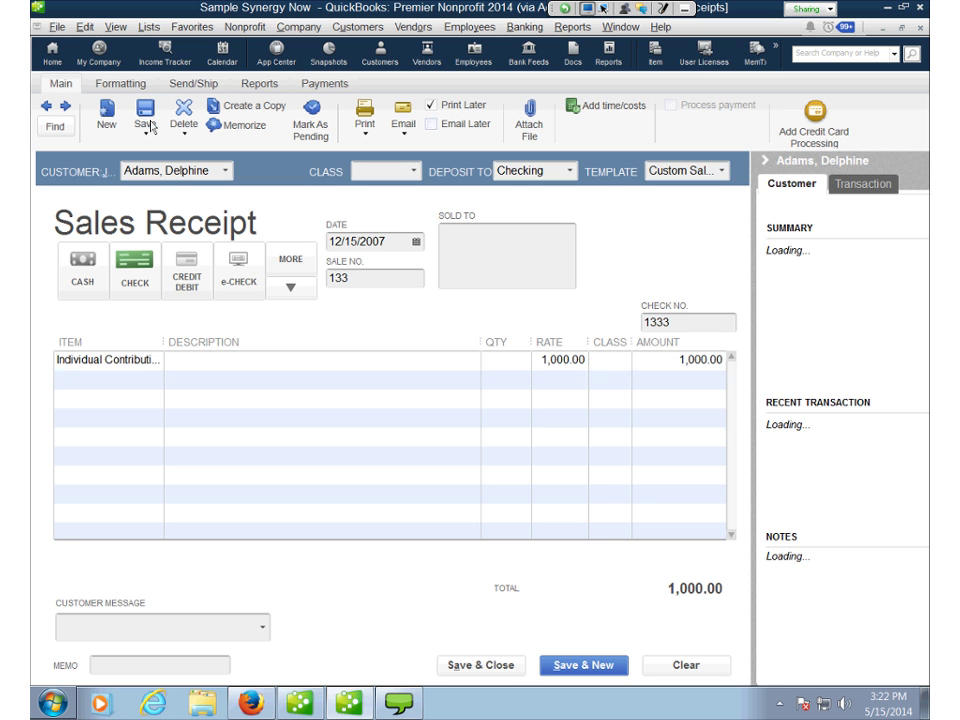
Assign the line to the Go-Green Guidance Center class
key("Up")
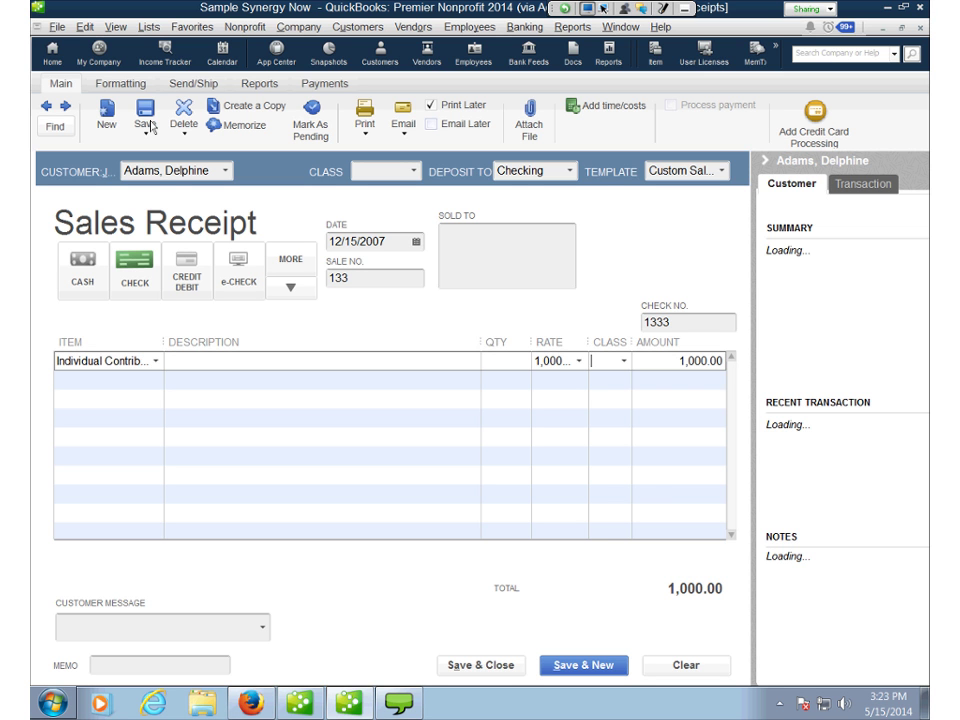
key("alt+Down")
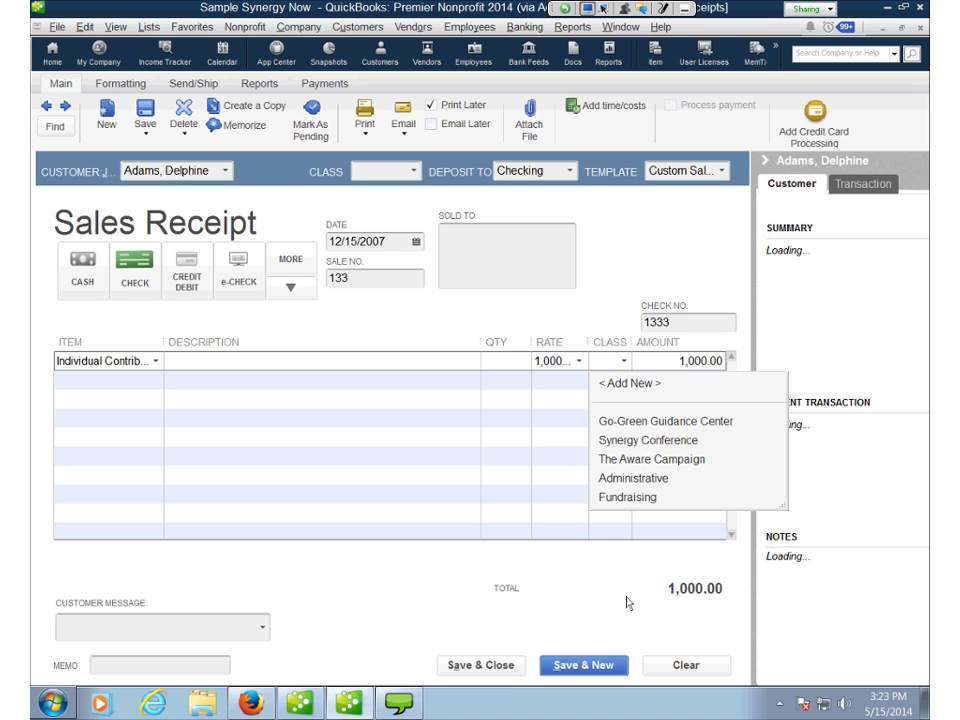
type("G")
key("Return")
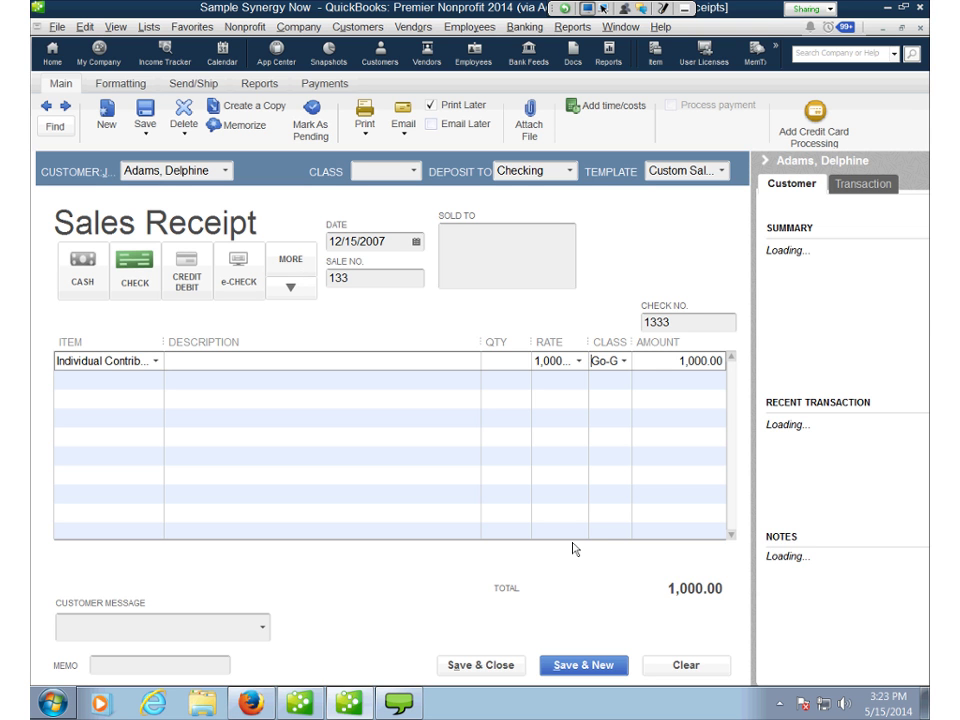
Set the receipt's Deposit To account to Undeposited Funds and open the Chart of Accounts
key("alt+Down")
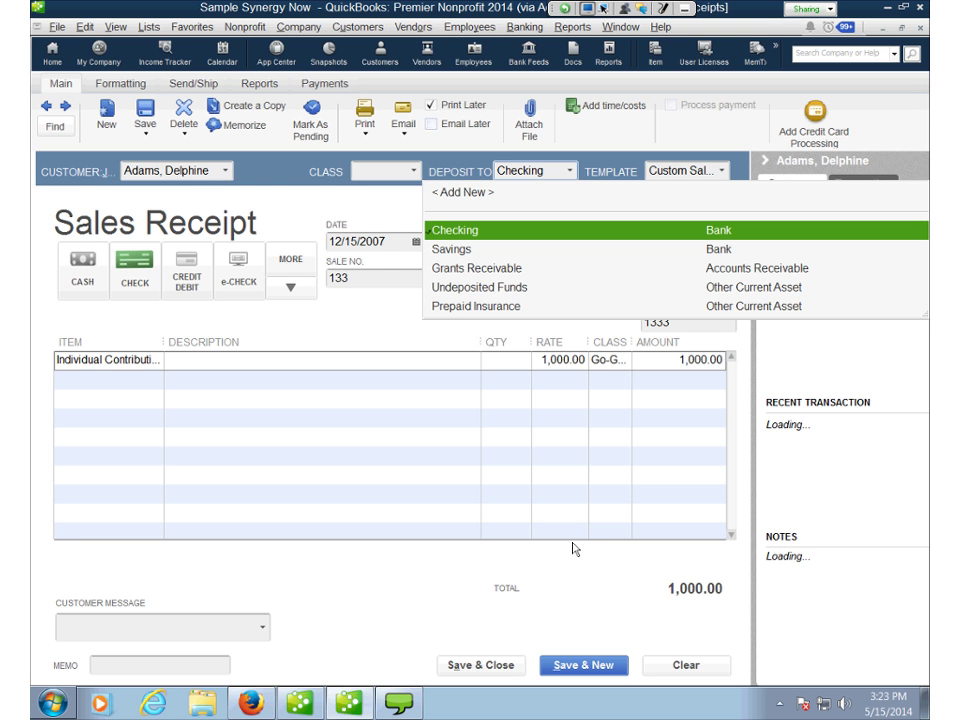
key("Escape")
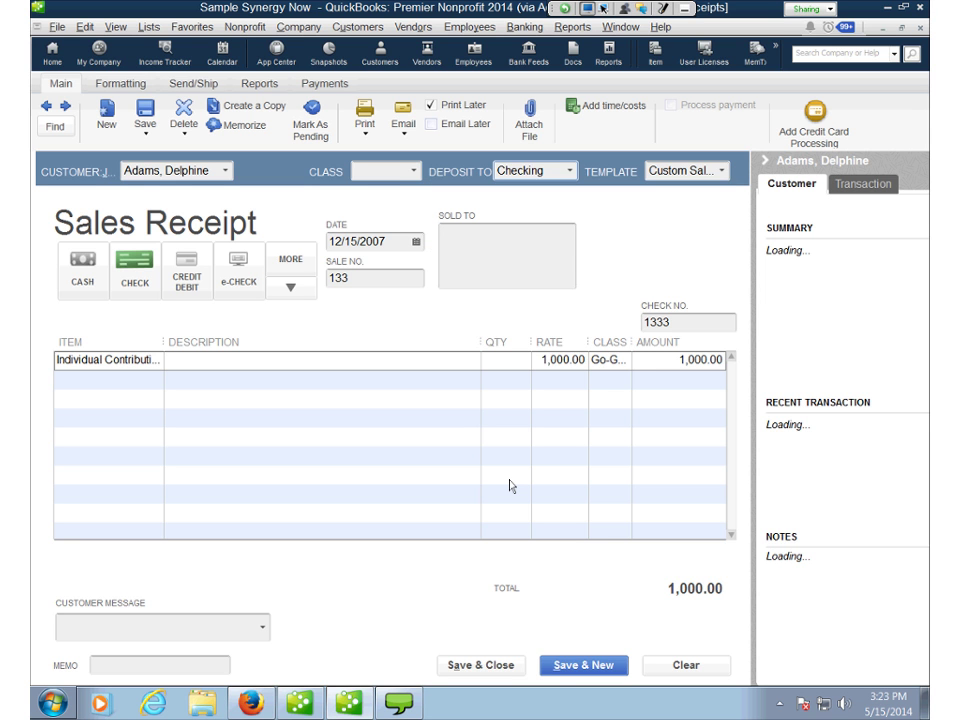
key("Down")
key("Down")
key("Down")
key("alt+l")
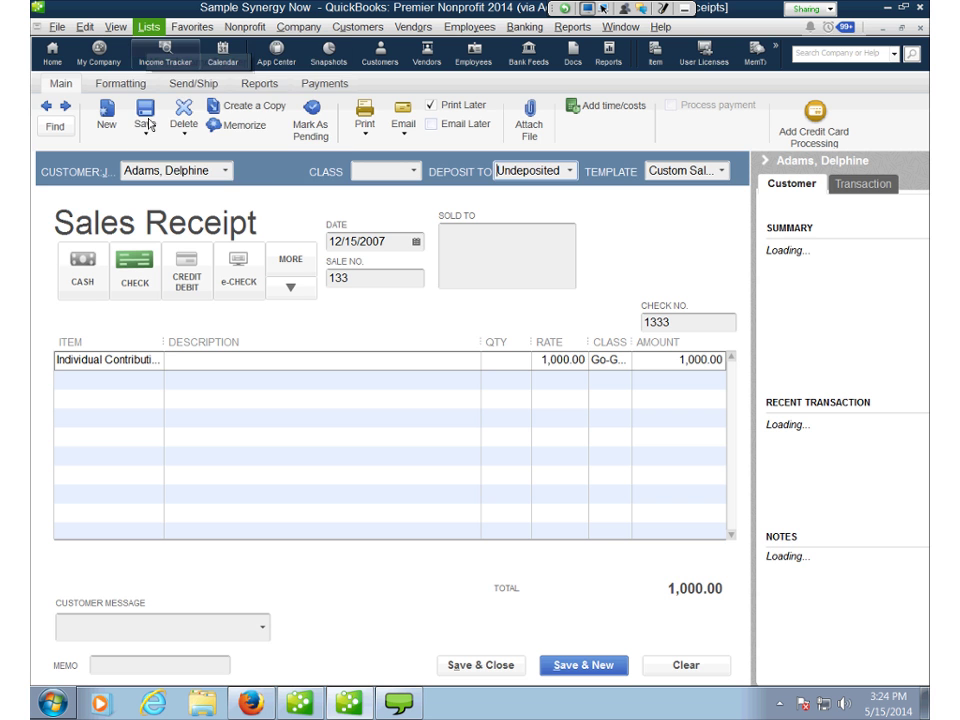
key("Return")
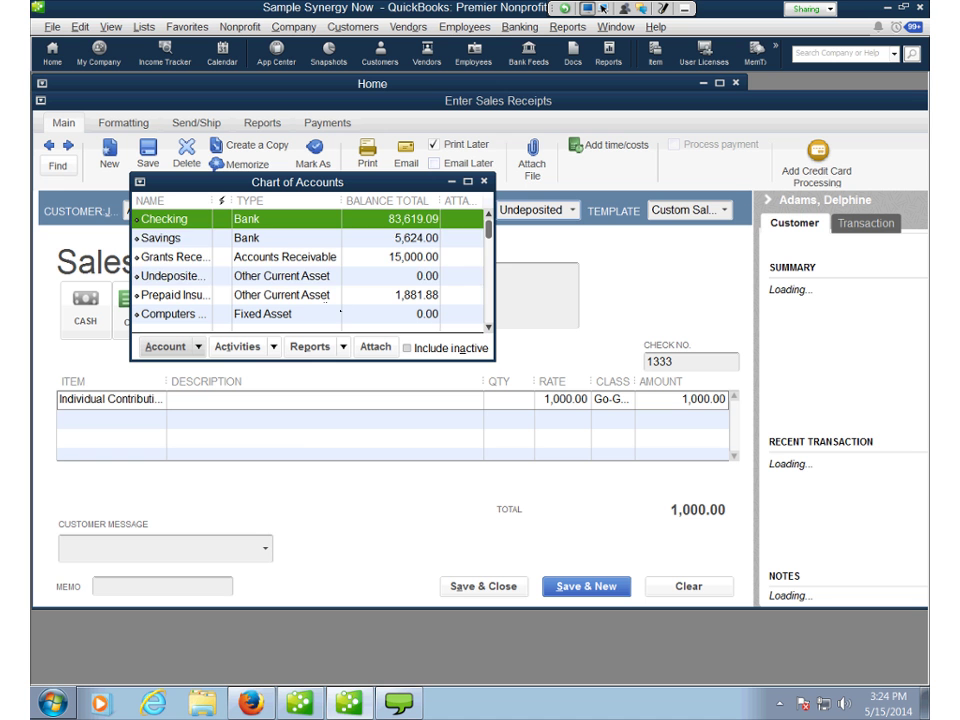
Edit the Undeposited Funds account and change its name to 'The Money in My Drawer'
key("Down")
key("Down")
key("Down")
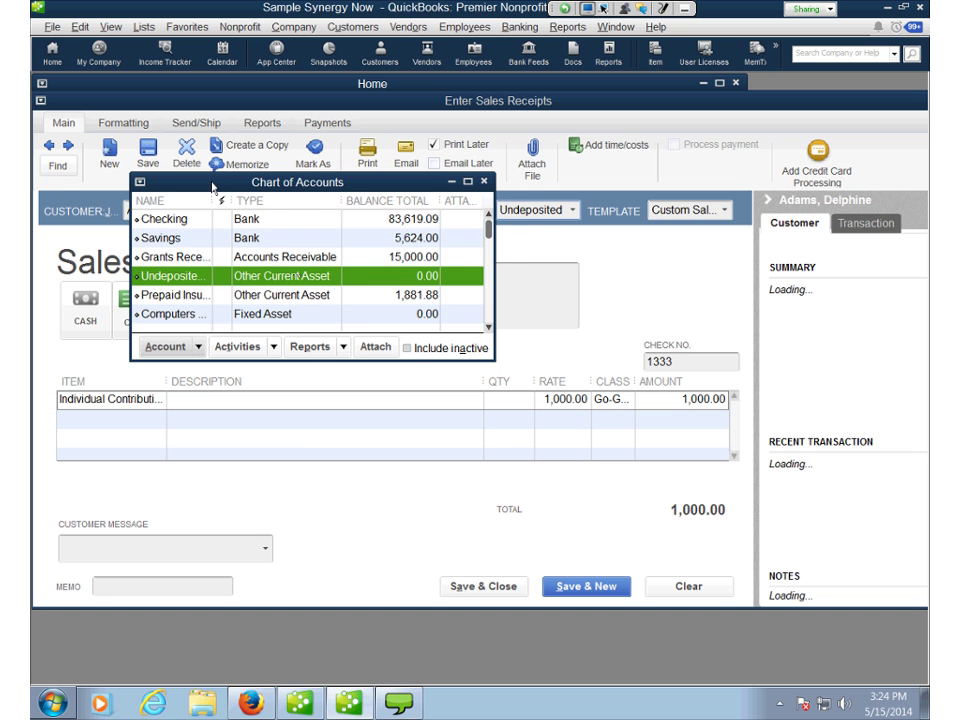
left_click_drag(212, 188, 246, 188)
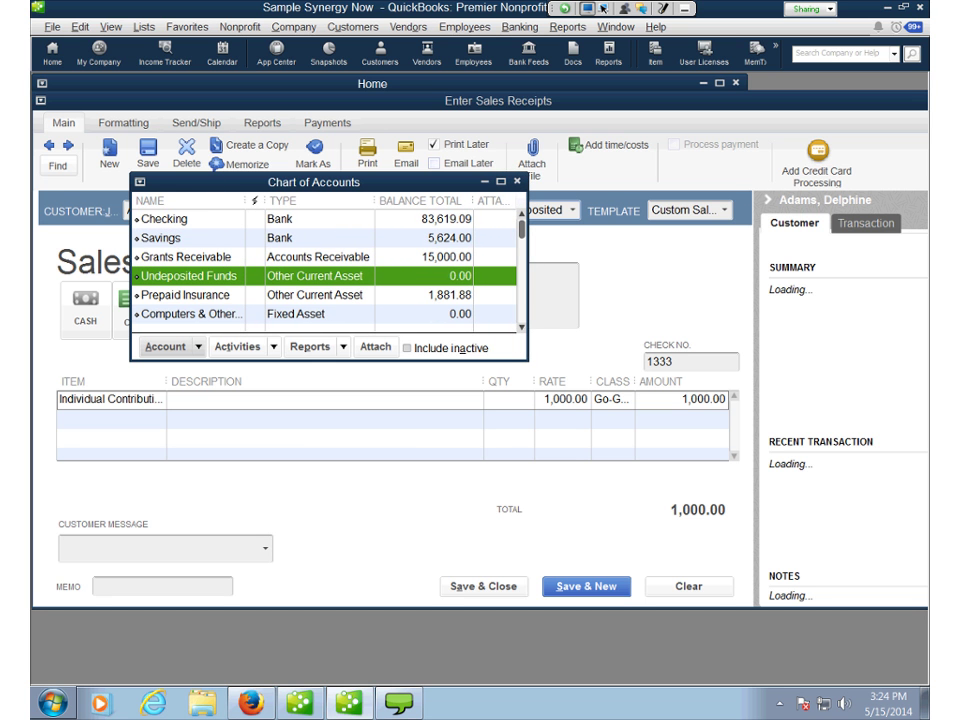
key("ctrl+e")
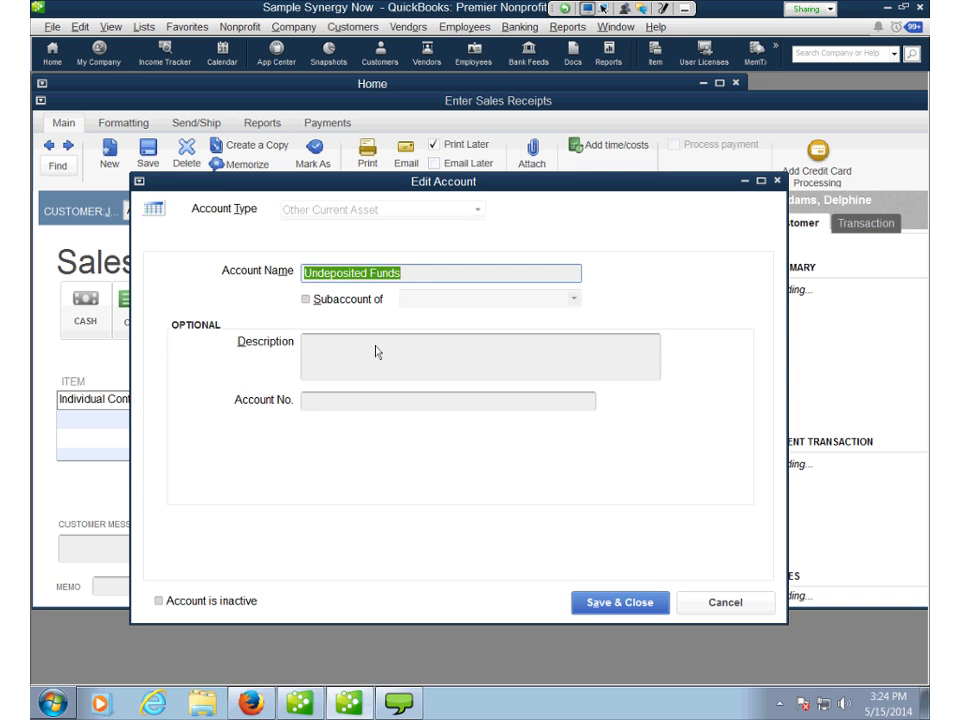
type("The ")
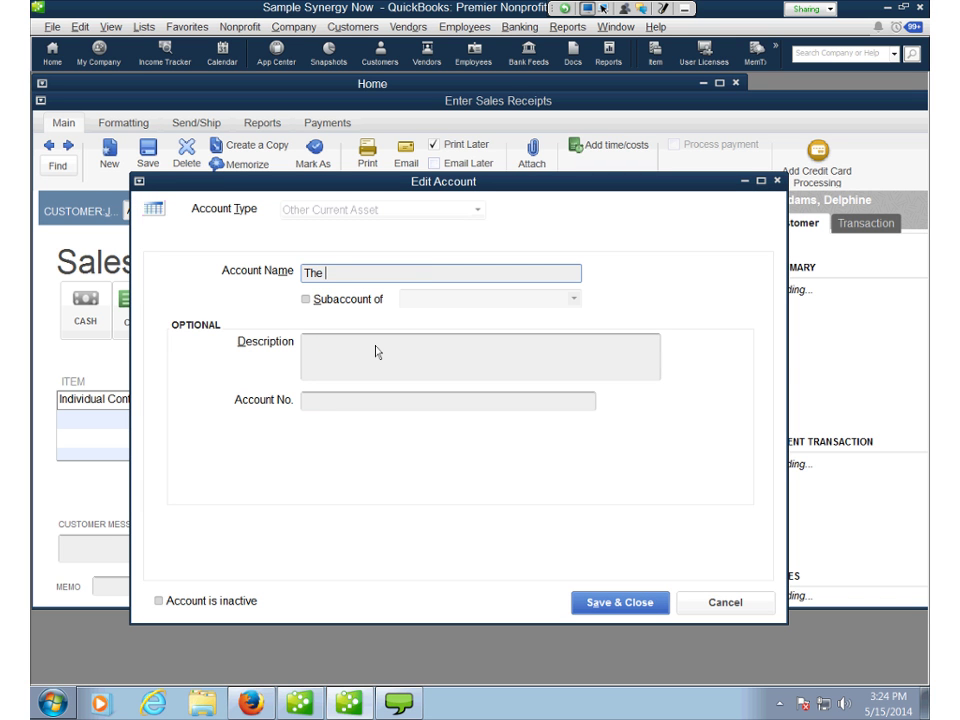
type("Money in My Drawer")
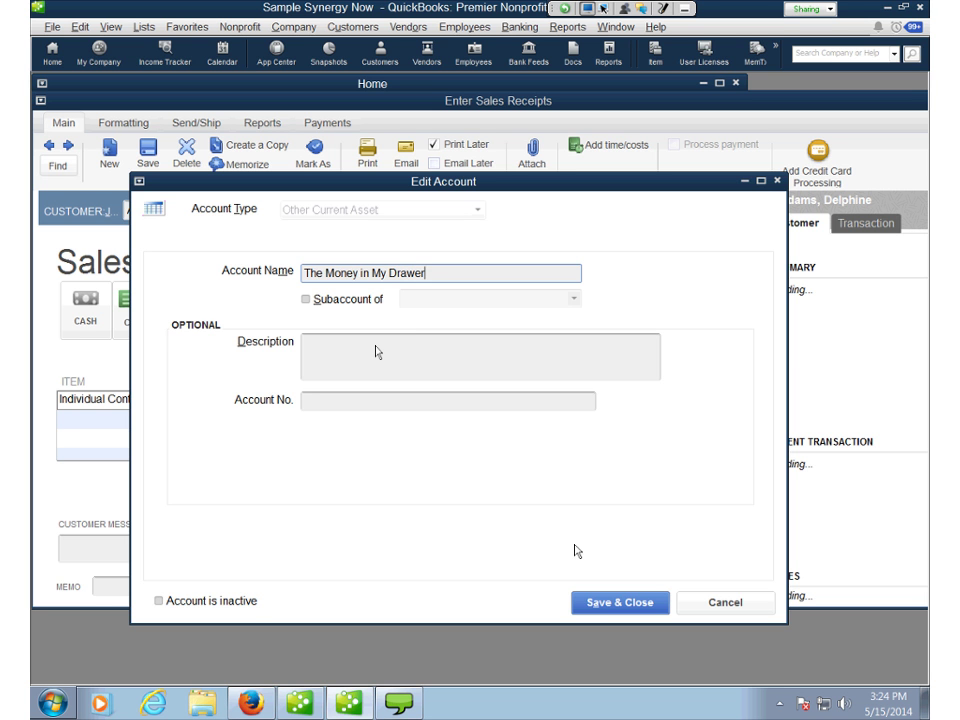
key("Return")
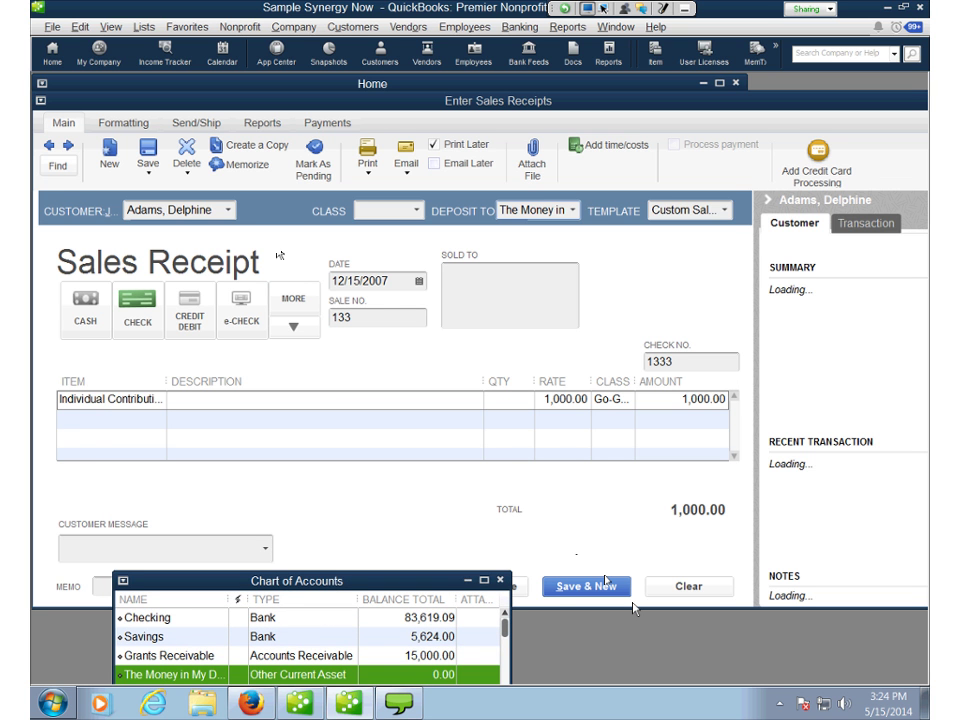
Reposition and widen the Chart of Accounts window, then start a new sales receipt
left_click_drag(382, 626, 397, 372)
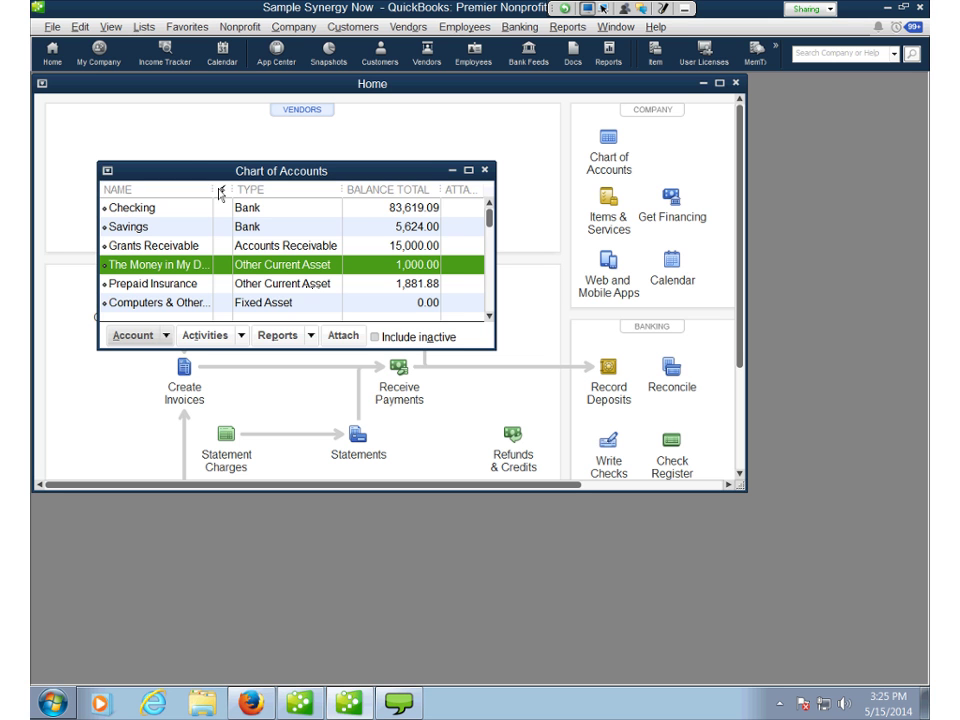
left_click_drag(221, 193, 274, 193)
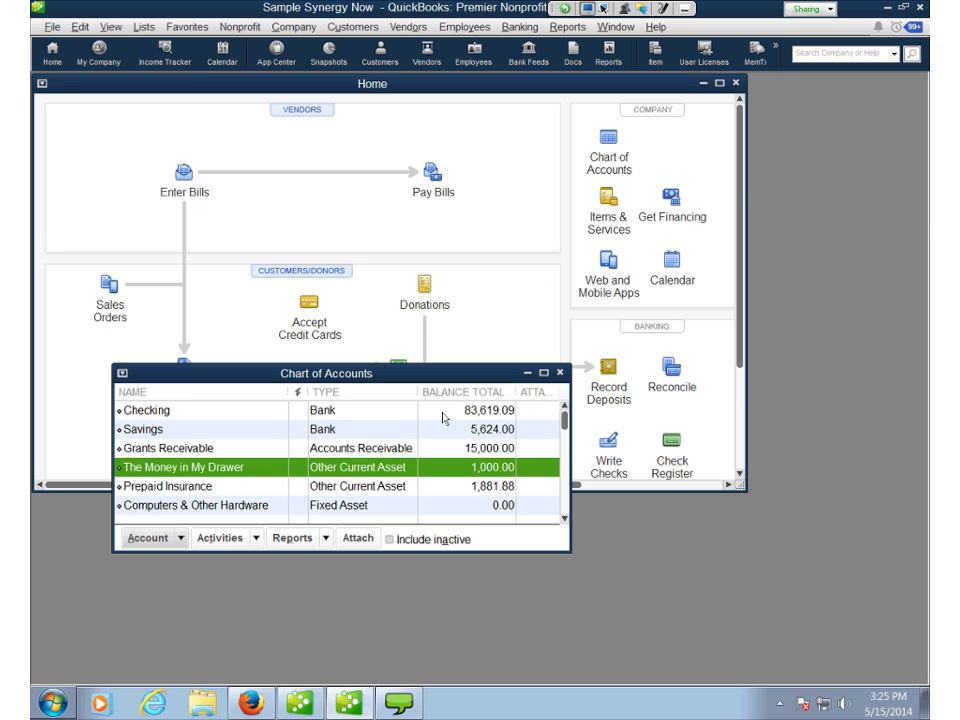
left_click(424, 290)
Fill receipt 134 for the next donor: Individual Contributions, 500.00, class Fundraising
left_click(228, 208)
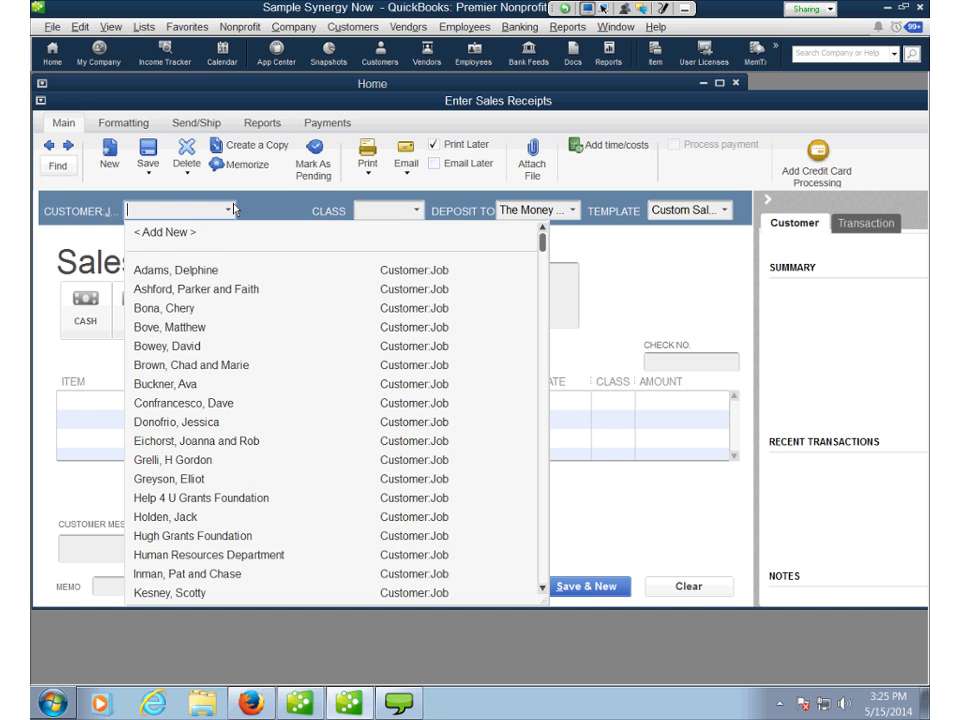
left_click(264, 250)
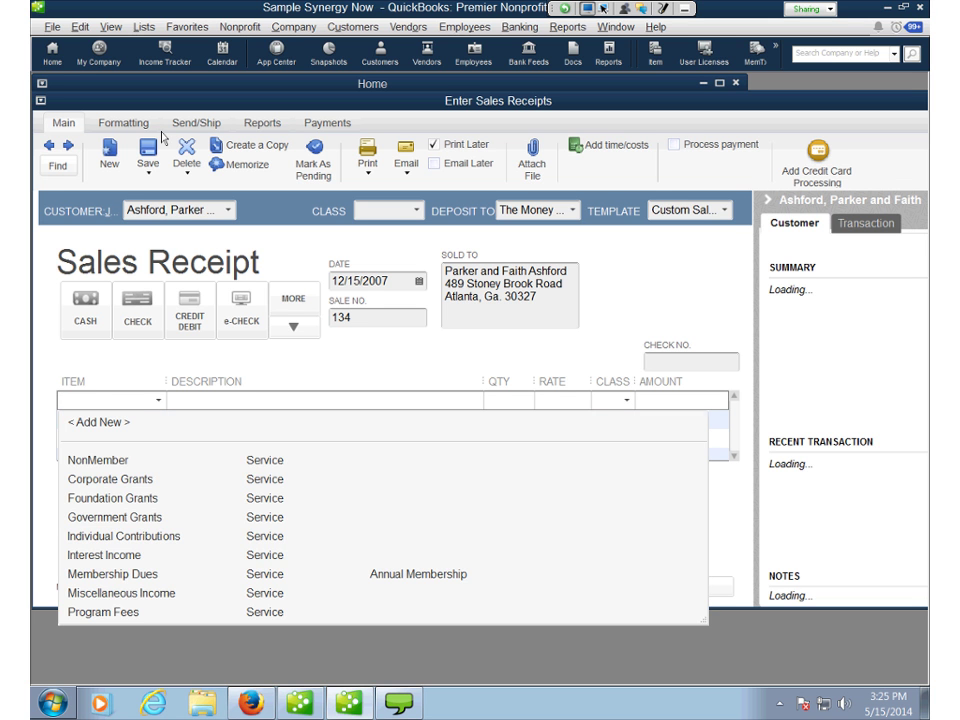
type("ividual Contrib...")
key("Tab")
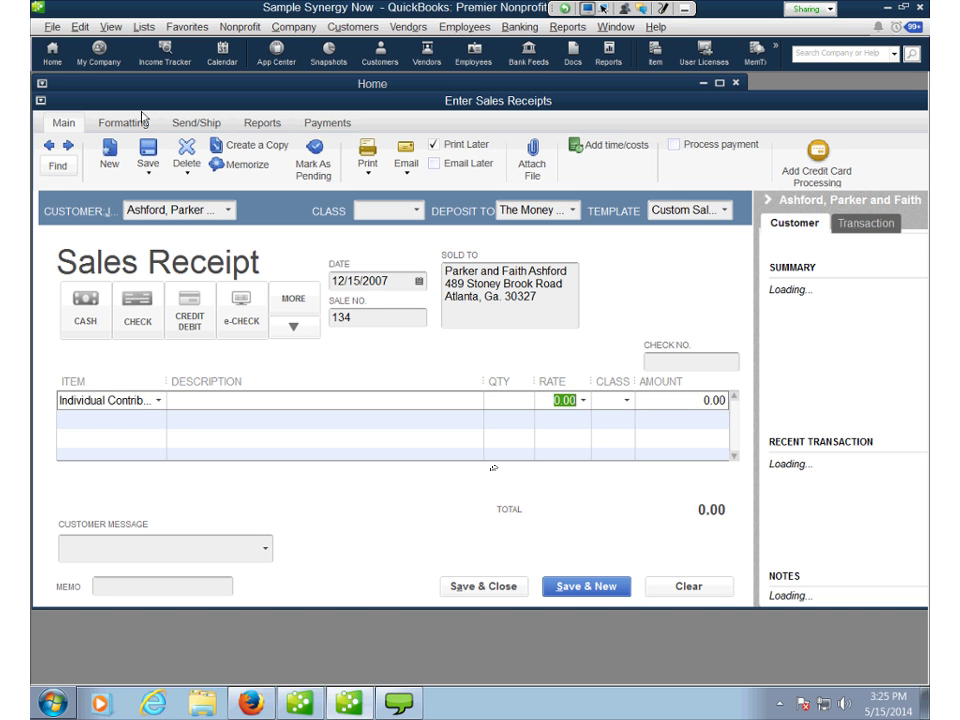
type("500")
key("Tab")
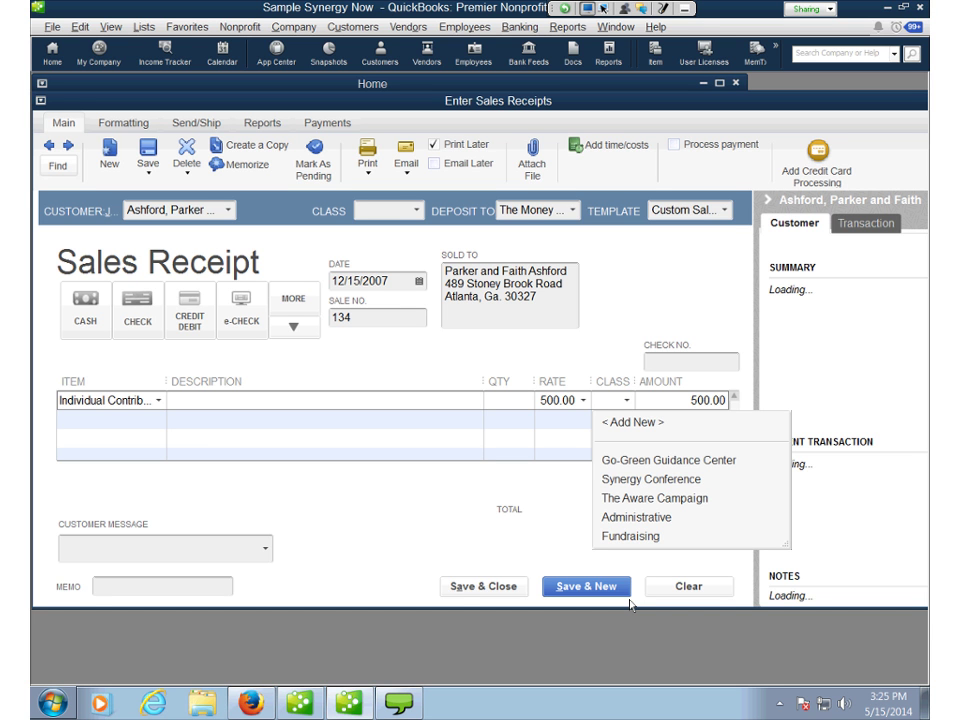
left_click(614, 587)
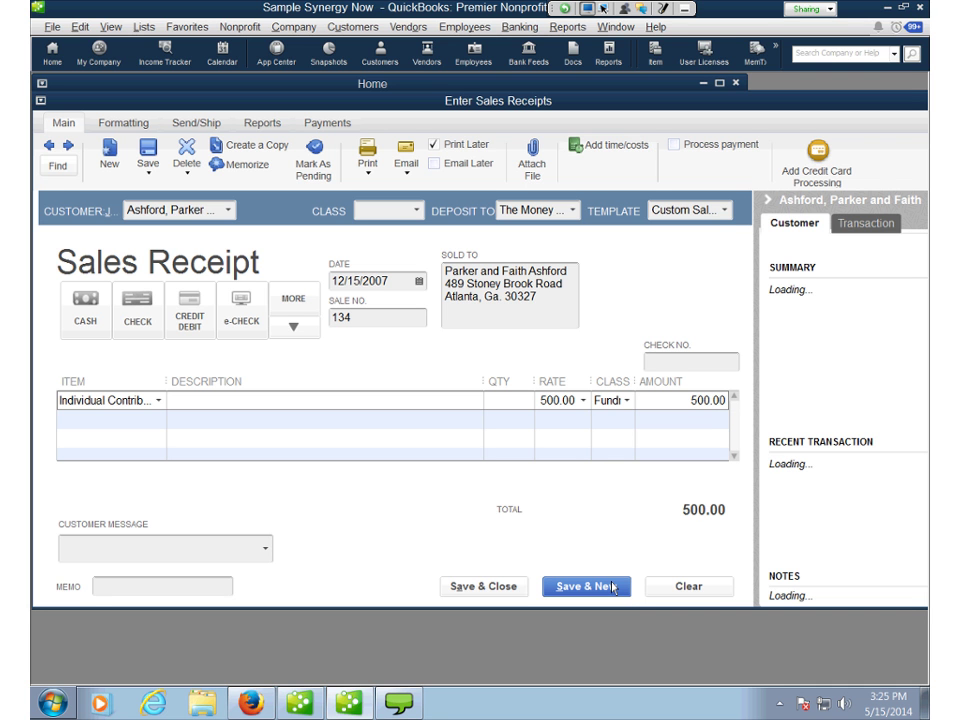
key("alt+r")
key("Down")
key("Down")
key("Down")
key("Down")
key("Down")
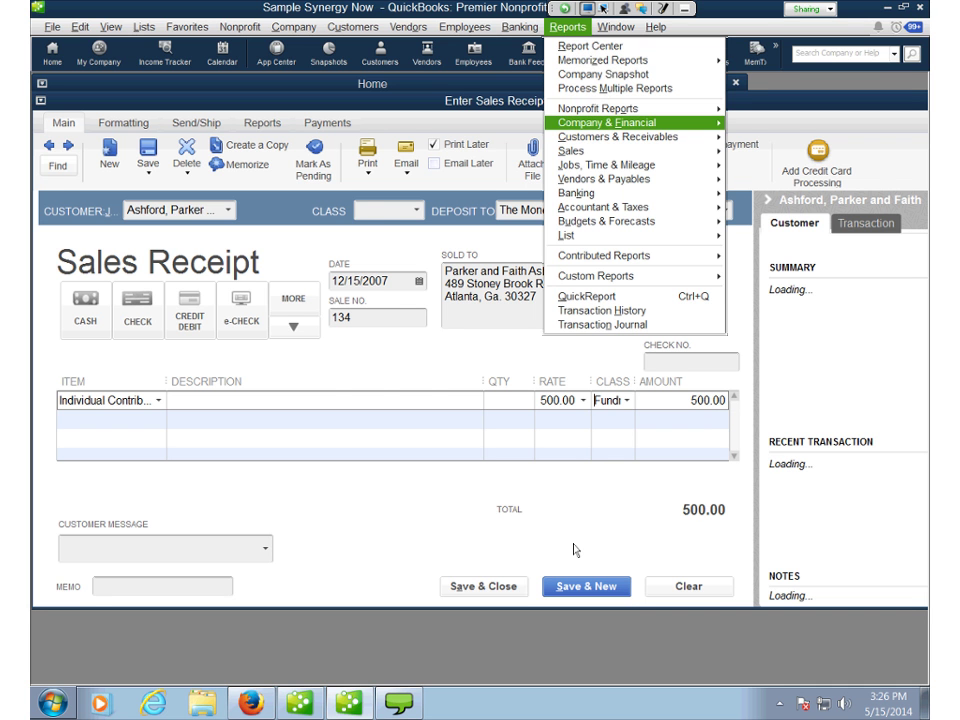
key("Right")
key("Down")
key("Down")
key("Down")
key("Down")
key("Down")
key("Down")
key("Down")
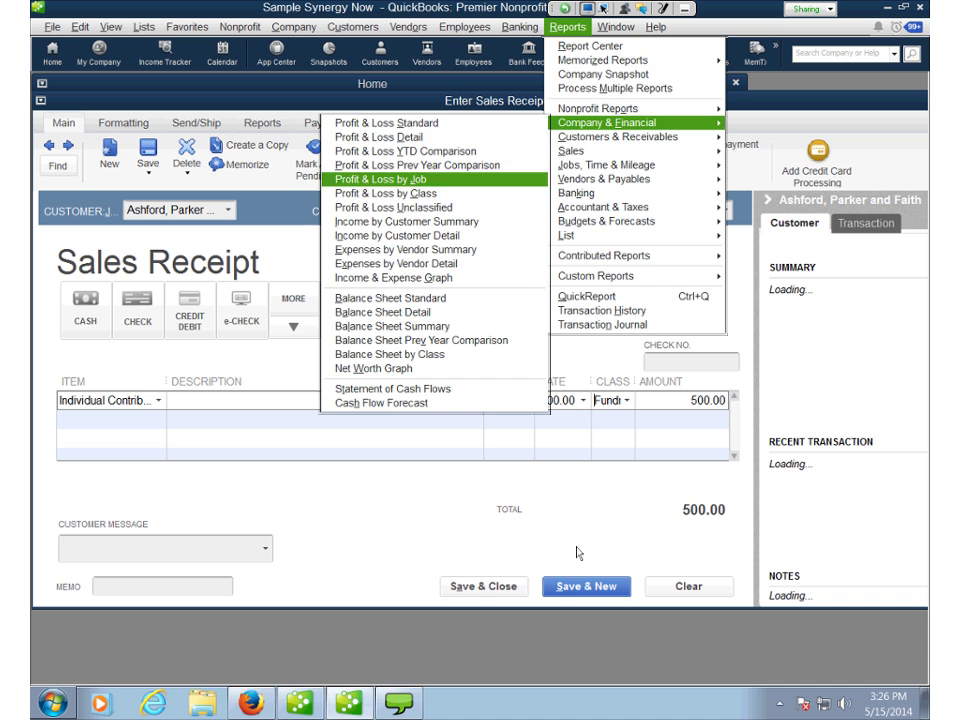
key("Return")
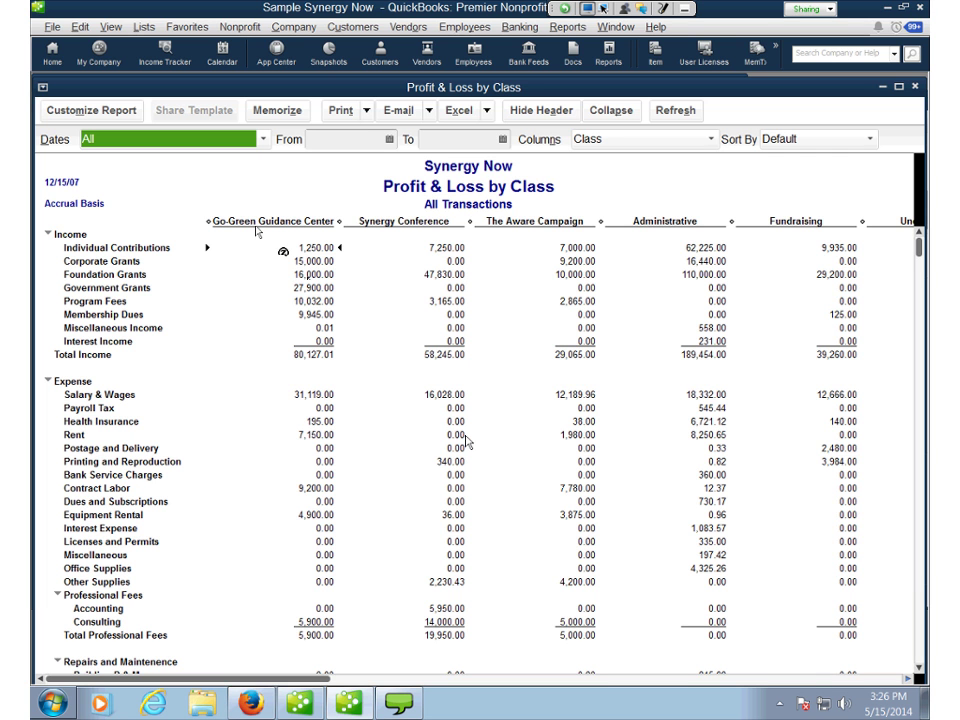
left_click_drag(490, 677, 697, 672)
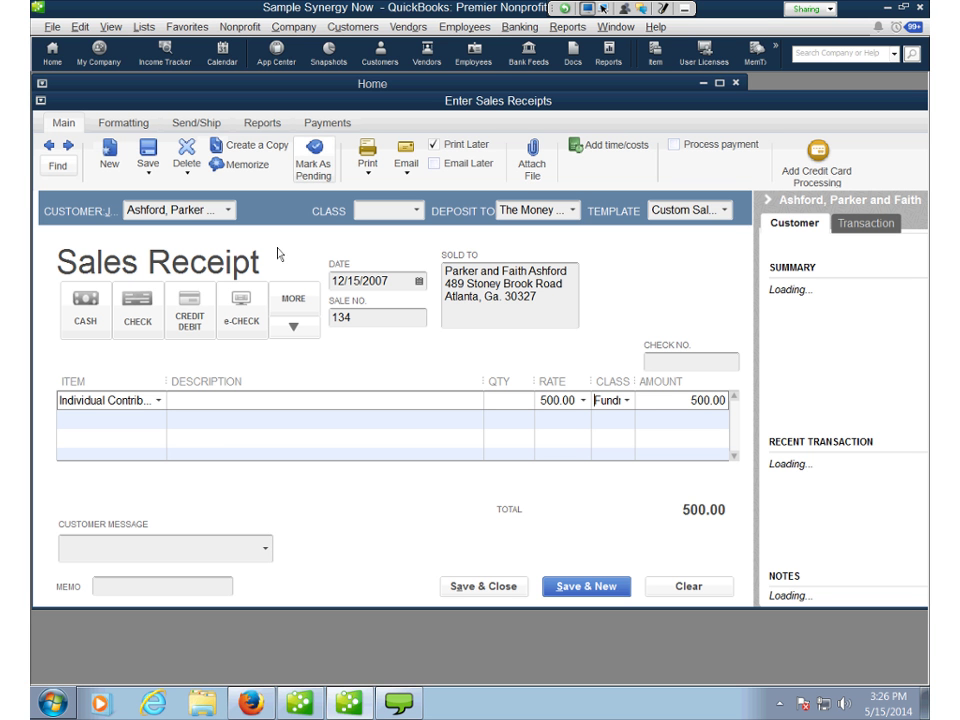
Check the Chart of Accounts, then save receipt 134 and close the sales receipt form
key("alt+l")
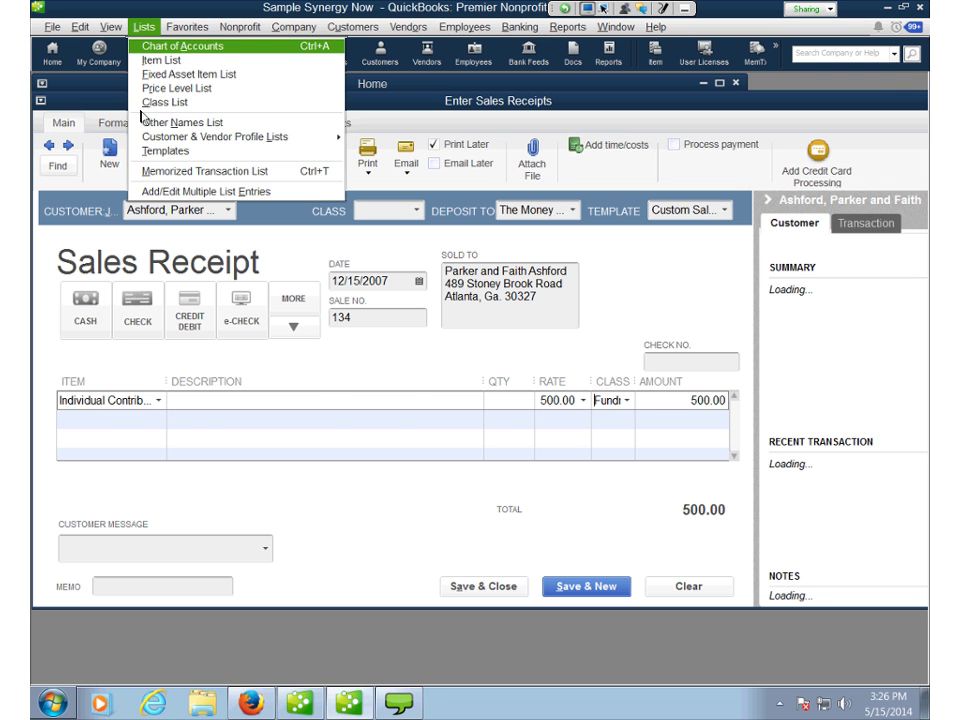
key("Return")
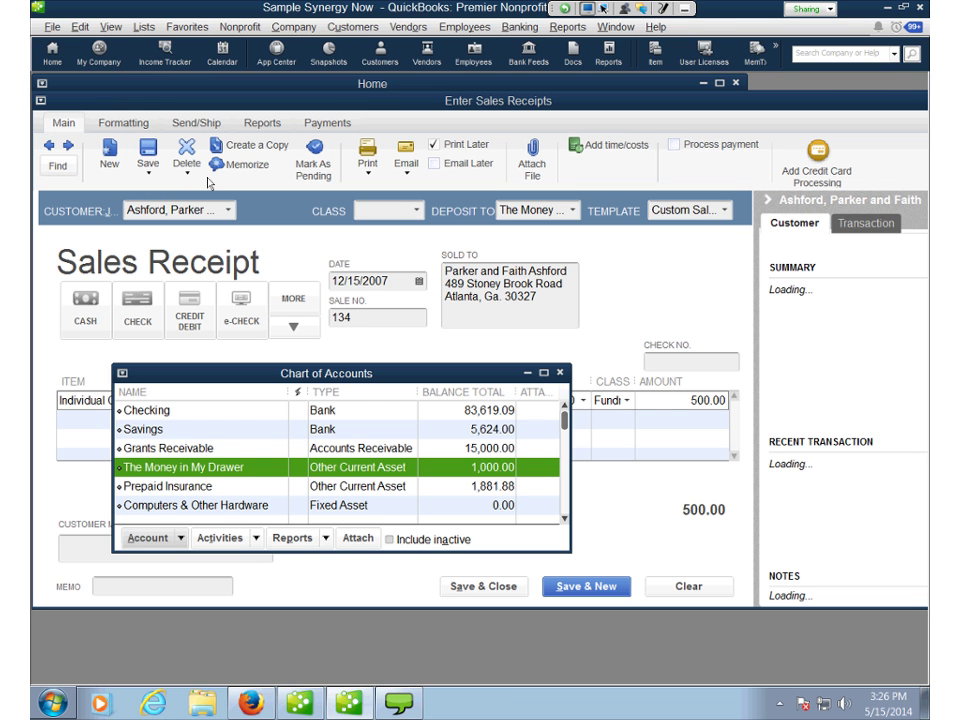
key("Escape")
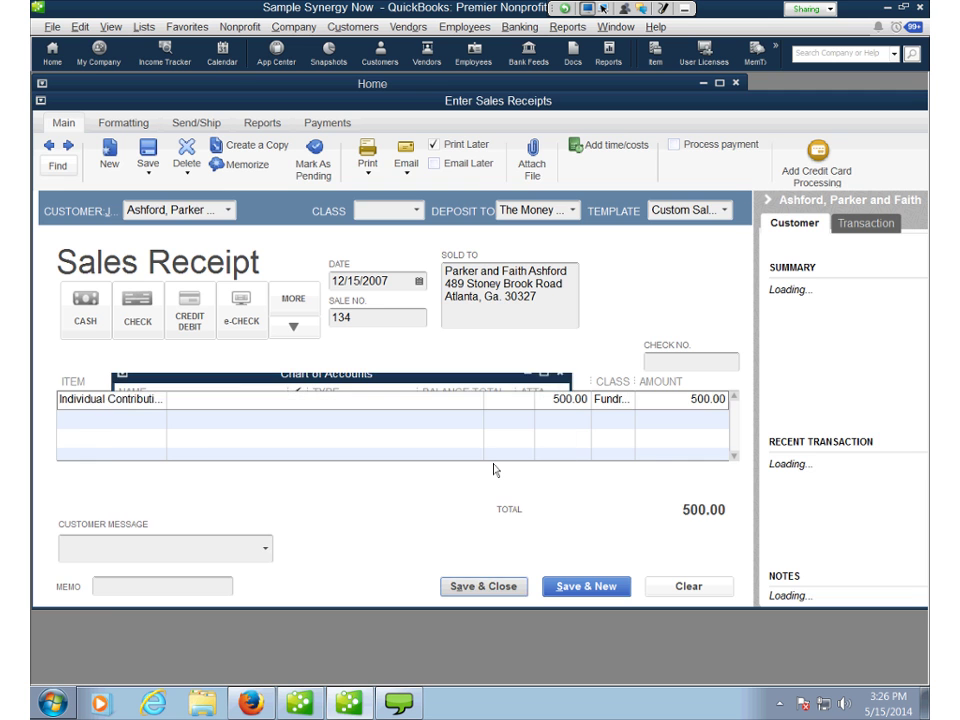
key("alt+s")
key("Escape")
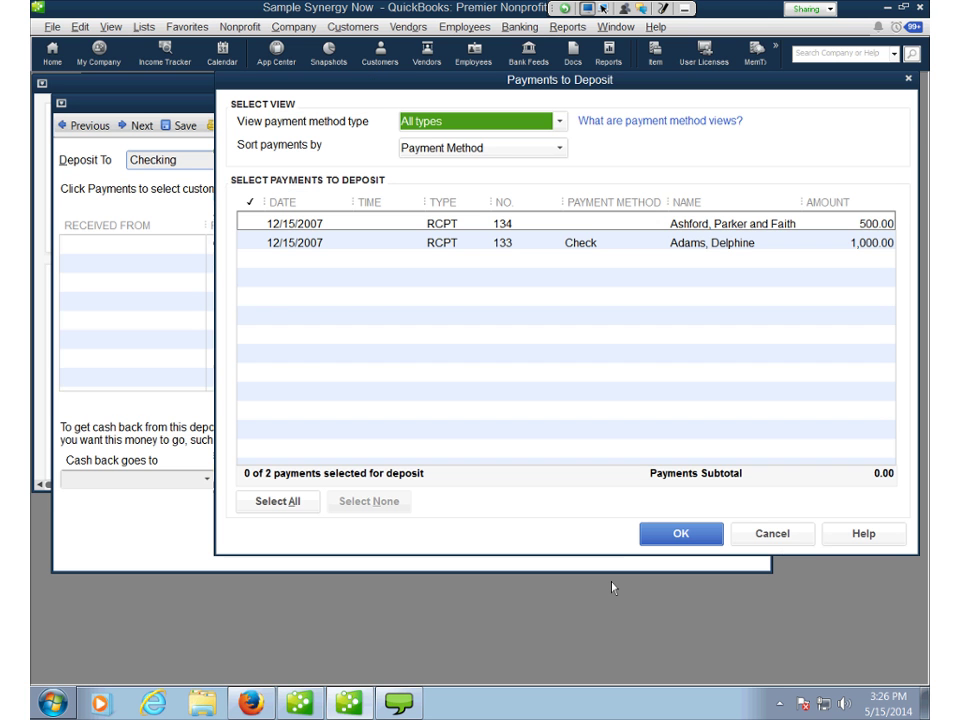
left_click(253, 226)
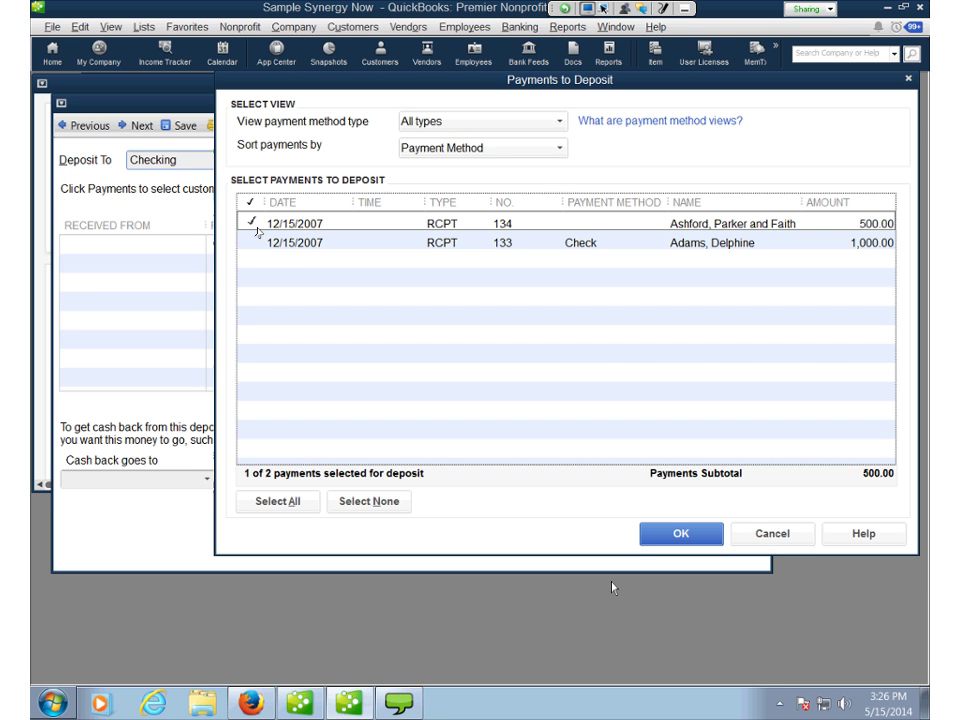
left_click(252, 241)
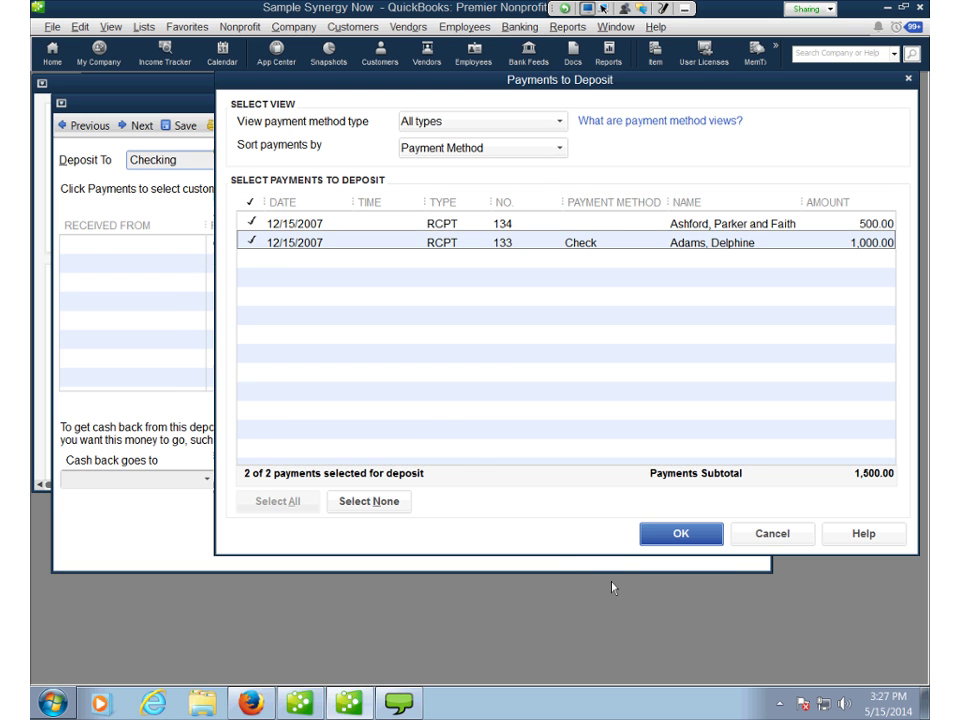
key("Return")
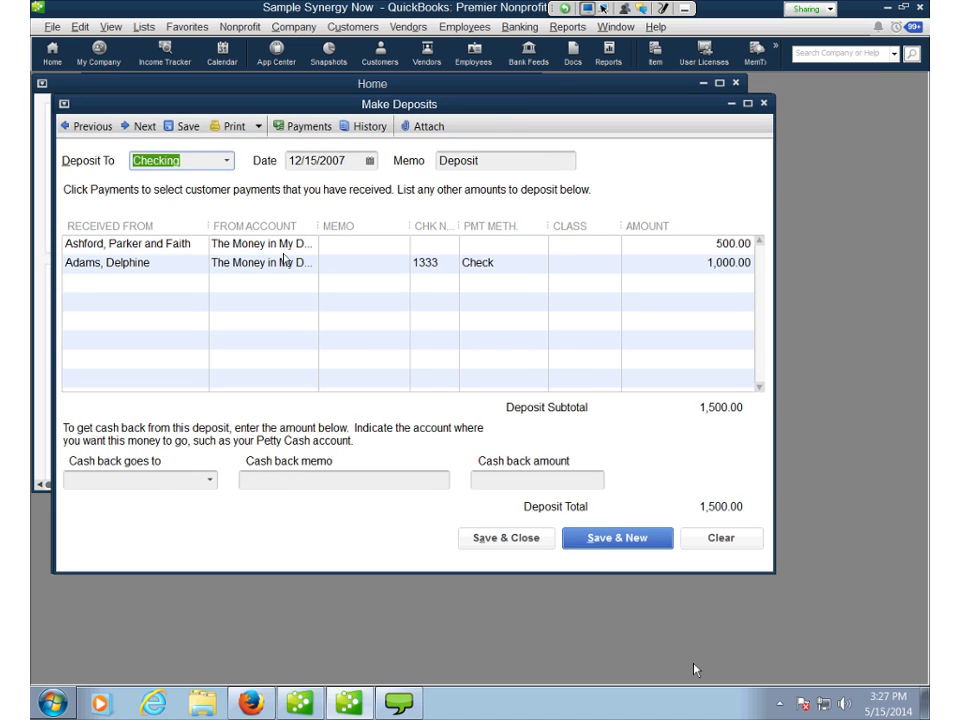
key("alt+p")
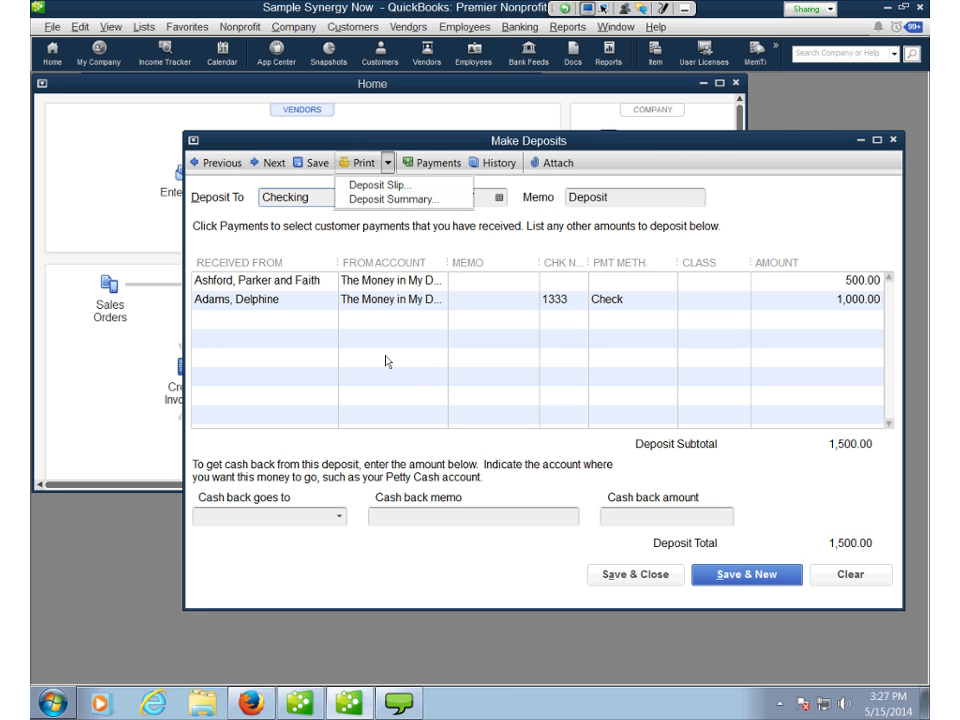
key("Escape")
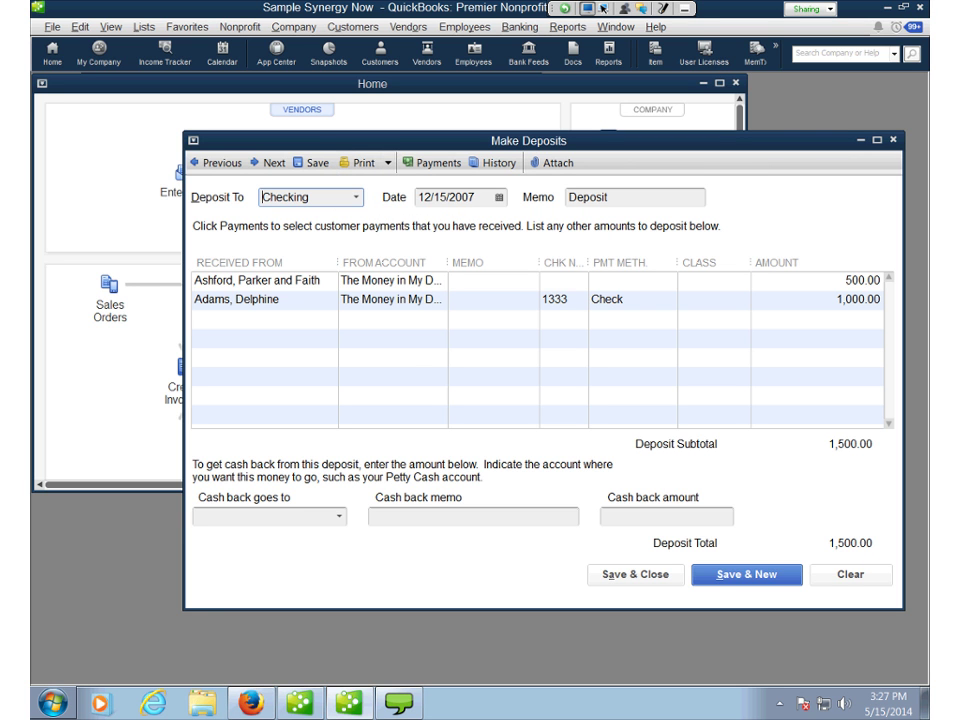
key("Down")
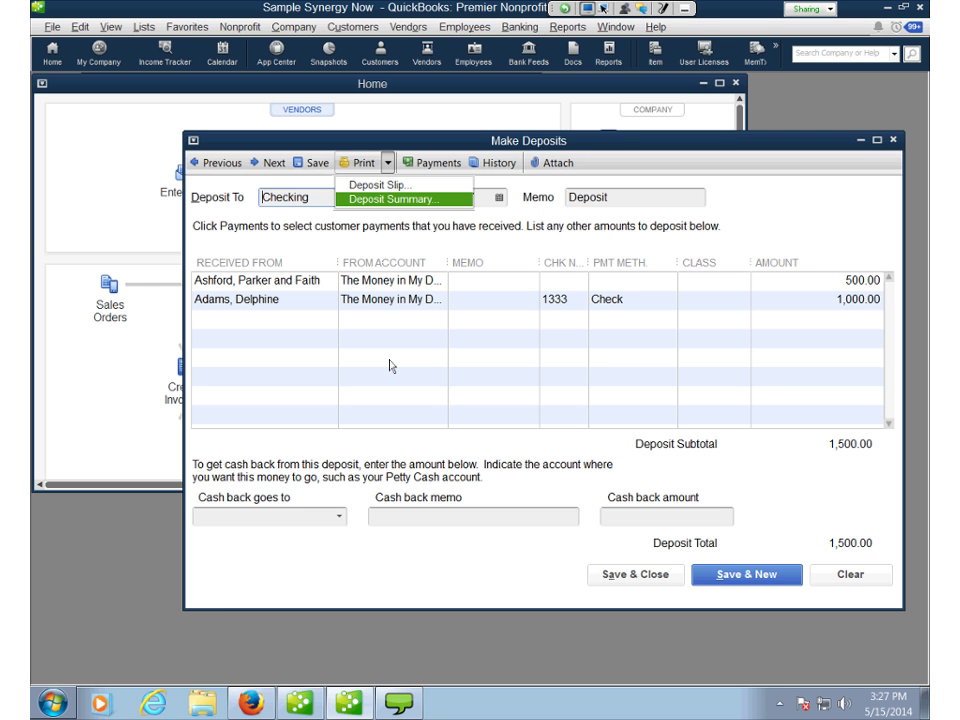
left_click(291, 270)
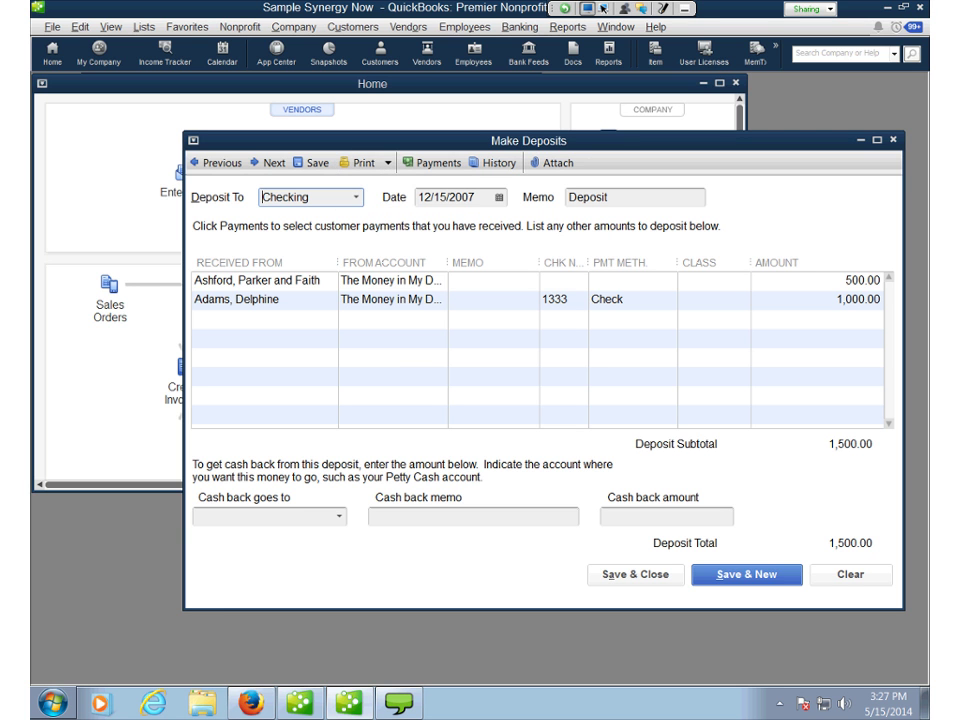
key("alt+l")
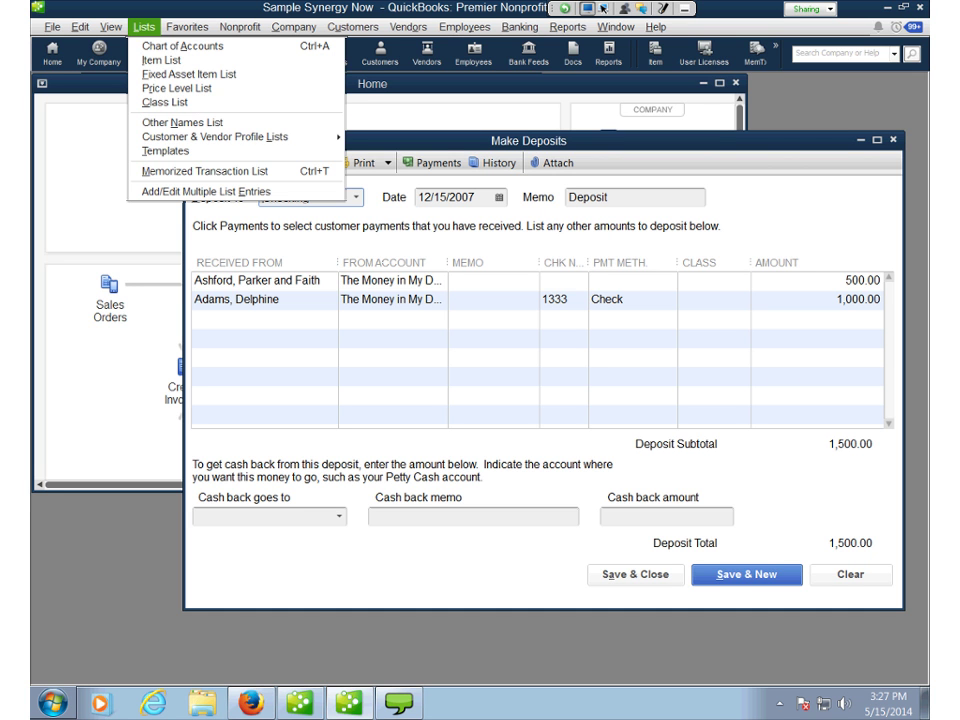
key("Escape")
key("alt+p")
key("Down")
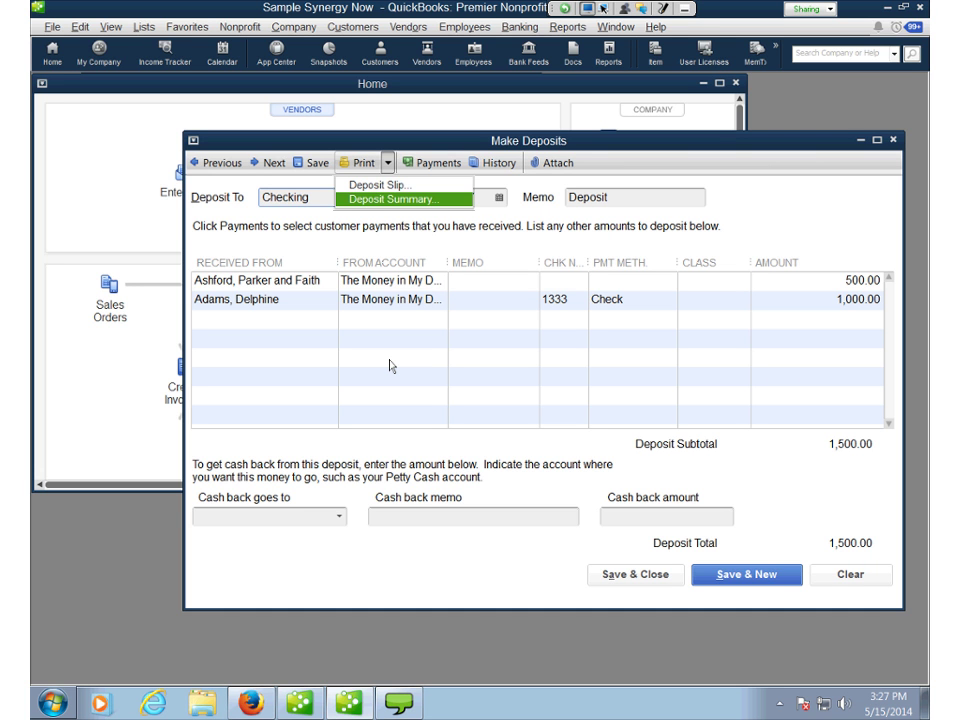
key("Up")
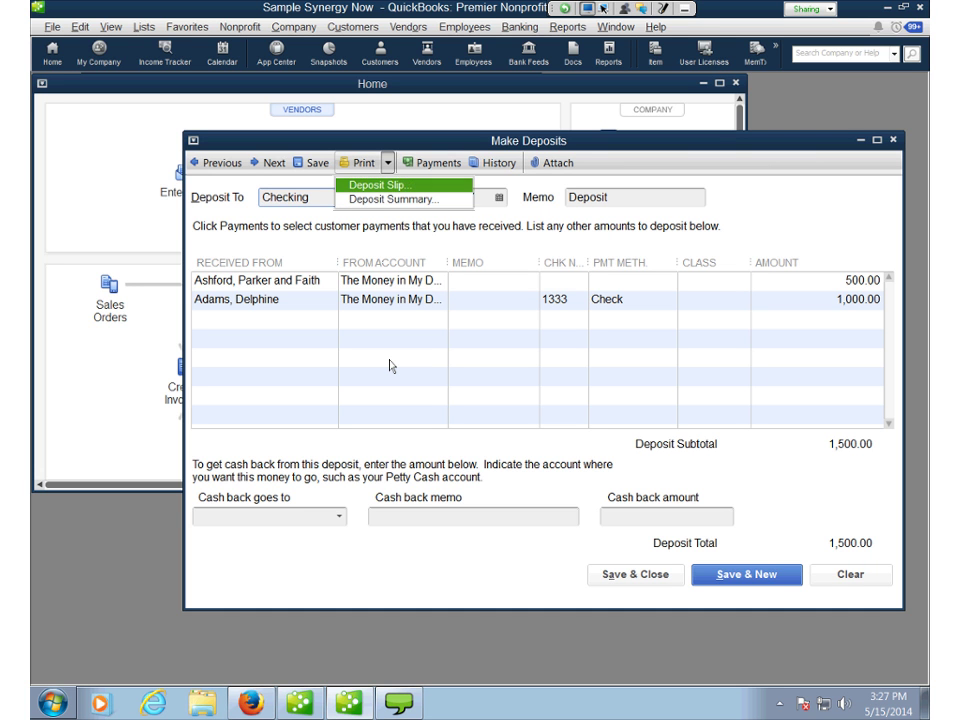
key("Up")
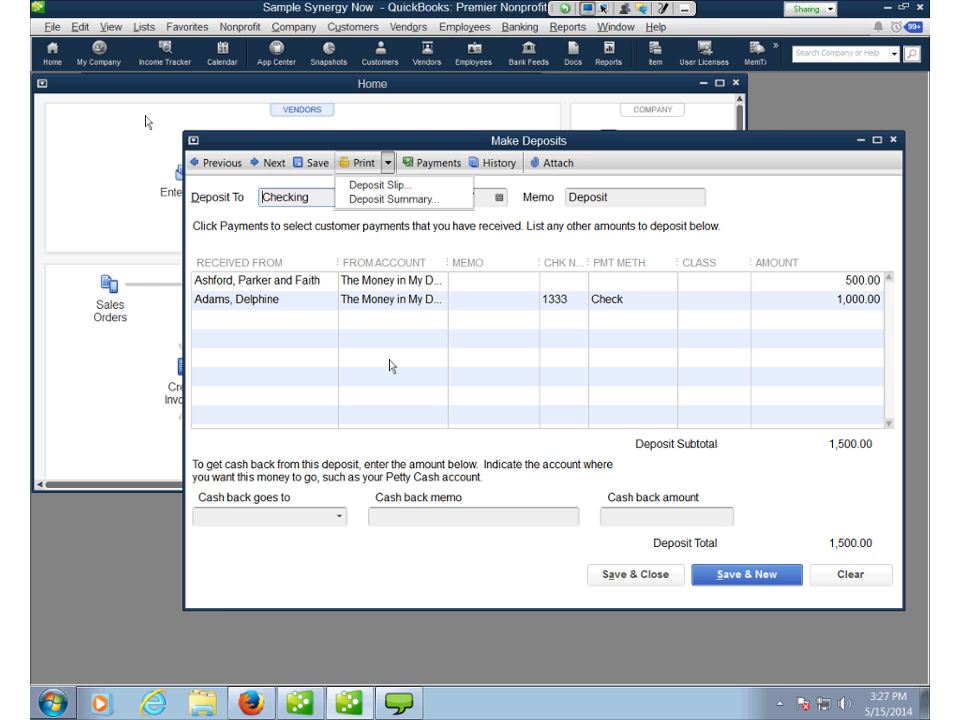
key("Escape")
key("alt+l")
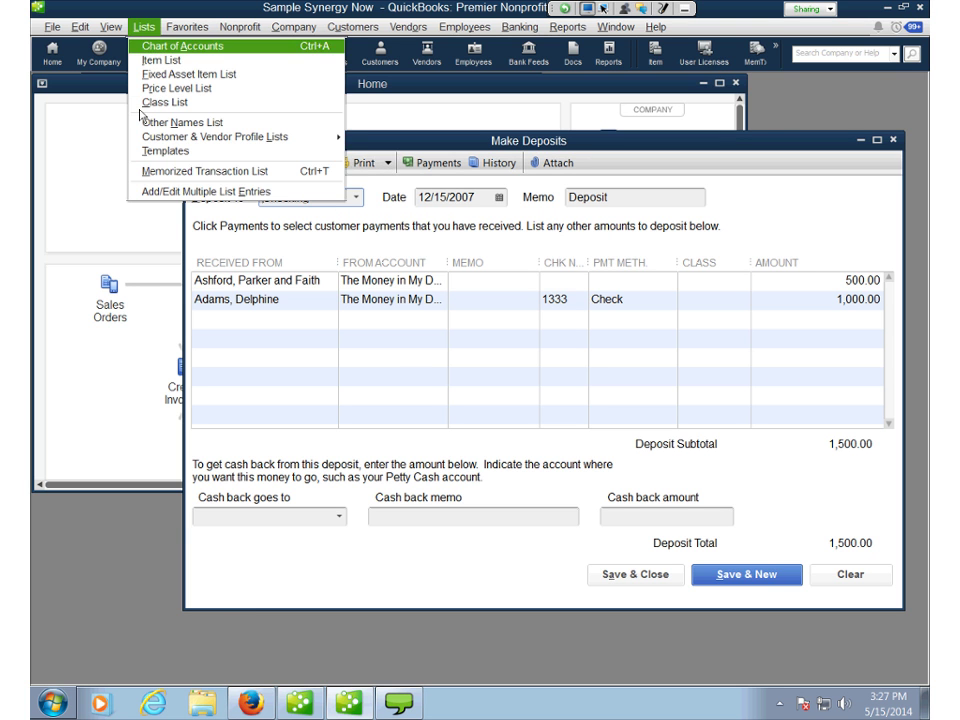
Review the Checking and The Money in My Drawer balances in the Chart of Accounts, then close it
key("Return")
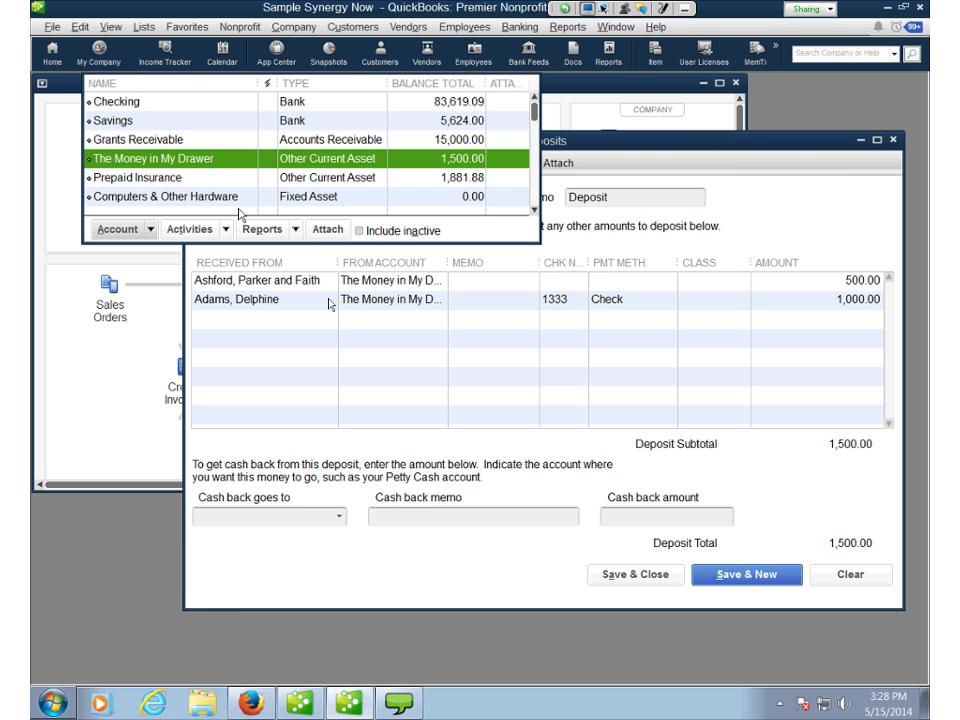
key("Home")
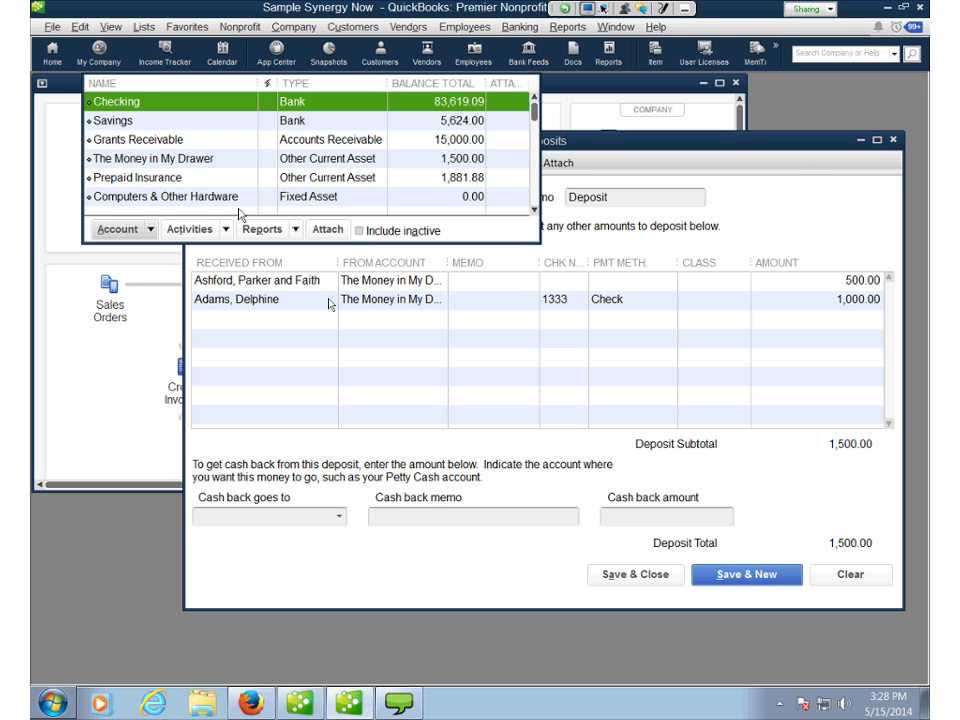
key("Down")
key("Down")
key("Down")
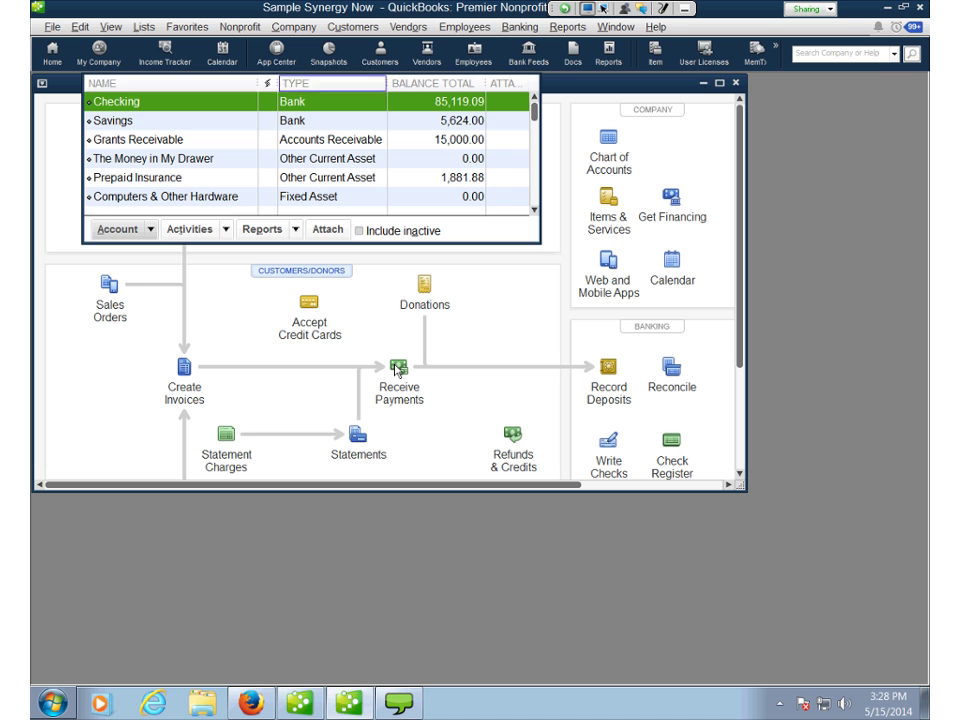
key("Escape")
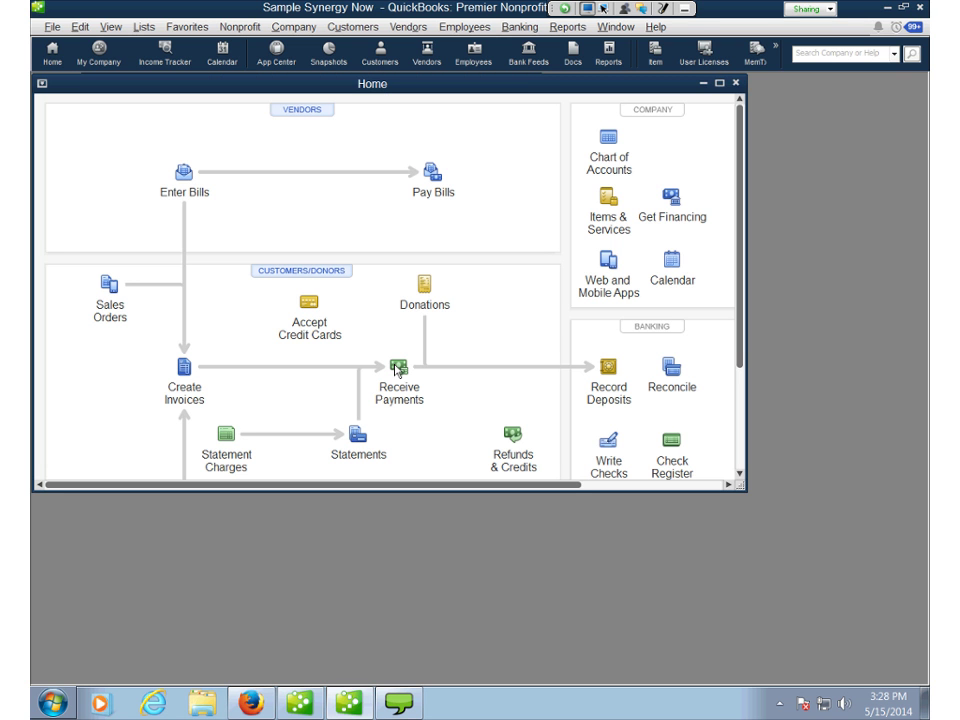
key("alt+r")
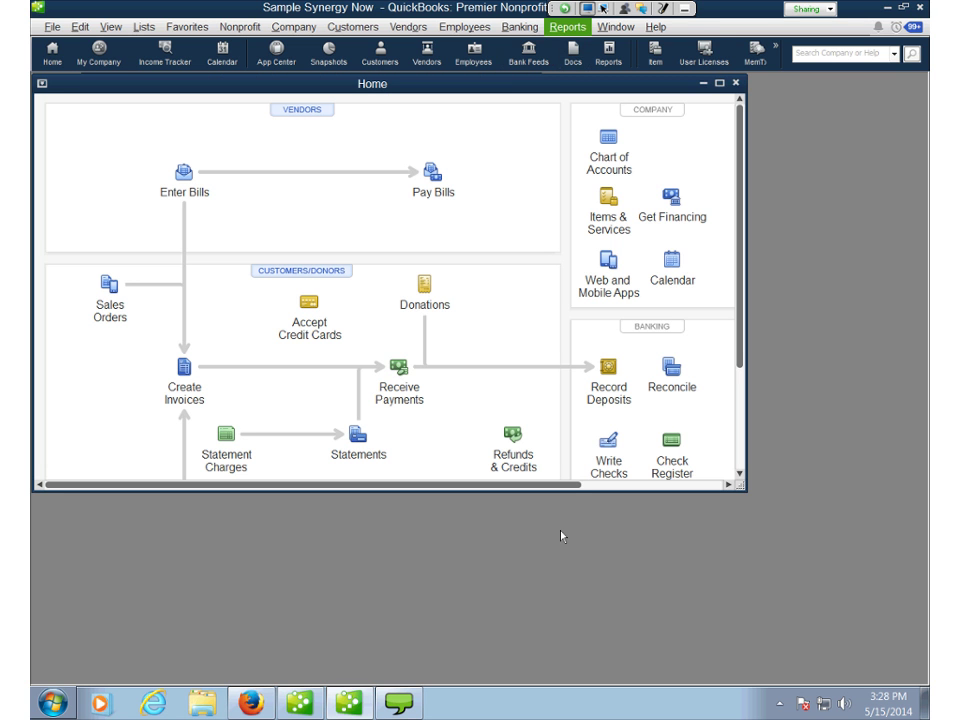
key("Down")
key("Down")
key("Down")
key("Down")
key("Down")
key("Down")
key("Down")
key("Right")
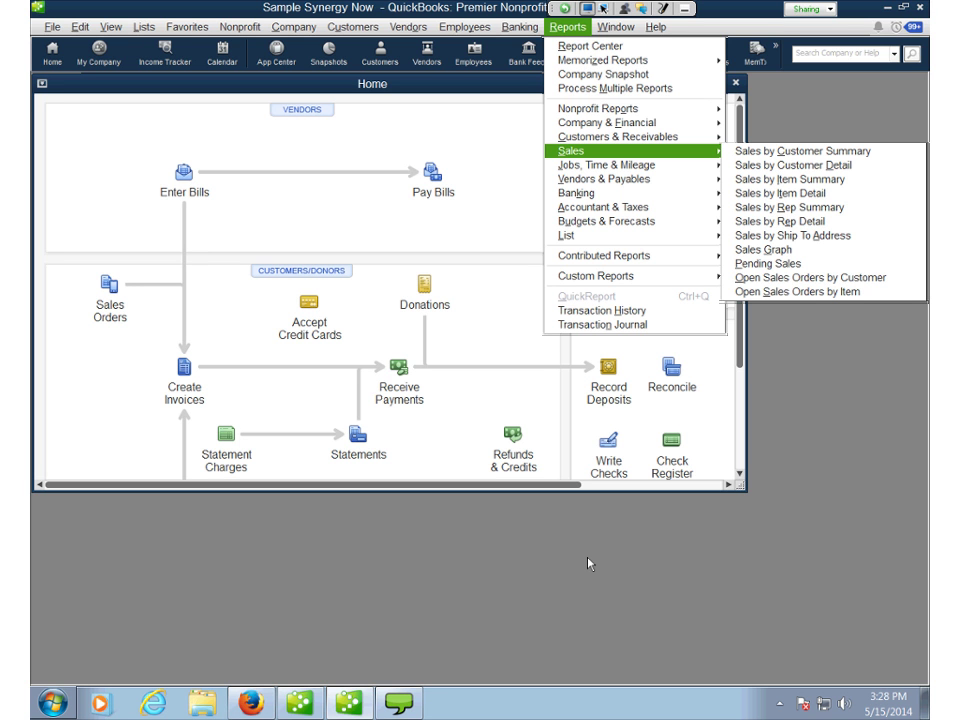
key("Left")
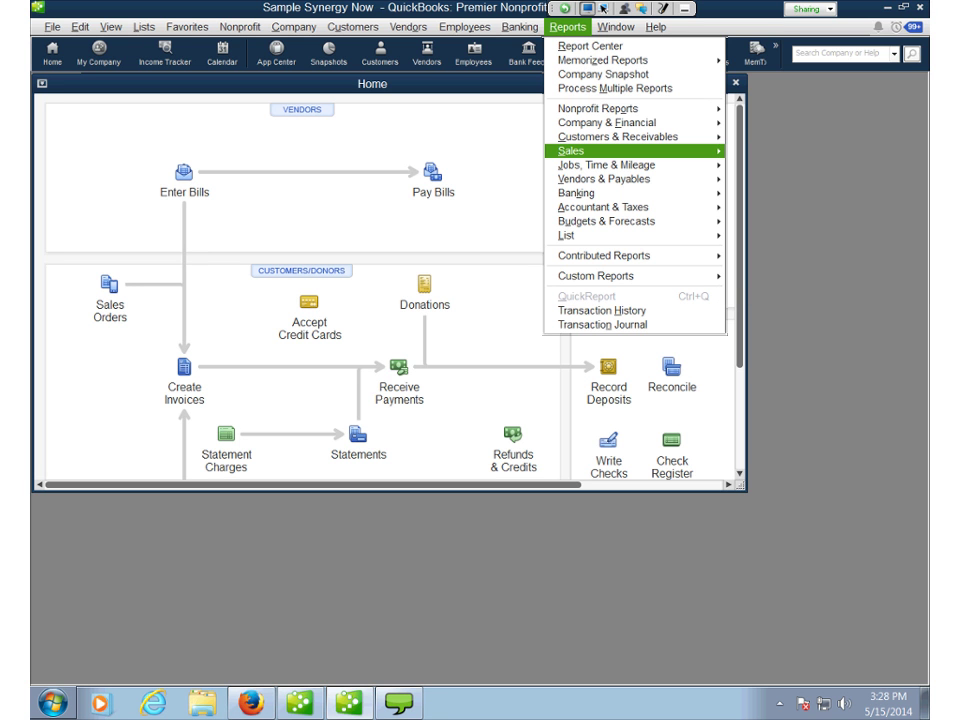
key("Right")
key("Return")
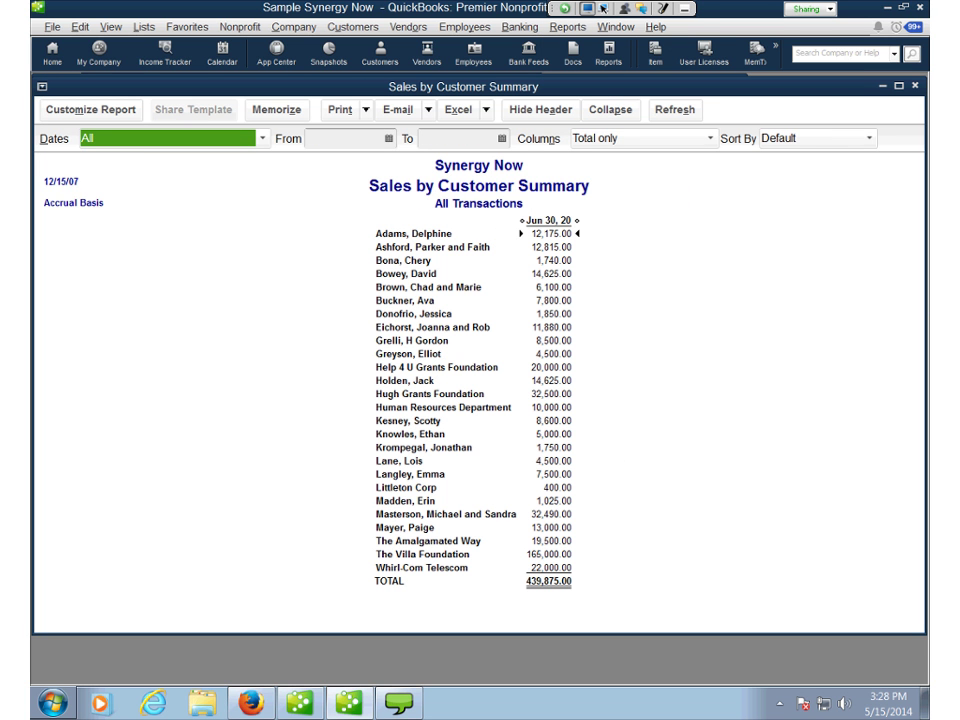
left_click(868, 138)
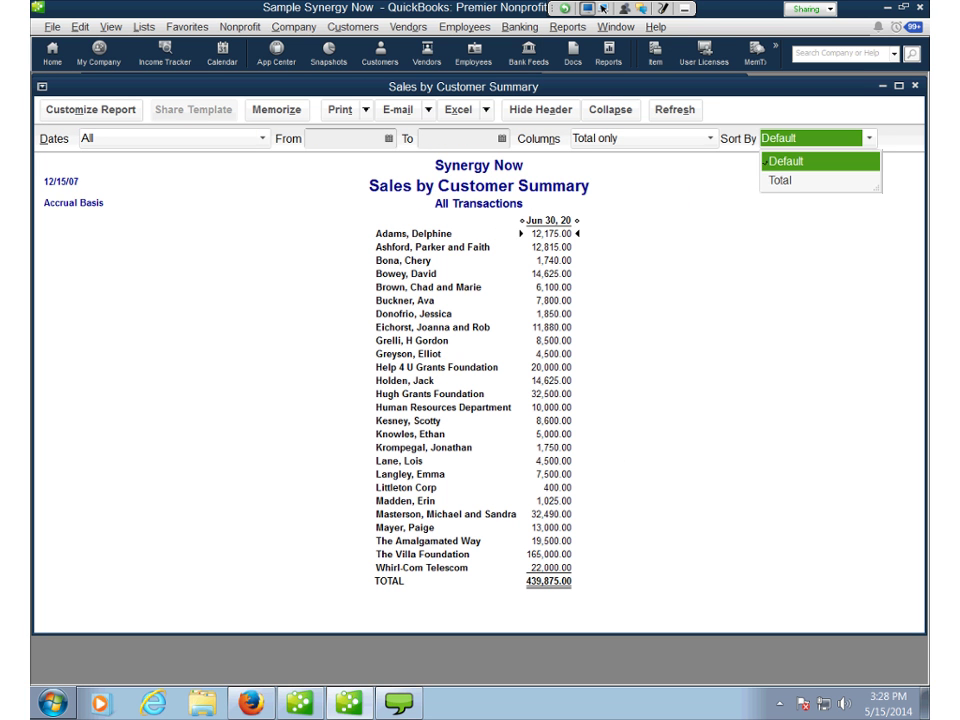
key("Down")
key("Return")
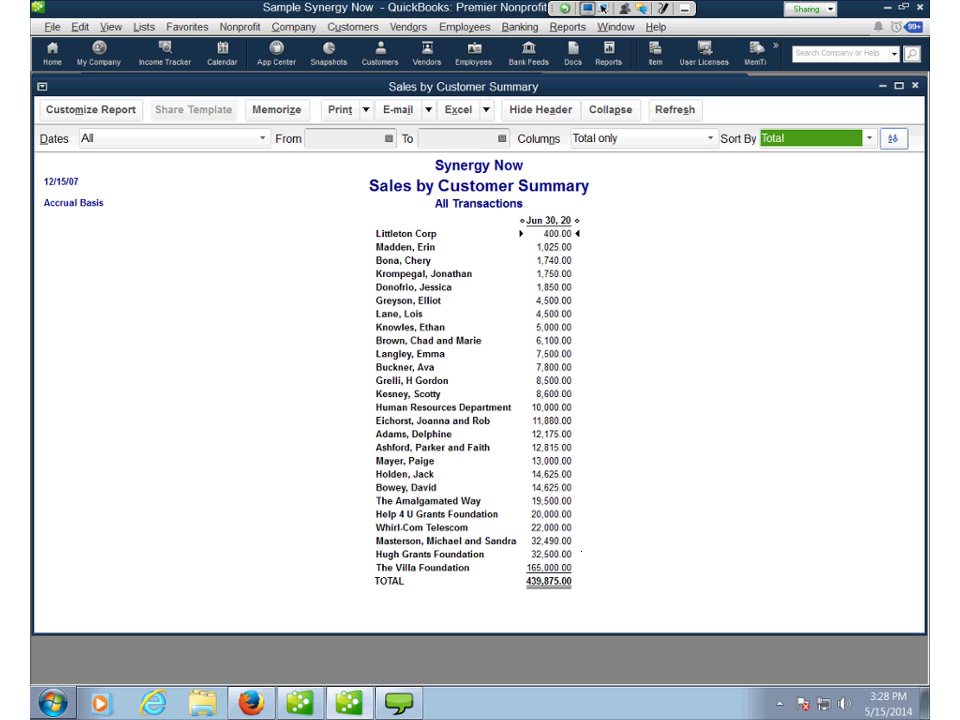
left_click(893, 138)
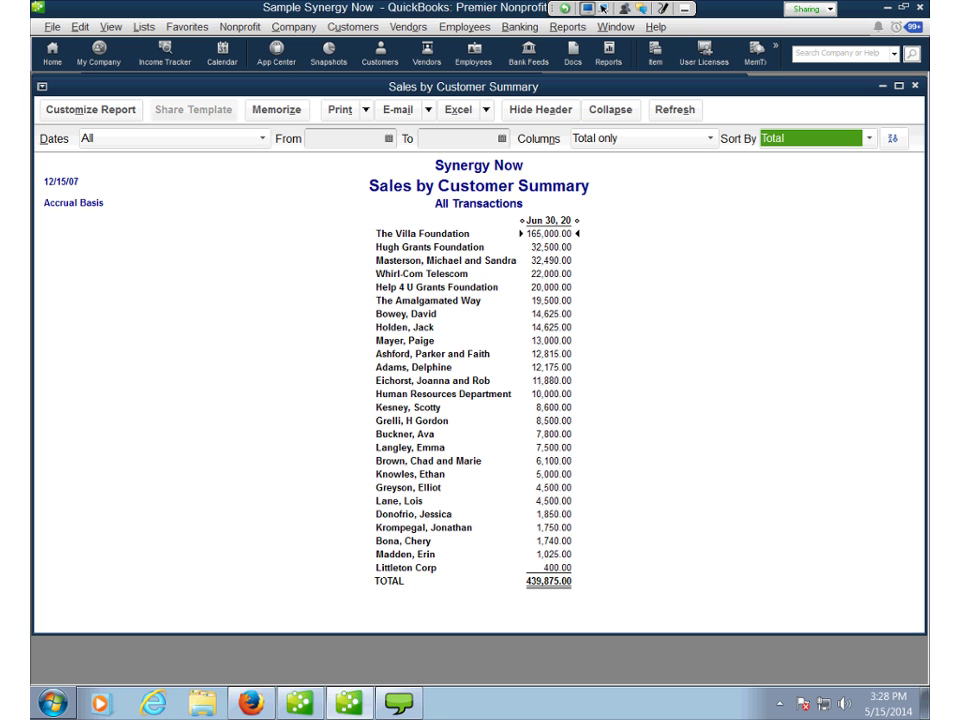
left_click(640, 138)
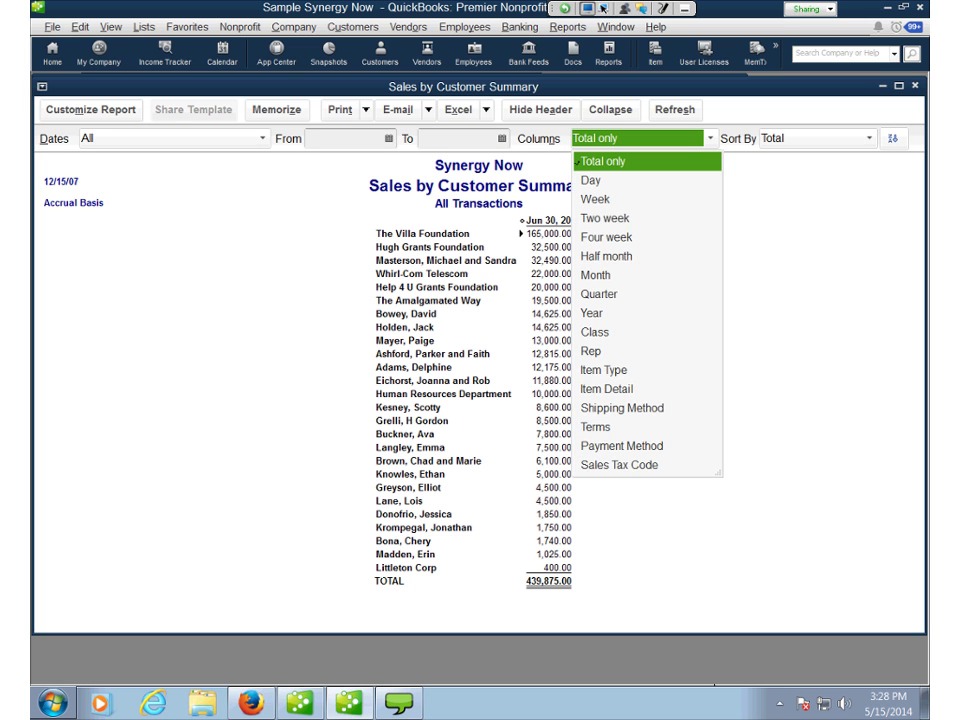
left_click(599, 572)
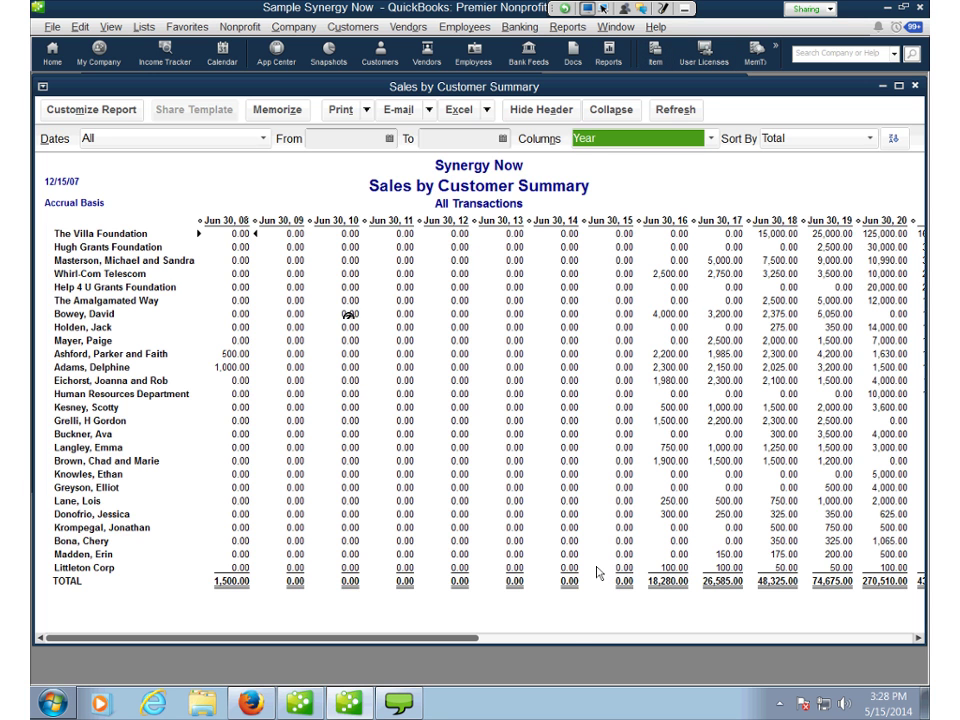
key("Escape")
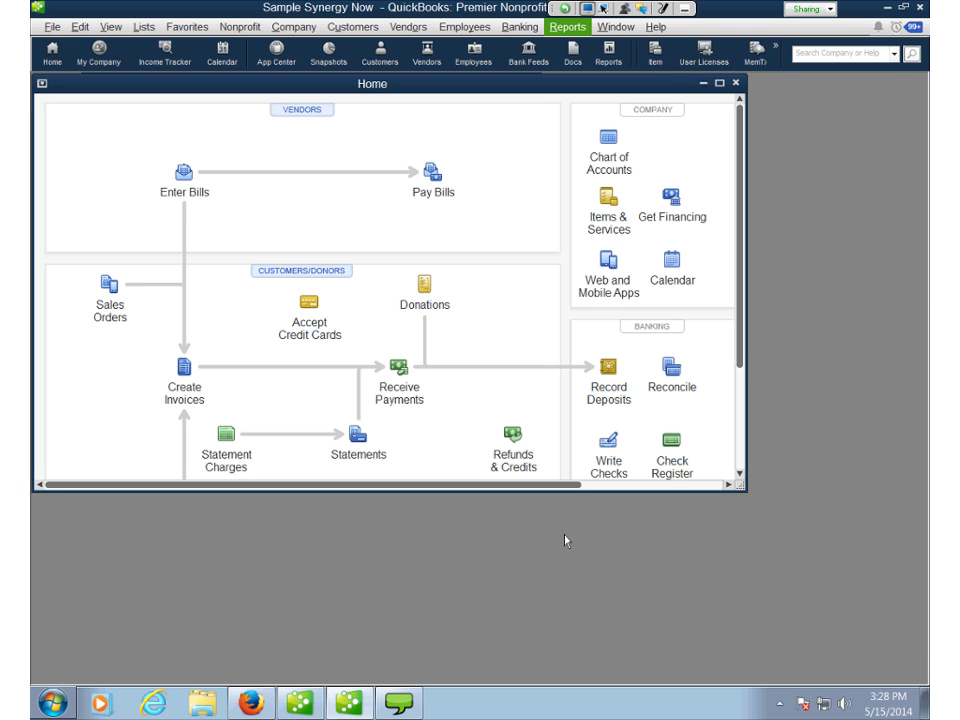
Open the Sales by Customer Detail report from the Sales reports menu
key("Down")
key("Down")
key("Down")
key("Down")
key("Down")
key("Down")
key("Down")
key("Down")
key("Right")
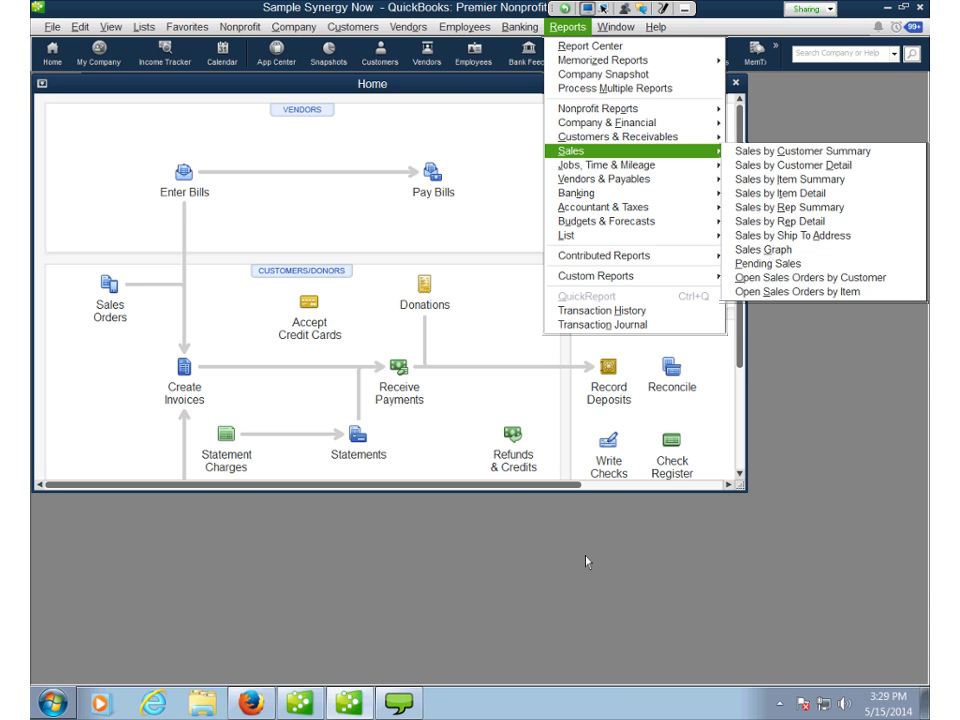
key("Down")
key("Down")
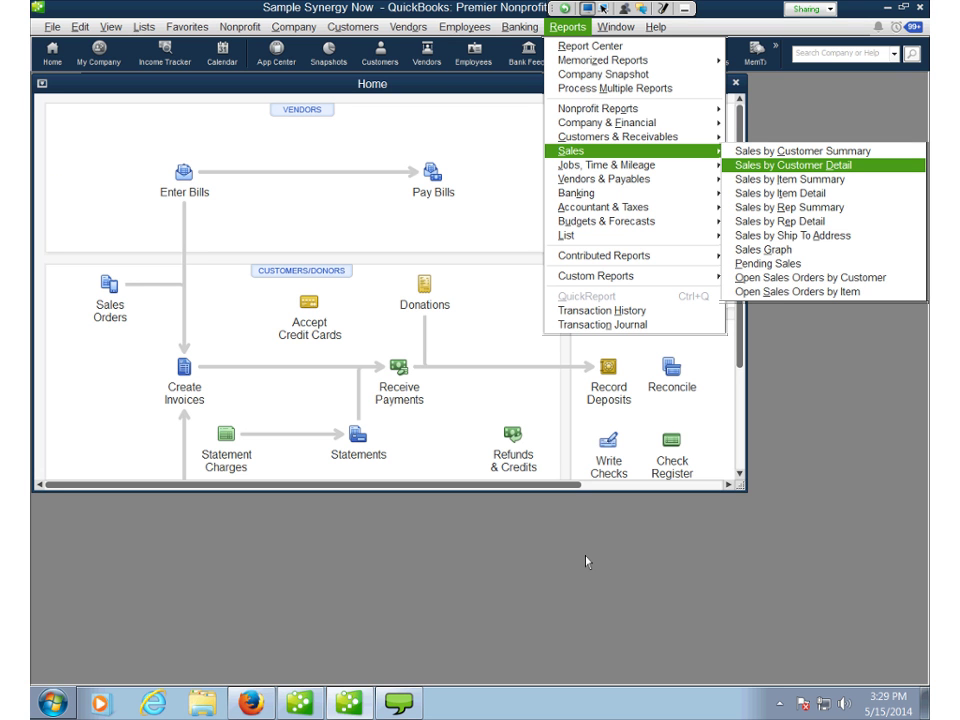
key("Return")
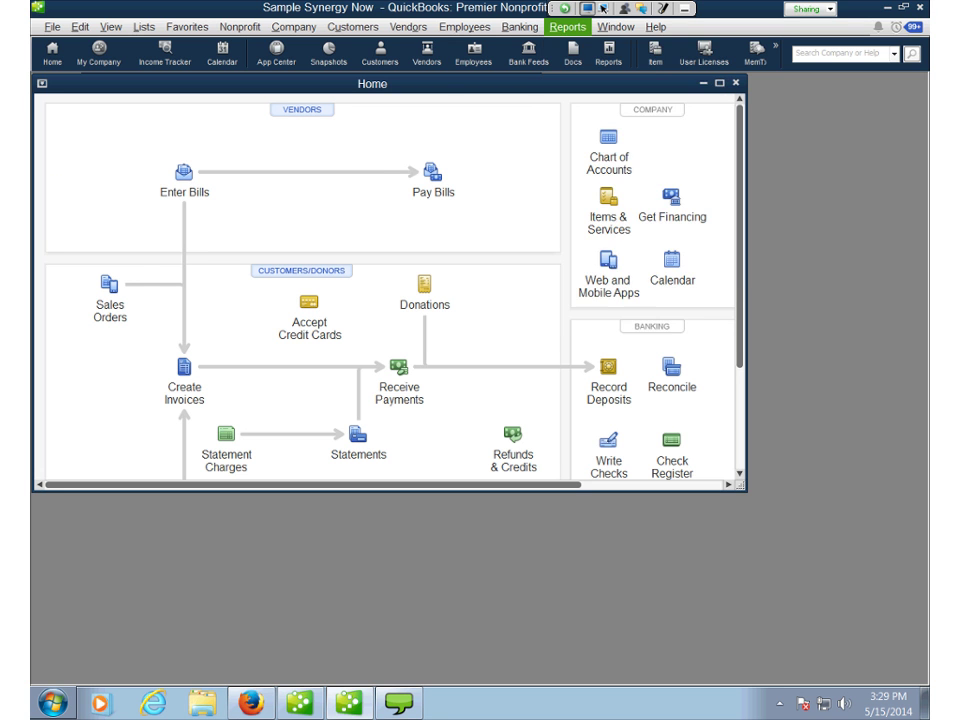
Set the report's date range from 01/01/2019 to 06/30/2020
left_click(363, 156)
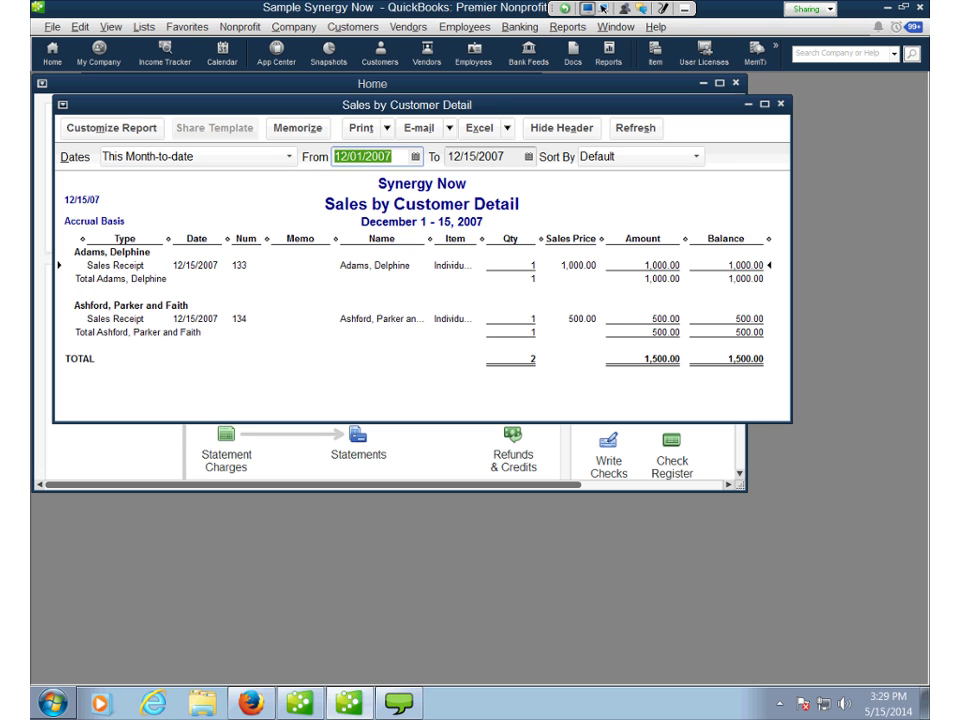
type("01/01/201")
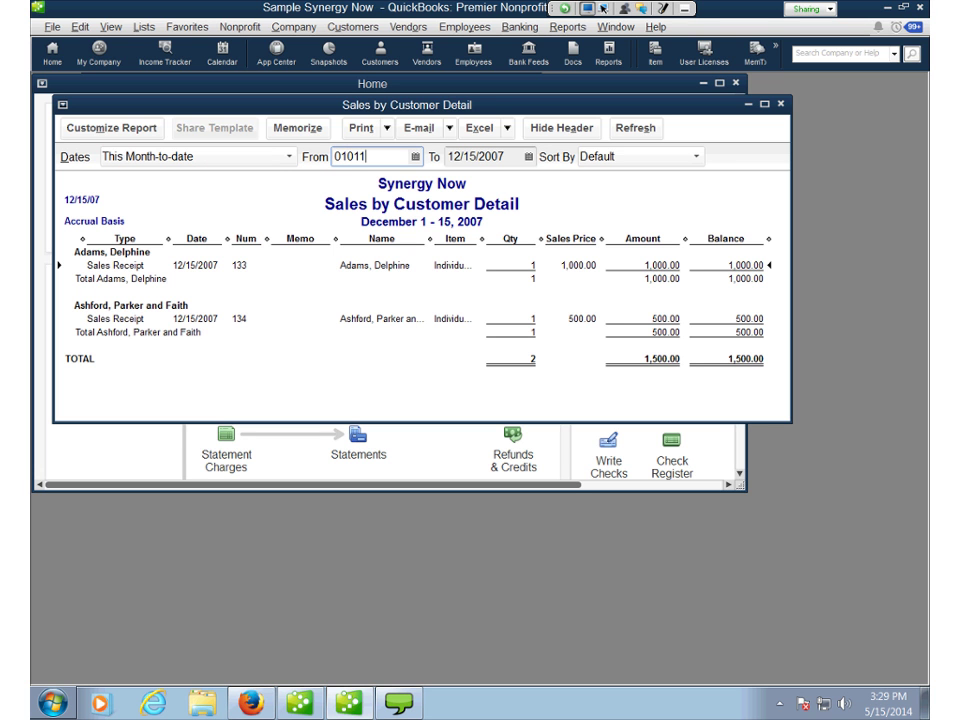
type("9")
key("Tab")
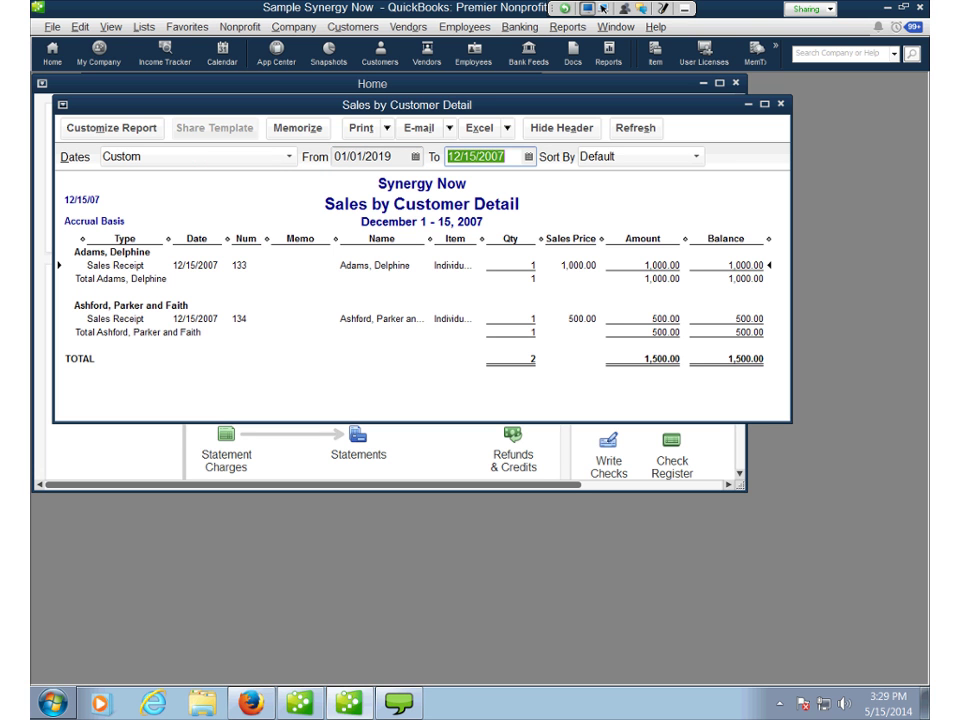
type("1231")
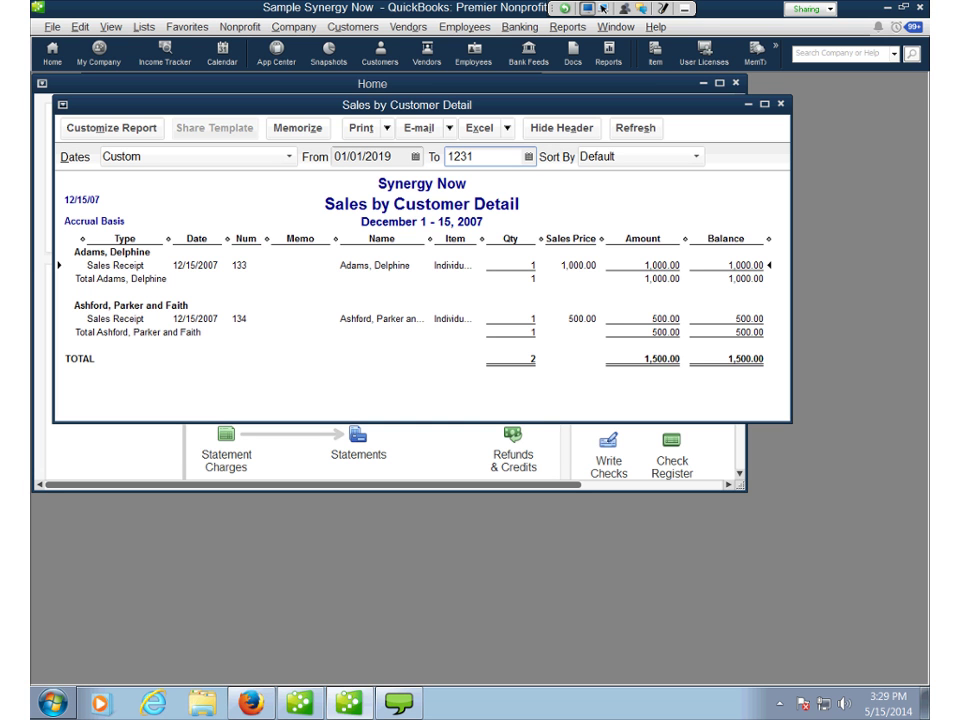
type("2020")
key("shift+Home")
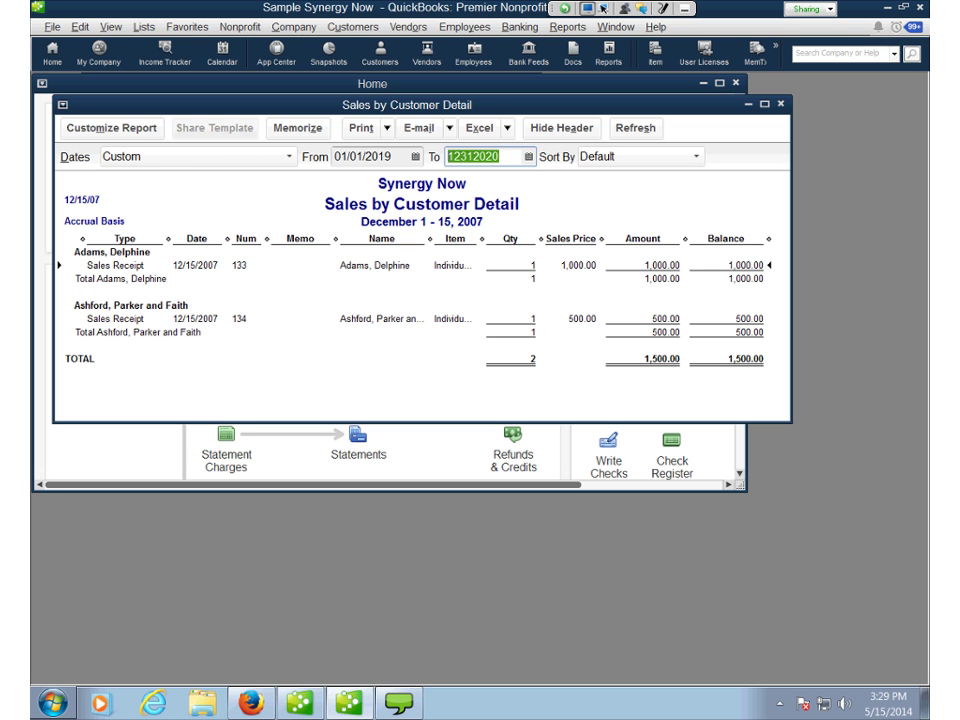
type("06/30/2020")
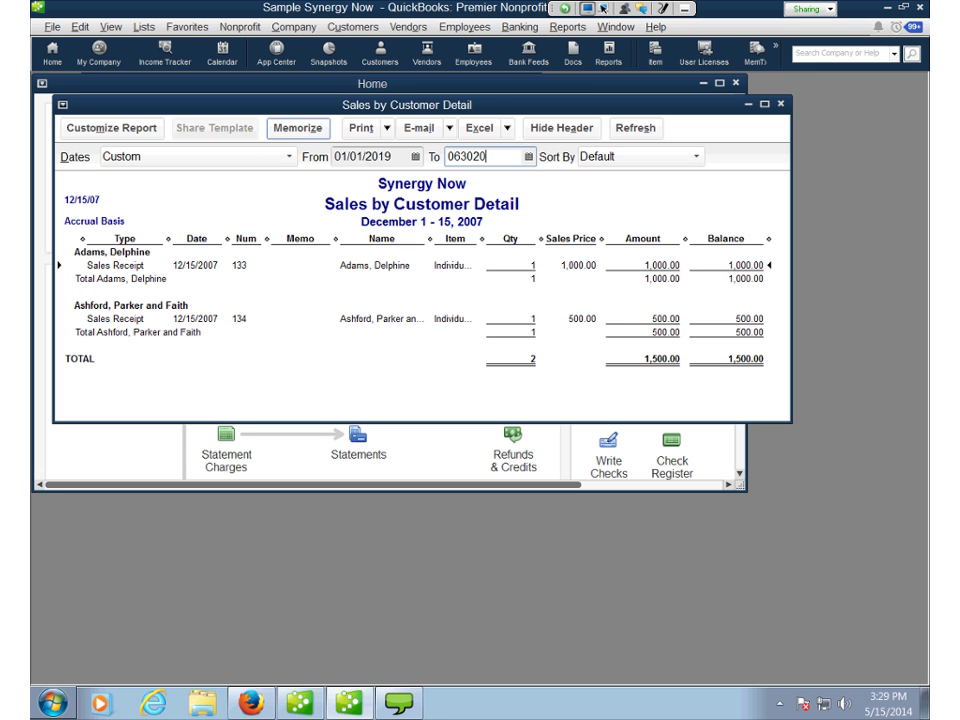
key("Tab")
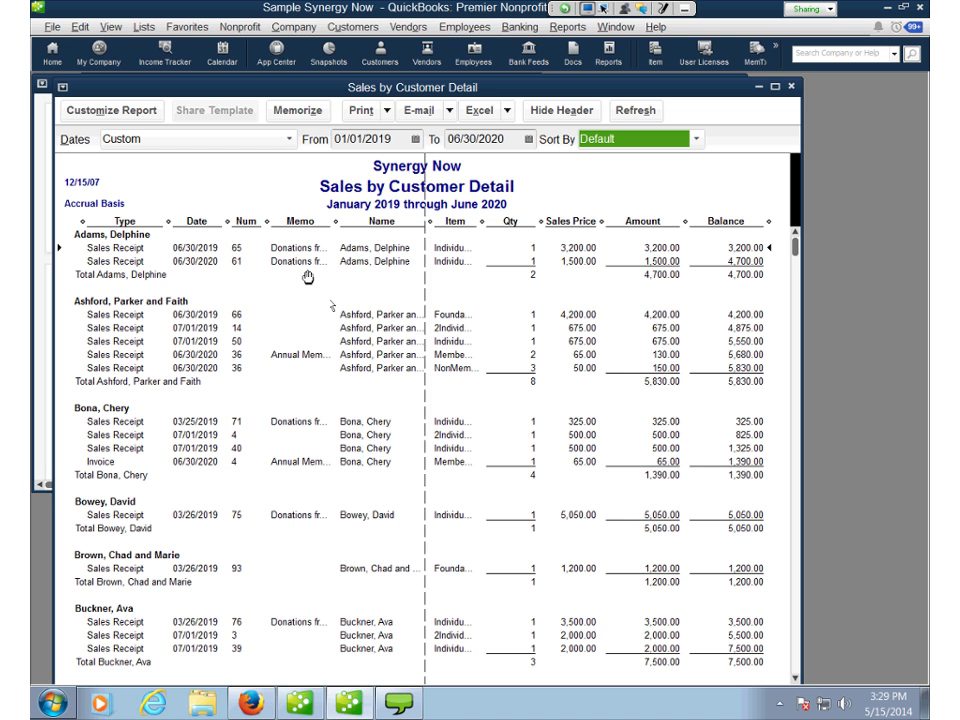
Collapse the Name column, then the Item and Qty columns, out of the Sales by Customer Detail report
left_click_drag(381, 388, 343, 314)
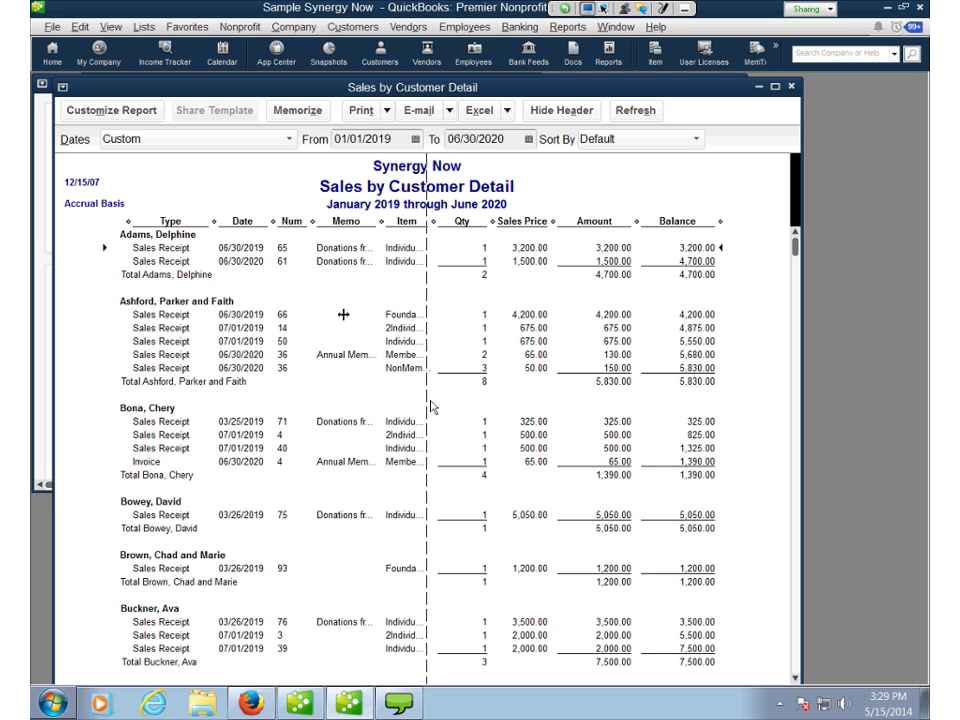
left_click_drag(432, 406, 413, 384)
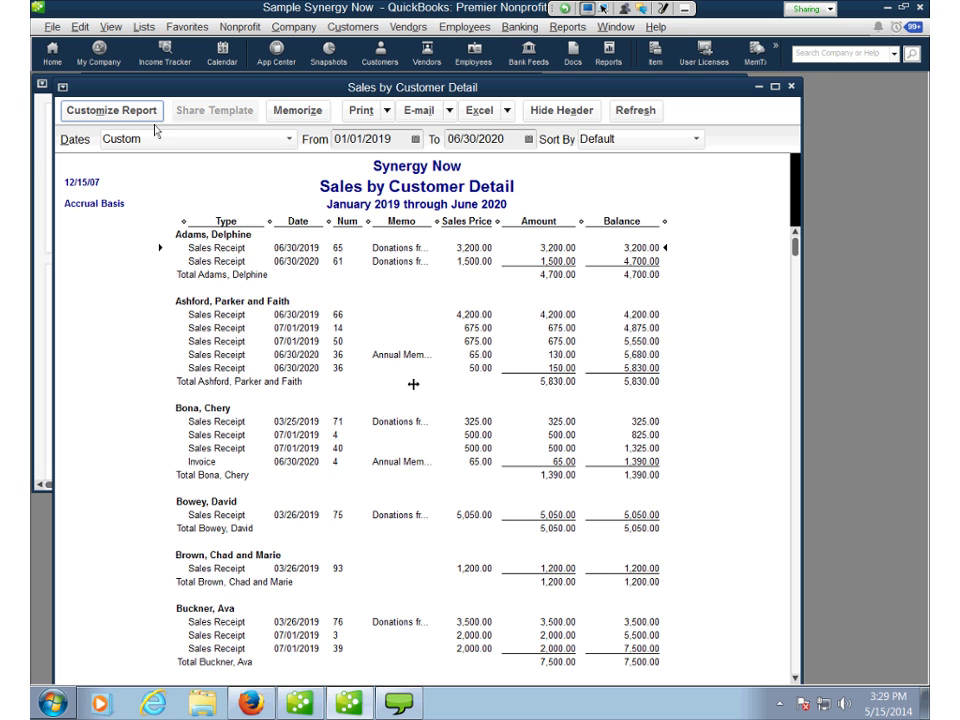
Change the report title in the Header/Footer settings to 'Your Annual Donations'
left_click(156, 128)
left_click(365, 189)
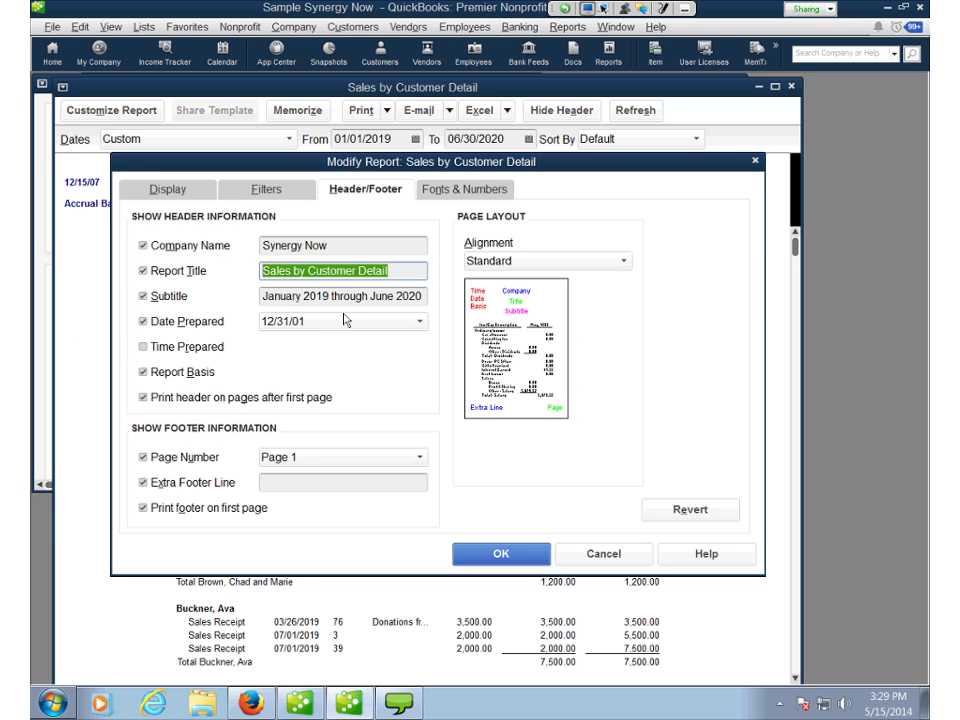
type("Your")
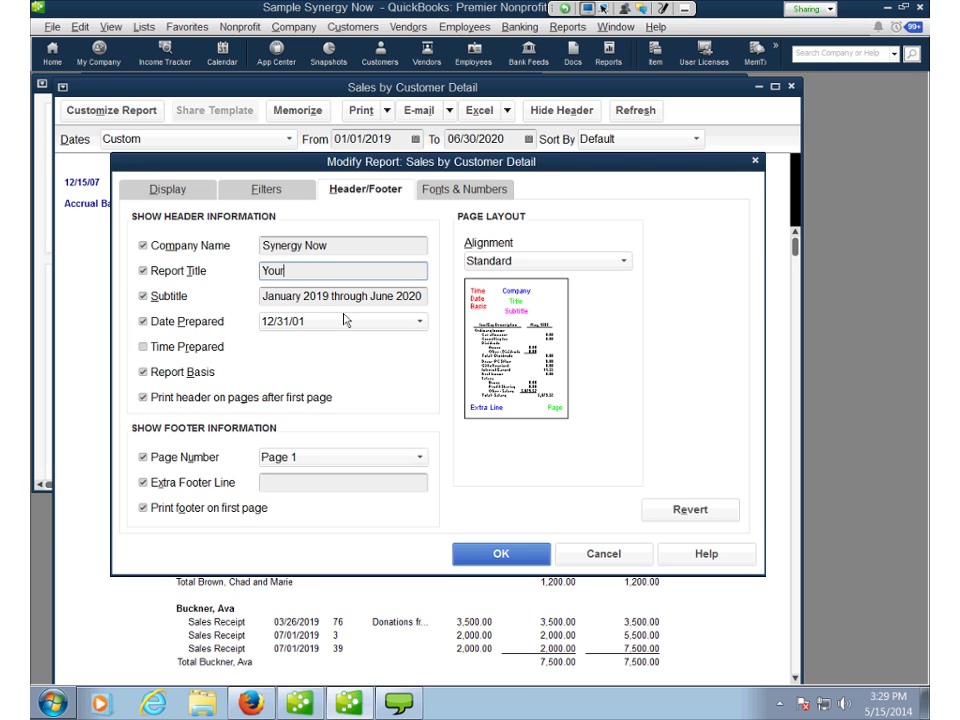
type(" Annual Donations")
left_click(500, 476)
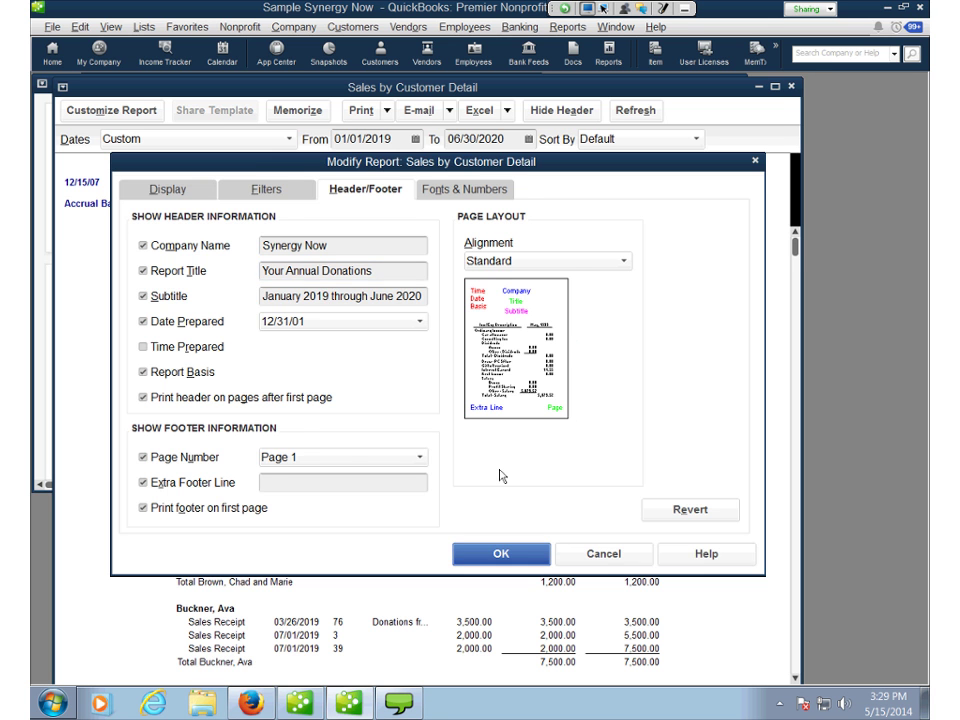
key("Return")
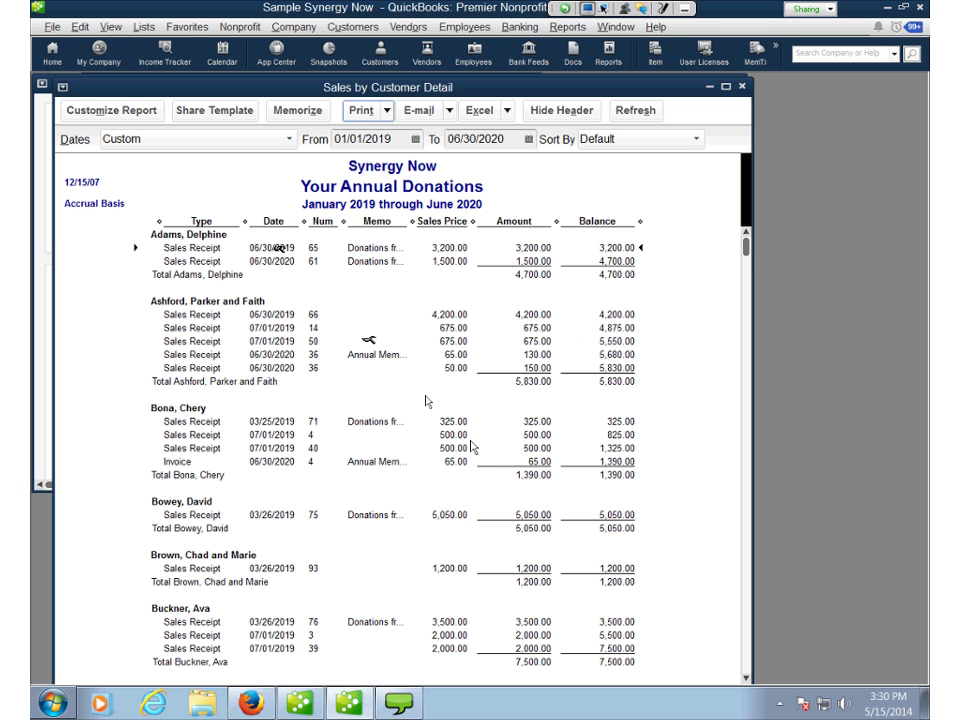
Set the report to print with a page break after each donor and preview it
left_click(361, 110)
left_click(386, 358)
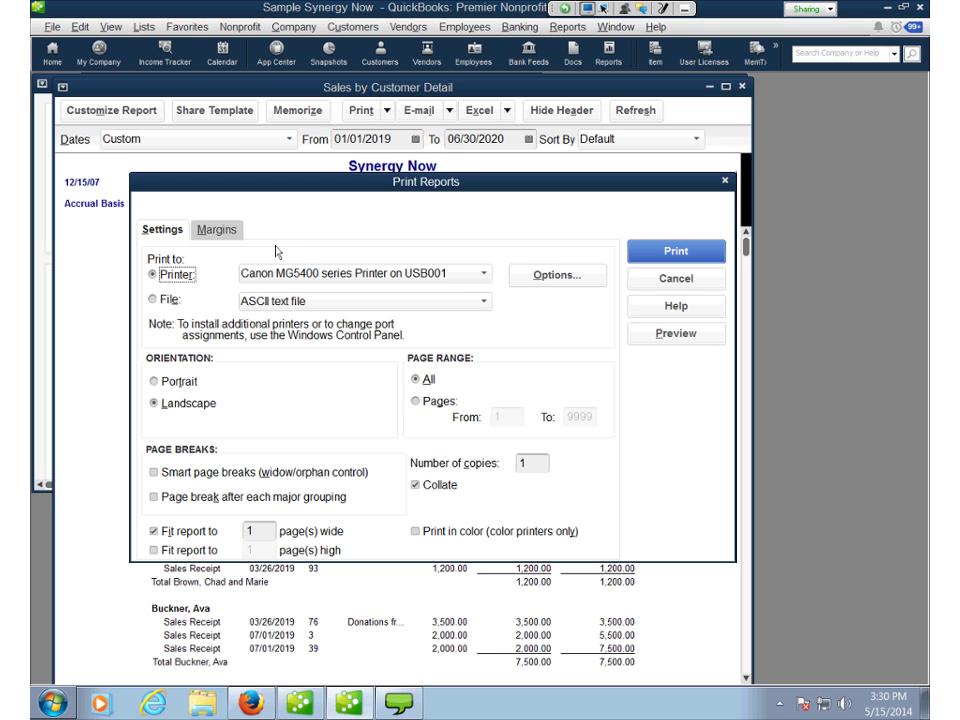
key("alt+k")
key("alt+v")
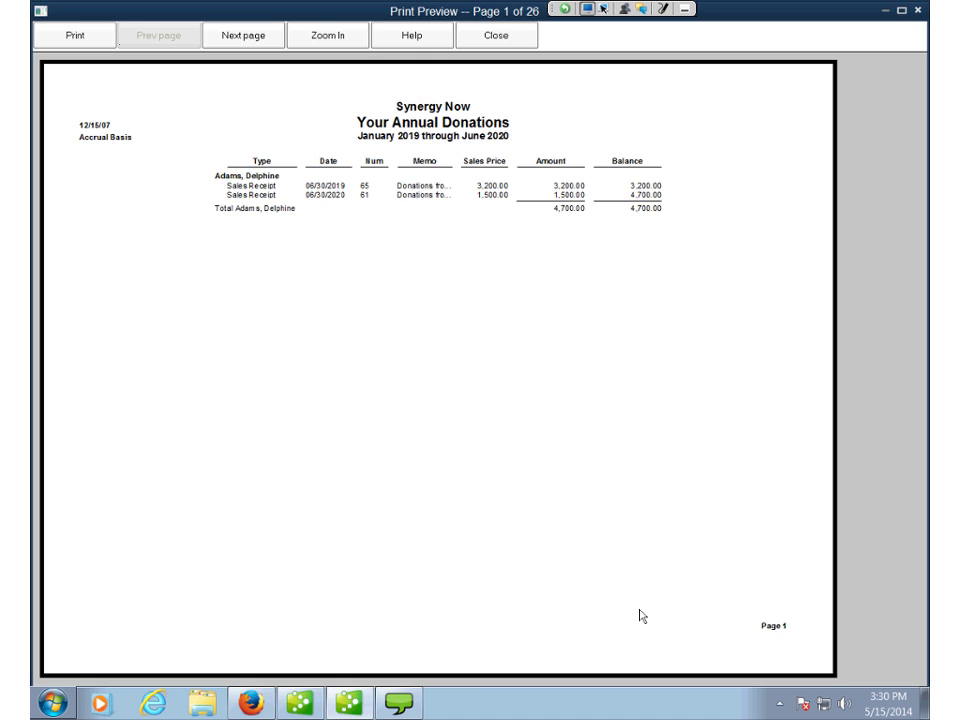
Page through several donor pages, then close the preview and print settings without printing
key("alt+n")
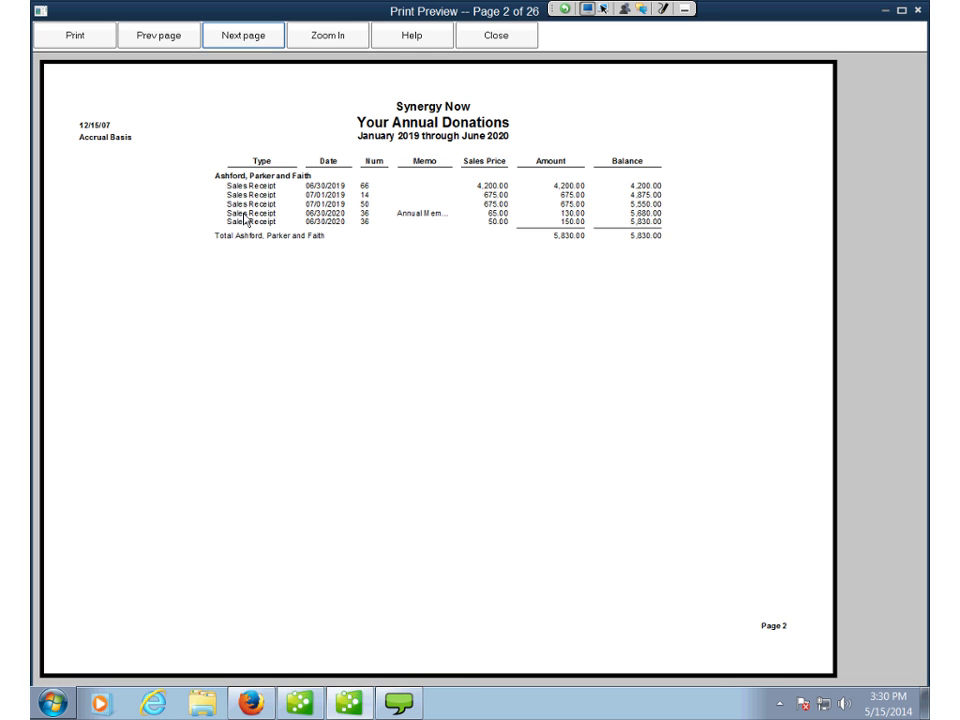
key("alt+n")
key("alt+n")
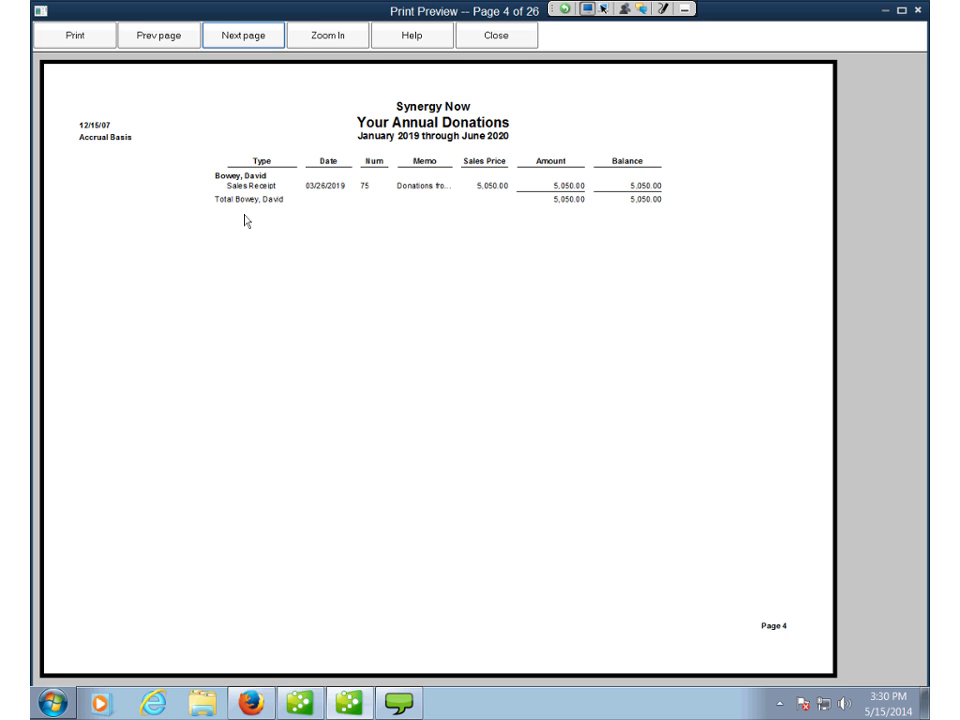
key("alt+n")
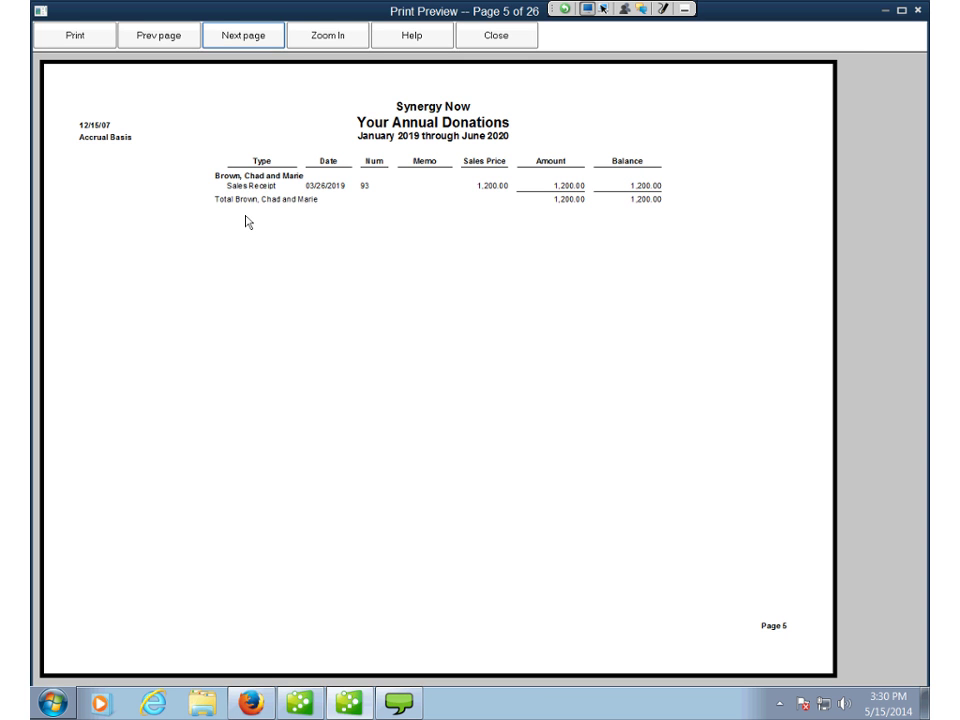
key("alt+n")
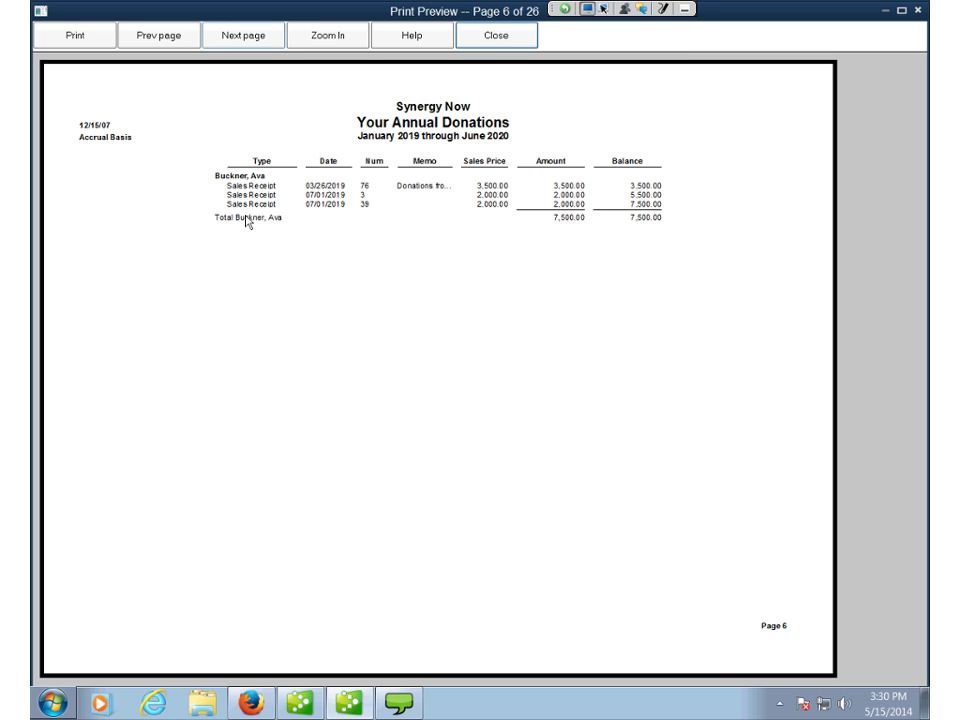
key("Escape")
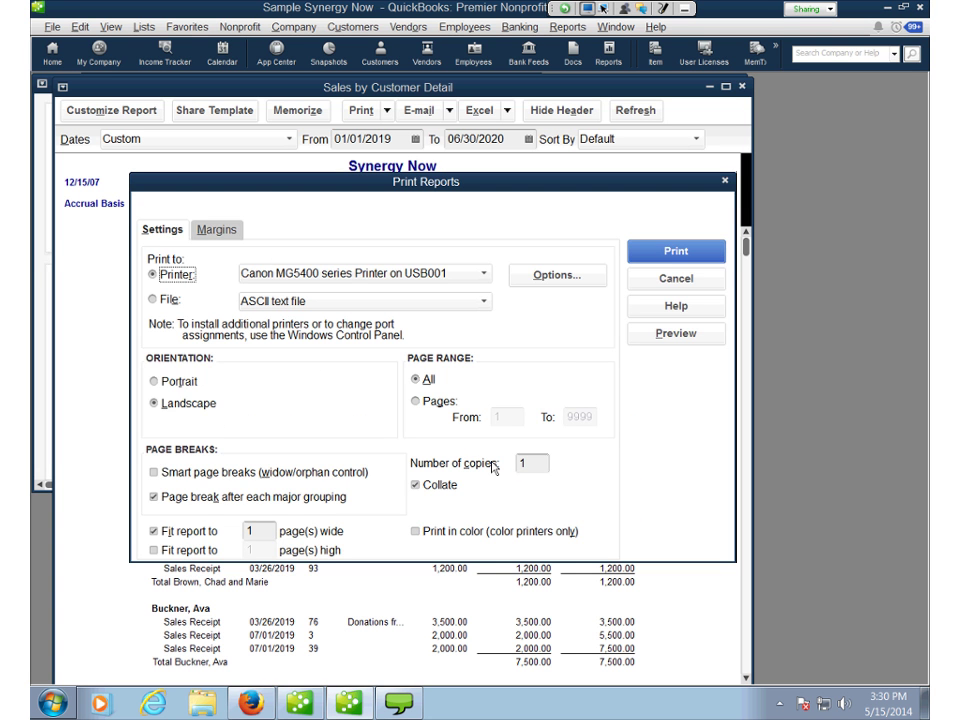
key("Escape")
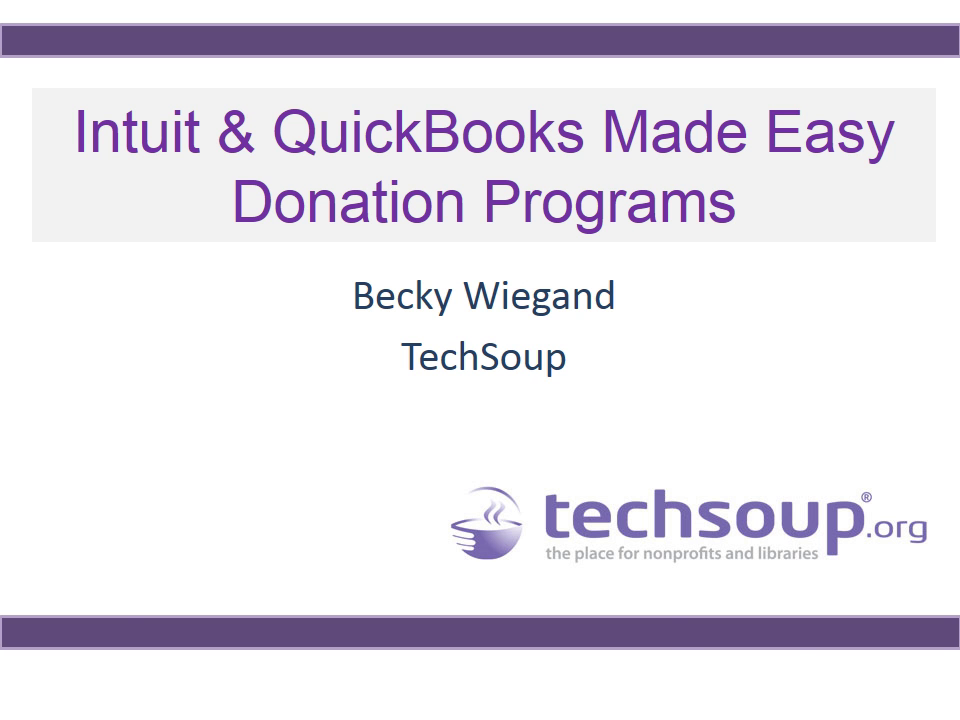
Advance past the QuickBooks 2014 and QuickBooks Made Easy slides to Upcoming Webinars
key("Right")
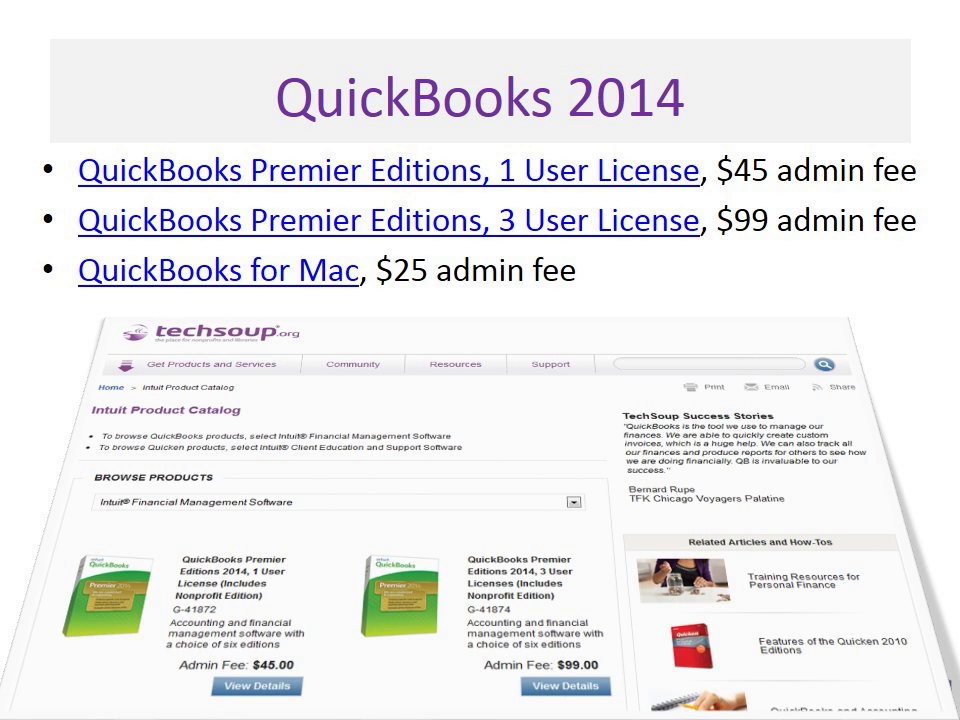
key("Right")
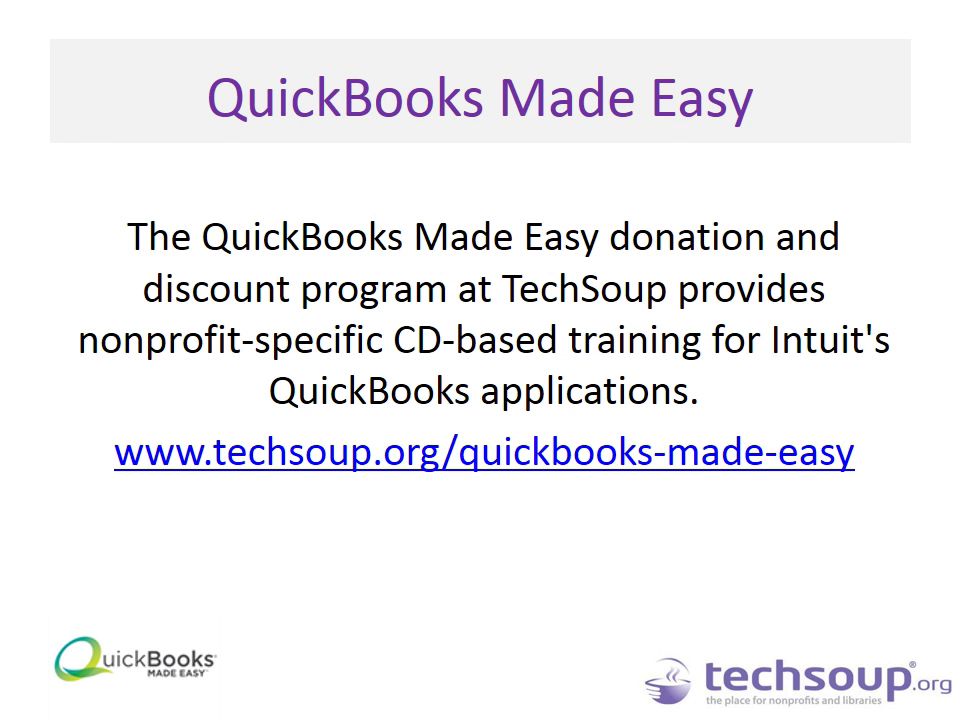
key("Right")
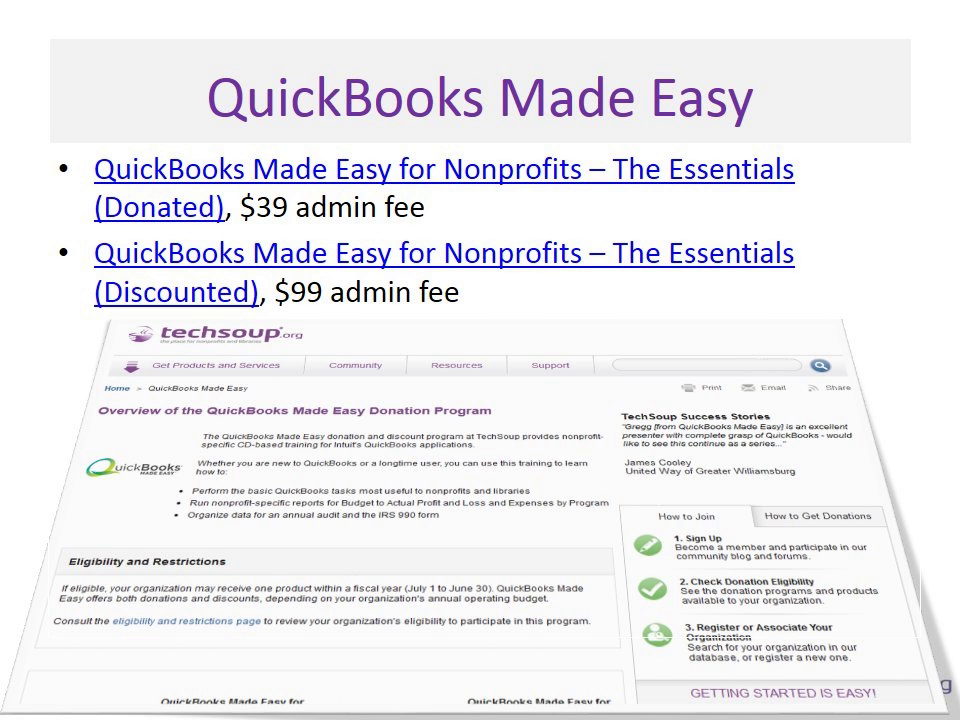
key("Right")
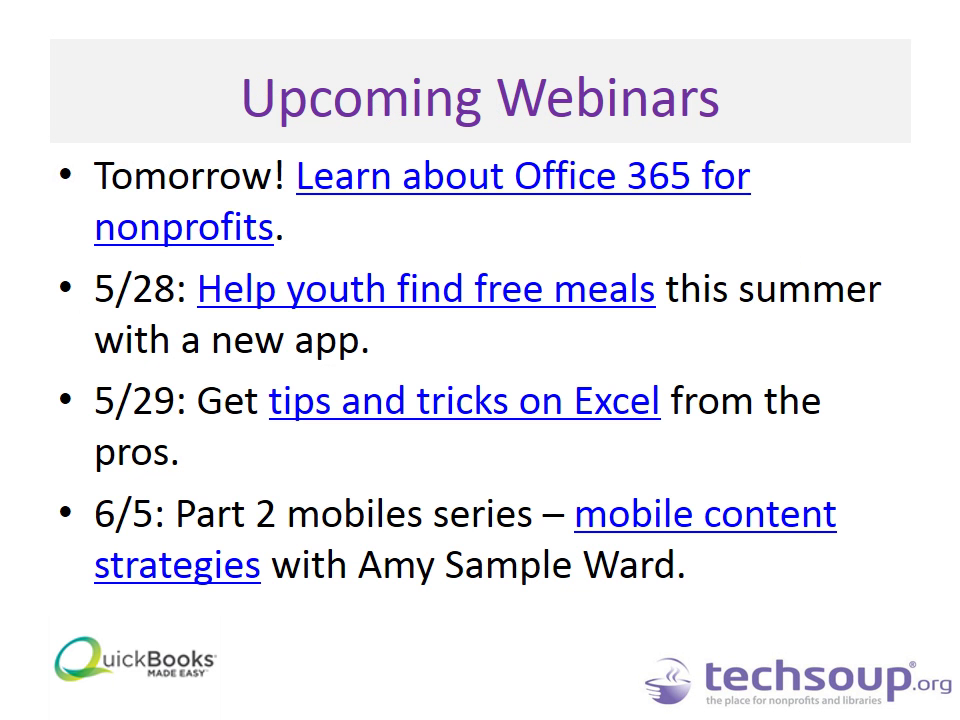
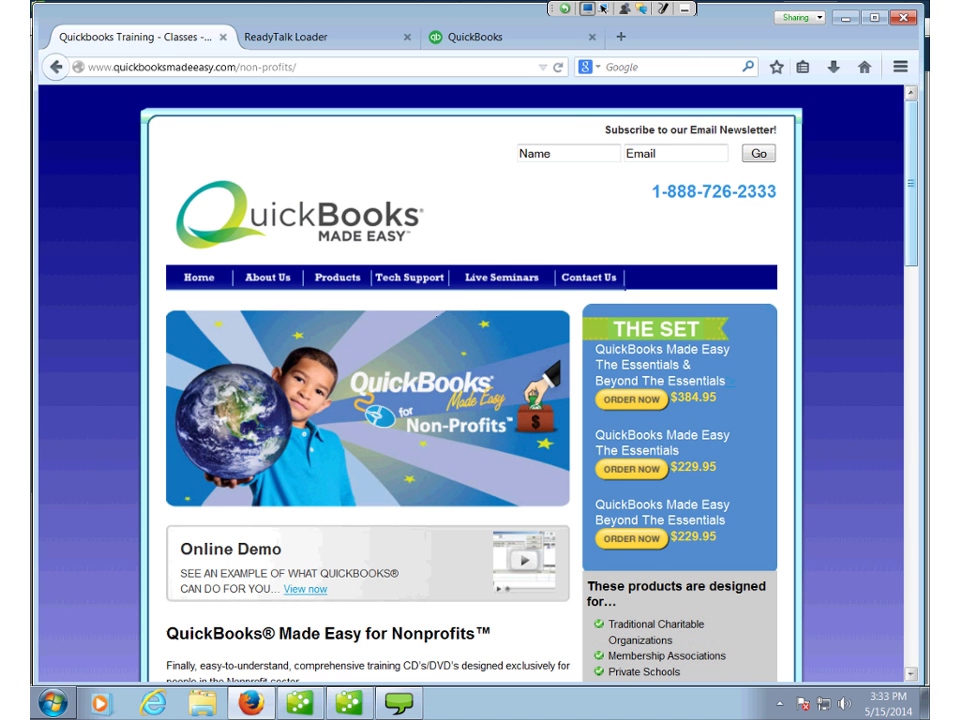
Scroll through the nonprofit training topic lists in Firefox, then return to QuickBooks
scroll(470, 400, "down", 1)
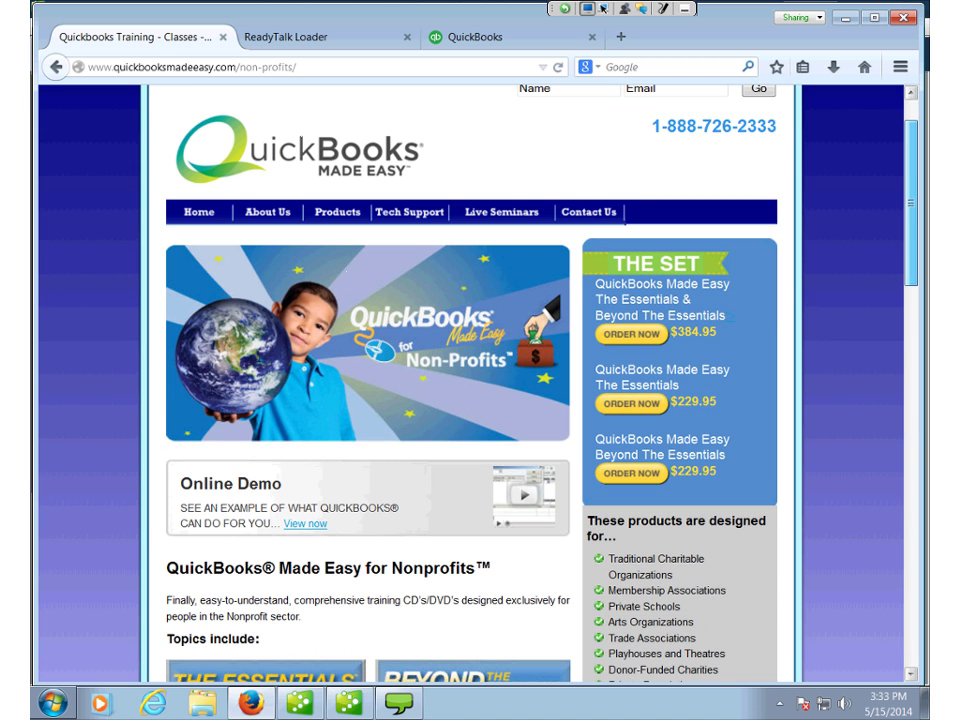
scroll(618, 588, "down", 1)
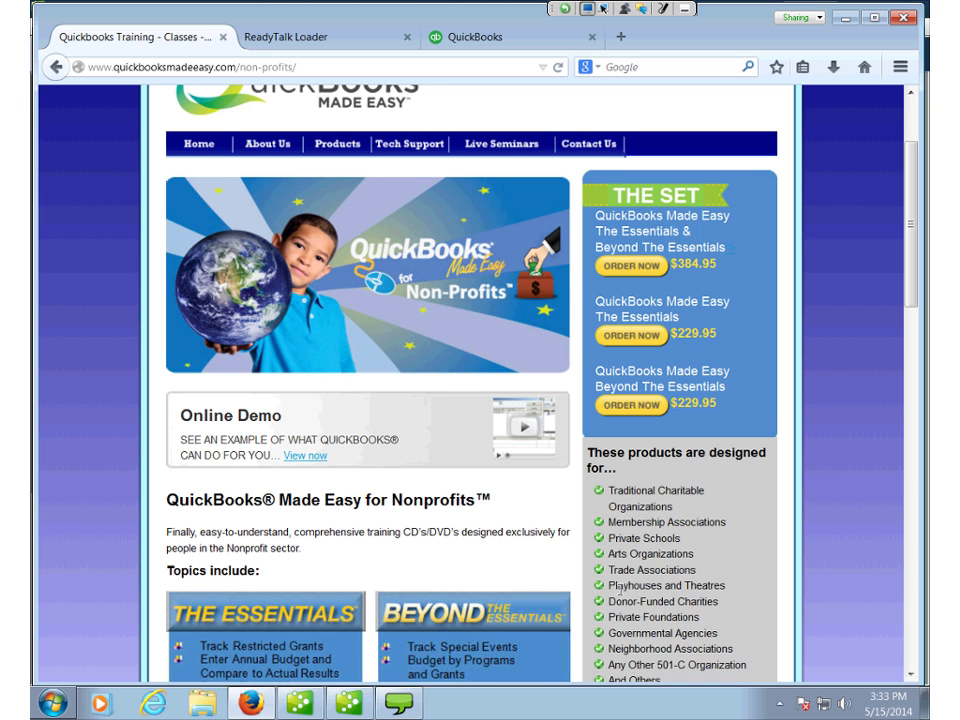
scroll(620, 588, "down", 1)
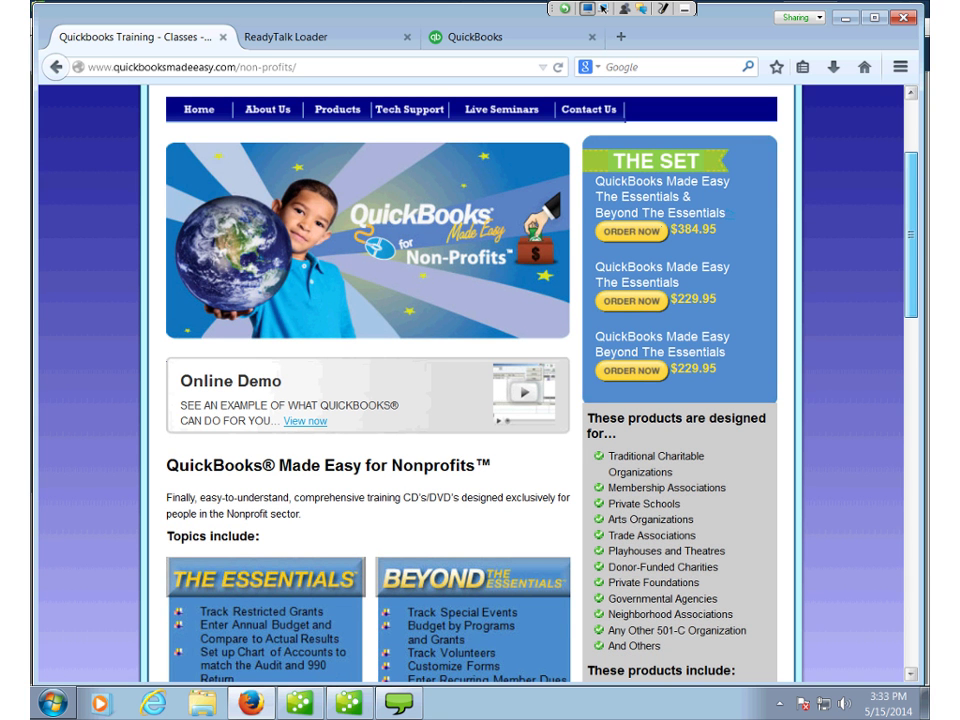
scroll(470, 400, "down", 2)
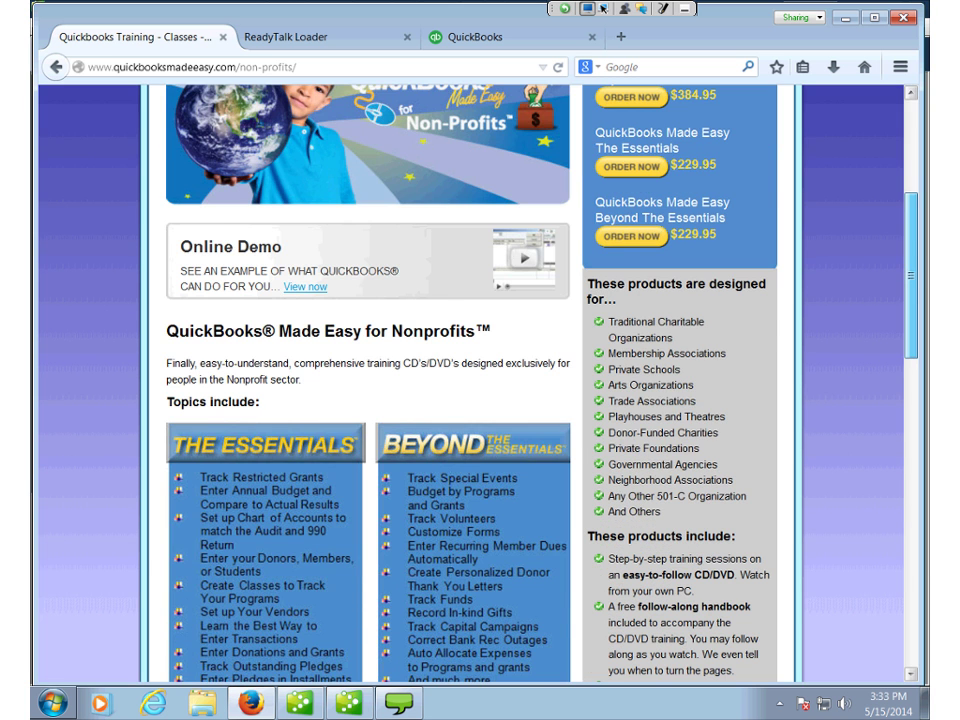
key("alt+Tab")
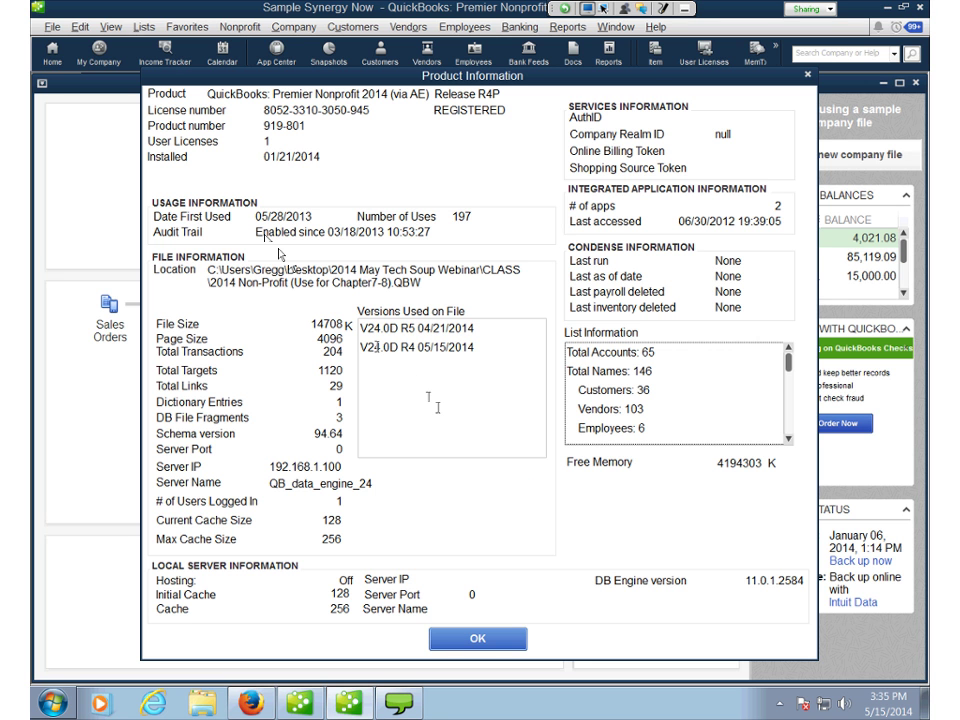
Close Product Information and select the 2014 Non-Profit (Use for Chapter 3,11-12) company file
key("Escape")
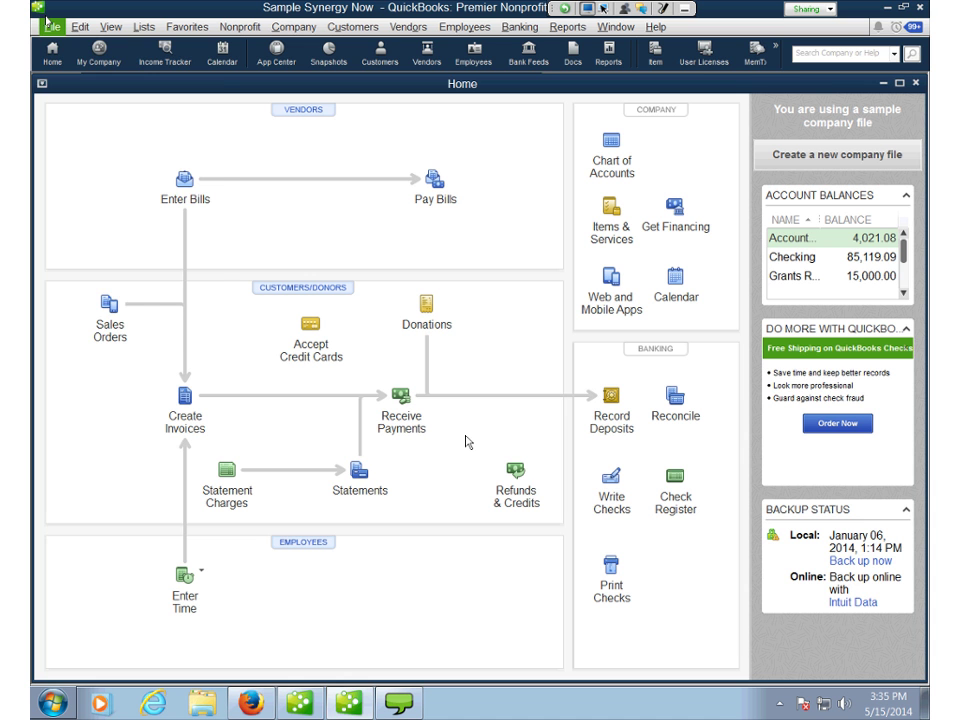
left_click(46, 20)
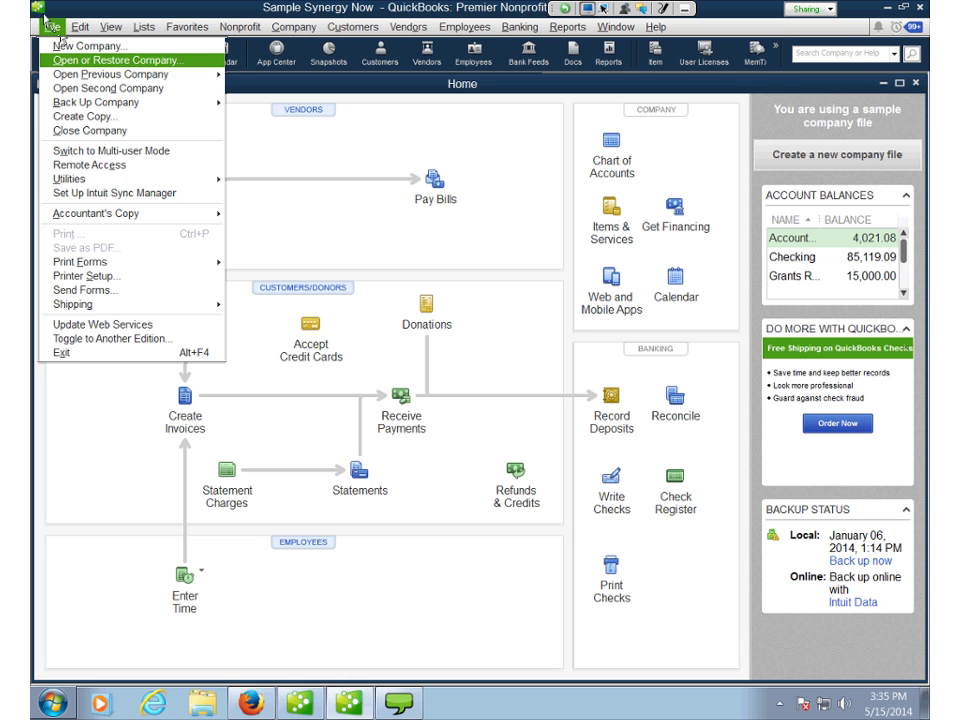
left_click(100, 60)
key("Return")
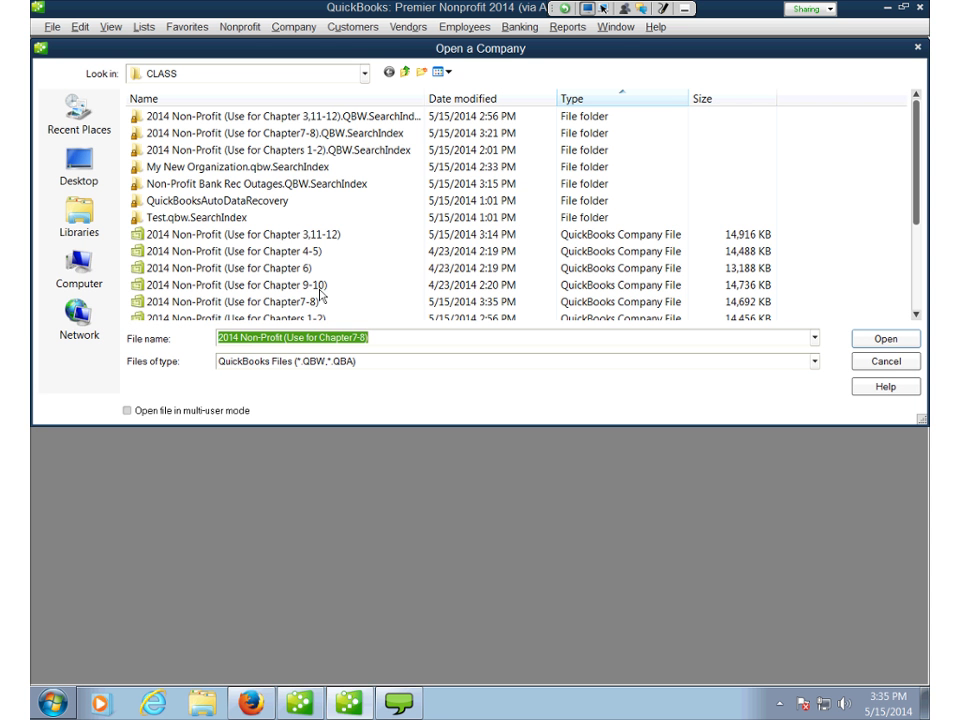
left_click(245, 234)
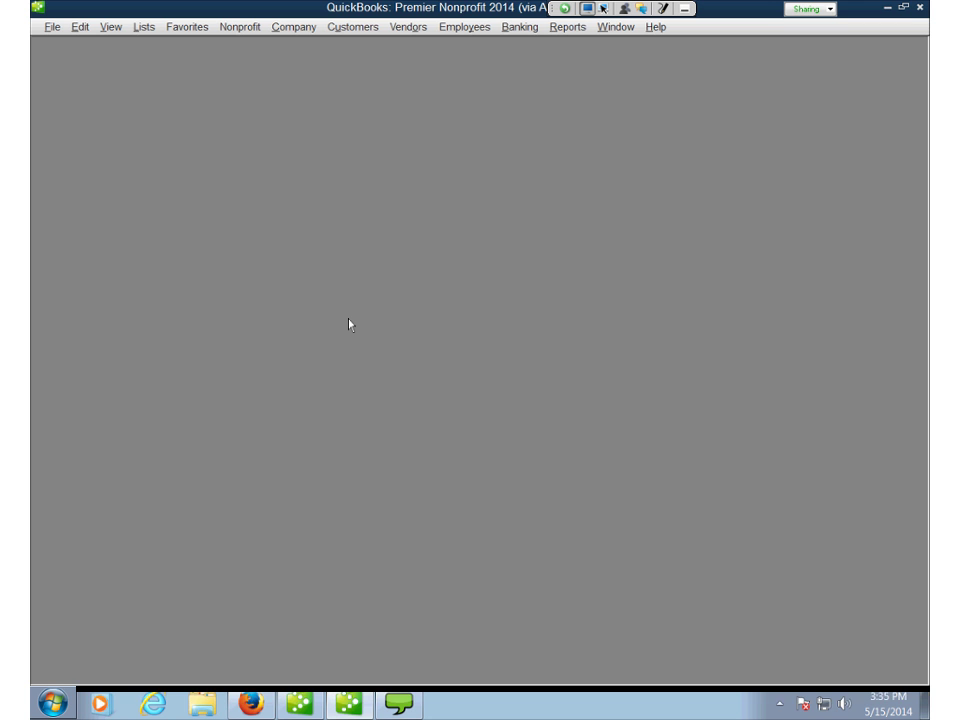
Acknowledge the sample file notice to finish opening the Chapter 3,11-12 company
key("Return")
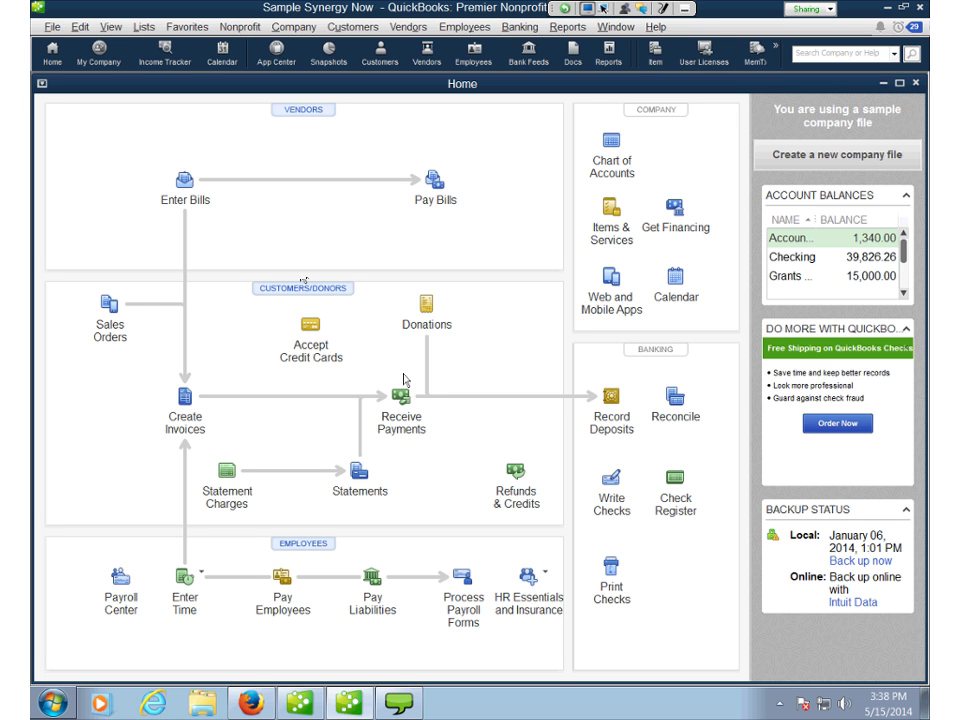
View the Other Names list from the Lists menu, then close it
key("alt+l")
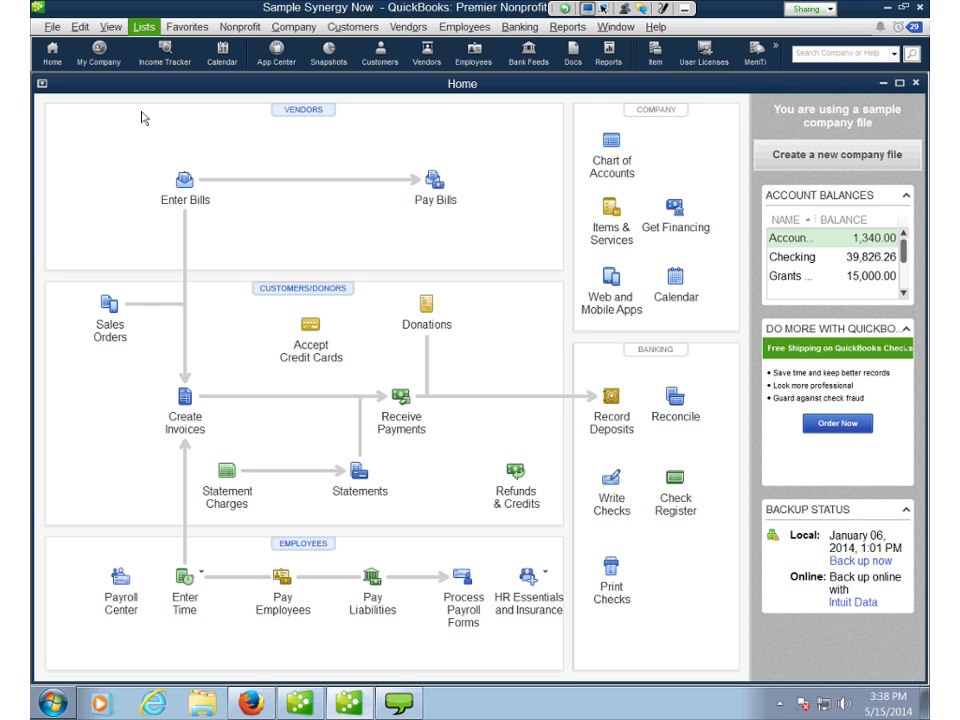
key("Down")
key("Down")
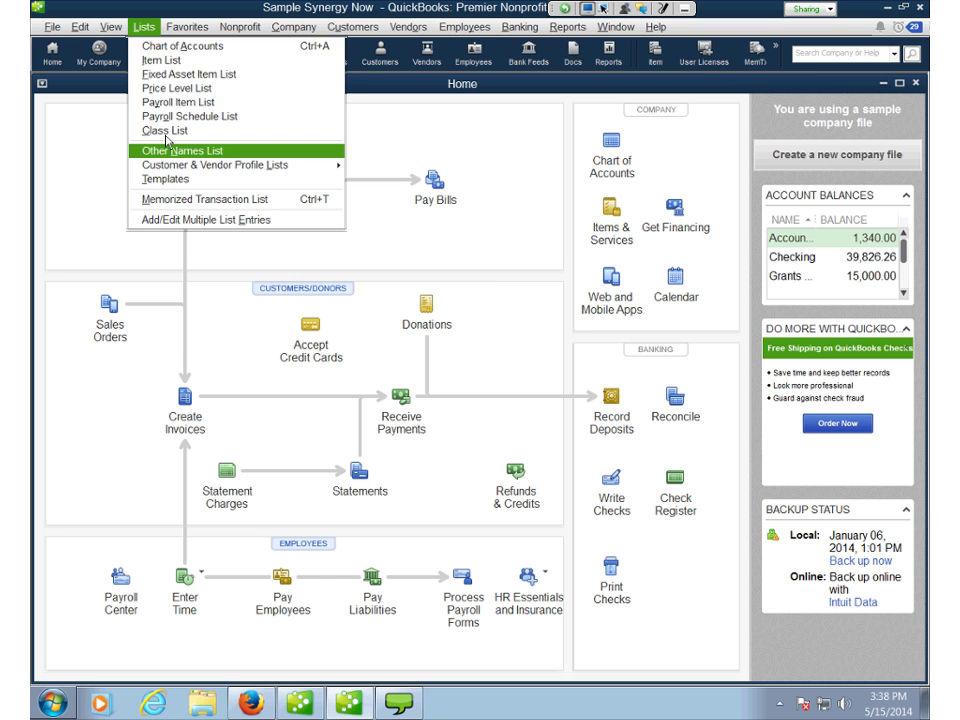
left_click(166, 142)
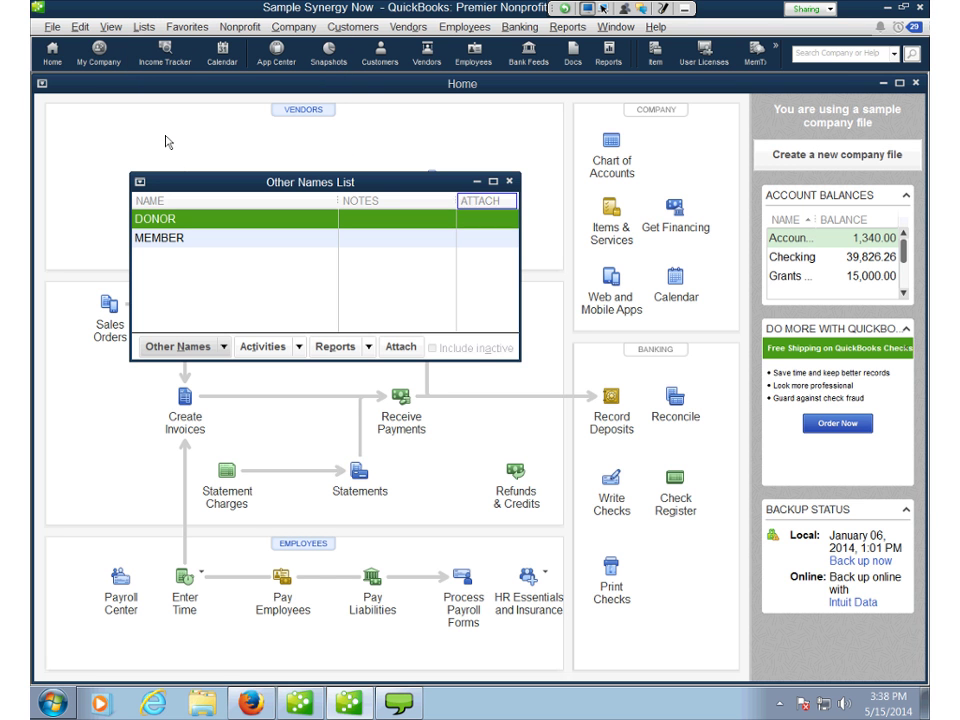
key("Escape")
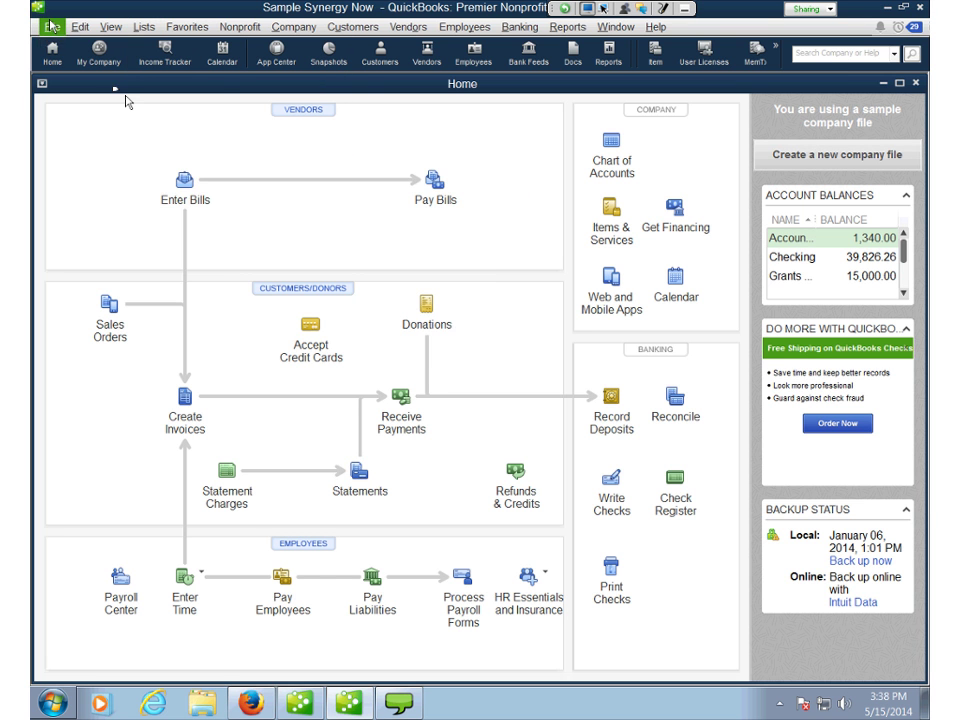
Open the Non-Profit Tracking Volunteers sample company file and dismiss its sample notice
left_click(50, 27)
key("Down")
key("Return")
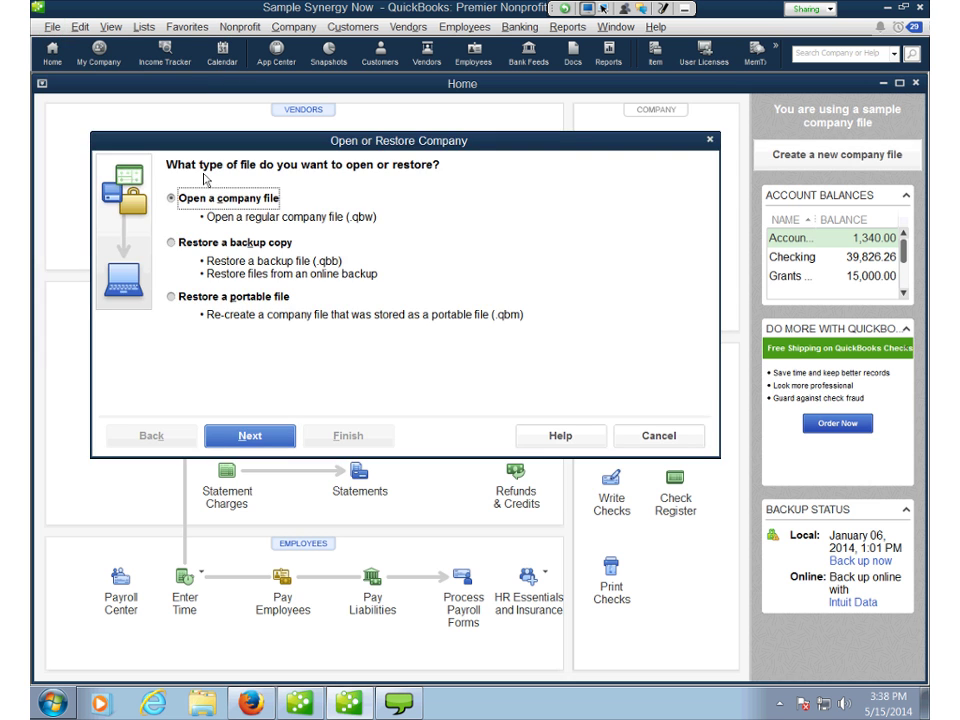
key("Return")
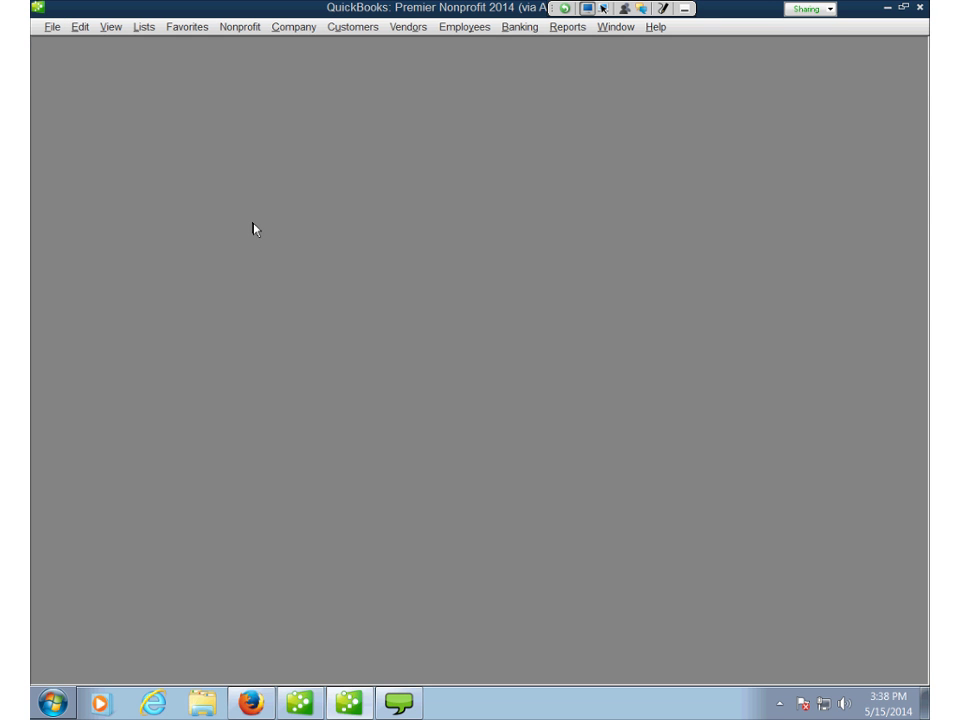
scroll(450, 215, "down", 1)
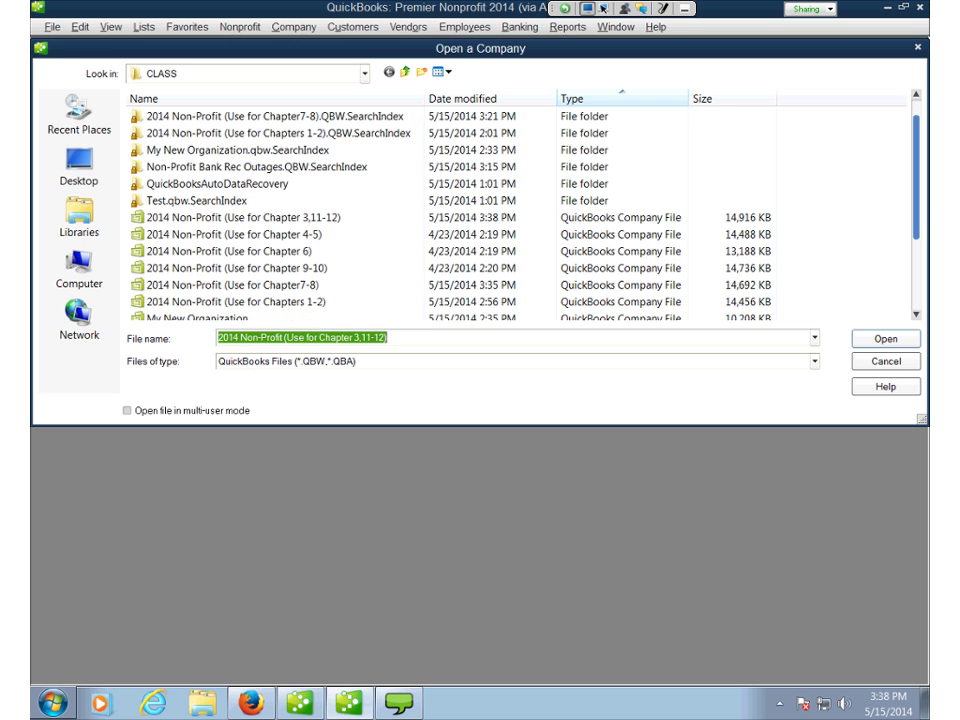
scroll(450, 215, "down", 3)
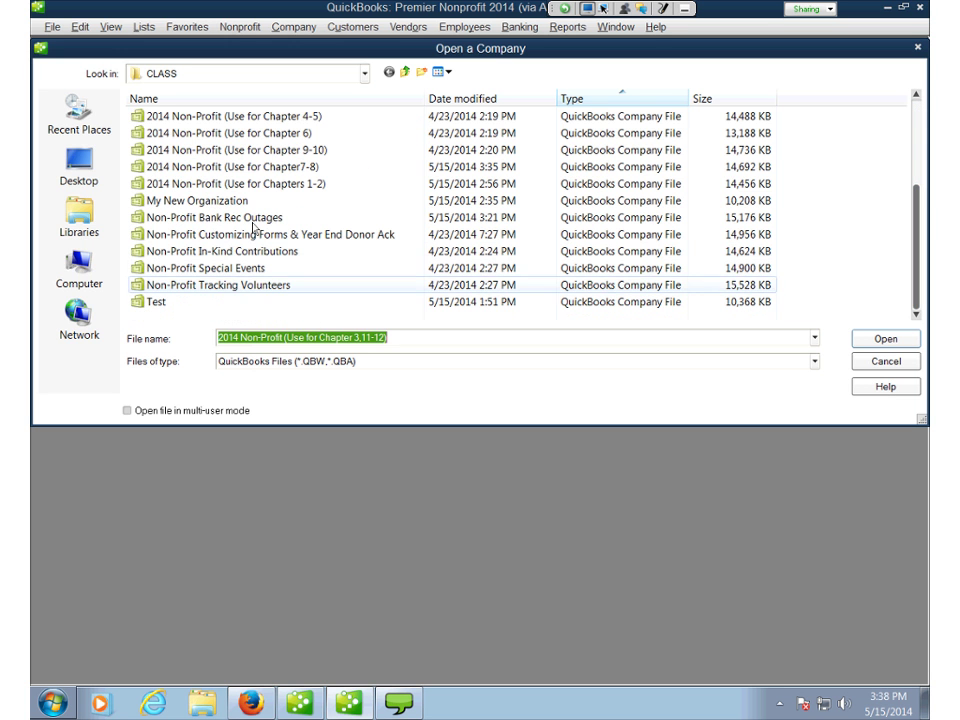
left_click(218, 285)
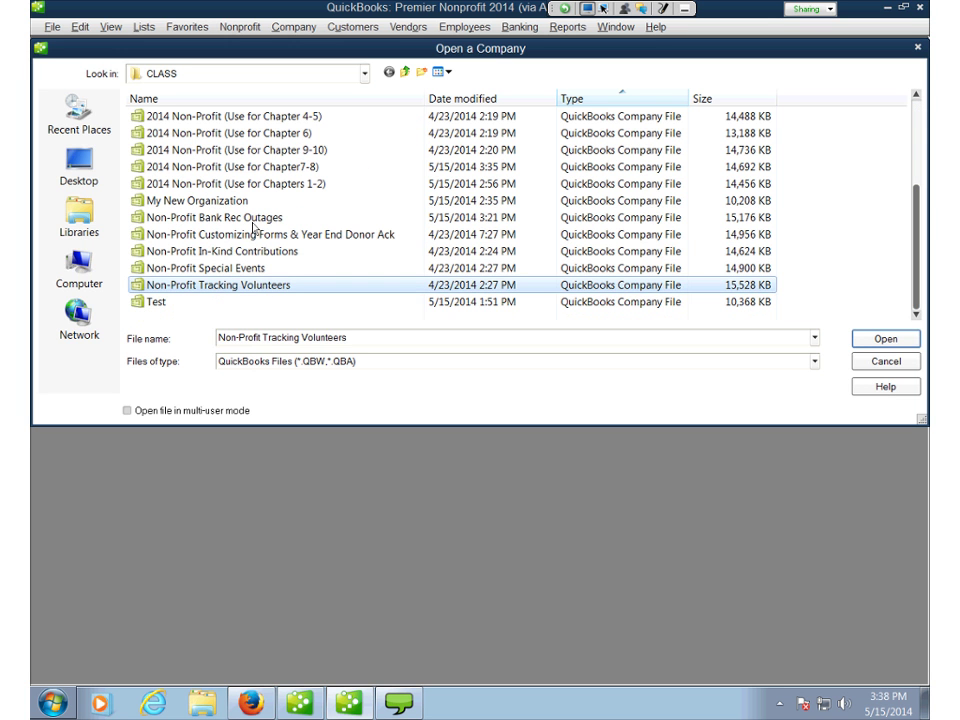
key("Return")
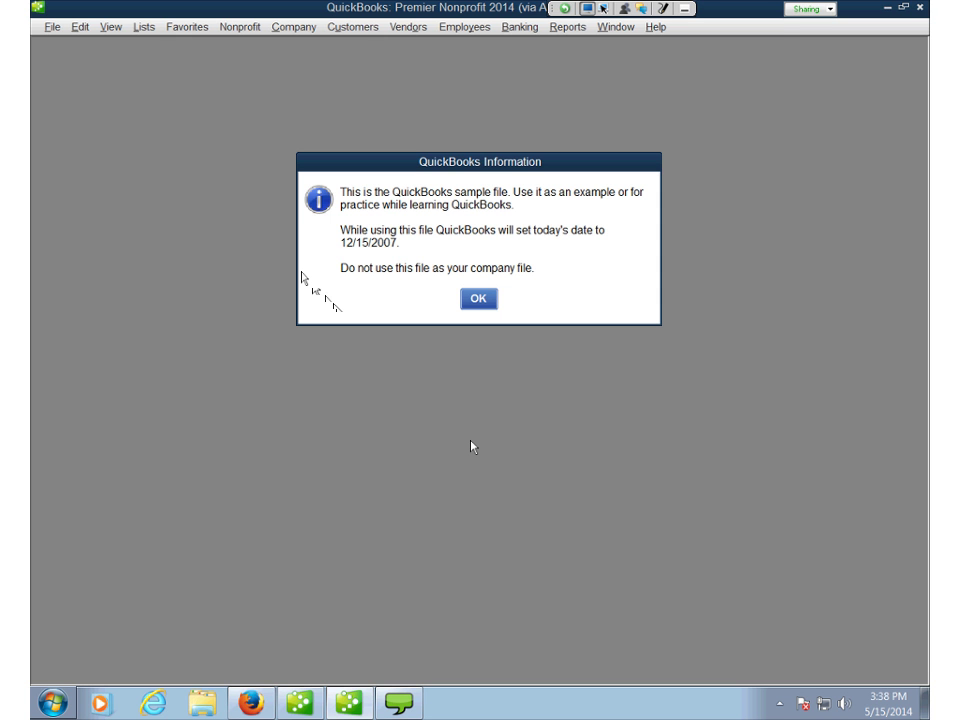
key("Return")
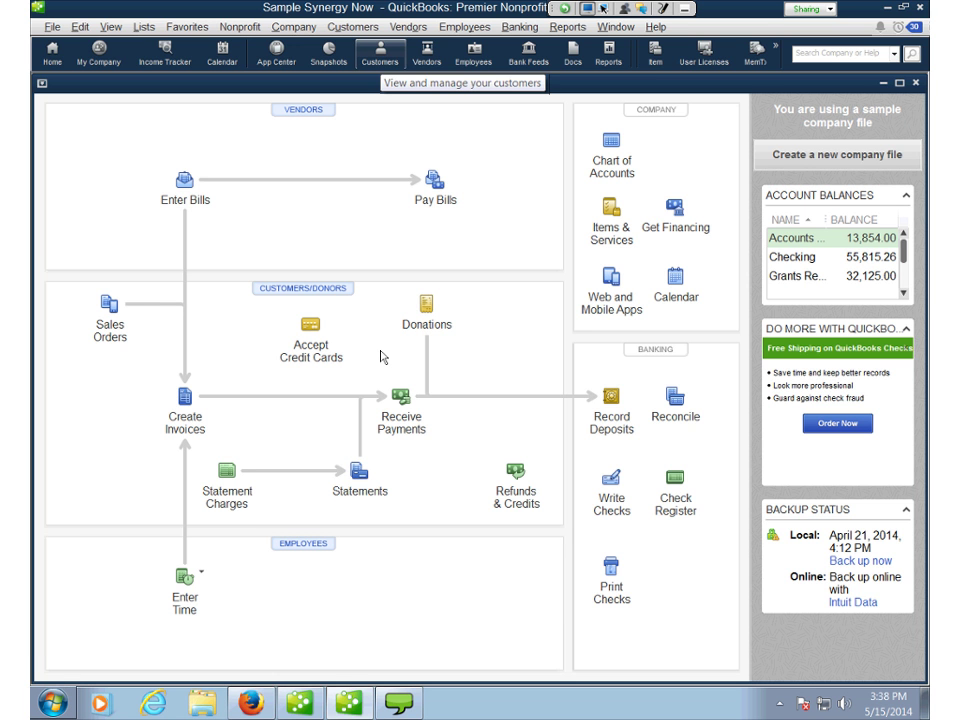
Open the Customer Center and the Other Names list over it
key("ctrl+j")
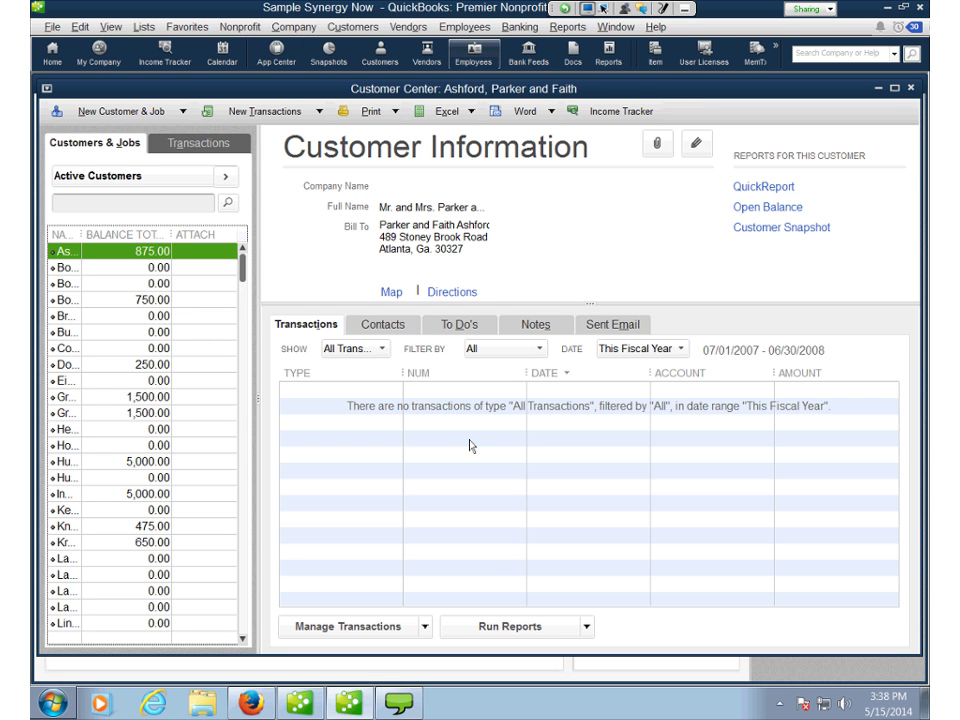
left_click(144, 27)
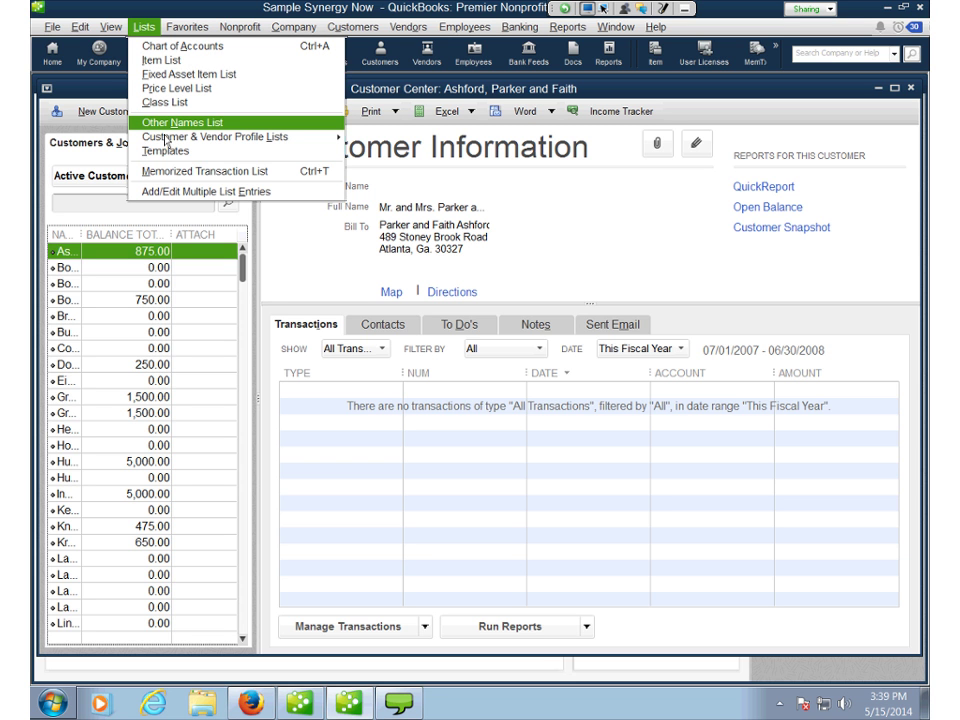
left_click(168, 122)
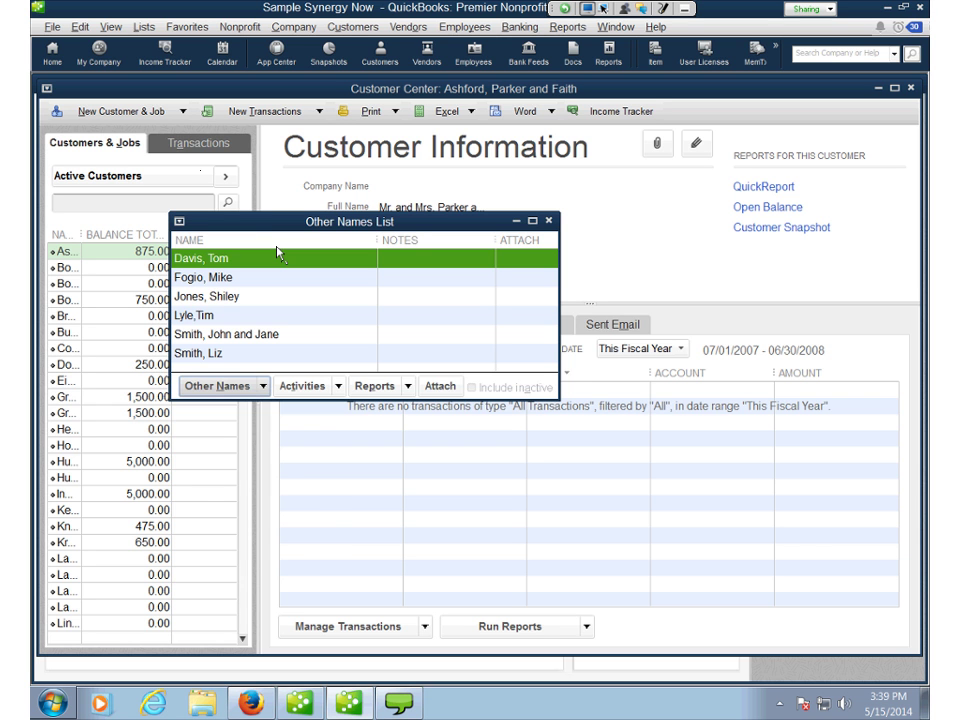
Edit the first other name, confirm its Account No. Lawyer, and save it
key("alt+n")
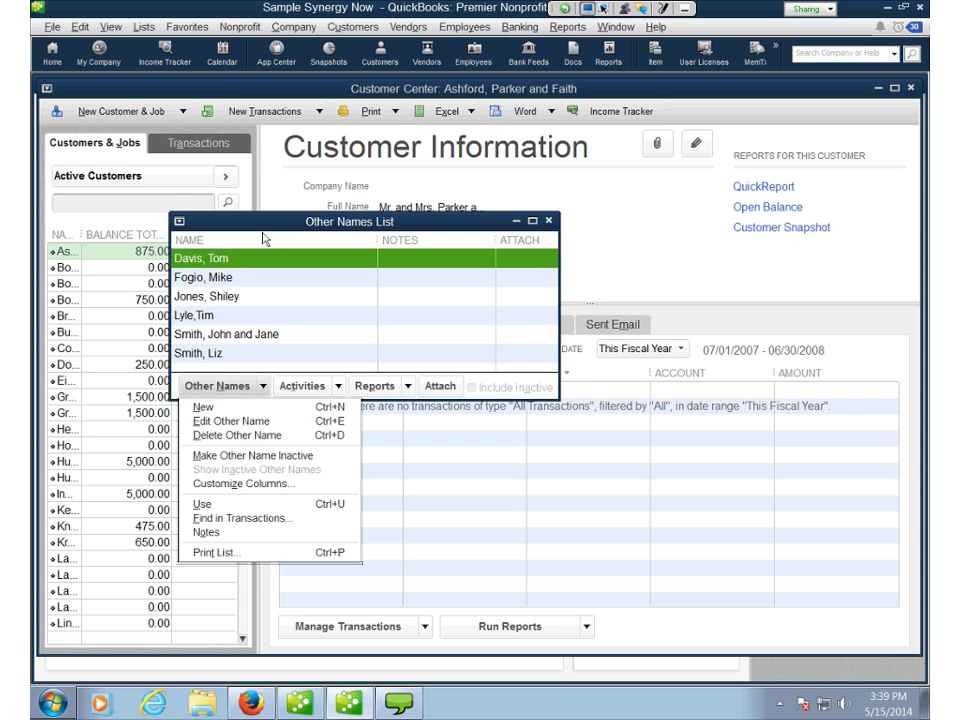
key("e")
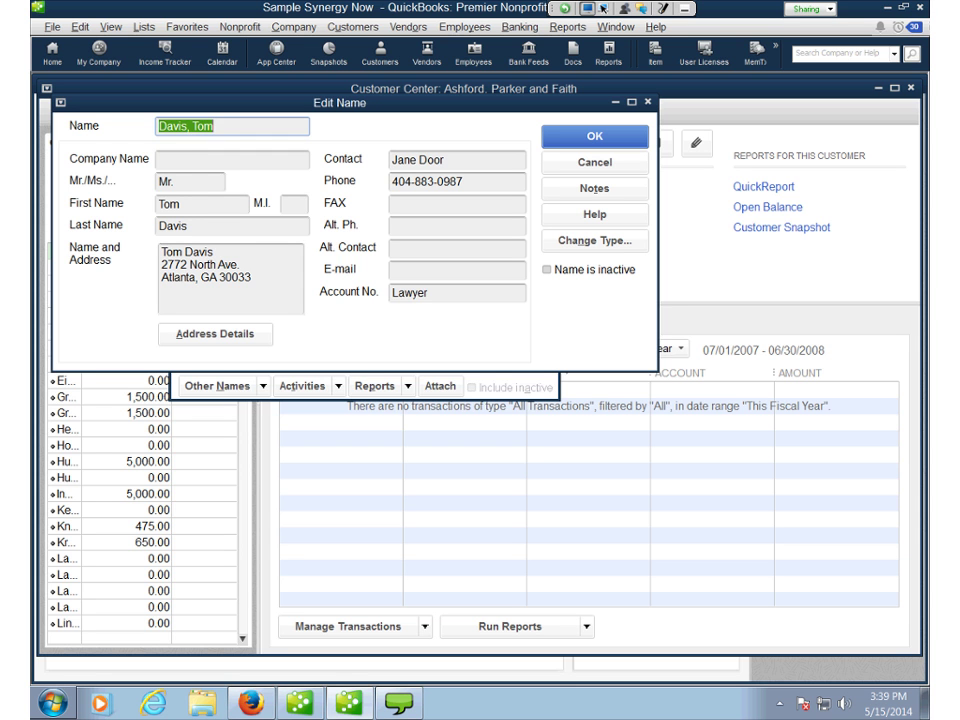
left_click(457, 292)
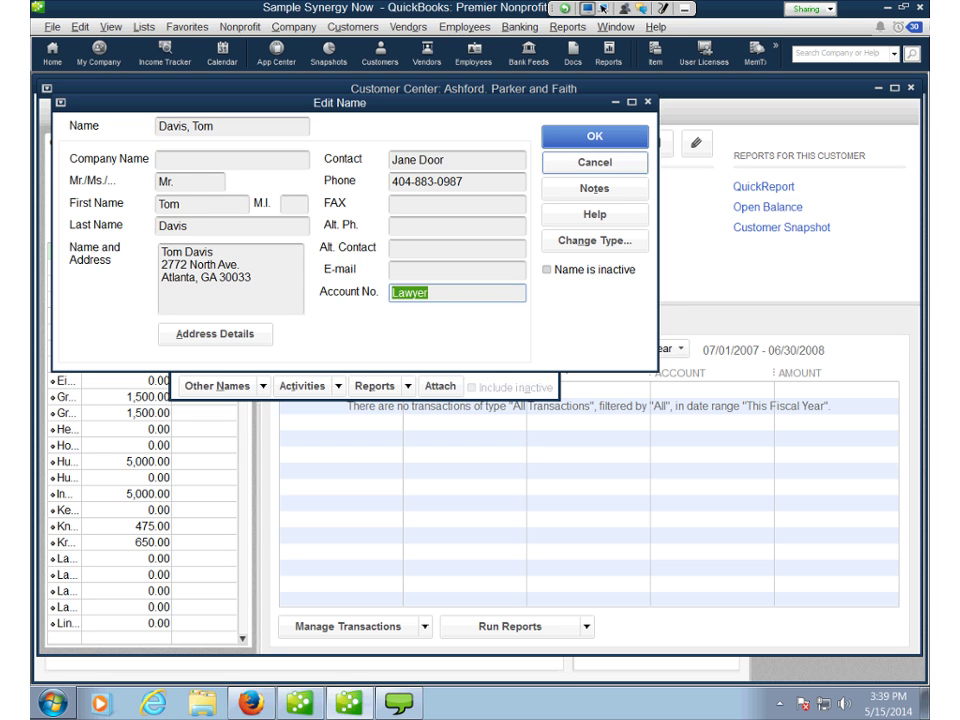
key("Return")
key("alt+r")
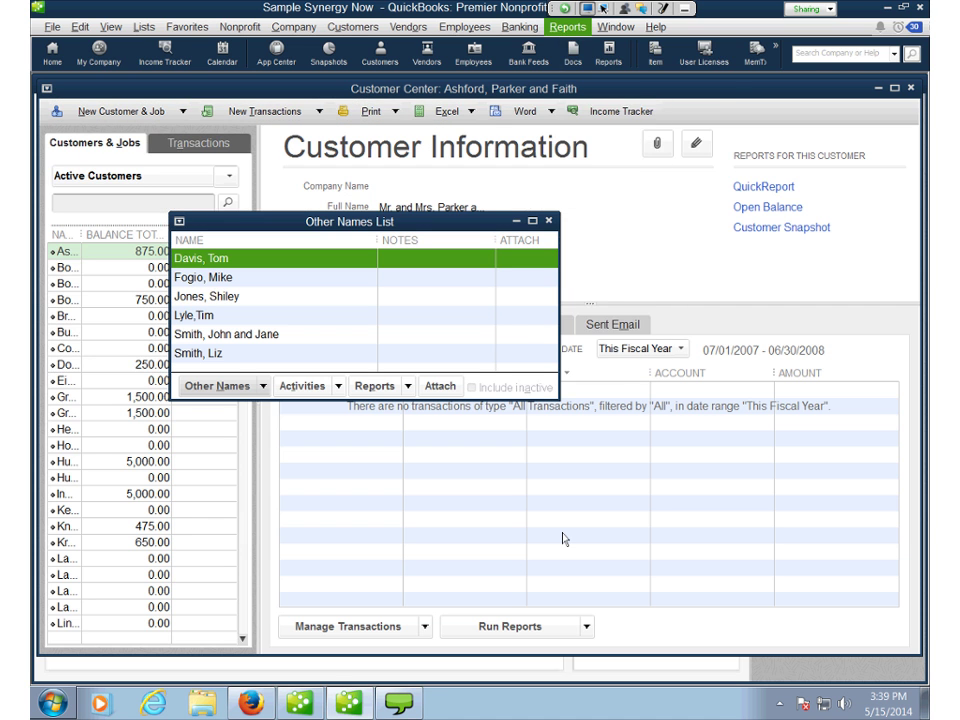
Run the Other Names Phone List report with an Account No. column showing Lawyer, Doctor and CPA
key("Down")
key("Down")
key("Down")
key("Down")
key("Down")
key("Down")
key("Down")
key("Down")
key("Down")
key("Down")
key("Down")
key("Down")
key("Down")
key("Down")
key("Up")
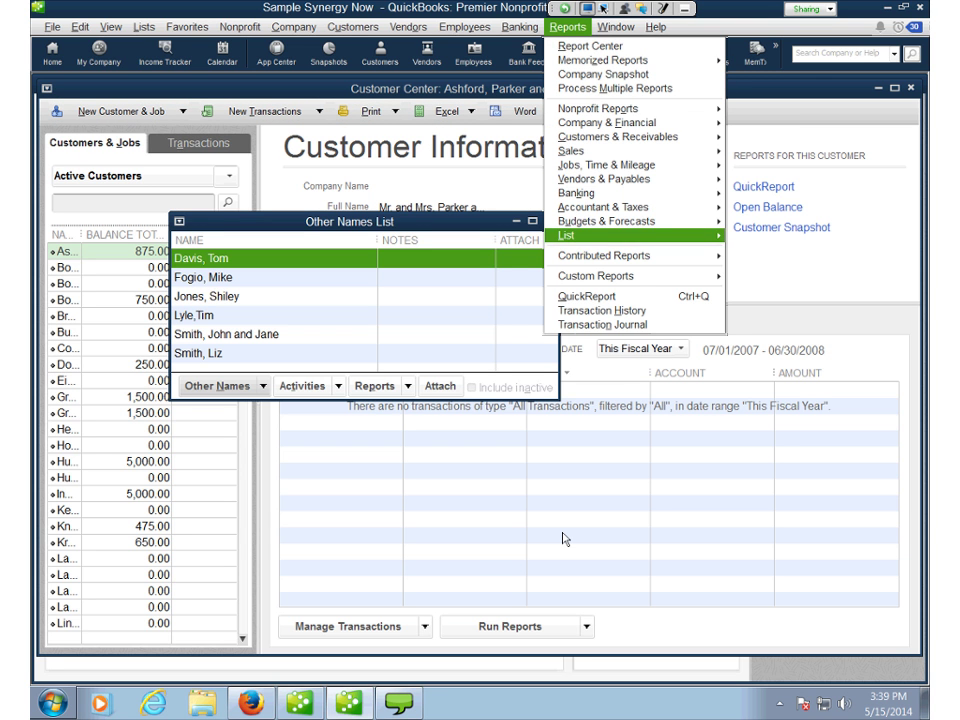
key("Right")
key("Down")
key("Down")
key("Down")
key("Down")
key("Down")
key("Down")
key("Down")
key("Down")
key("Down")
key("Down")
key("Down")
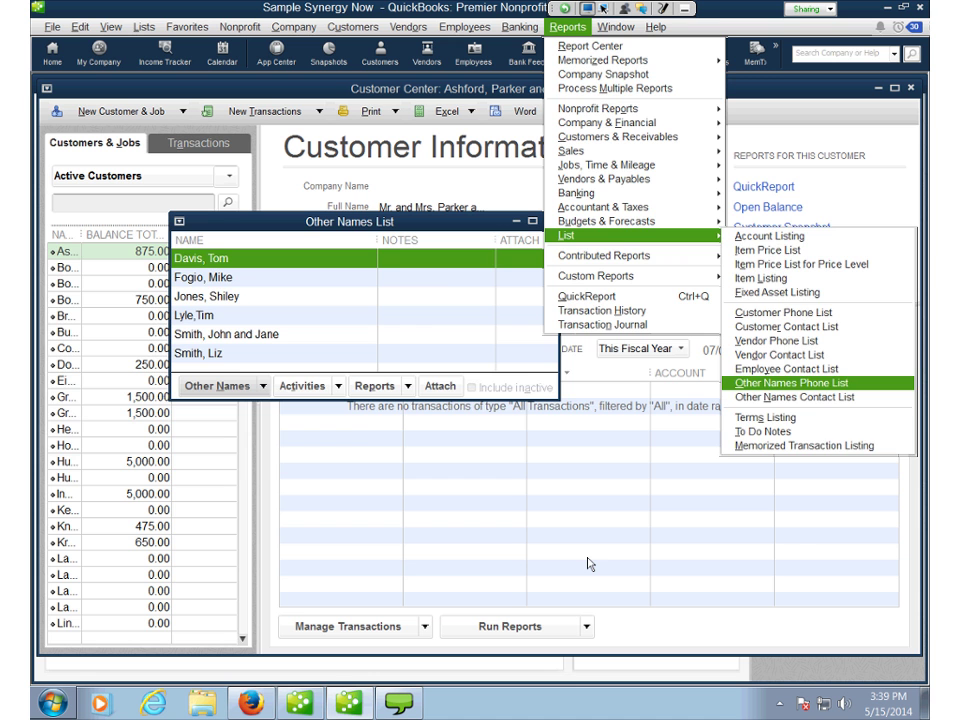
key("Return")
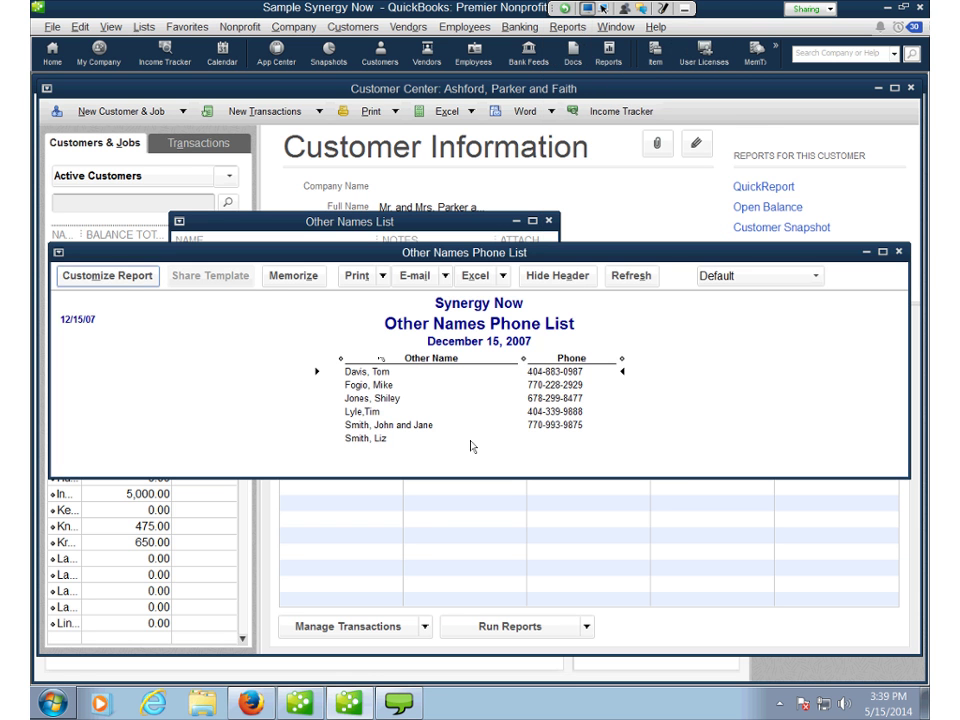
key("alt+m")
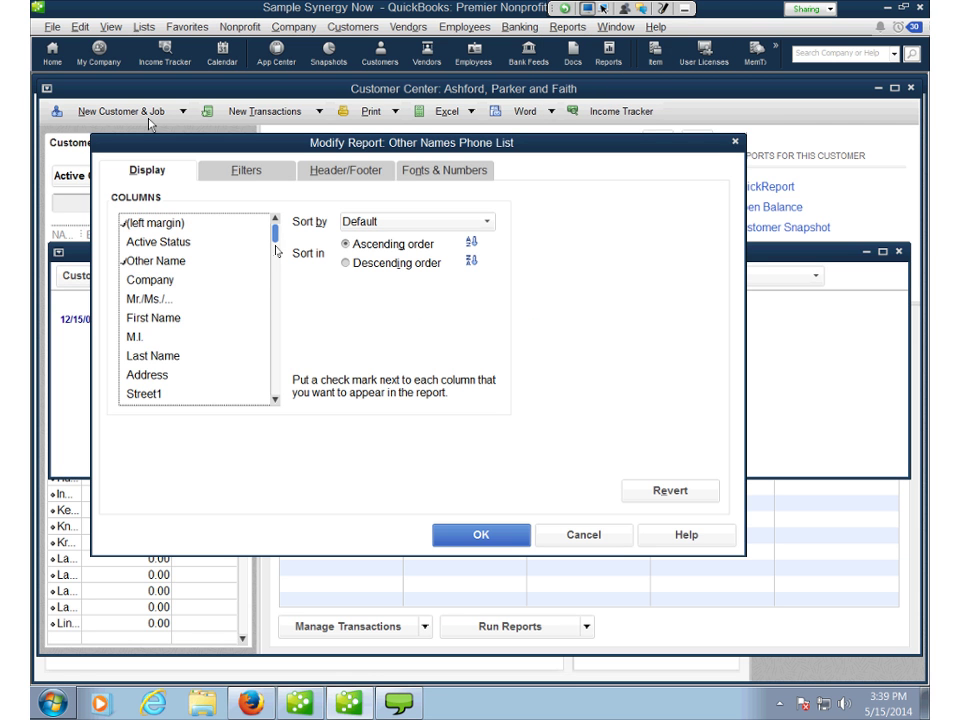
scroll(274, 250, "down", 5)
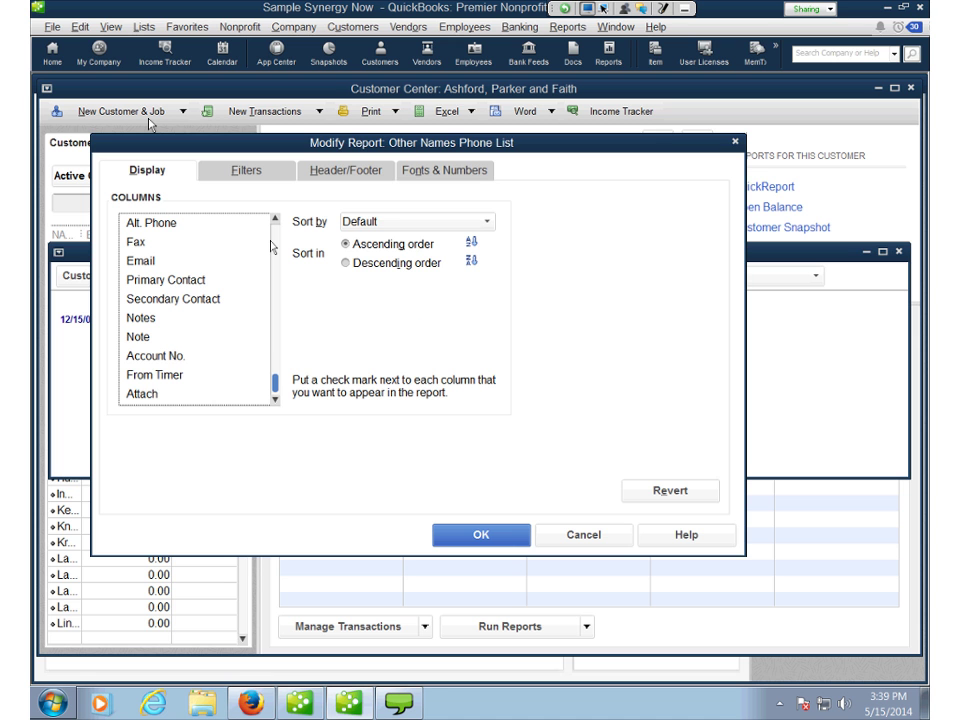
key("space")
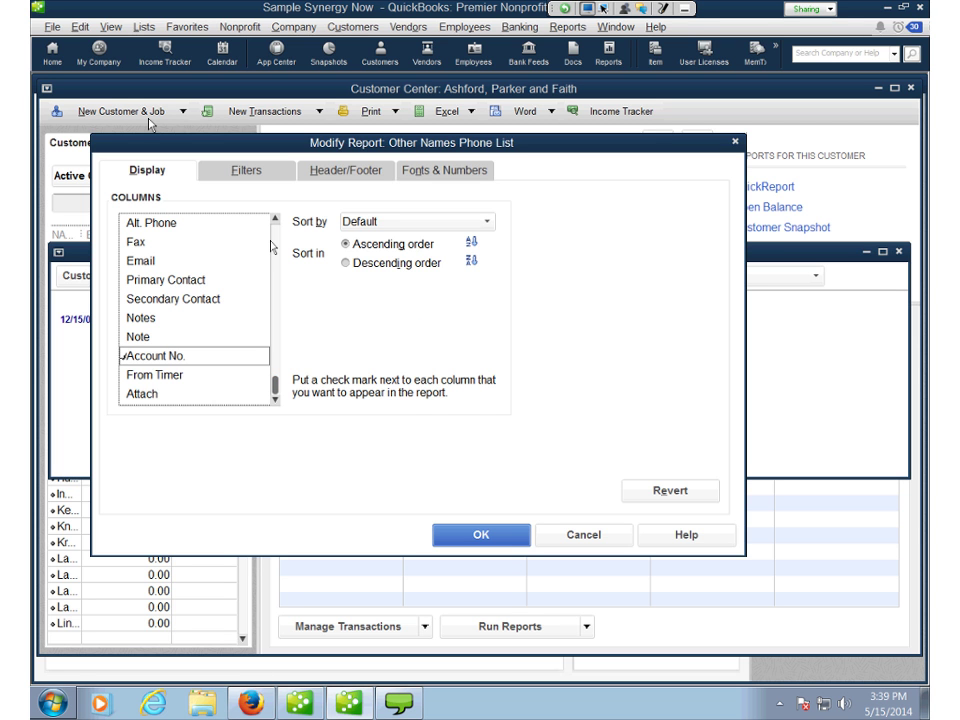
key("Return")
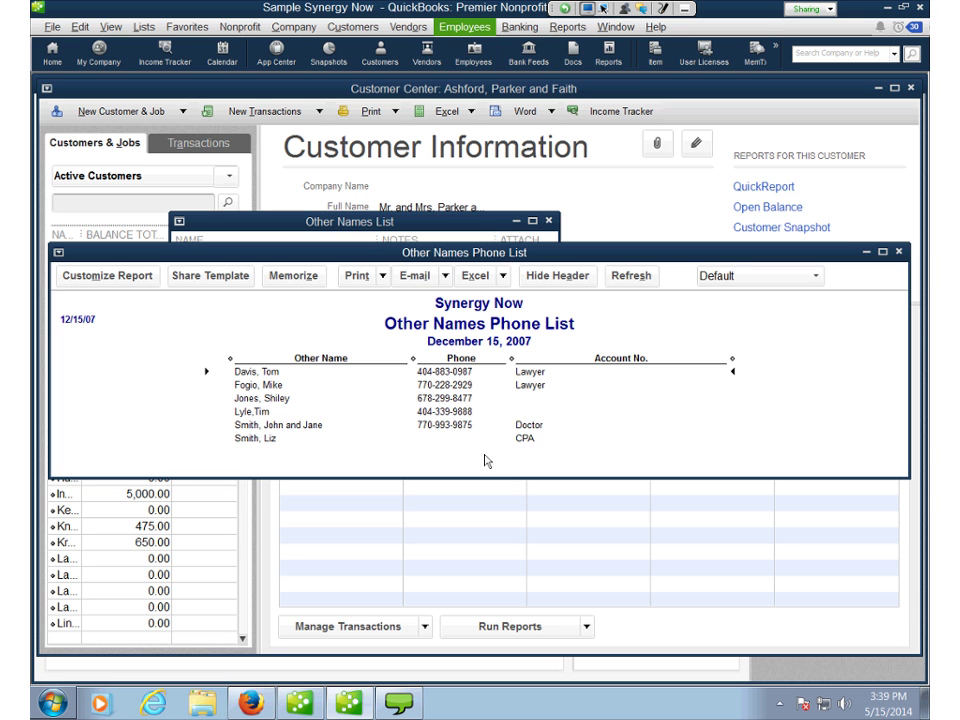
key("Down")
key("Down")
key("Down")
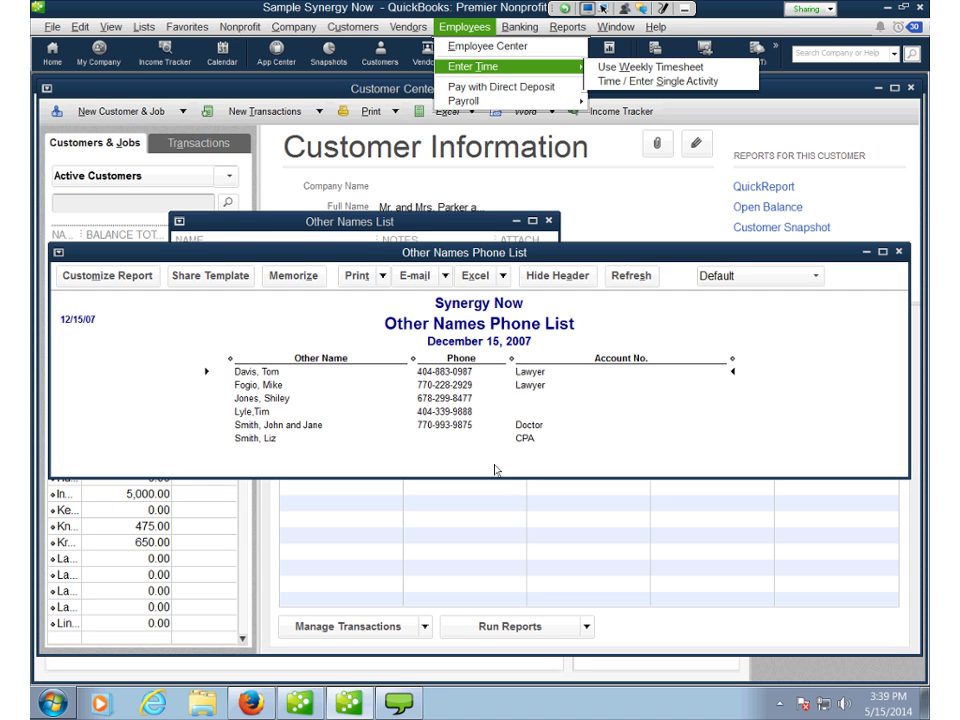
Open a Weekly Timesheet for Dec 10–16, 2007 and choose an other-name entry as its name
key("Right")
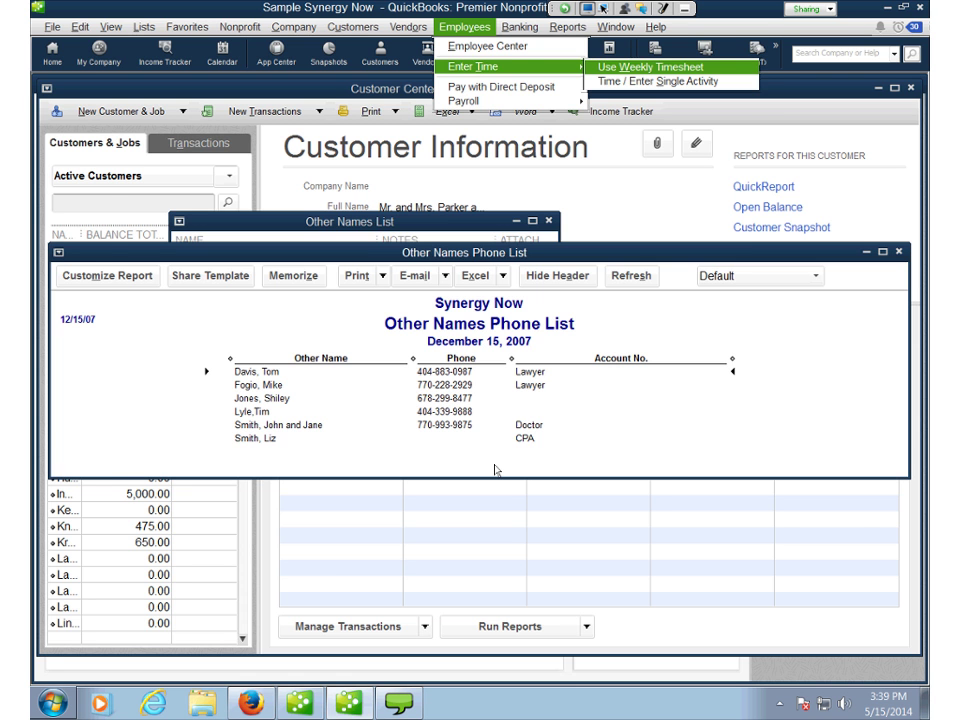
key("Return")
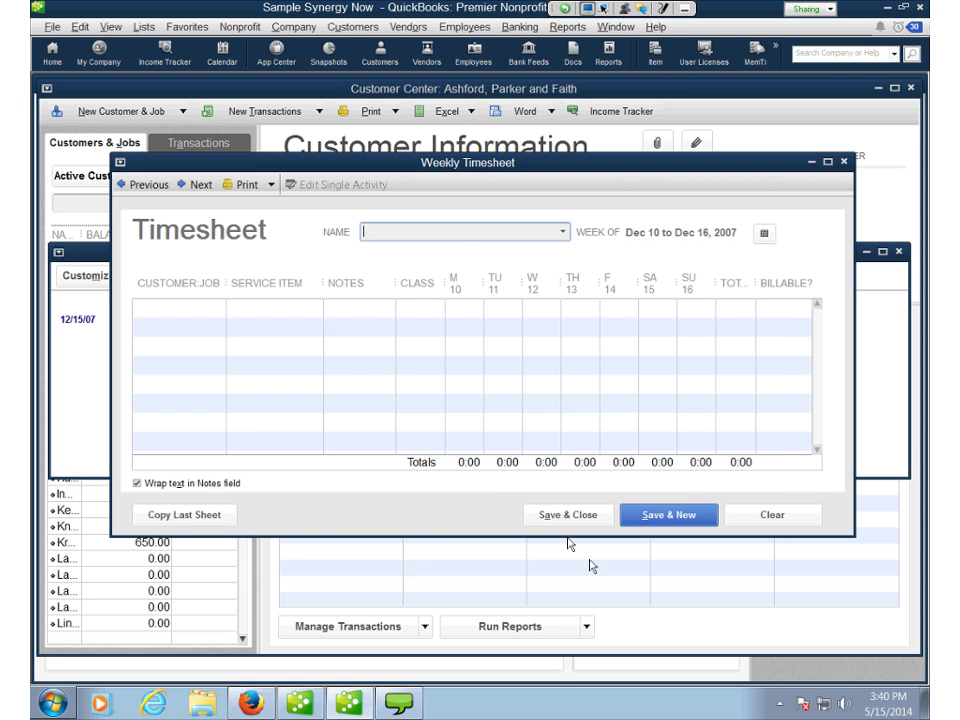
key("alt+Down")
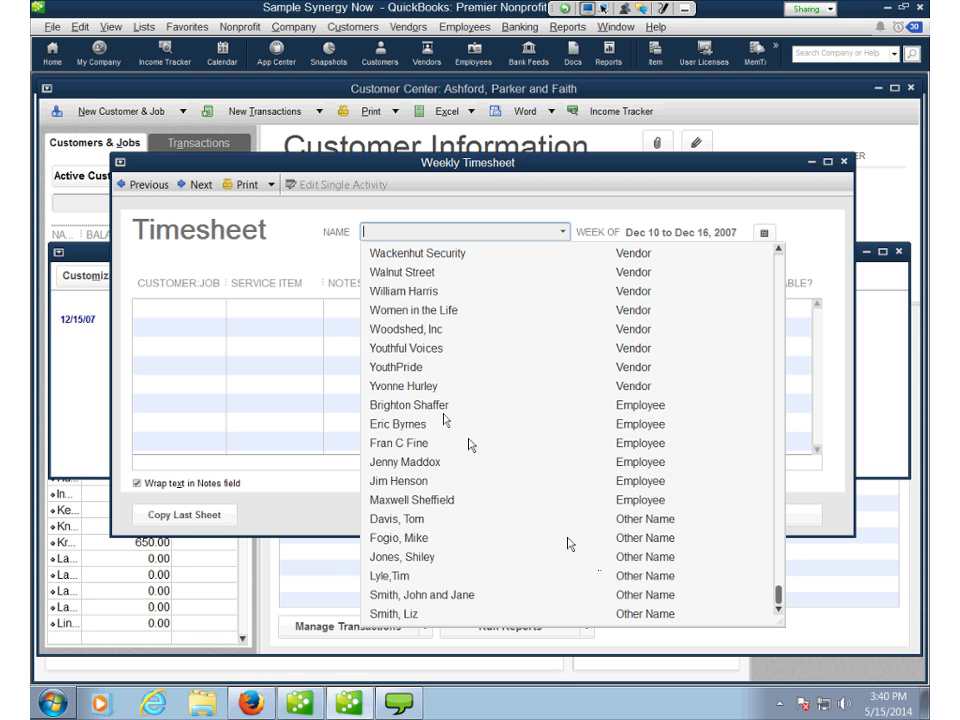
left_click(567, 541)
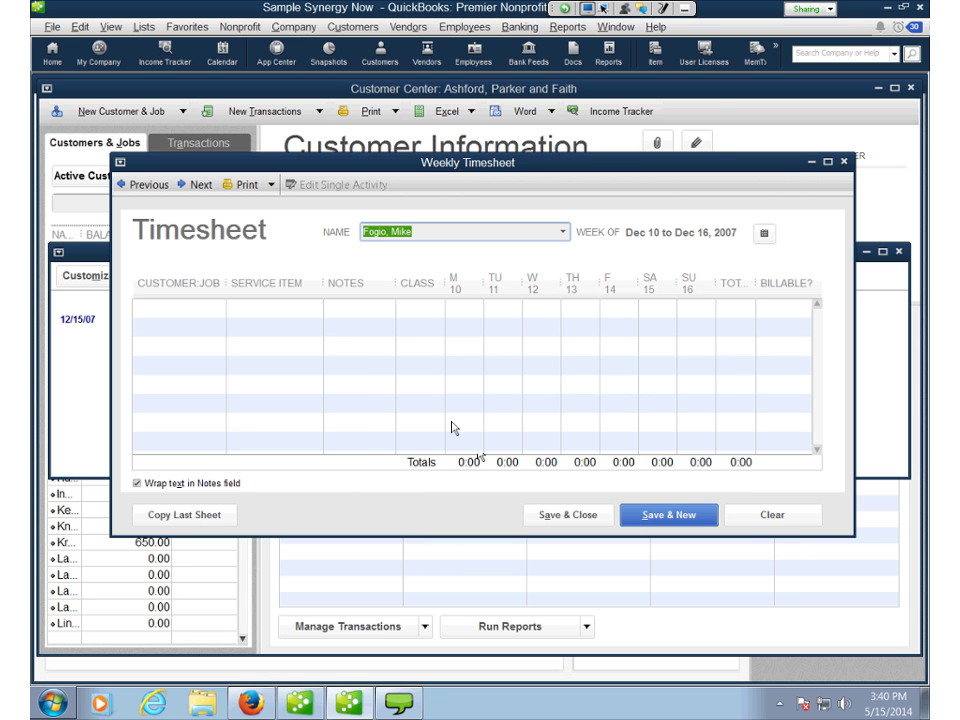
key("alt+r")
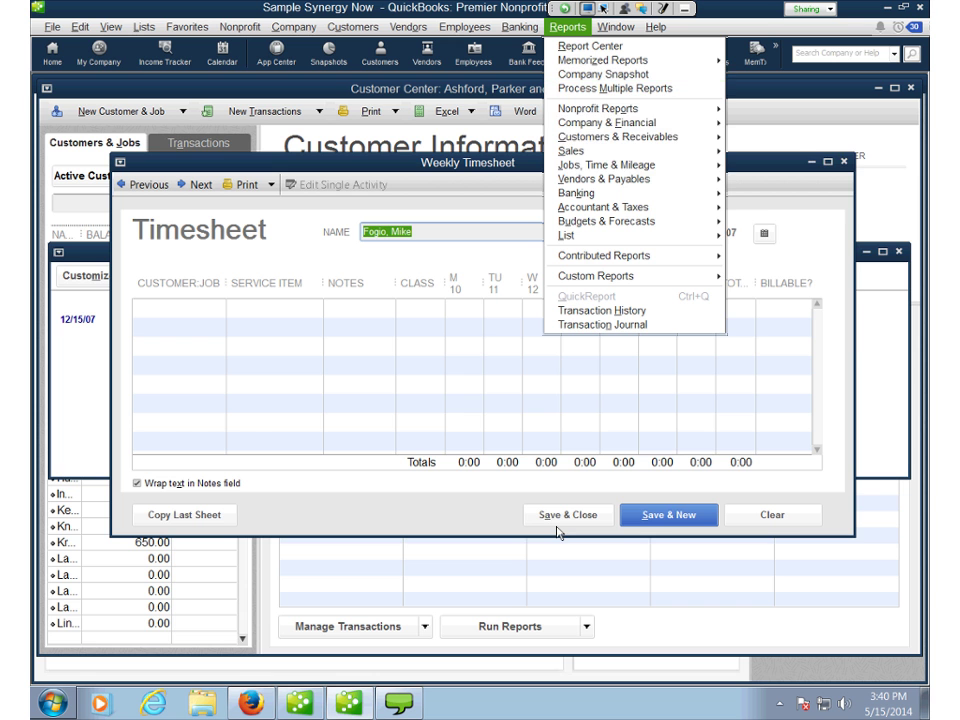
Run the Time by Name report for All dates, grouped by name and by item
key("j")
key("Right")
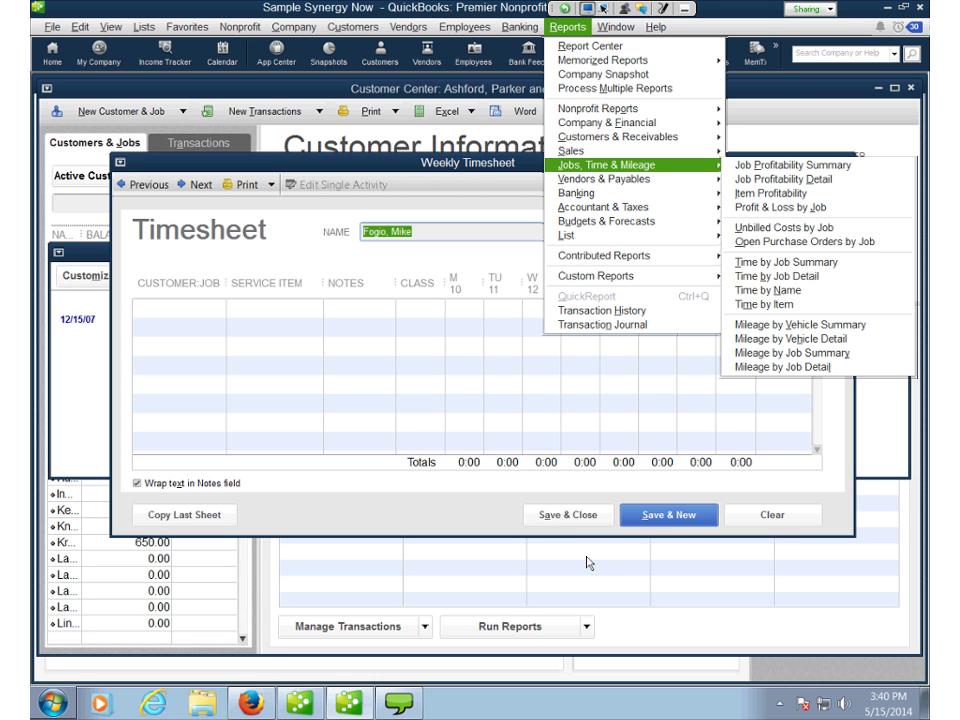
key("Down")
key("Down")
key("Down")
key("Down")
key("Down")
key("Down")
key("Down")
key("Down")
key("Down")
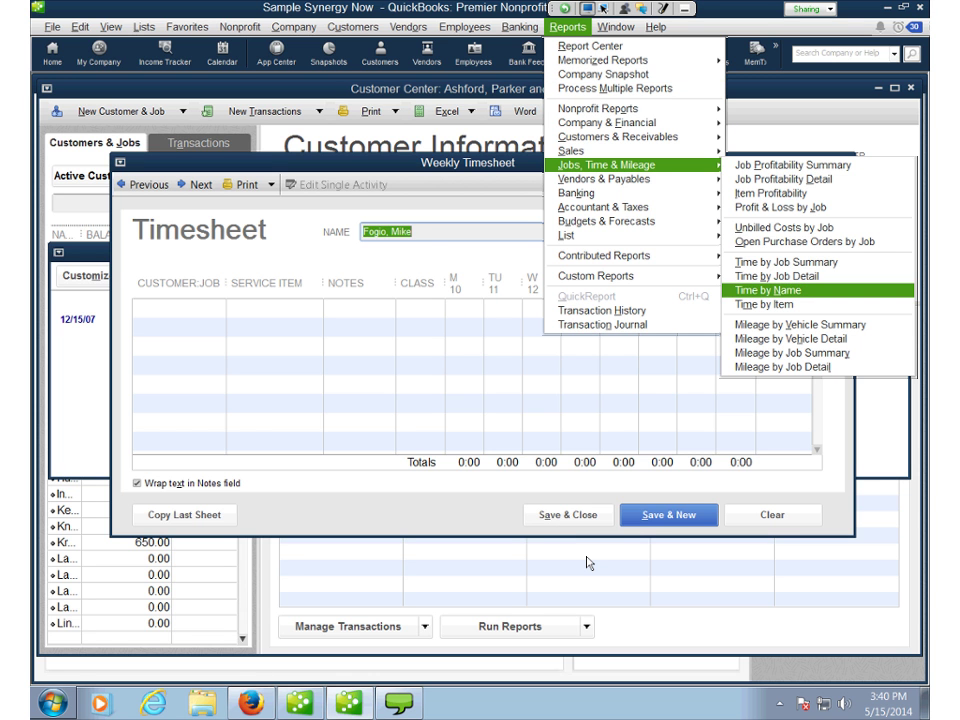
key("Left")
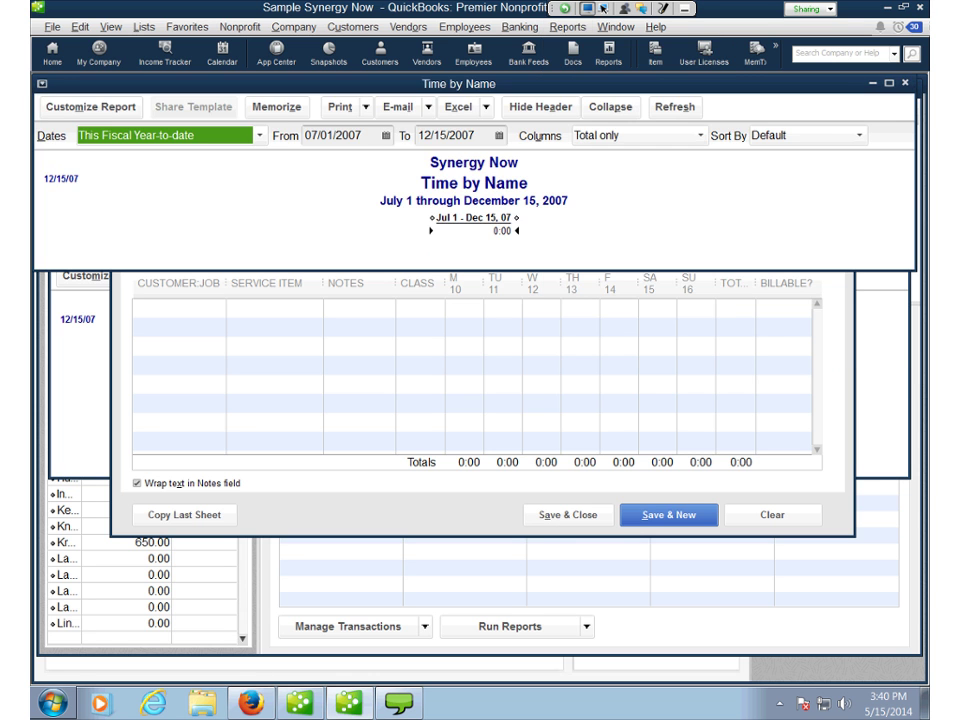
type("a")
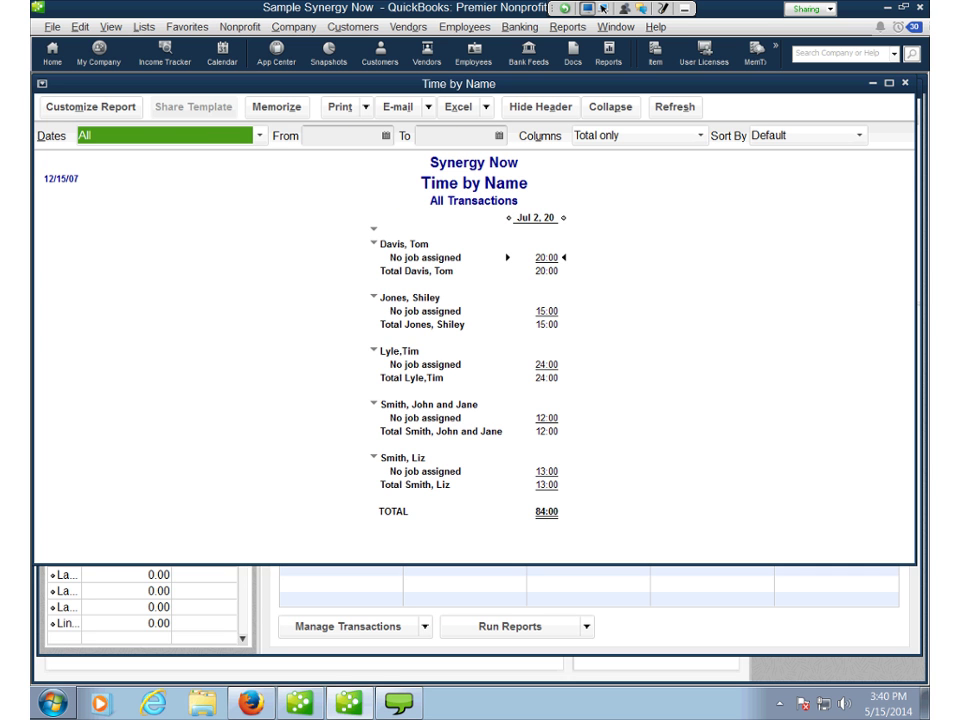
left_click(130, 106)
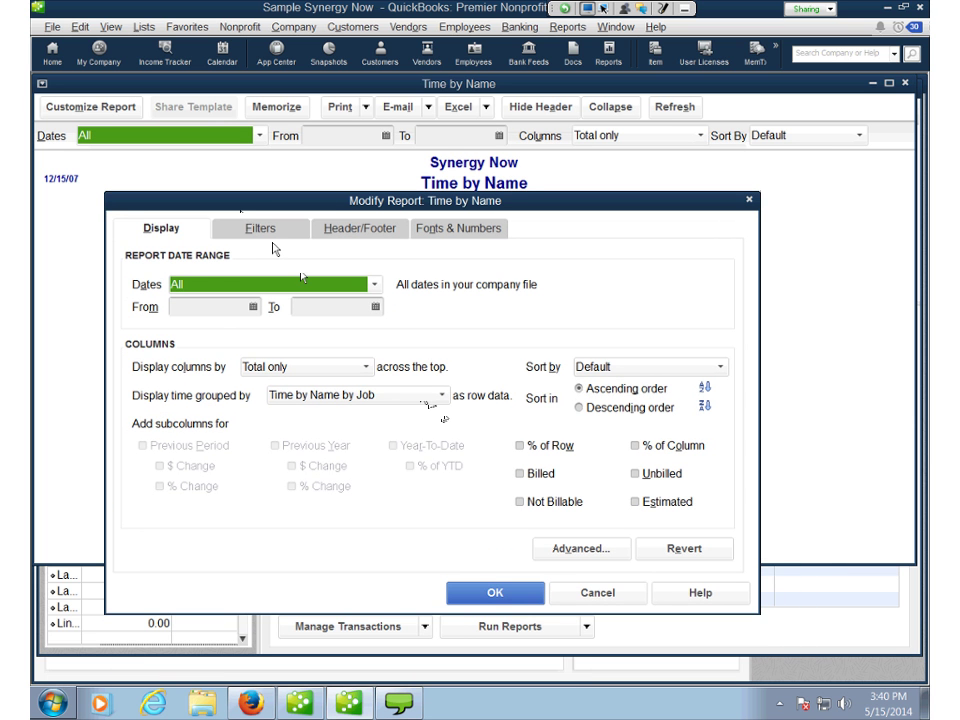
left_click(441, 395)
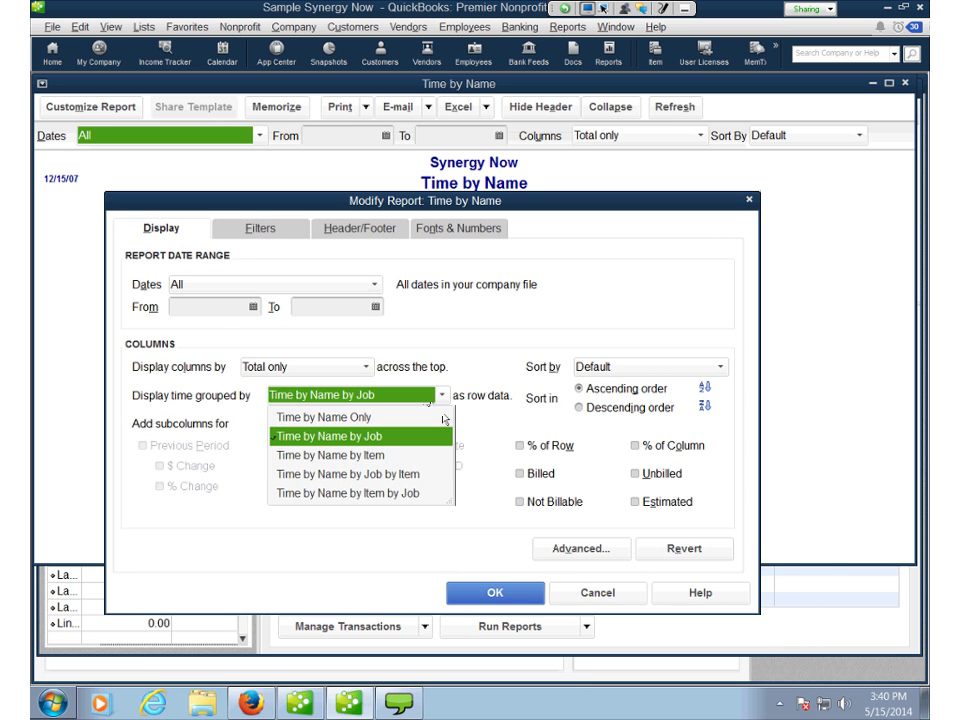
left_click(330, 455)
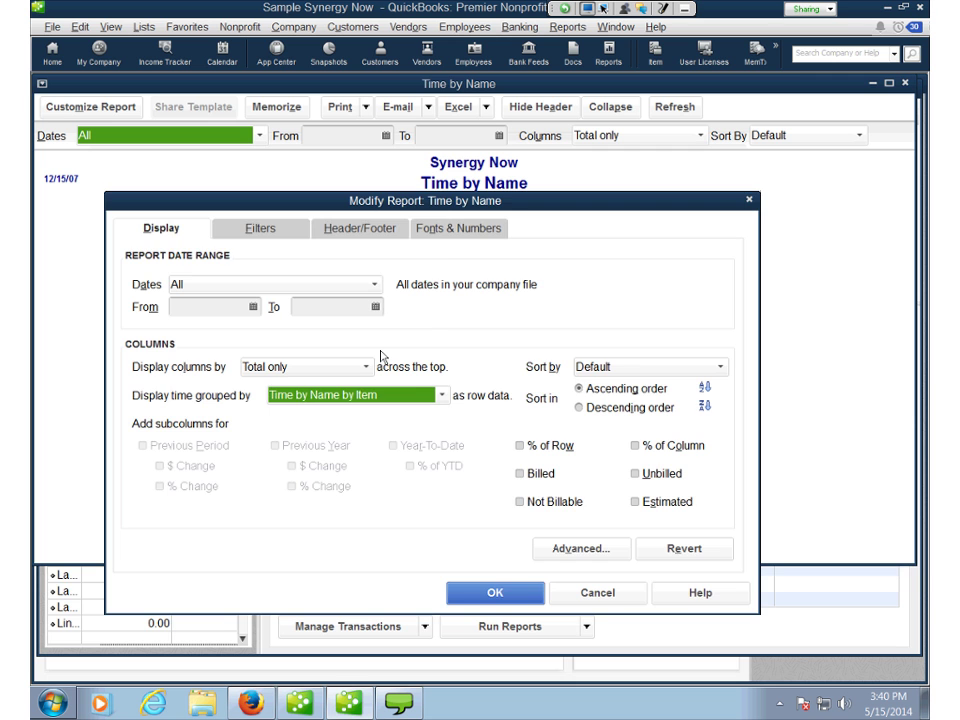
key("Return")
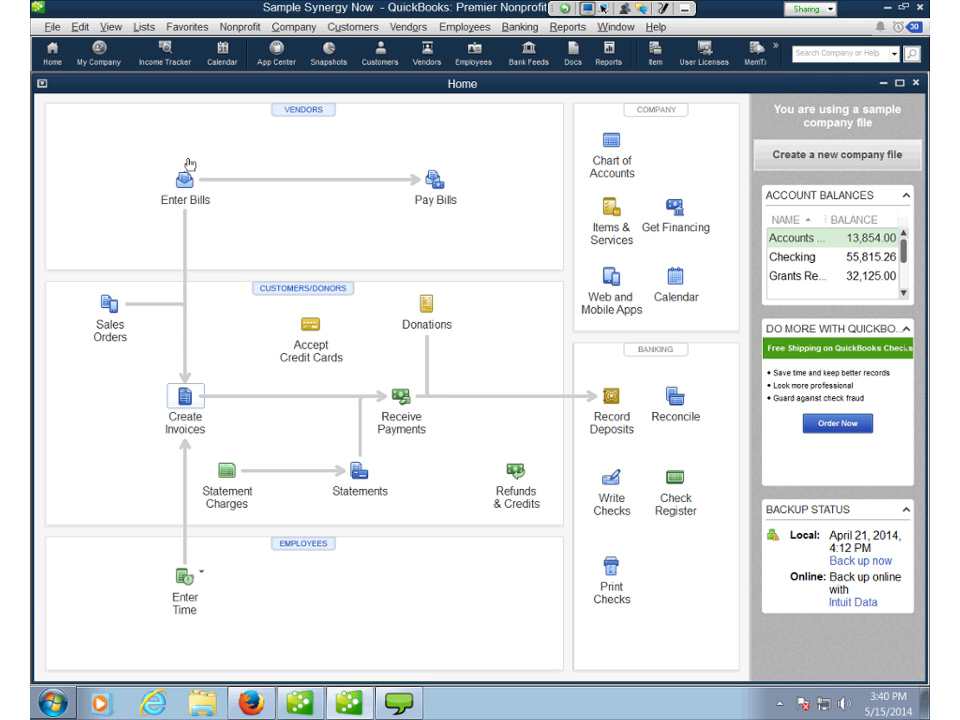
Preview a new invoice in the Intuit Standard Pledge template, then close it unsaved
key("ctrl+i")
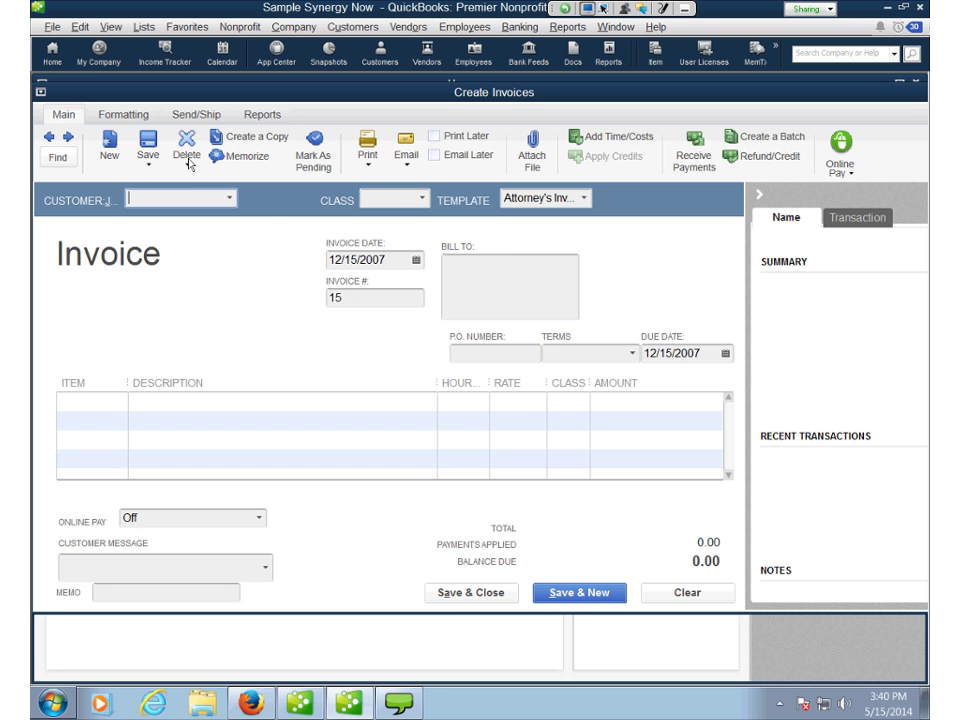
key("Tab")
key("Tab")
key("alt+Down")
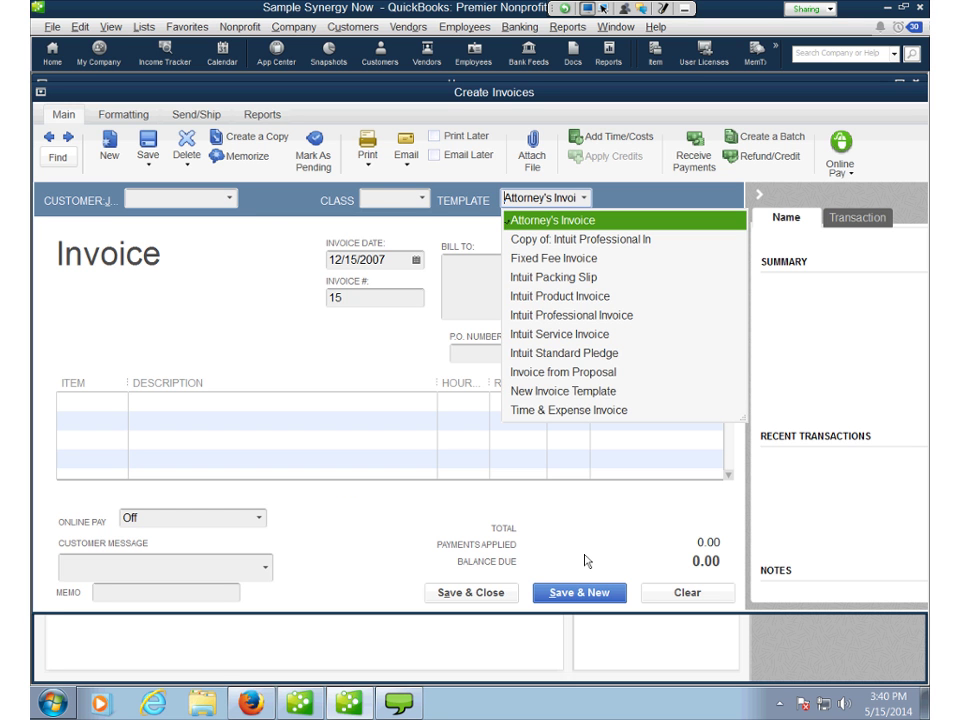
key("Down")
key("Down")
key("Down")
key("Down")
key("Down")
key("Down")
key("Down")
key("Return")
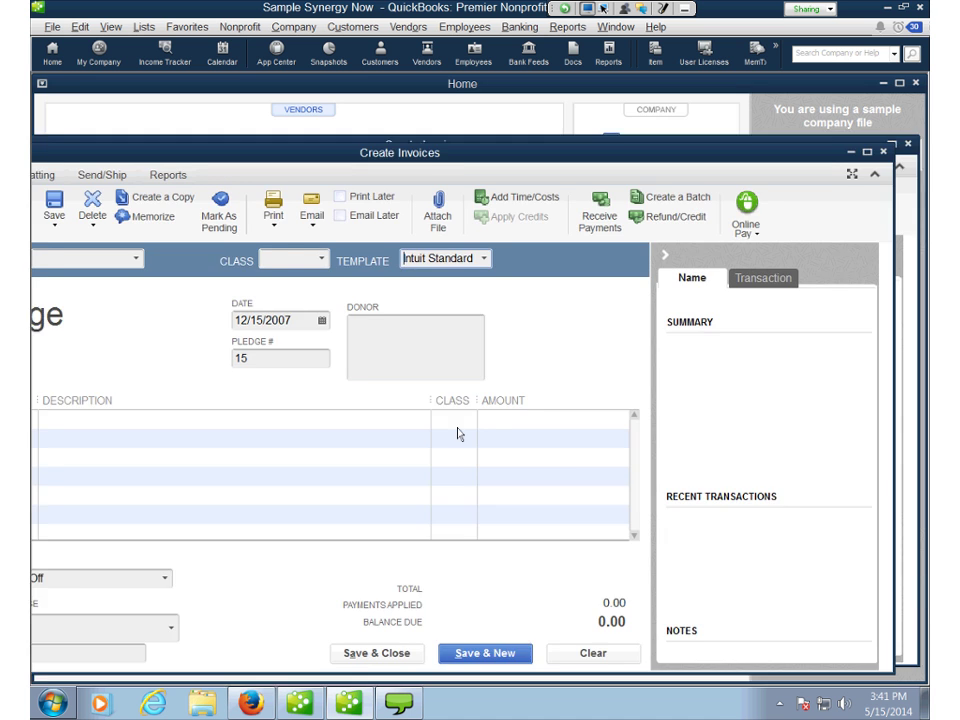
type("Attorney's Inv...")
key("Escape")
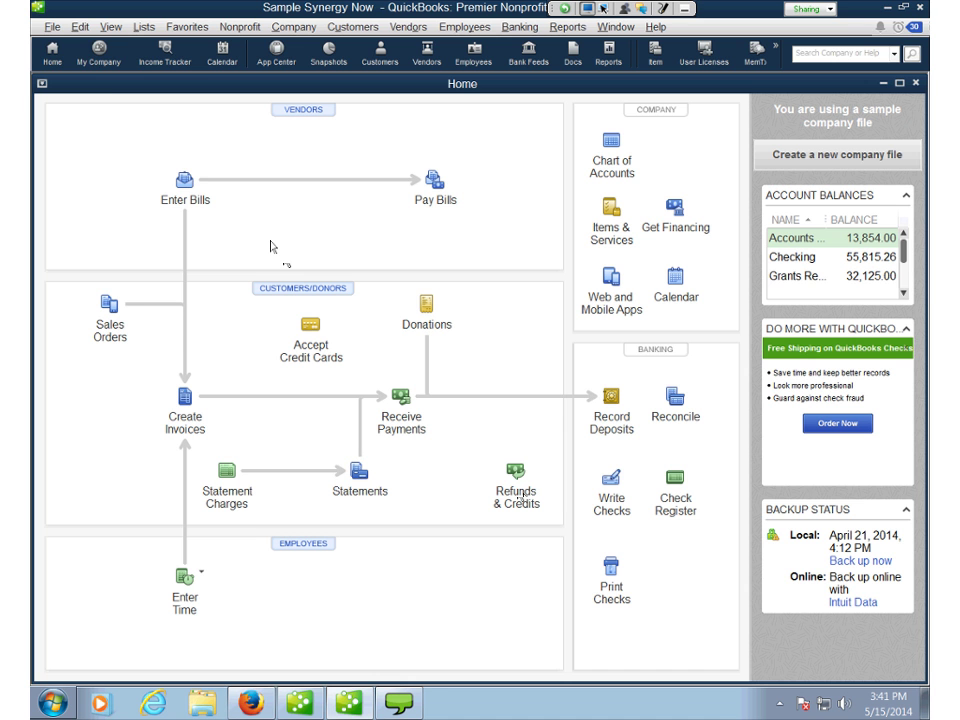
Open the Non-Profit In-Kind Contributions file (We Love Crazy Counseling Center) and dismiss the sample notice
left_click(55, 28)
left_click(100, 63)
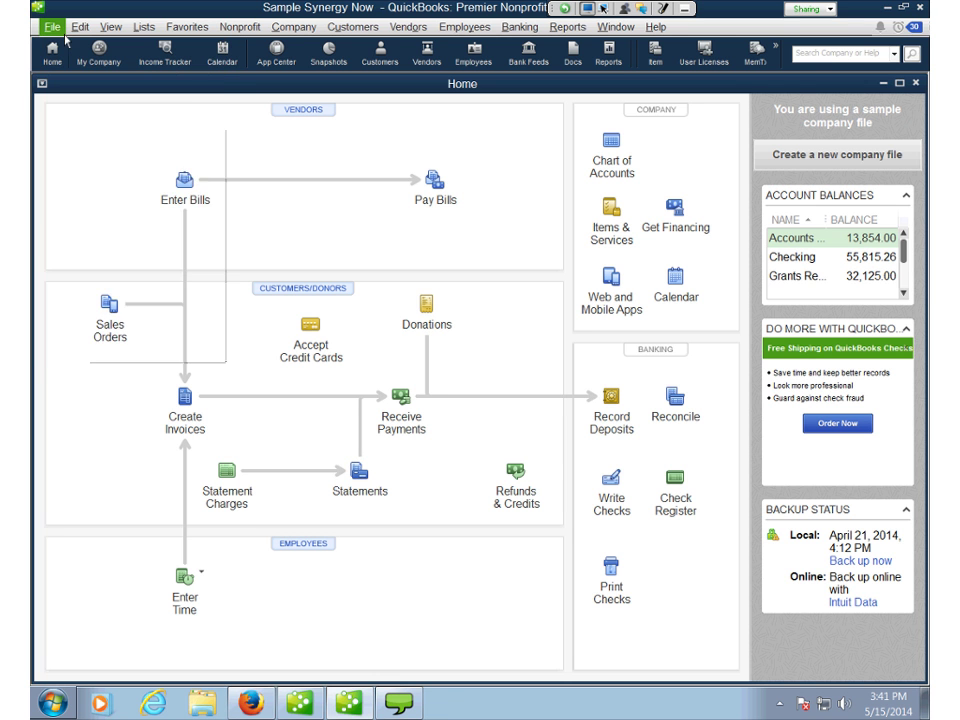
key("Return")
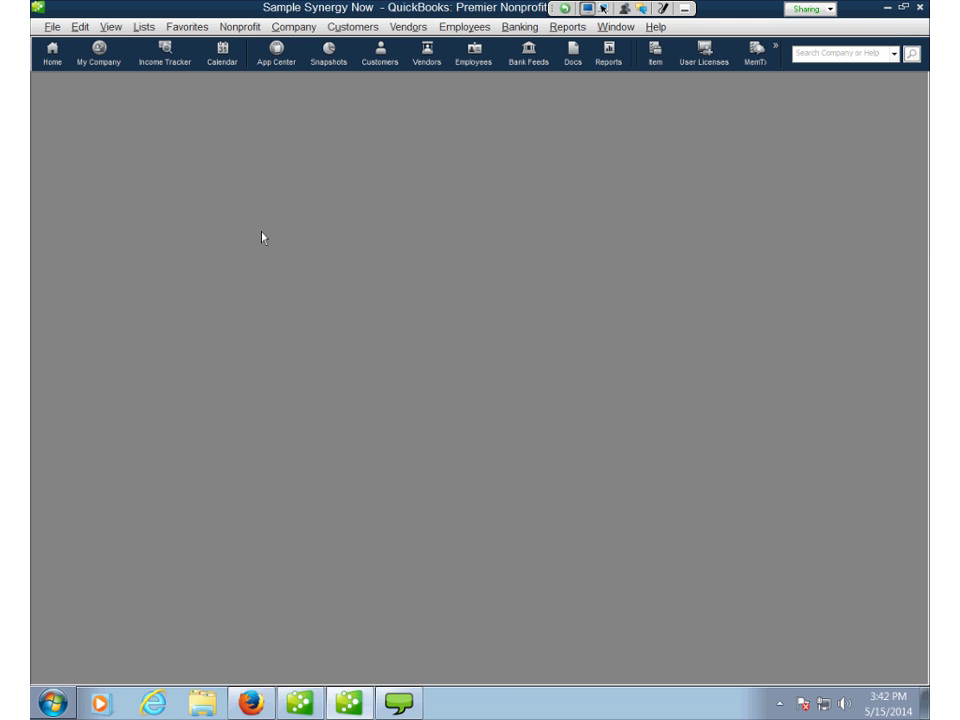
key("ctrl+o")
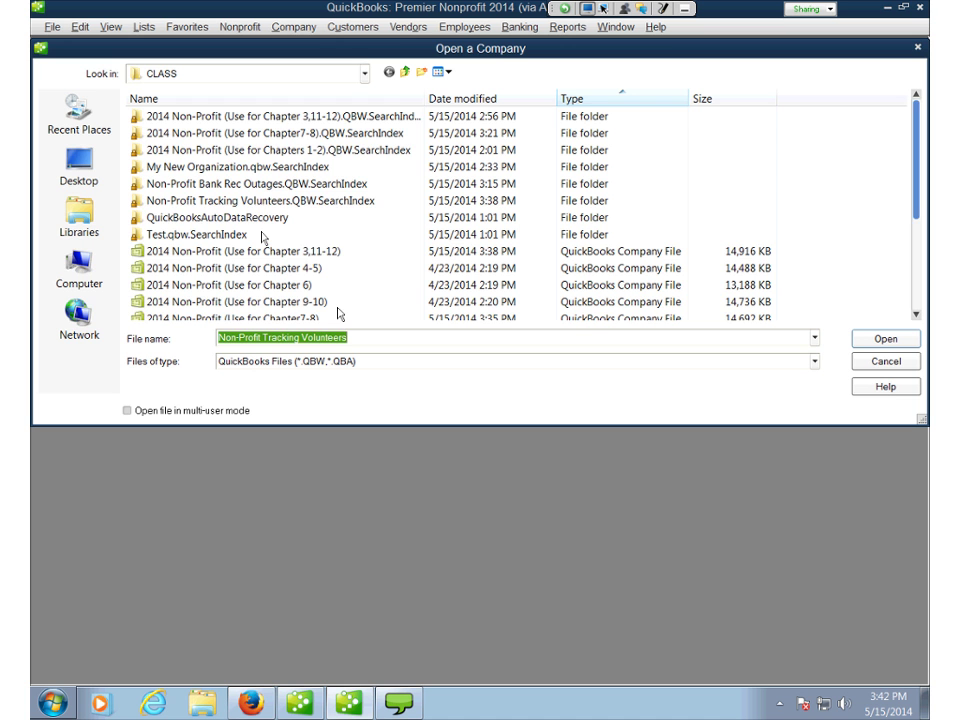
scroll(337, 313, "down", 3)
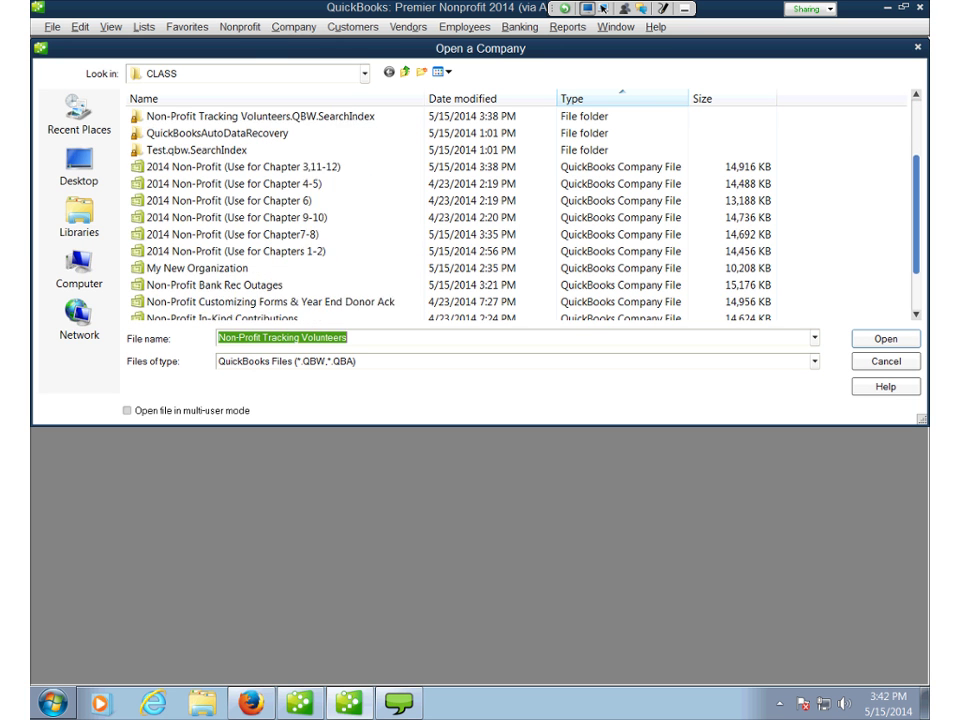
left_click(300, 268)
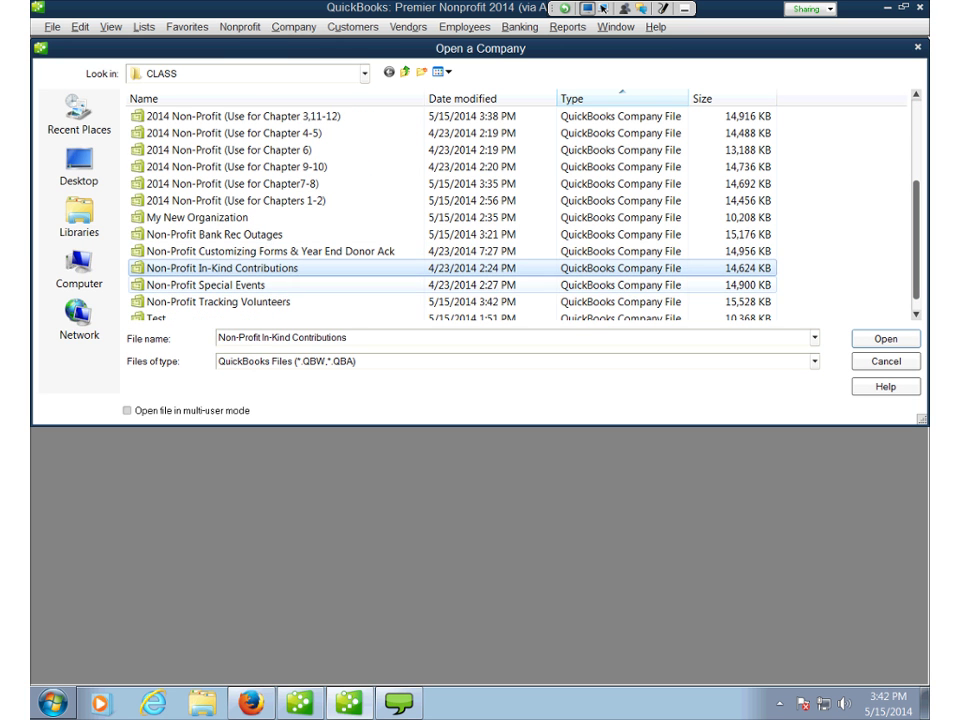
key("Return")
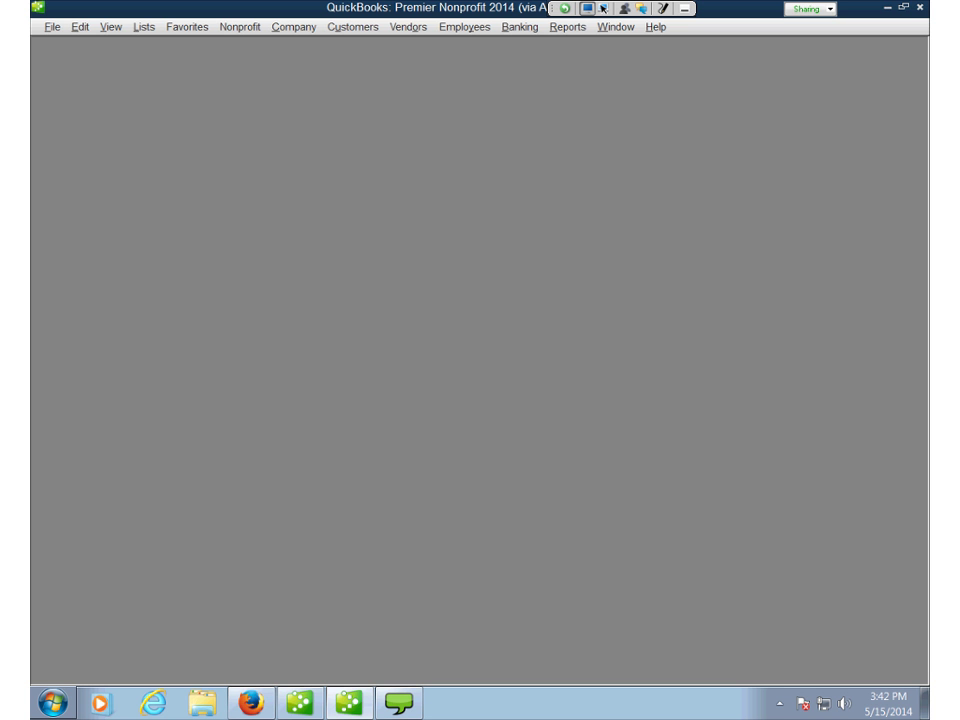
key("Return")
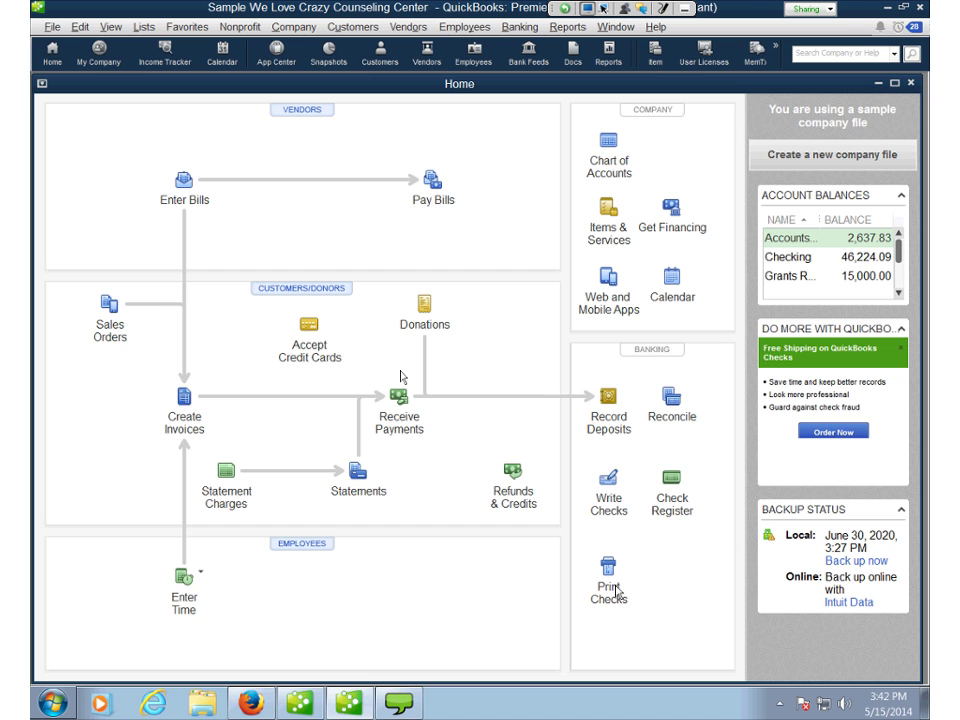
Start a 12/15/2007 general journal entry crediting In-Kind Contributions 800.00
key("alt+c")
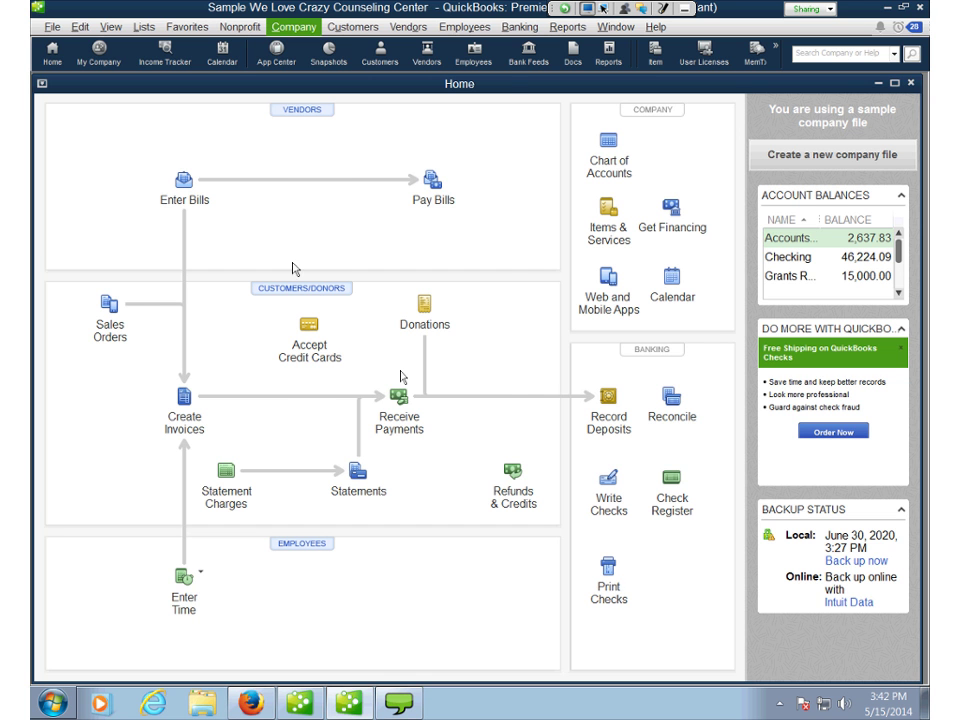
key("Down")
key("Down")
key("Down")
key("Down")
key("Down")
key("Down")
key("Down")
key("Down")
key("Down")
key("Down")
key("Down")
key("Down")
key("Down")
key("Down")
key("Down")
key("Down")
key("Down")
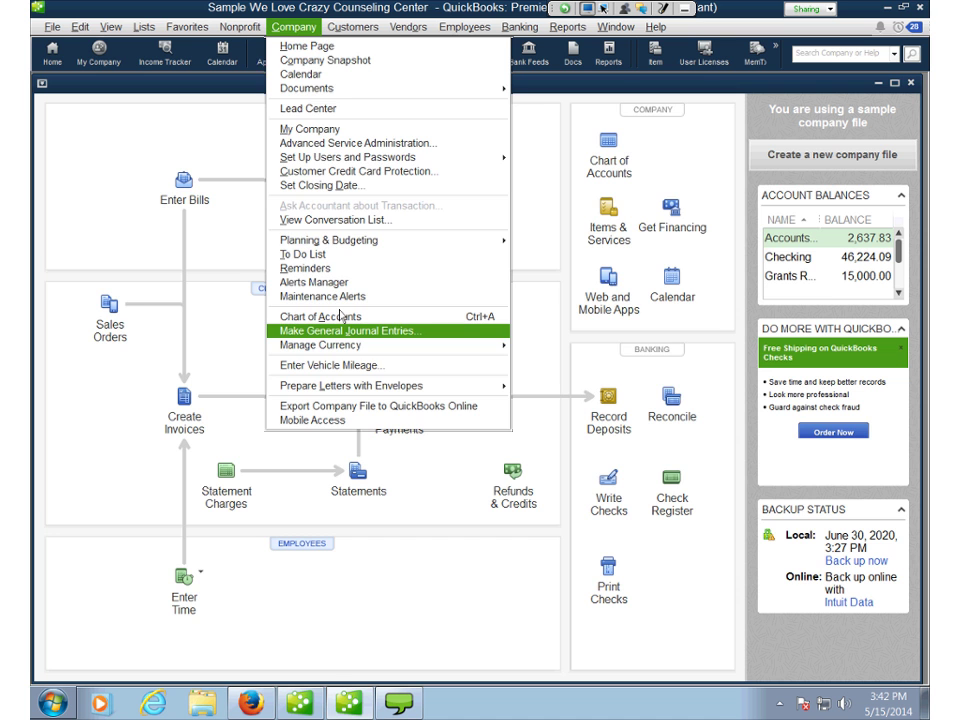
key("Return")
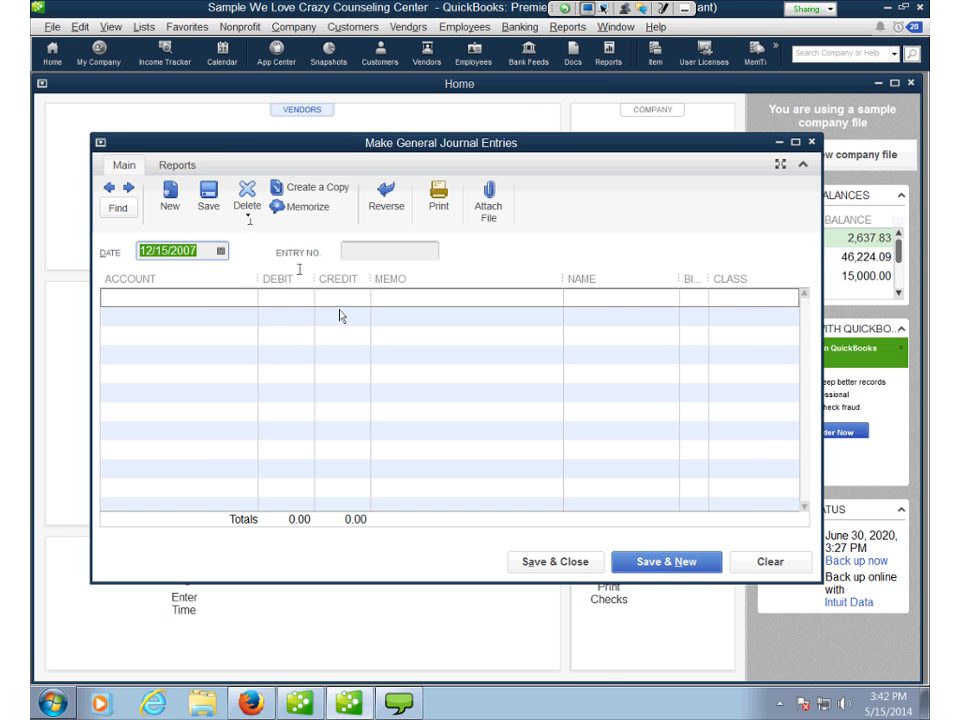
key("Tab")
key("ctrl+l")
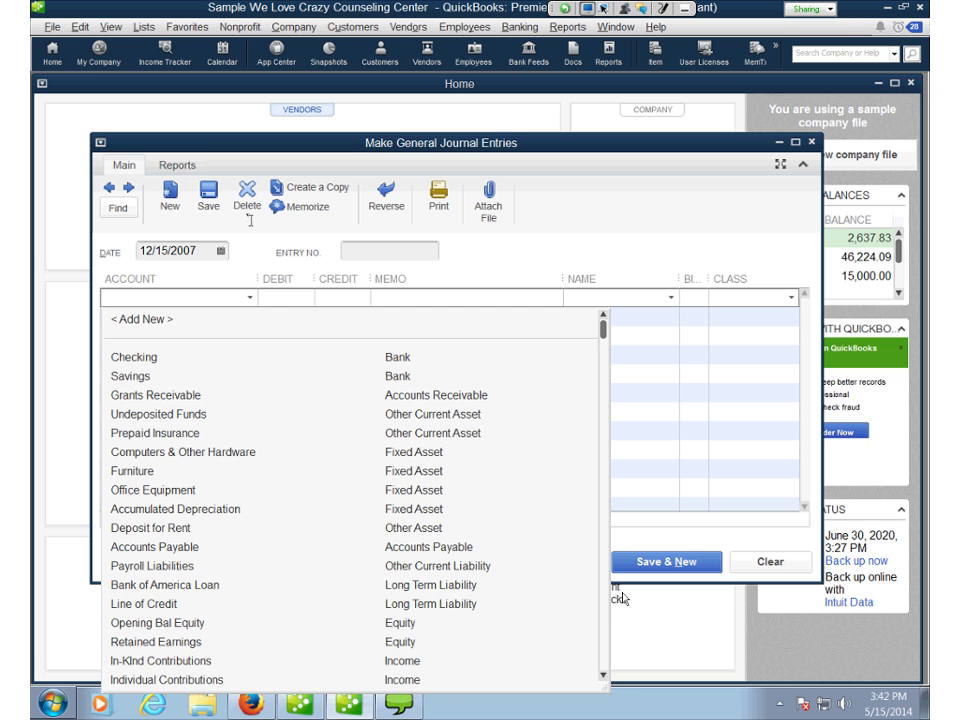
scroll(621, 598, "down", 4)
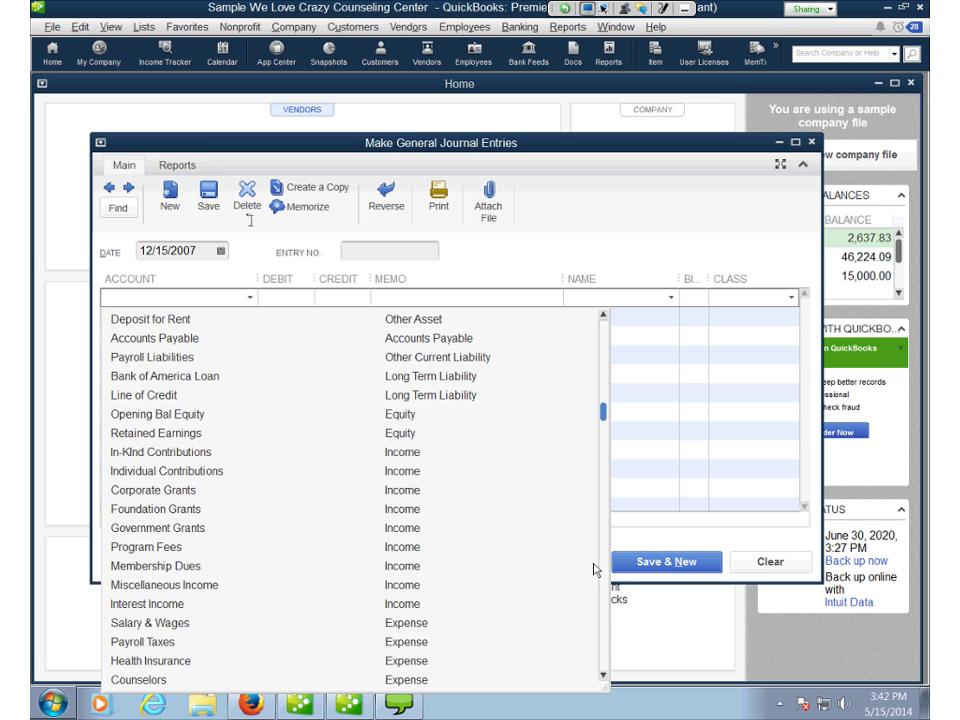
left_click(162, 452)
left_click(330, 297)
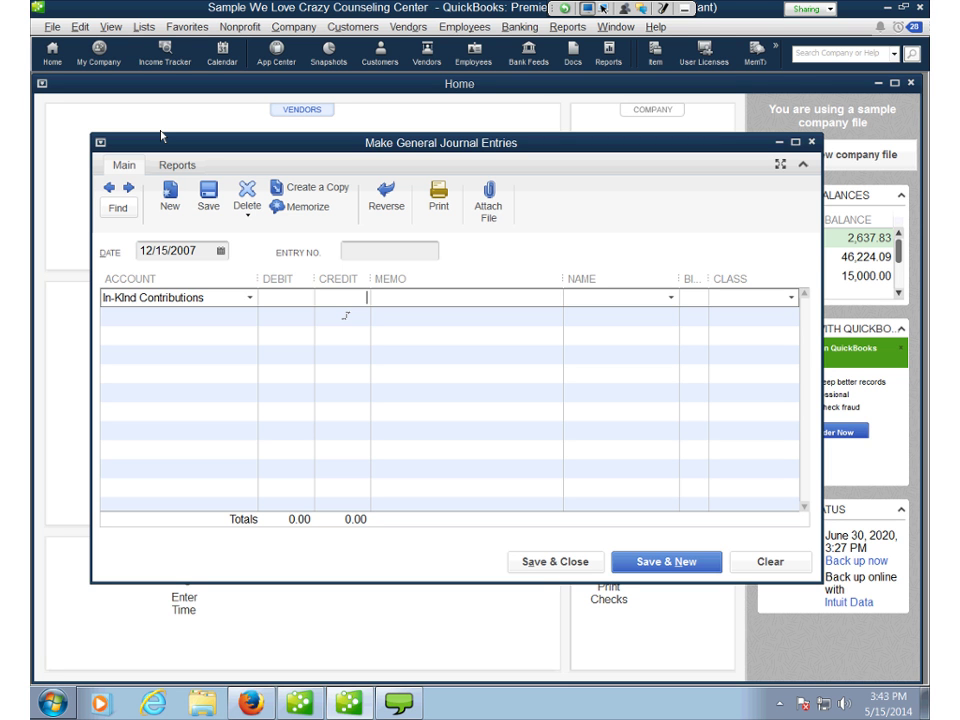
type("800")
key("Tab")
key("Tab")
key("Tab")
key("Tab")
key("Tab")
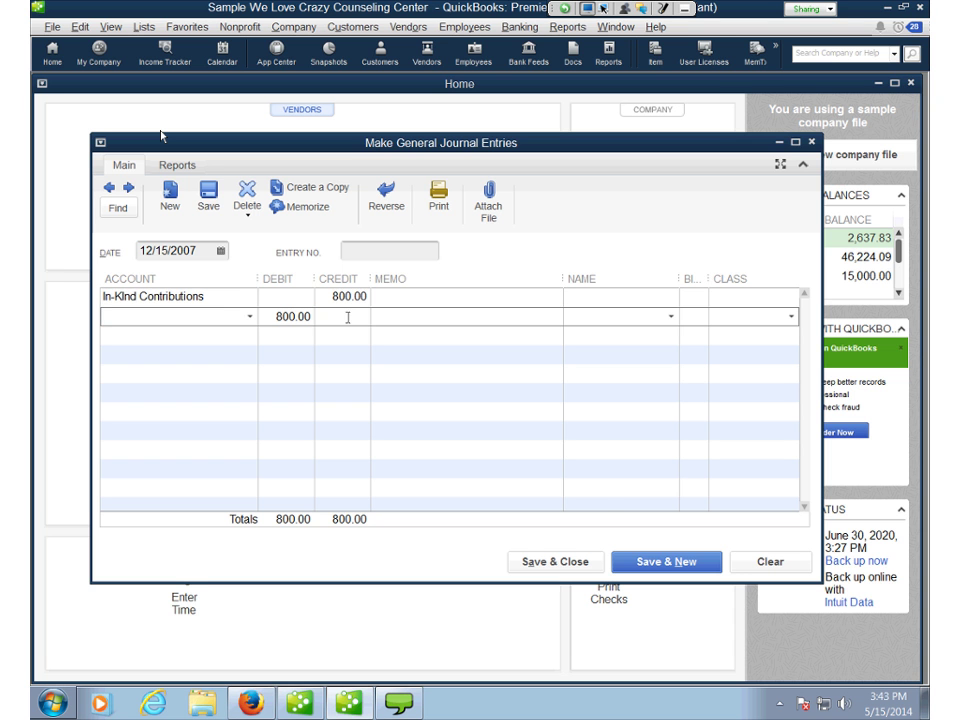
Debit Counselors 800.00, class both lines Counseling Center, and save the entry
type("Coun")
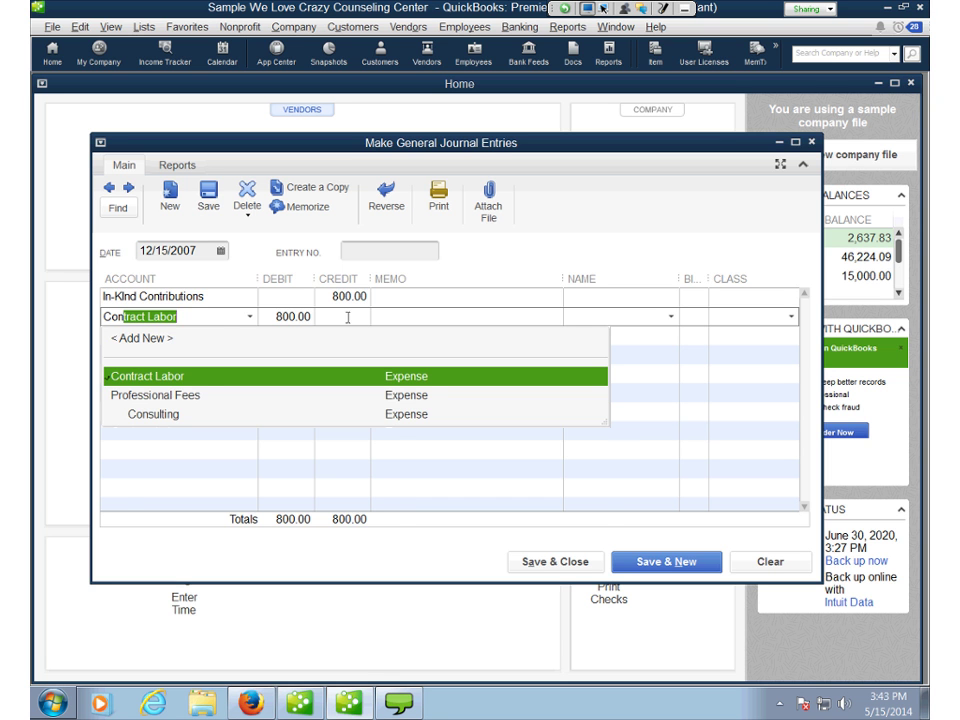
type("s")
key("BackSpace")
key("BackSpace")
type("unselors")
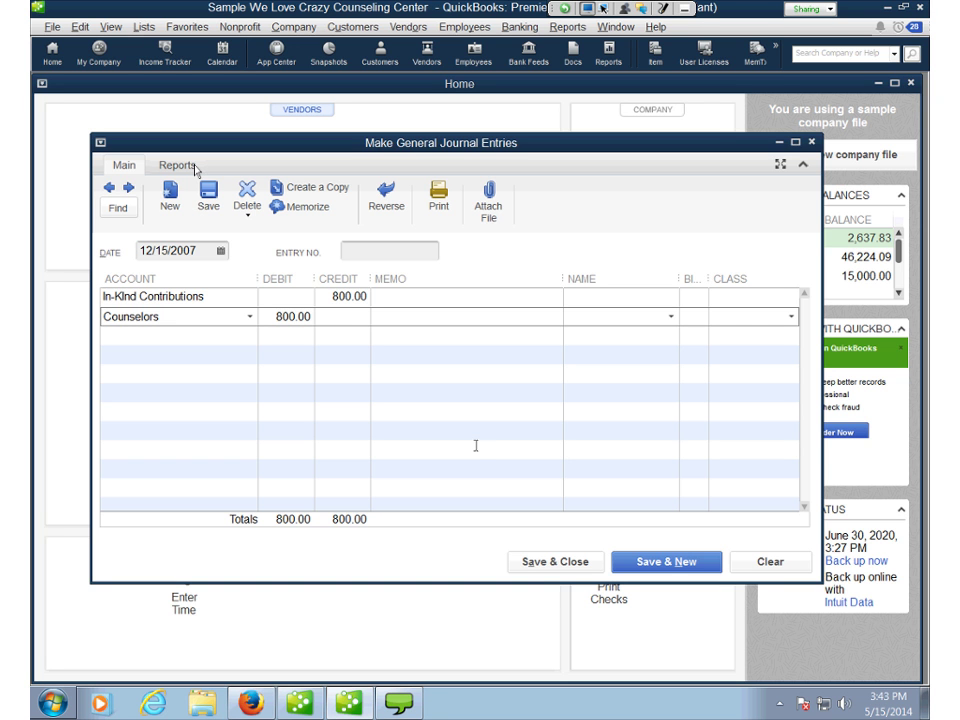
key("shift+Tab")
key("alt+Down")
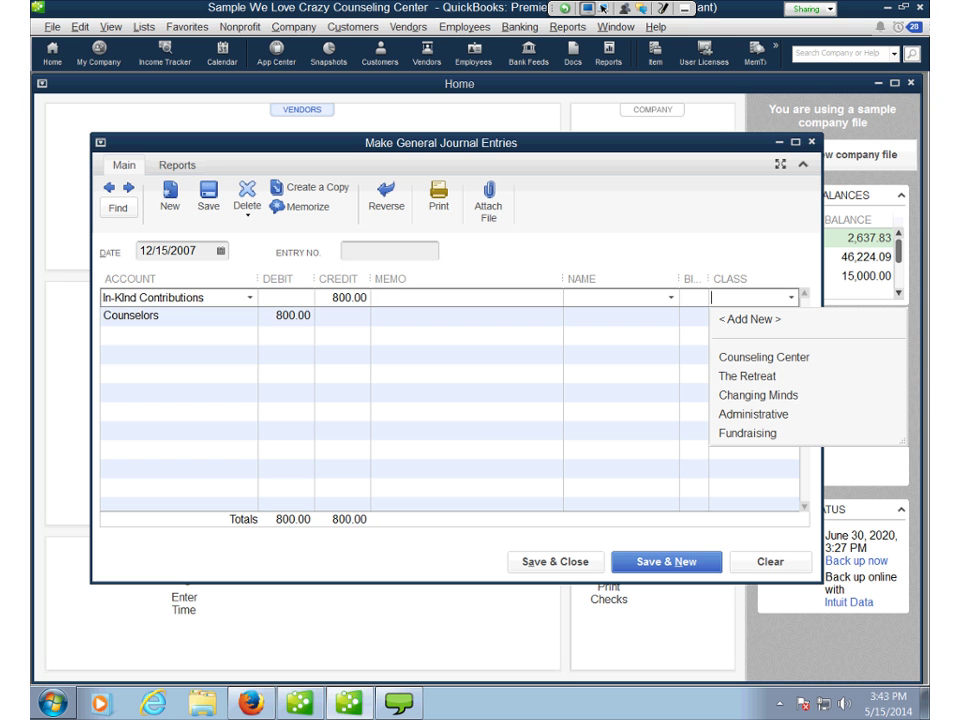
key("Down")
key("Down")
key("Return")
key("Down")
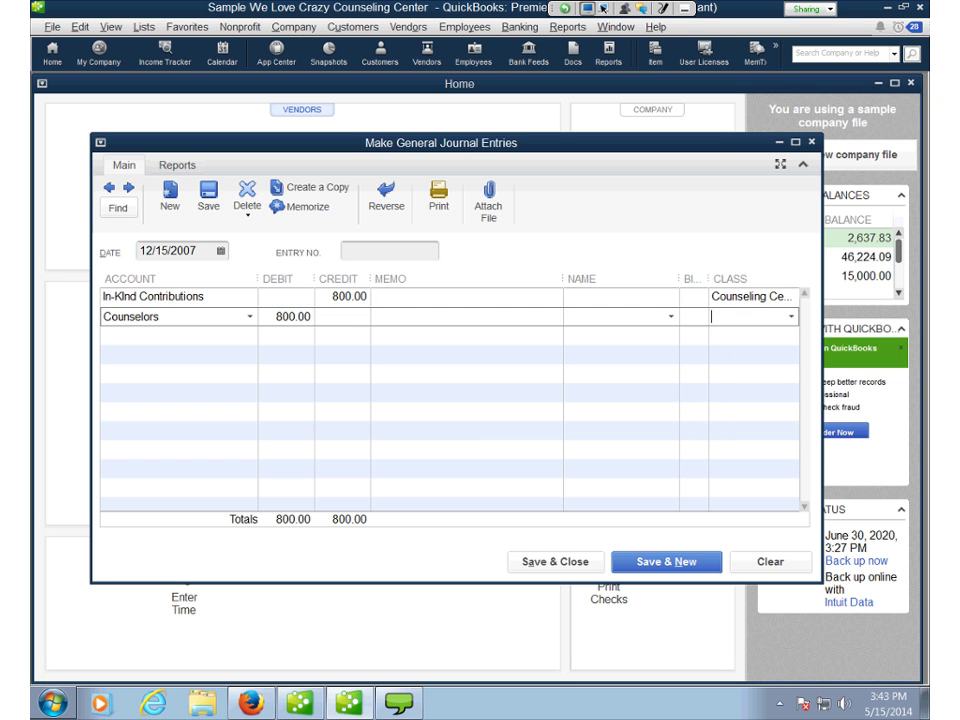
key("alt+Down")
key("Down")
key("Down")
key("Return")
key("alt+a")
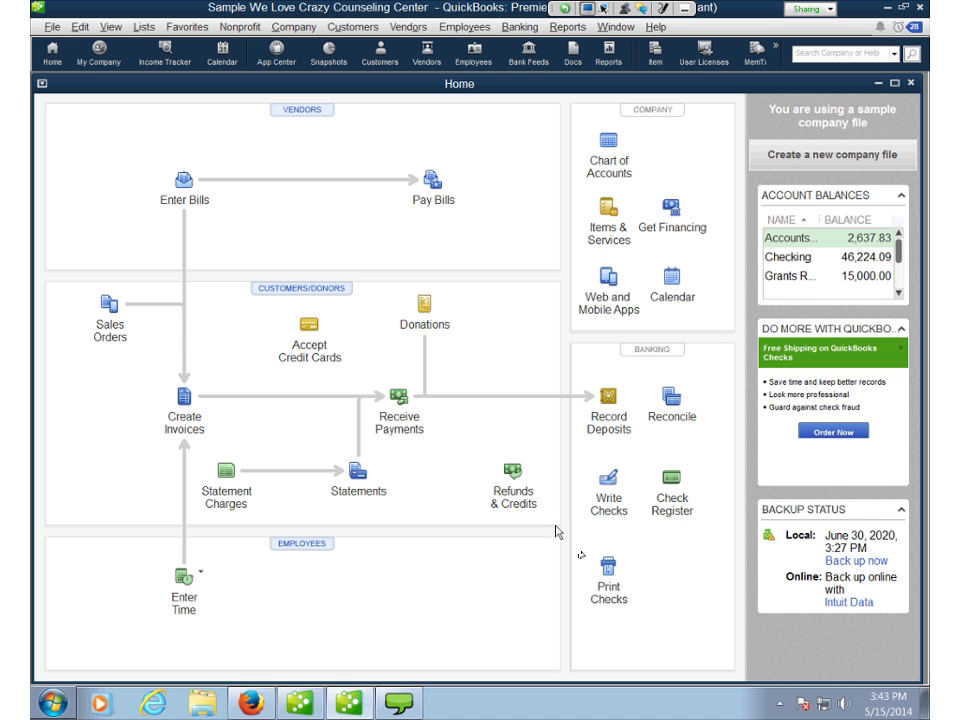
Run the standard Profit & Loss report from Company & Financial reports
key("alt+r")
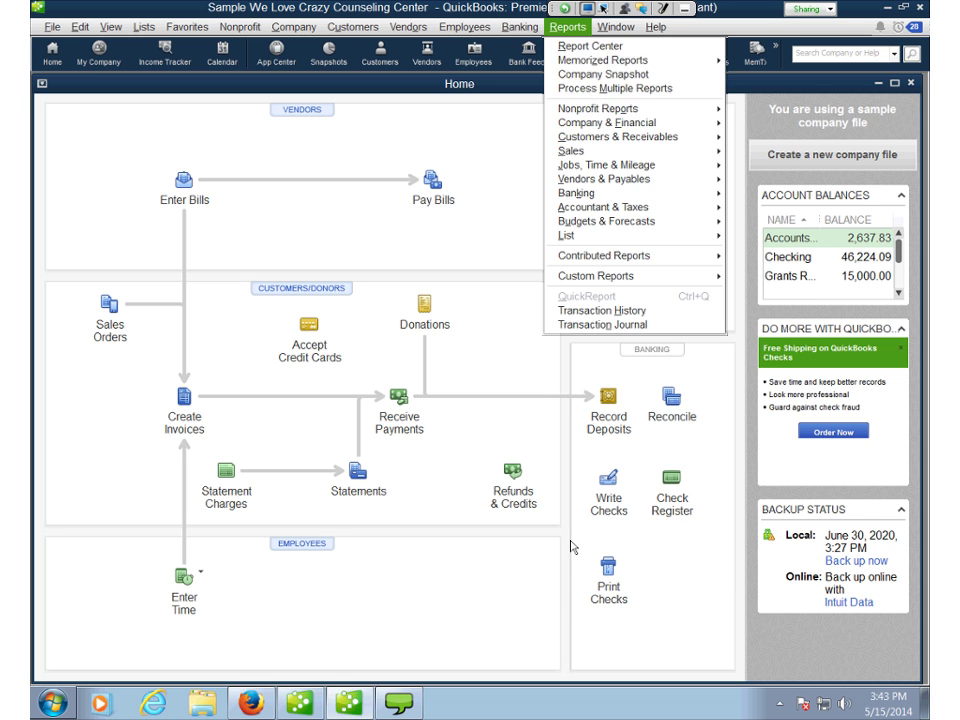
key("Down")
key("Down")
key("Down")
key("Down")
key("Down")
key("Right")
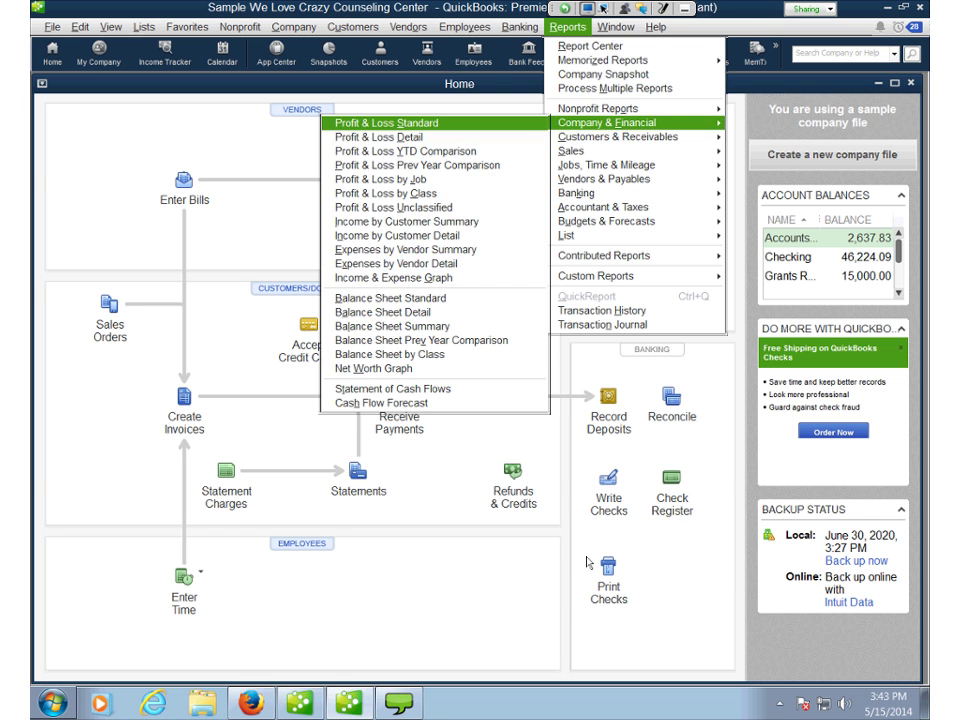
key("Return")
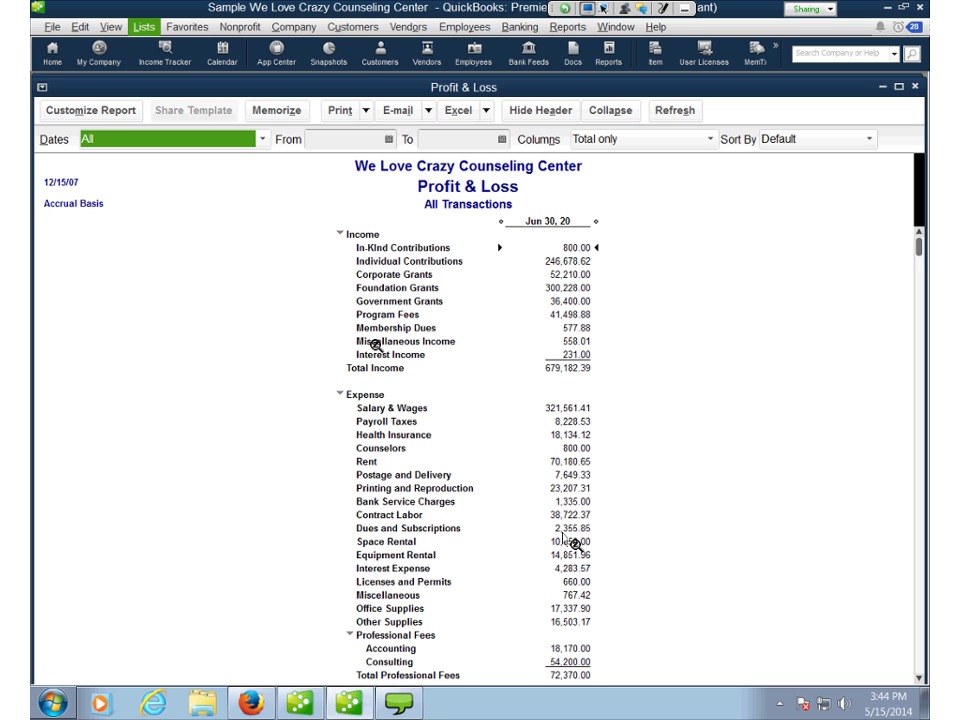
Open the Chart of Accounts and scroll down the account list
left_click(144, 27)
left_click(182, 46)
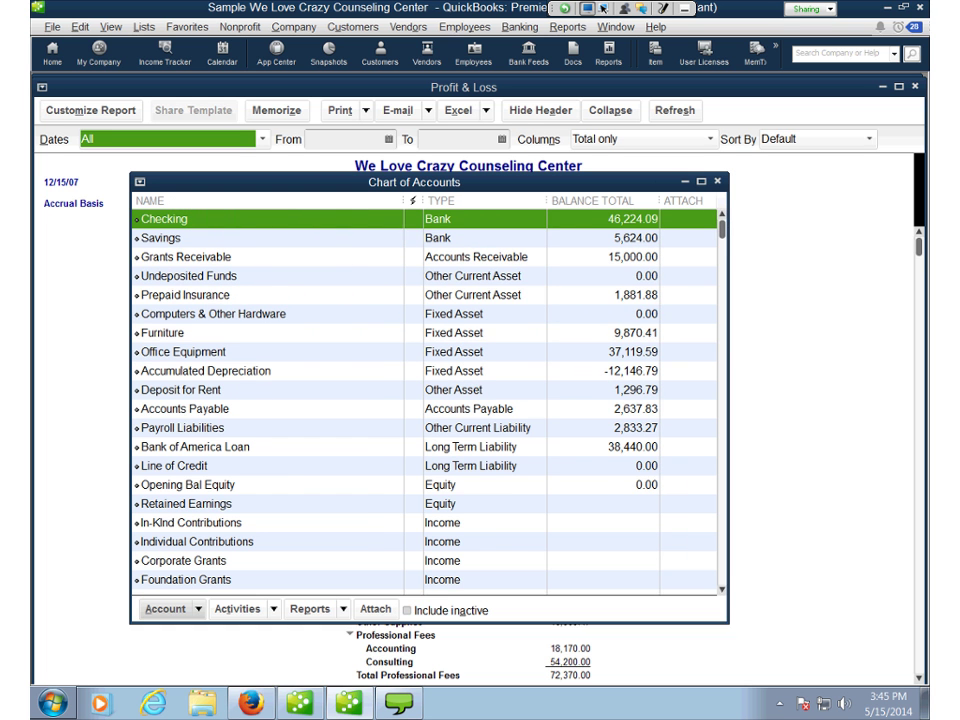
scroll(425, 400, "down", 1)
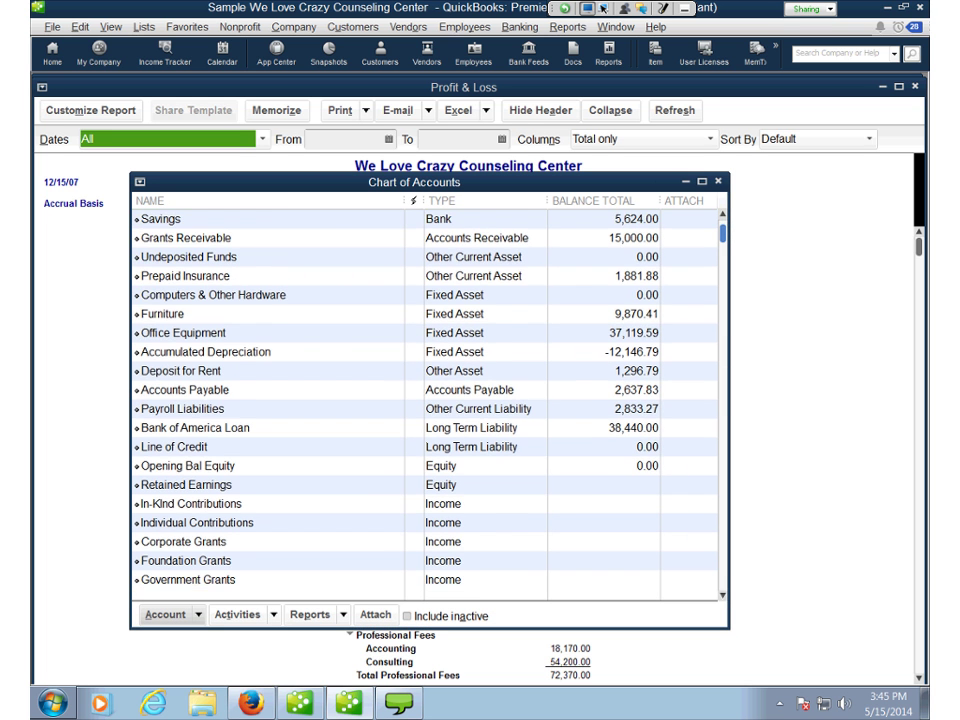